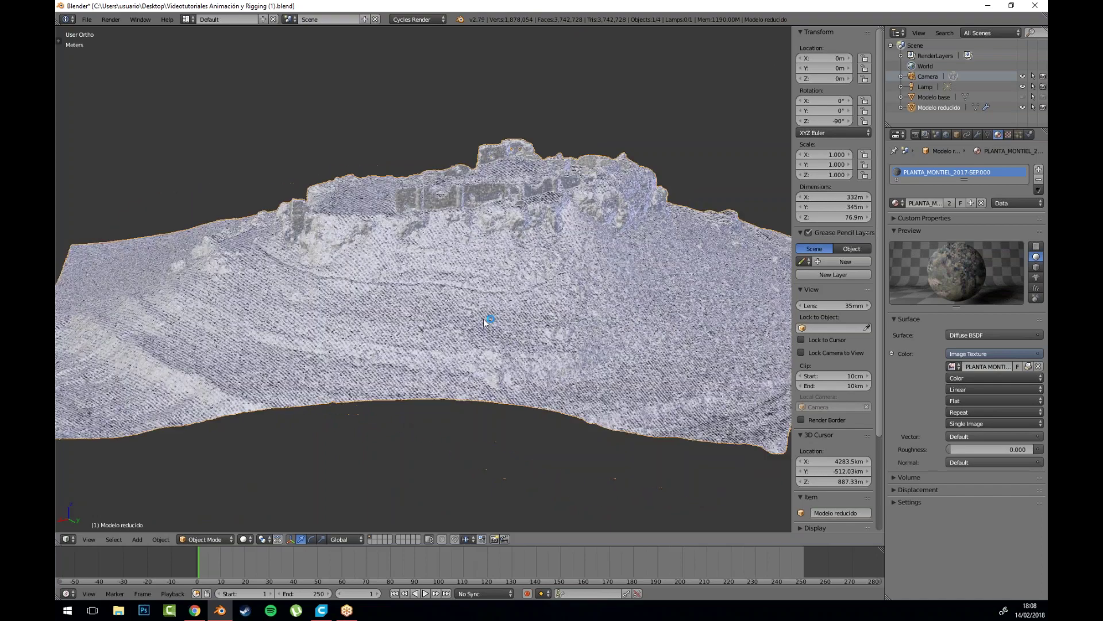
Step: Show the castle terrain model with its texture in the viewport and examine the ruins and surrounding slopes up close
left_click(245, 538)
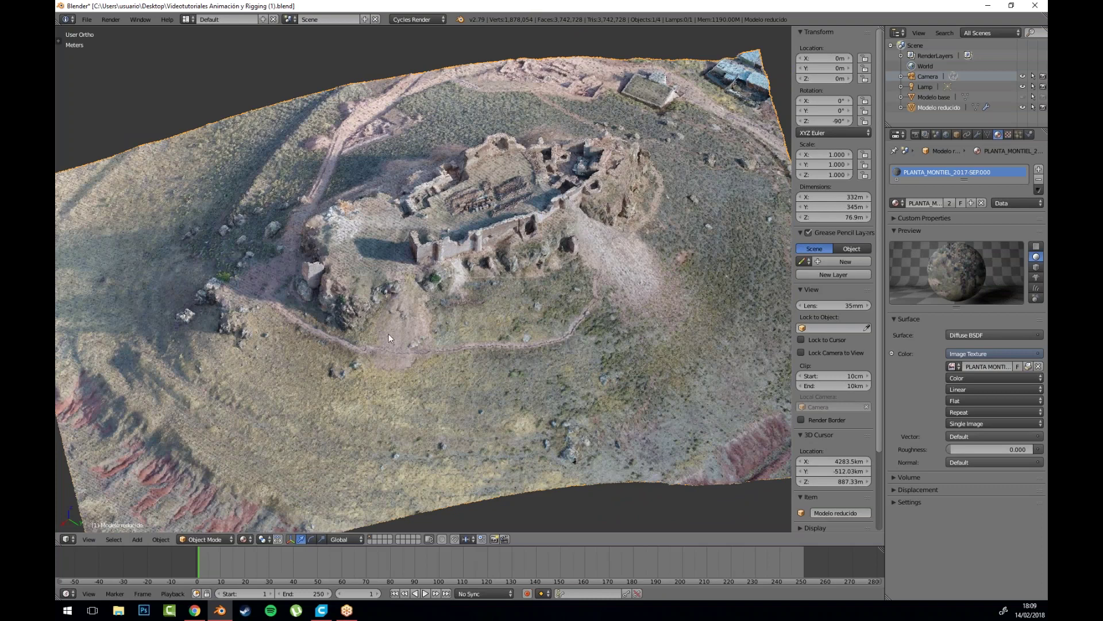
left_click_drag(389, 334, 452, 347)
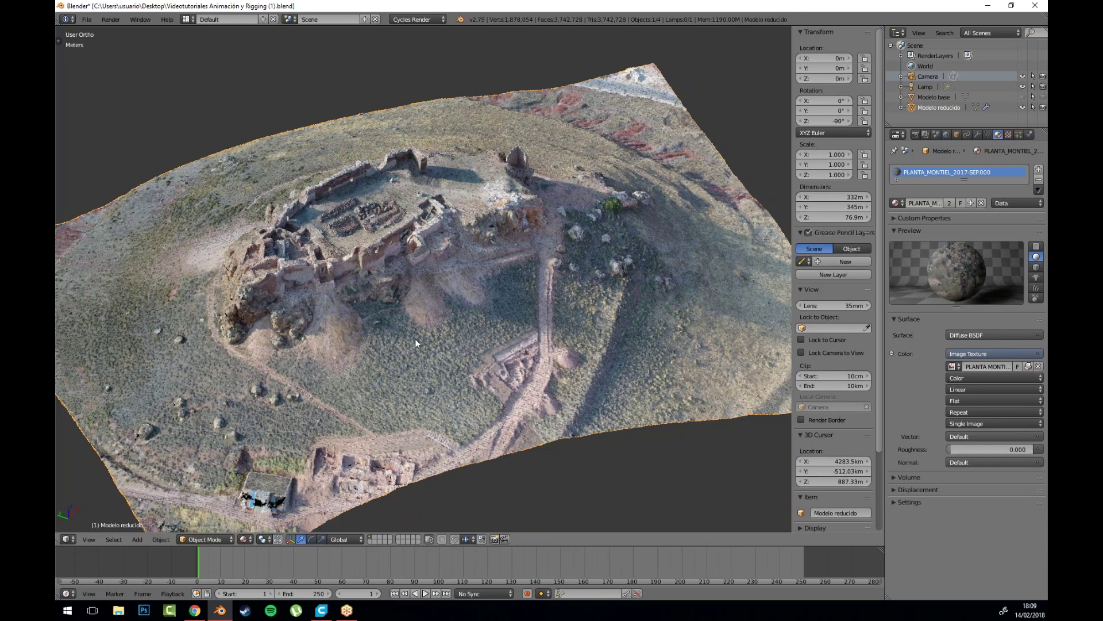
scroll(379, 326, "up", 8)
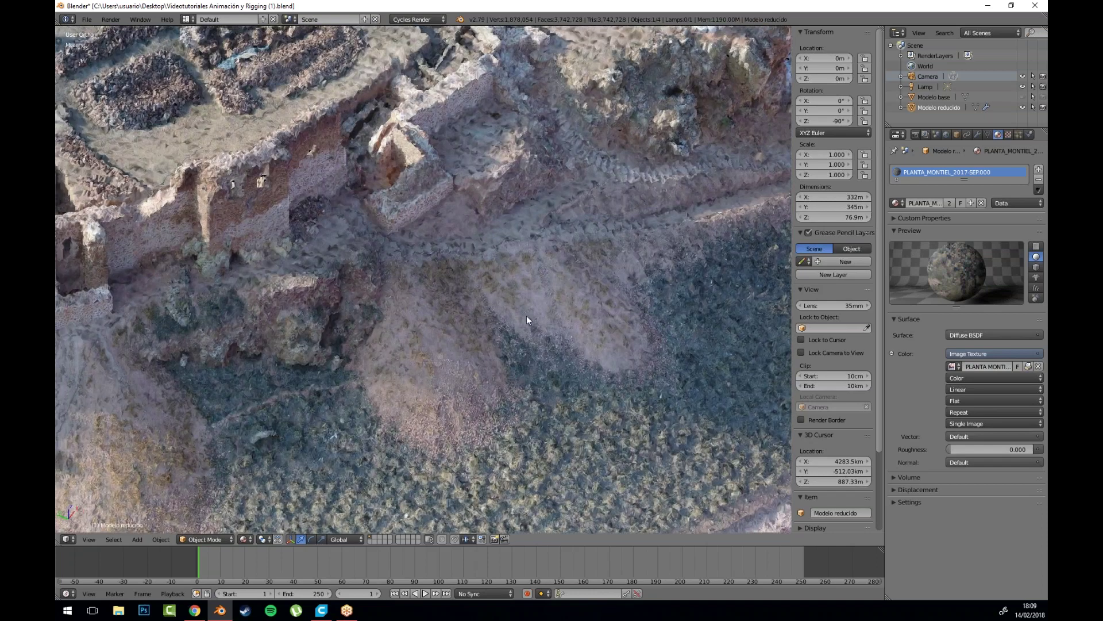
left_click_drag(249, 294, 526, 316)
left_click_drag(290, 290, 401, 320)
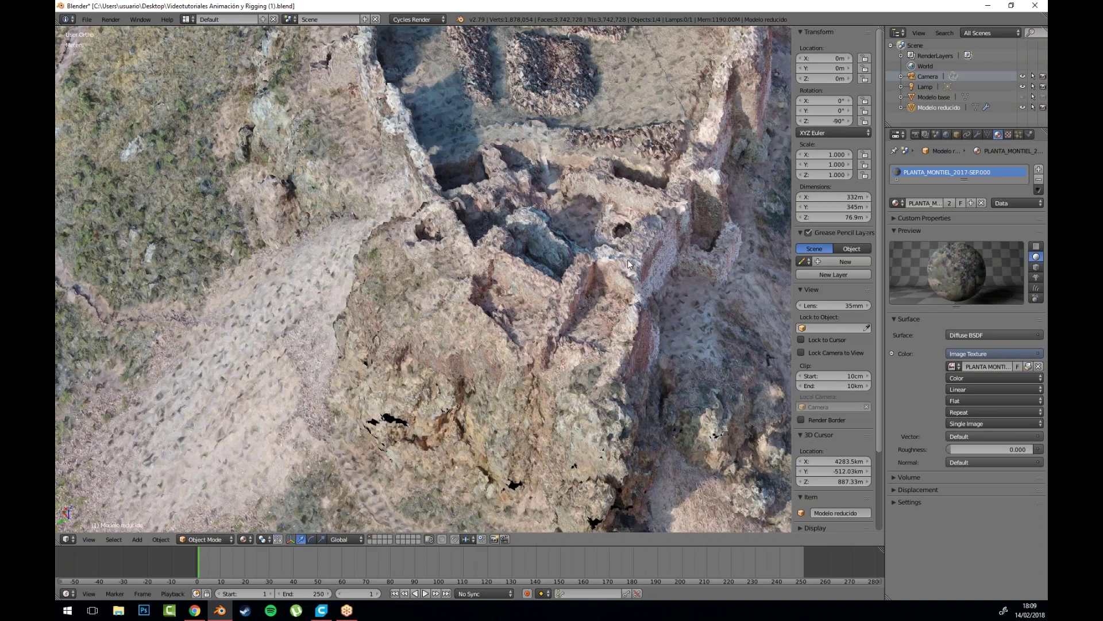
left_click_drag(443, 357, 525, 302)
scroll(460, 329, "down", 6)
scroll(525, 301, "up", 5)
left_click_drag(224, 275, 472, 434)
mouse_move(425, 350)
left_mouse_down()
mouse_move(410, 295)
mouse_move(508, 470)
mouse_move(554, 524)
left_mouse_up()
Step: Set the viewport shading to Solid and examine the untextured mesh of the castle walls and the whole terrain
left_click(245, 539)
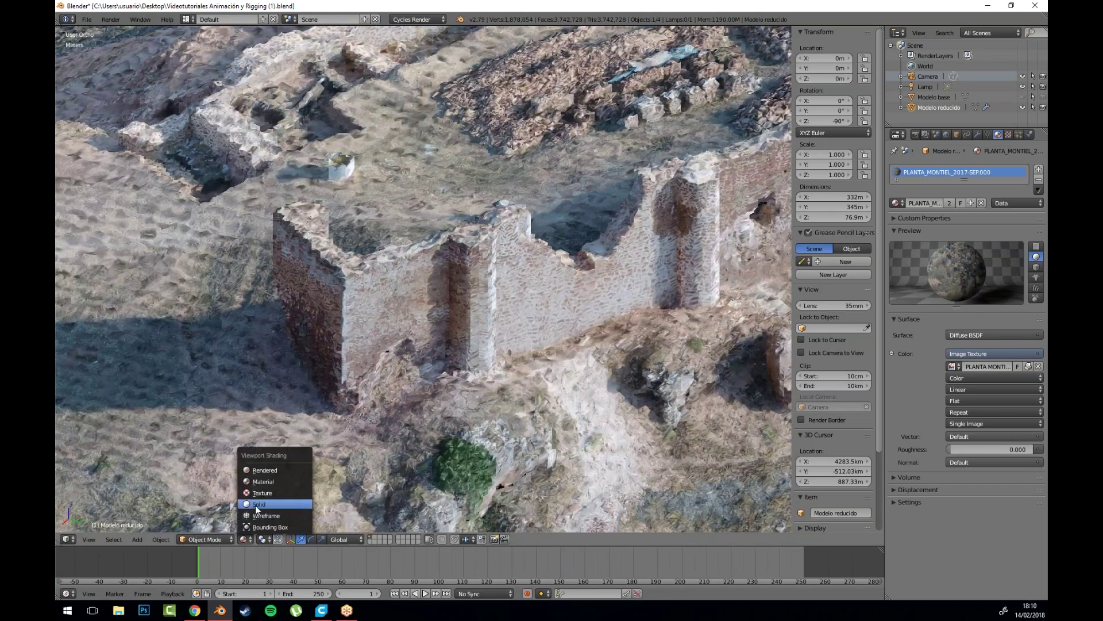
left_click(255, 505)
left_click_drag(422, 317, 398, 312)
left_click_drag(240, 243, 488, 260)
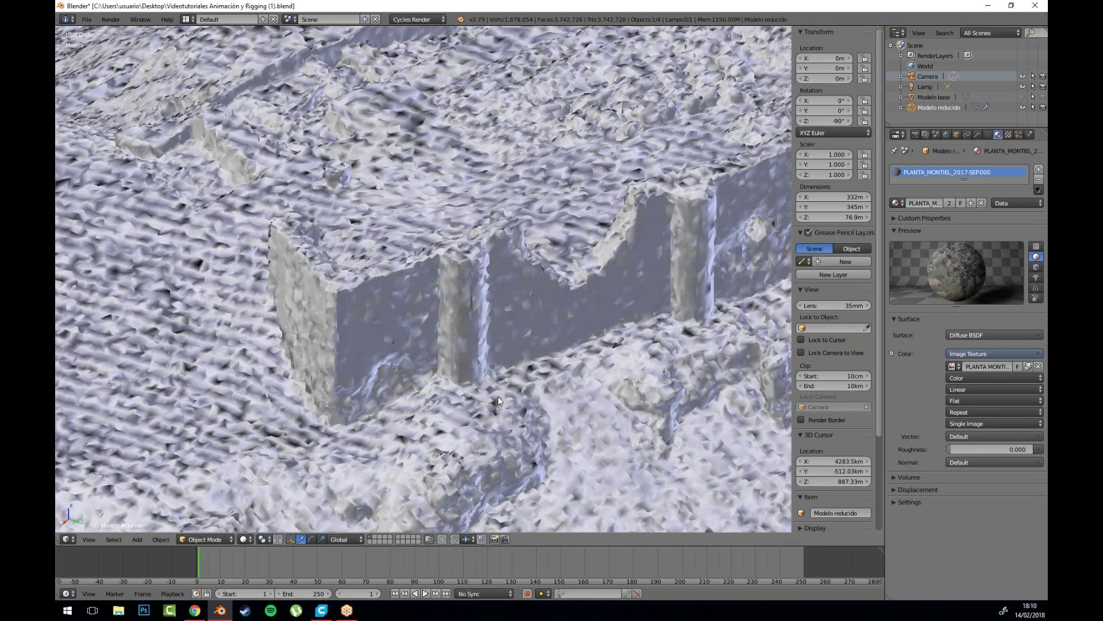
scroll(498, 395, "down", 6)
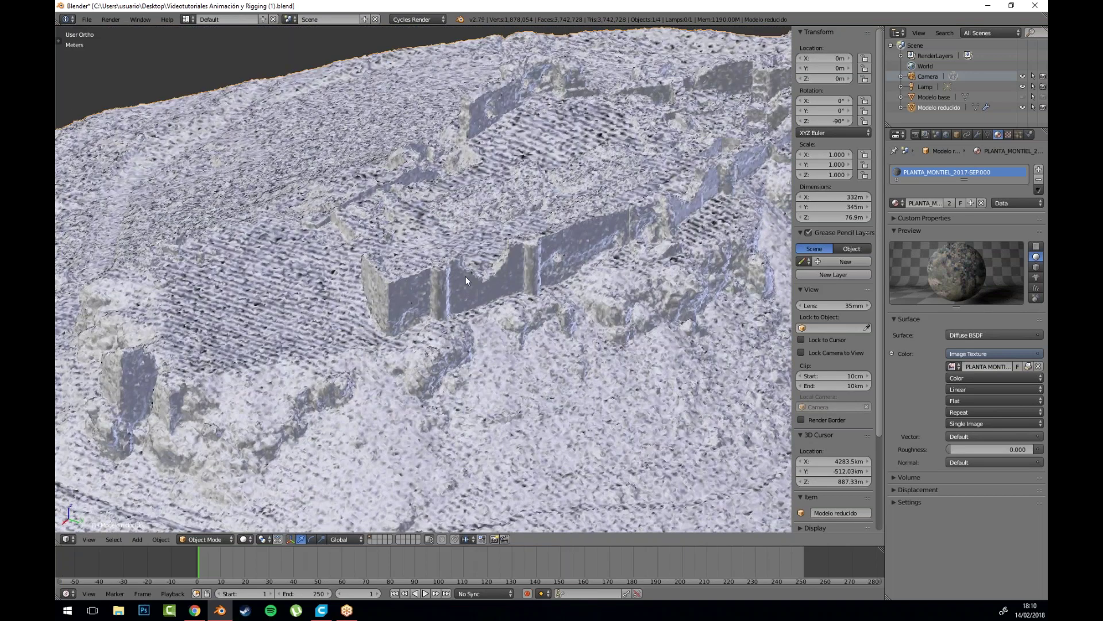
scroll(465, 277, "down", 4)
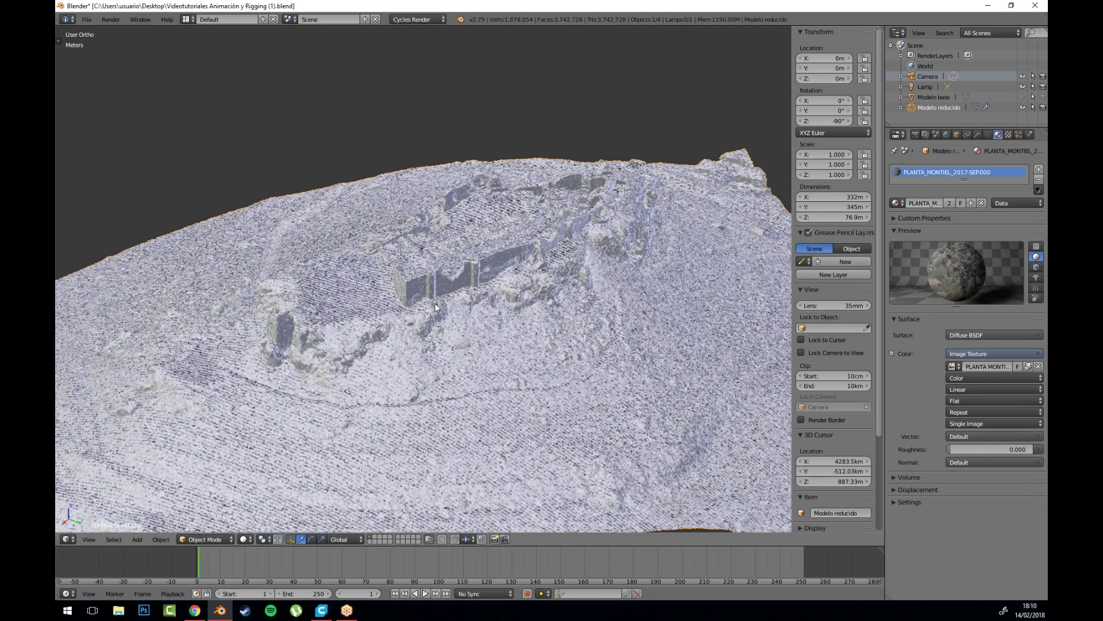
left_click_drag(491, 367, 418, 294)
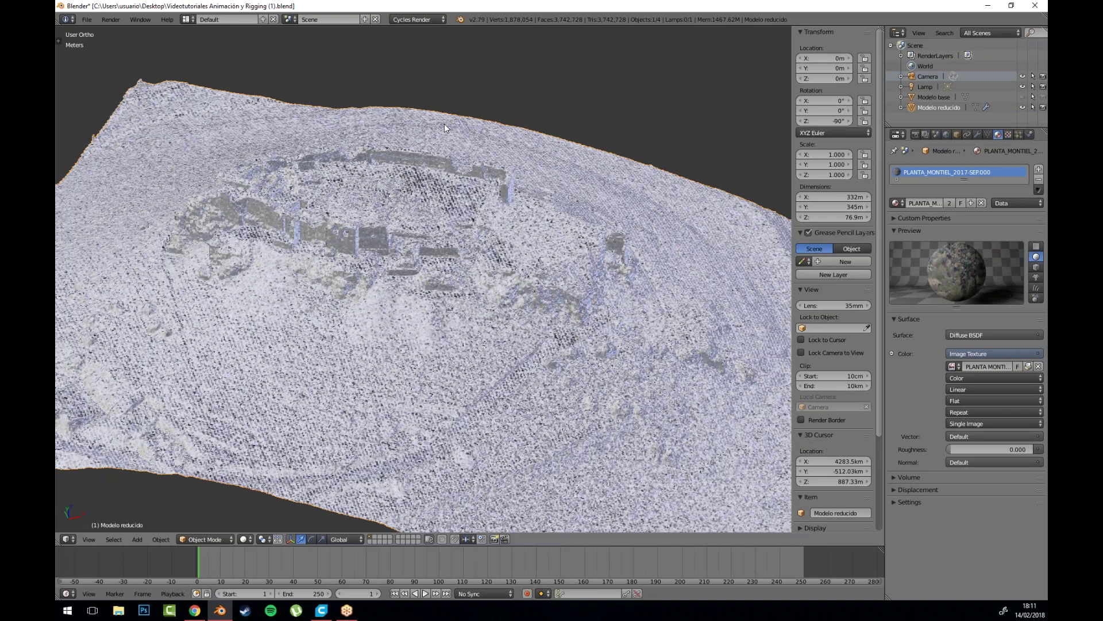
left_click_drag(402, 283, 529, 156)
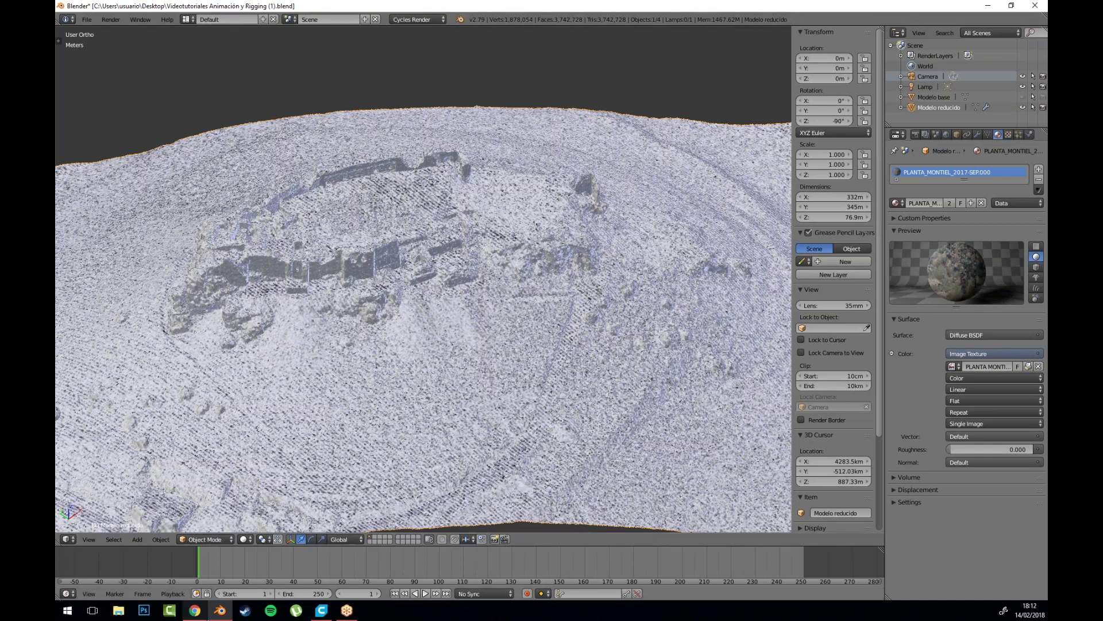
Step: Switch to the Chrome browser and open YouTube in a new tab
key("alt+Tab")
left_click(270, 7)
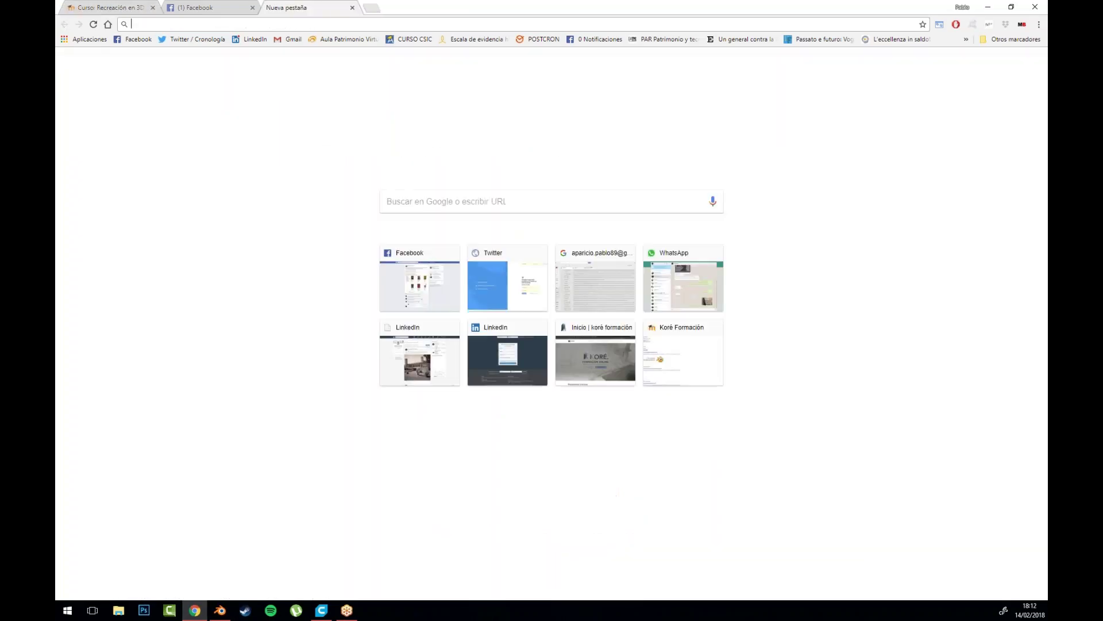
type("youtube")
key("Return")
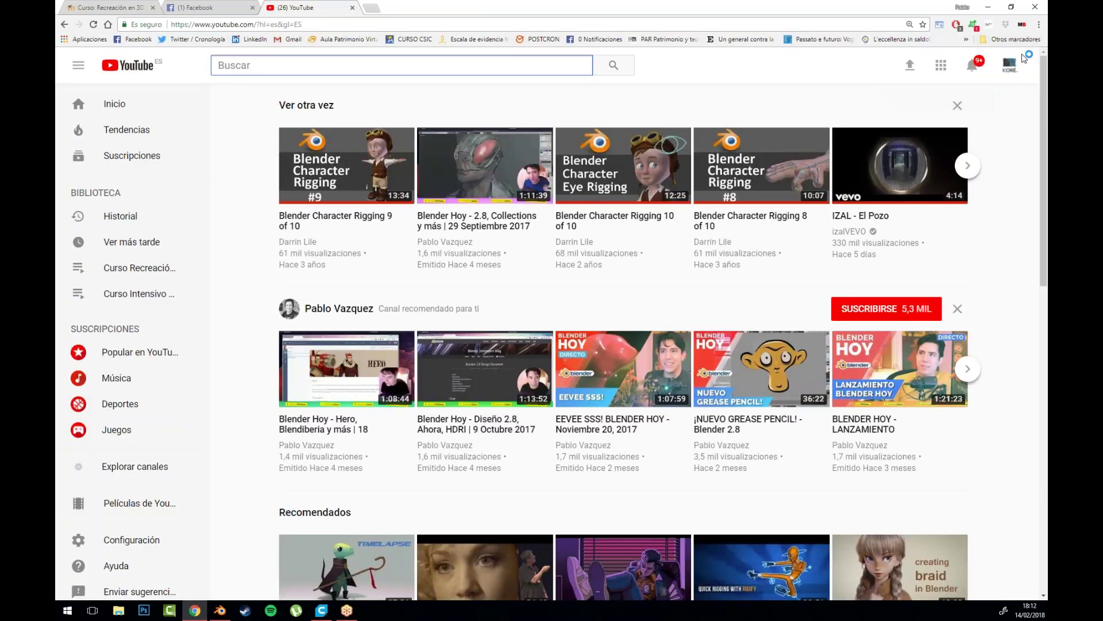
Step: Open the uploaded video "Retopología y bakeado de un terreno importado desde Sketchup en Blender (2.79)" from the account's own channel and pause it
left_click(1010, 65)
left_click(910, 140)
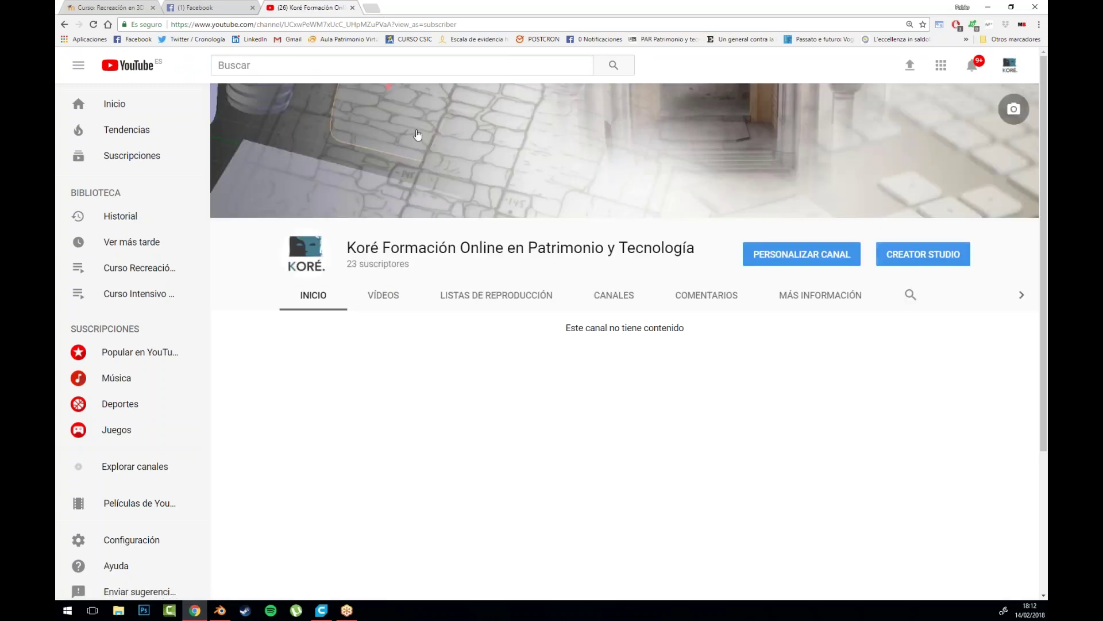
left_click(382, 295)
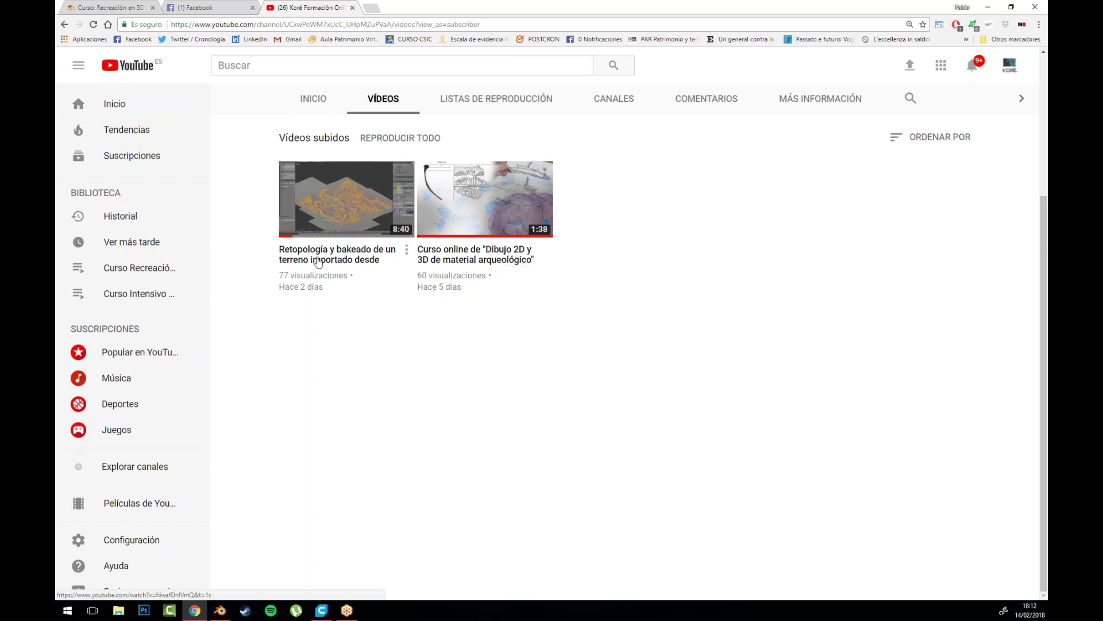
left_click(351, 262)
left_click(155, 397)
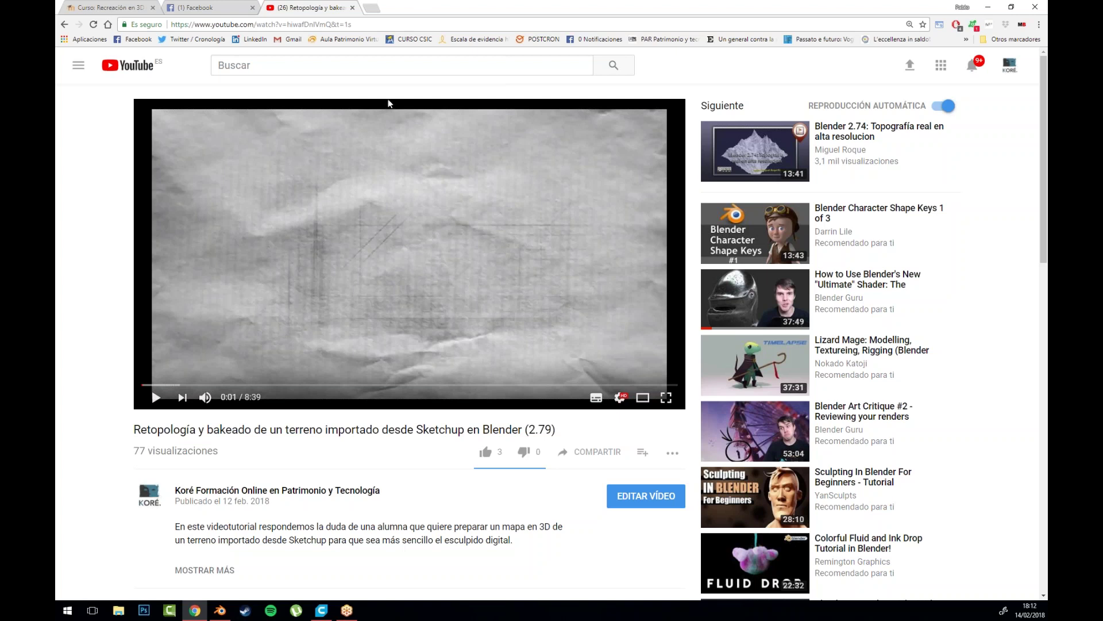
Step: Skim the paused video through its retopology and baking stages up to 7:37, and enlarge the player to theatre mode
left_click(320, 385)
left_click(297, 385)
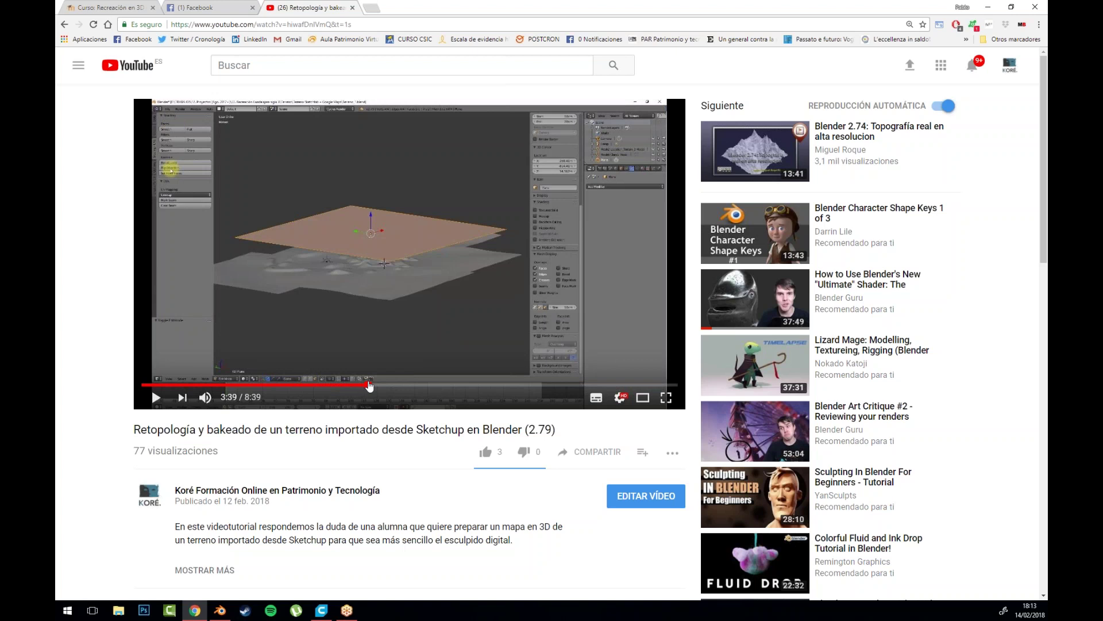
left_click(368, 385)
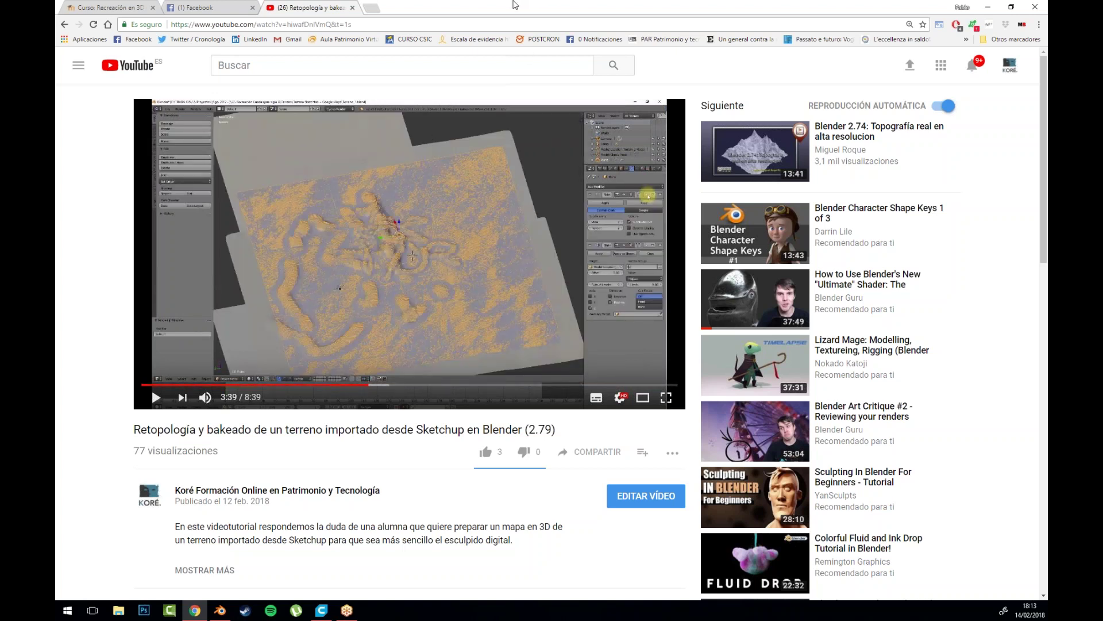
left_click(394, 389)
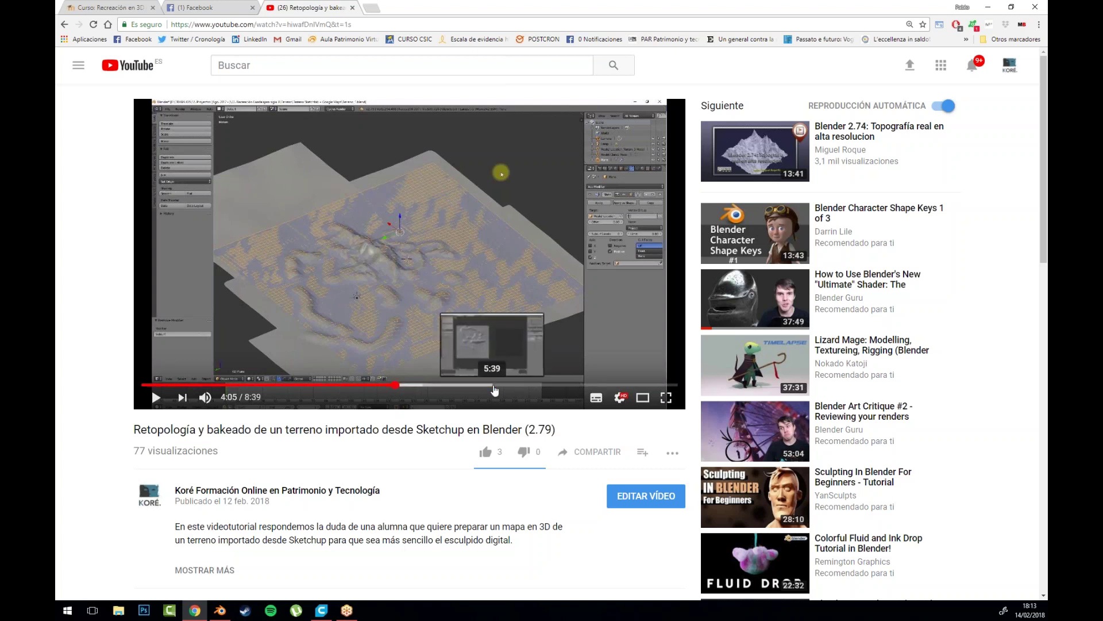
left_click(494, 387)
left_click(541, 385)
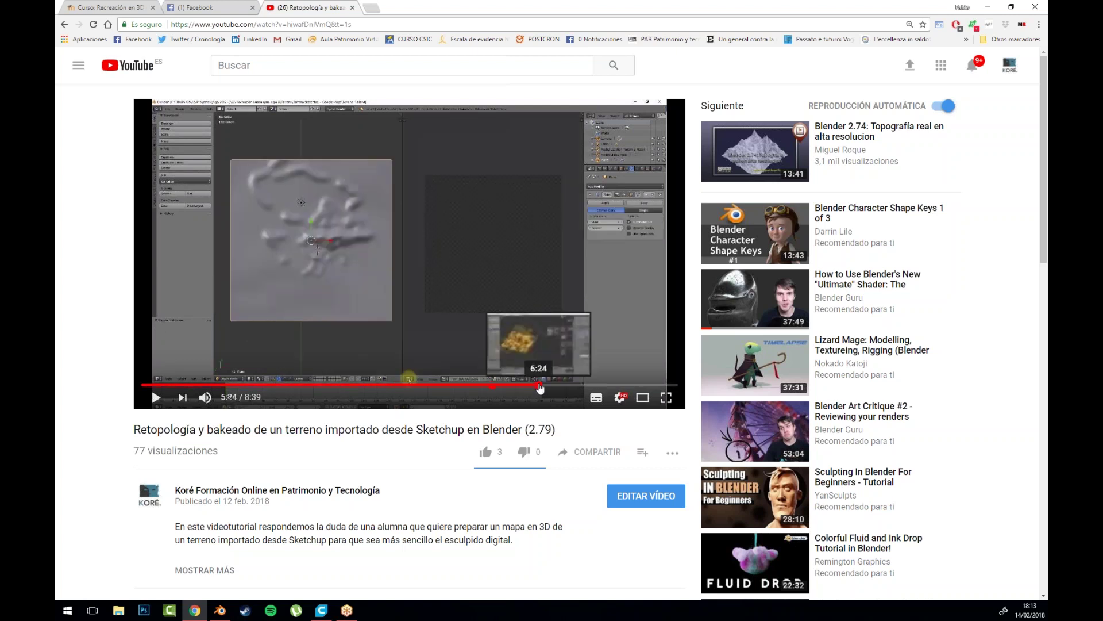
left_click(581, 385)
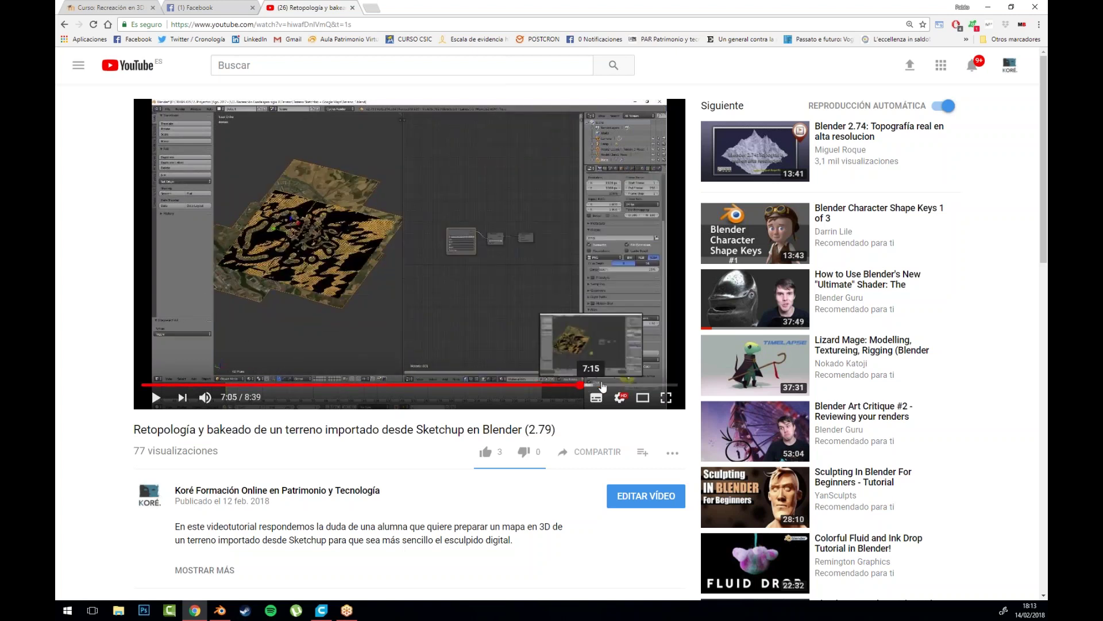
left_click(613, 386)
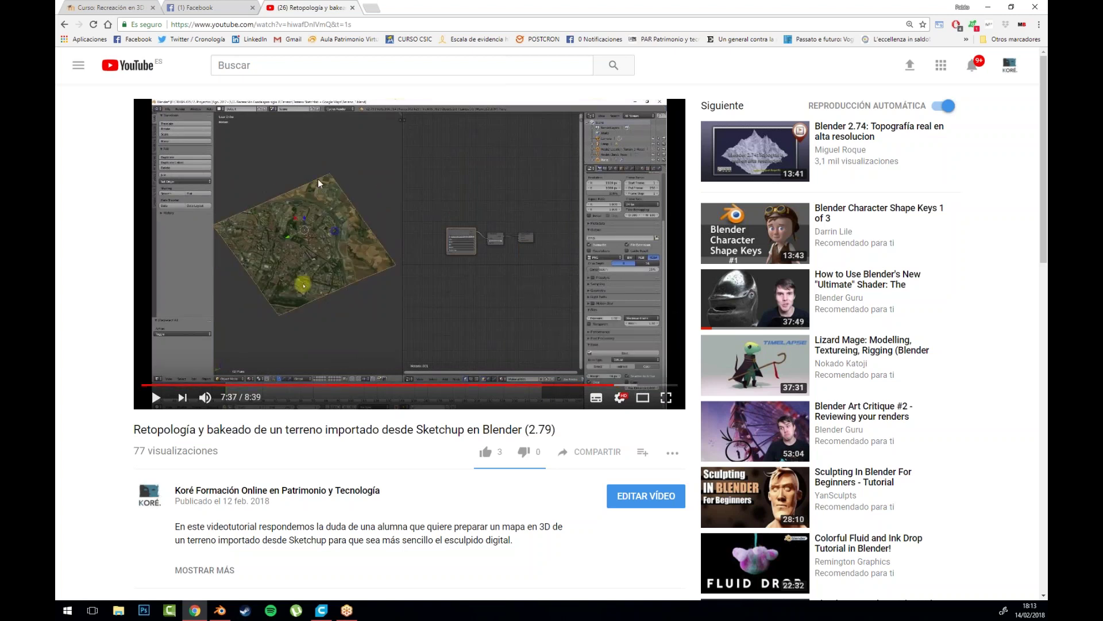
left_click(642, 397)
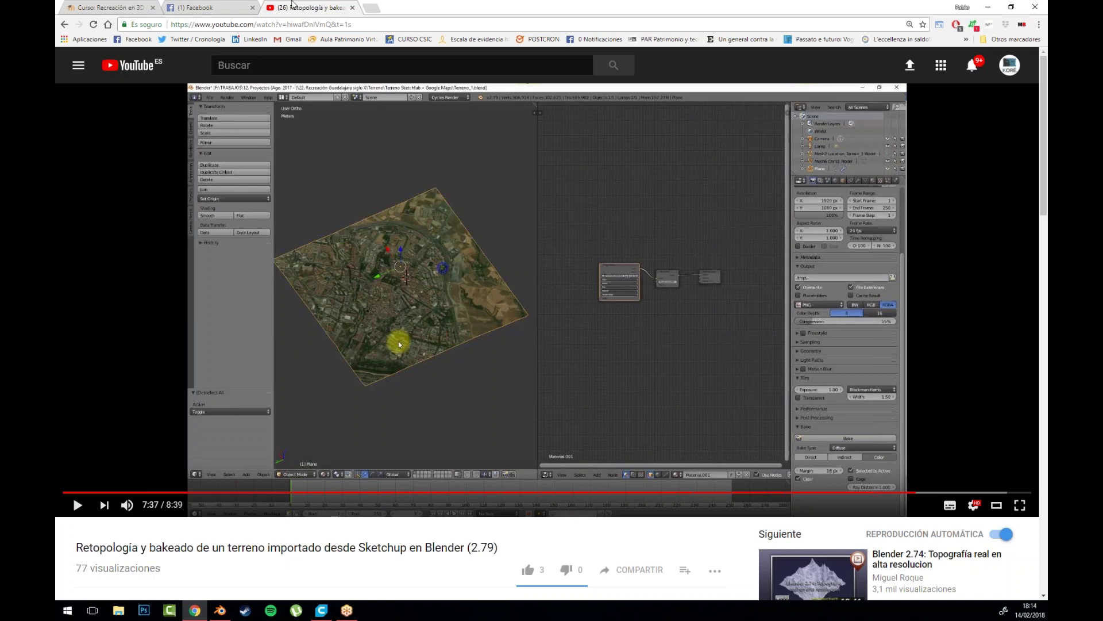
Step: Close the Facebook page and open the recent forum reply "Re: Escultura de Geografía en base a grises" from the course page
left_click(254, 7)
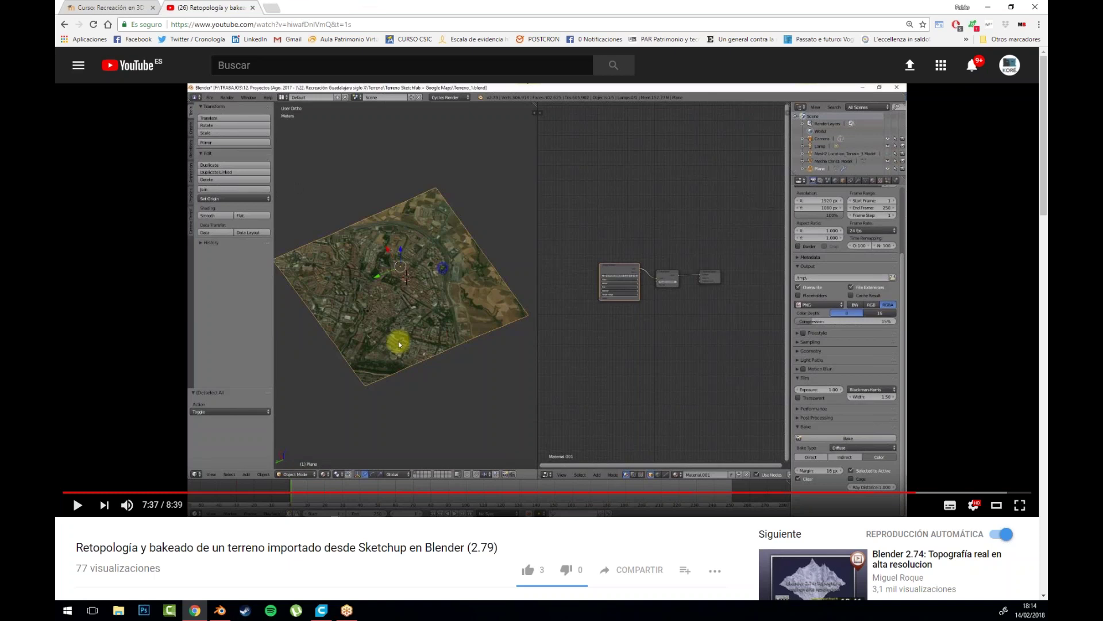
left_click(132, 6)
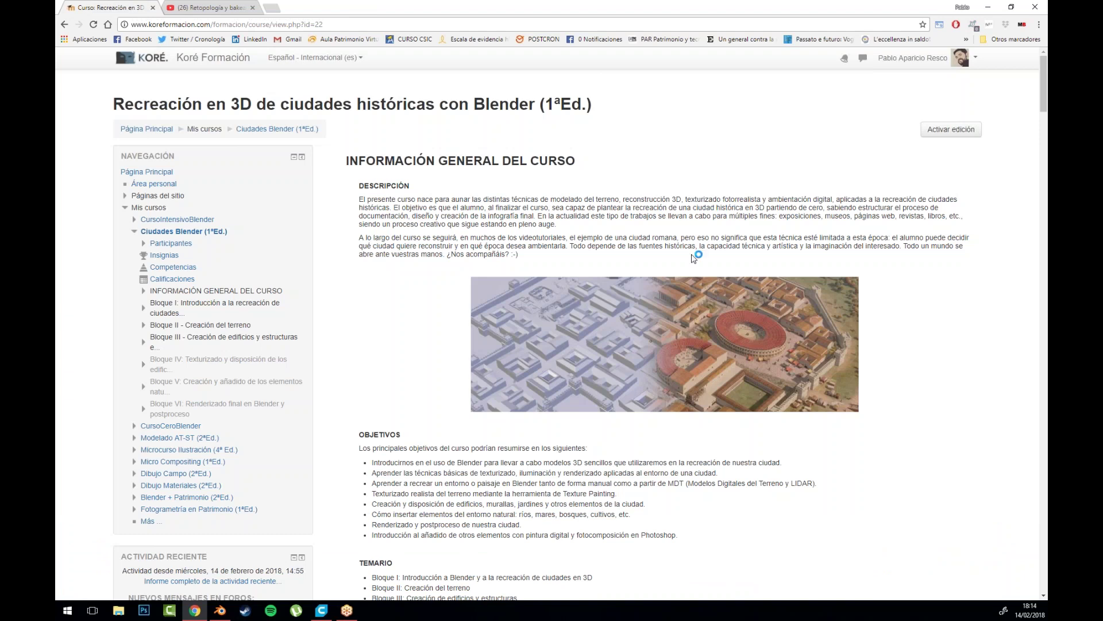
scroll(693, 257, "down", 5)
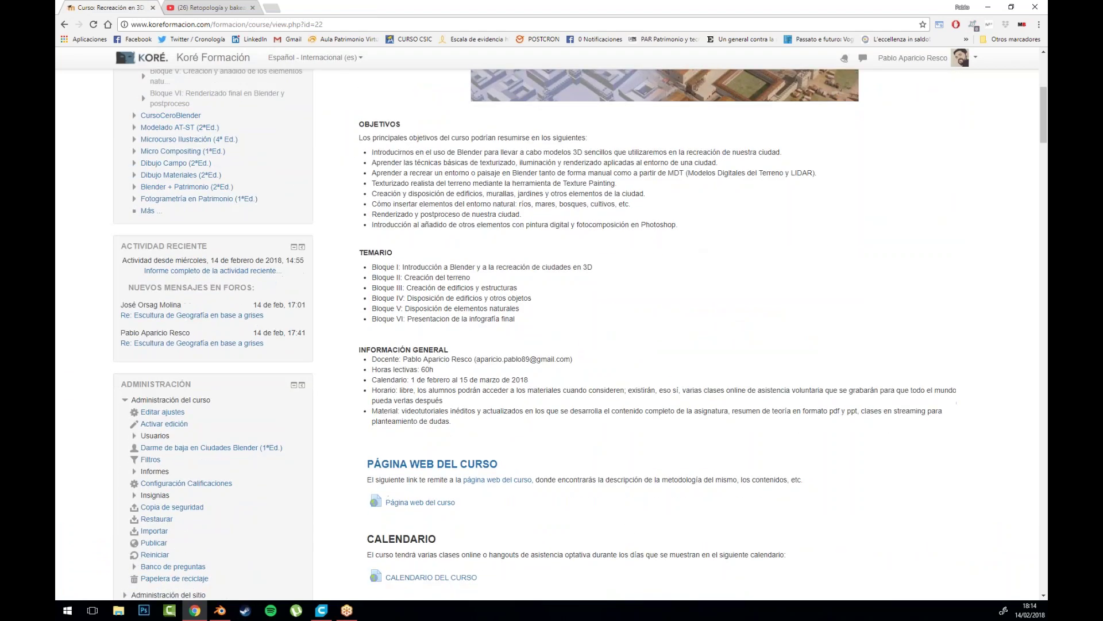
left_click(192, 315)
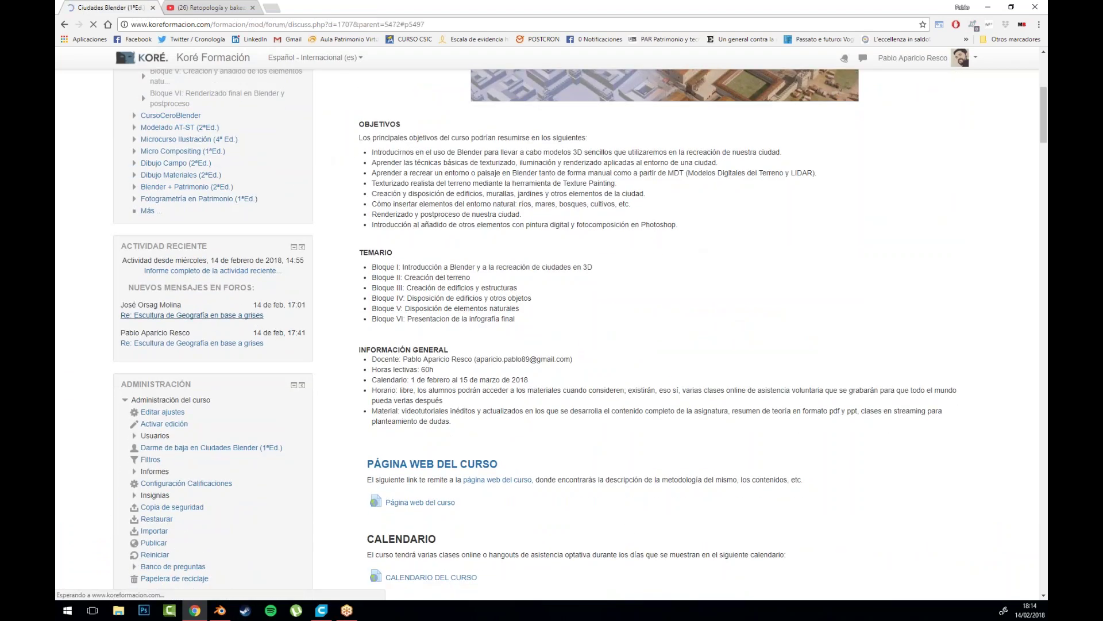
Step: Read the student's reply about the slow Multiresolution modifier, including the computer specifications and the attached terrain screenshots
scroll(596, 159, "up", 2)
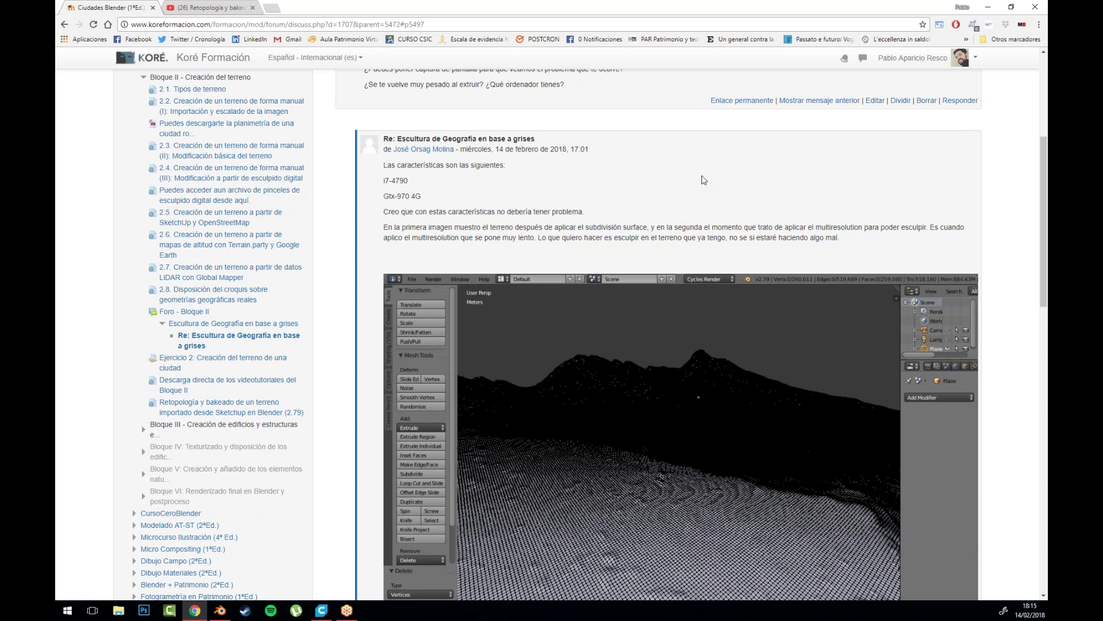
scroll(702, 179, "down", 1)
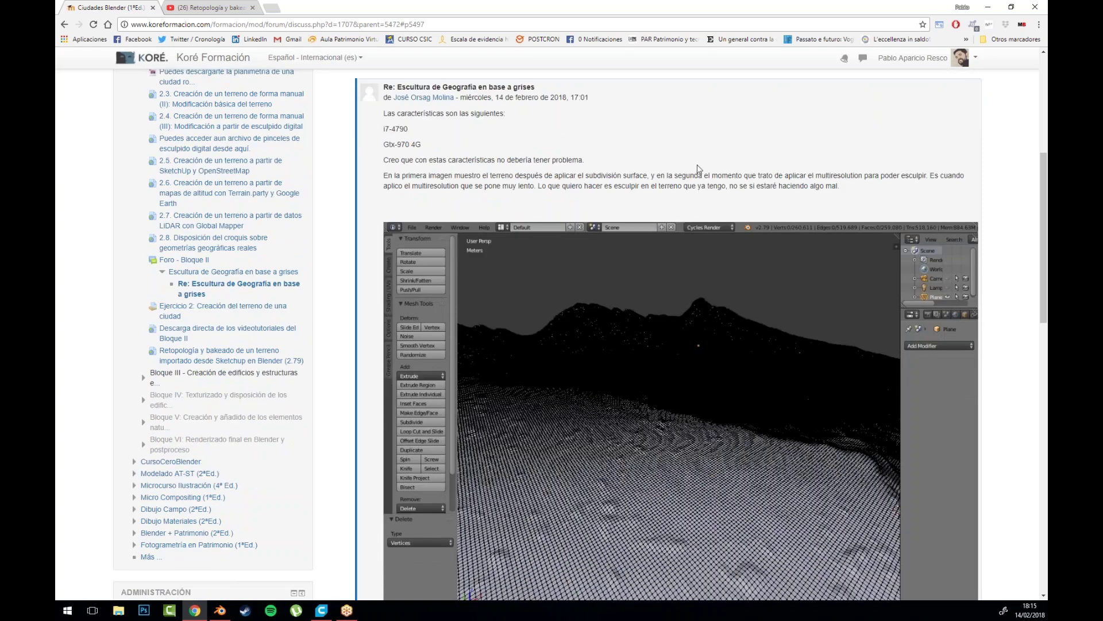
scroll(702, 158, "down", 2)
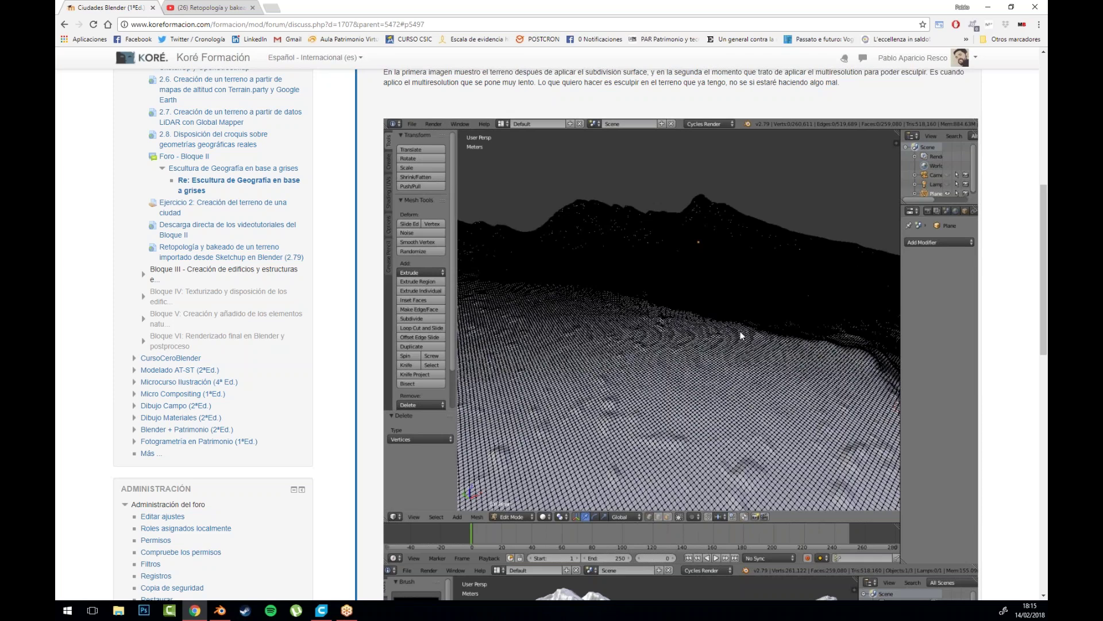
scroll(781, 318, "down", 6)
scroll(780, 329, "up", 6)
scroll(756, 229, "up", 1)
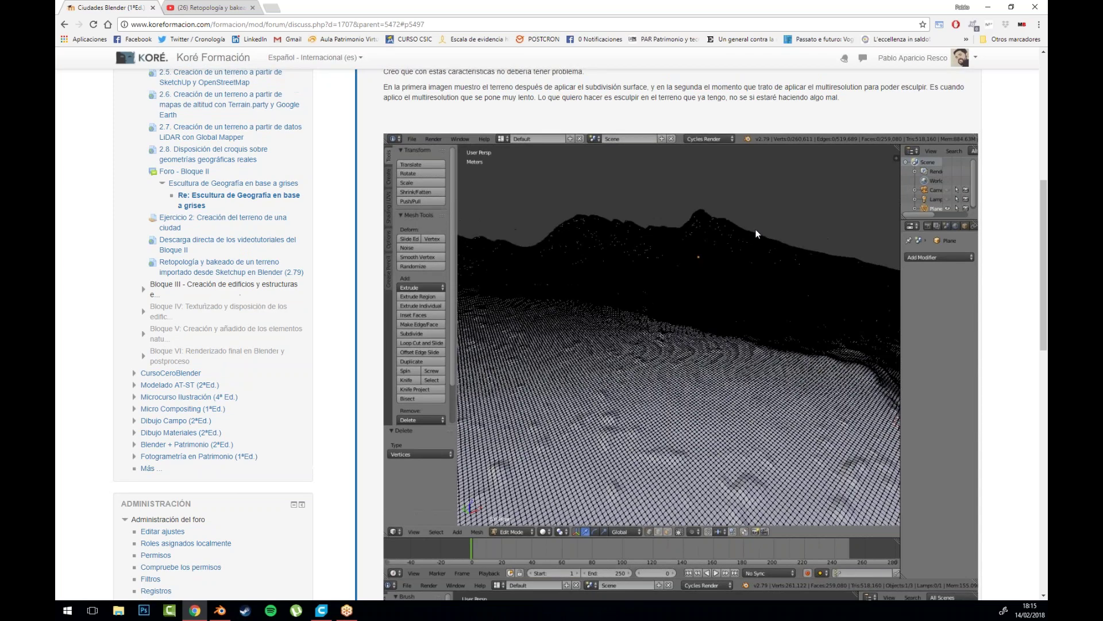
scroll(757, 229, "up", 2)
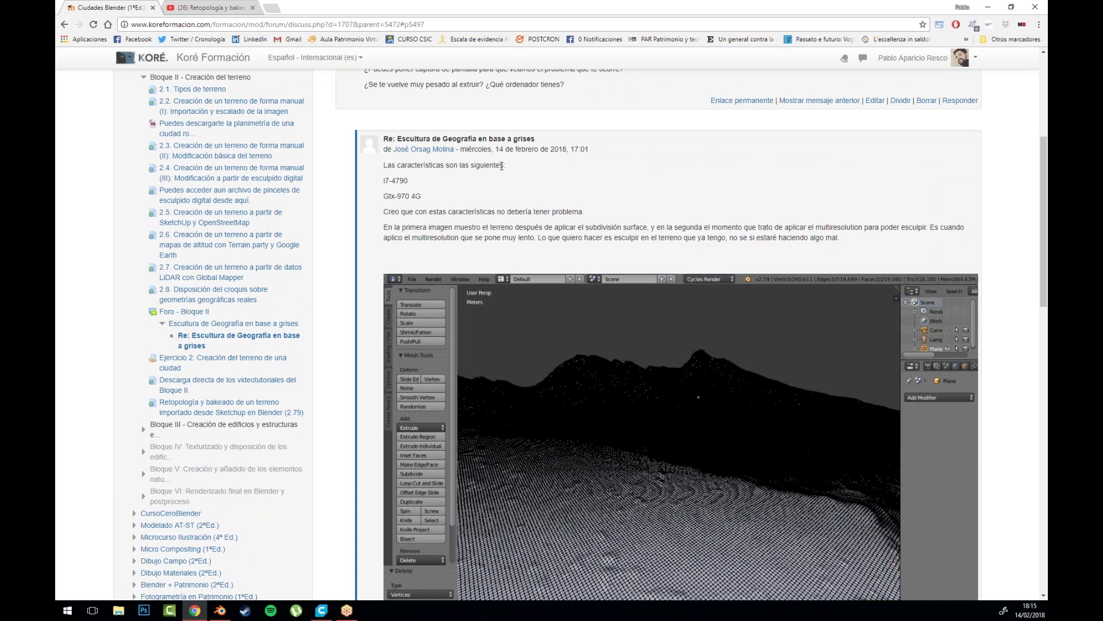
scroll(665, 261, "down", 3)
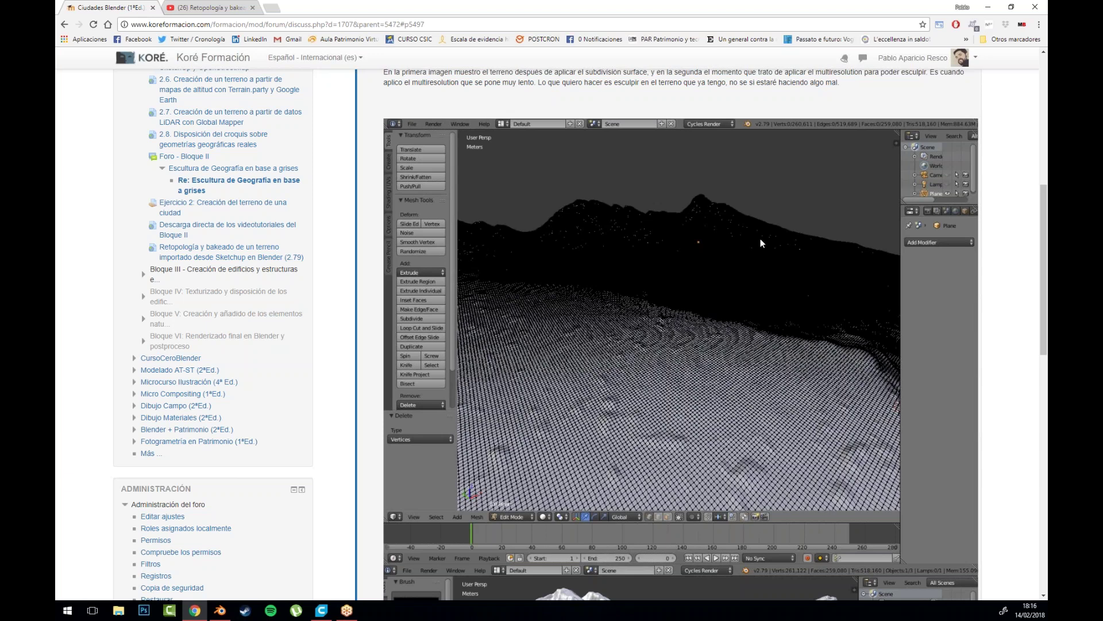
scroll(1042, 305, "down", 2)
left_click_drag(1042, 305, 1043, 270)
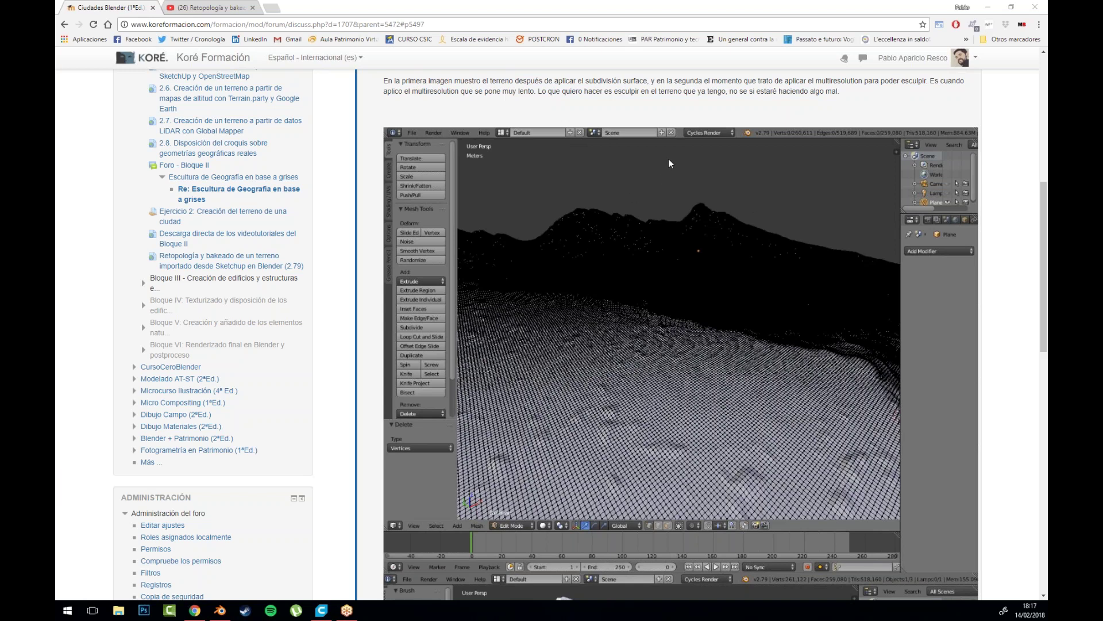
Step: Go back to the discussion list of the "Foro - Bloque II" forum
scroll(669, 166, "up", 7)
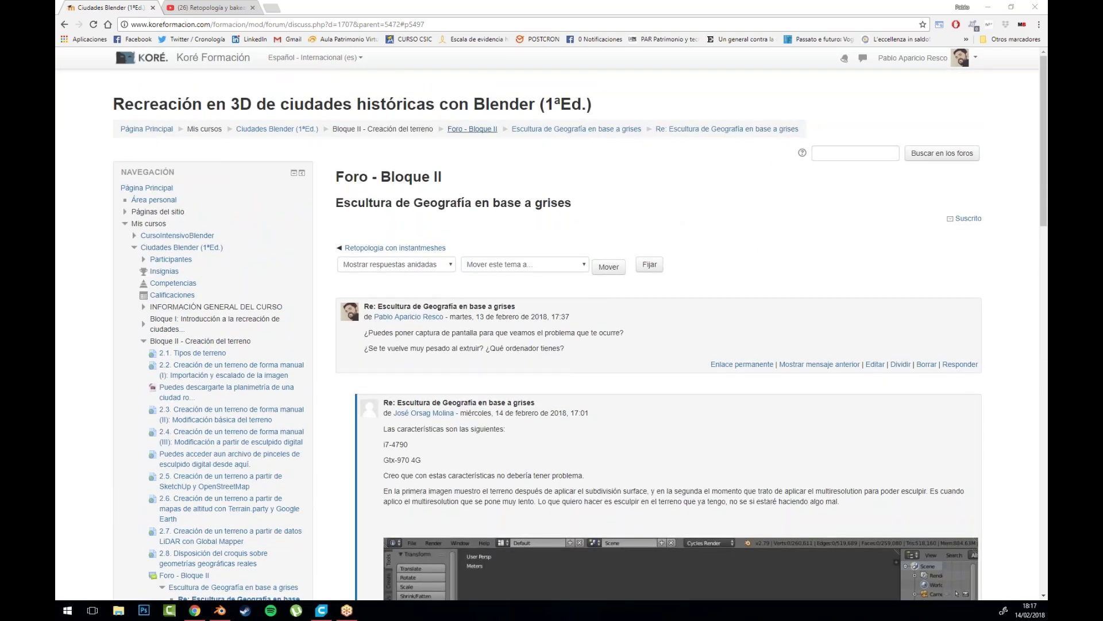
left_click(472, 129)
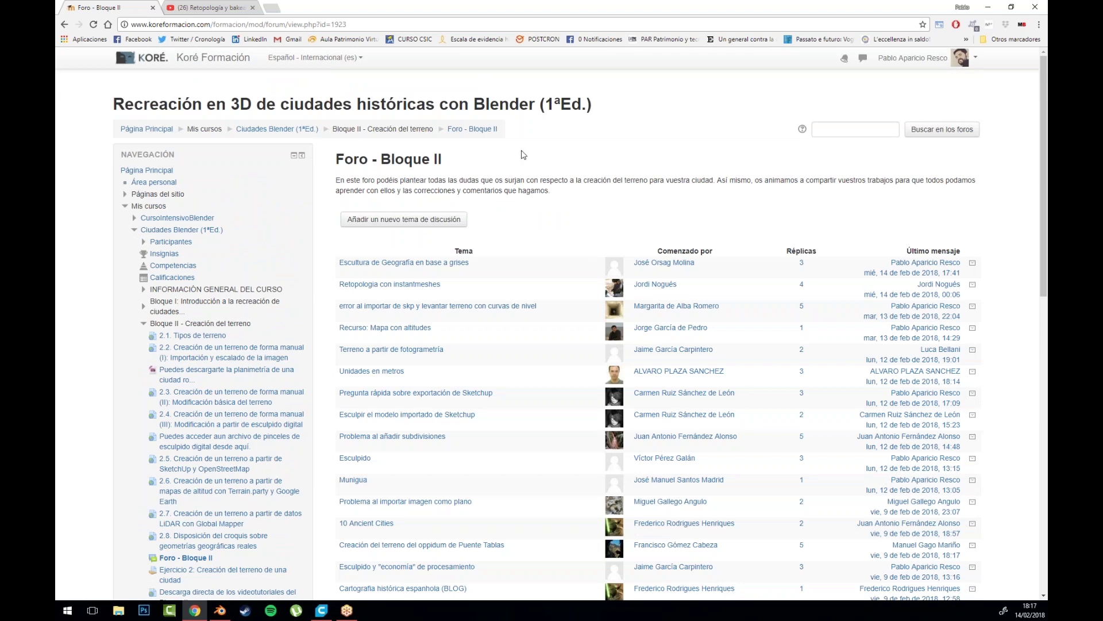
Step: Open the discussion "error al importar de skp y levantar terreno con curvas de nivel" and go to its reply about the BlenderGIS terrain
scroll(612, 212, "down", 5)
scroll(613, 212, "up", 2)
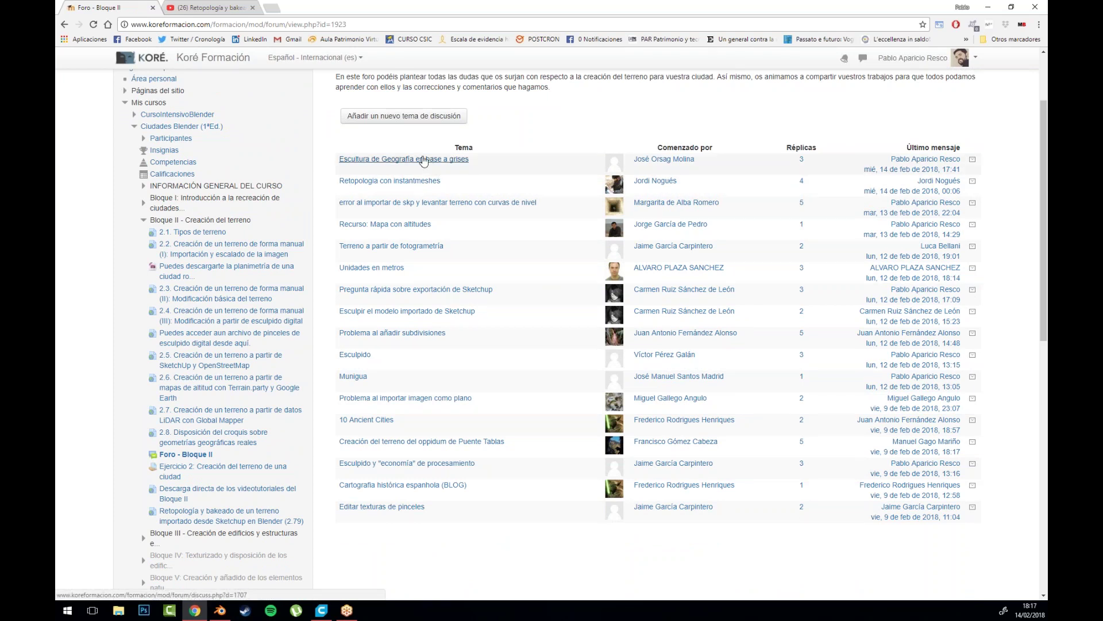
left_click(412, 207)
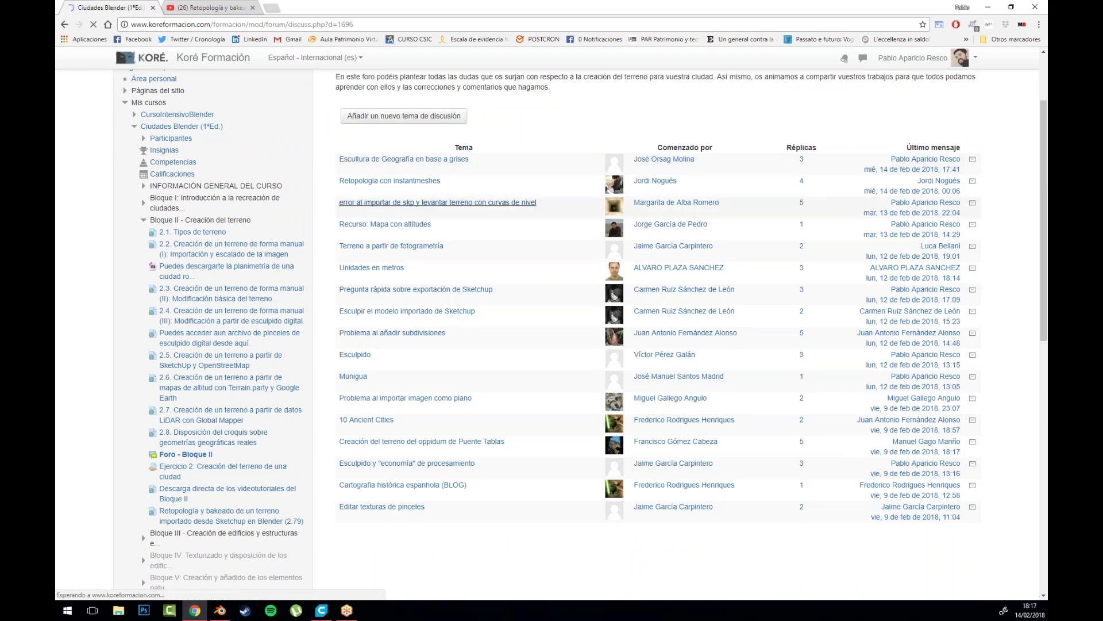
scroll(562, 330, "down", 3)
scroll(615, 192, "down", 10)
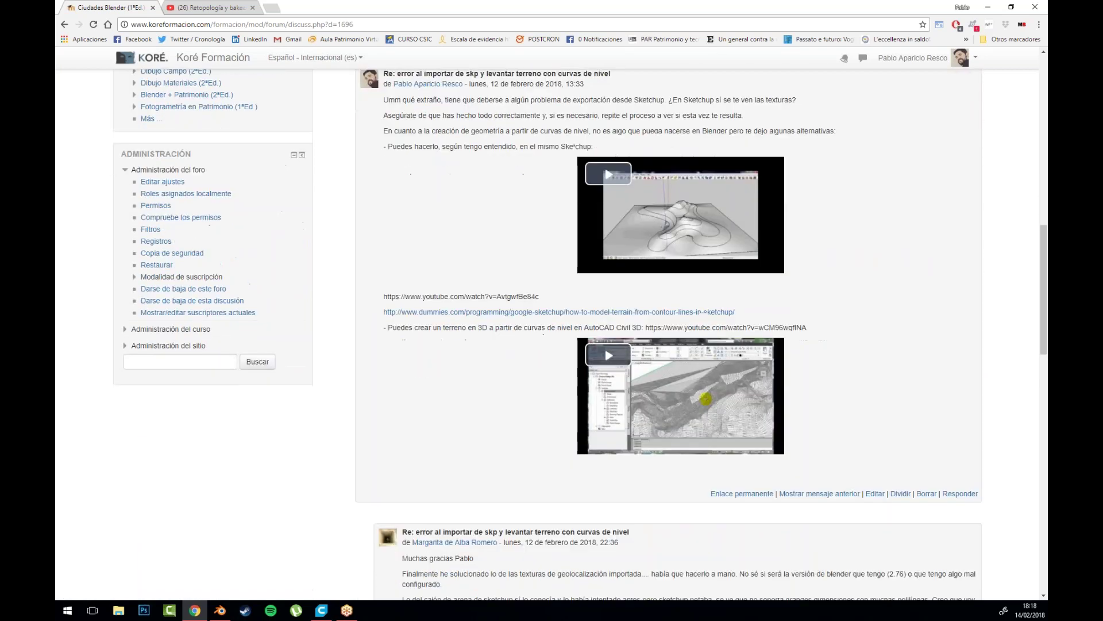
scroll(763, 257, "down", 12)
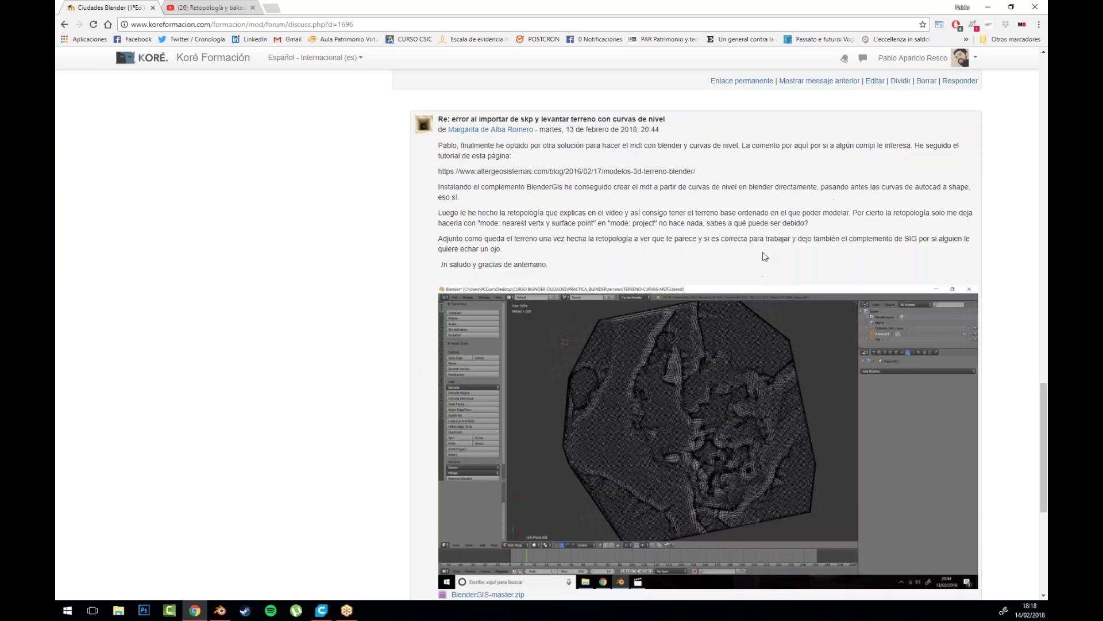
scroll(763, 257, "down", 1)
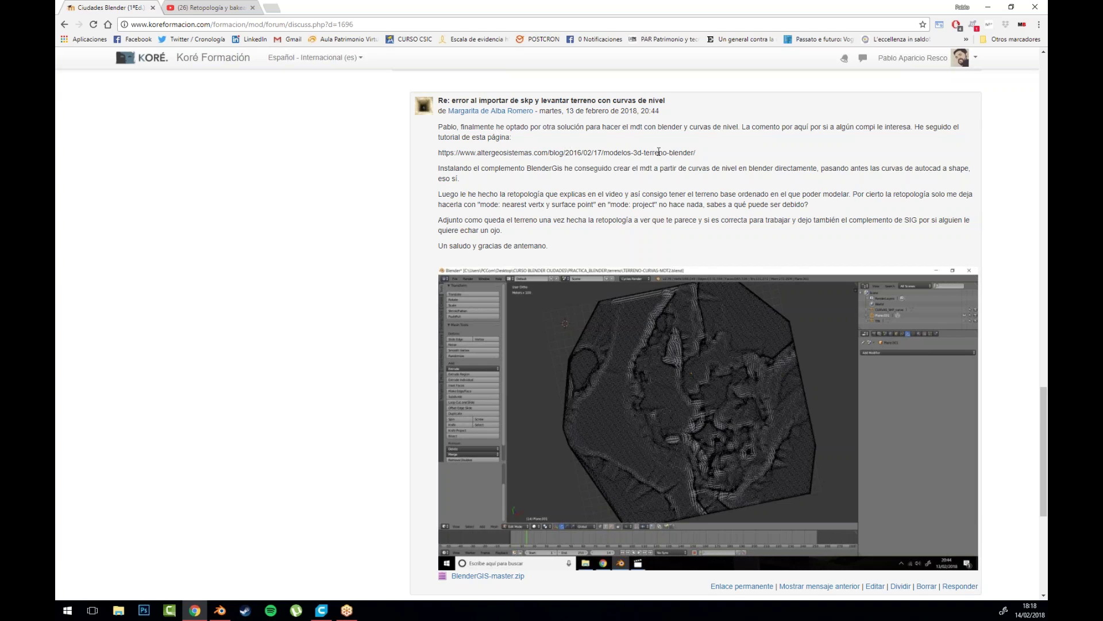
Step: Read the reply about the contour-line terrain, highlighting its altergeosistemas.com tutorial link and the question on the "project" mode
left_click_drag(696, 153, 428, 159)
left_click(736, 168)
scroll(729, 165, "down", 1)
scroll(547, 161, "up", 1)
scroll(777, 427, "down", 1)
scroll(775, 424, "up", 1)
left_click_drag(710, 153, 438, 154)
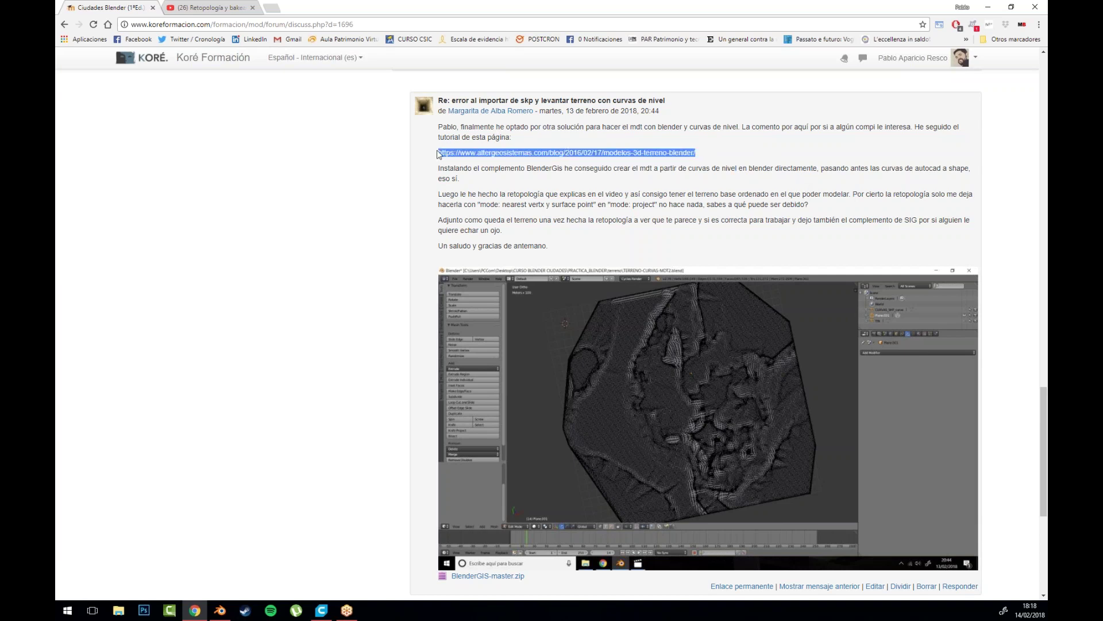
left_click(479, 153)
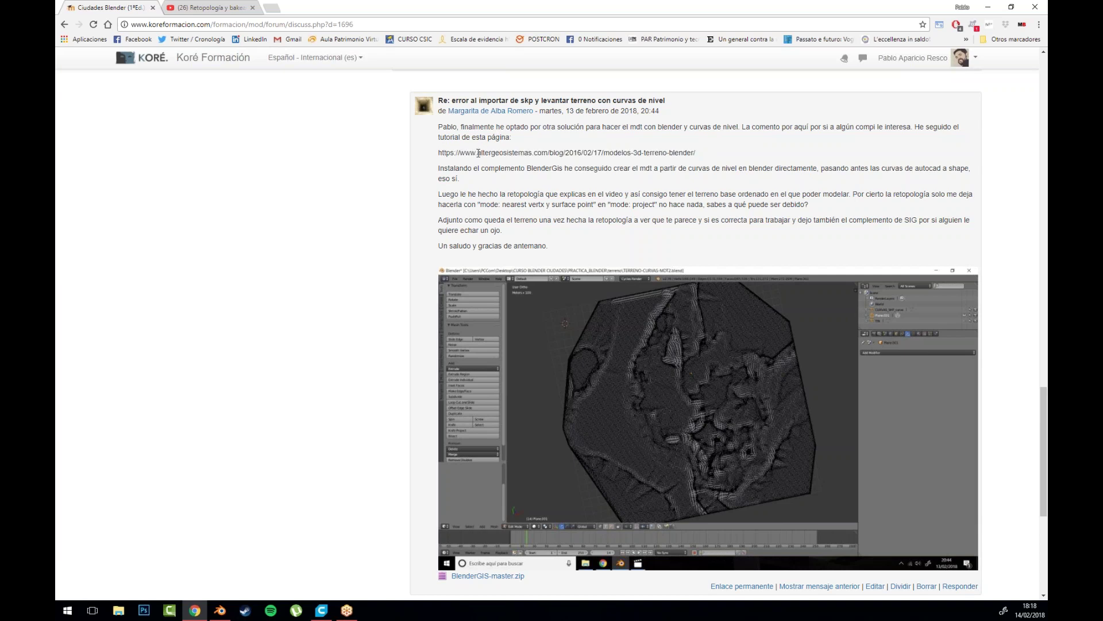
left_click_drag(439, 152, 730, 153)
left_click(731, 153)
scroll(679, 389, "down", 1)
scroll(679, 389, "up", 1)
left_click_drag(611, 204, 655, 205)
left_click(654, 205)
Step: Switch to Blender and replace the open castle terrain scene with a new default file
left_click(220, 610)
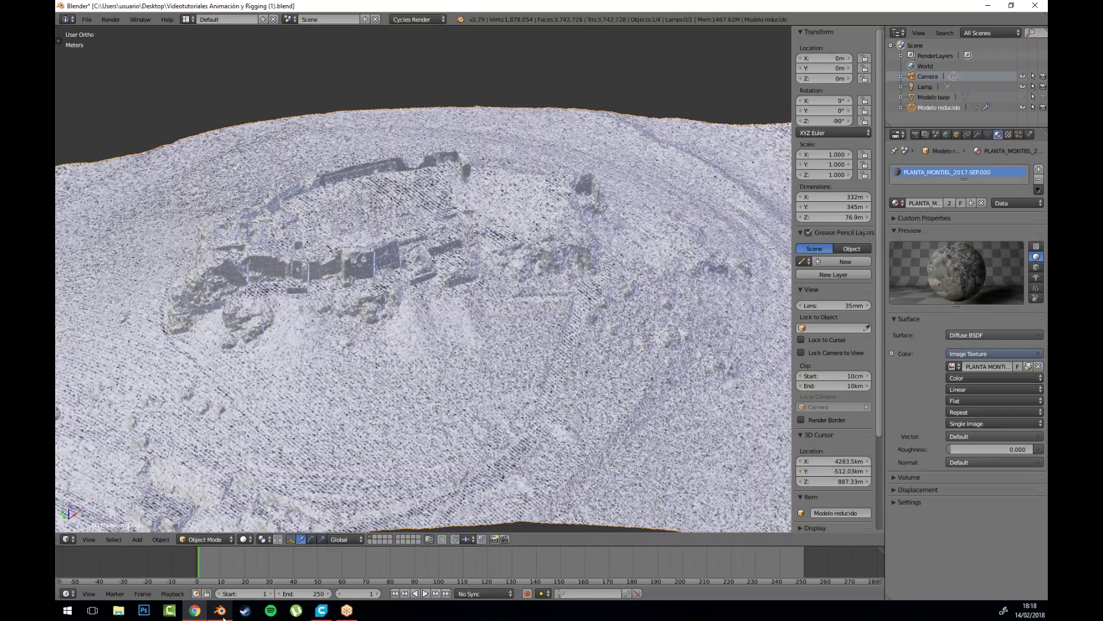
left_click_drag(367, 348, 492, 191)
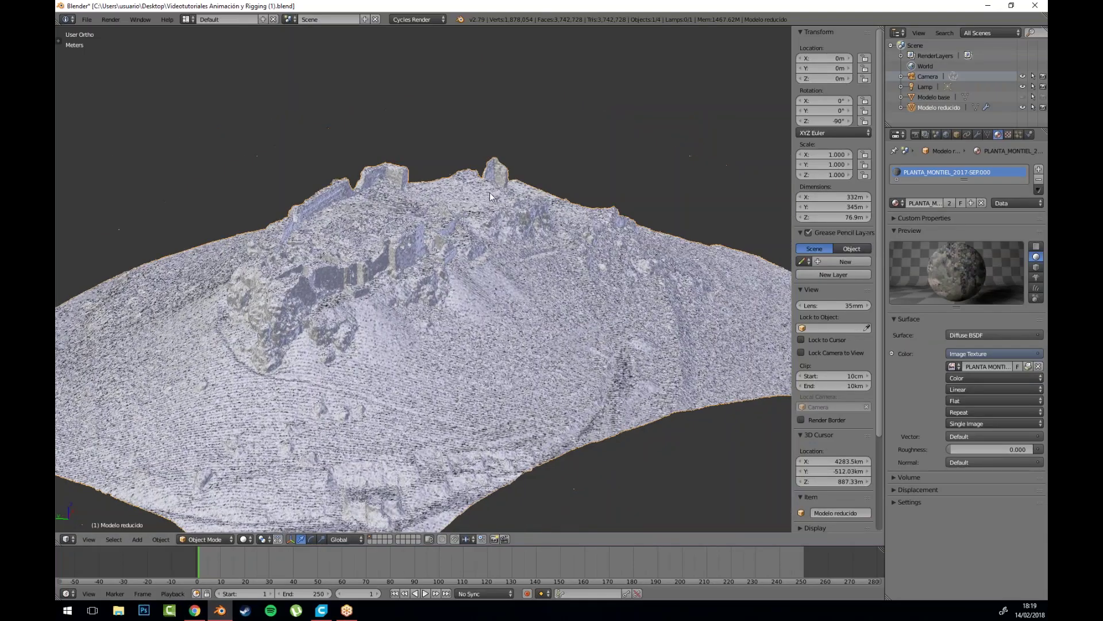
left_click(87, 20)
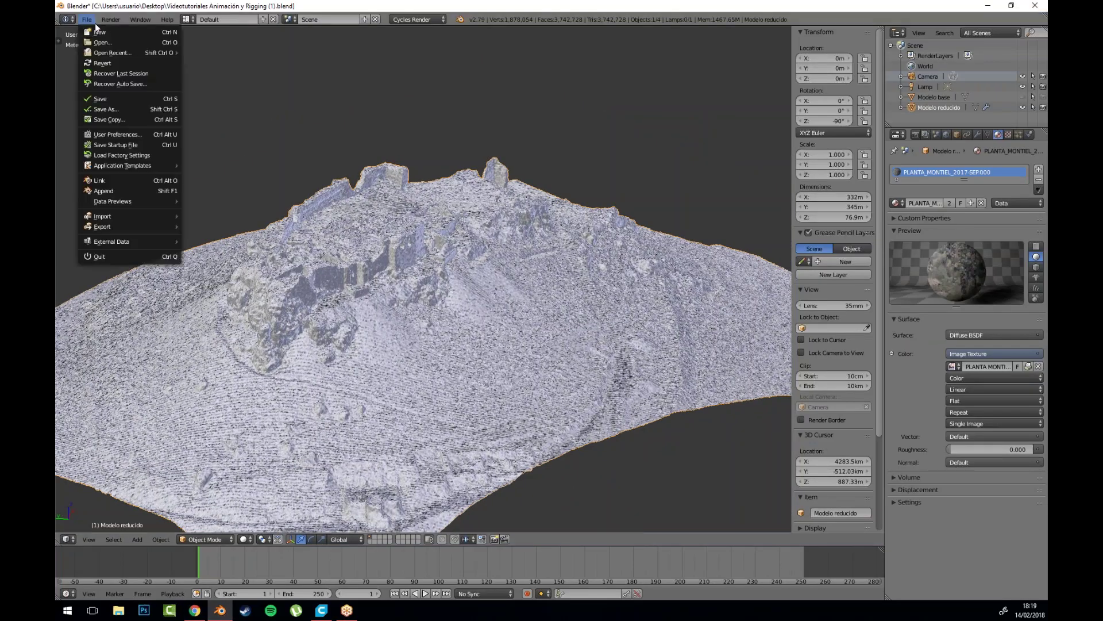
left_click(95, 25)
left_click(96, 39)
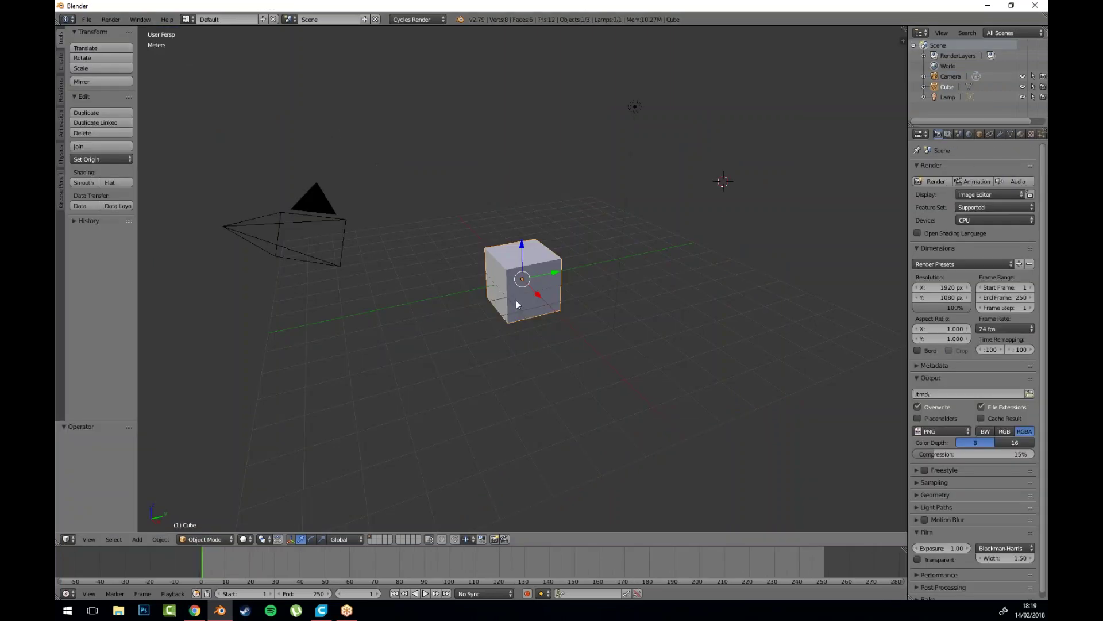
Step: Delete the default cube and place the 3D cursor at the centre of the grid
key("x")
left_click(518, 317)
left_click(523, 279)
Step: Add a plane at the centre of the scene and scale it up to cover most of the grid
left_click(61, 62)
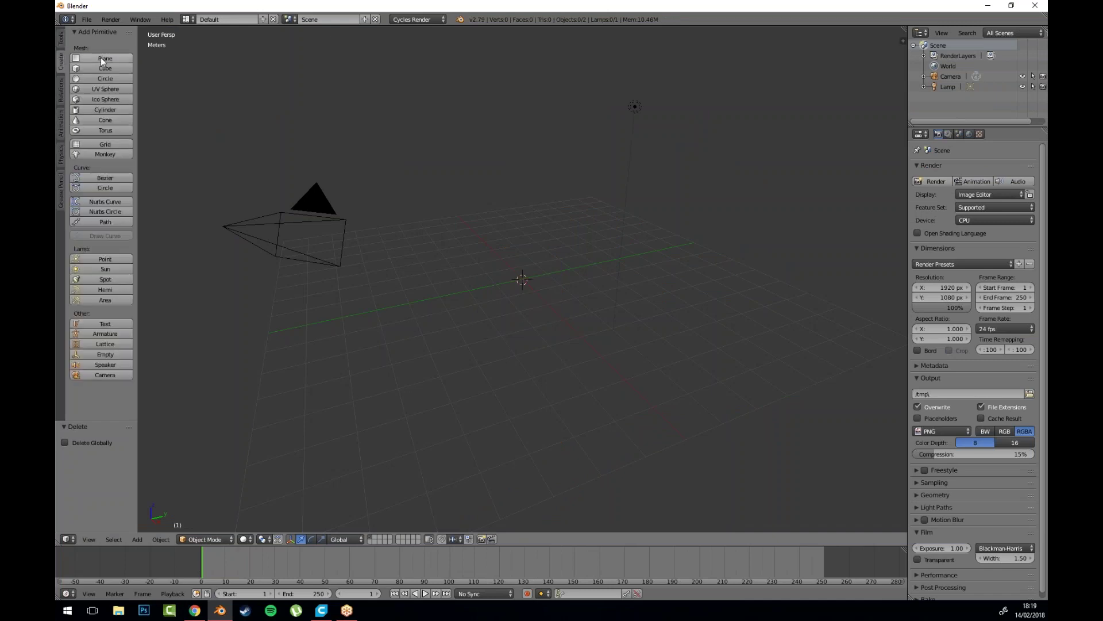
left_click(105, 58)
key("s")
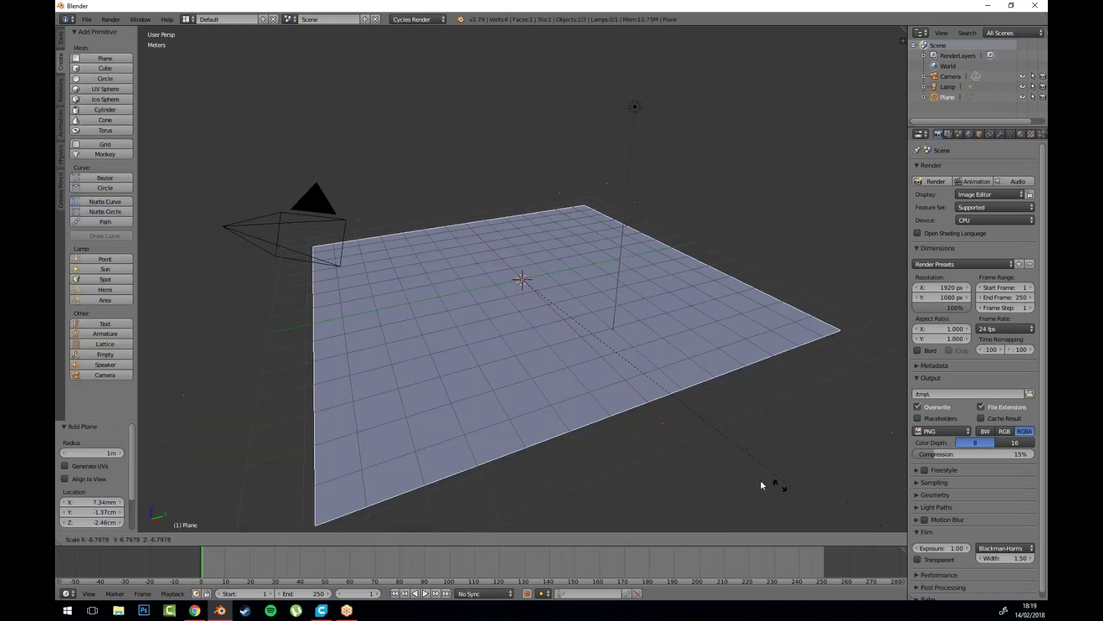
left_click(515, 241)
left_click_drag(521, 239, 519, 231)
Step: Subdivide the plane's mesh six times with one cut each
key("Tab")
left_click_drag(495, 305, 552, 316)
left_click(61, 39)
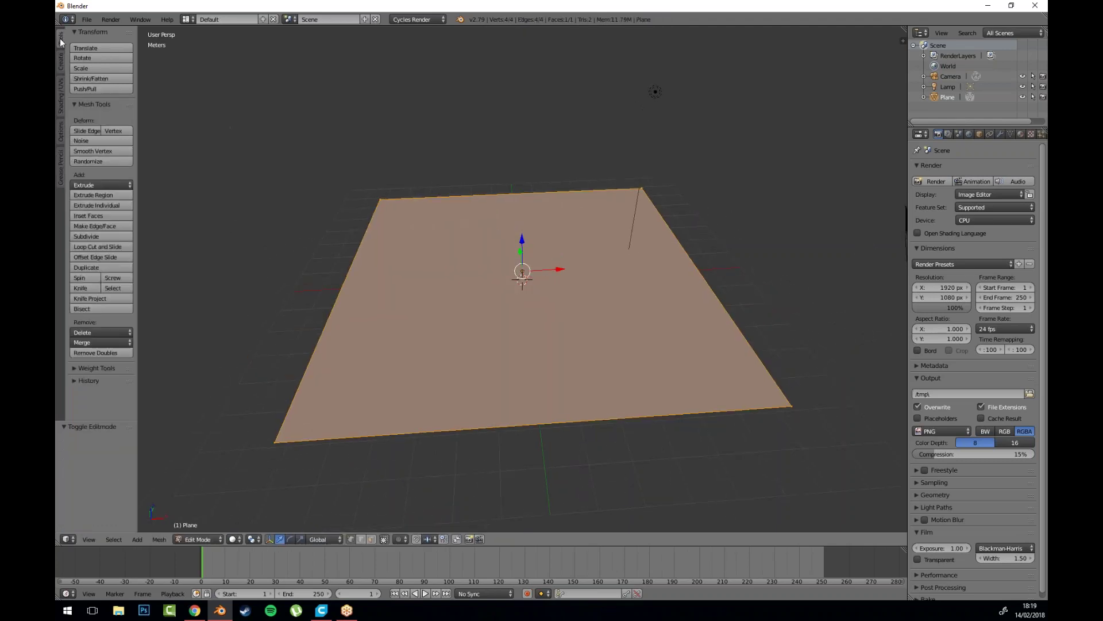
left_click(98, 236)
left_click(98, 236)
left_click(98, 236)
left_click(98, 236)
left_click(98, 236)
left_click(98, 236)
Step: Enable proportional editing and raise nine scattered vertices of the plane by about 77.5 cm along Z to form gentle hills
right_click(428, 380)
right_click(415, 321, "shift")
right_click(522, 391, "shift")
right_click(586, 347, "shift")
right_click(496, 301, "shift")
right_click(576, 308, "shift")
right_click(549, 236, "shift")
right_click(577, 211, "shift")
right_click(625, 294, "shift")
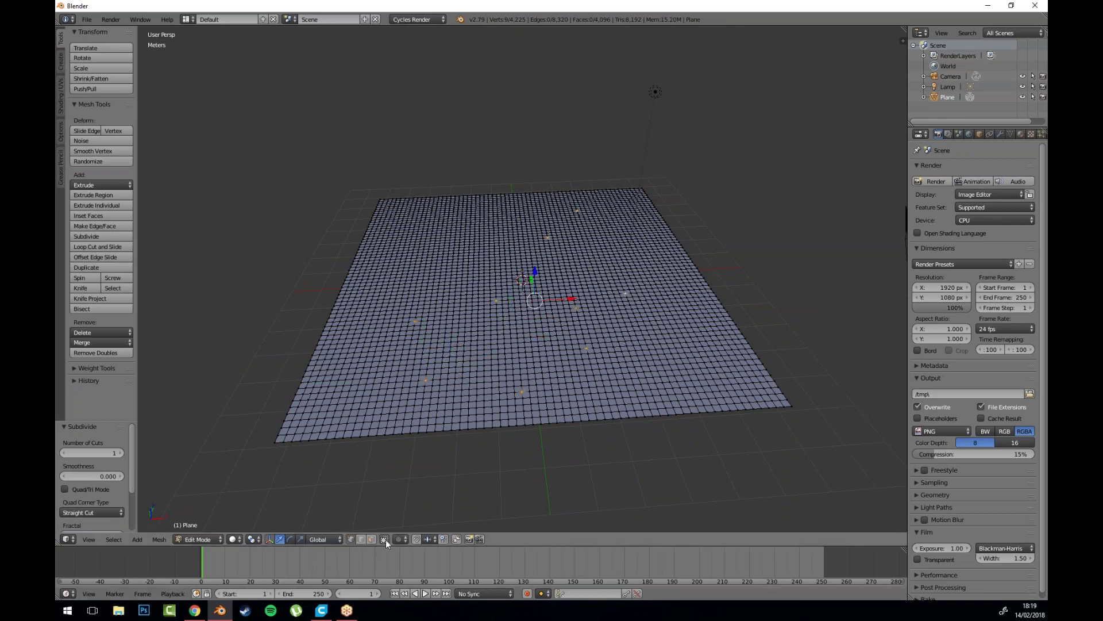
left_click(403, 539)
left_click(425, 512)
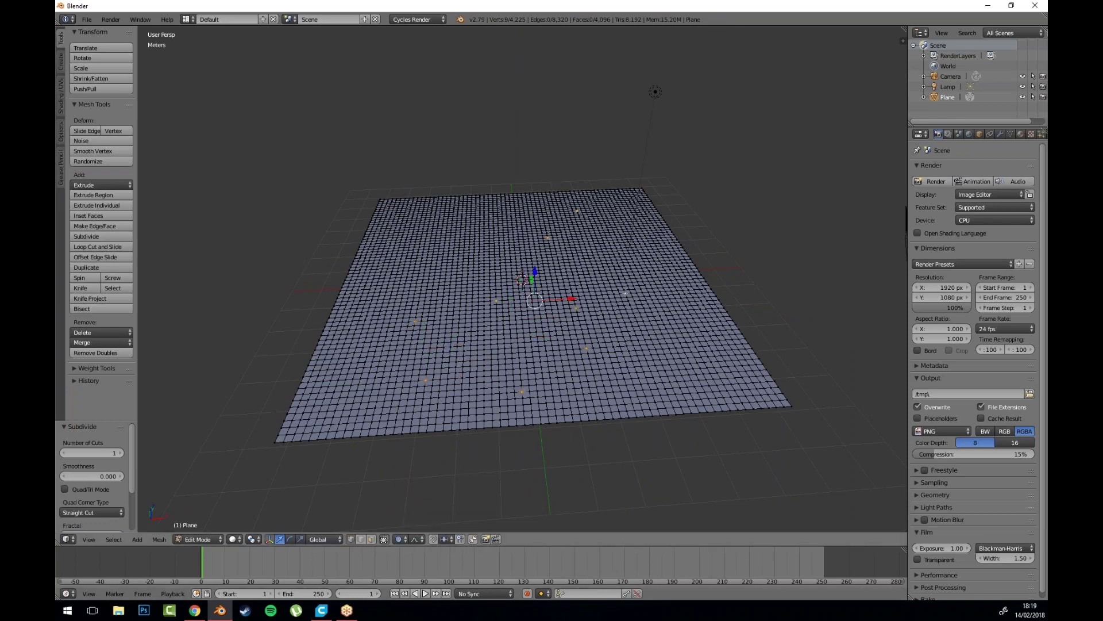
scroll(541, 256, "down", 15)
left_click_drag(536, 270, 541, 250)
scroll(541, 249, "up", 2)
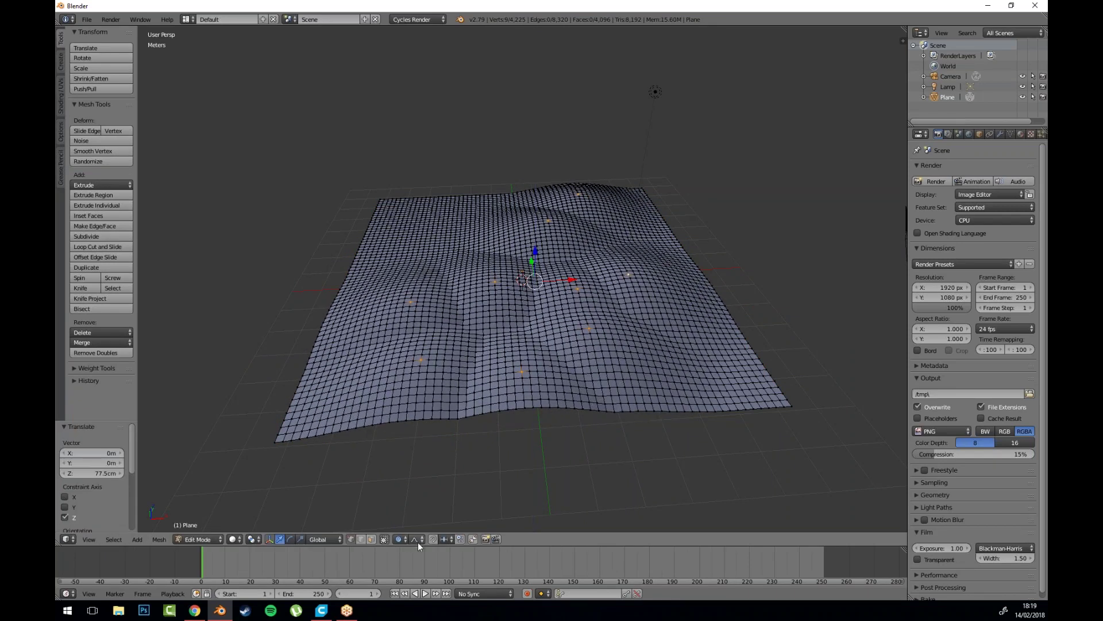
Step: Choose another proportional editing falloff and move the same nine vertices vertically along Z to reshape the relief
left_click(418, 542)
left_click(438, 447)
left_click_drag(535, 252, 524, 336)
scroll(538, 247, "down", 2)
Step: Leave mesh editing and apply smooth shading to the terrain
key("Tab")
left_click(91, 182)
left_click_drag(488, 298, 576, 316)
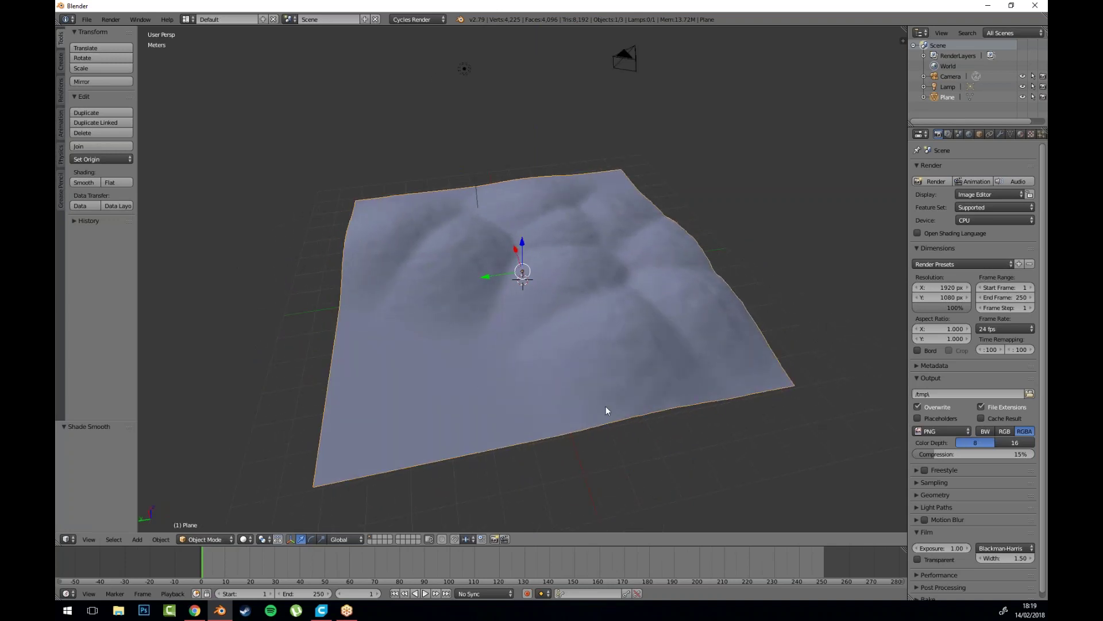
Step: Place the 3D cursor near the middle of the terrain, add a second plane there and scale it by about 5.107
left_click(524, 272)
left_click(535, 261)
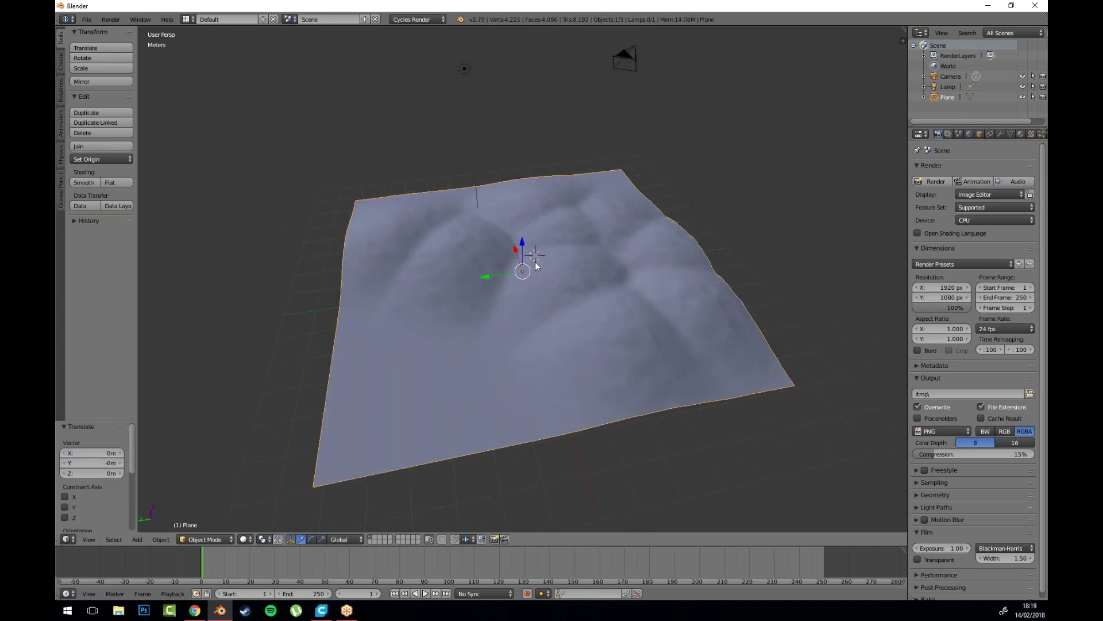
left_click(62, 62)
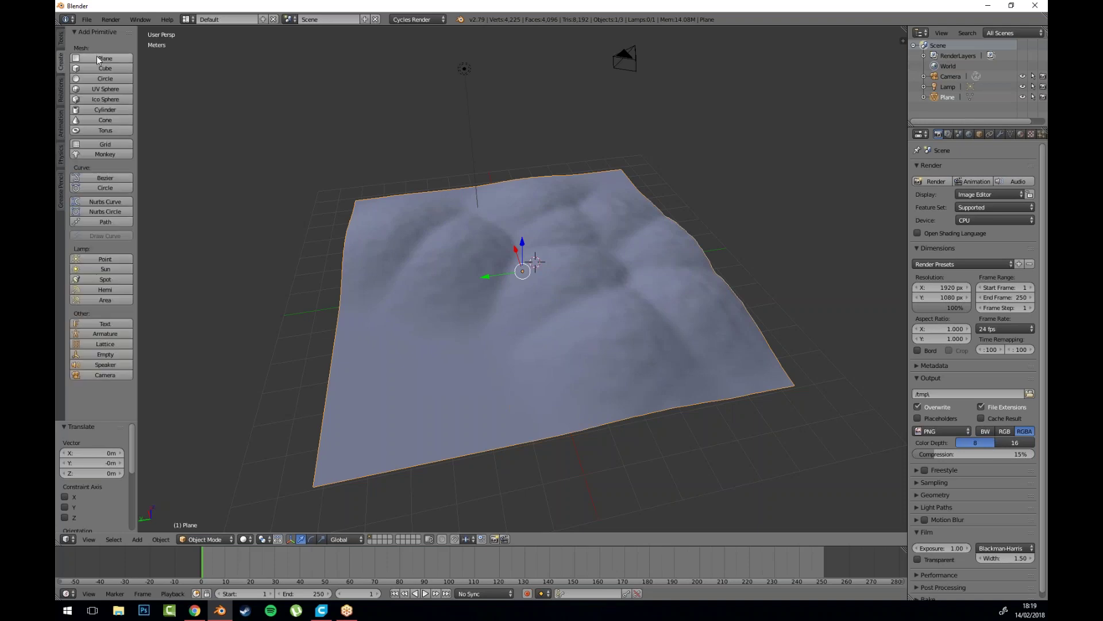
left_click(99, 60)
key("s")
left_click(622, 416)
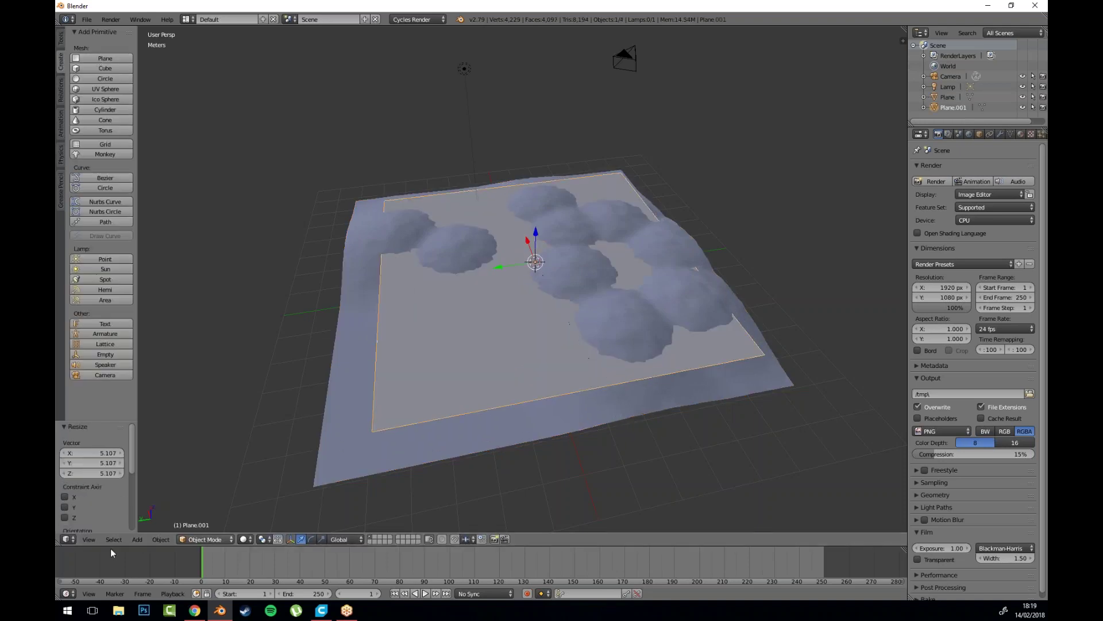
Step: In the top orthographic view, move the second plane about 20.2 cm in X and 49.7 cm in Y, and scale it by about 1.141
left_click(85, 539)
left_click(129, 413)
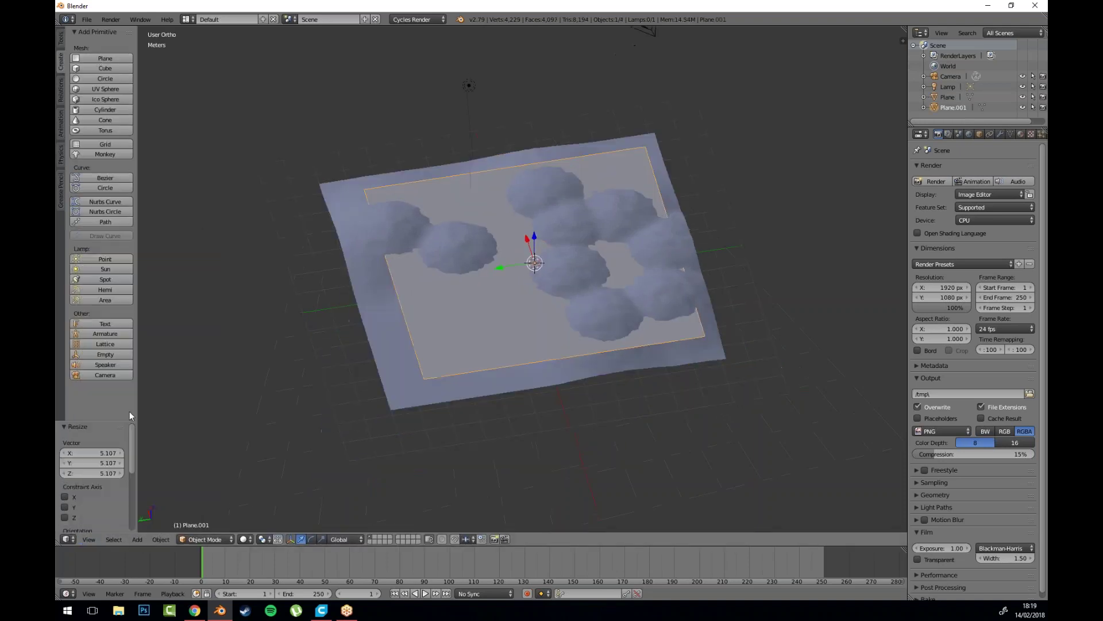
left_click(90, 538)
left_click(104, 492)
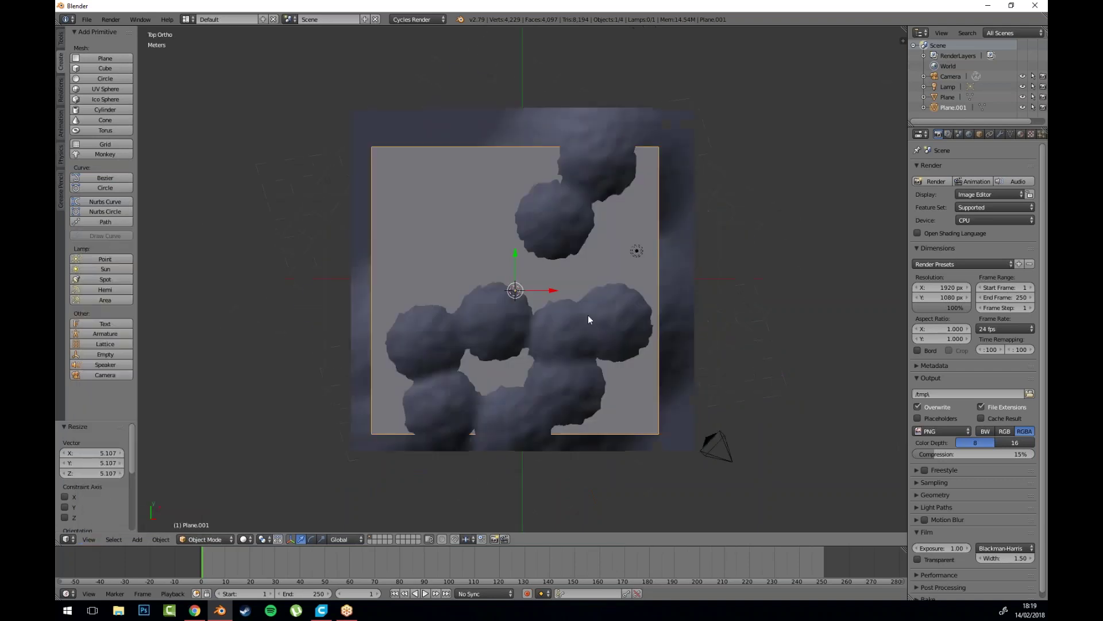
key("g")
left_click(608, 349)
key("s")
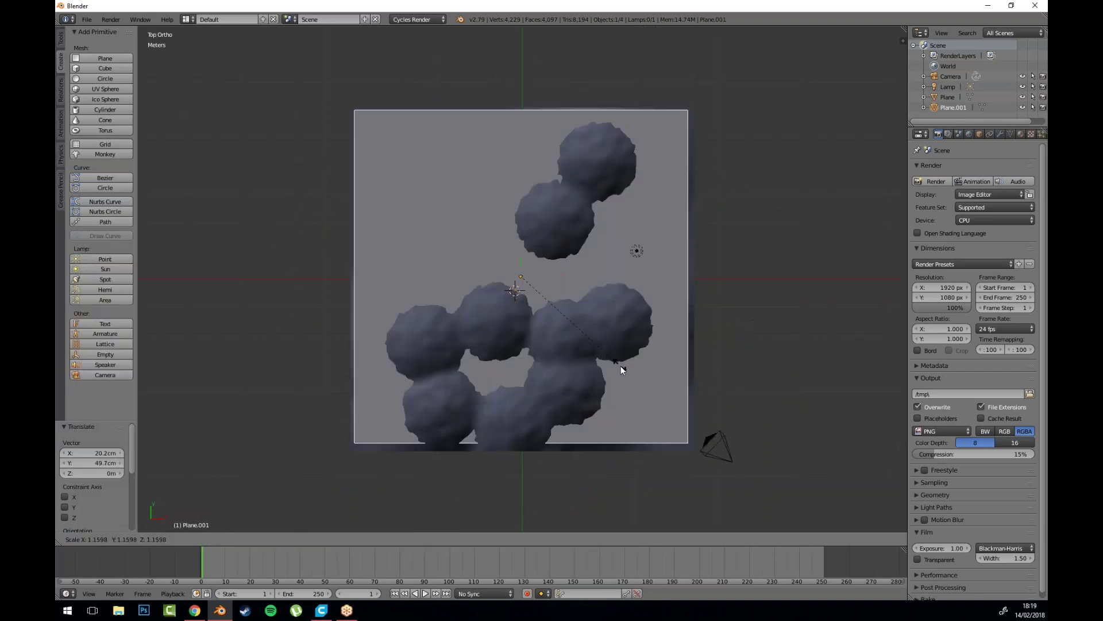
left_click(619, 363)
left_click_drag(514, 366, 547, 293)
Step: Recalculate the normals of the entire terrain mesh in Edit Mode and return to Object Mode
right_click(632, 286)
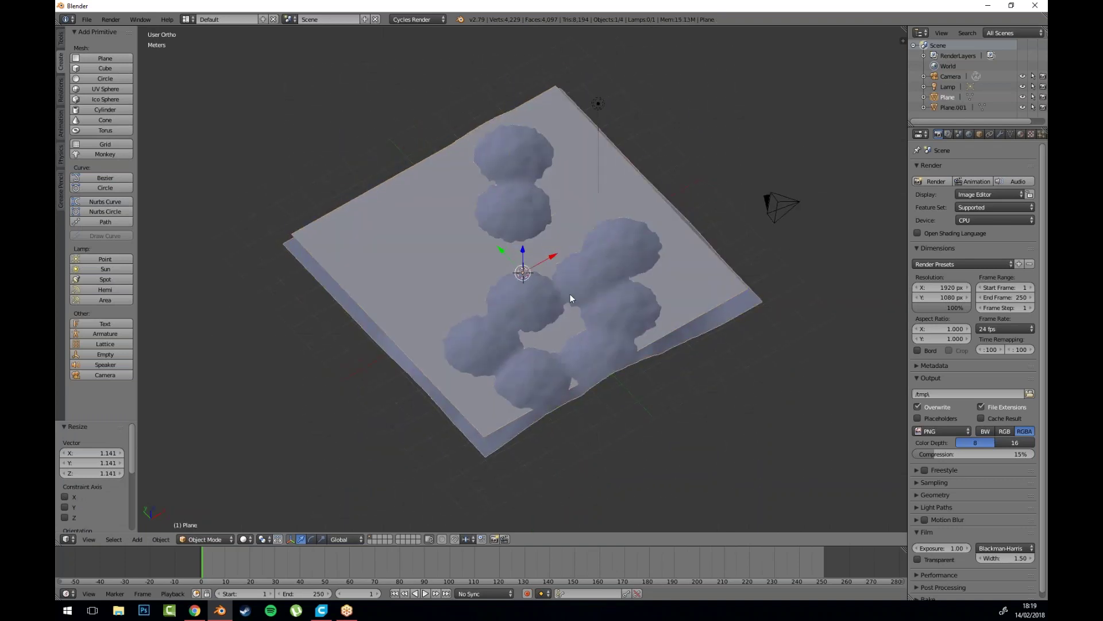
key("Tab")
key("a")
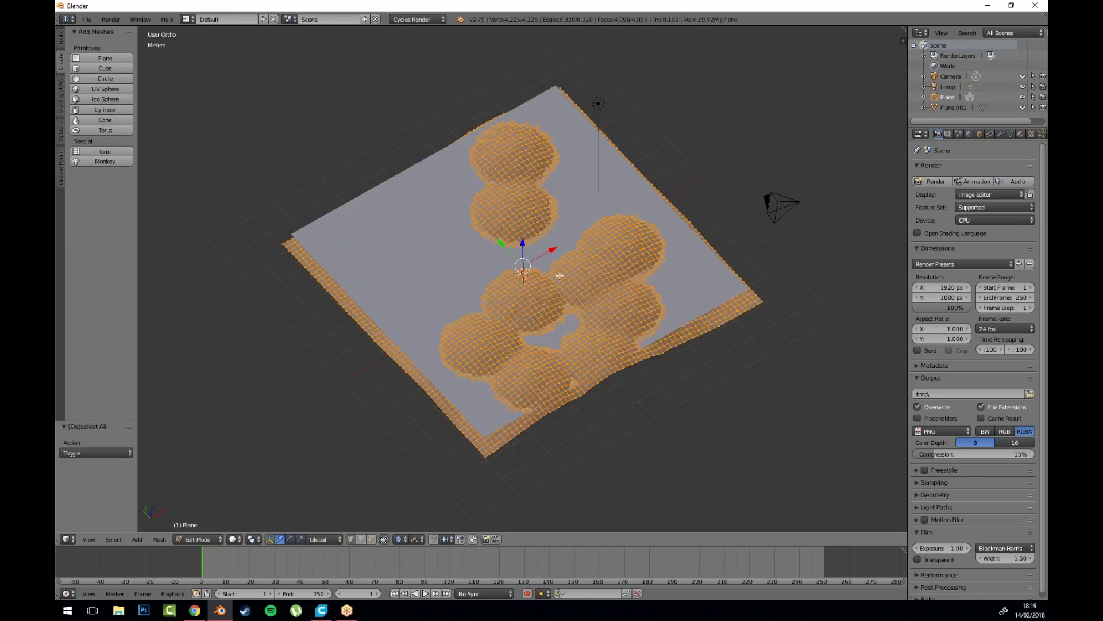
key("Tab")
left_click_drag(559, 275, 553, 316)
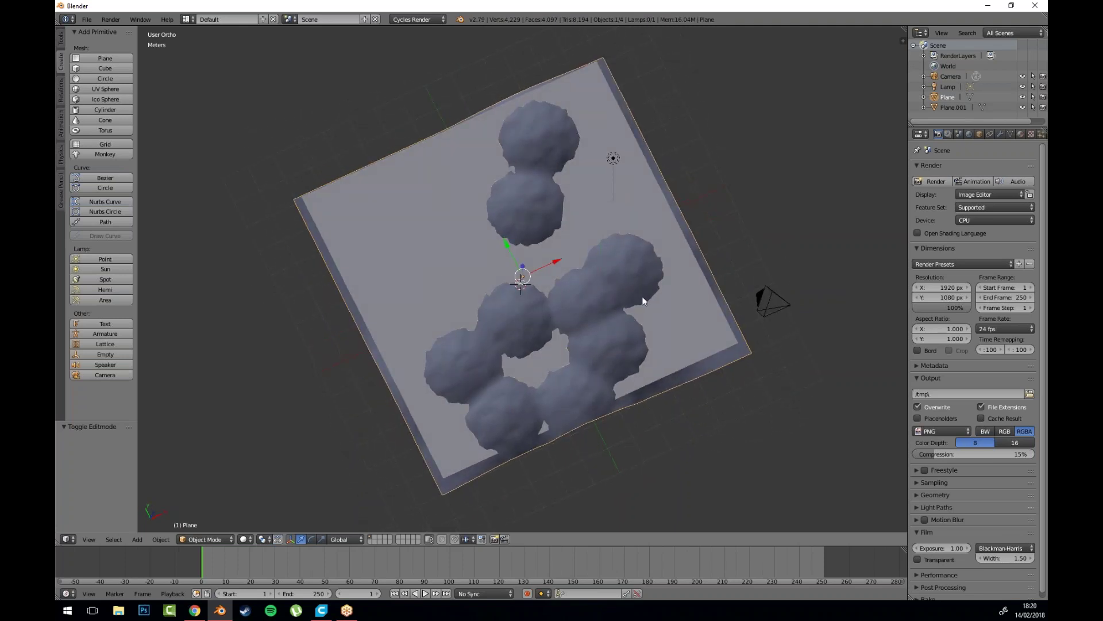
key("Tab")
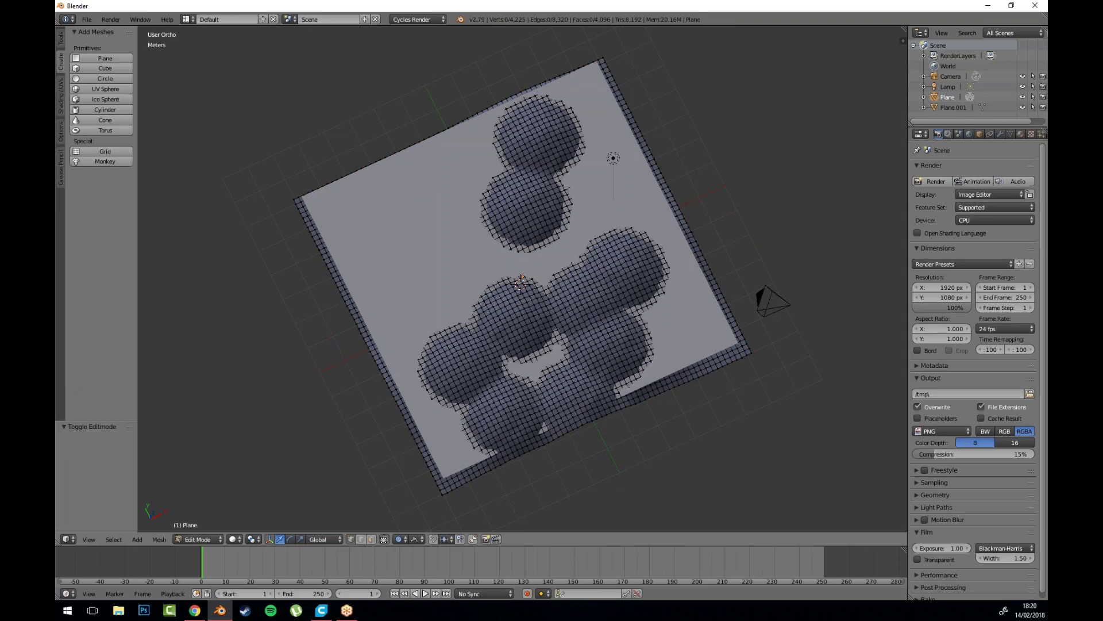
key("a")
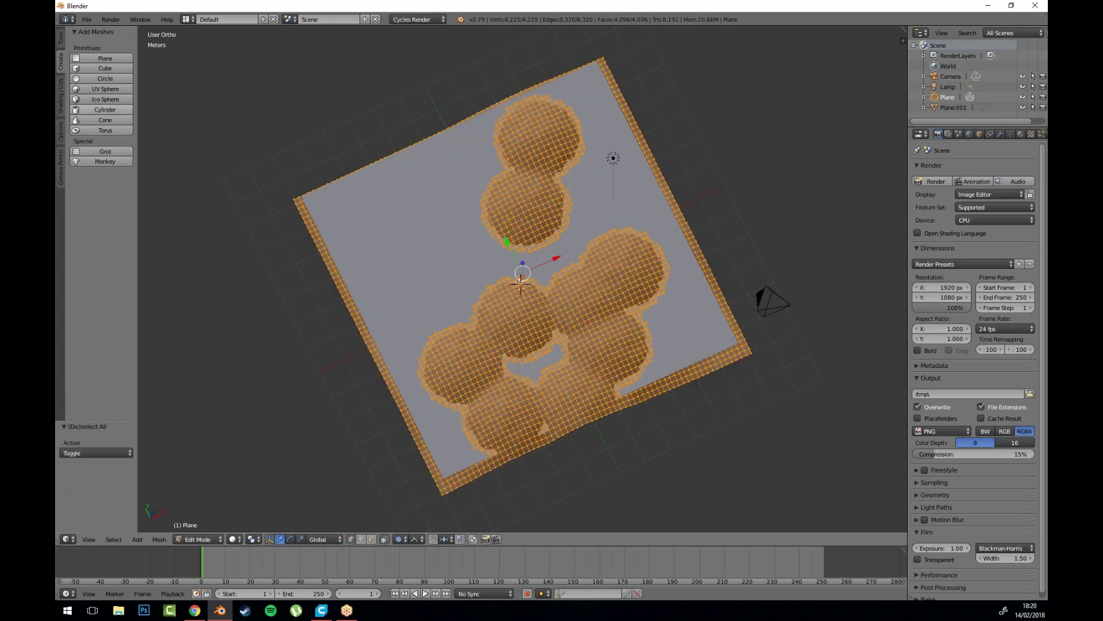
left_click(61, 90)
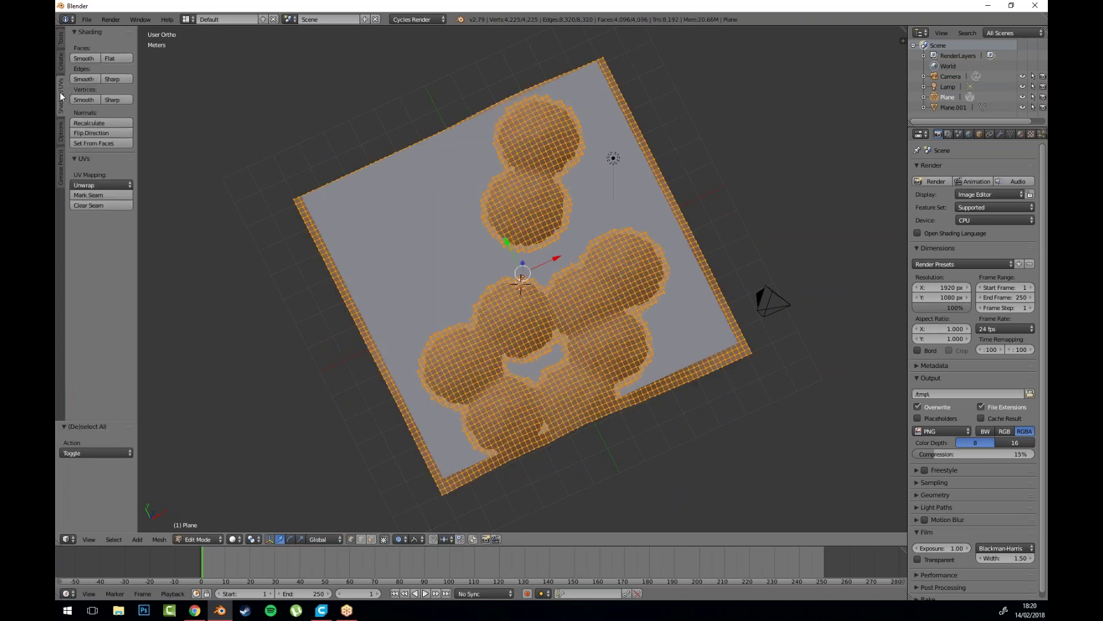
left_click(99, 122)
key("a")
key("Tab")
left_click_drag(539, 333, 305, 305)
Step: Select the terrain, enter Edit Mode and display its face normals as lines
right_click(647, 270)
left_click_drag(647, 270, 652, 343)
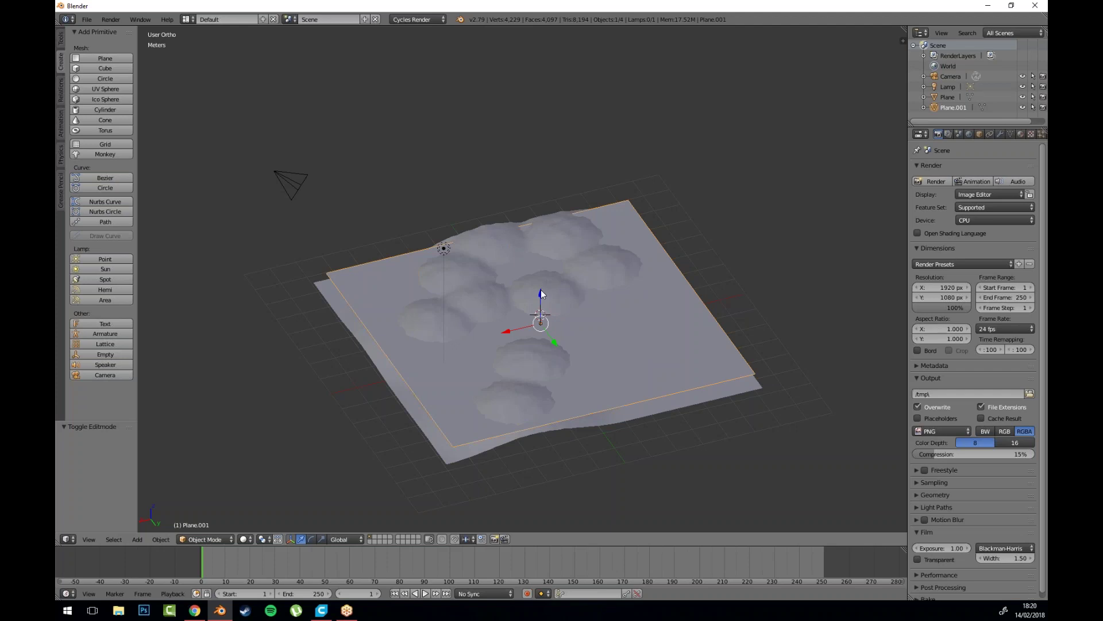
right_click(455, 290)
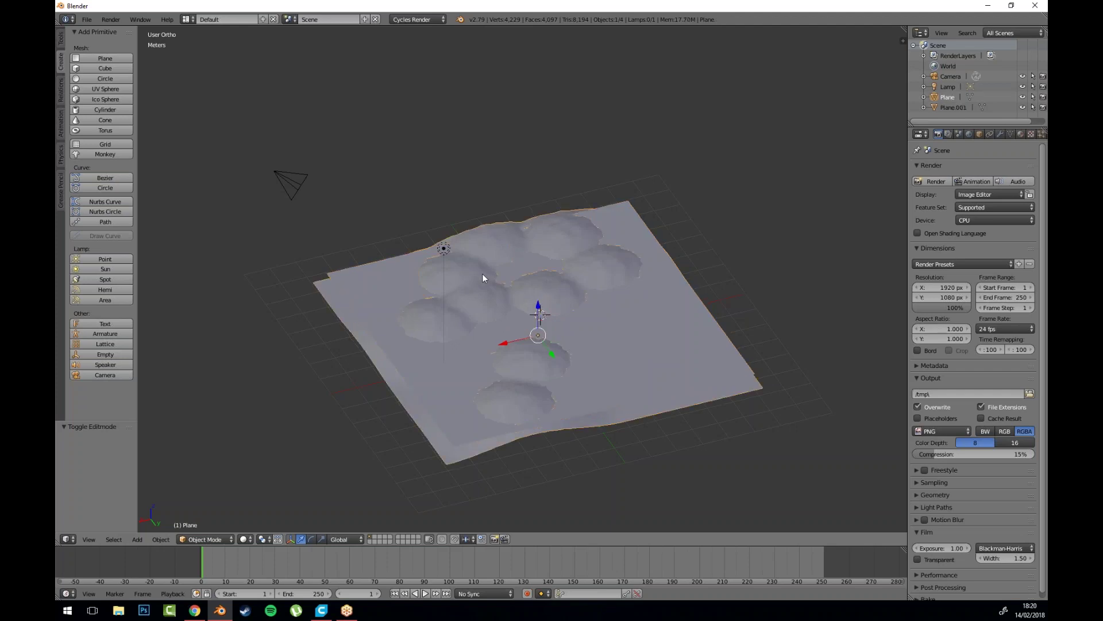
scroll(482, 275, "up", 2)
key("Tab")
scroll(494, 259, "up", 2)
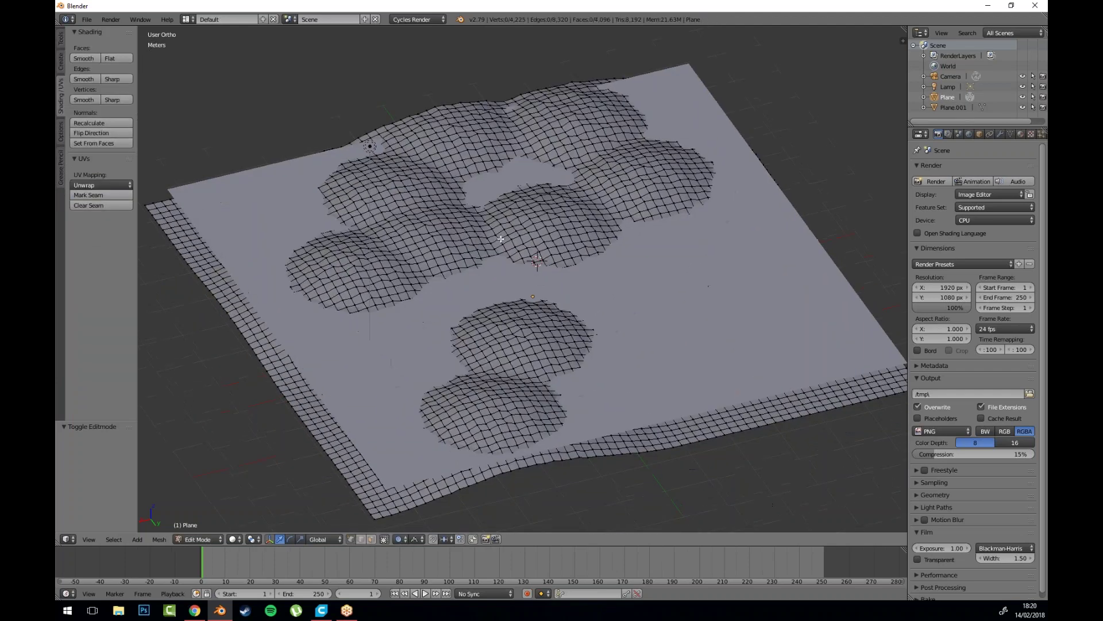
scroll(501, 238, "down", 3)
key("n")
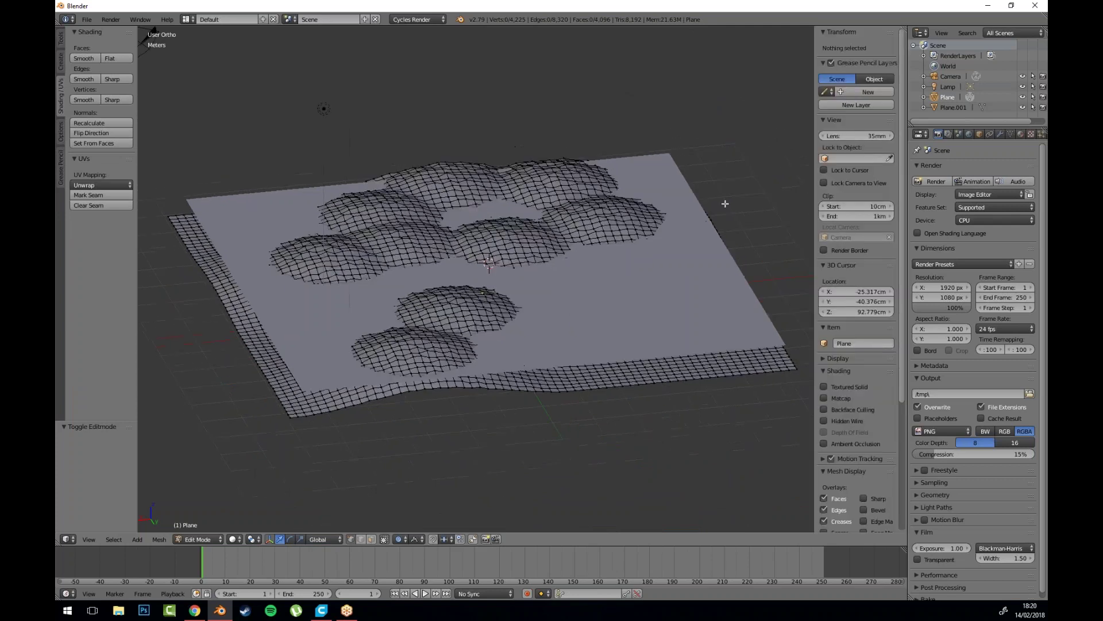
scroll(846, 294, "down", 8)
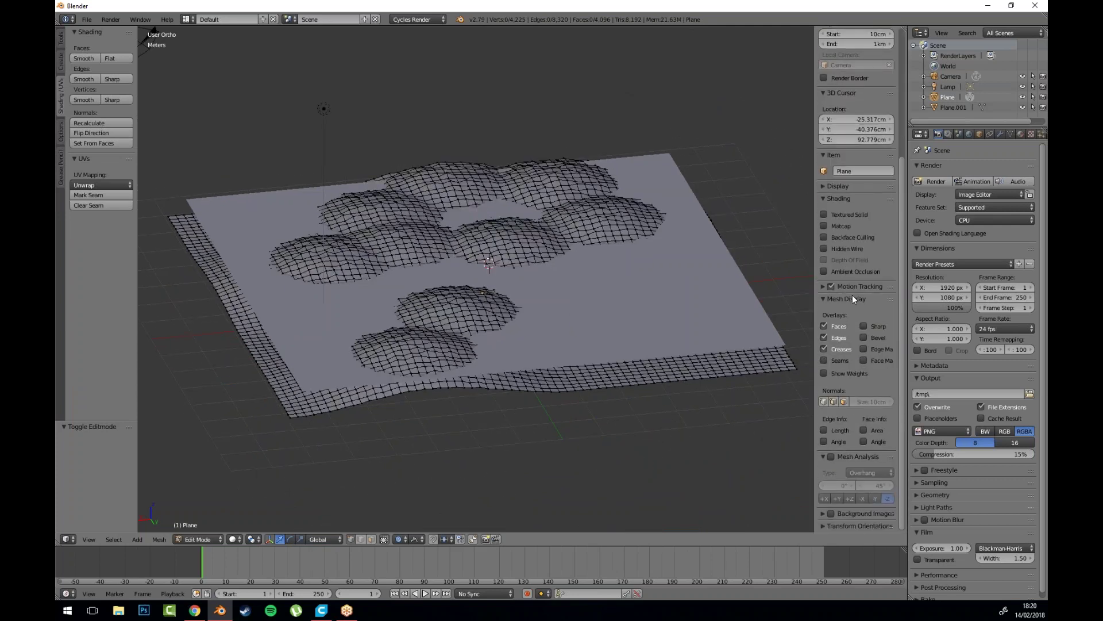
left_click(846, 405)
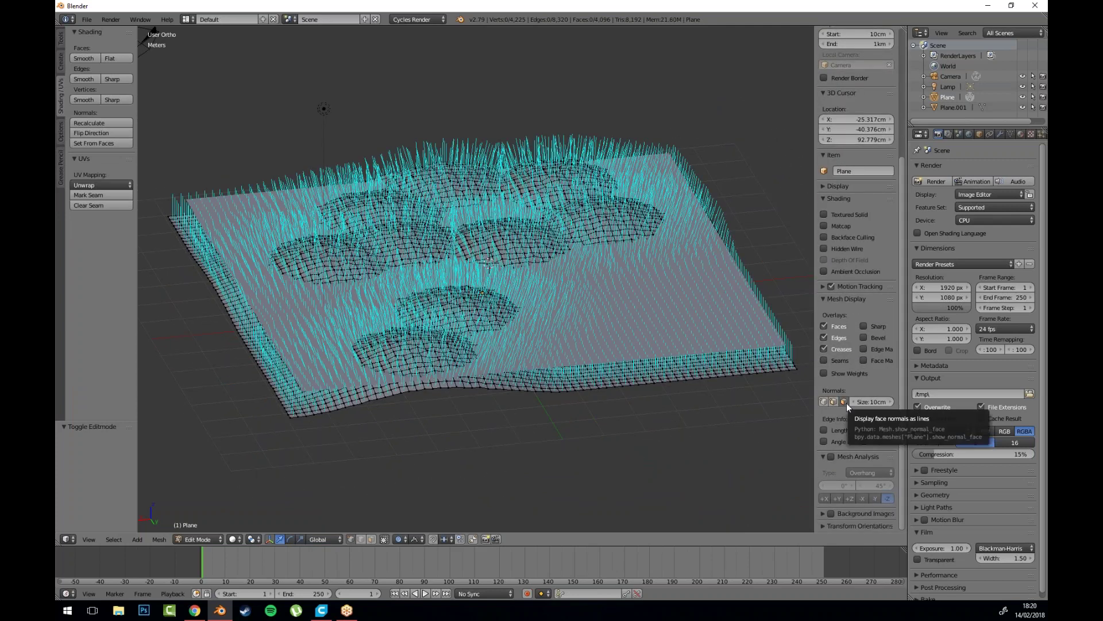
Step: Examine the direction of the terrain's face normals from above and below, hide them and return to Object Mode
left_click_drag(489, 401, 499, 349)
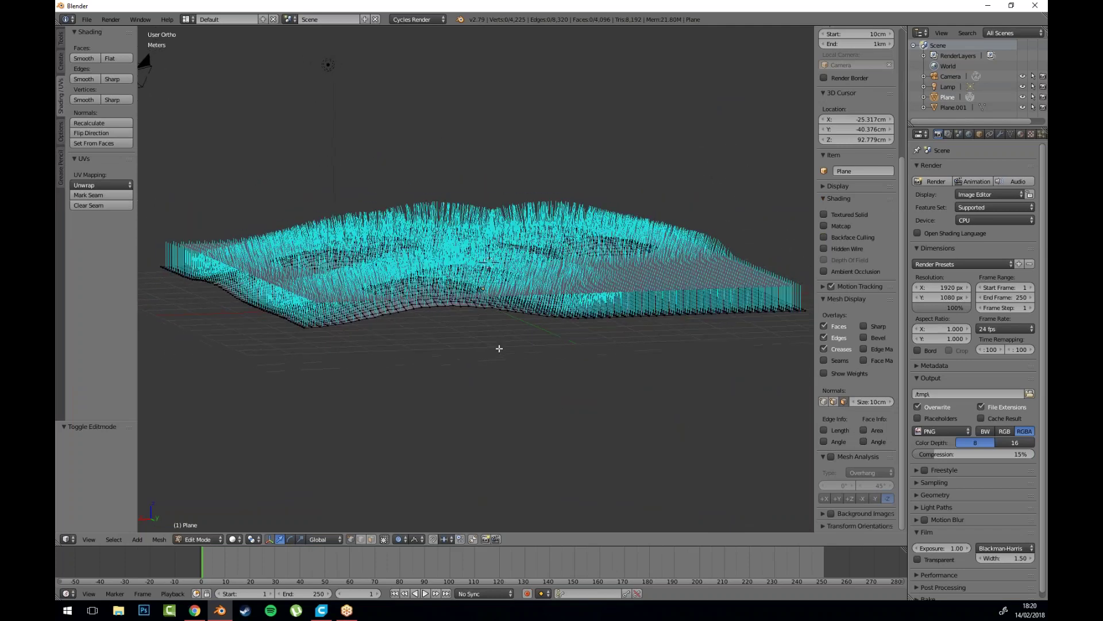
mouse_move(867, 404)
left_mouse_down()
mouse_move(896, 404)
mouse_move(867, 404)
left_mouse_up()
left_click_drag(601, 322, 598, 311)
left_click_drag(479, 184, 449, 222)
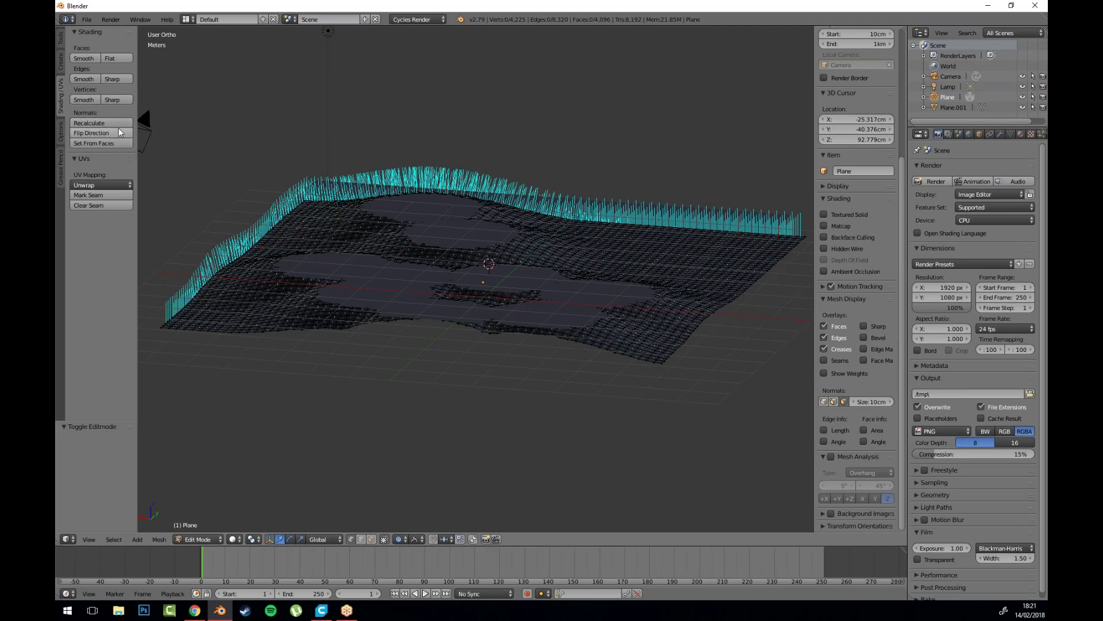
mouse_move(512, 252)
left_mouse_down()
mouse_move(524, 233)
mouse_move(501, 248)
left_mouse_up()
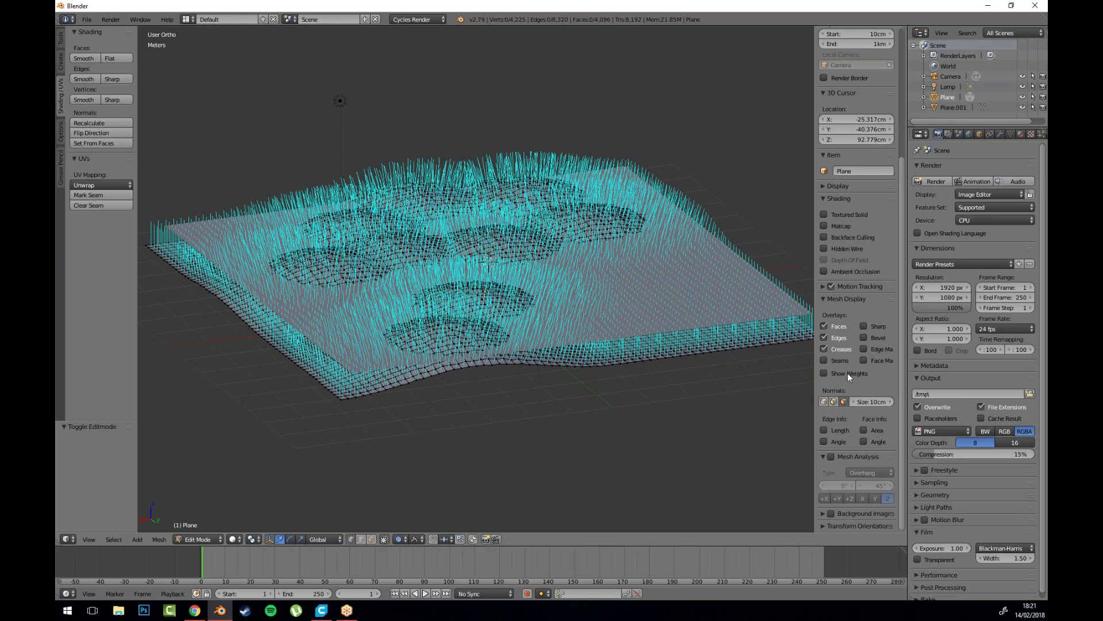
left_click(843, 401)
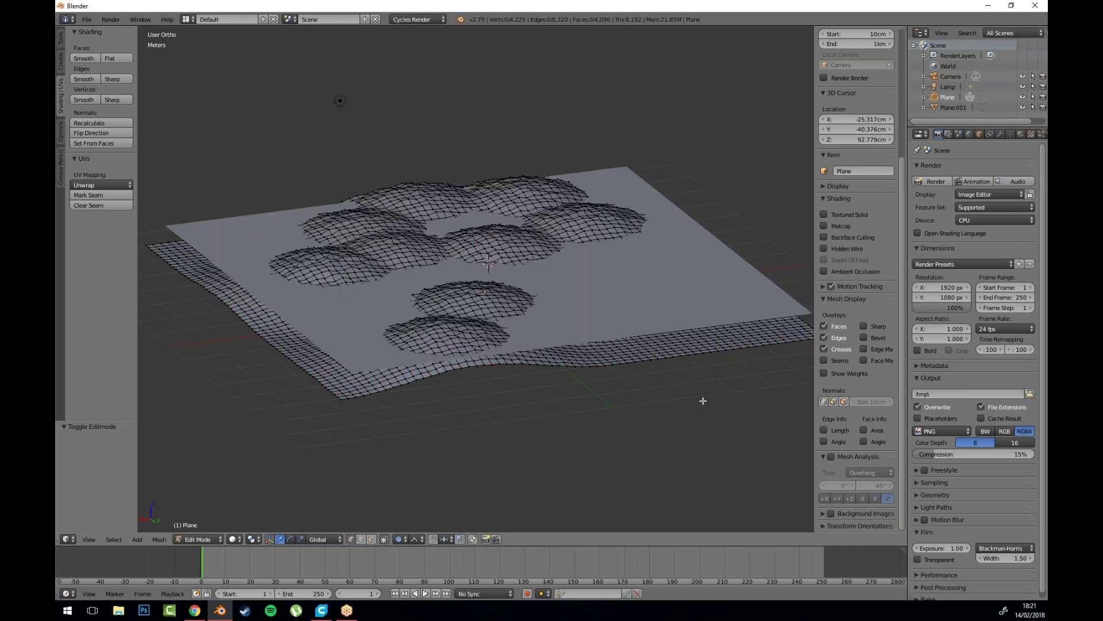
key("n")
key("Tab")
Step: Select the second plane and move it up along Z until it sits clear above the whole terrain
left_click_drag(607, 293, 616, 295)
right_click(593, 317)
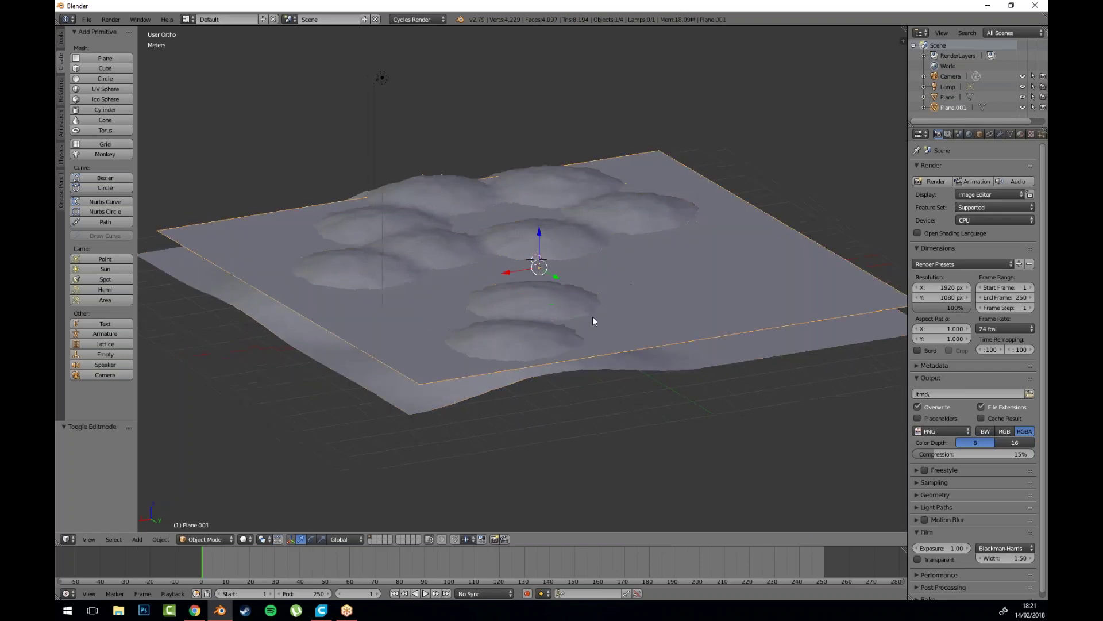
scroll(446, 211, "down", 2)
key("g")
key("z")
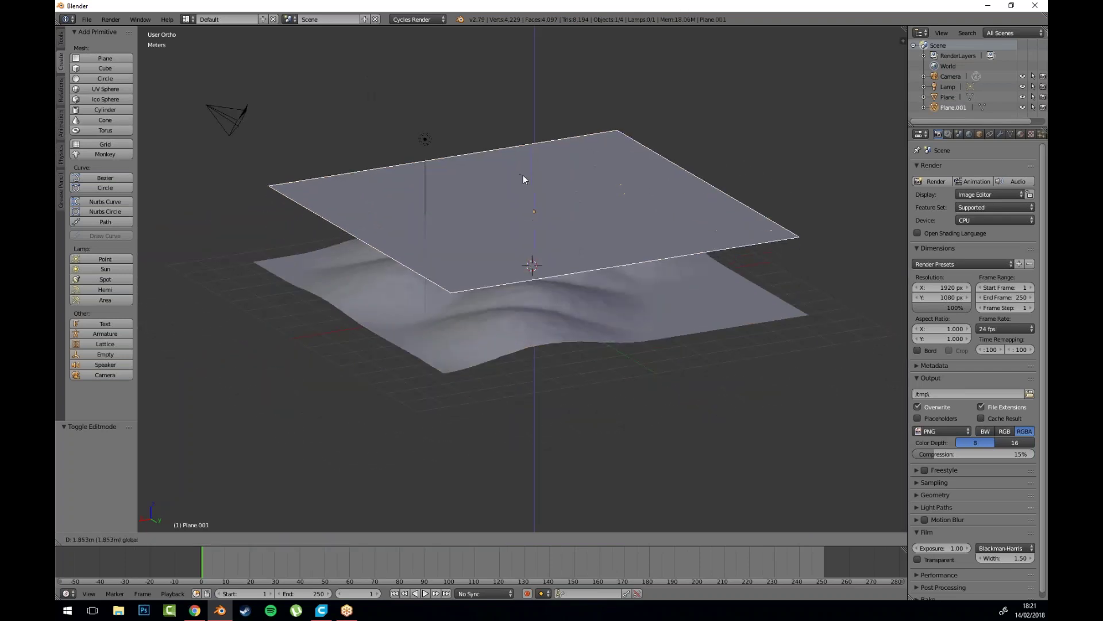
left_click(528, 215)
mouse_move(528, 215)
left_mouse_down()
mouse_move(517, 199)
mouse_move(539, 221)
left_mouse_up()
scroll(539, 171, "up", 3)
left_click_drag(492, 313, 483, 322)
scroll(537, 189, "down", 3)
Step: Subdivide the raised plane five times in Edit Mode with one cut each and return to Object Mode
key("Tab")
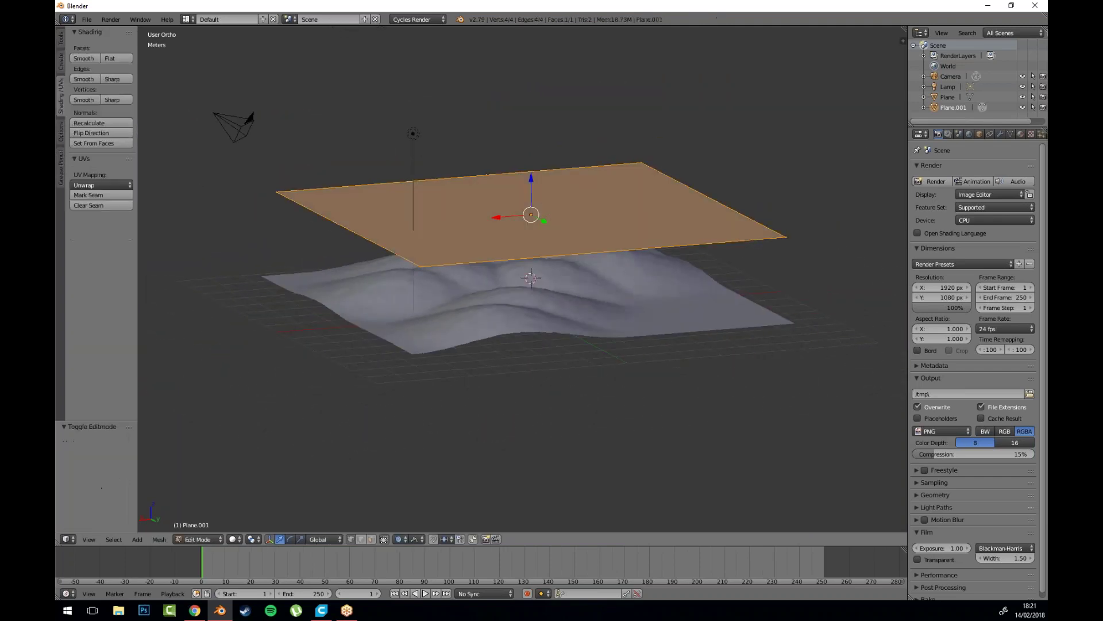
left_click_drag(566, 197, 560, 221)
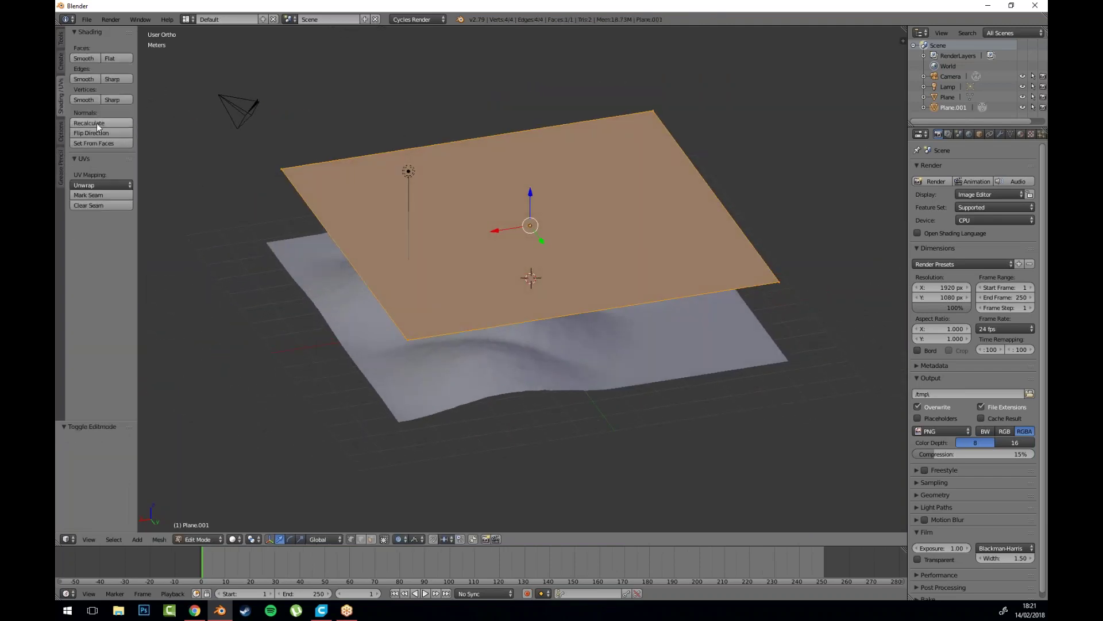
left_click(62, 38)
left_click(92, 236)
left_click(92, 236)
left_click(92, 236)
left_click(92, 236)
left_click(92, 237)
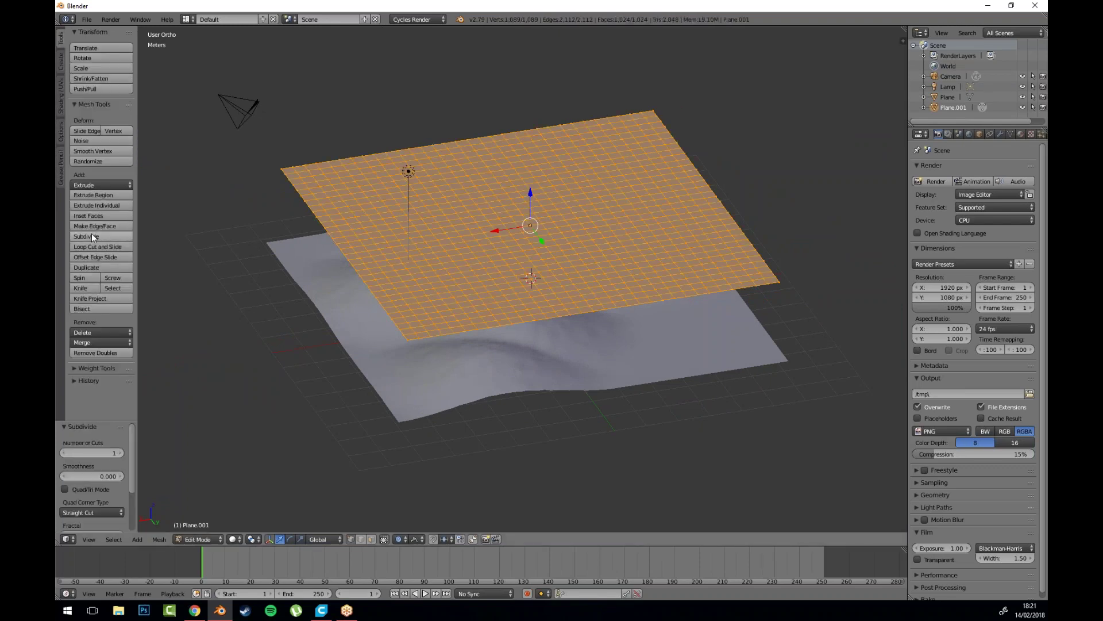
key("Tab")
Step: Add a Shrinkwrap modifier to the raised plane with the terrain object Plane as its target
left_click_drag(575, 304, 560, 329)
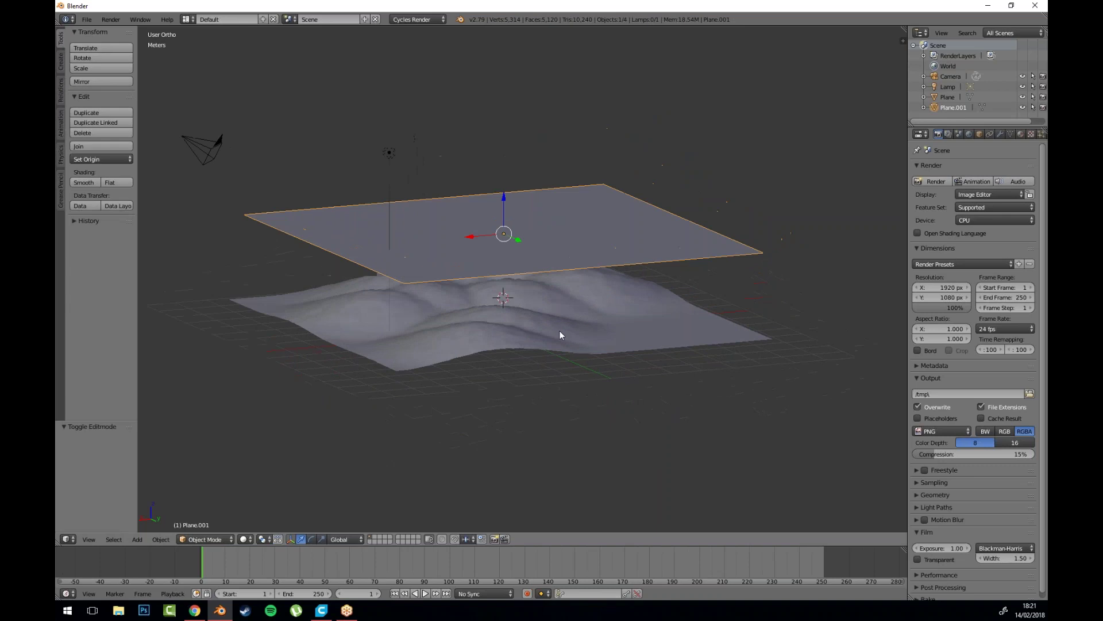
left_click(1002, 132)
left_click_drag(908, 195, 855, 171)
left_click(883, 171)
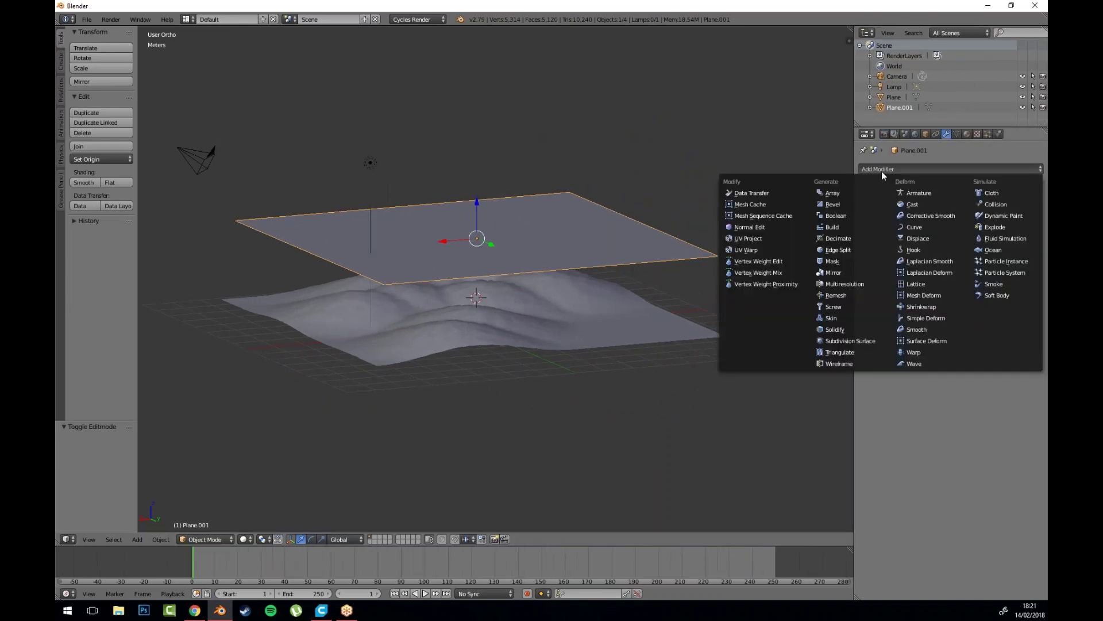
left_click(944, 309)
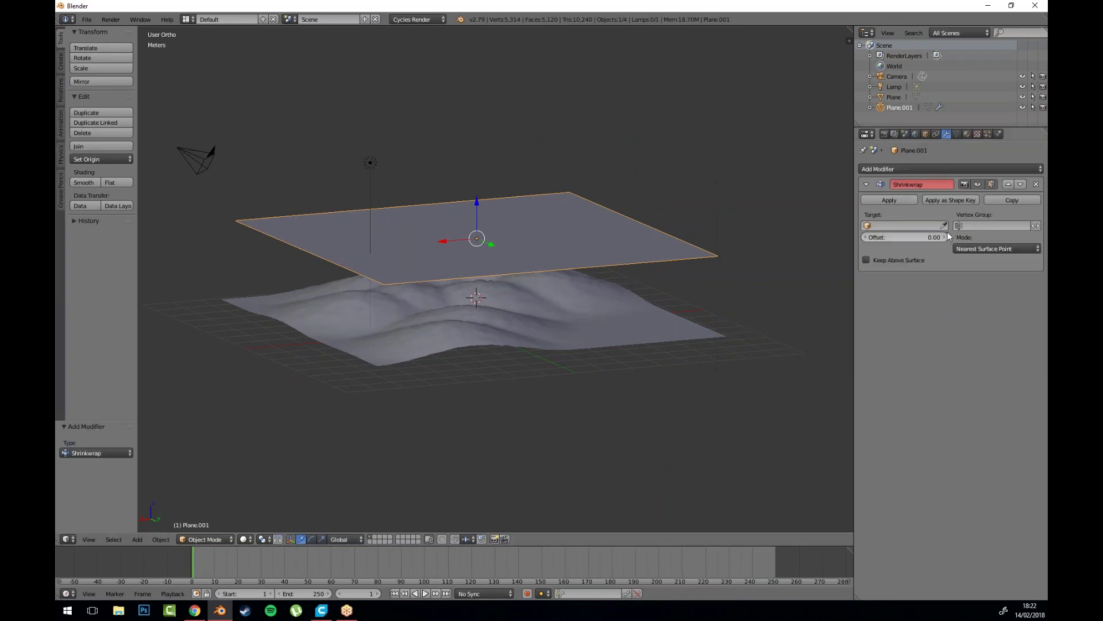
left_click(904, 226)
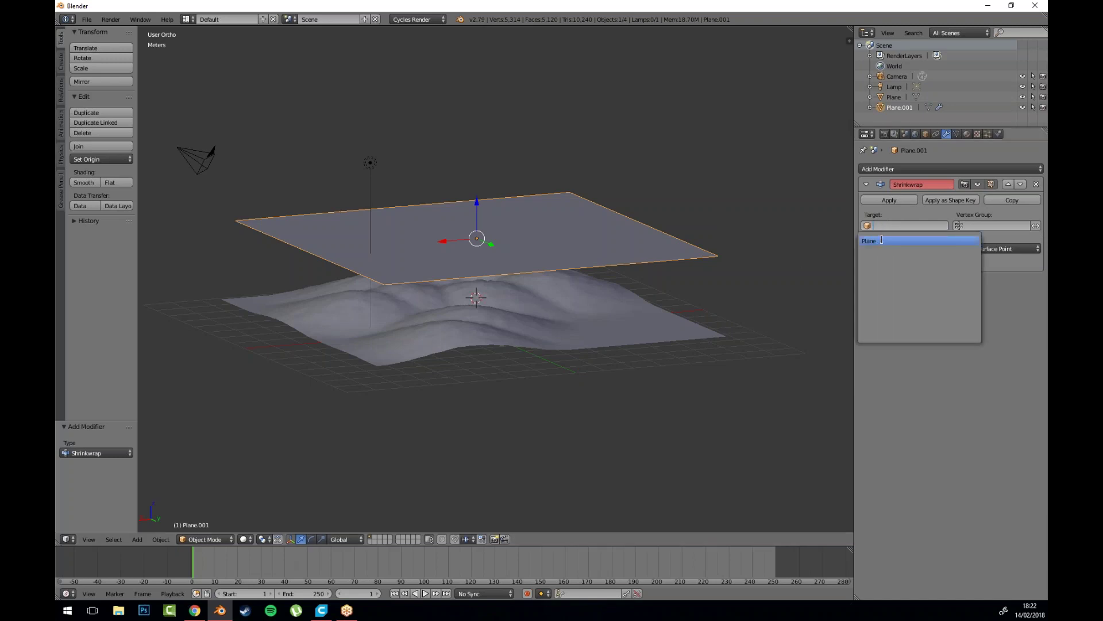
left_click(882, 240)
Step: Set the Shrinkwrap mode to Project and enable the Z axis for the projection
mouse_move(520, 375)
left_mouse_down()
mouse_move(518, 401)
mouse_move(523, 379)
left_mouse_up()
scroll(518, 401, "up", 3)
left_click_drag(445, 336, 513, 306)
left_click_drag(588, 310, 475, 226)
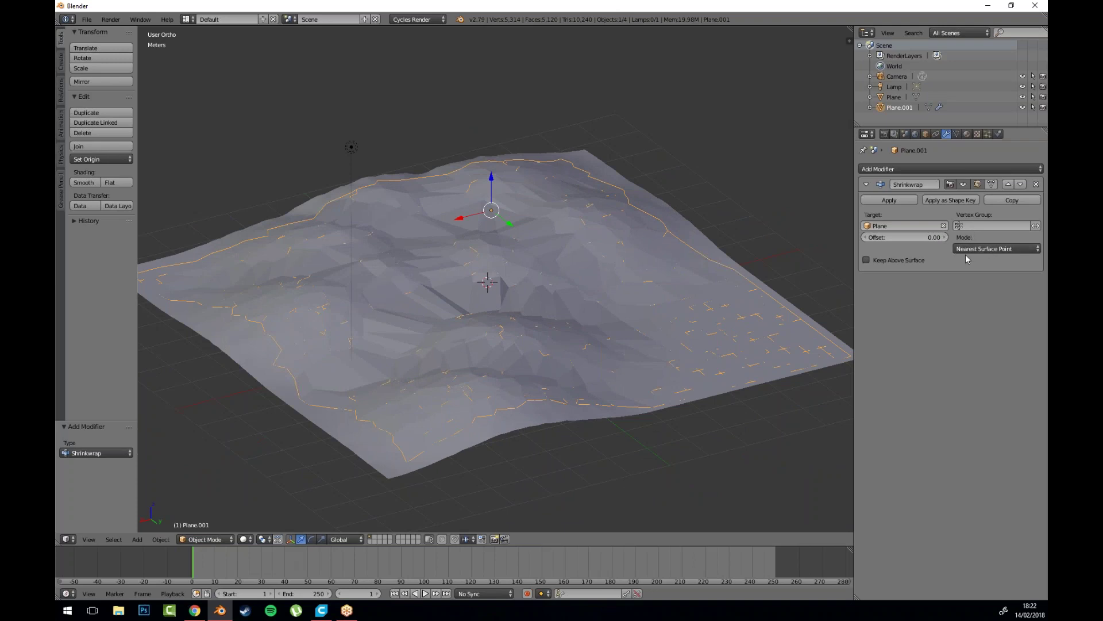
left_click(992, 249)
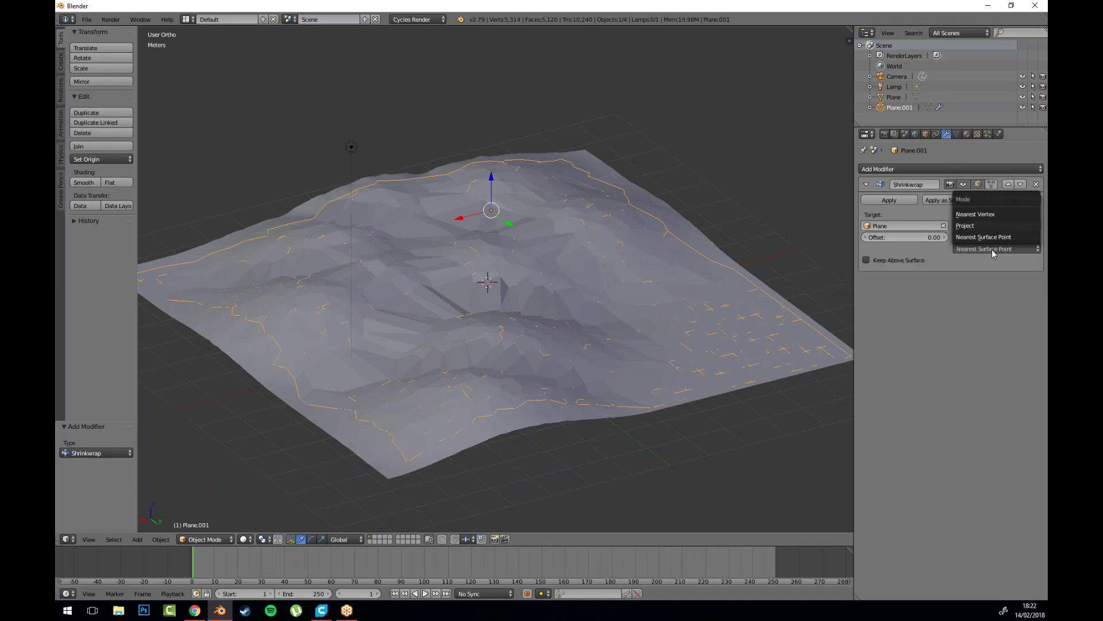
left_click(982, 226)
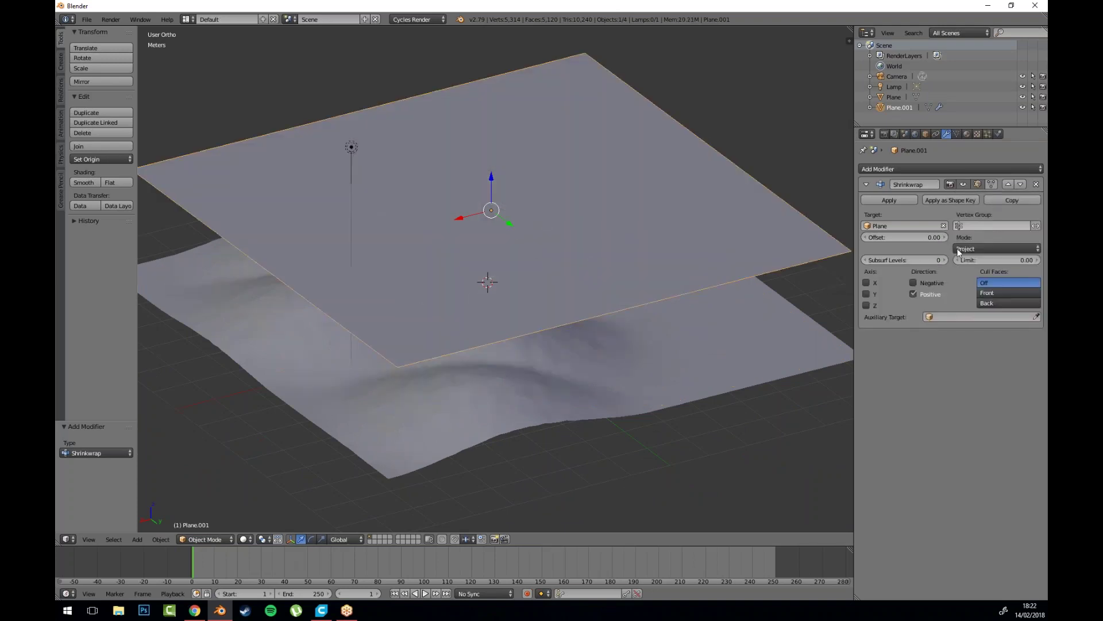
left_click(867, 305)
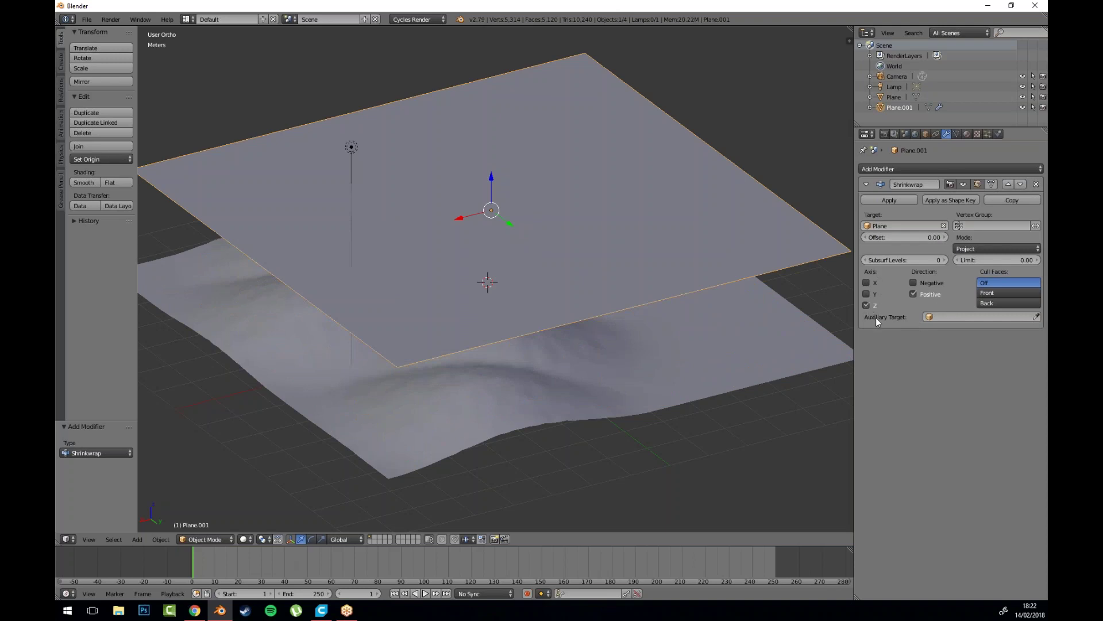
Step: Project the plane down onto the terrain by enabling the Negative direction and disabling Positive
left_click_drag(495, 310, 495, 159)
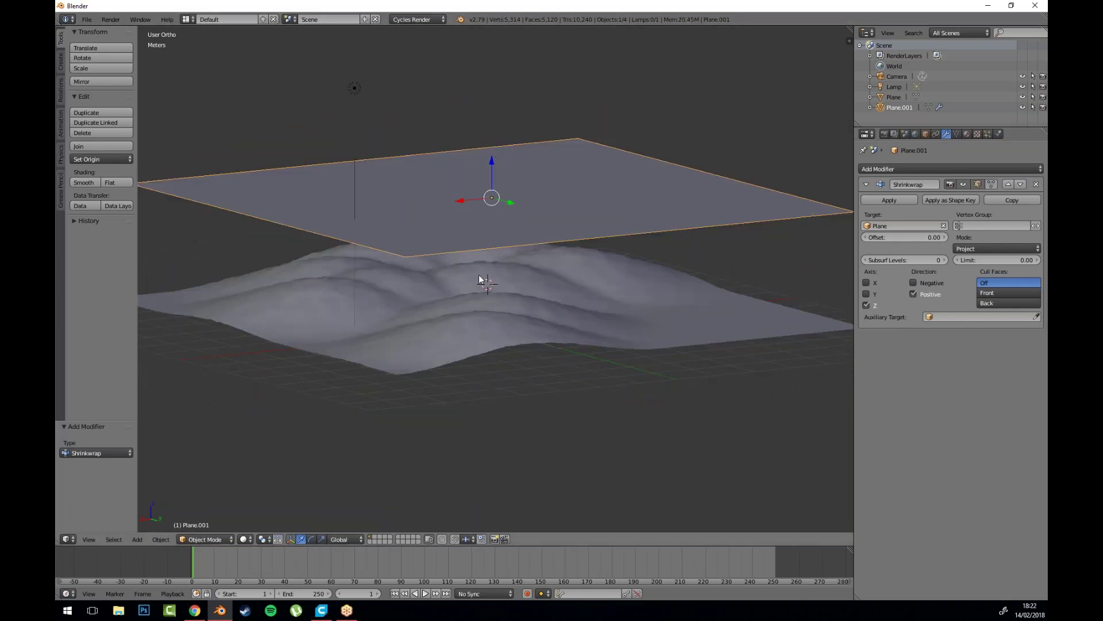
left_click_drag(508, 385, 512, 401)
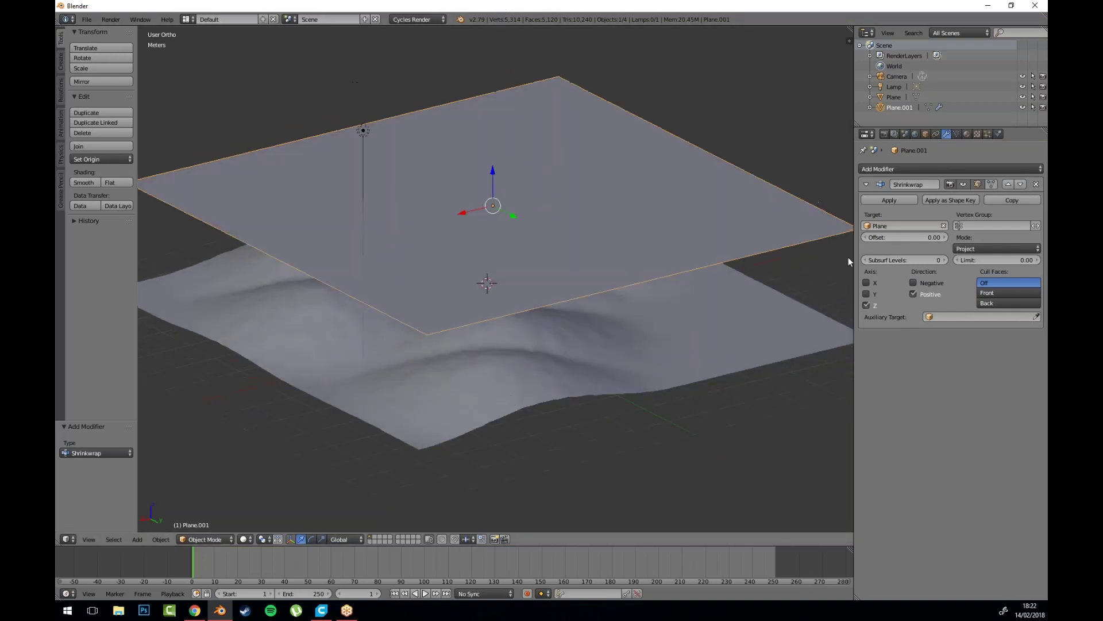
left_click(913, 284)
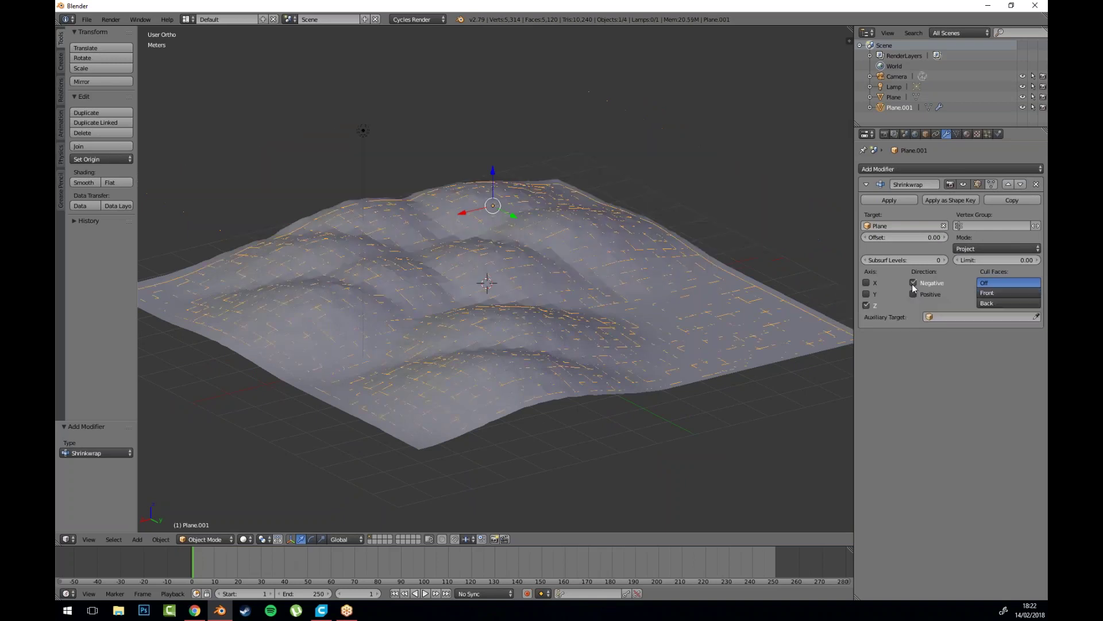
mouse_move(402, 439)
left_mouse_down()
mouse_move(458, 463)
mouse_move(414, 448)
left_mouse_up()
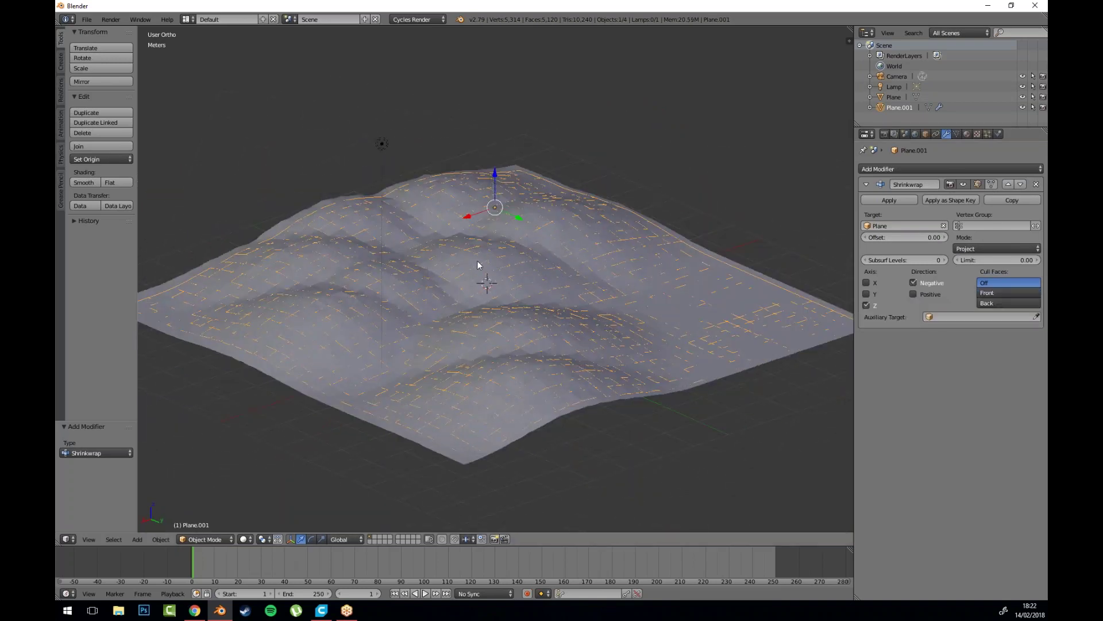
mouse_move(539, 337)
left_mouse_down()
mouse_move(581, 345)
mouse_move(545, 344)
left_mouse_up()
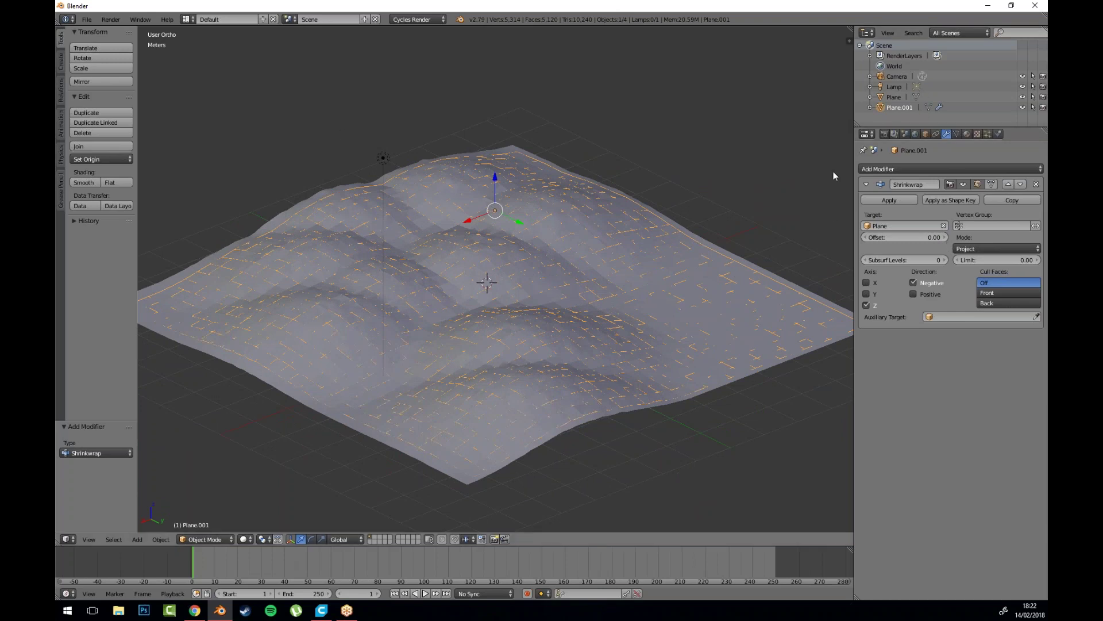
Step: Apply the Shrinkwrap modifier and inspect the projected plane's grid over the terrain in Edit Mode
left_click(907, 200)
left_click_drag(524, 278, 583, 259)
key("Tab")
key("Tab")
left_click_drag(490, 253, 491, 323)
right_click(230, 297)
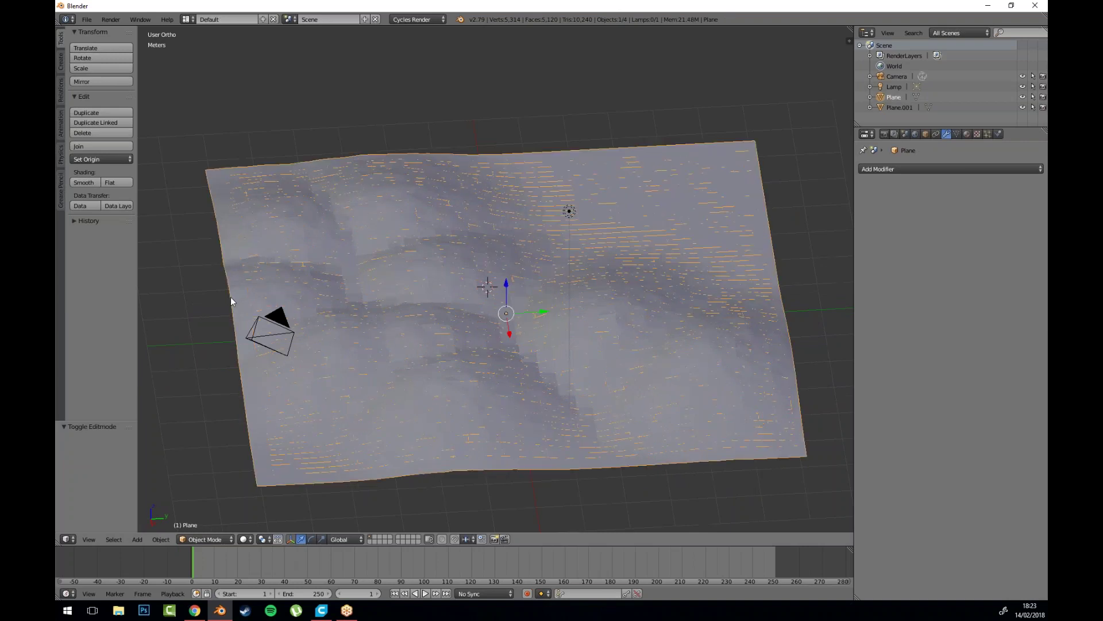
right_click(370, 292)
key("Tab")
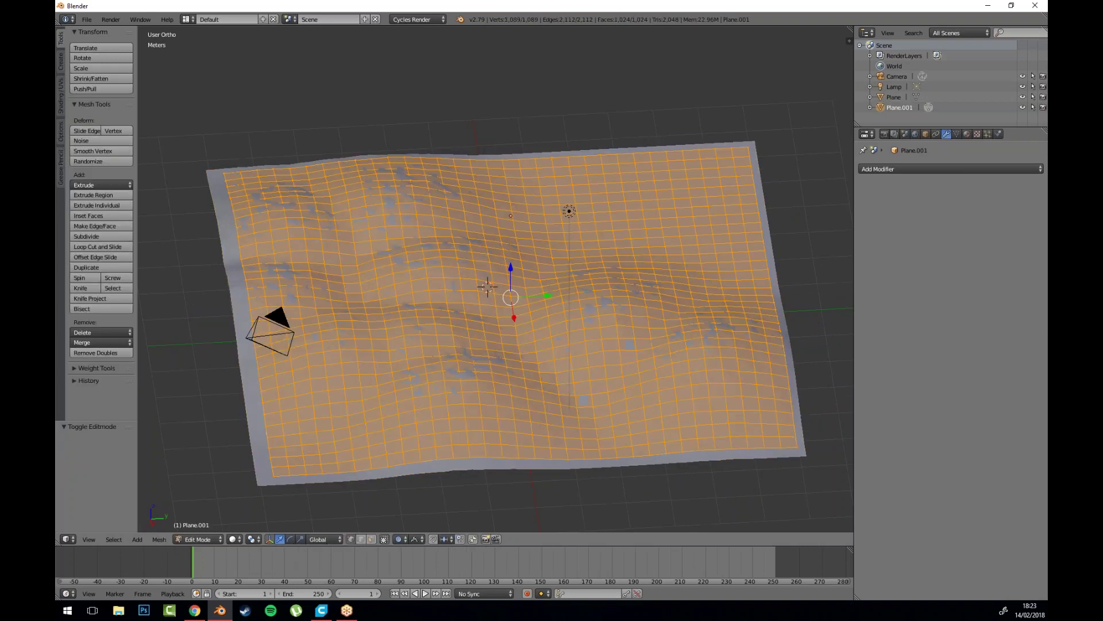
key("Tab")
left_click_drag(571, 323, 558, 320)
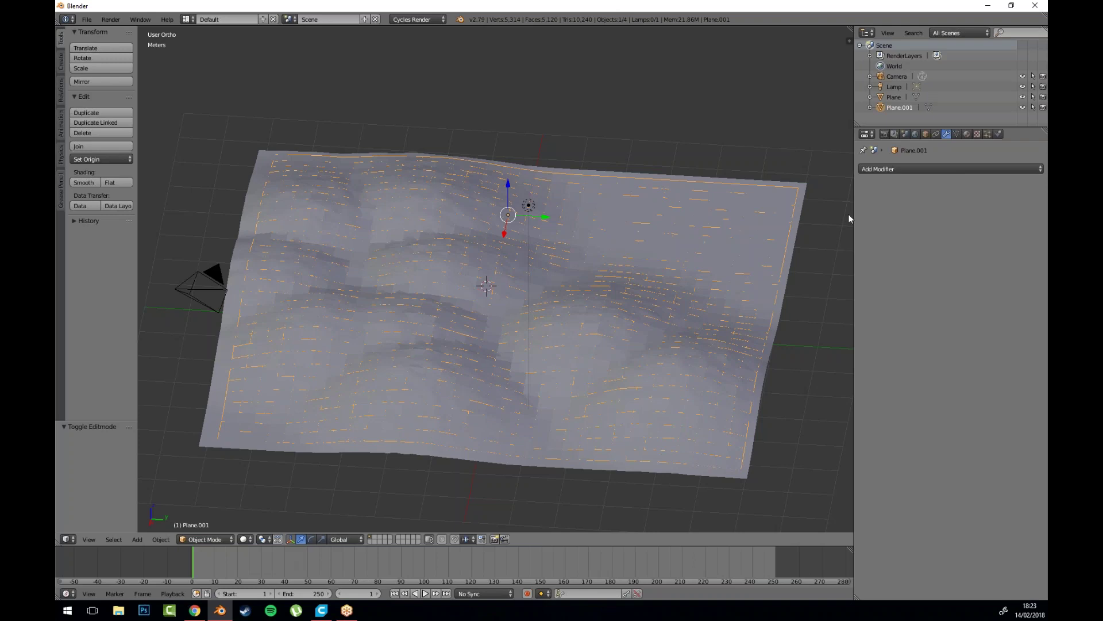
Step: Undo back to before the Shrinkwrap modifier was applied and widen the area showing its settings
right_click(658, 268)
right_click(658, 269)
right_click(658, 268)
key("ctrl+z")
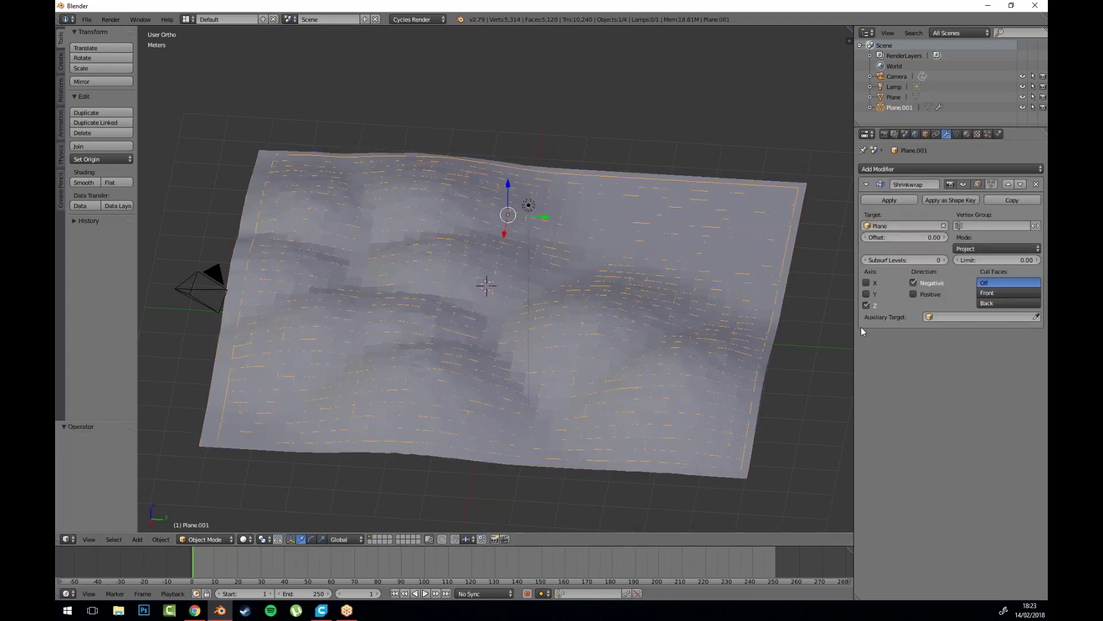
left_click_drag(855, 333, 828, 322)
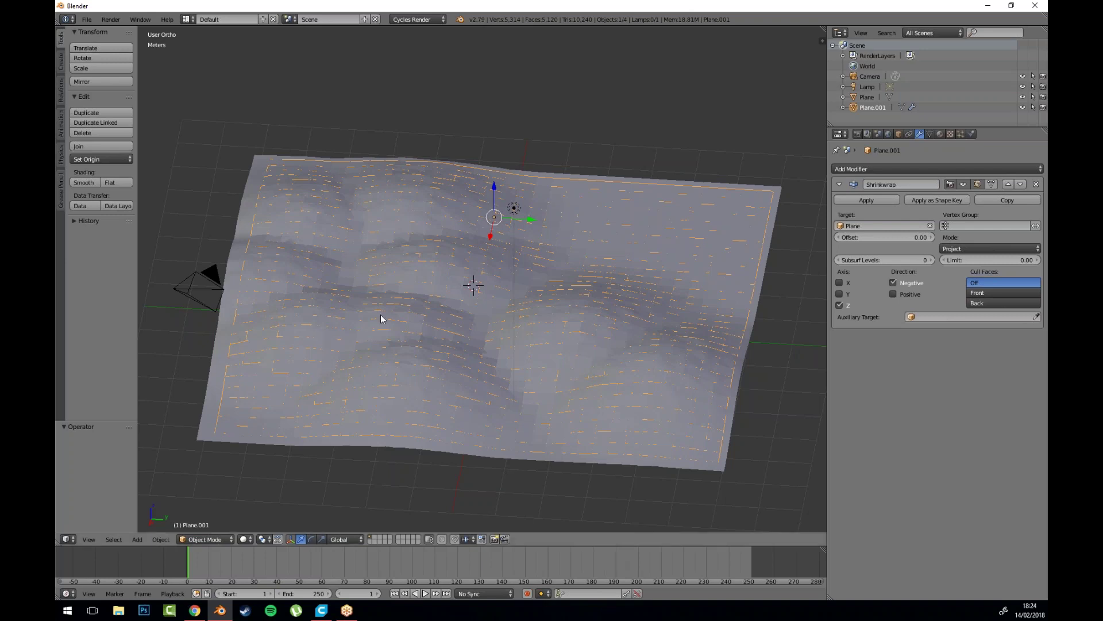
Step: Switch to Chrome and open the altergeosistemas.com terrain tutorial linked in the student's forum reply in a new tab
left_click(196, 610)
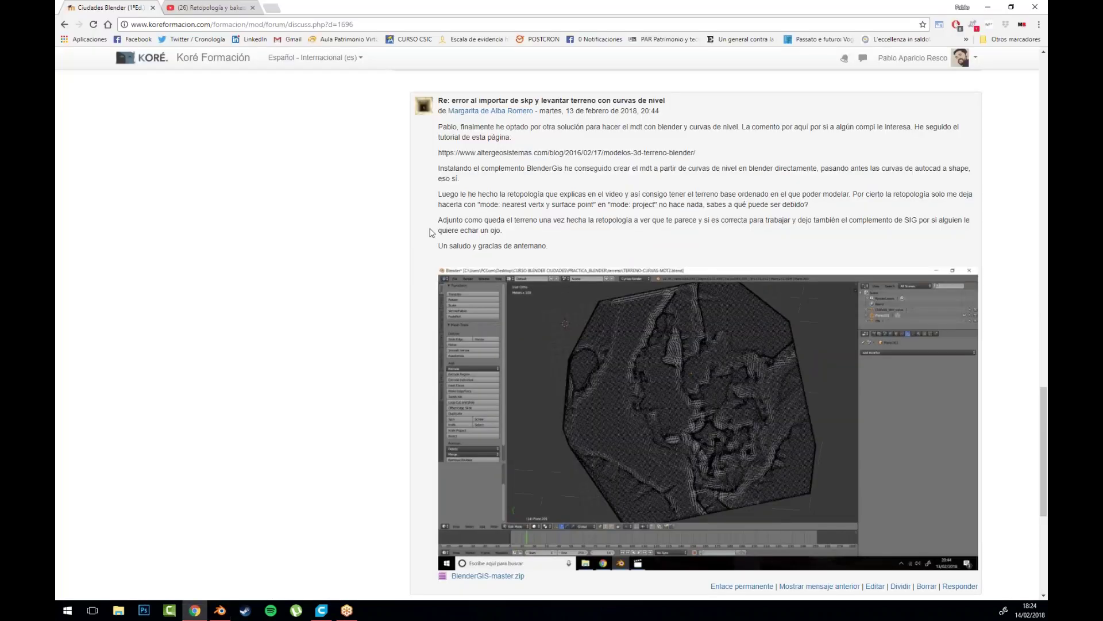
left_click_drag(705, 153, 440, 153)
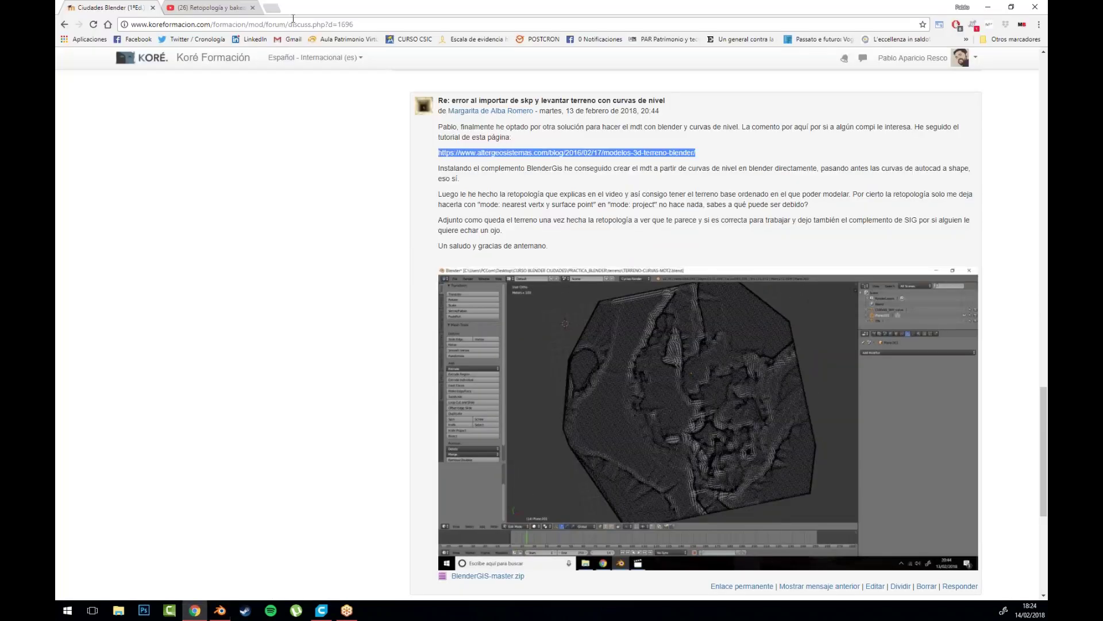
left_click_drag(293, 19, 286, 10)
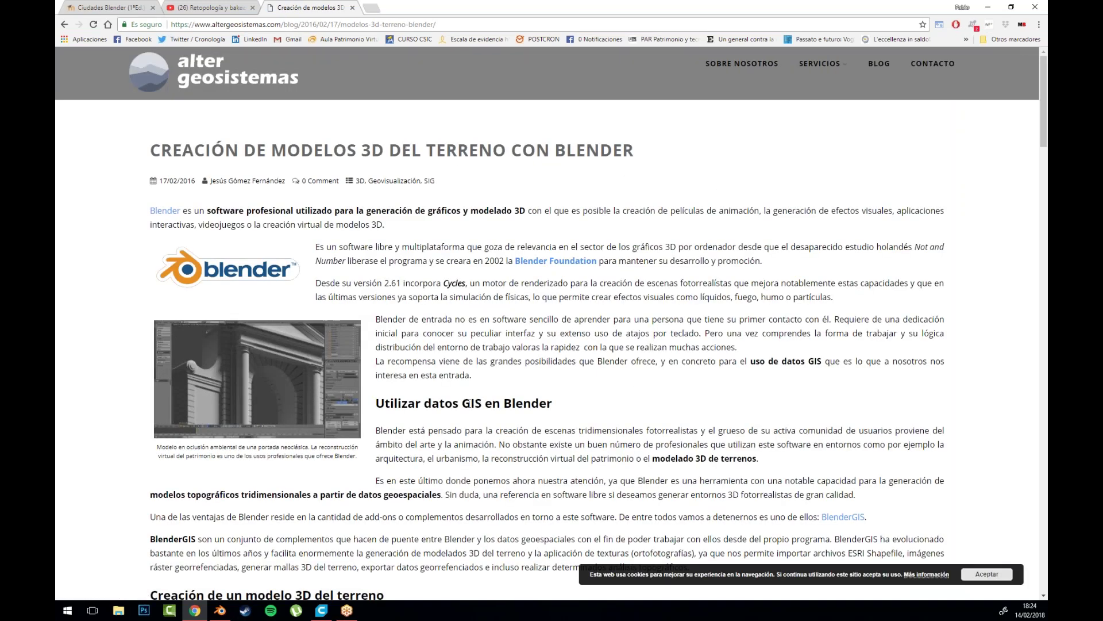
Step: Examine the tutorial's sections on installing BlenderGIS, importing the contour shapefile with its elevation field, and triangulating the terrain mesh
scroll(543, 350, "down", 8)
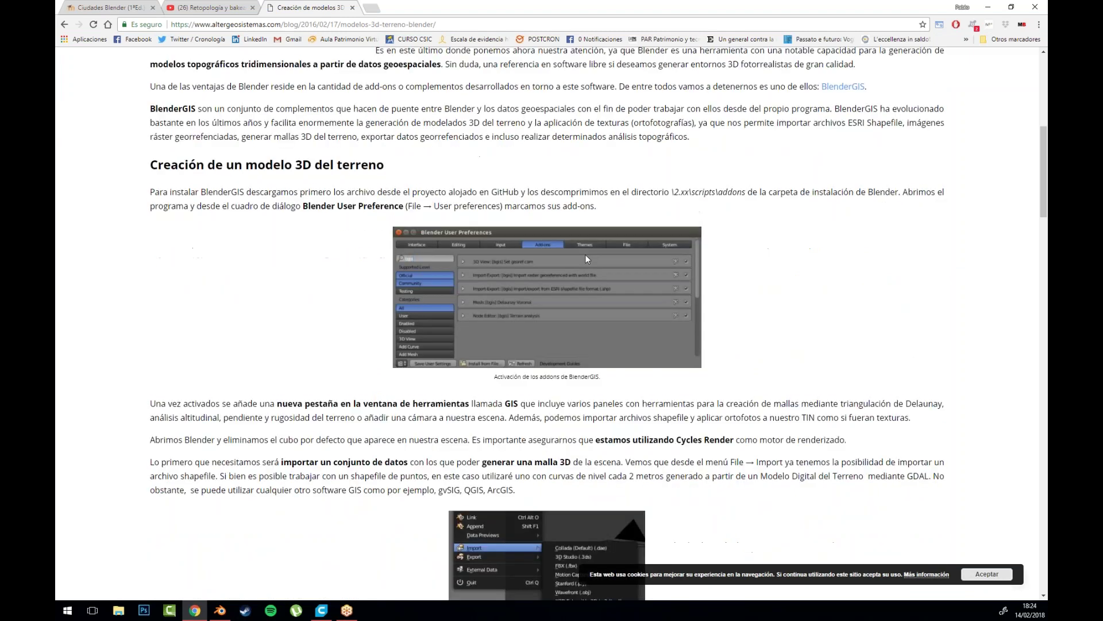
scroll(479, 215, "up", 3)
scroll(427, 261, "down", 2)
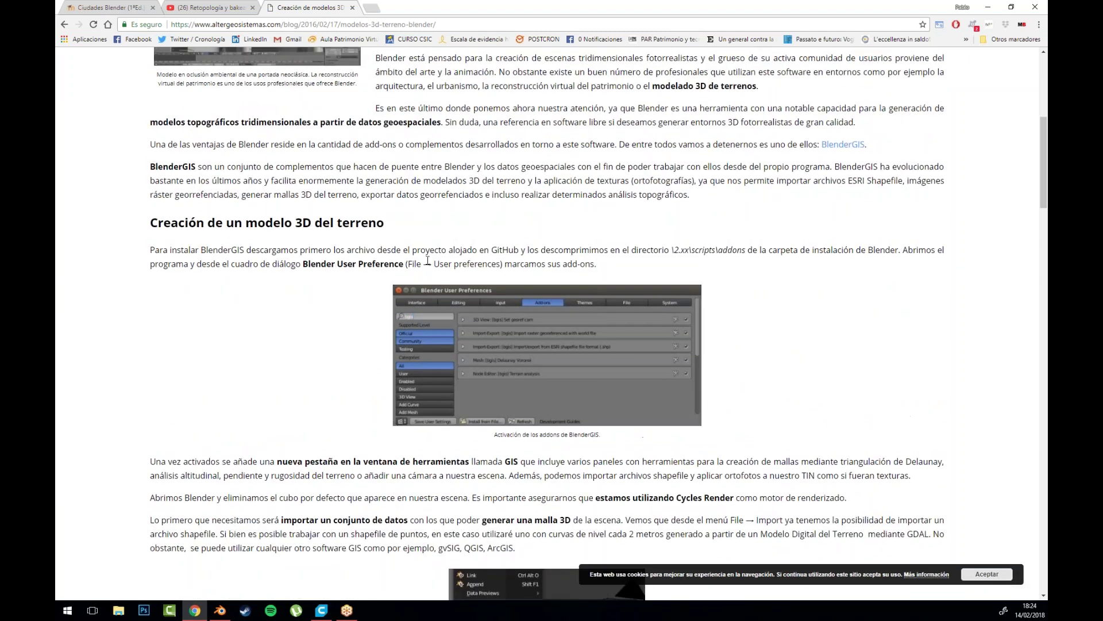
double_click(223, 250)
left_click(223, 250)
scroll(222, 250, "down", 6)
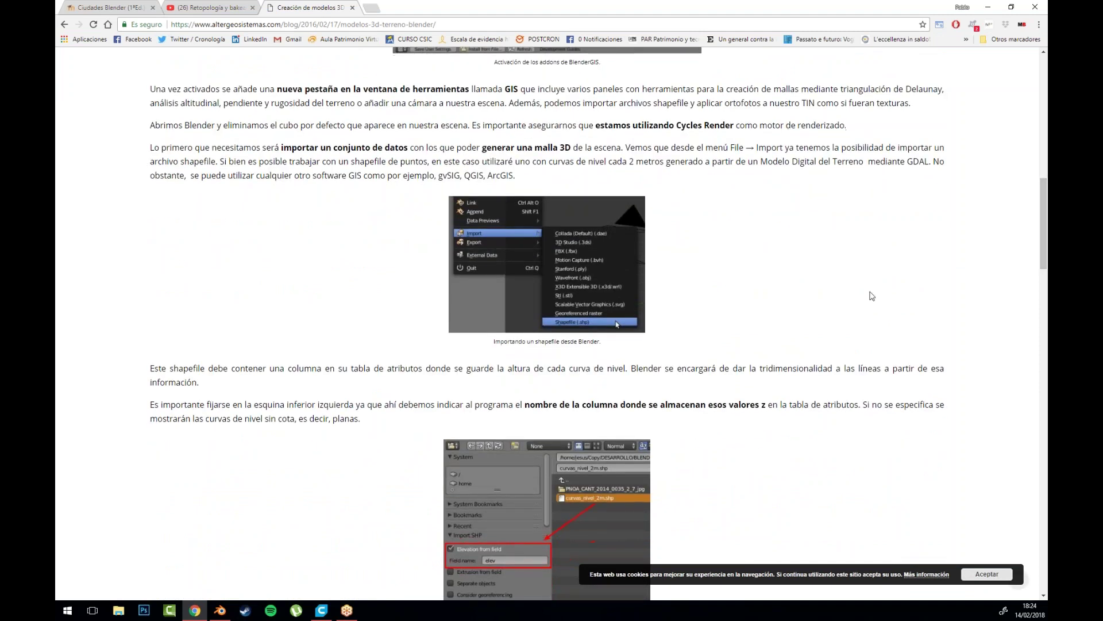
scroll(739, 213, "down", 7)
scroll(739, 215, "up", 3)
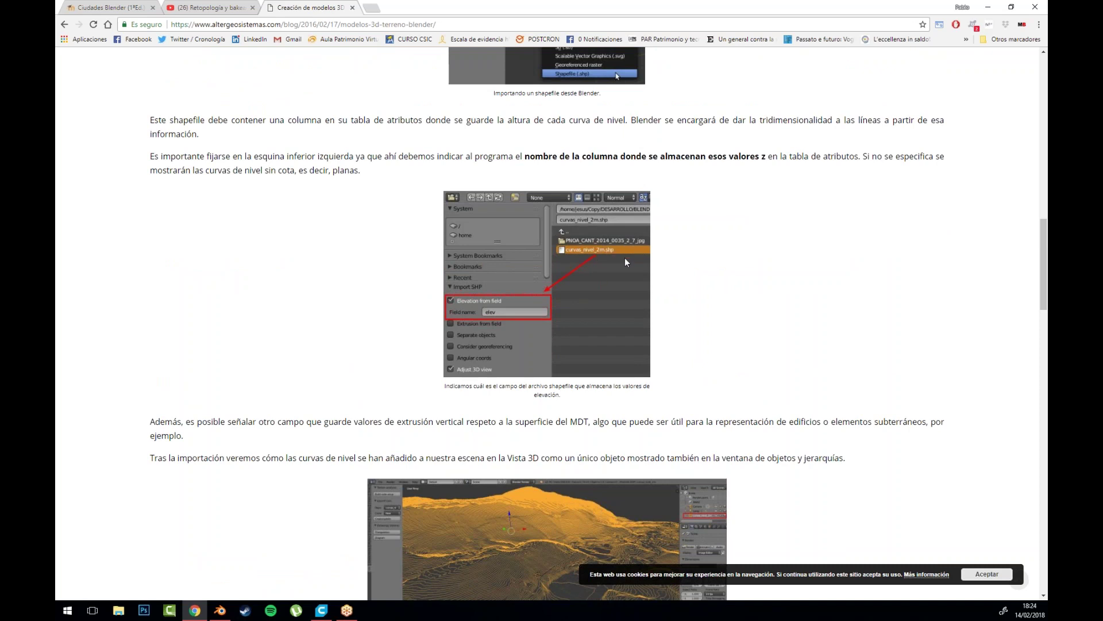
scroll(688, 294, "down", 6)
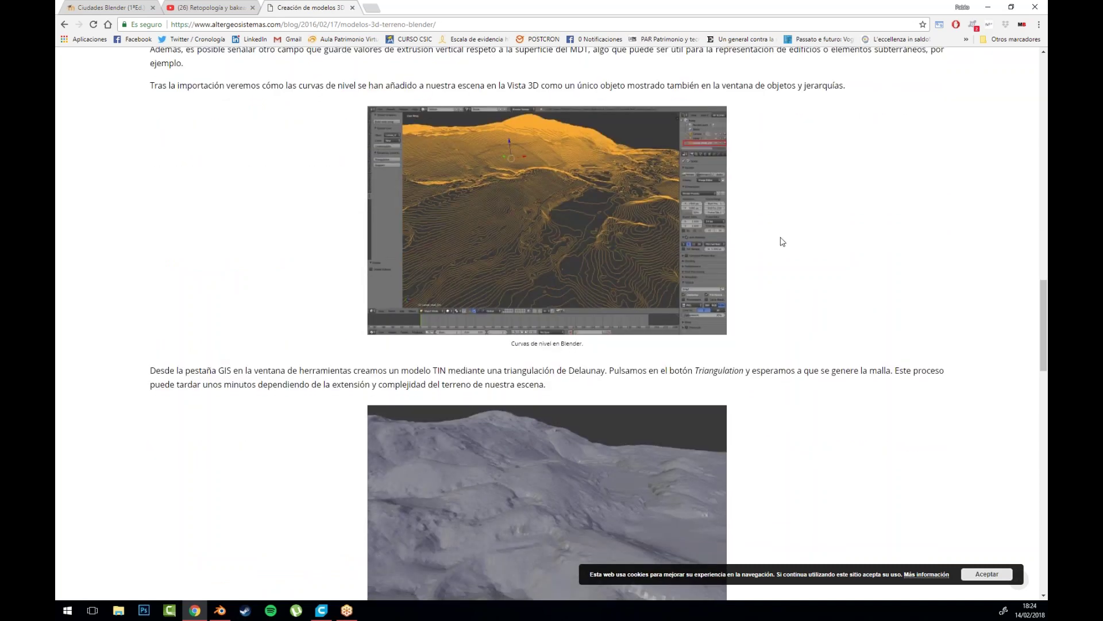
scroll(782, 239, "down", 2)
scroll(547, 333, "up", 2)
Step: Review the tutorial's texture import, Grid Floor and Clip settings, and final render sections, return to its beginning and accept the cookie notice
scroll(580, 310, "down", 10)
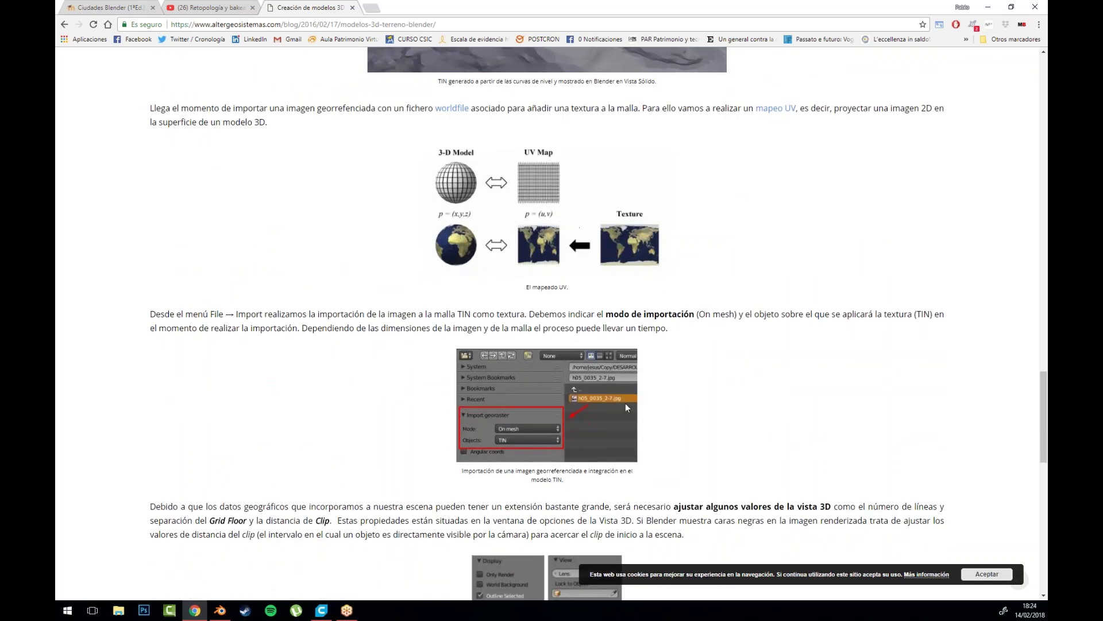
scroll(625, 402, "down", 2)
scroll(626, 420, "up", 1)
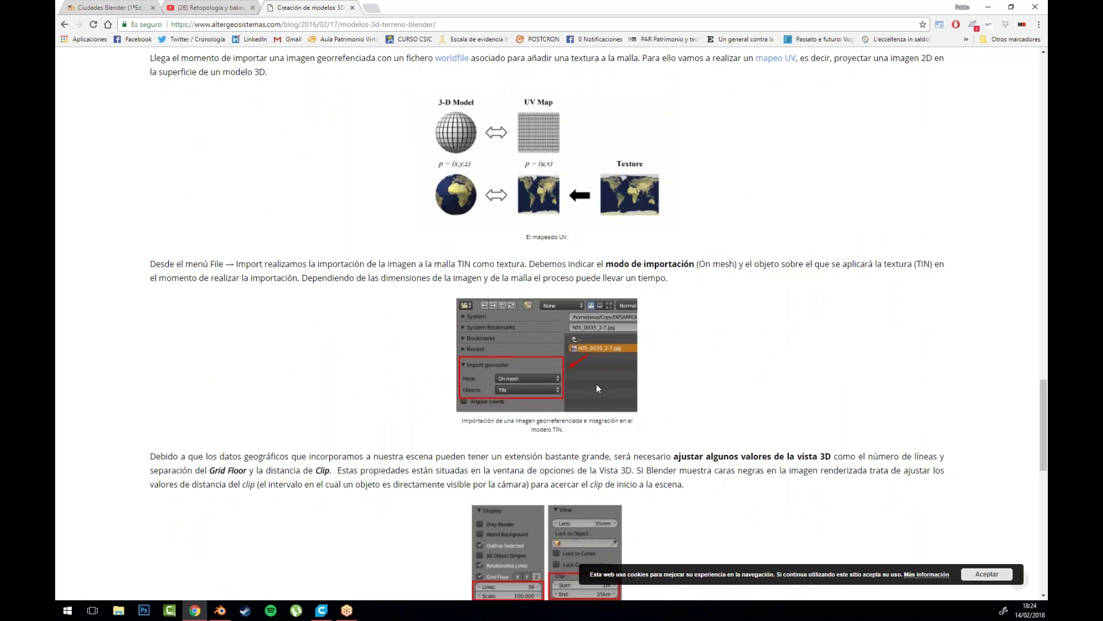
scroll(608, 419, "up", 1)
scroll(580, 315, "down", 8)
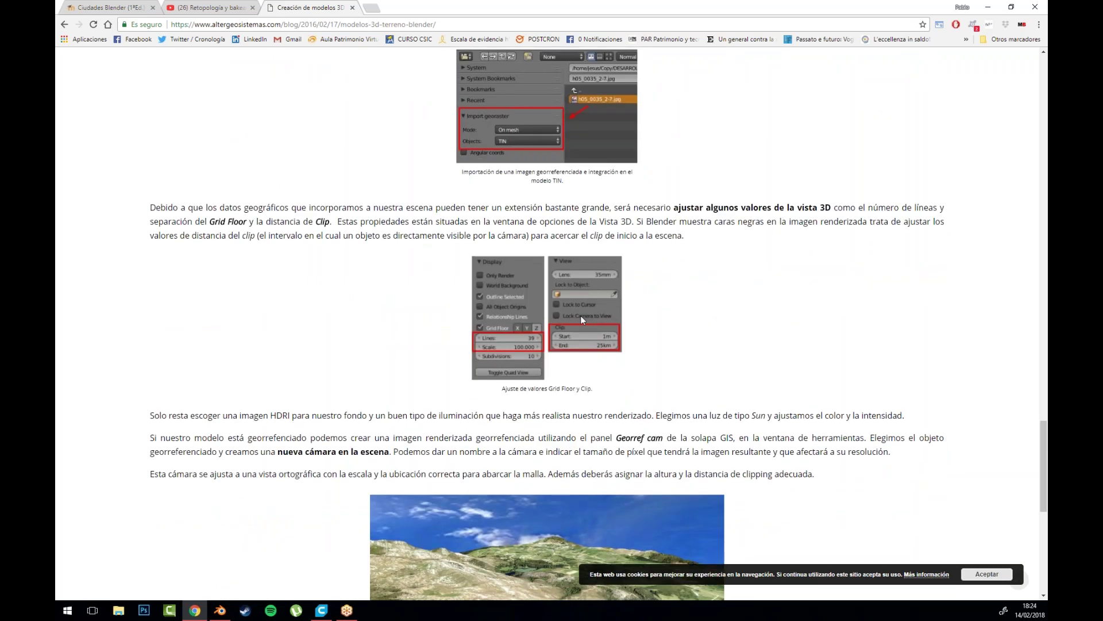
scroll(541, 262, "up", 4)
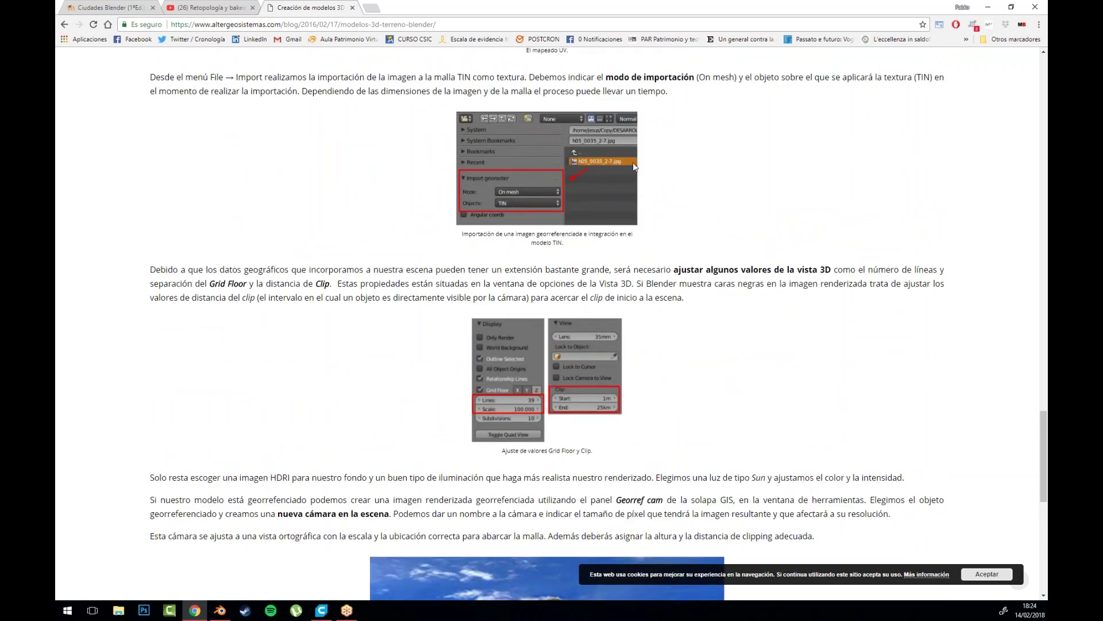
scroll(658, 441, "down", 6)
scroll(661, 439, "up", 4)
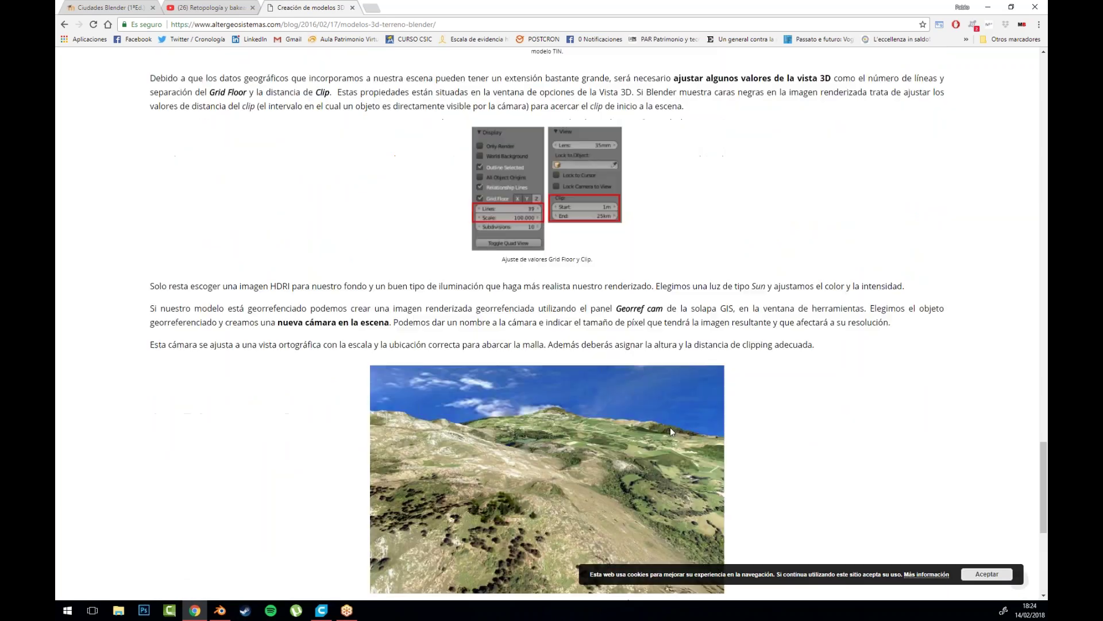
scroll(801, 439, "down", 7)
scroll(802, 439, "up", 15)
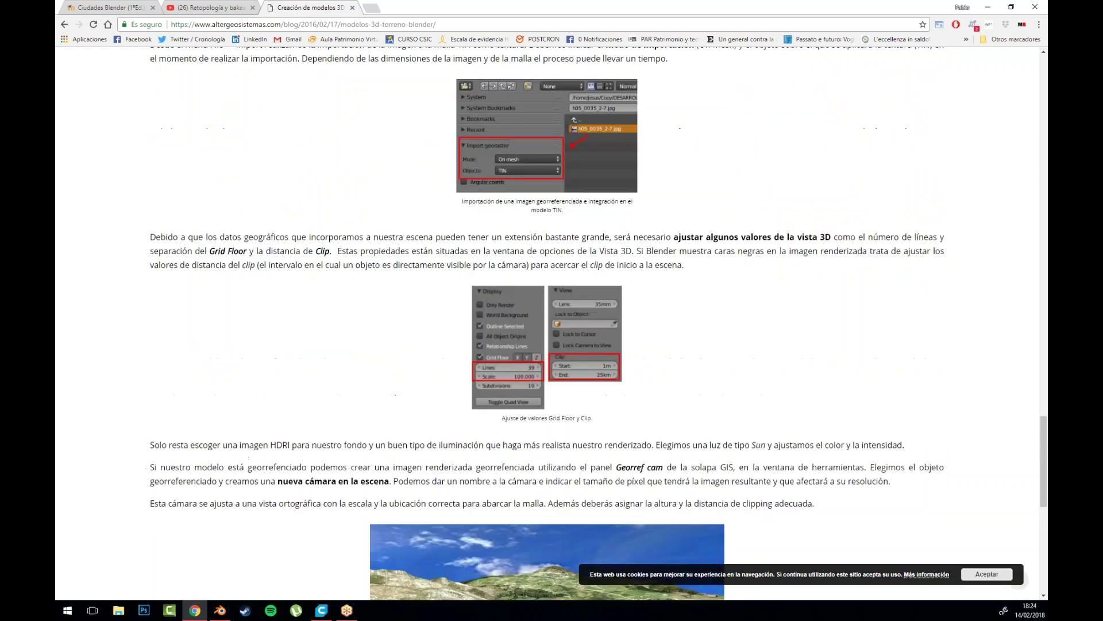
scroll(799, 447, "up", 10)
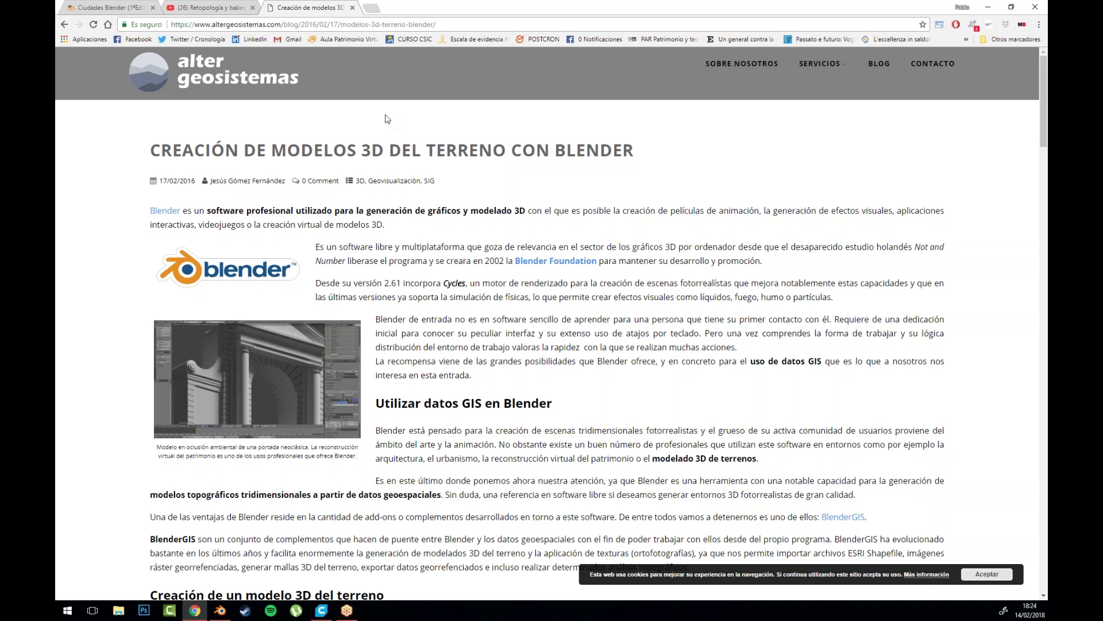
left_click(971, 574)
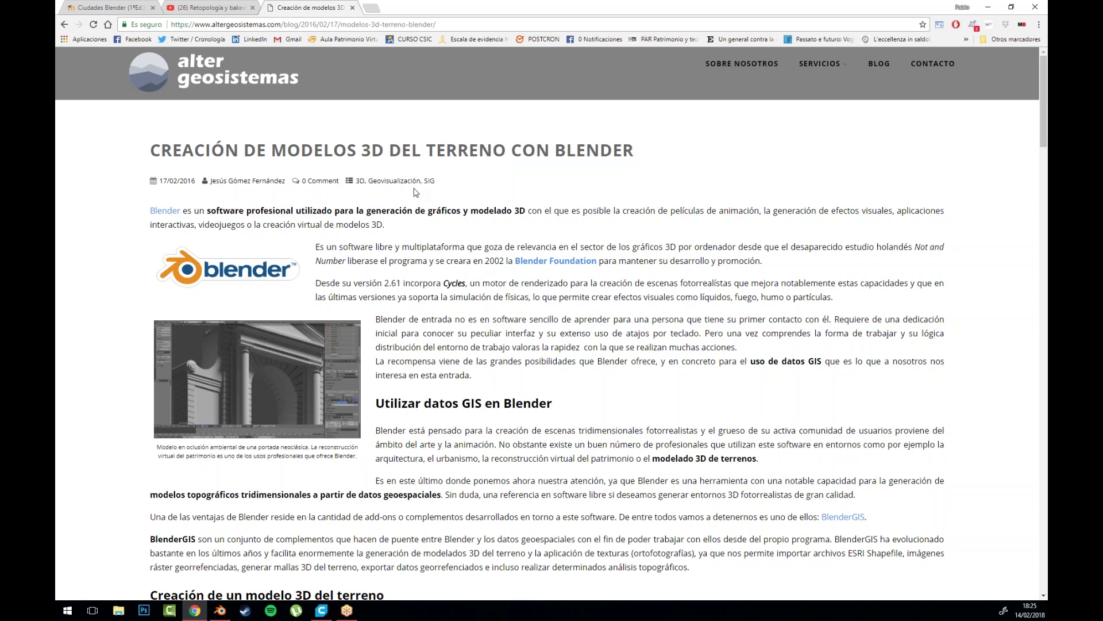
Step: Return to the discussion list of the Foro - Bloque II forum and look back at the terrain tutorial page
left_click(114, 6)
left_click(747, 193)
left_click_drag(1041, 468, 1037, 206)
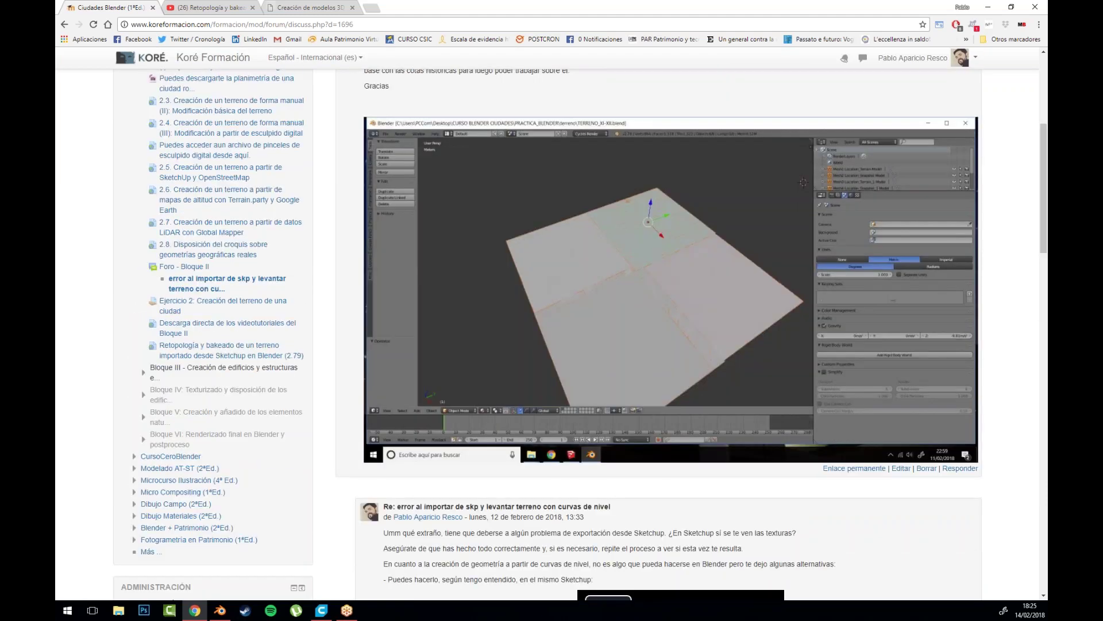
left_click(65, 25)
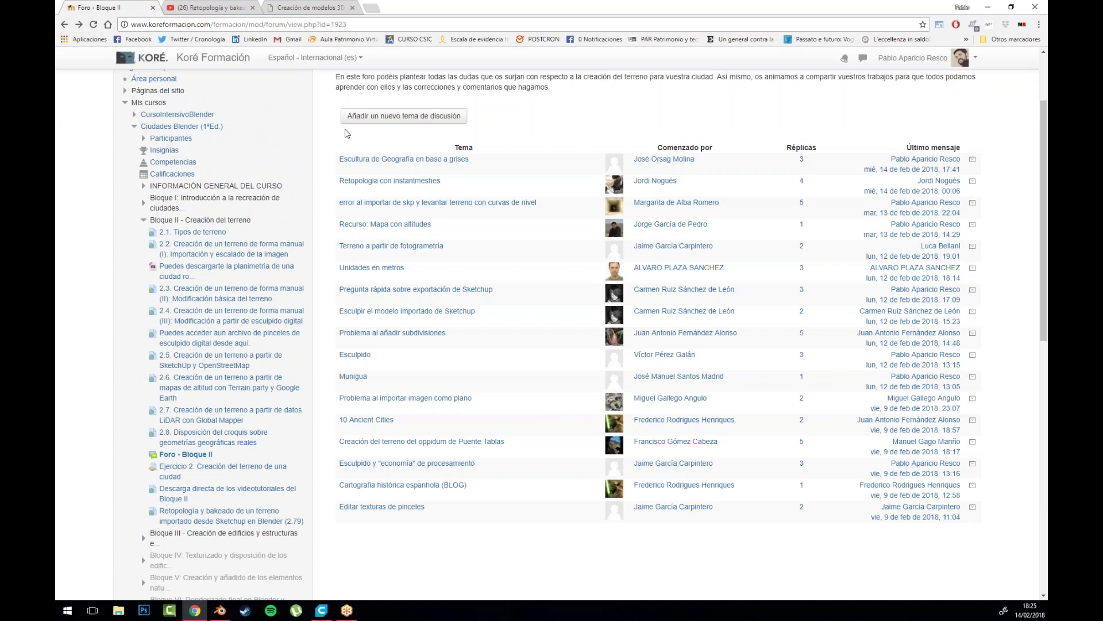
left_click(306, 6)
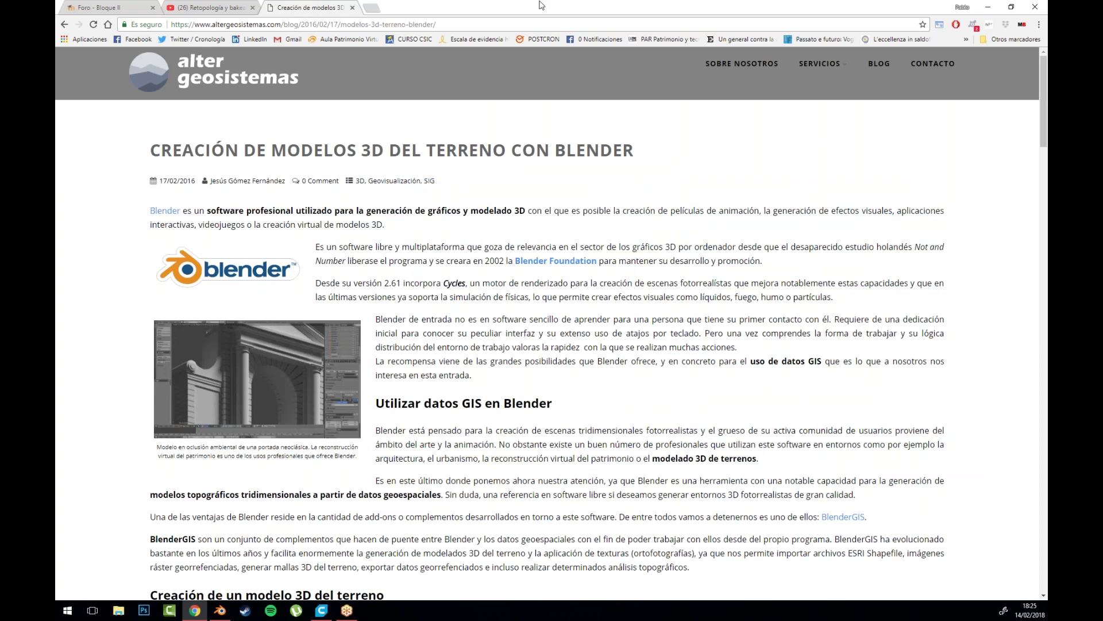
Step: Search the web for "ant landscape blender" in a new tab, open the video "Blender Tip: Using the ANT Landscape Add-on" and pause it
left_click(372, 7)
type("ant landscam")
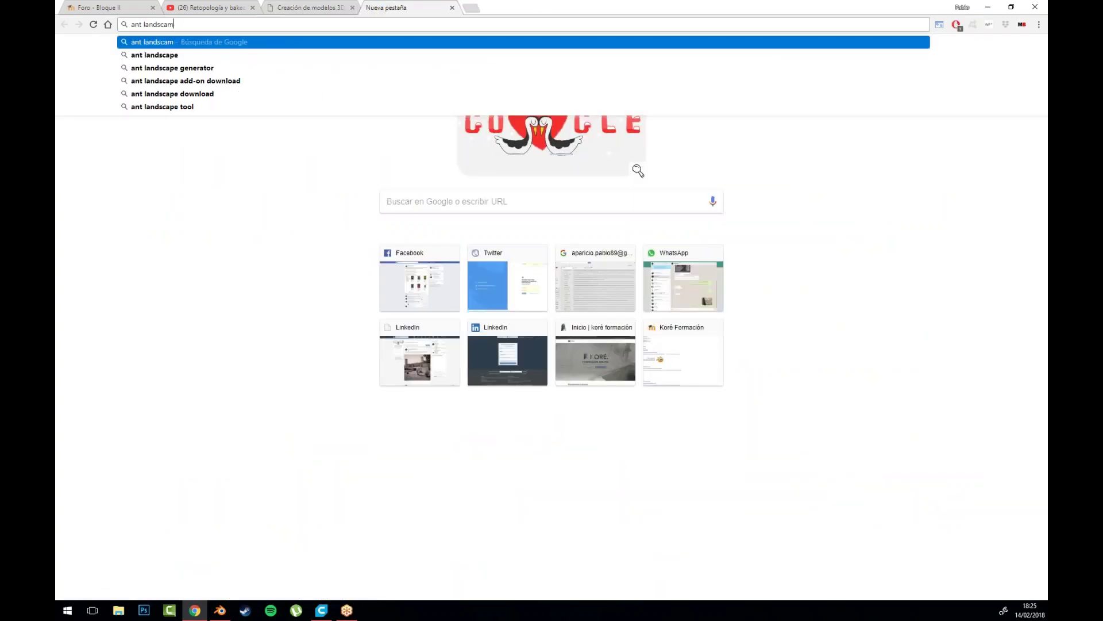
key("BackSpace")
type("pe ble")
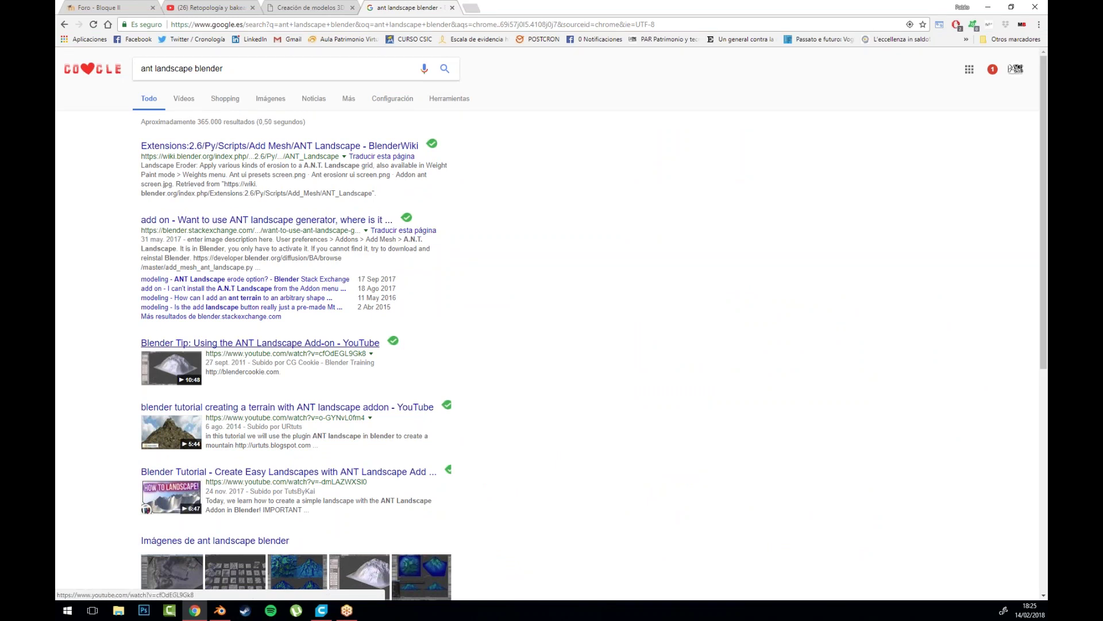
left_click(260, 343)
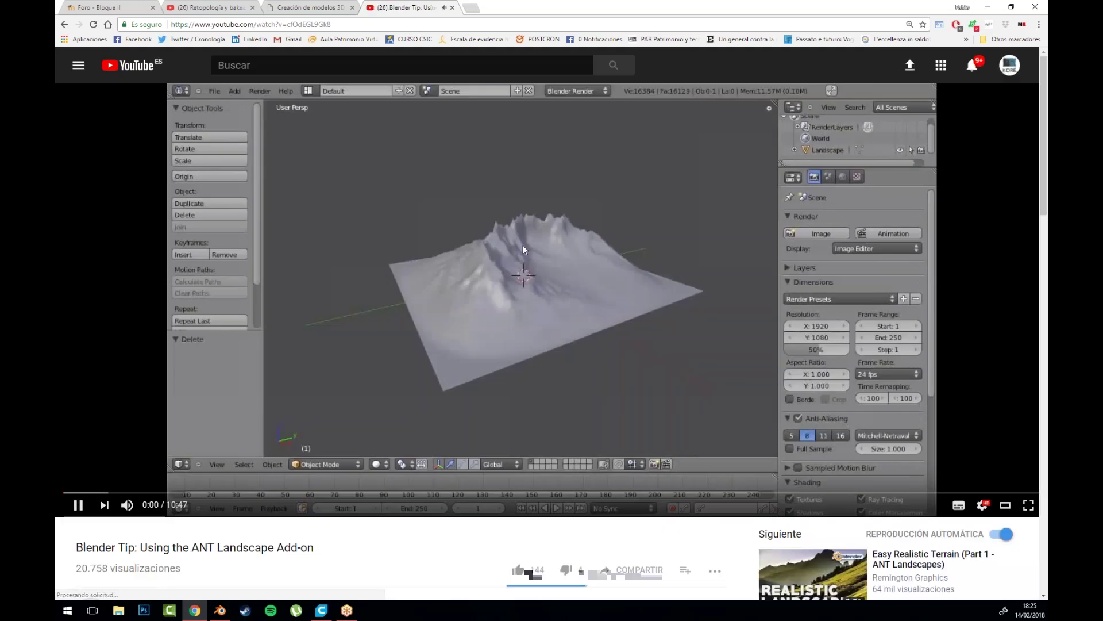
left_click(523, 245)
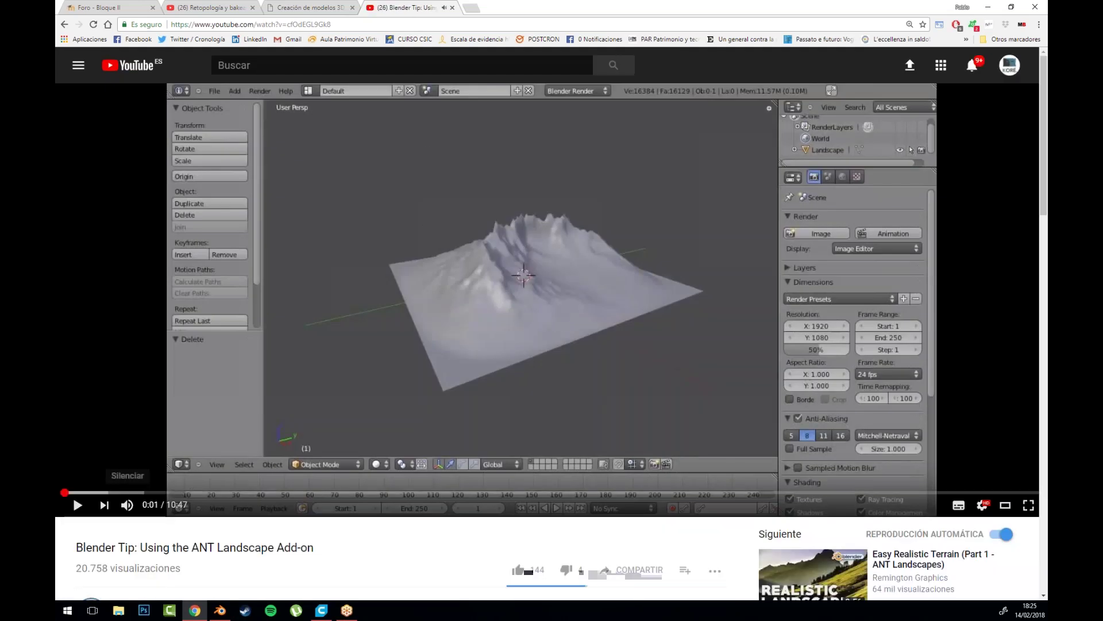
Step: Skim the paused video for the ANT Landscape add-on's activation, the Landscape mesh creation and its initial settings
left_click(158, 493)
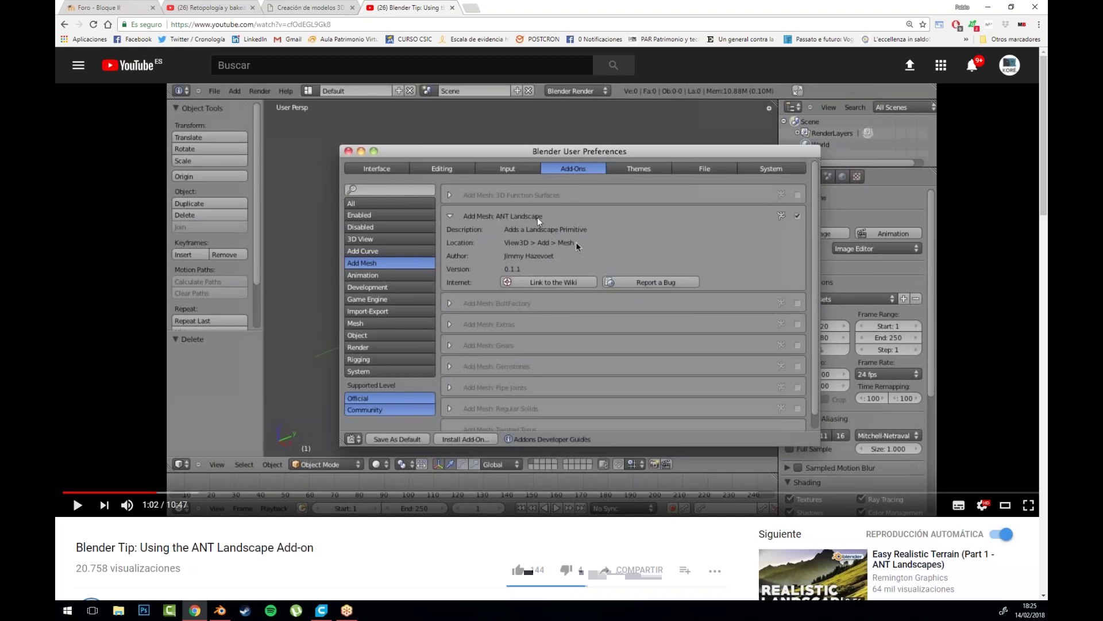
left_click(193, 493)
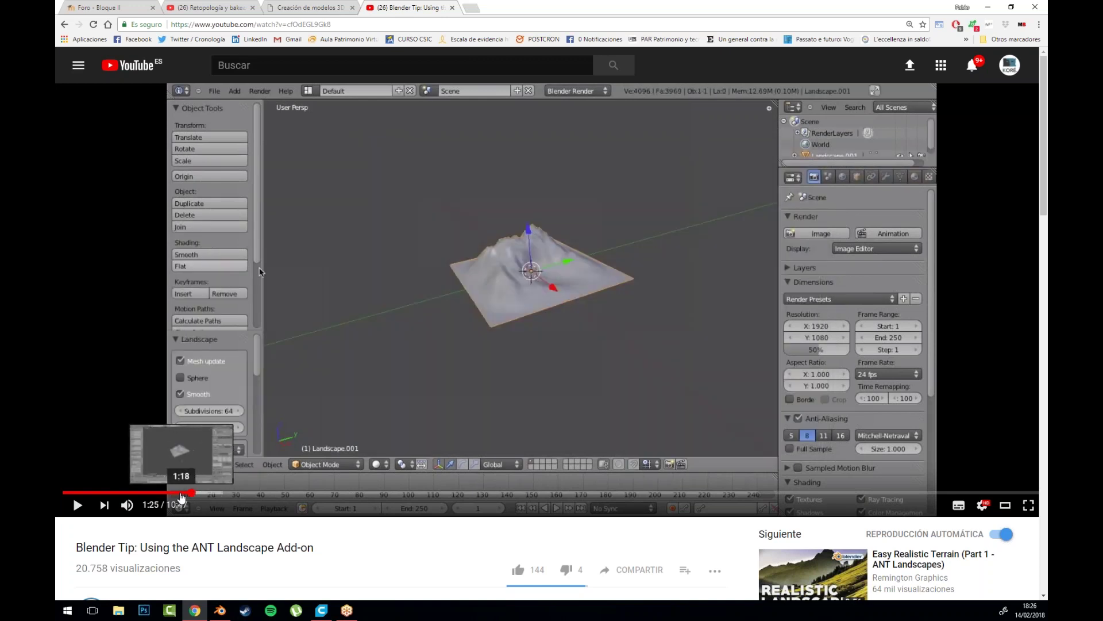
left_click(178, 493)
left_click(191, 493)
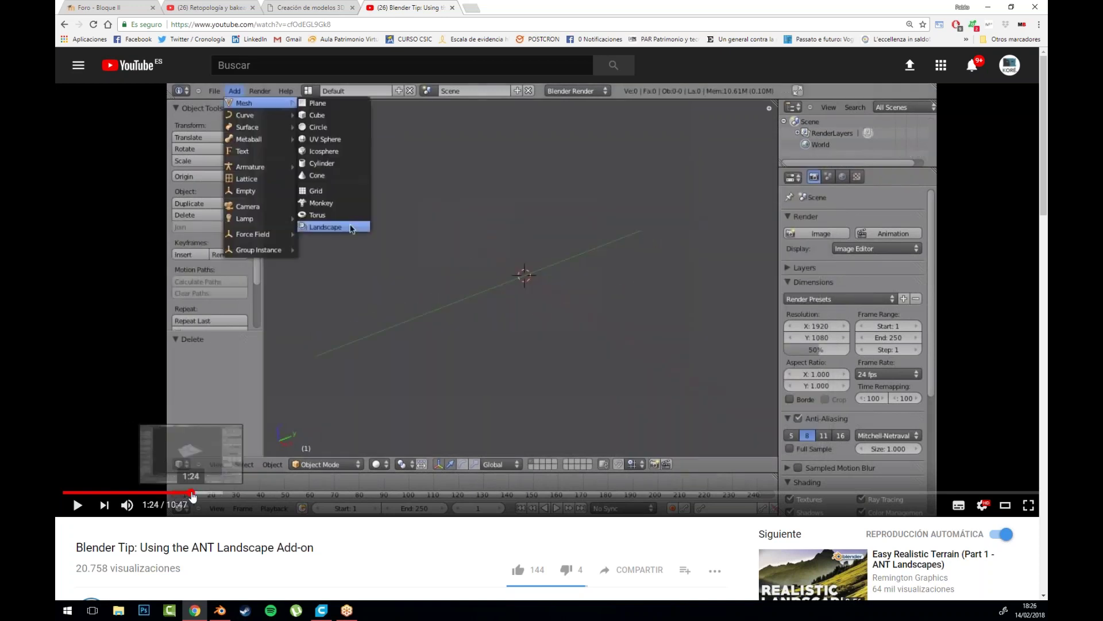
left_click(223, 493)
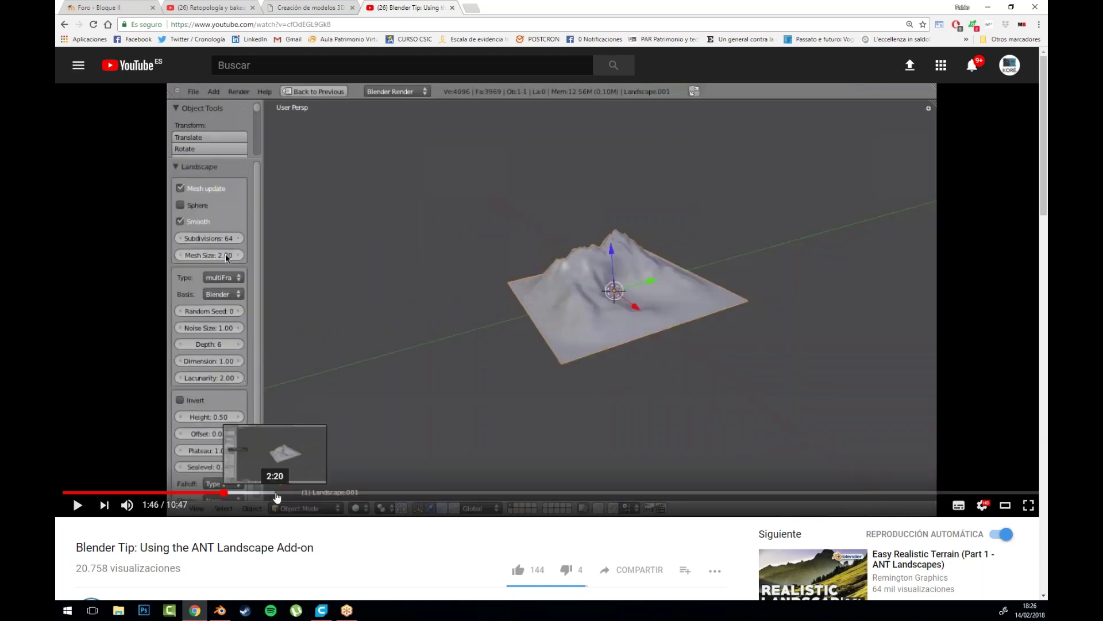
Step: Skim the rest of the video up to 10:25 to examine how the landscape's size, noise and height settings shape the final terrain
left_click(332, 493)
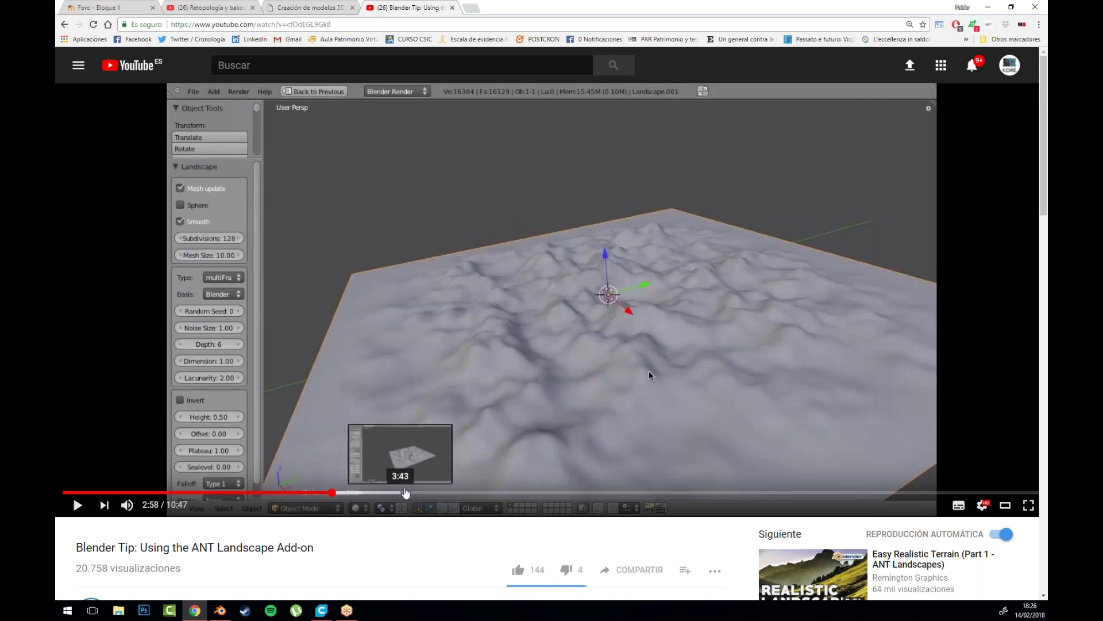
left_click(470, 492)
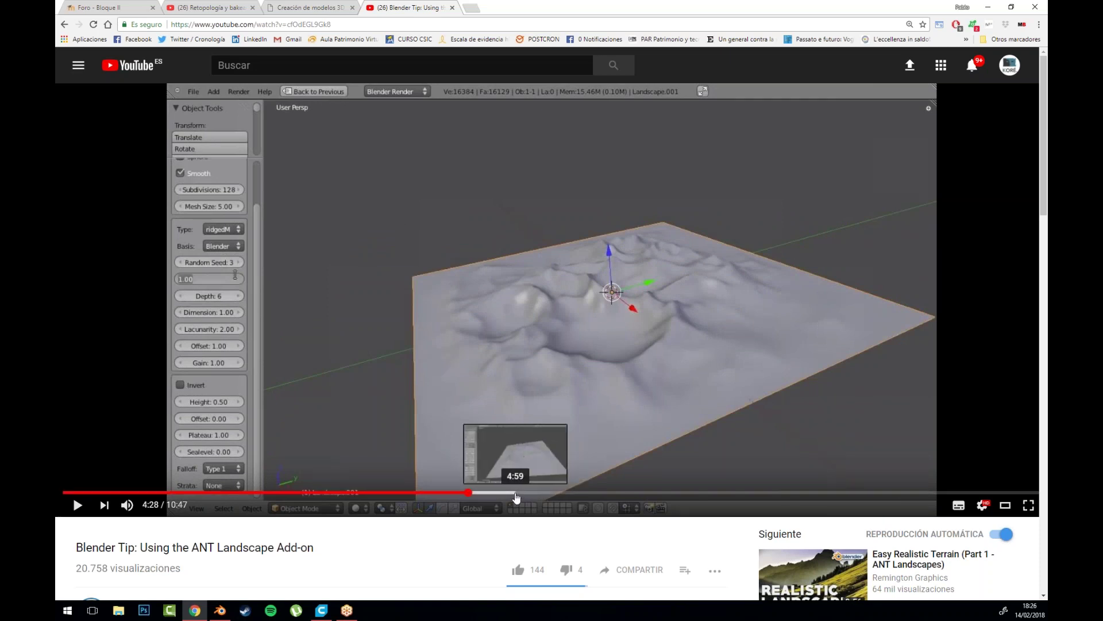
left_click(613, 493)
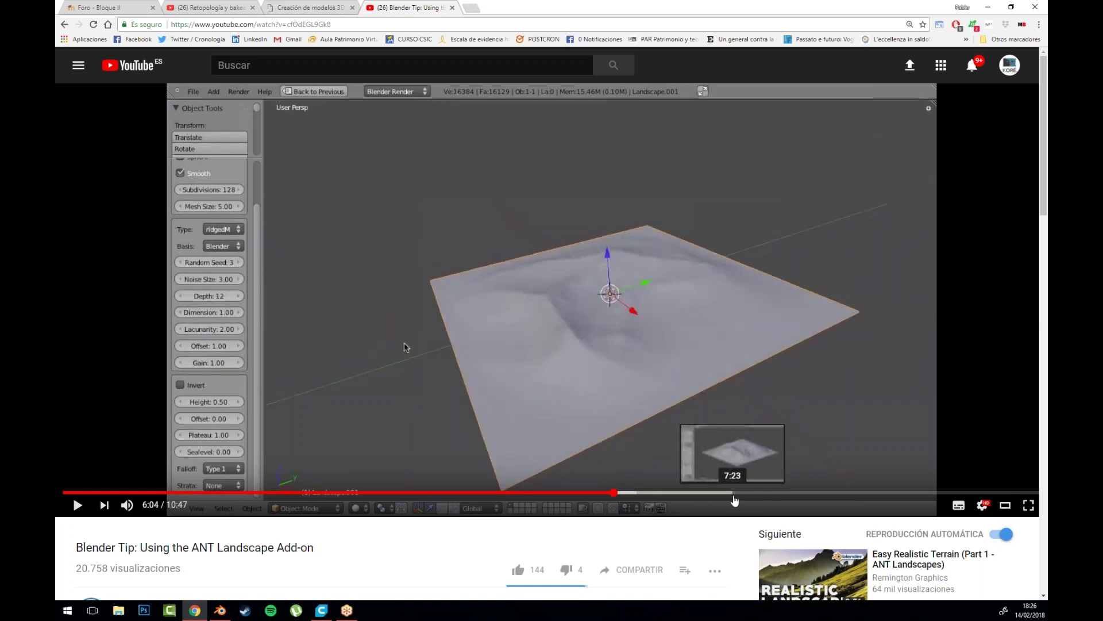
left_click(733, 495)
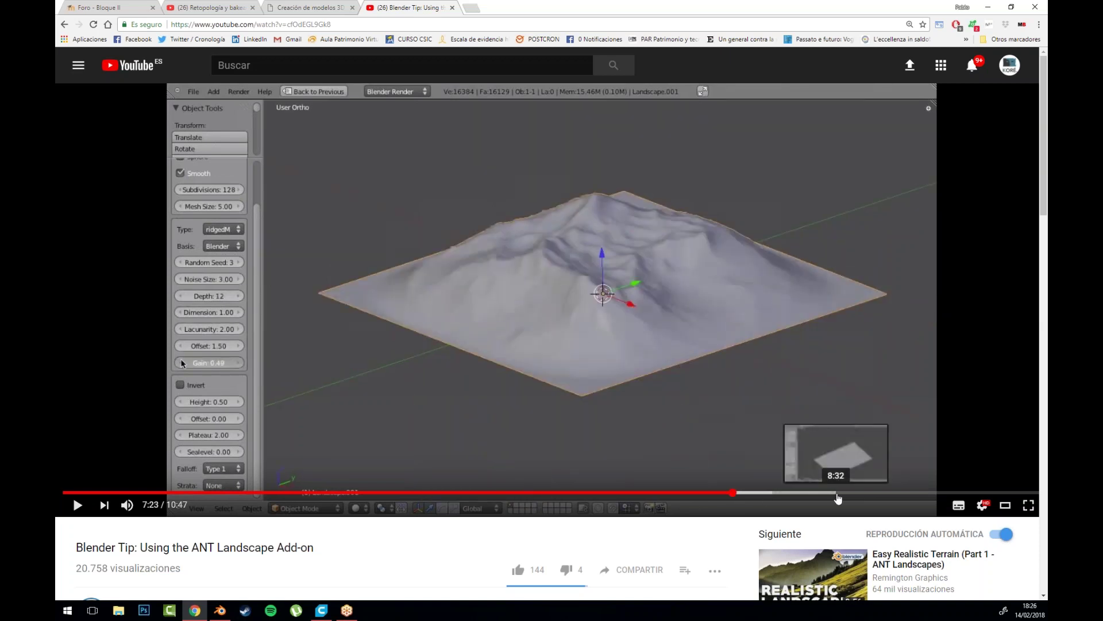
left_click(837, 495)
left_click(904, 496)
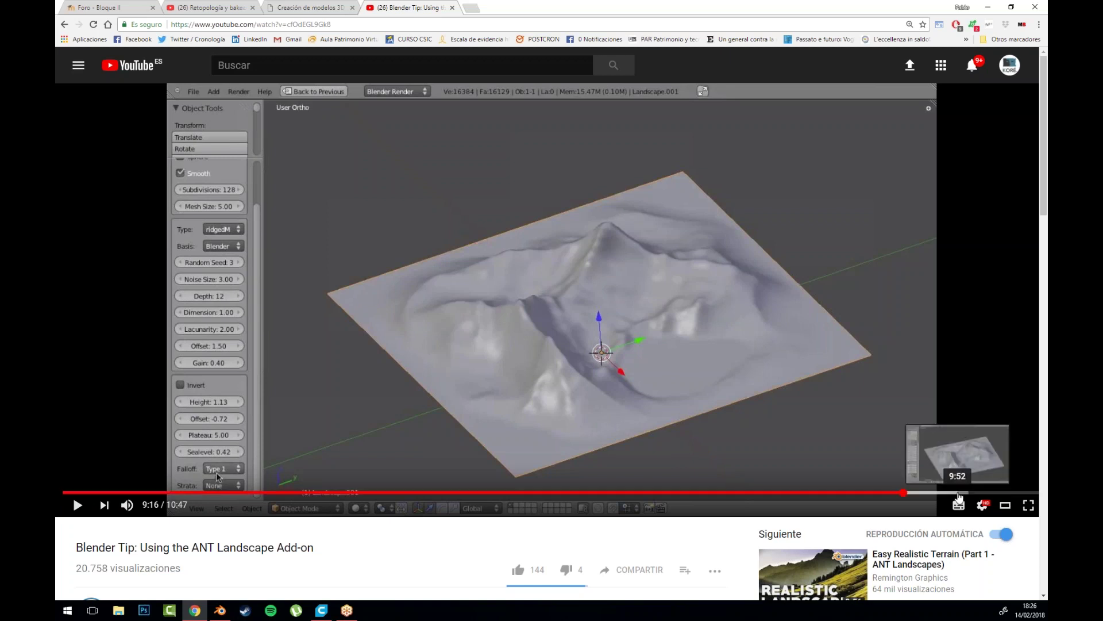
left_click(1003, 493)
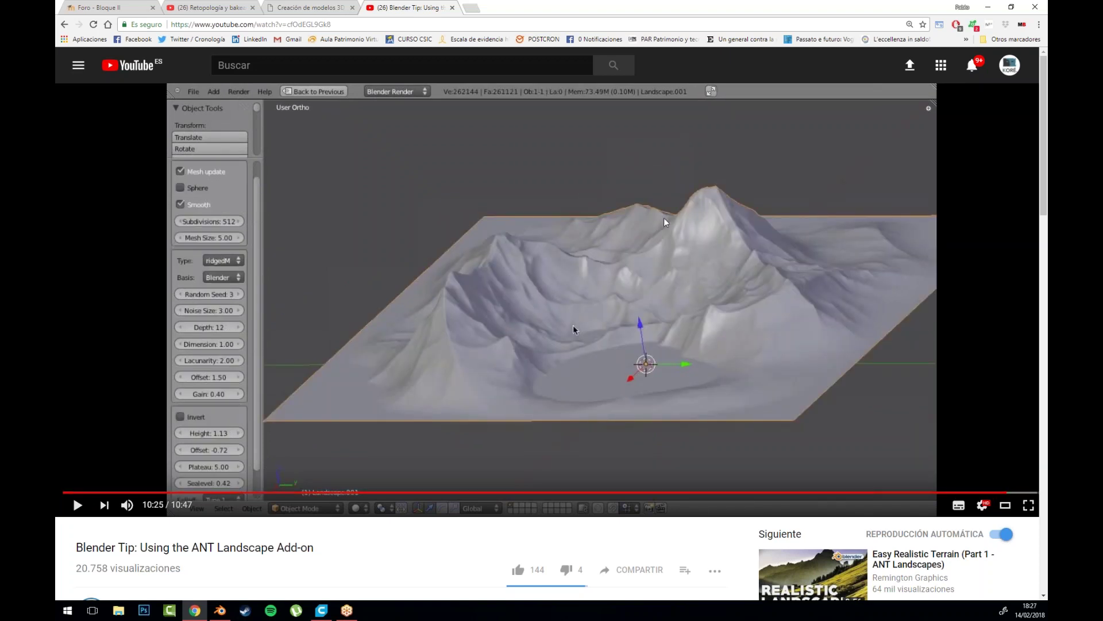
scroll(393, 362, "down", 1)
scroll(394, 361, "up", 1)
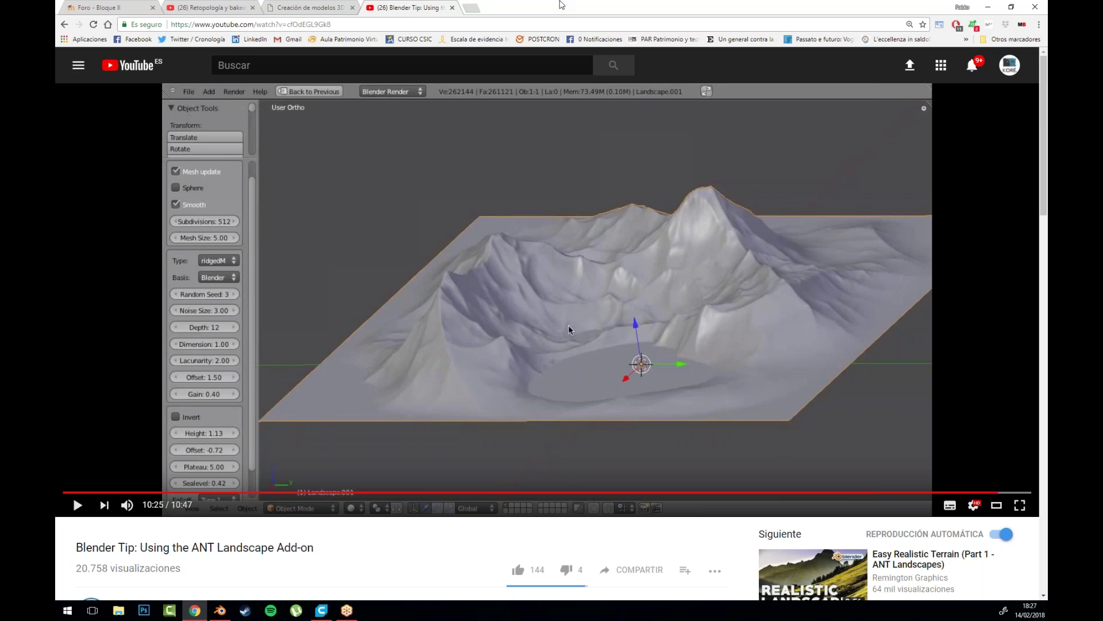
right_click(374, 506)
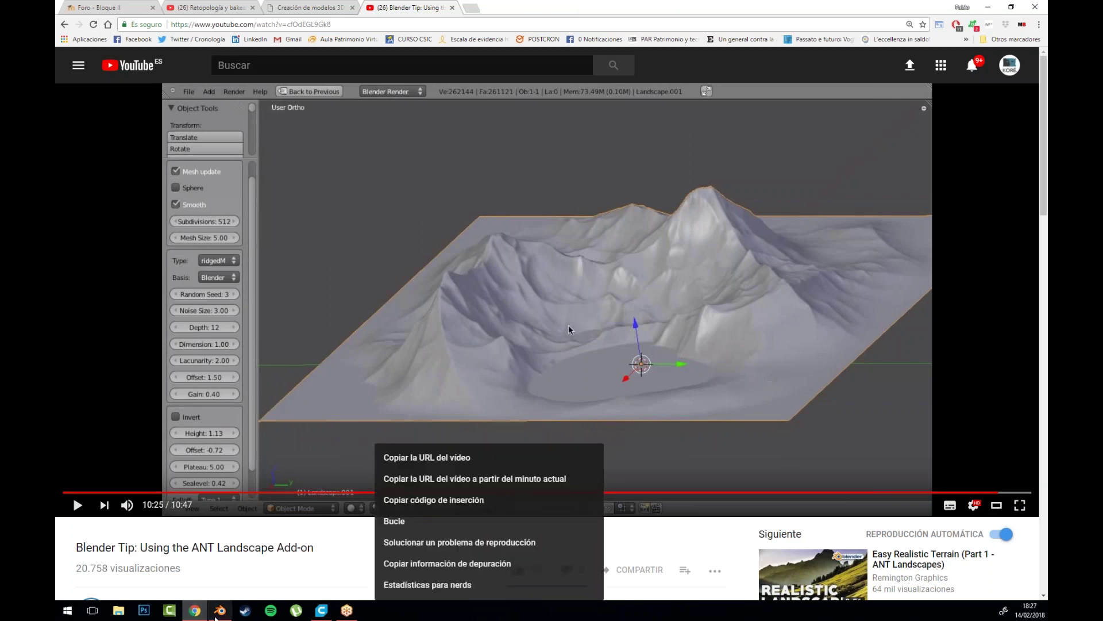
Step: Switch to Blender and open its User Preferences
left_click(219, 610)
left_click(87, 19)
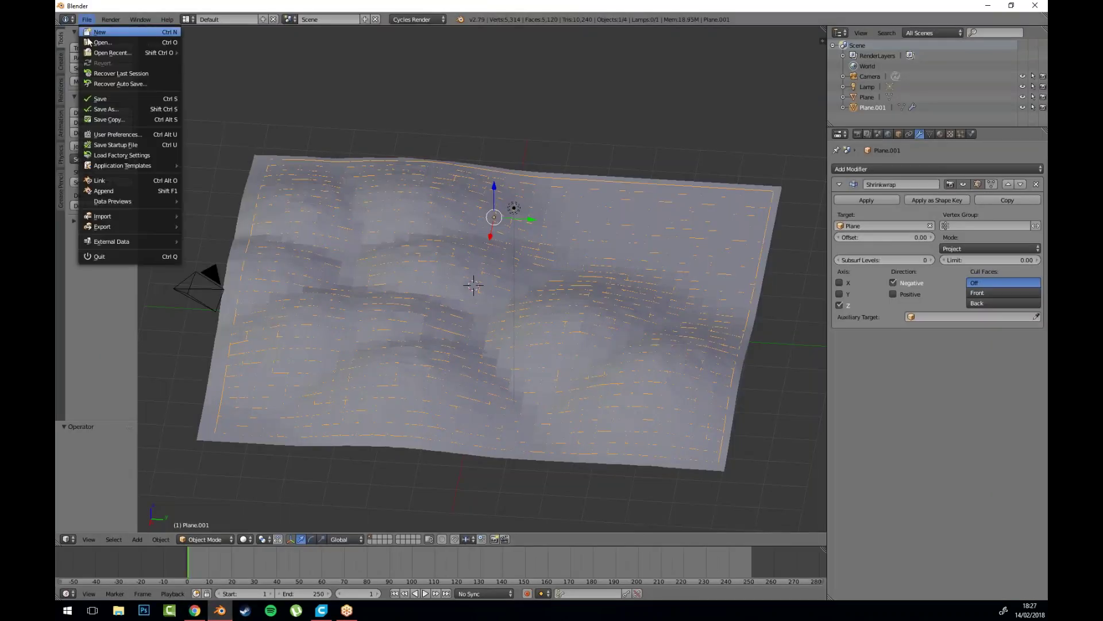
left_click(104, 134)
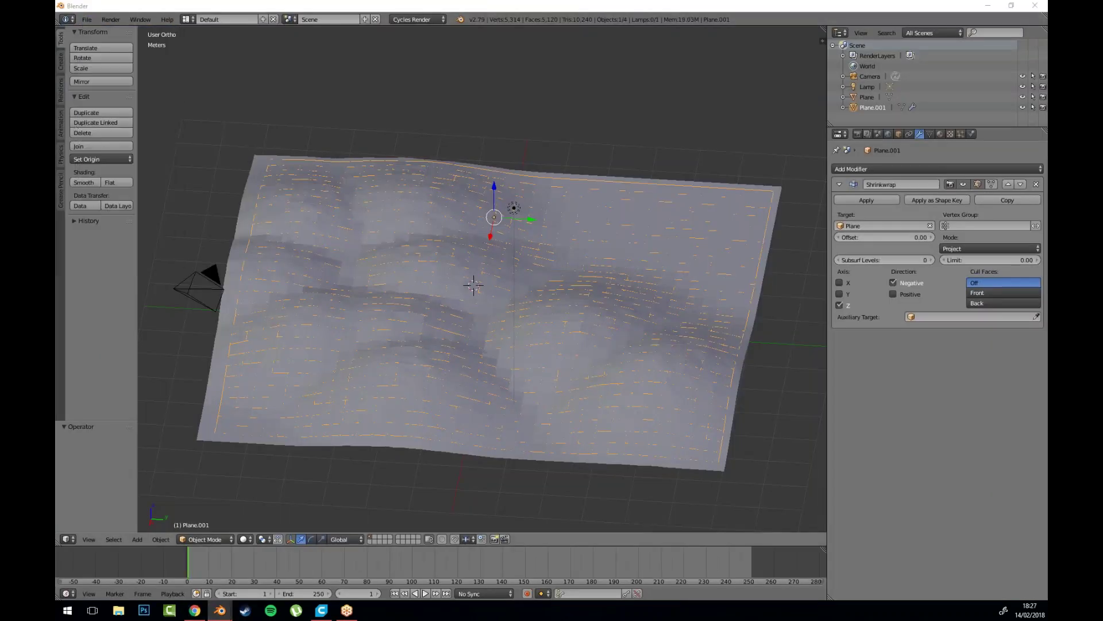
left_click_drag(439, 87, 377, 86)
Step: Delete both terrain planes, leaving only the camera and the lamp in the scene
right_click(737, 291)
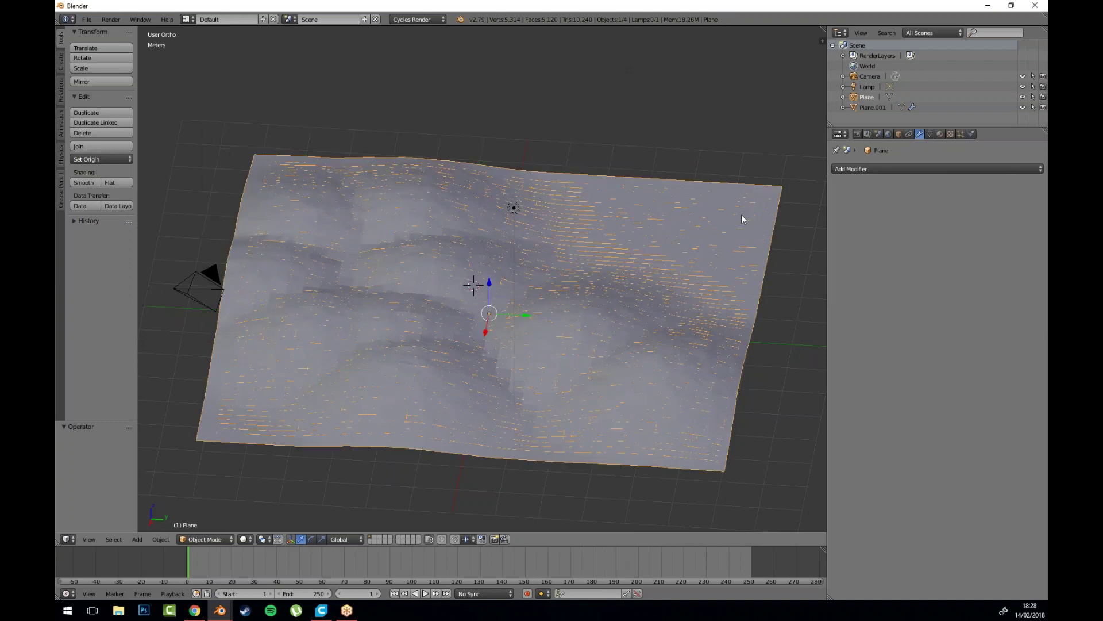
key("Delete")
right_click(628, 257)
key("x")
left_click(628, 258)
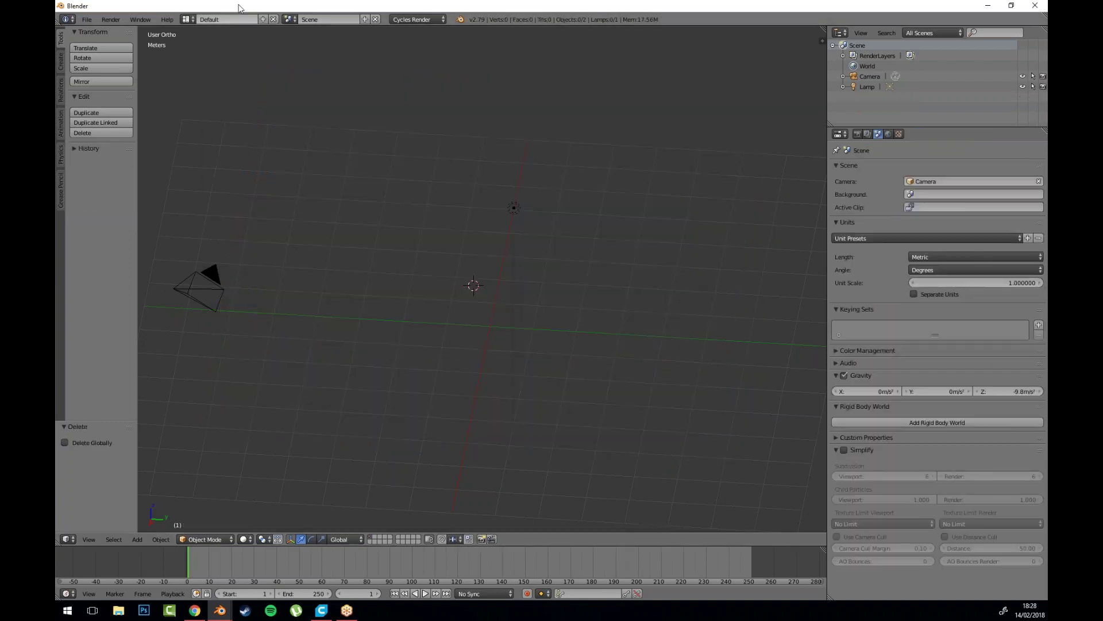
Step: Bring the User Preferences back into view, show the add-ons list and search it for "cloud"
mouse_move(220, 610)
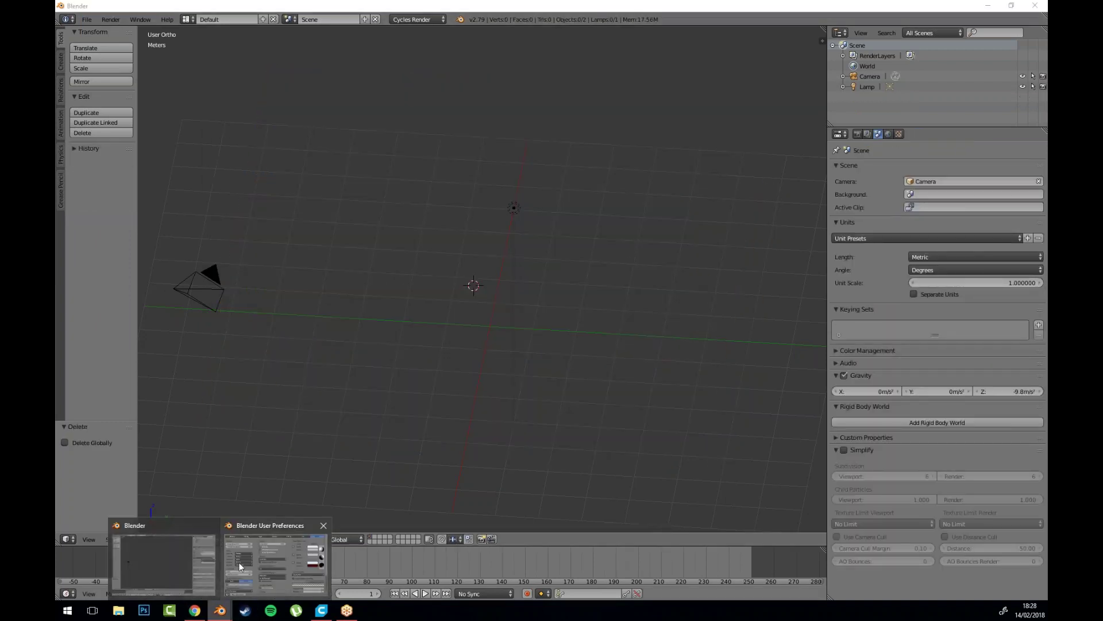
left_click(276, 555)
left_click_drag(381, 80, 381, 84)
left_click(405, 100)
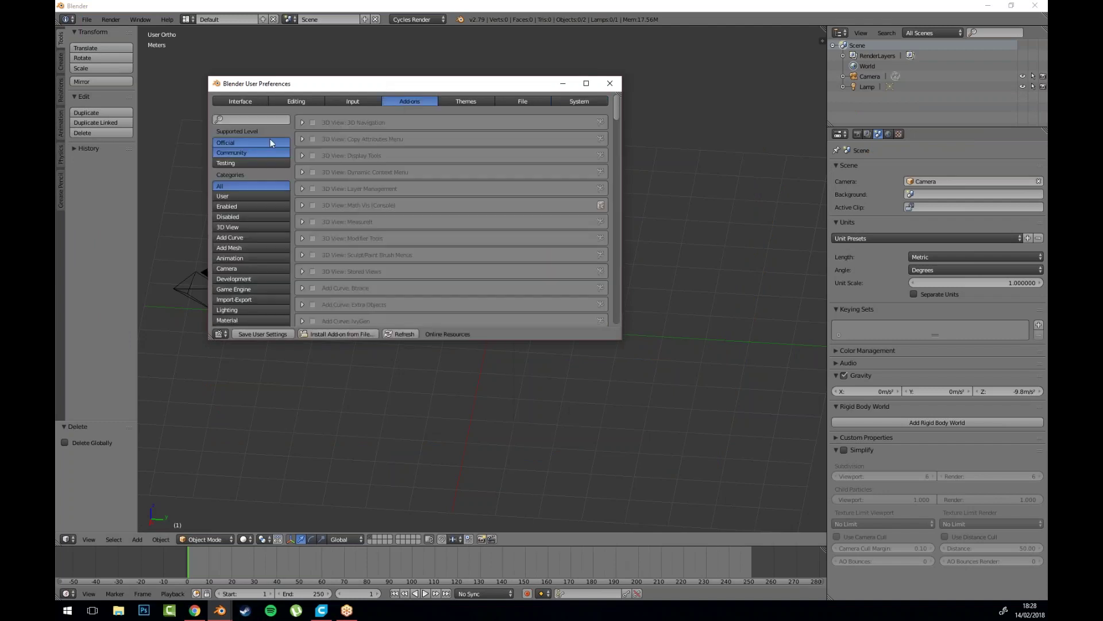
left_click_drag(617, 116, 478, 124)
type("cloud")
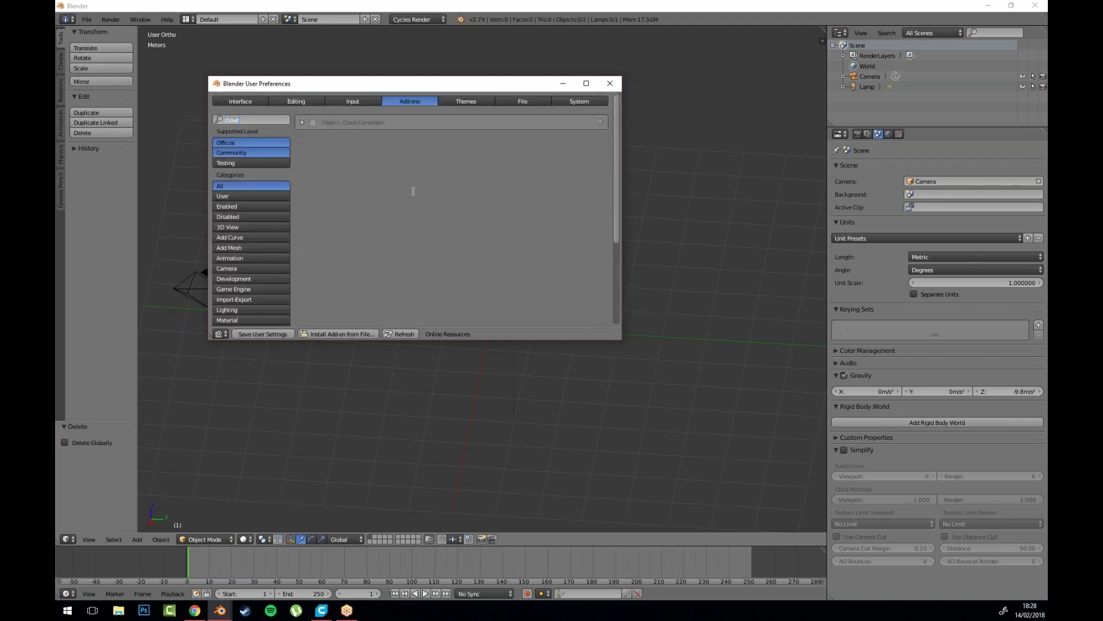
key("Return")
left_click(312, 122)
Step: Search the add-ons for "land", enable Add Mesh: A.N.T.Landscape, check its details and close the preferences
left_click(285, 119)
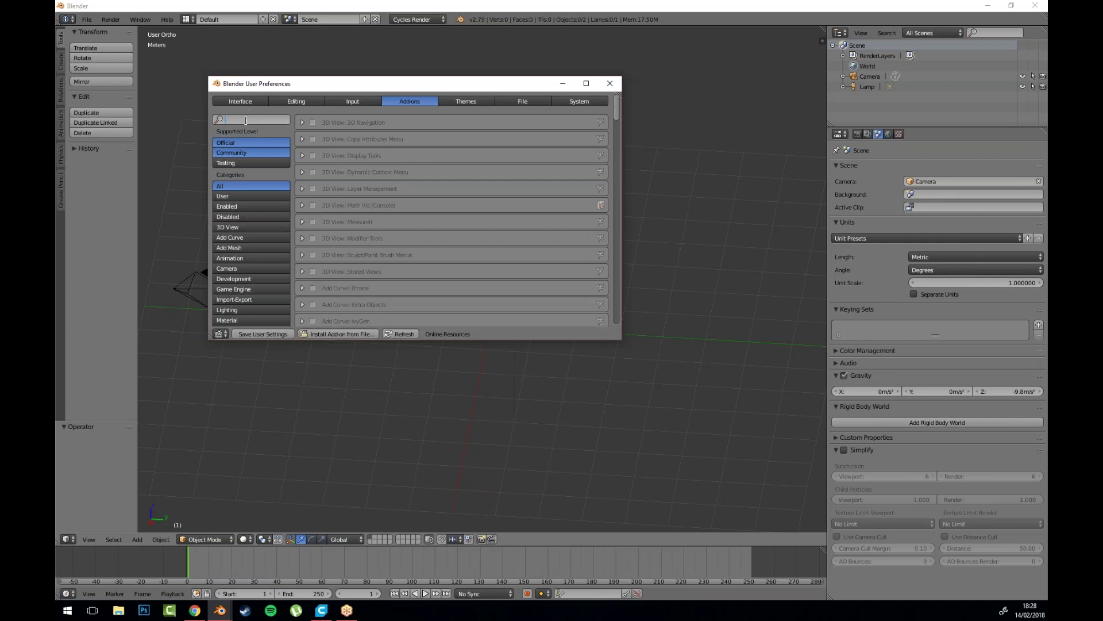
type("ant")
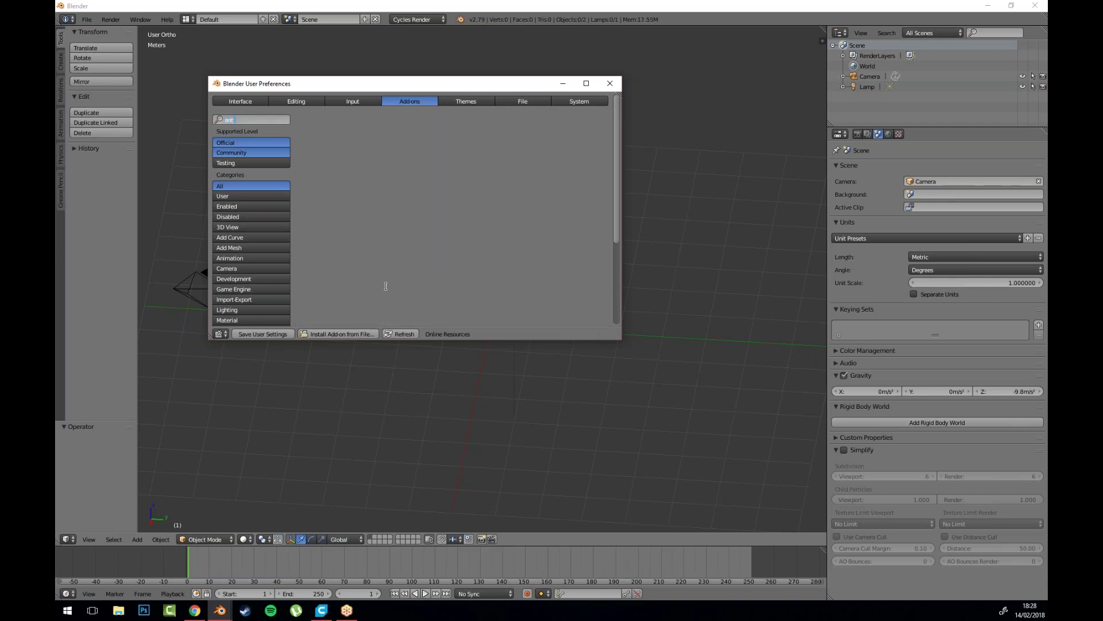
type(" land")
key("Return")
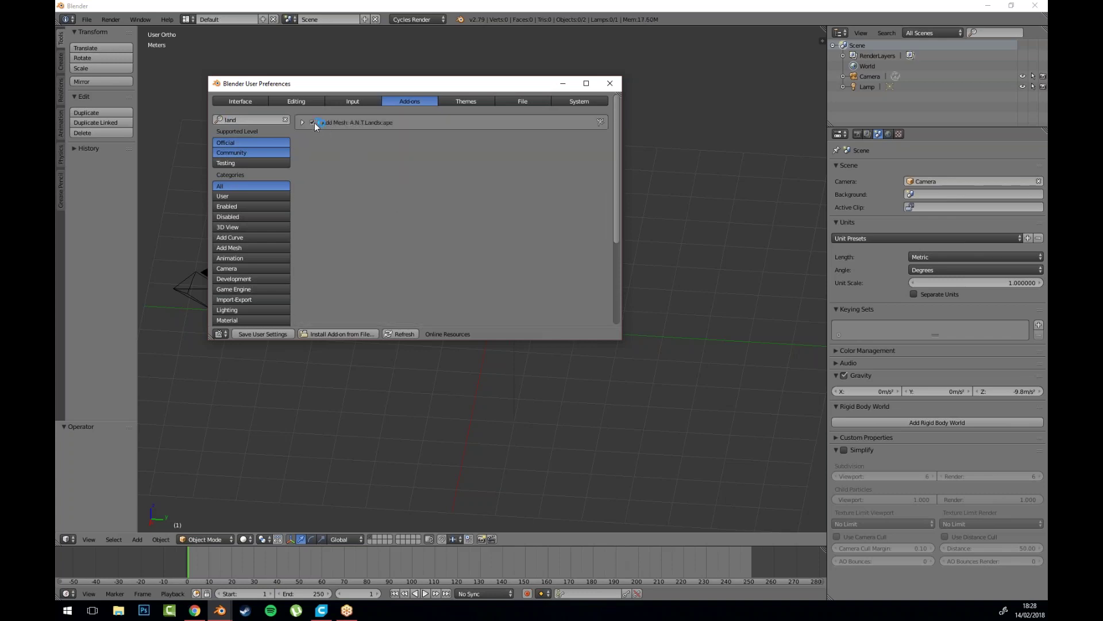
left_click(301, 122)
left_click(301, 122)
left_click(609, 84)
Step: Add a Landscape mesh to the empty scene and enlarge the area showing its noise tool settings
left_click(61, 62)
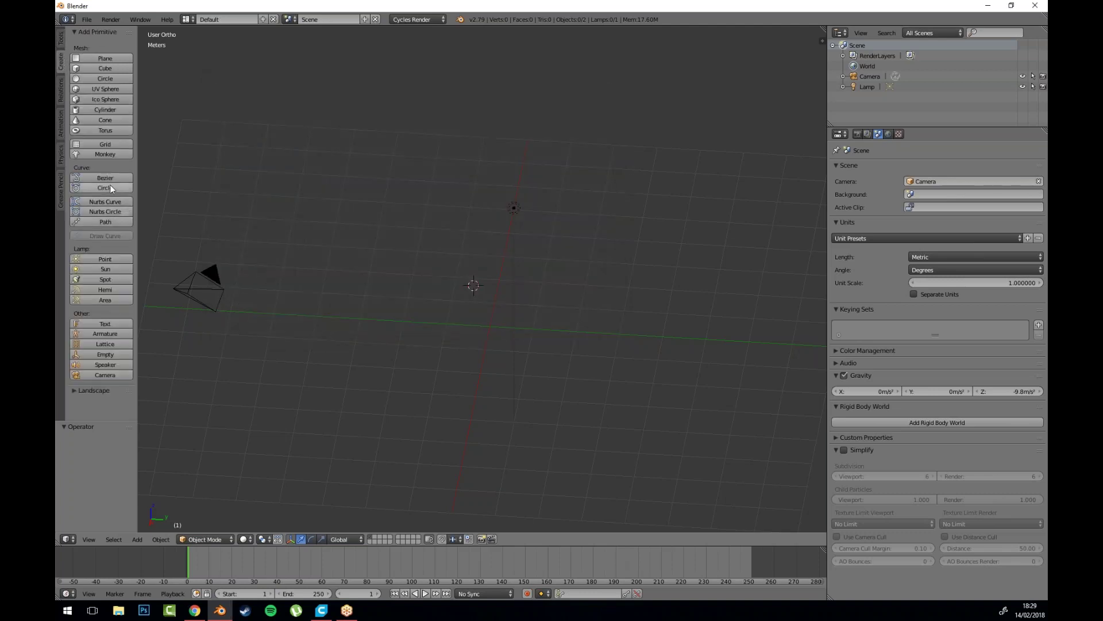
left_click(63, 161)
left_click(61, 62)
left_click(63, 41)
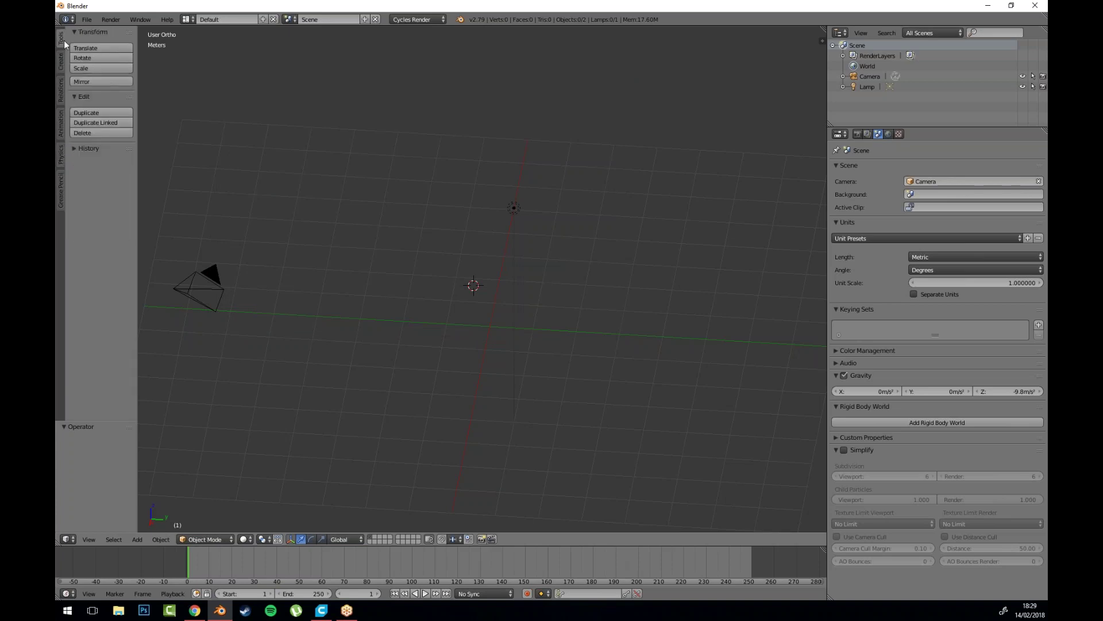
left_click(61, 68)
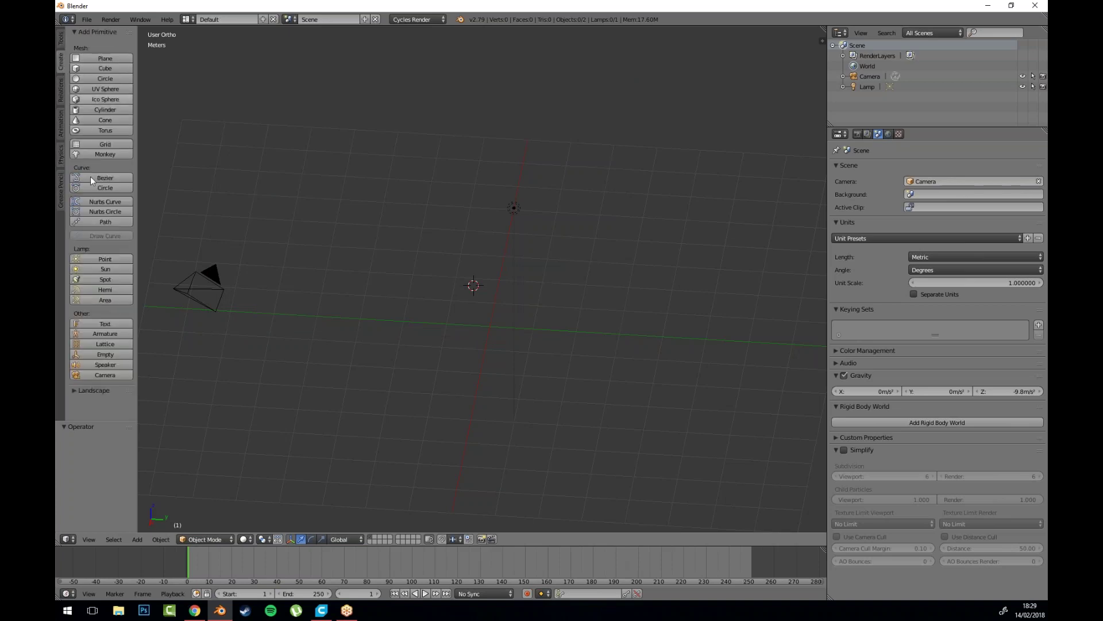
left_click(107, 406)
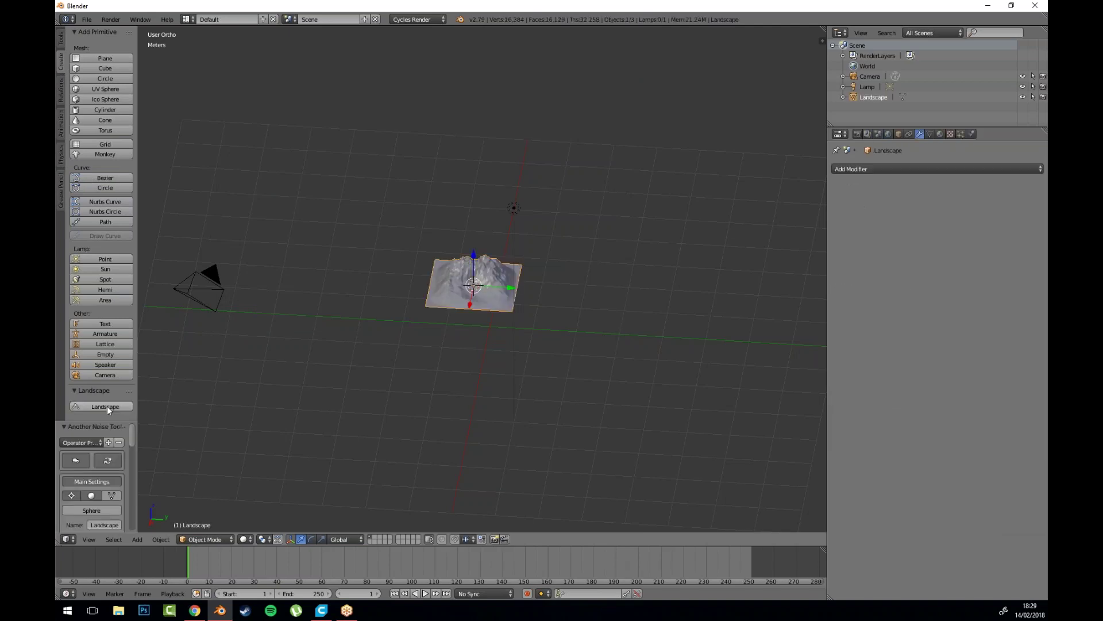
scroll(486, 313, "up", 5)
scroll(486, 313, "up", 4)
left_click_drag(393, 358, 438, 332)
left_click_drag(119, 421, 230, 122)
scroll(163, 246, "down", 3)
scroll(163, 248, "up", 3)
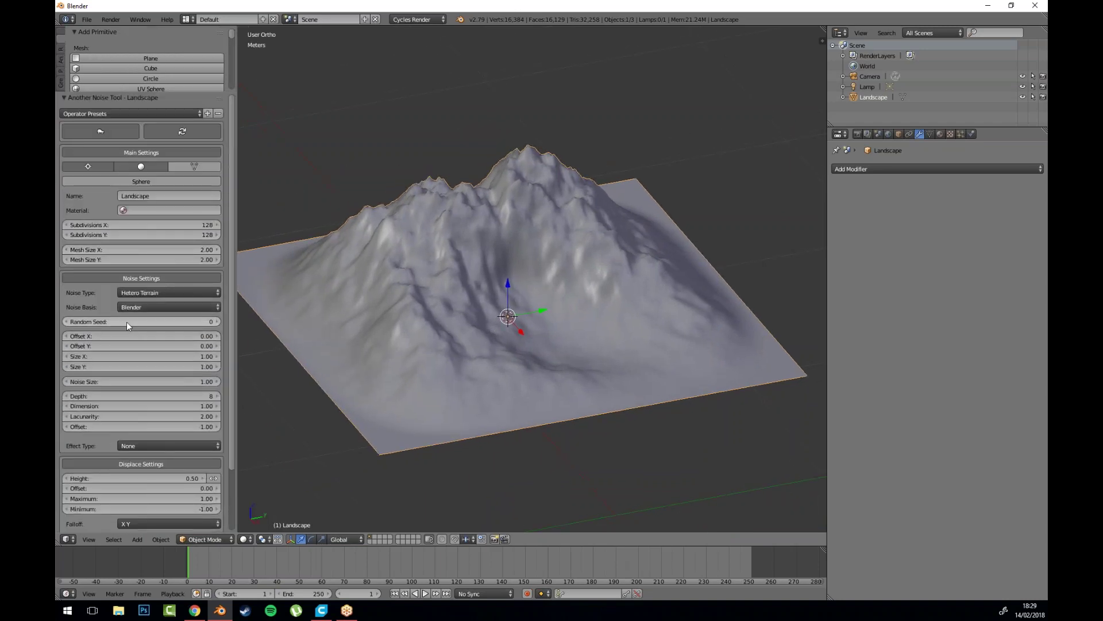
Step: Step through the landscape's Random Seed values up to 6
left_click(213, 322)
left_click(213, 322)
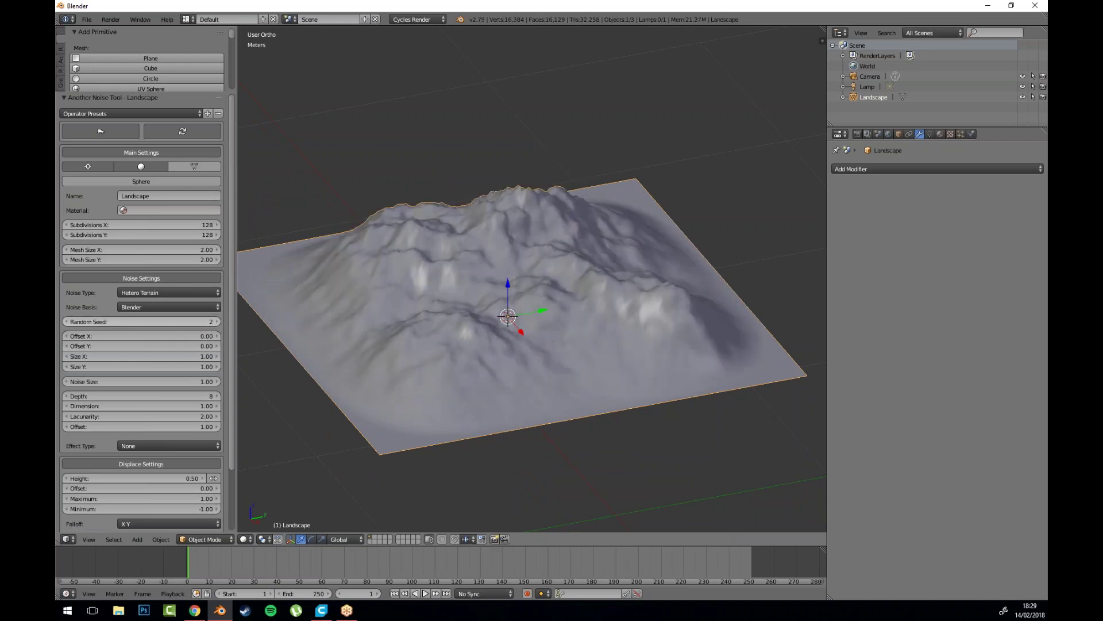
left_click(213, 321)
left_click(213, 322)
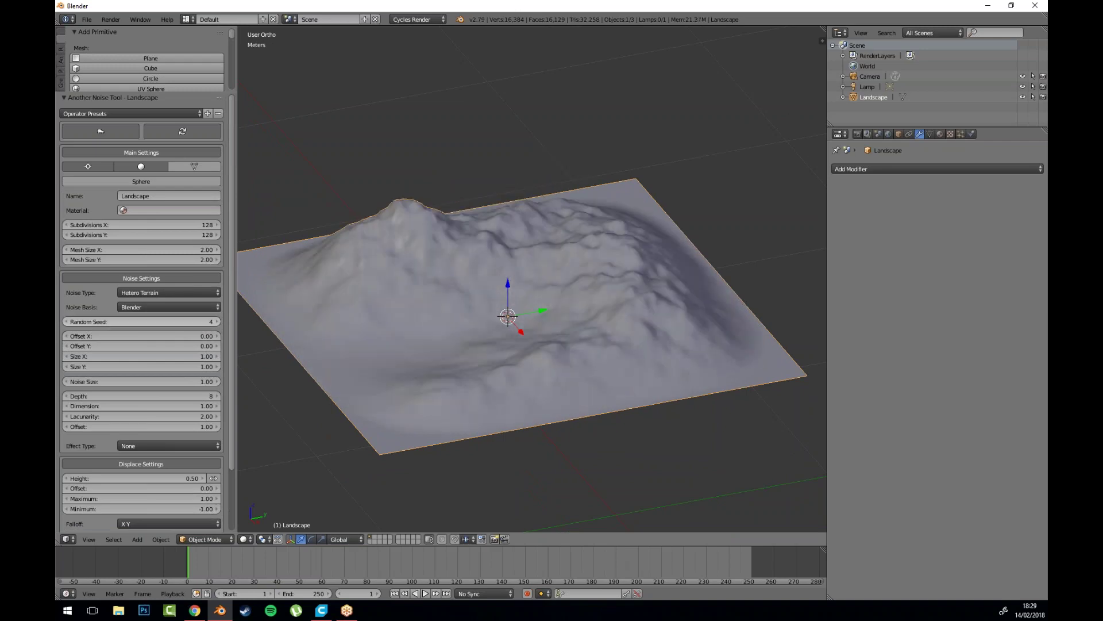
left_click(212, 322)
left_click(213, 322)
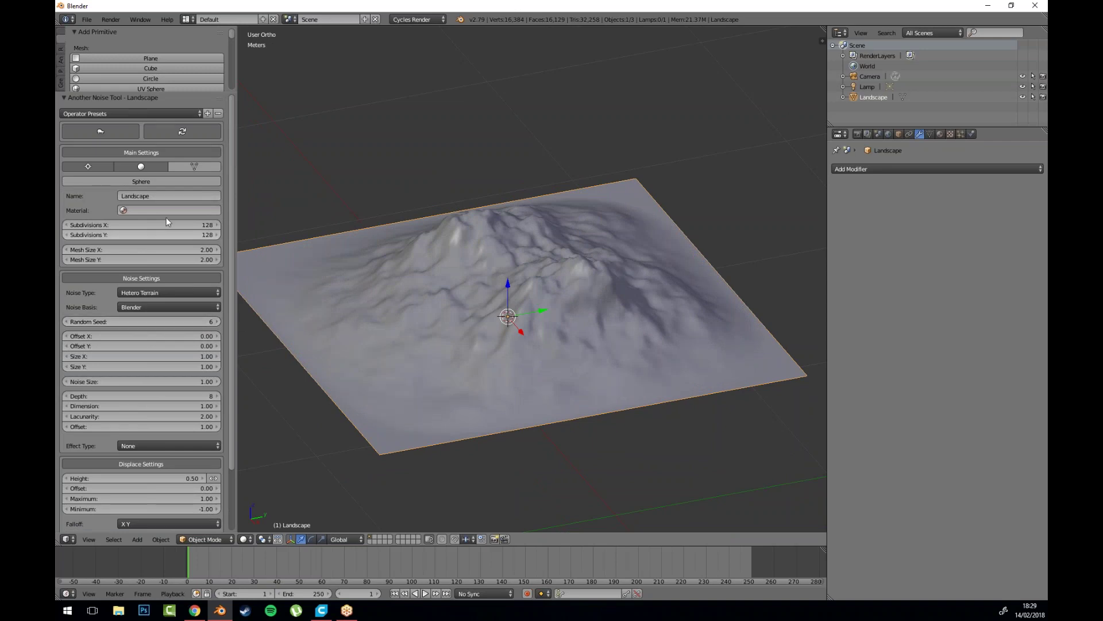
Step: Apply the River operator preset to the landscape and view the river valley up close
left_click(131, 114)
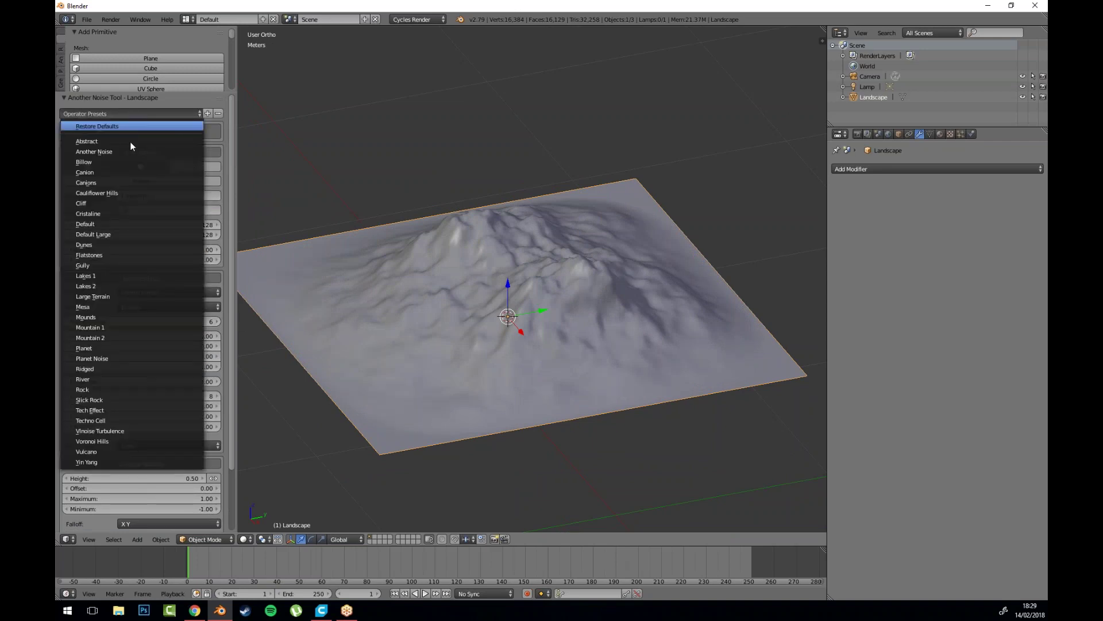
left_click(117, 377)
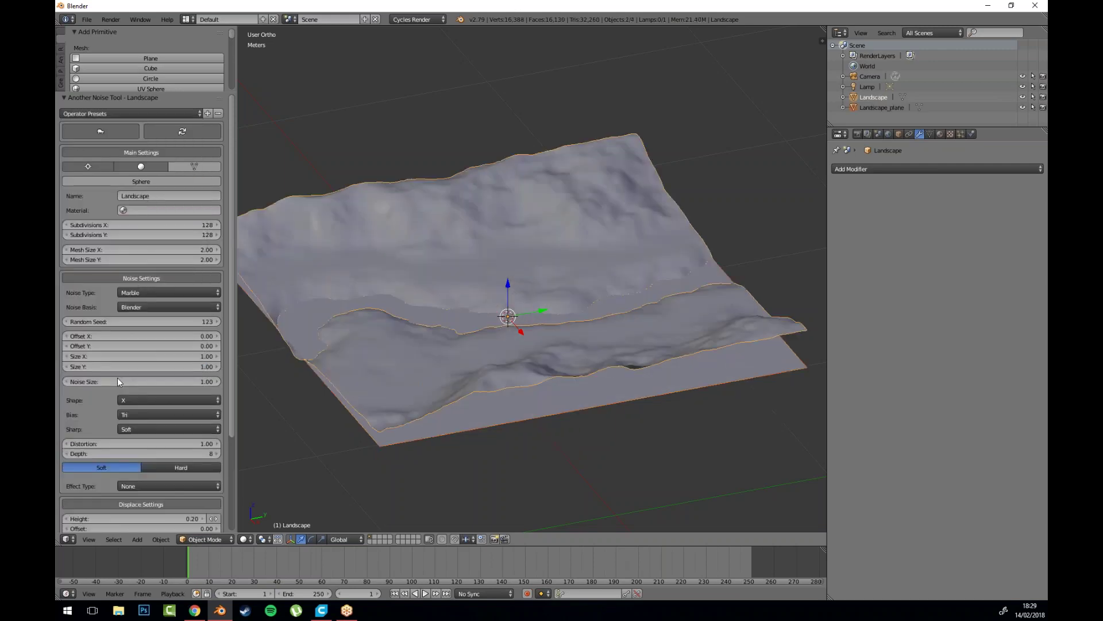
mouse_move(519, 398)
left_mouse_down()
mouse_move(532, 358)
mouse_move(527, 398)
left_mouse_up()
left_click_drag(611, 230, 622, 226)
scroll(622, 226, "up", 2)
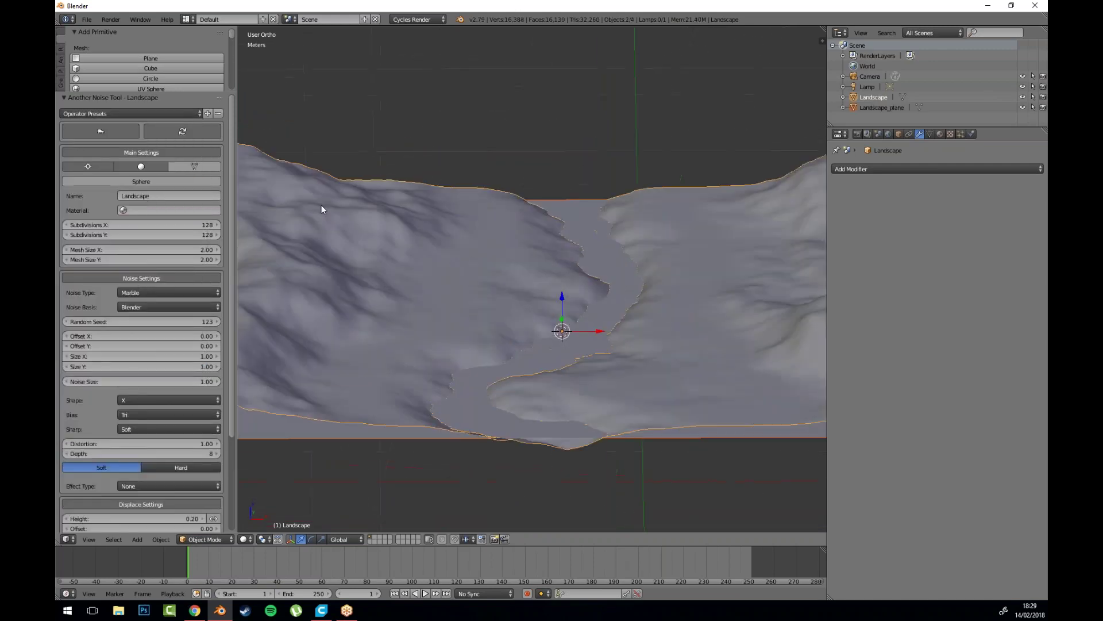
Step: Examine the river terrain and its water plane from several angles and distances
left_click(126, 111)
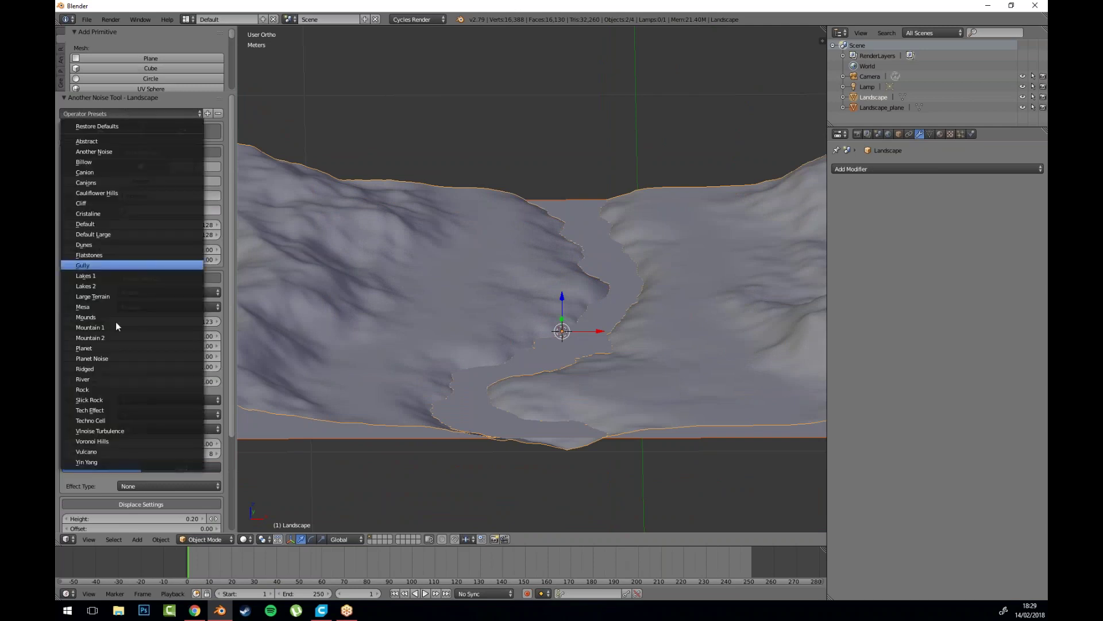
left_click_drag(640, 275, 623, 308)
left_click_drag(584, 463, 521, 345)
scroll(475, 294, "down", 1)
scroll(561, 253, "up", 2)
left_click_drag(561, 253, 587, 194)
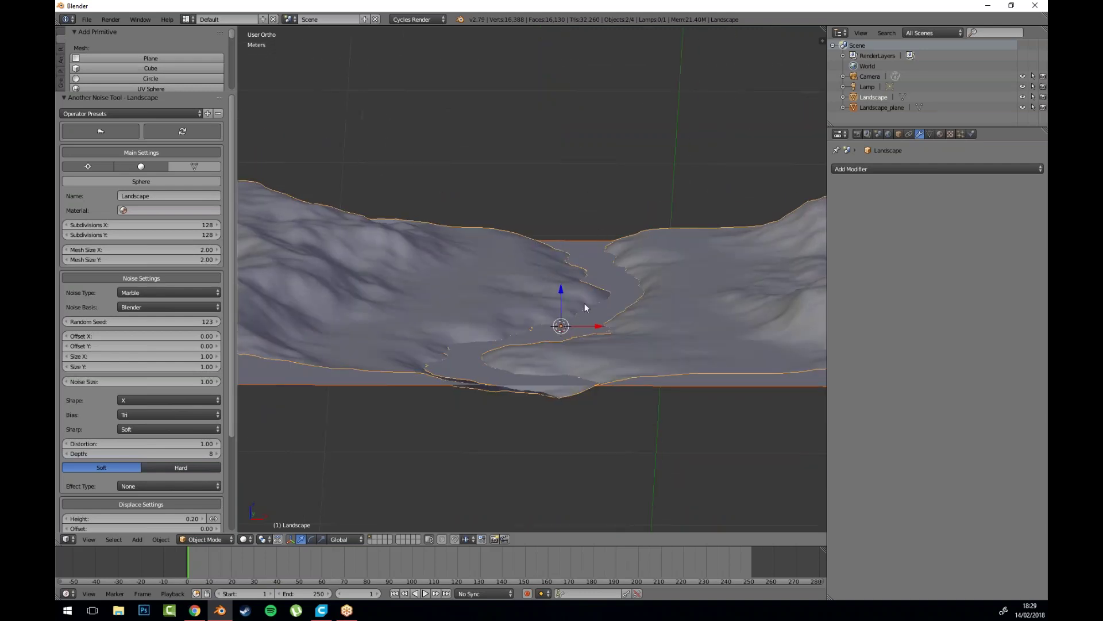
left_click_drag(579, 247, 589, 285)
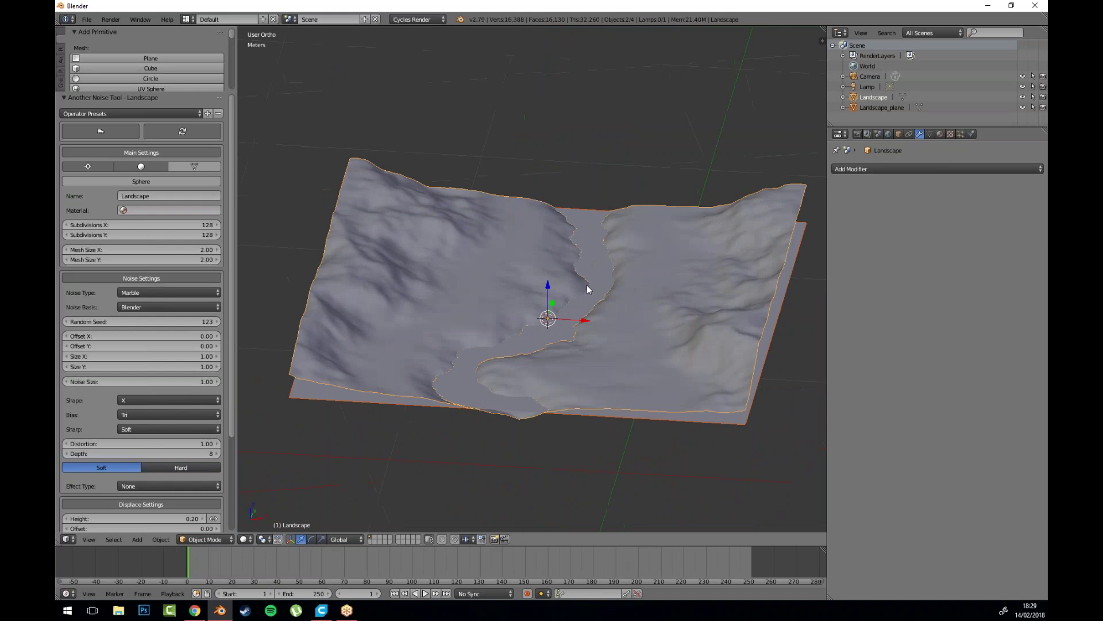
scroll(477, 264, "up", 4)
scroll(528, 282, "down", 1)
left_click_drag(526, 281, 532, 281)
scroll(532, 281, "up", 1)
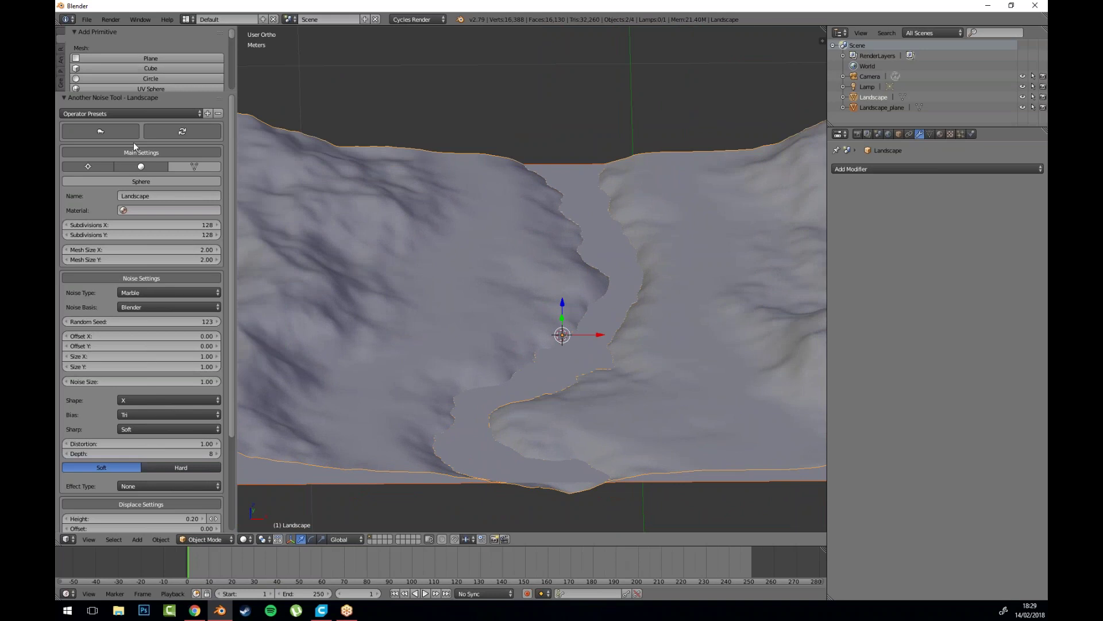
Step: Change the landscape's operator preset to Canions and then to Rock
left_click(120, 113)
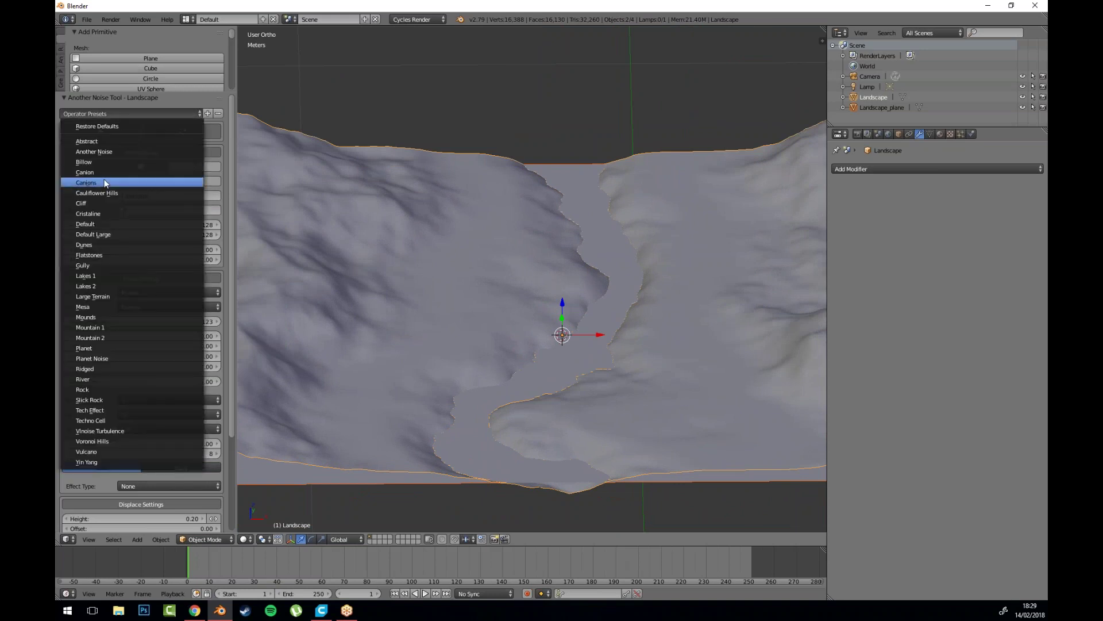
left_click(104, 183)
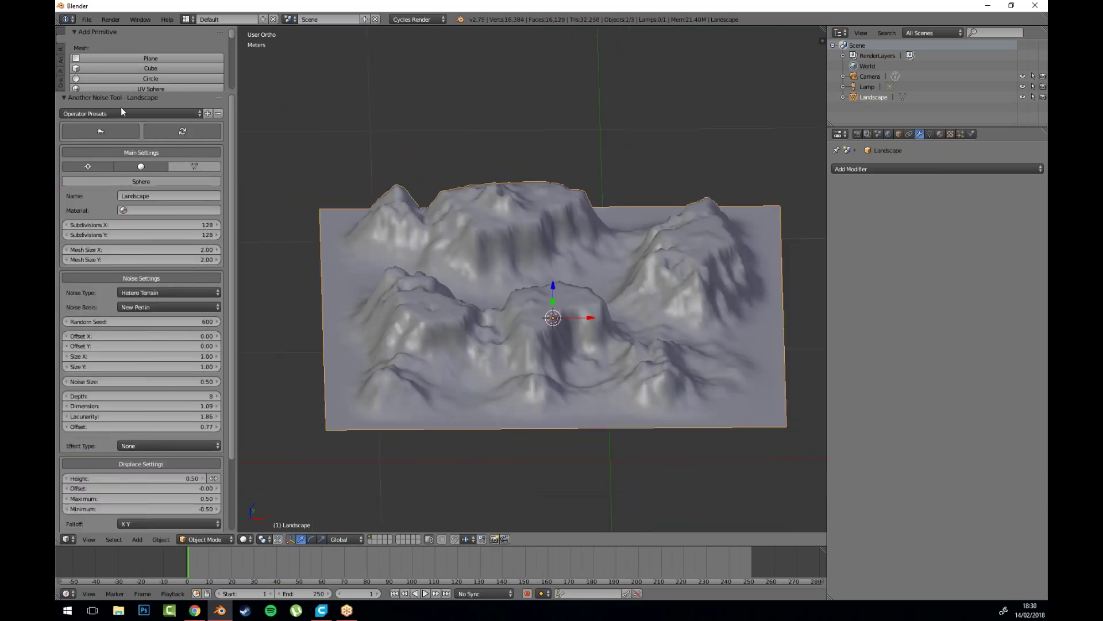
left_click(120, 110)
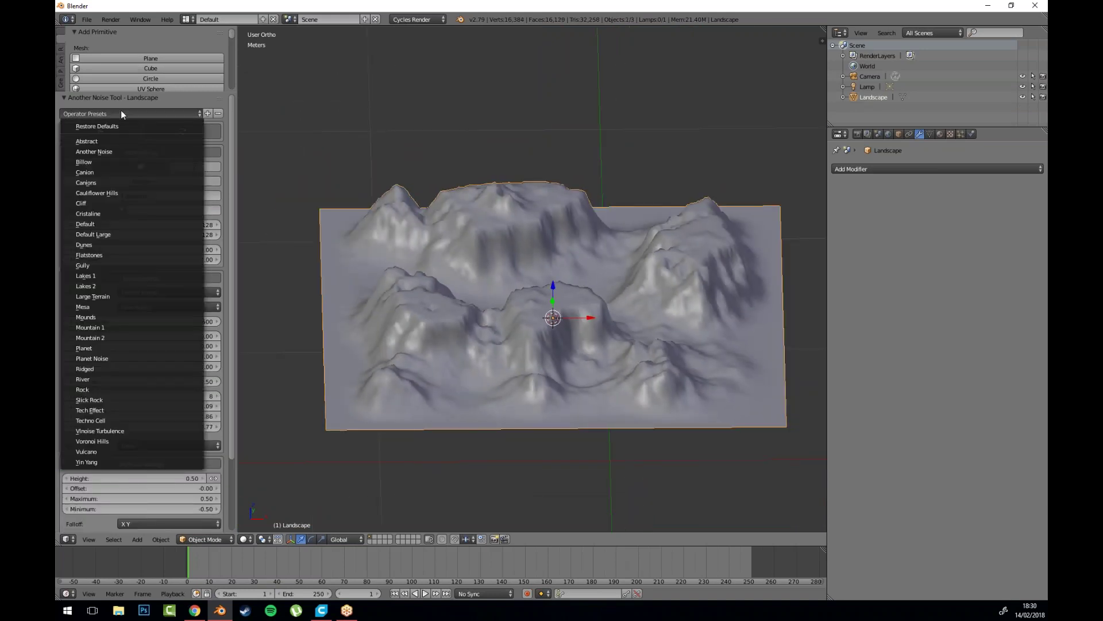
left_click(116, 391)
scroll(511, 331, "down", 6)
mouse_move(522, 330)
left_mouse_down()
mouse_move(685, 281)
mouse_move(466, 308)
mouse_move(578, 319)
mouse_move(586, 339)
mouse_move(604, 300)
mouse_move(569, 268)
mouse_move(540, 321)
left_mouse_up()
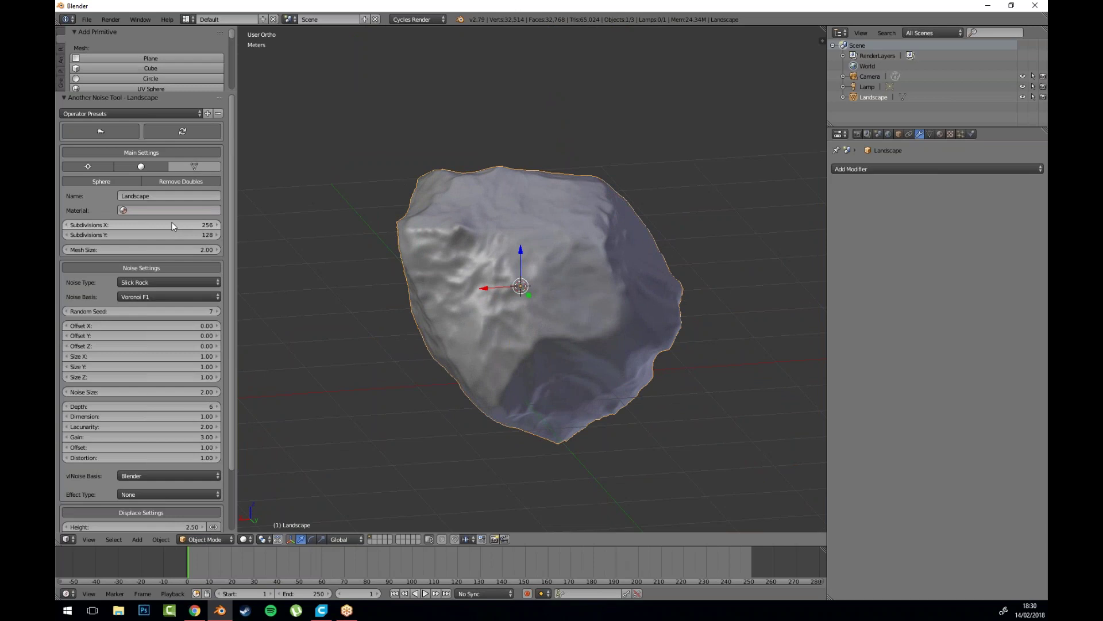
Step: Reduce the rock's Subdivisions X and Subdivisions Y to 40 each
left_click_drag(102, 225, 198, 225)
left_click(200, 224)
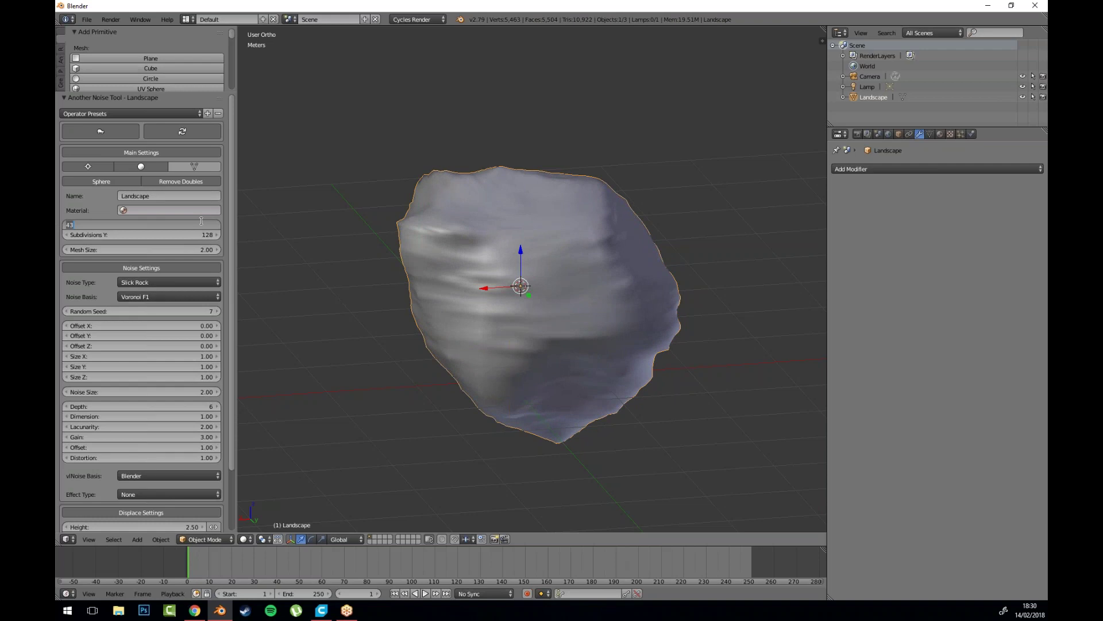
type("40")
key("Return")
left_click(201, 234)
type("40")
key("Return")
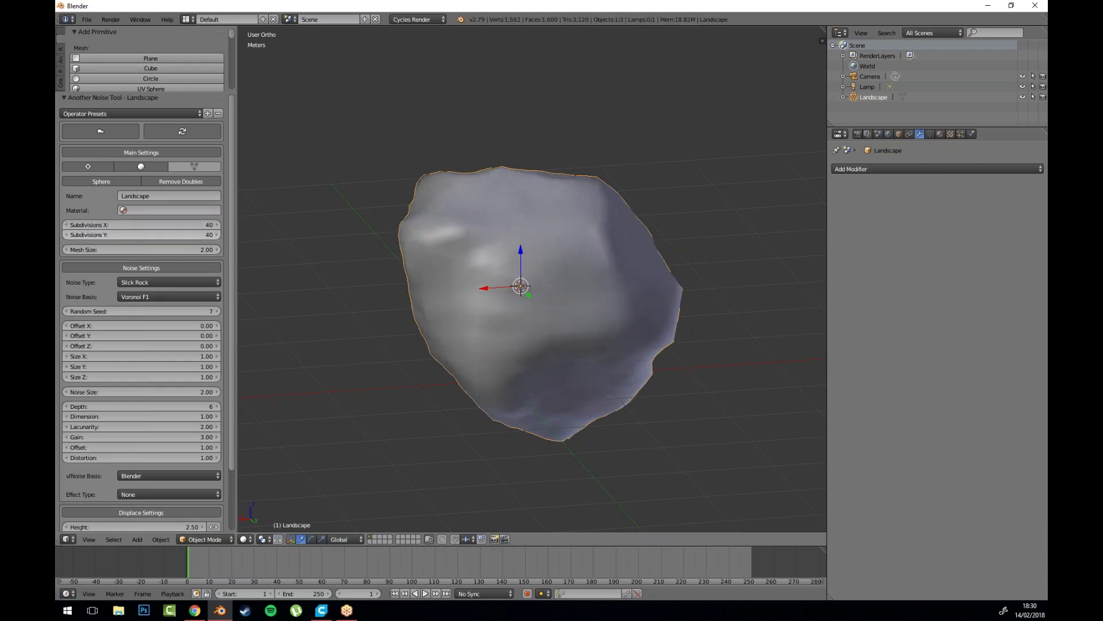
Step: Raise the rock's subdivisions to 169 in X and 296 in Y for finer surface detail
left_click_drag(681, 260, 432, 243)
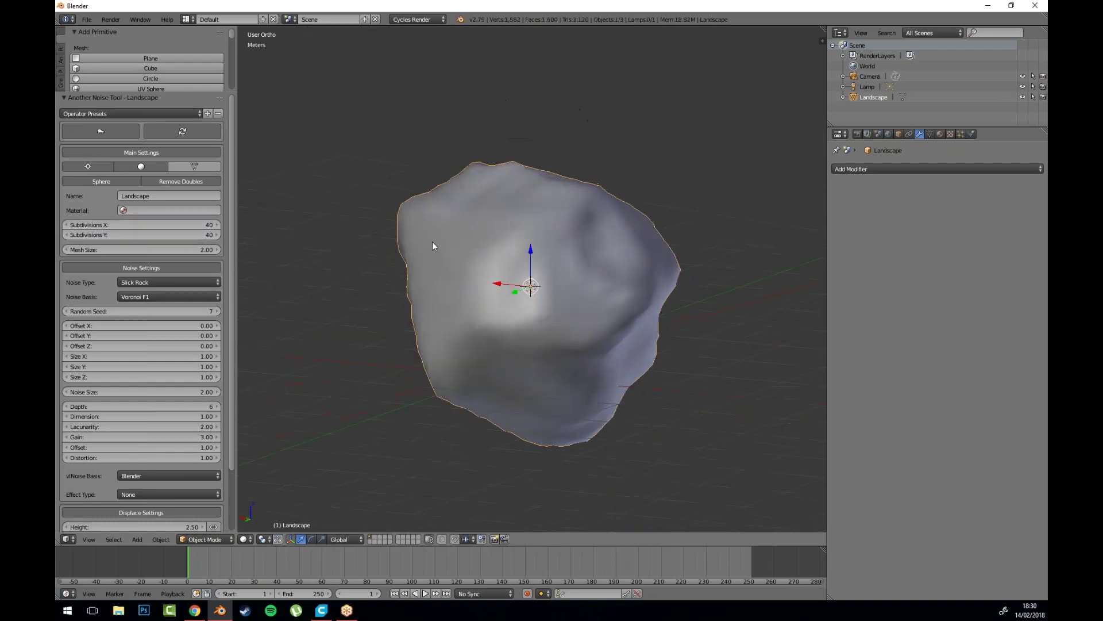
left_click_drag(115, 224, 261, 235)
left_click_drag(96, 225, 120, 225)
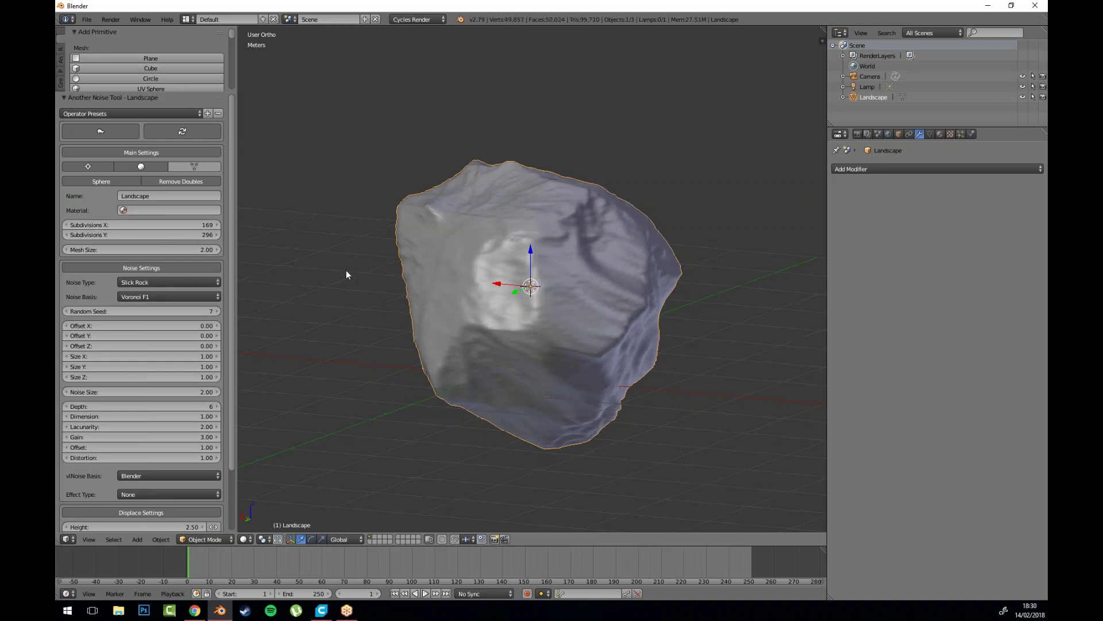
Step: Apply the Mountain 1 operator preset to the landscape
left_click(141, 113)
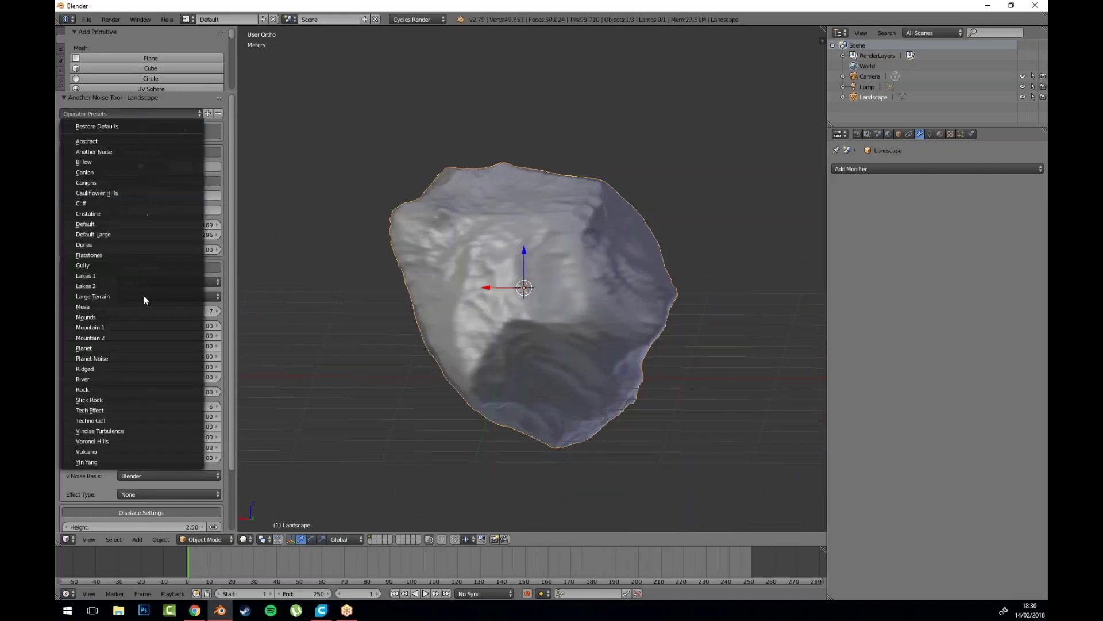
left_click(143, 327)
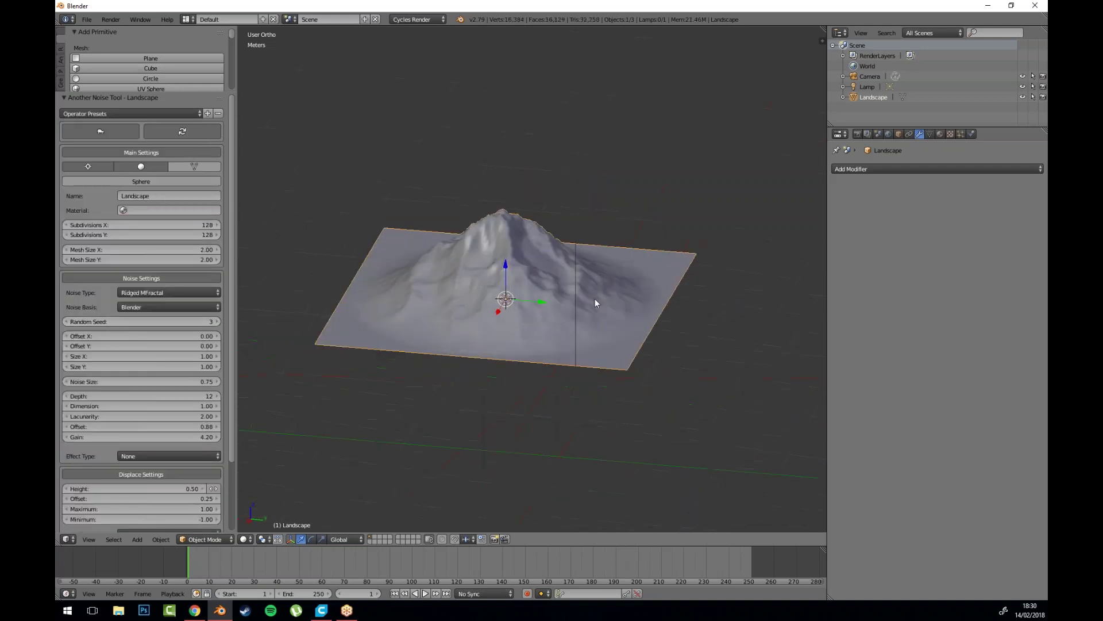
Step: Apply the Vulcano operator preset to the landscape and look through its noise and displace settings
left_click(109, 111)
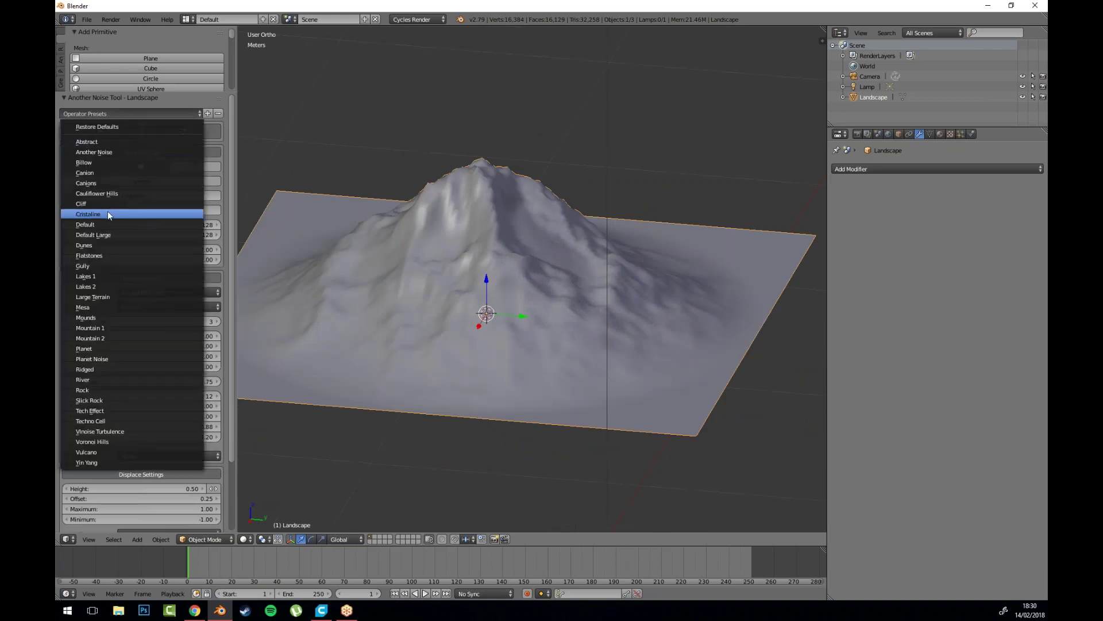
left_click(111, 451)
left_click_drag(401, 336, 459, 271)
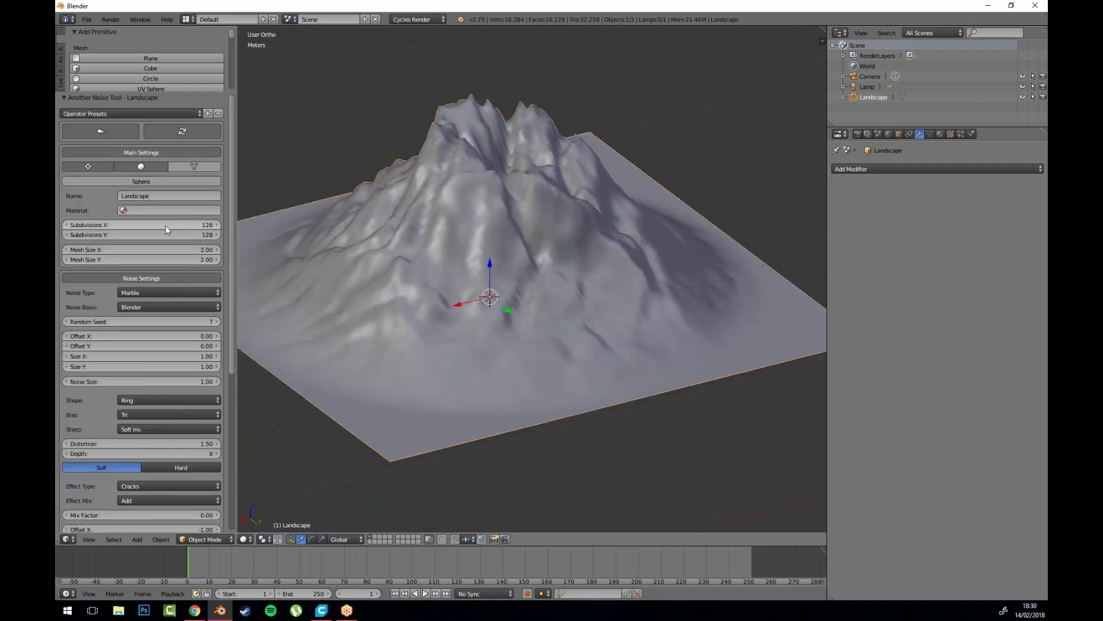
scroll(160, 231, "down", 6)
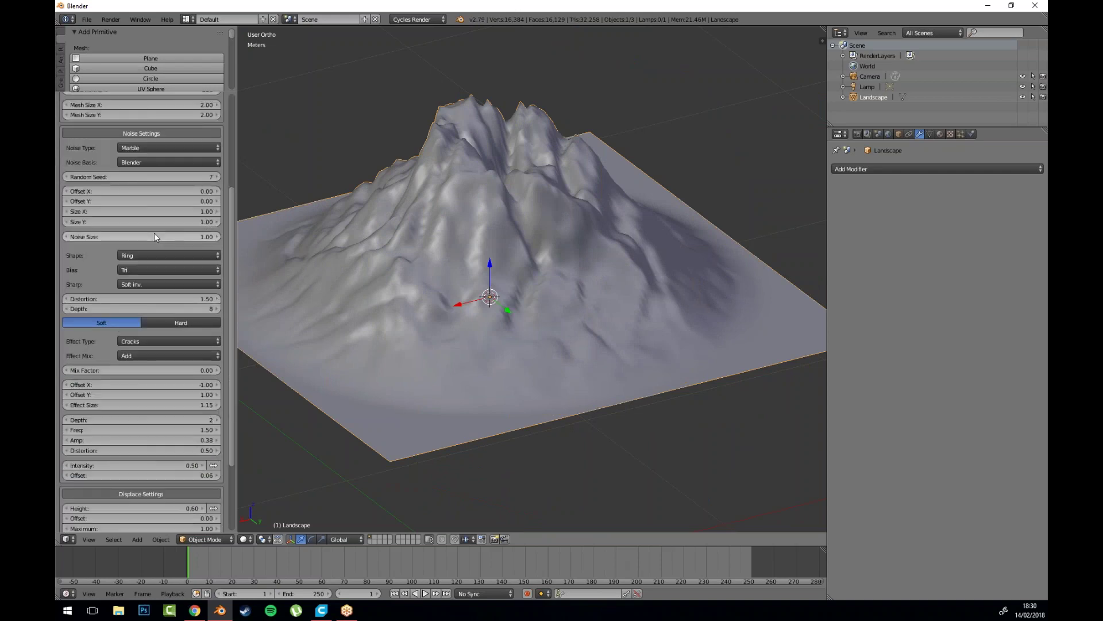
scroll(154, 233, "down", 1)
scroll(166, 301, "down", 1)
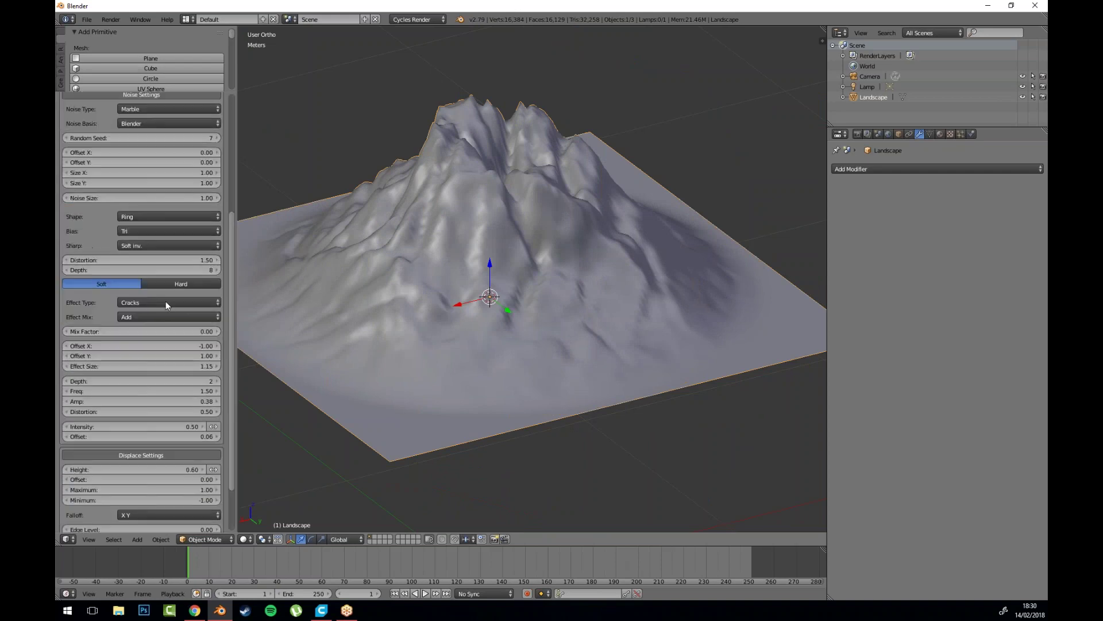
scroll(166, 301, "up", 8)
Step: Change the landscape's operator preset to Planet and inspect the resulting sphere from several sides
left_click(136, 113)
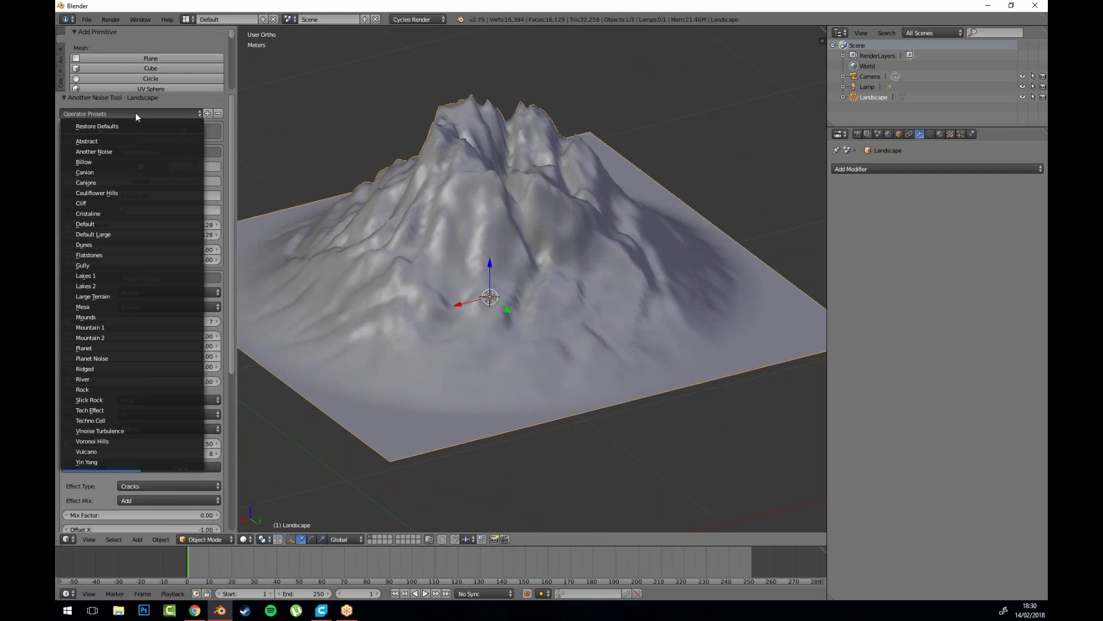
left_click(125, 350)
scroll(525, 228, "down", 7)
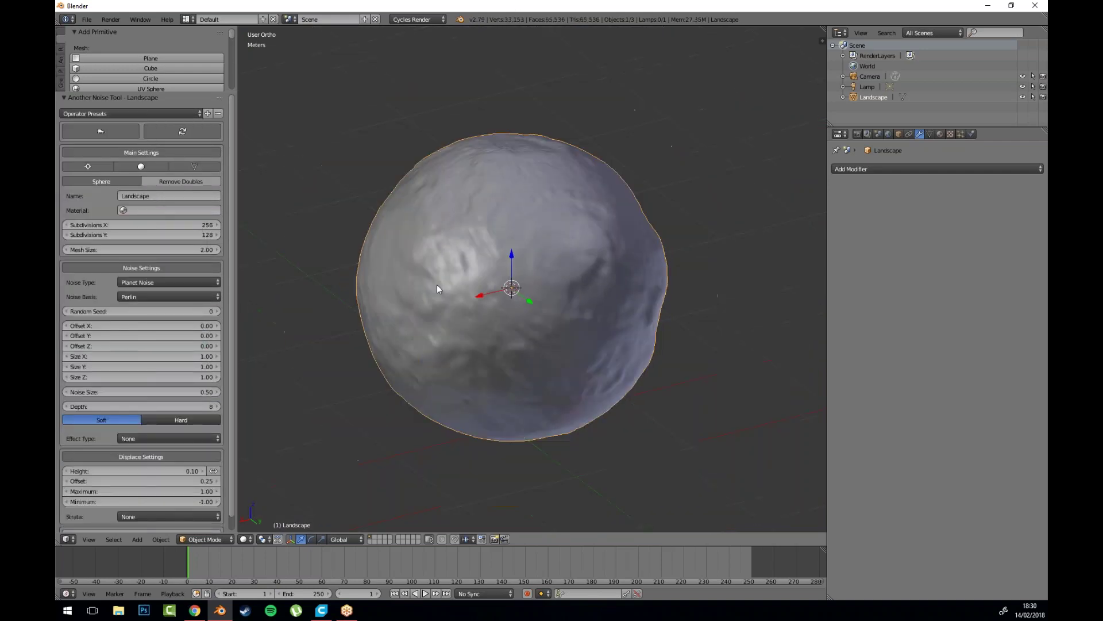
left_click_drag(467, 308, 603, 313)
scroll(603, 312, "up", 1)
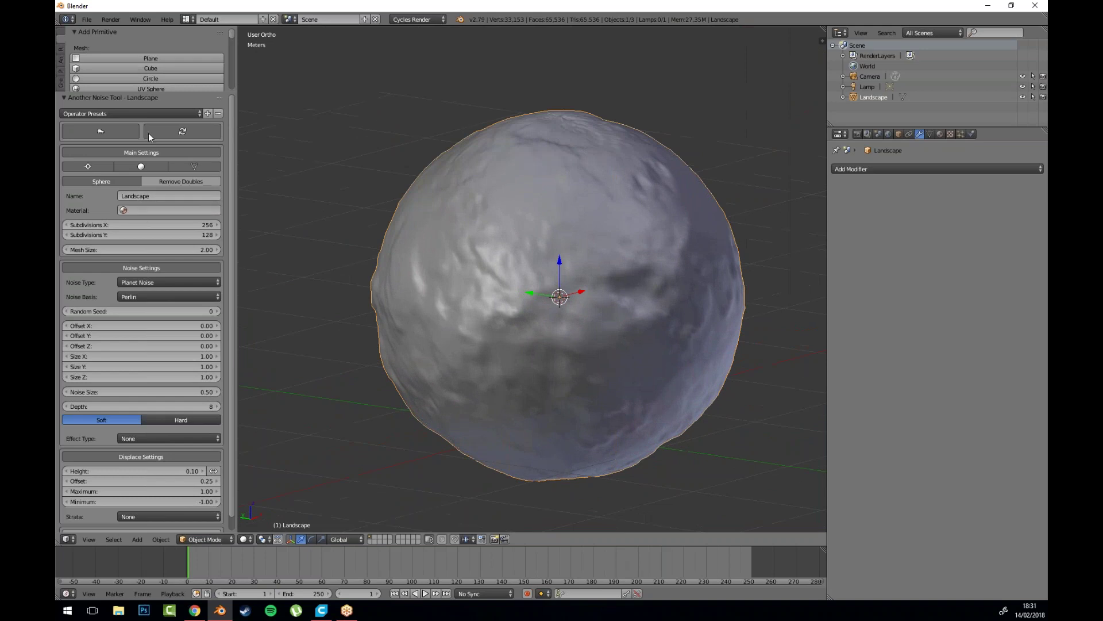
Step: Change the landscape's operator preset to Dunes and then to Mesa
left_click(141, 115)
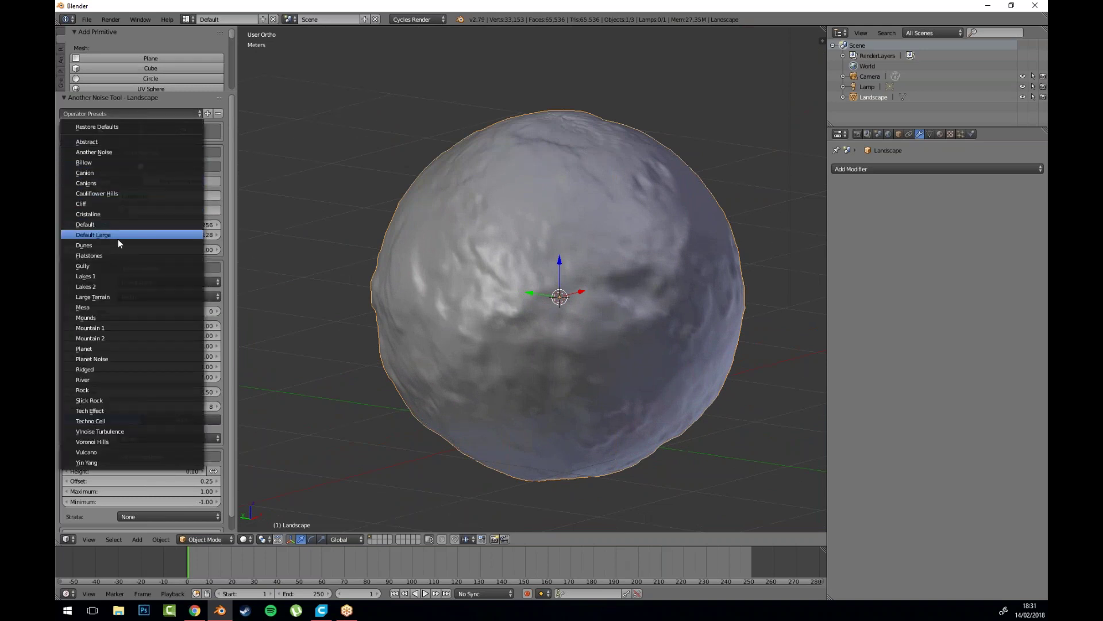
left_click(116, 255)
left_click_drag(560, 295, 687, 304)
scroll(582, 329, "up", 3)
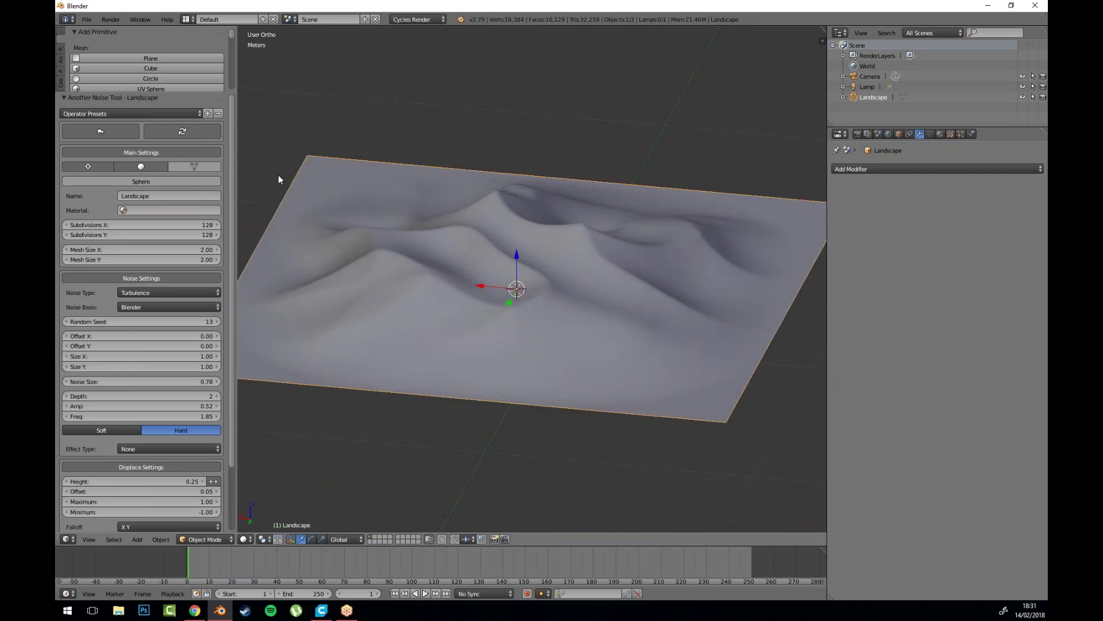
left_click(132, 113)
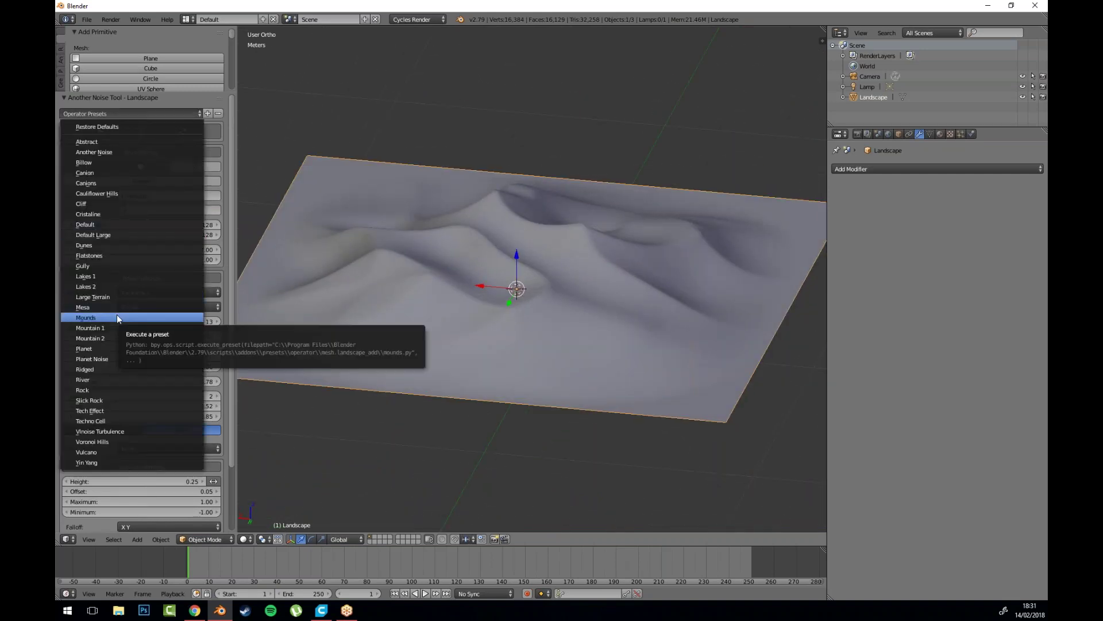
left_click(101, 306)
left_click_drag(412, 270, 471, 253)
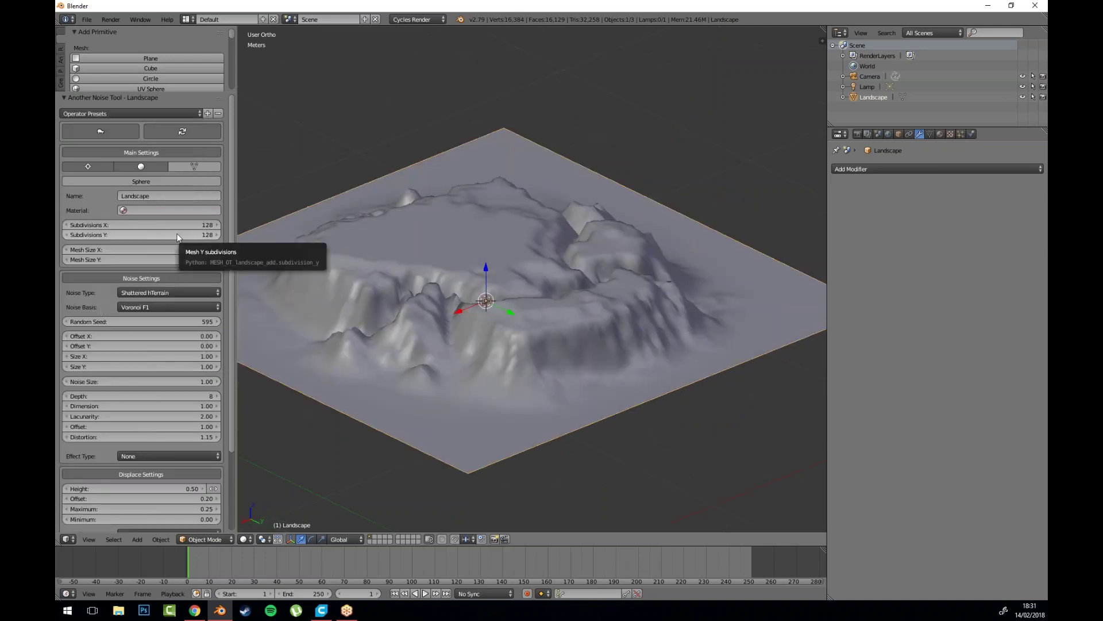
Step: Apply the Lakes 1 operator preset and inspect the terrain together with its water plane
left_click(143, 113)
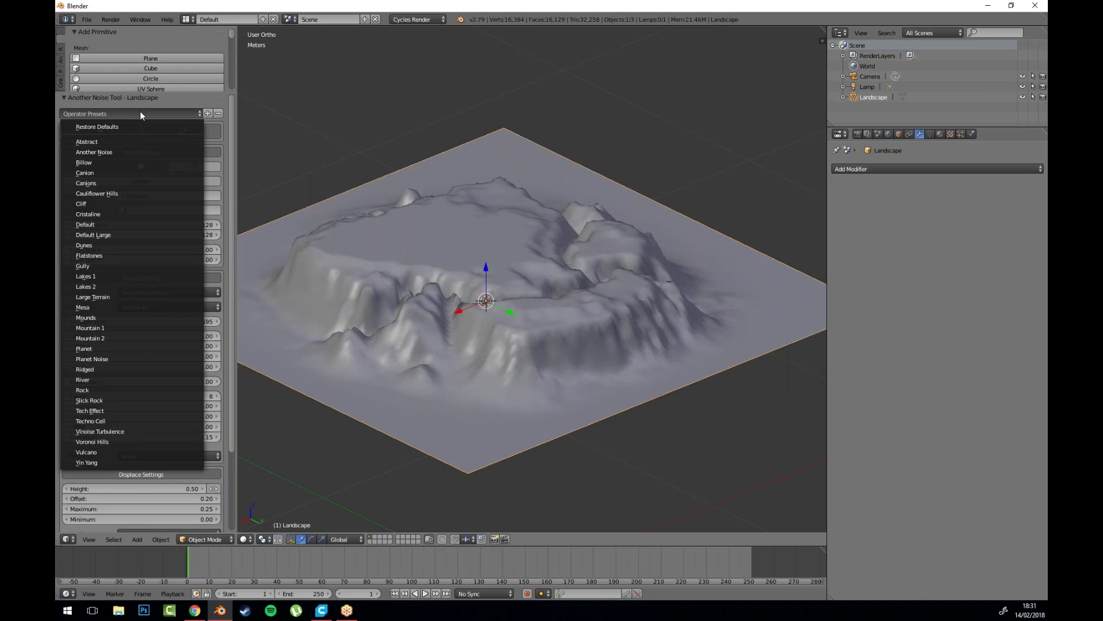
left_click(105, 277)
left_click_drag(617, 323, 550, 314)
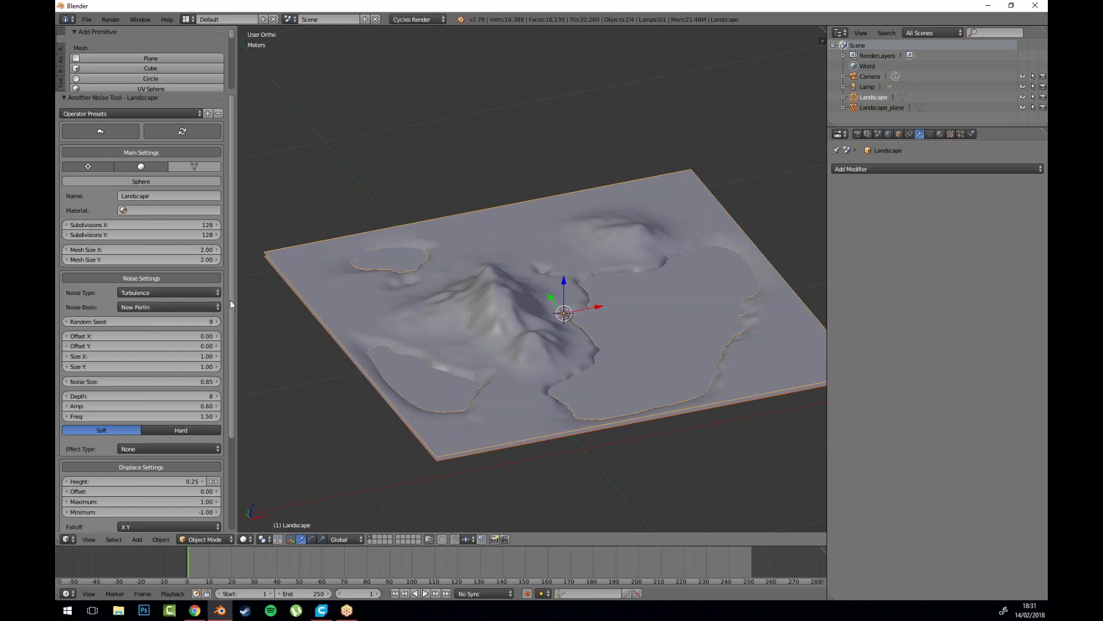
left_click_drag(584, 310, 605, 297)
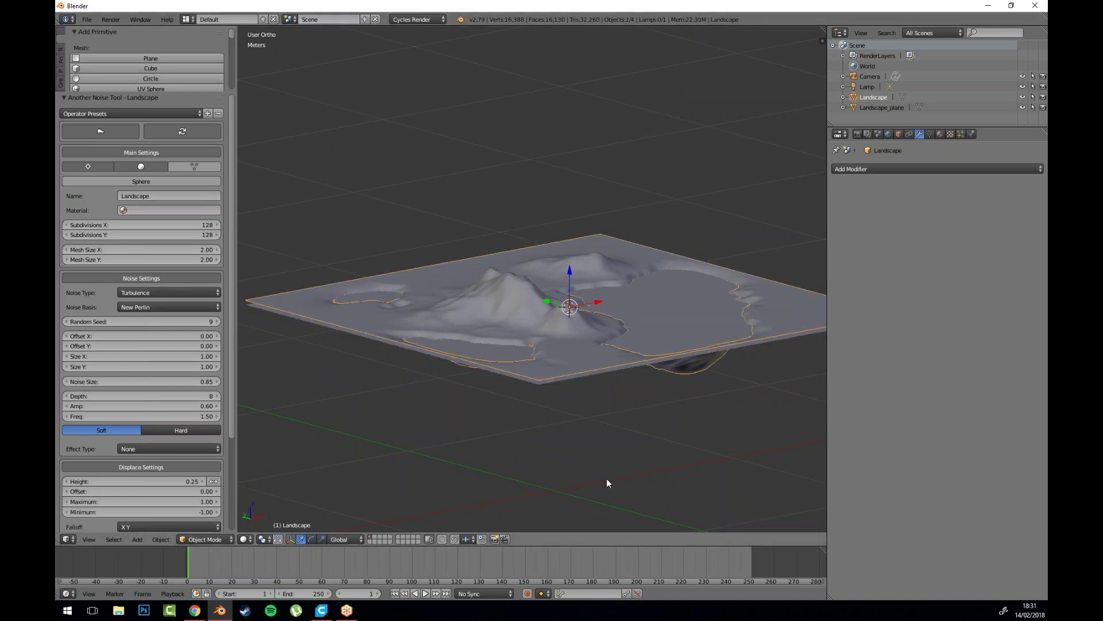
Step: Flatten the lake terrain by scaling it along the global Z axis to about 0.24
key("s")
key("z")
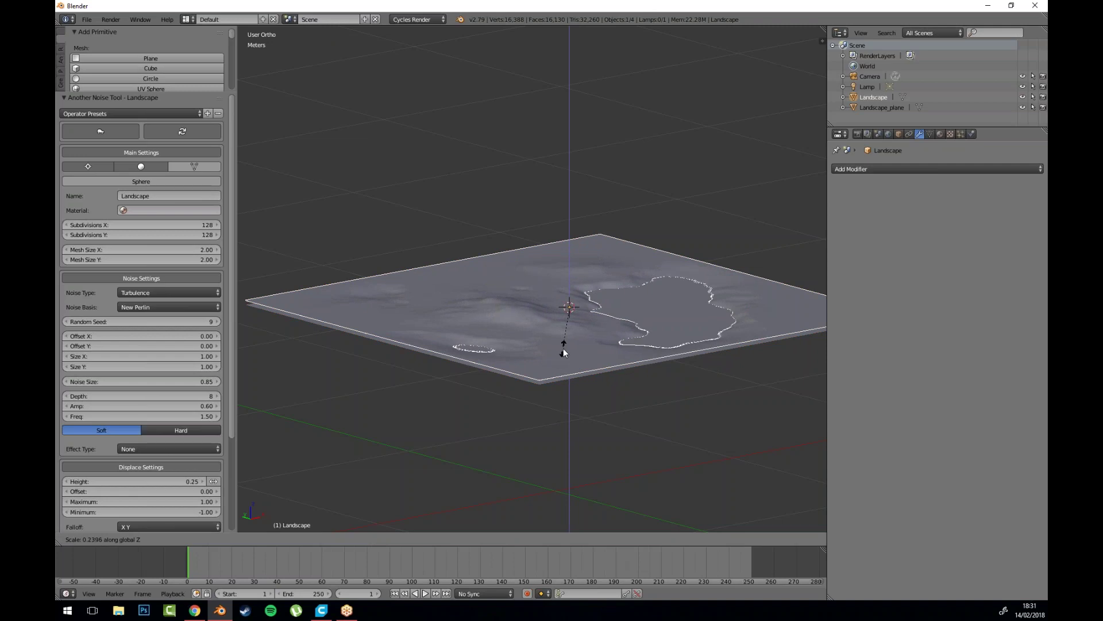
left_click(563, 354)
left_click_drag(546, 350, 546, 302)
Step: Reselect the terrain and exaggerate its relief by scaling it 4.297 along the global Z axis
key("a")
scroll(551, 306, "up", 3)
right_click(563, 321)
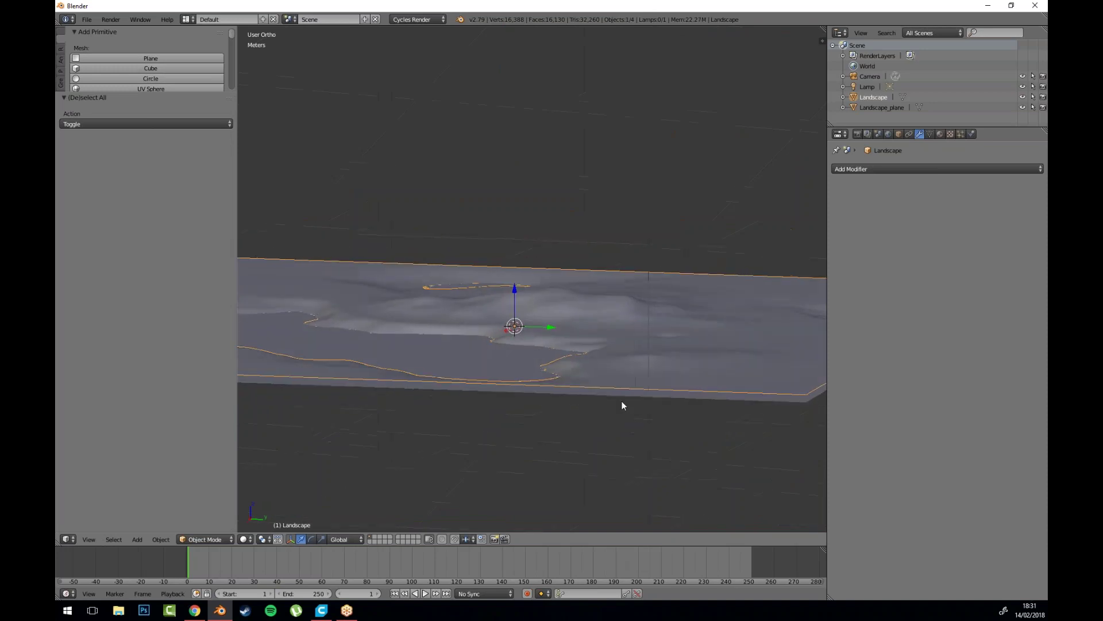
key("s")
key("z")
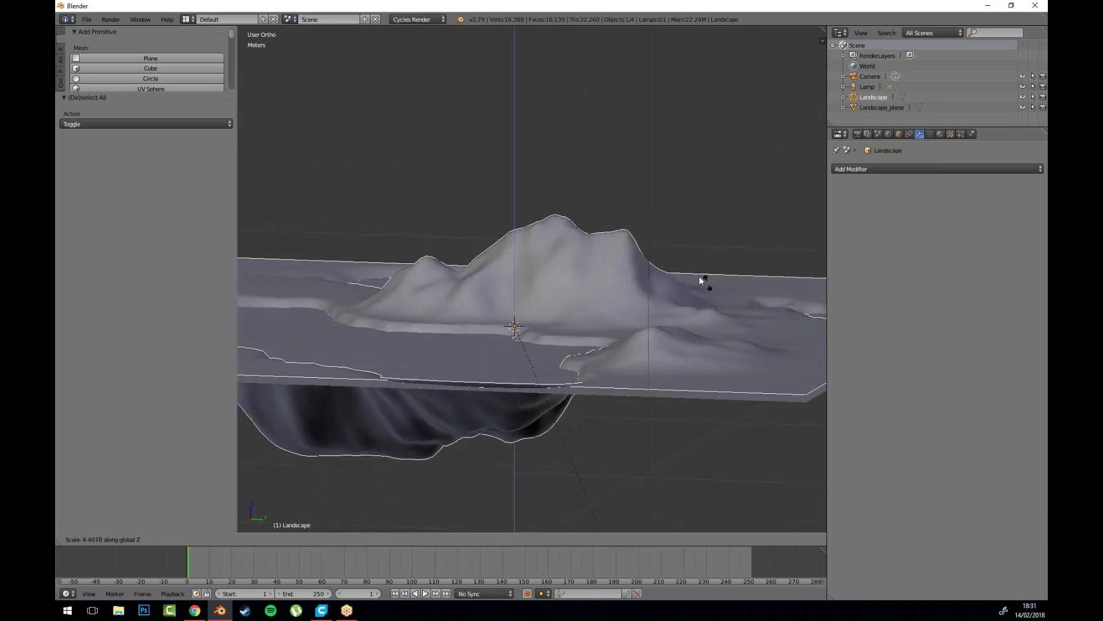
left_click(697, 276)
left_click_drag(513, 188, 656, 273)
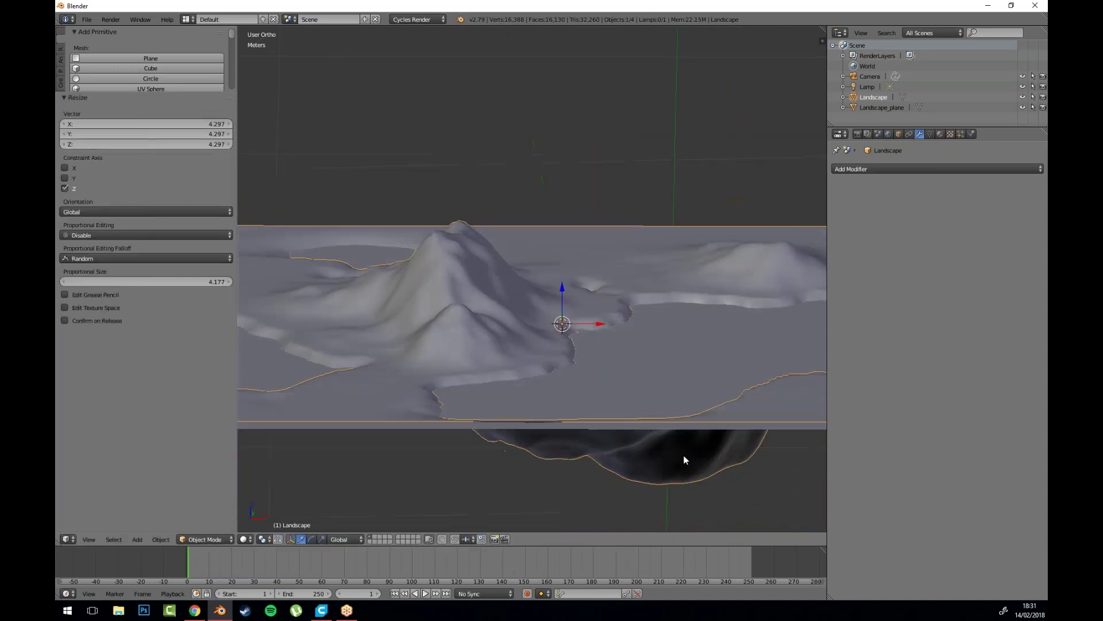
Step: Scale the terrain along the global Z axis to about 0.26 and reselect the landscape
key("s")
key("z")
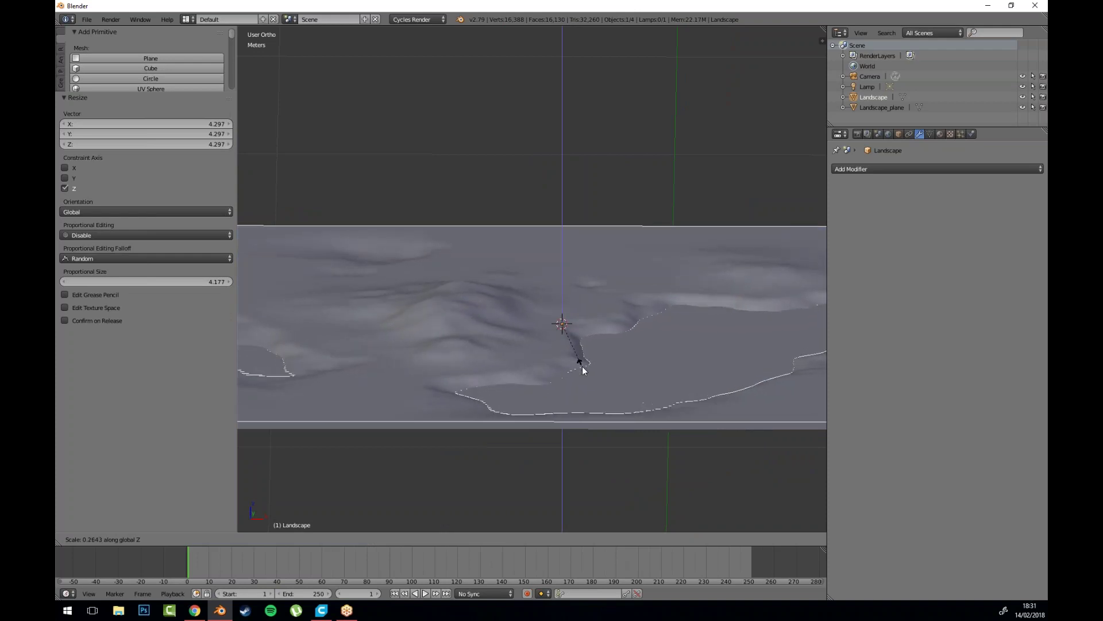
left_click(582, 370)
left_click_drag(632, 347, 543, 302)
key("a")
right_click(543, 301)
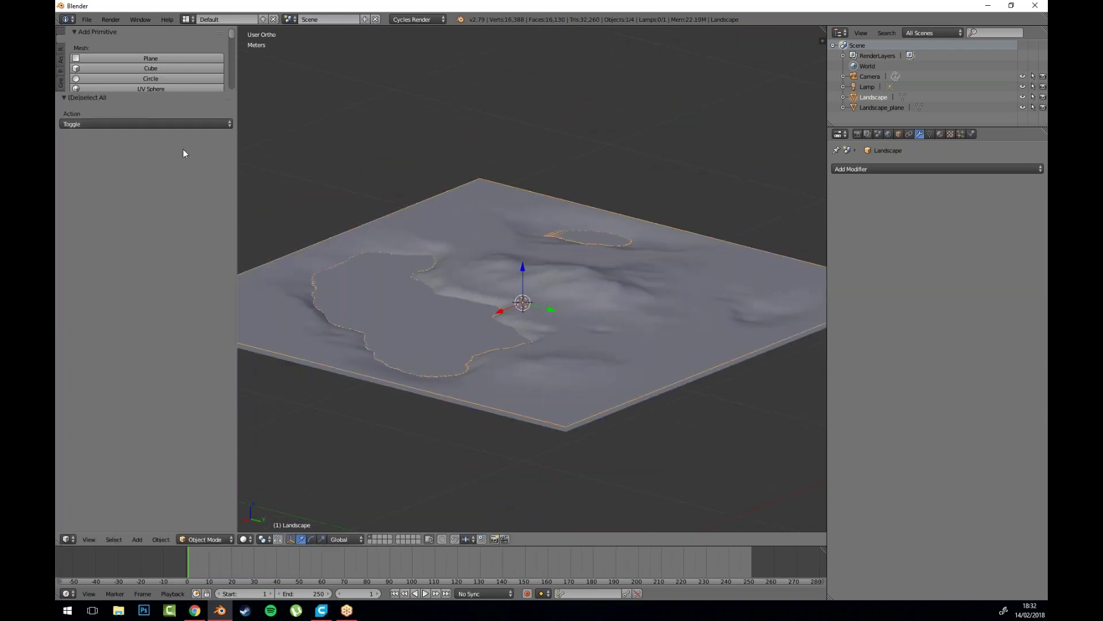
Step: Enlarge the Add Primitive area of the tool shelf to show the Landscape creation entry, and inspect the terrain
left_click_drag(192, 93, 200, 409)
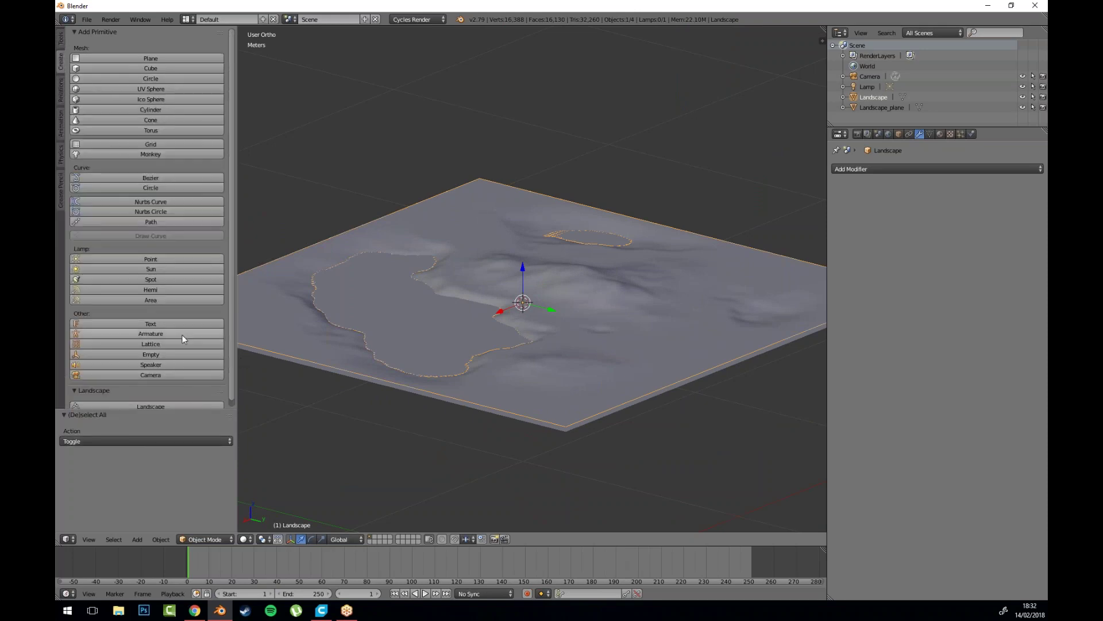
scroll(161, 333, "down", 1)
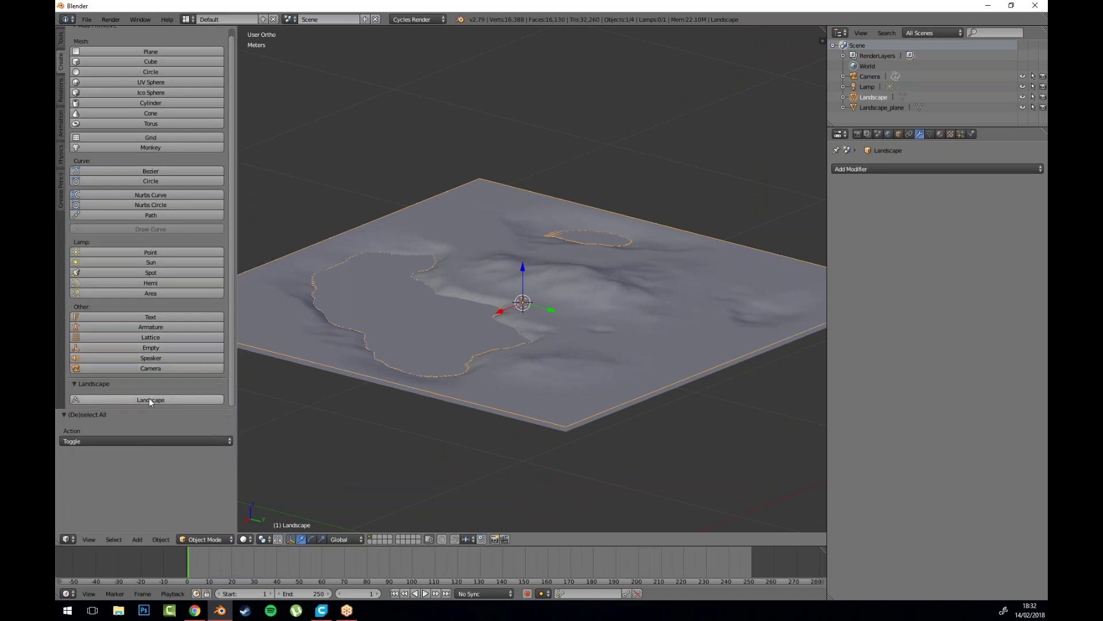
left_click_drag(445, 280, 506, 281)
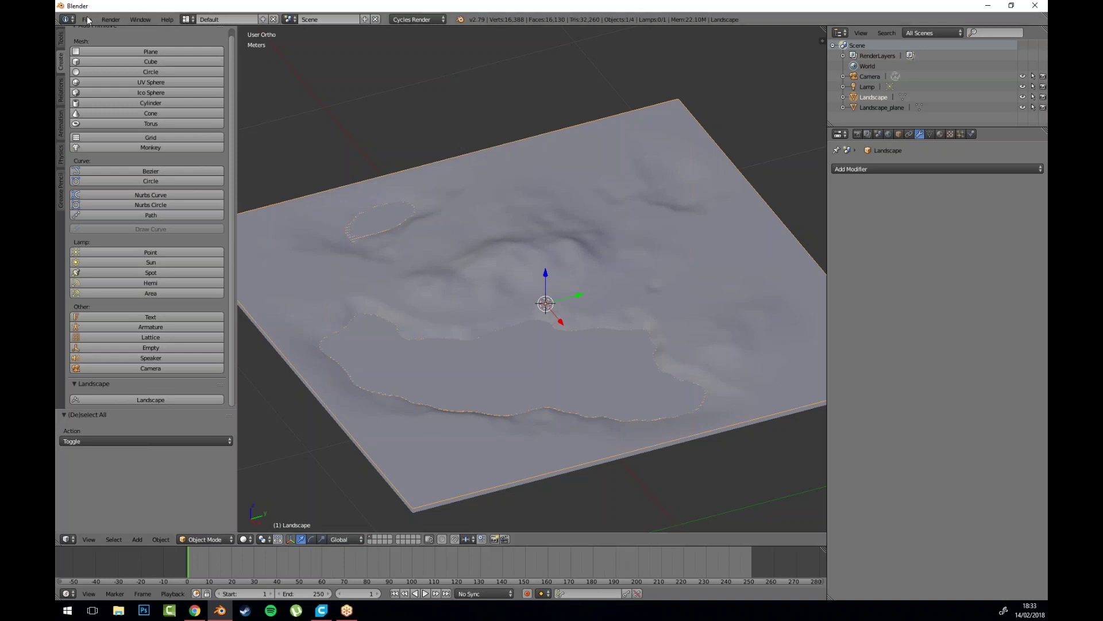
Step: Start a new scene by reloading the start-up file
left_click(60, 38)
left_click(87, 19)
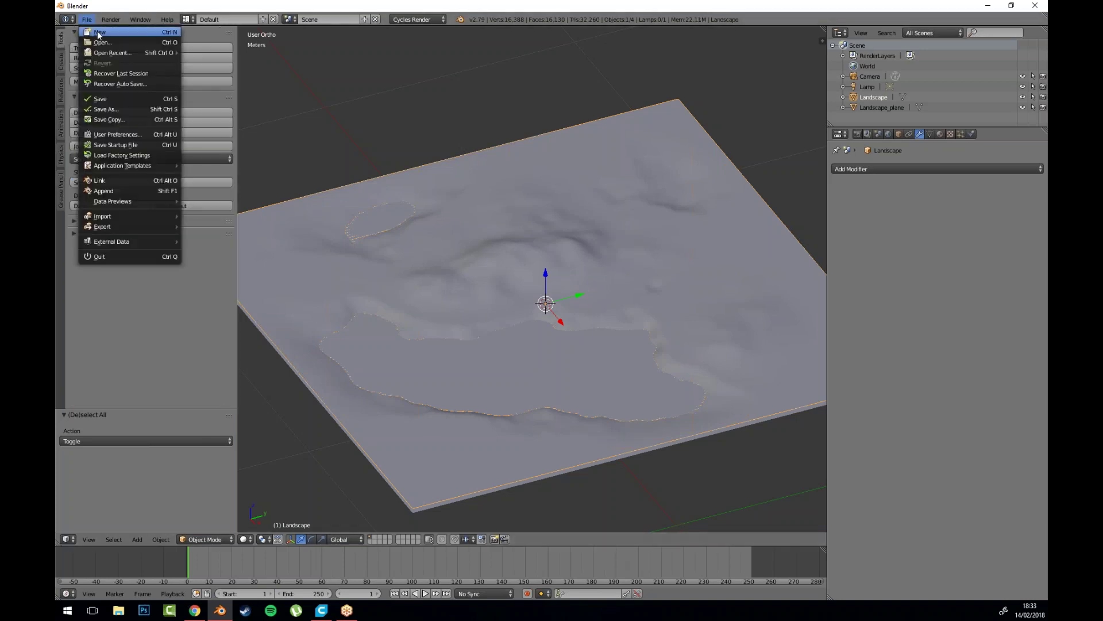
left_click(99, 34)
left_click(99, 40)
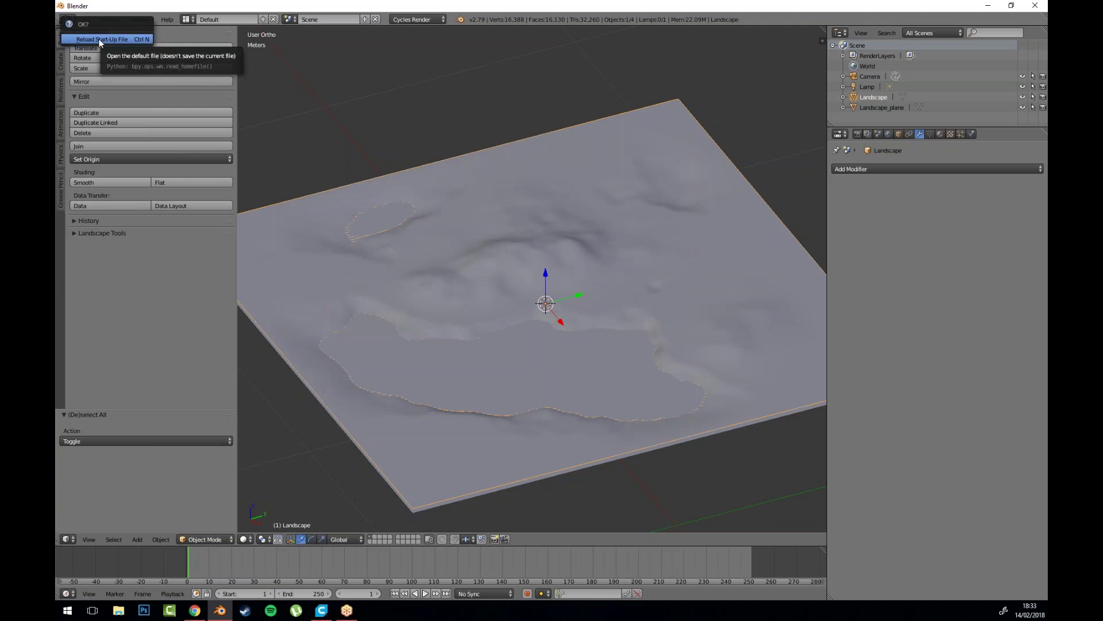
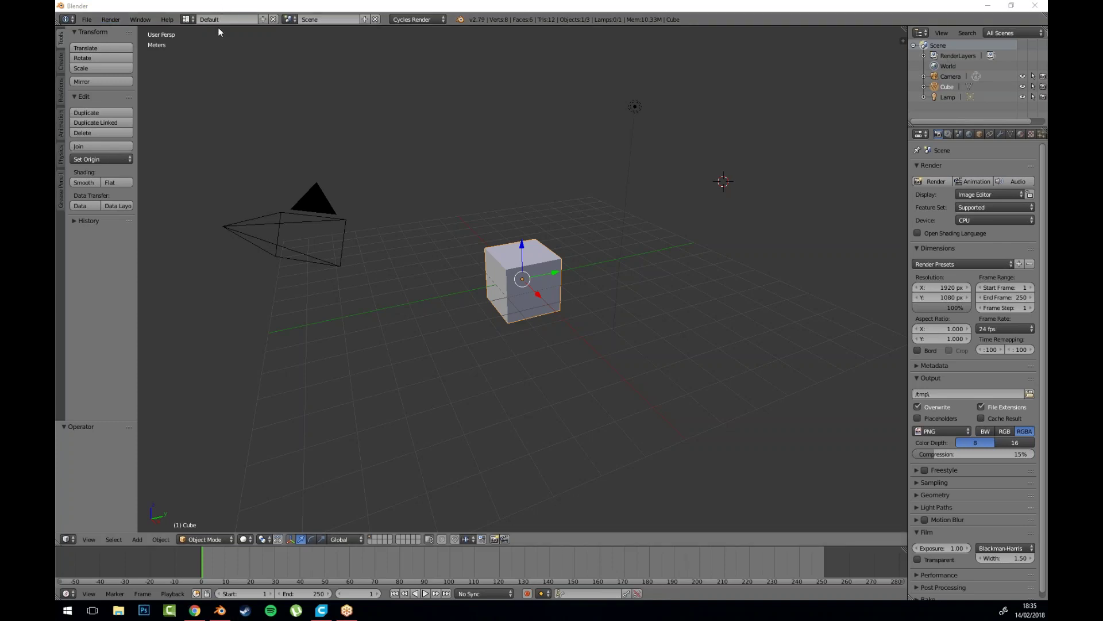
Step: Switch to Chrome, search for "blendswap" in a new tab, open the Blend Swap site and accept its cookie notice
left_click(195, 610)
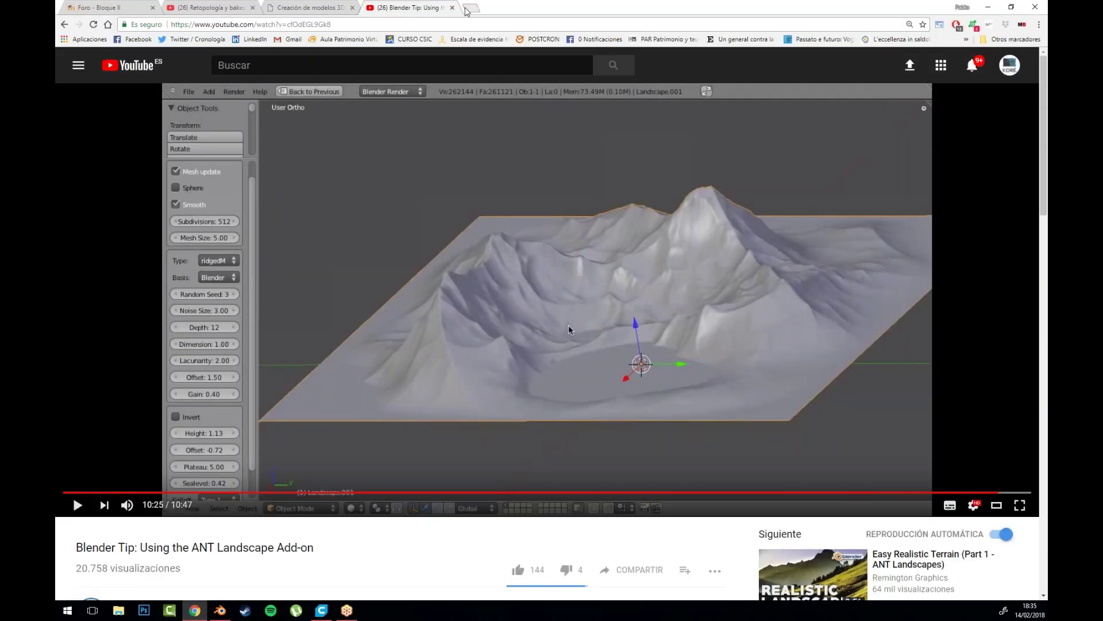
left_click(471, 8)
type("blendswap")
key("Return")
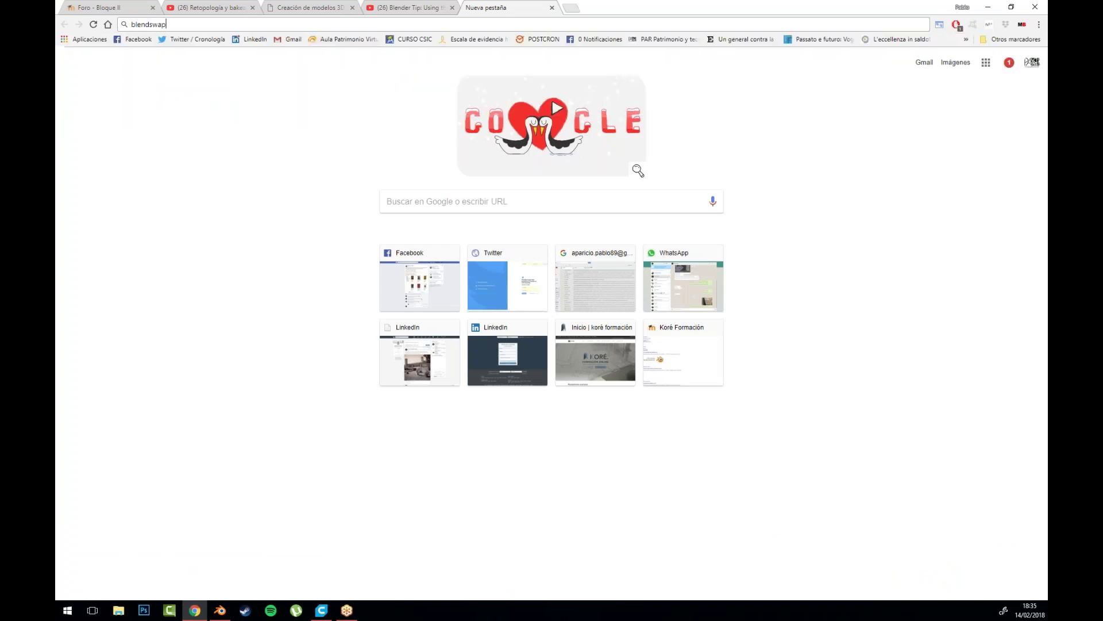
left_click(216, 143)
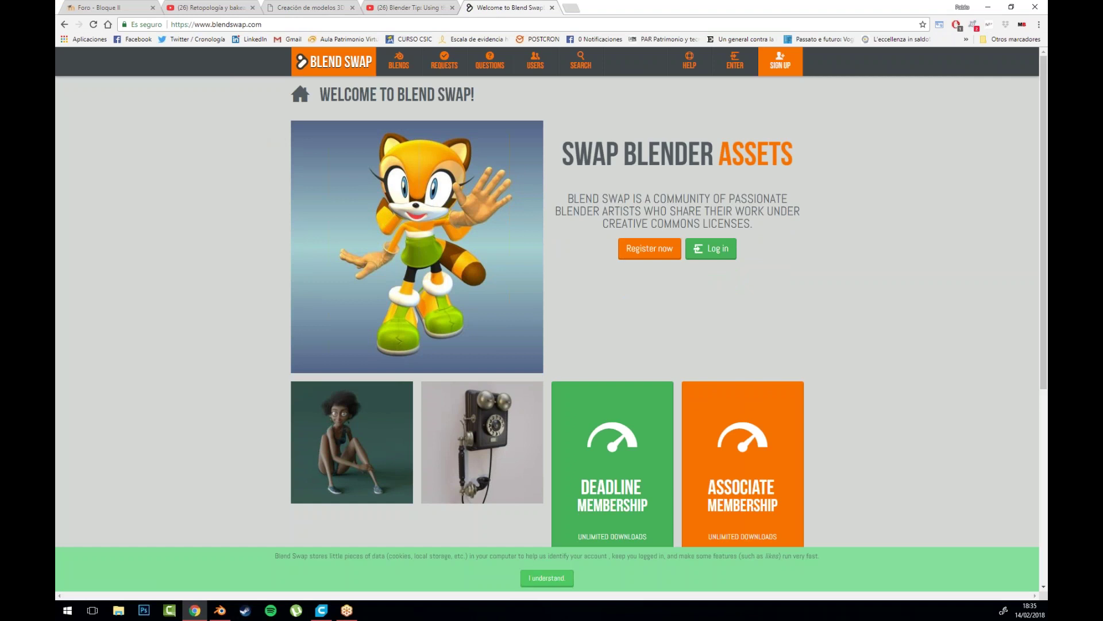
left_click(524, 576)
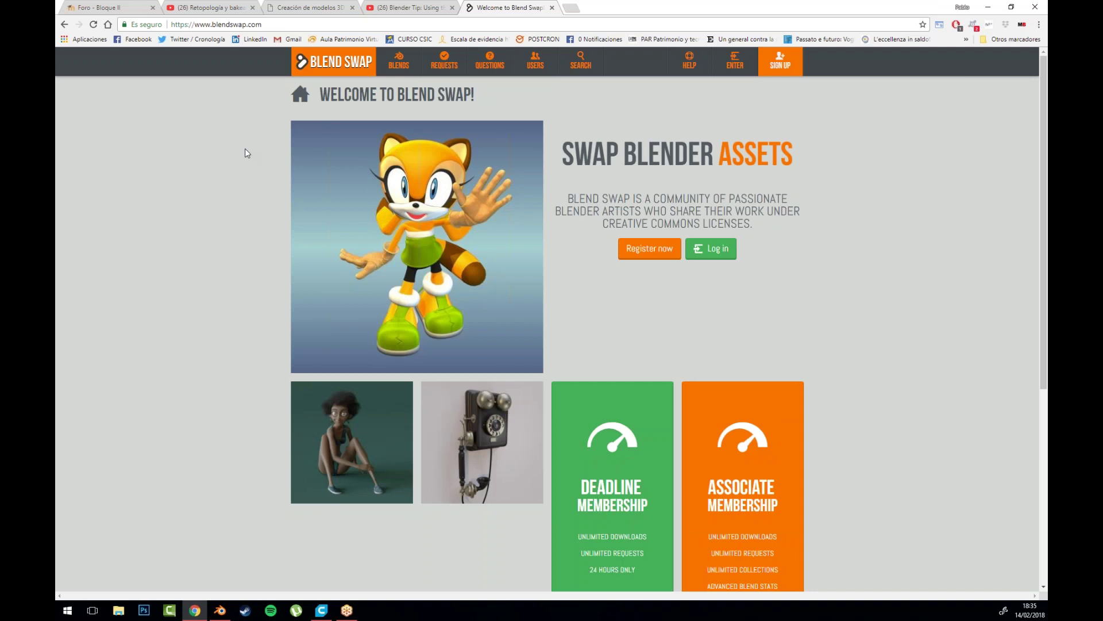
Step: Search Blend Swap's blends for "build"
mouse_move(583, 63)
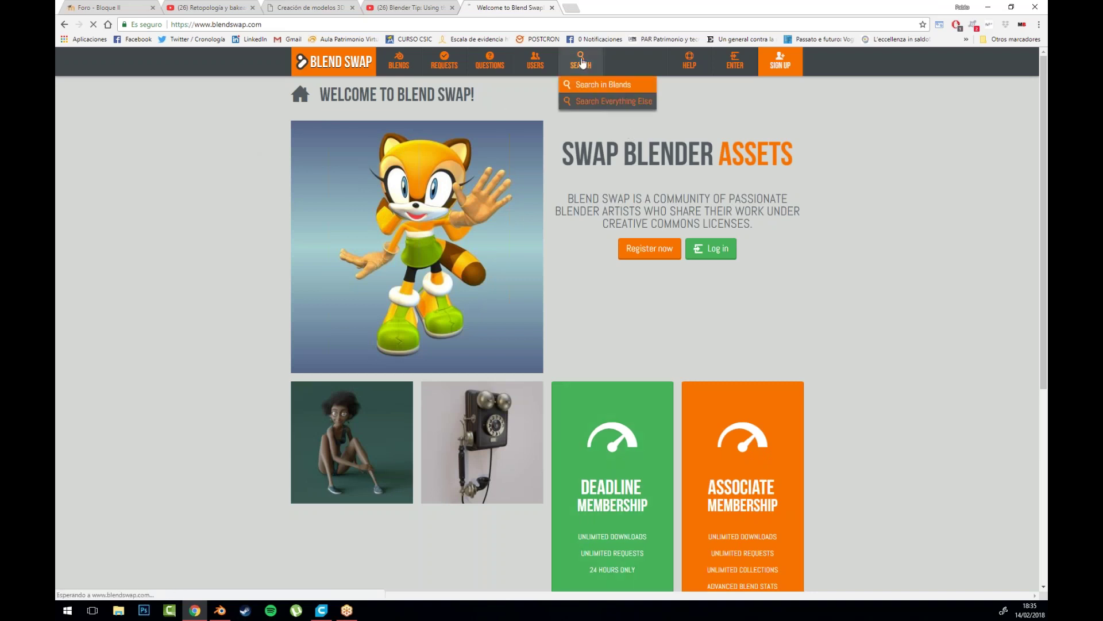
type("build")
key("Return")
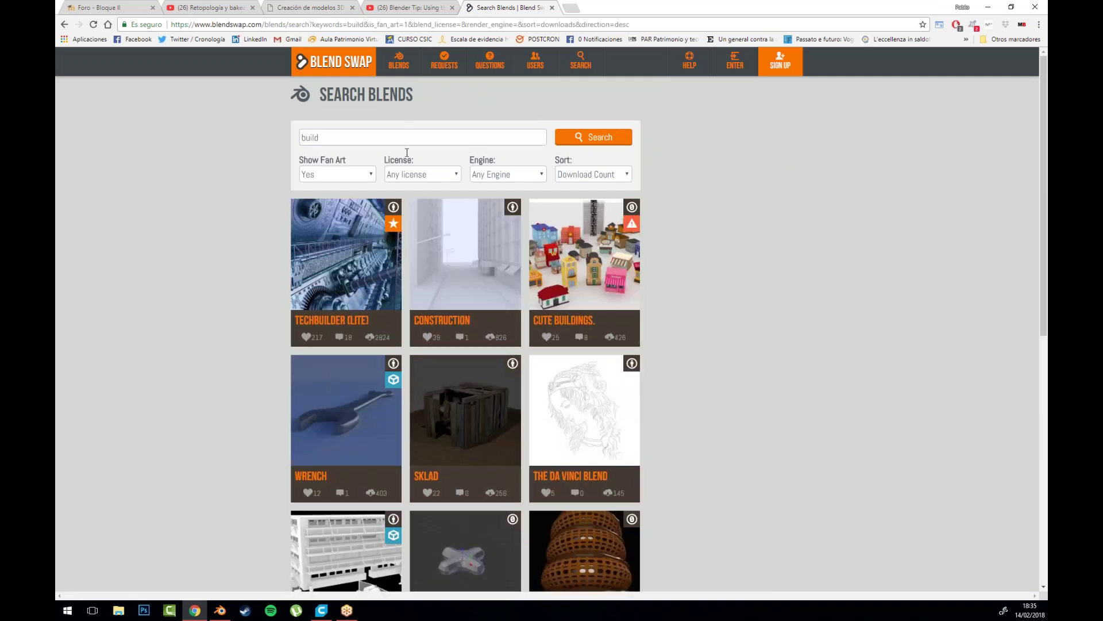
Step: Browse the blend results and open the Sklad model's page to examine its preview, licence and download conditions
scroll(793, 246, "down", 4)
scroll(750, 261, "up", 2)
left_click(458, 305)
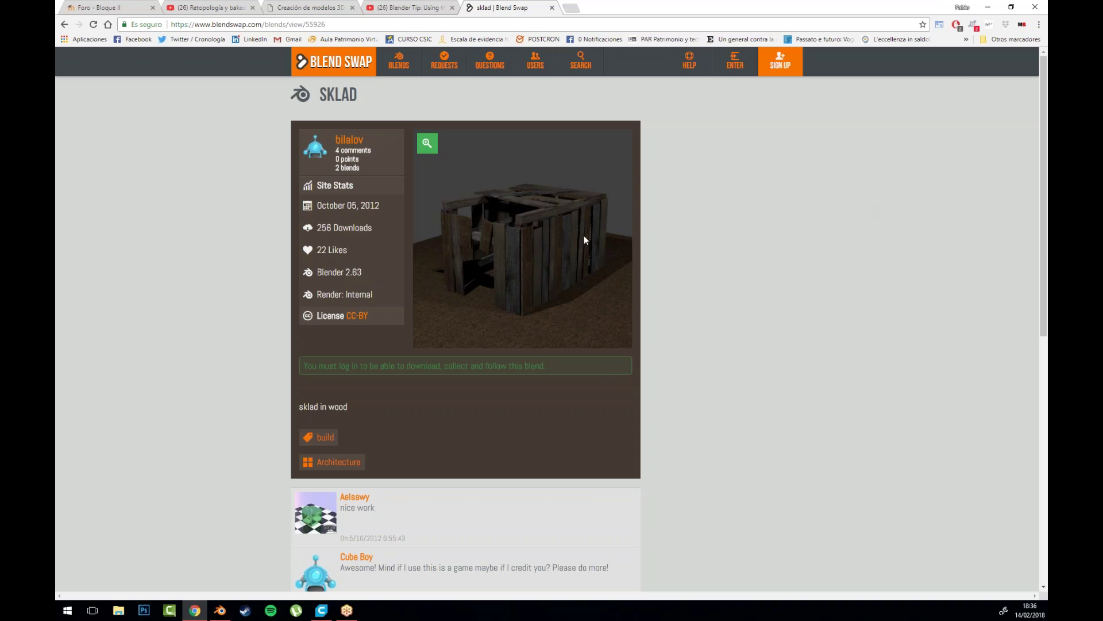
mouse_move(456, 193)
Step: Minimise the browser, switch to File Explorer and open the Escritorio folder
left_click(988, 7)
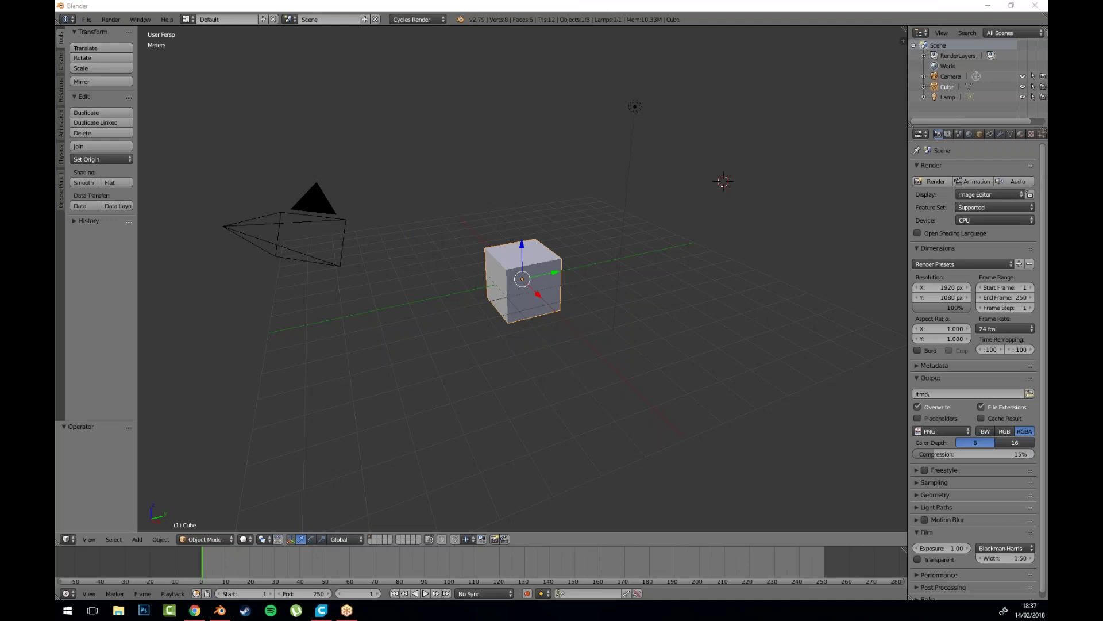
left_click(118, 610)
left_click(95, 118)
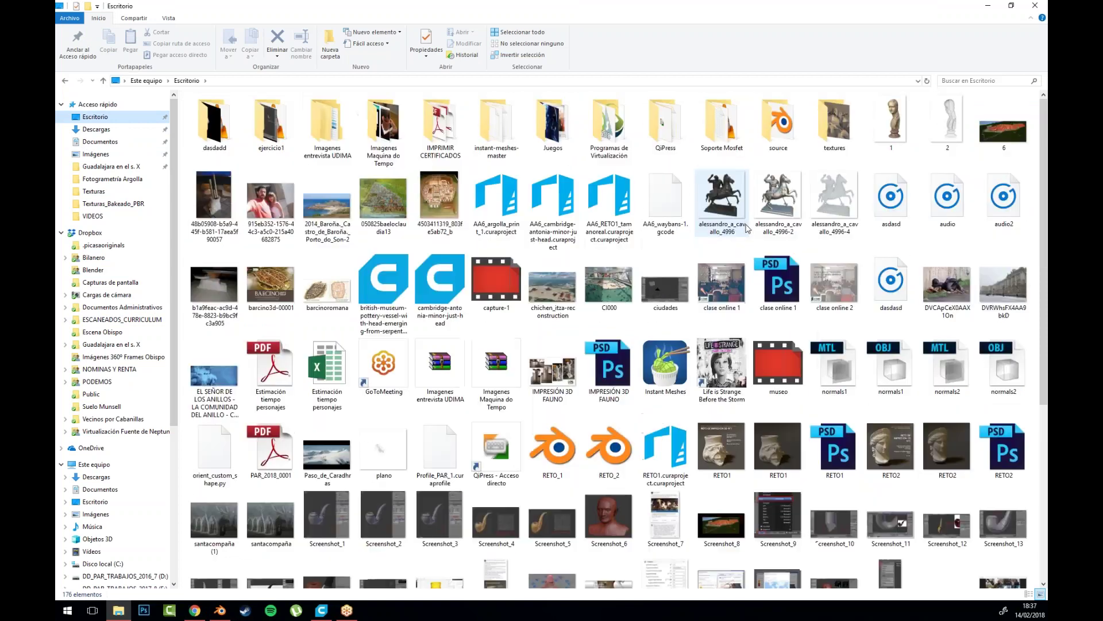
Step: Launch Instant Meshes from the Escritorio folder and maximise its window
double_click(665, 298)
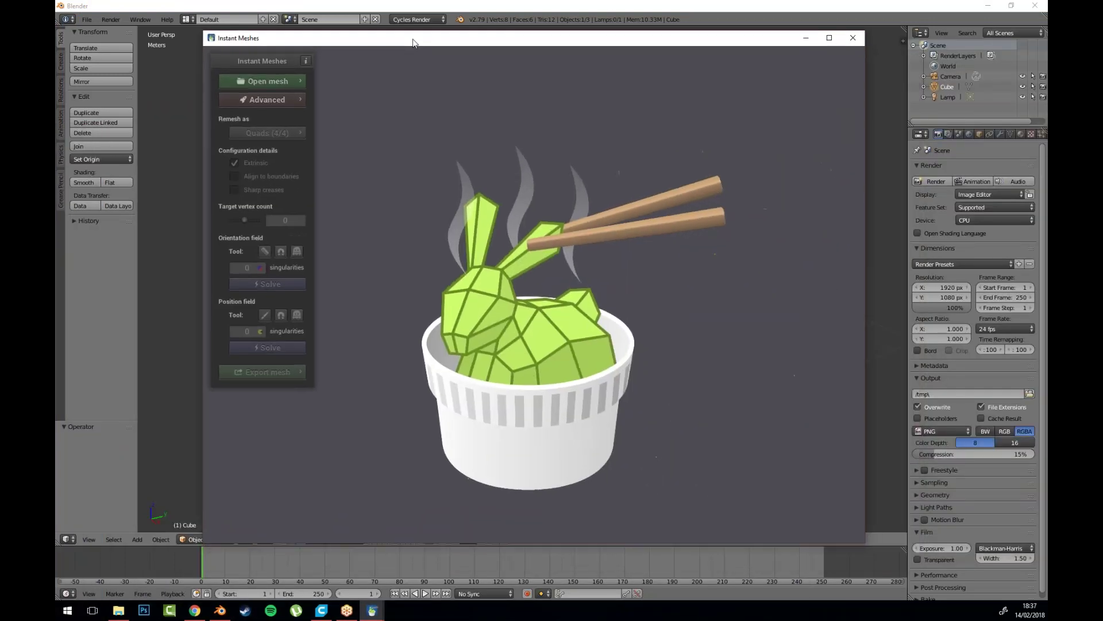
double_click(413, 40)
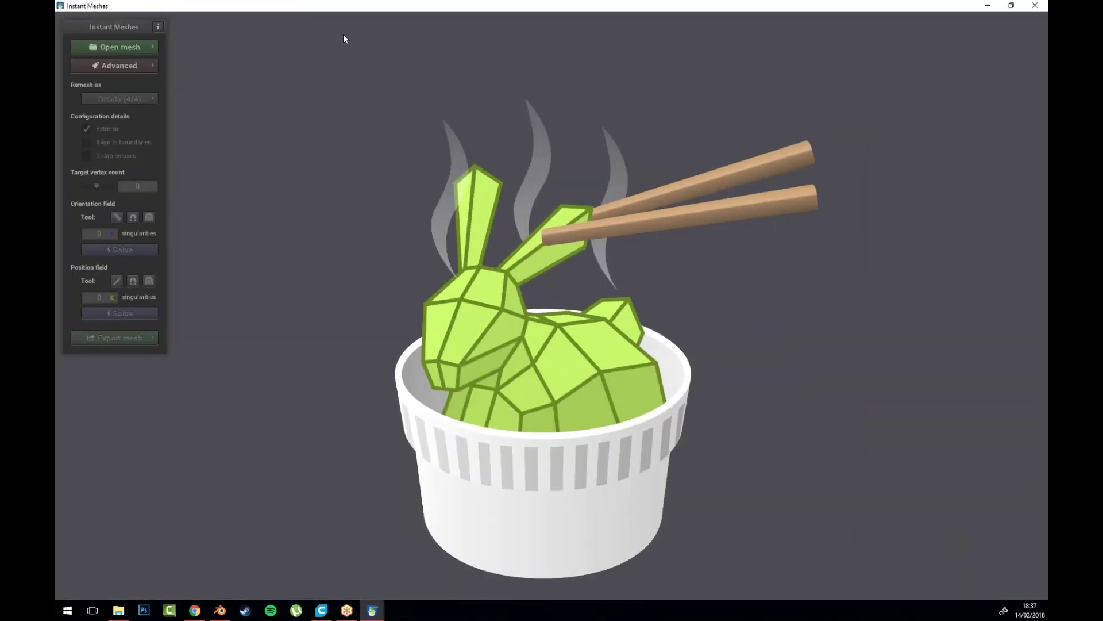
left_click(511, 8)
Step: Load the "Fotogrametría Argolla red" OBJ mesh from the Fotogrametría Argolla folder
left_click(126, 50)
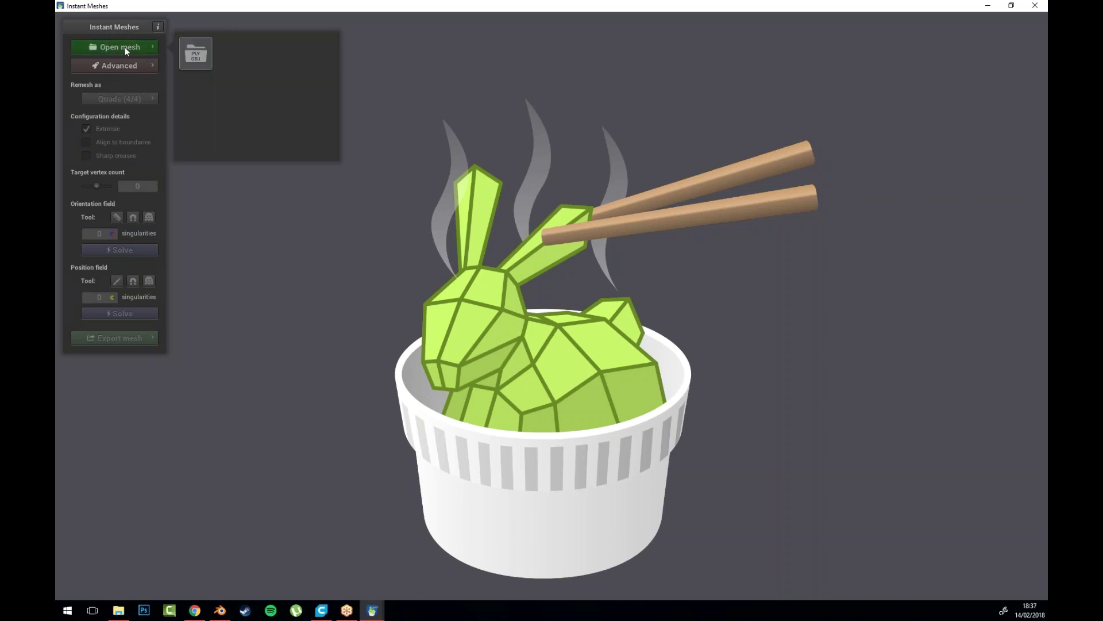
left_click(202, 53)
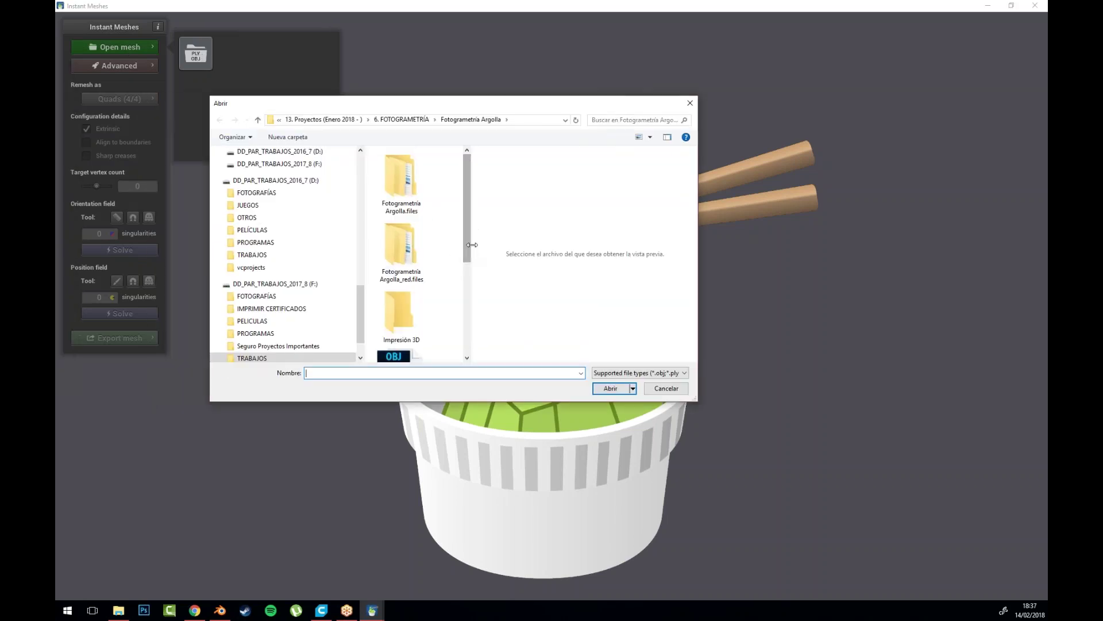
left_click_drag(473, 245, 574, 245)
left_click(471, 259)
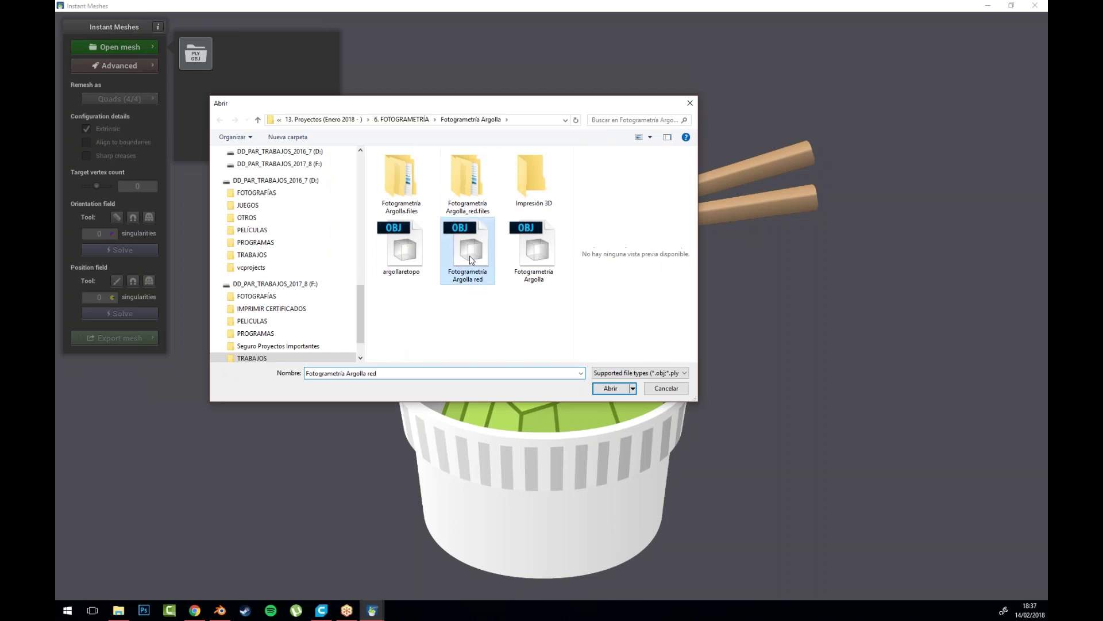
double_click(477, 256)
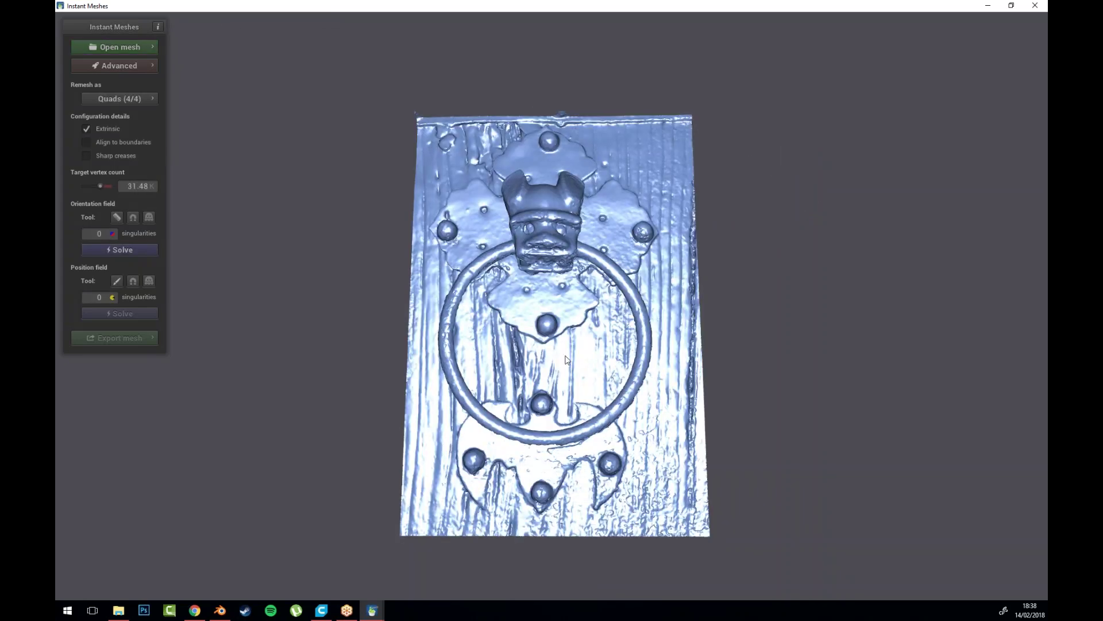
Step: Solve the orientation field and the position field of the door-knocker mesh, keeping Quads (4/4) remeshing
left_click_drag(540, 332, 660, 418)
scroll(661, 421, "up", 5)
left_click_drag(536, 243, 573, 392)
left_click_drag(512, 154, 537, 284)
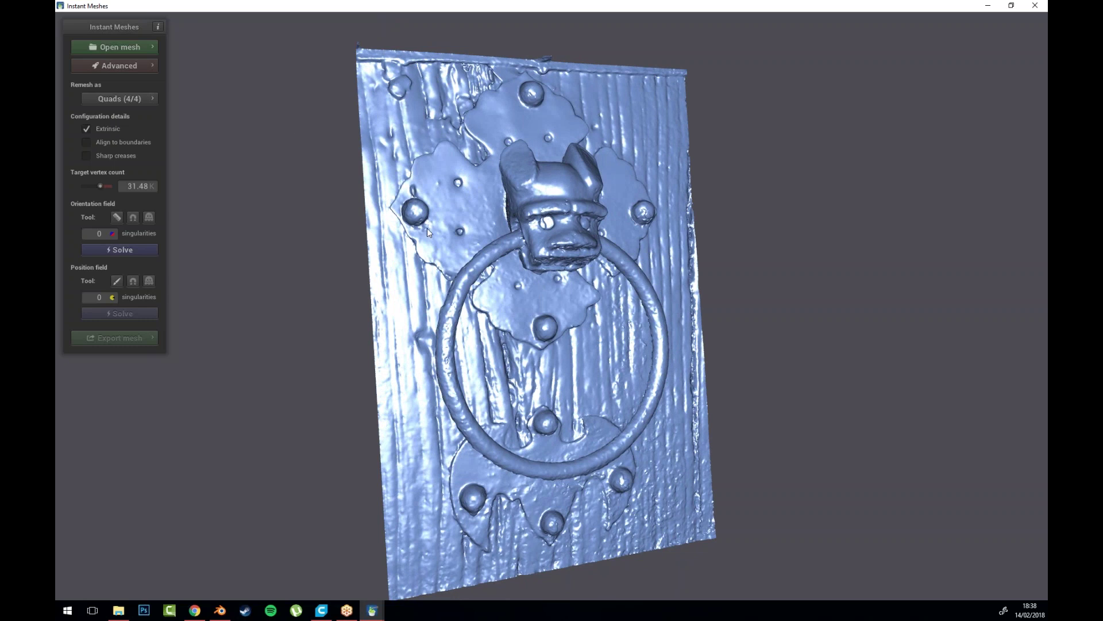
mouse_move(518, 308)
left_mouse_down()
mouse_move(488, 310)
mouse_move(522, 309)
left_mouse_up()
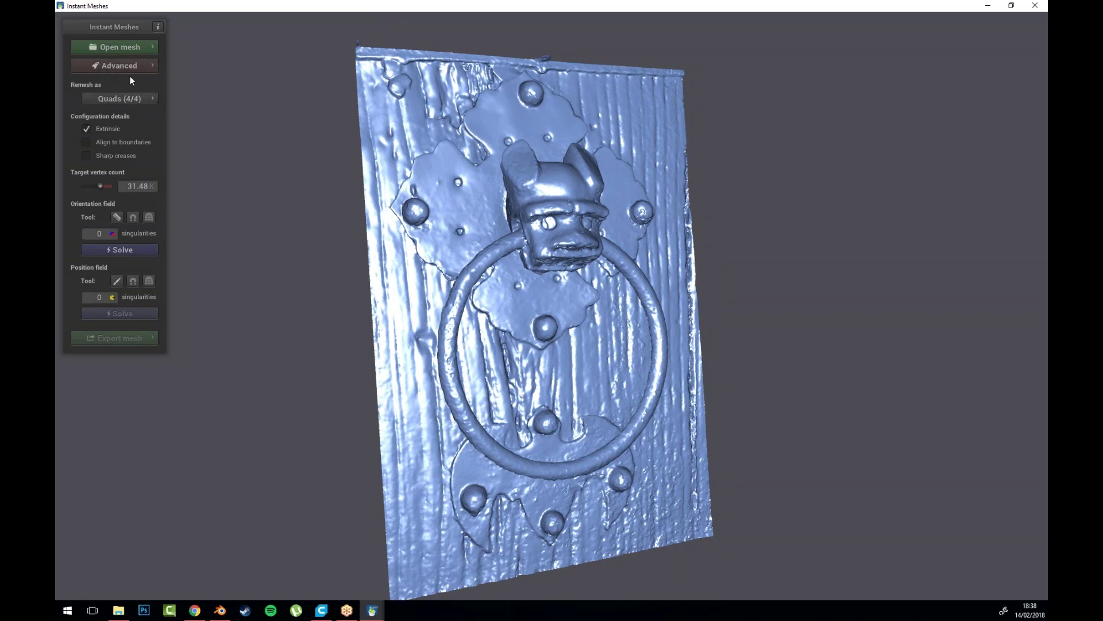
left_click(122, 250)
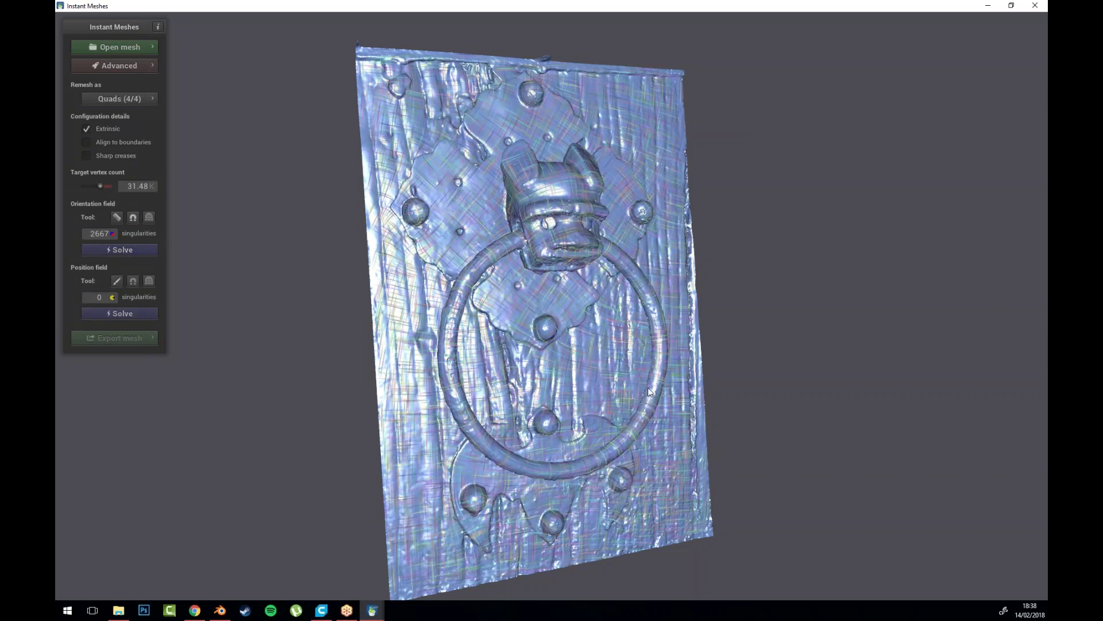
left_click(122, 312)
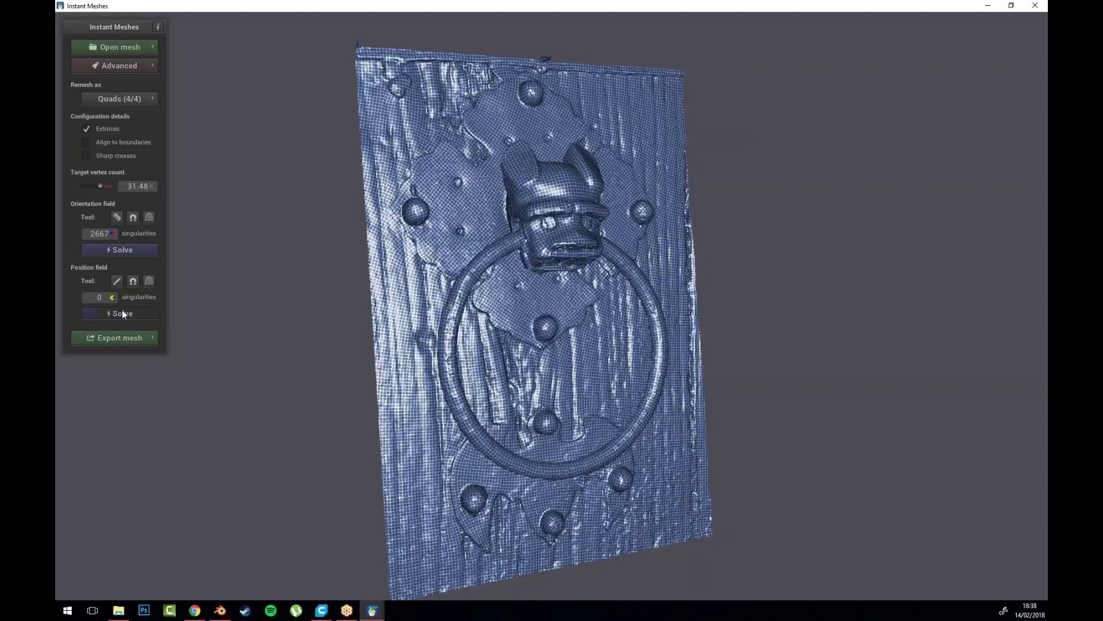
Step: Extract the retopologised quad mesh of the door knocker with the default export settings and inspect its new topology
scroll(633, 203, "up", 5)
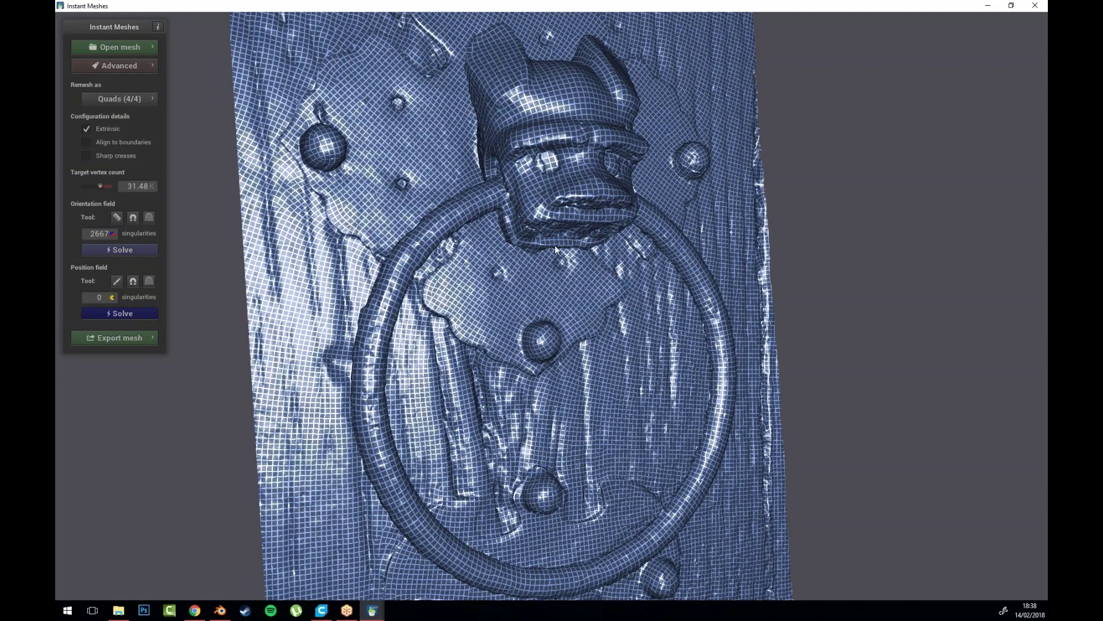
left_click_drag(543, 270, 579, 279)
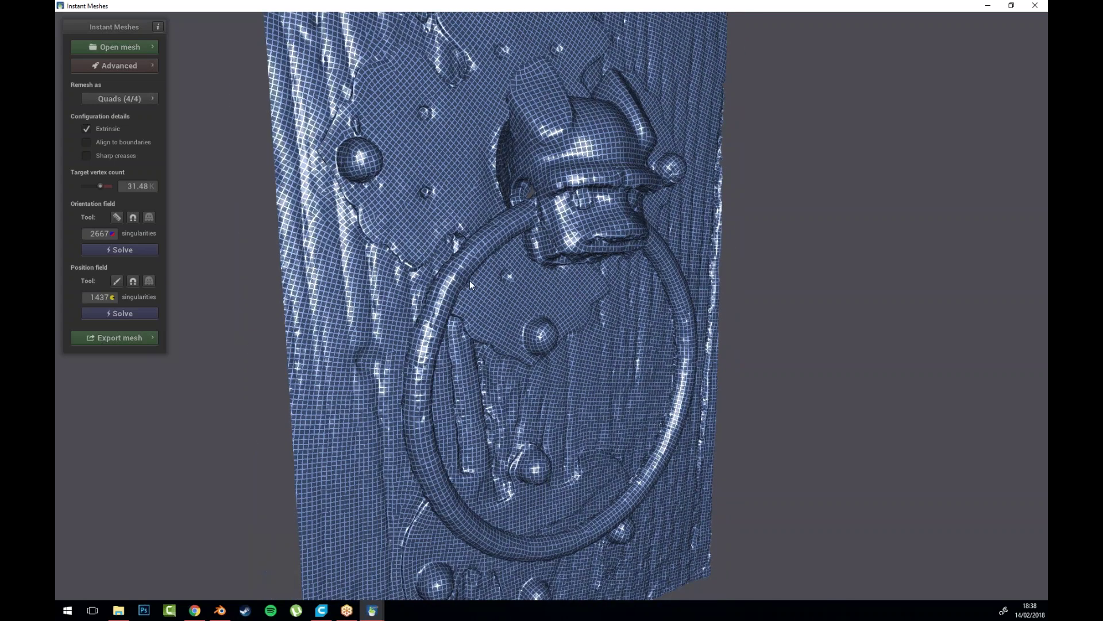
left_click(116, 336)
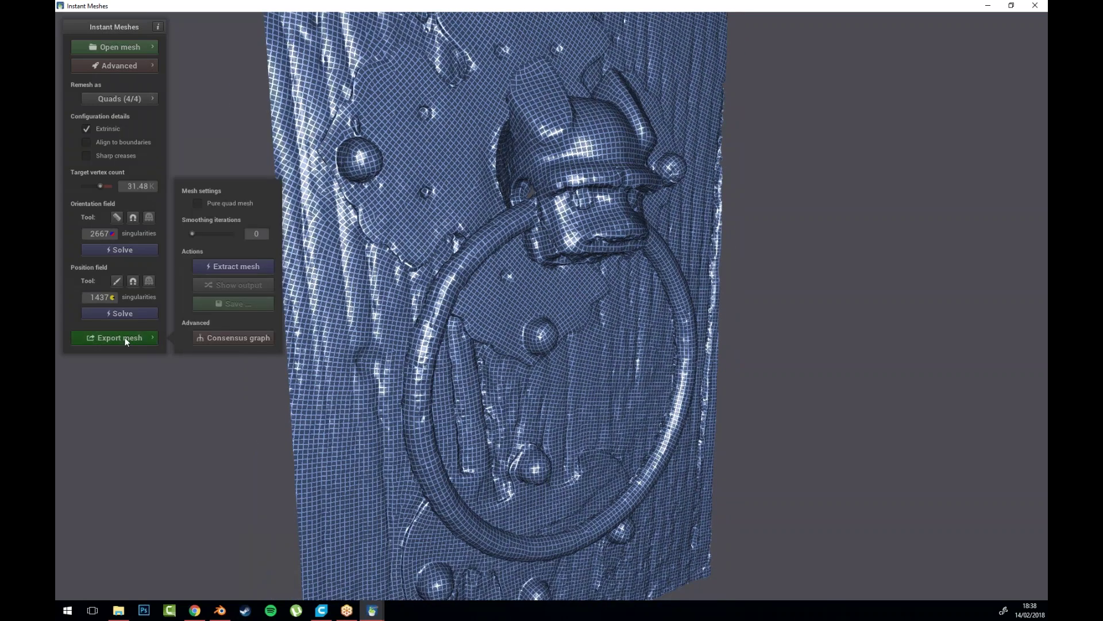
left_click(233, 267)
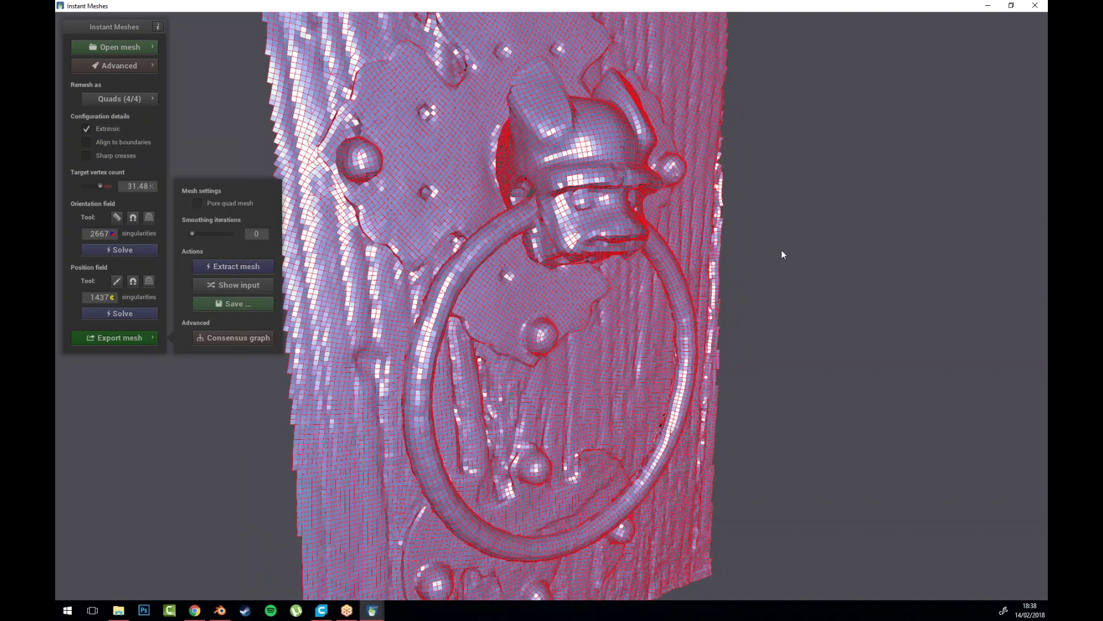
left_click_drag(841, 300, 597, 339)
left_click_drag(413, 424, 744, 227)
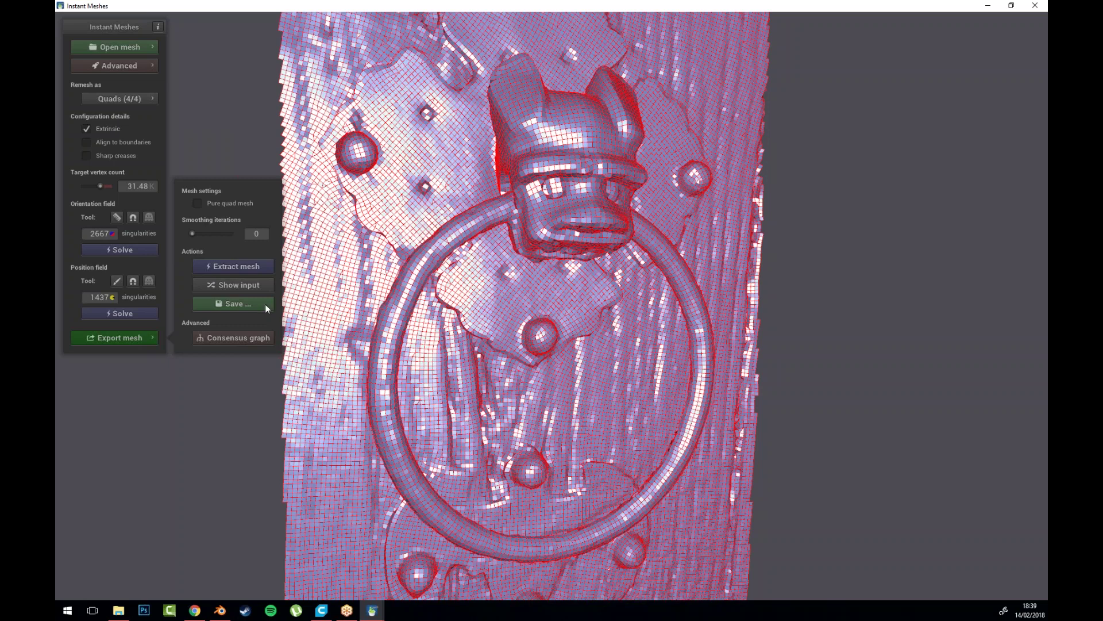
Step: Show the OBJ save dialog for the extracted mesh, cancel it, and close Instant Meshes after inspecting the result
left_click(239, 305)
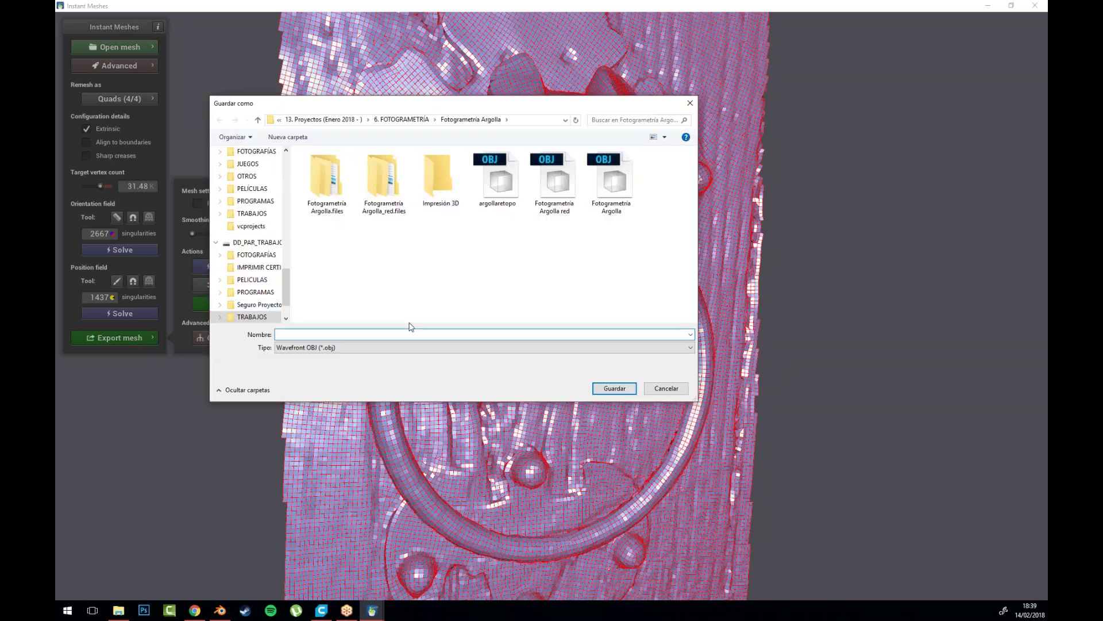
left_click(666, 389)
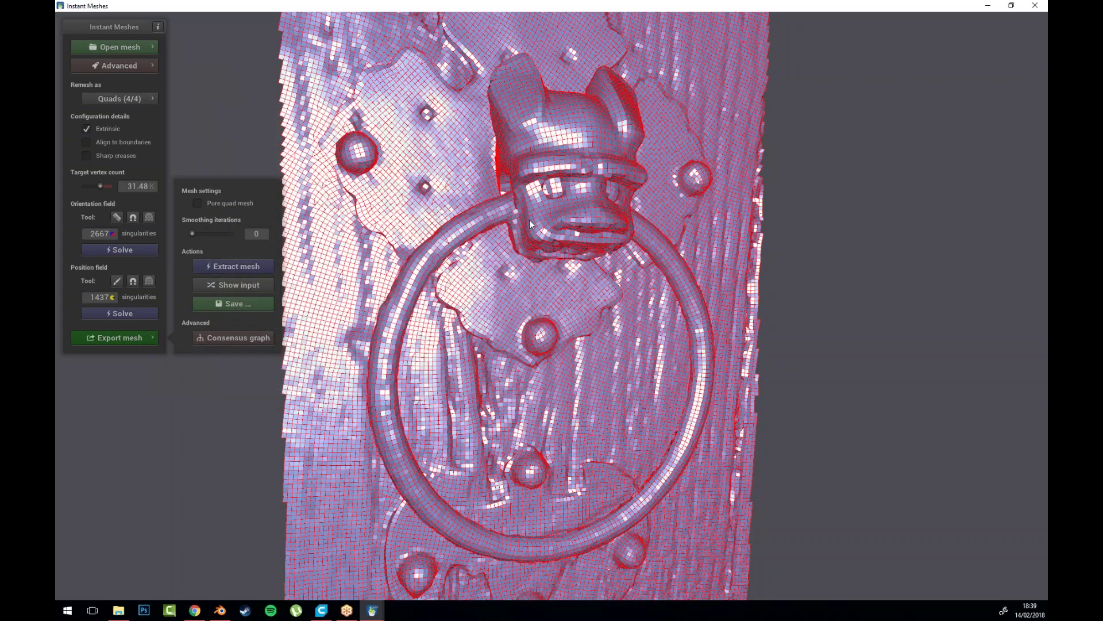
scroll(532, 222, "up", 3)
scroll(533, 223, "down", 6)
mouse_move(571, 240)
left_mouse_down()
mouse_move(499, 237)
mouse_move(575, 228)
left_mouse_up()
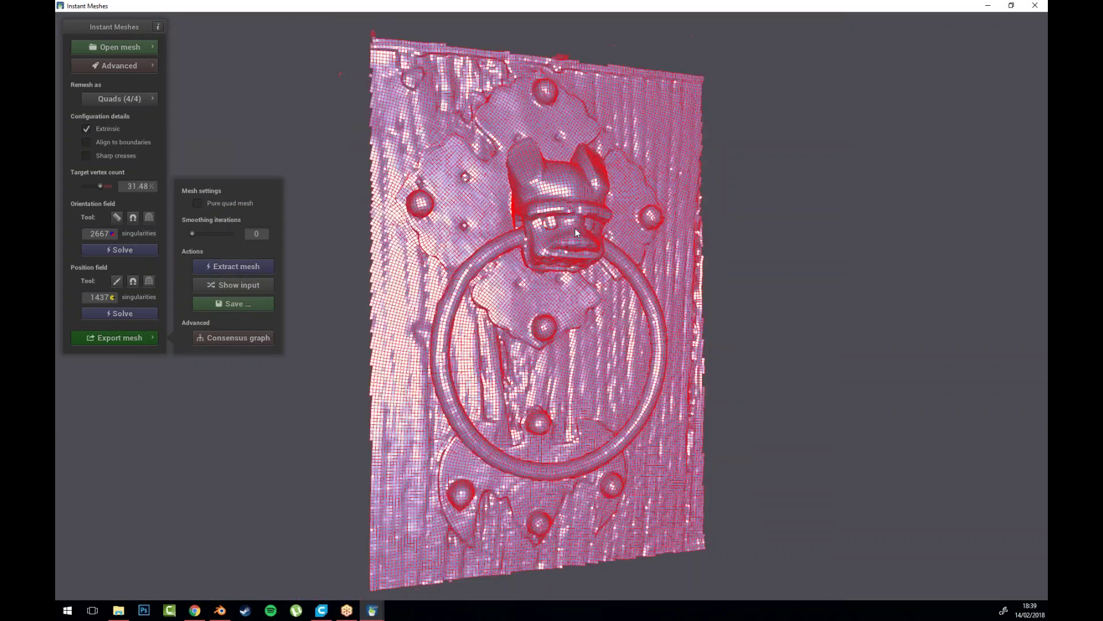
scroll(575, 229, "up", 3)
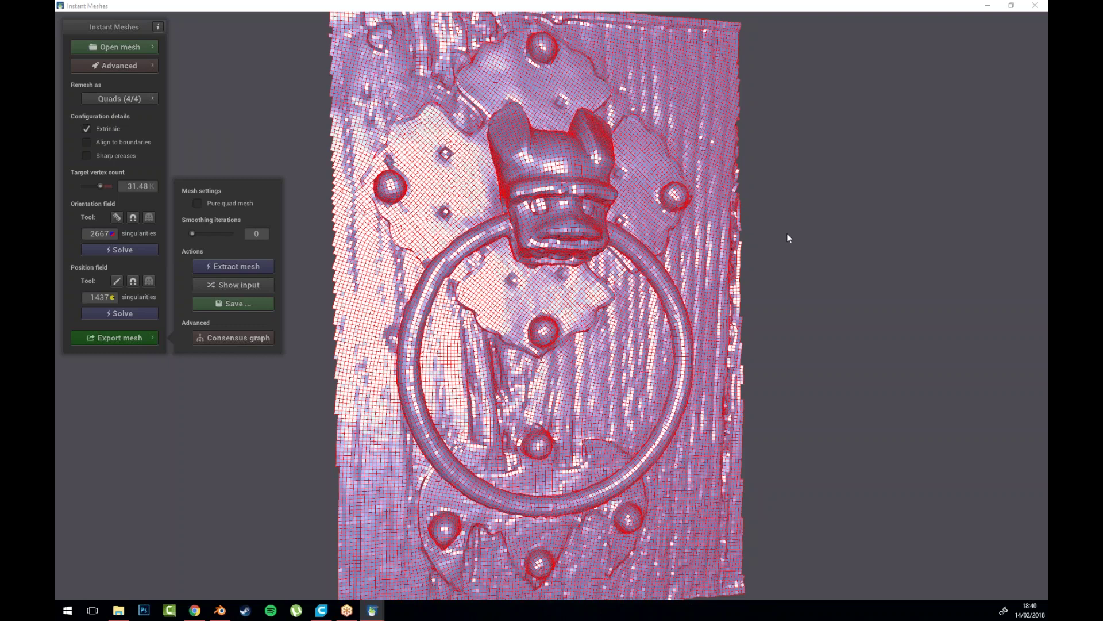
left_click(1034, 5)
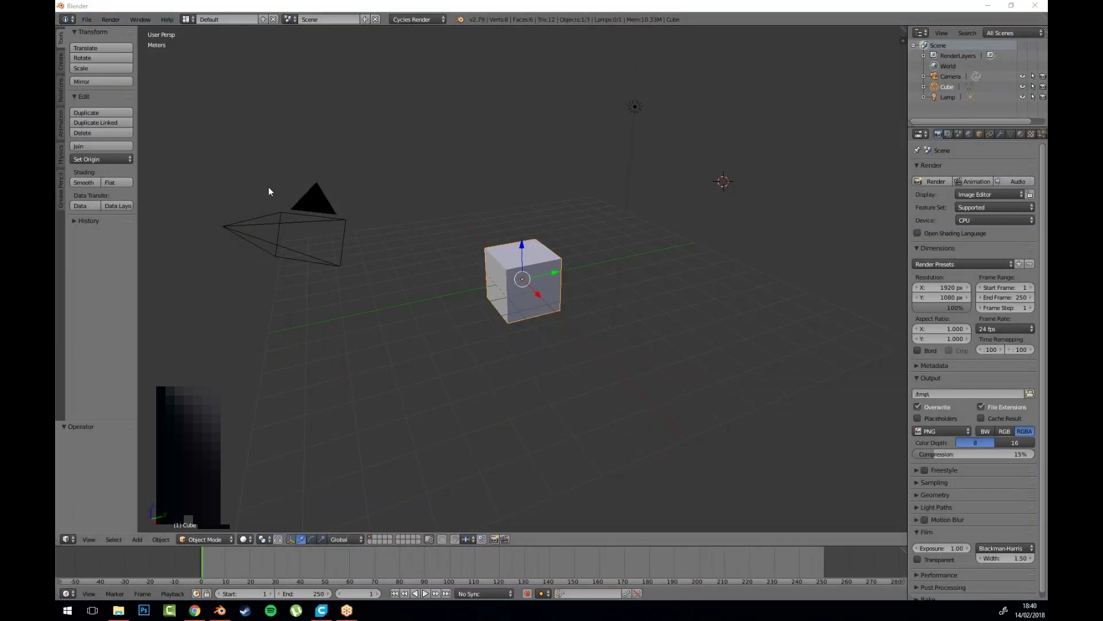
Step: Switch to Chrome, search for "instant meshes" in a new tab and open the instant-meshes GitHub repository
scroll(620, 266, "up", 2)
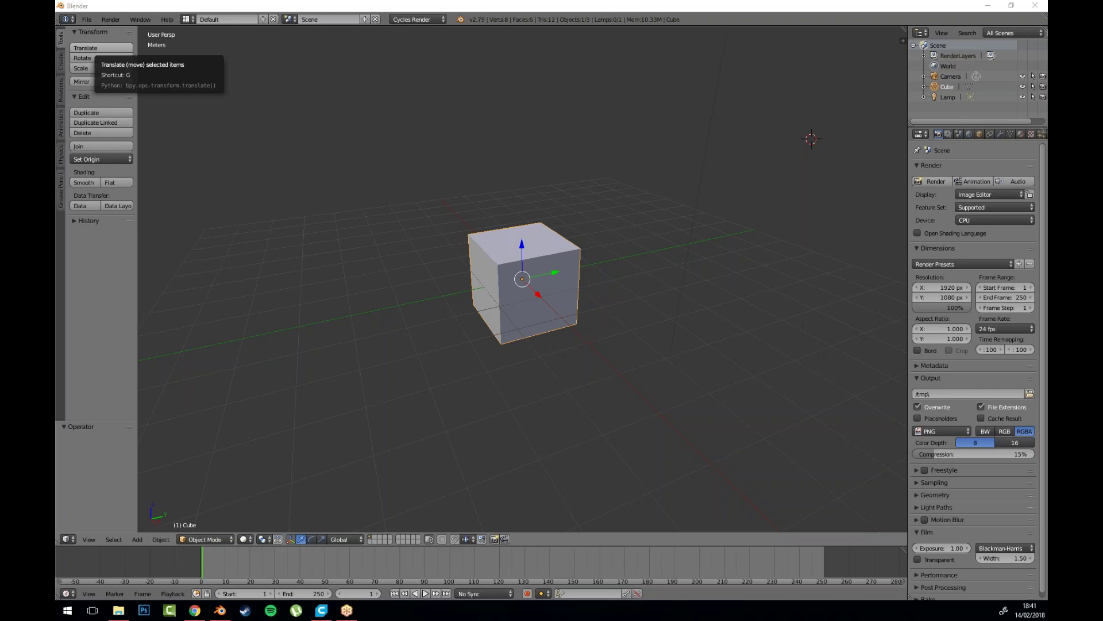
left_click(201, 614)
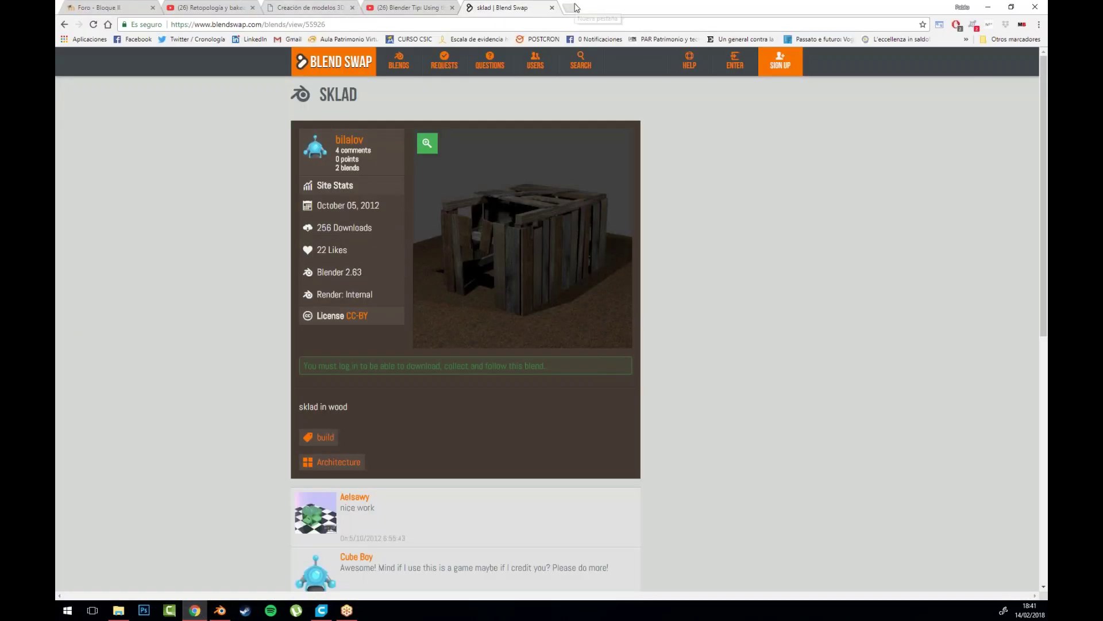
key("ctrl+t")
type("inst")
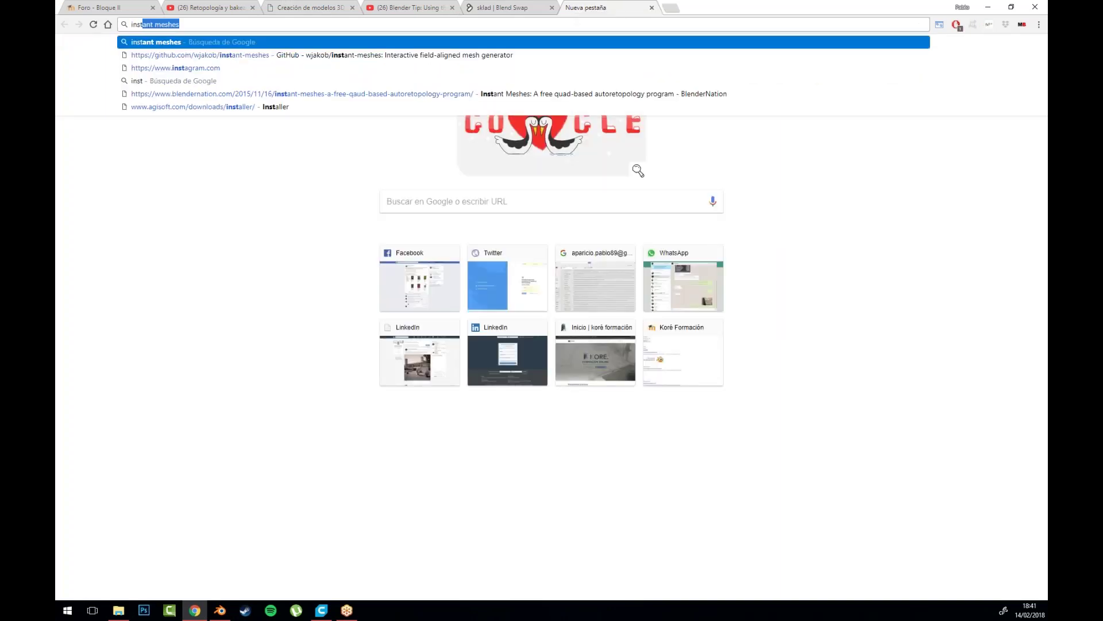
key("Return")
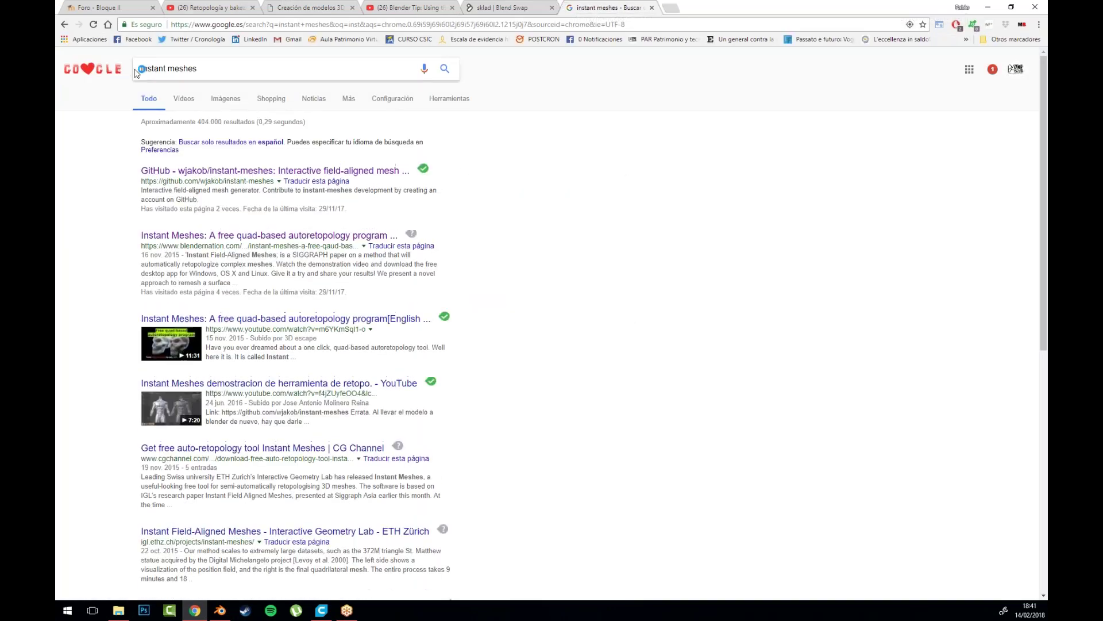
left_click(198, 171)
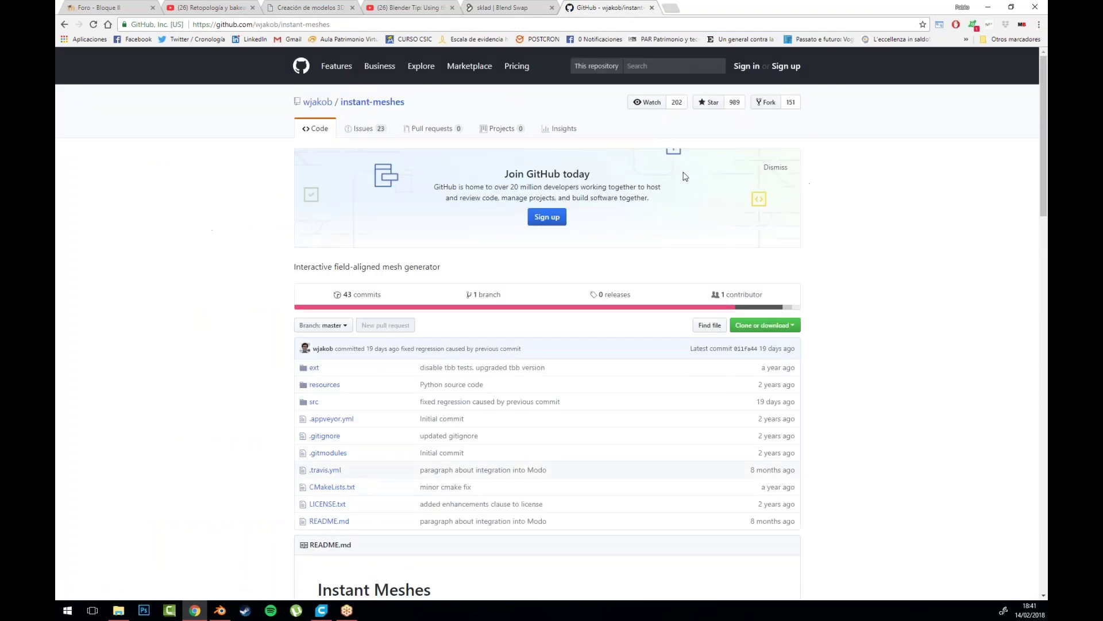
Step: Examine the repository README's pre-compiled binaries for Windows, Mac OS X and Linux, close its tab and minimise the browser
scroll(864, 268, "down", 1)
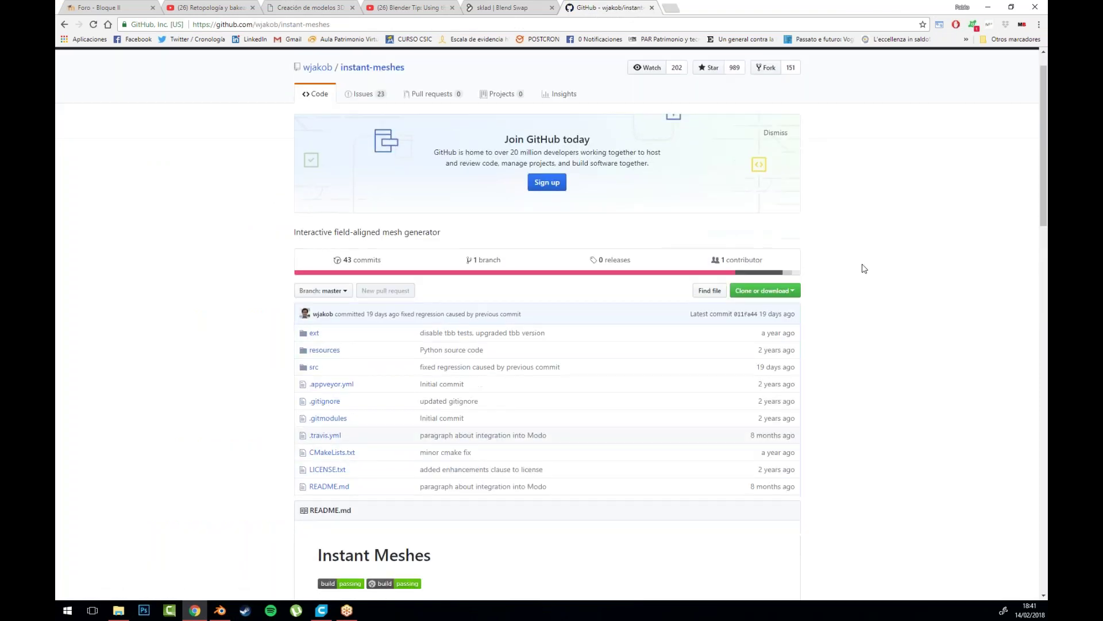
scroll(862, 265, "down", 7)
scroll(515, 154, "down", 2)
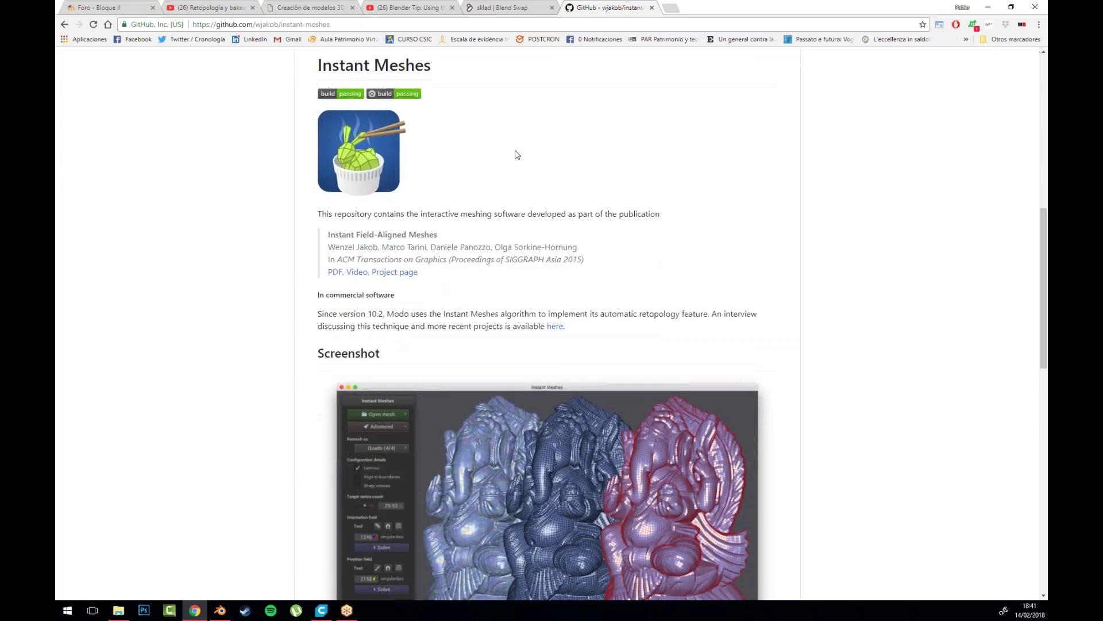
scroll(516, 154, "down", 6)
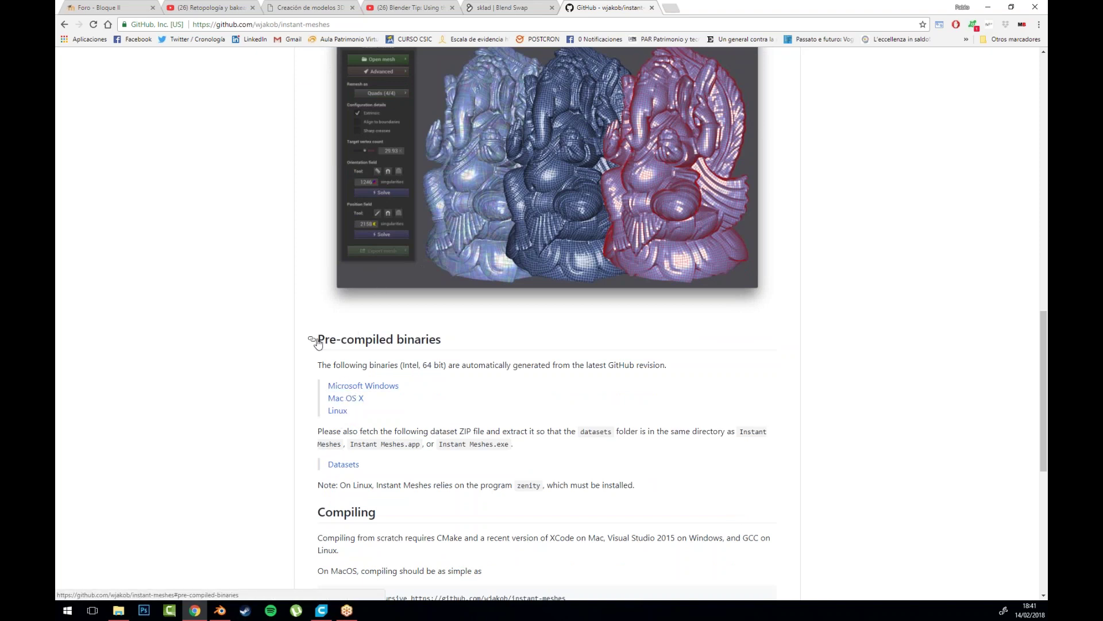
left_click_drag(466, 342, 310, 340)
left_click(526, 345)
scroll(525, 345, "up", 12)
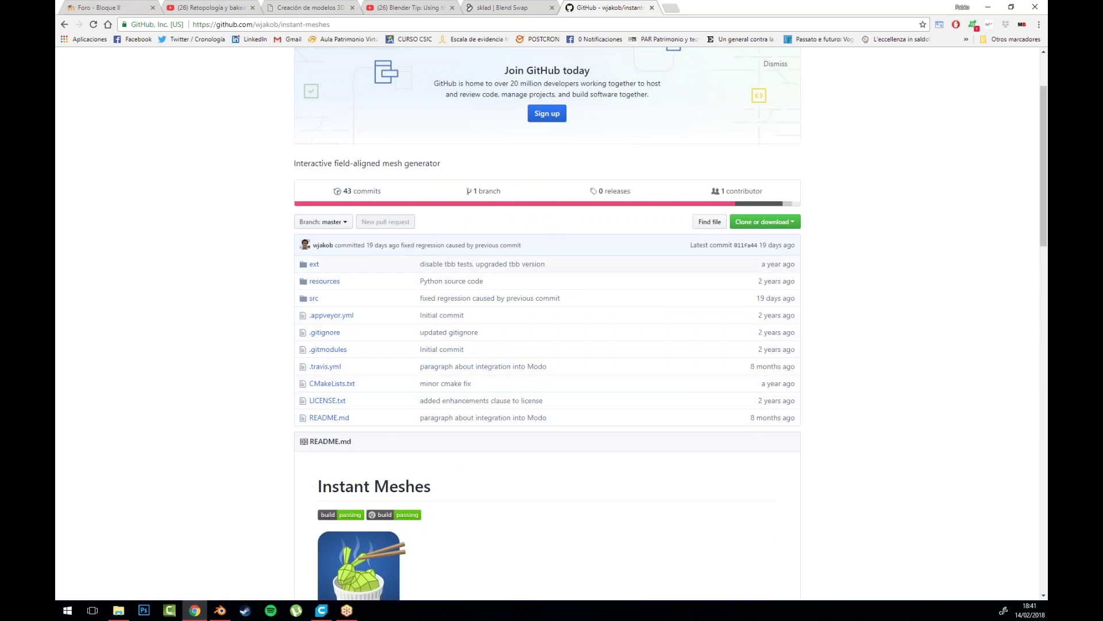
scroll(542, 327, "down", 12)
scroll(540, 330, "down", 2)
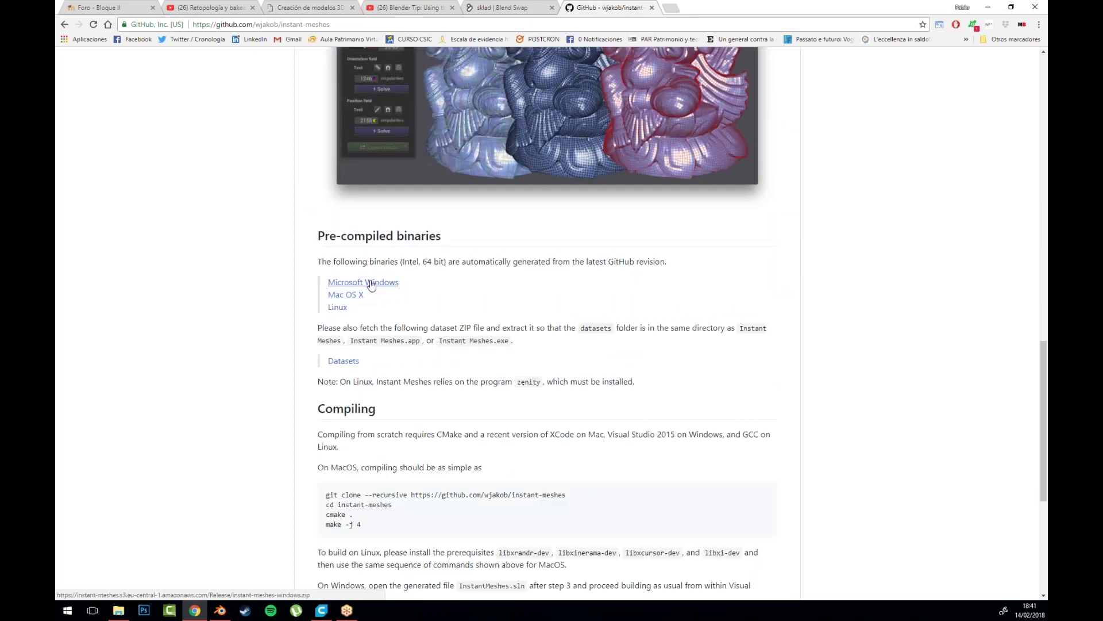
left_click(651, 8)
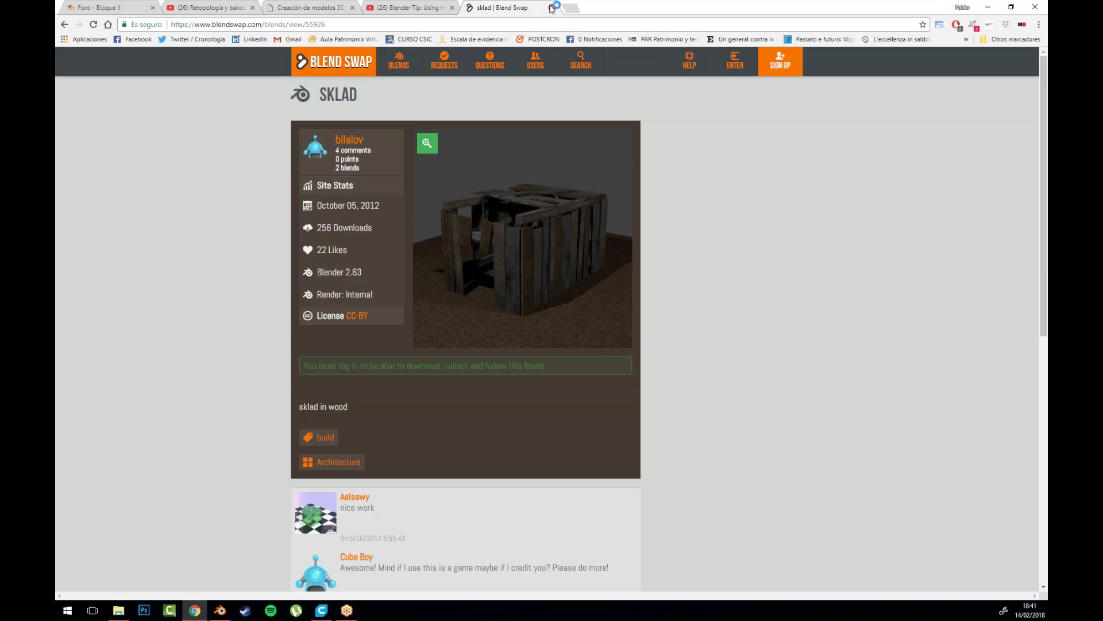
left_click(986, 6)
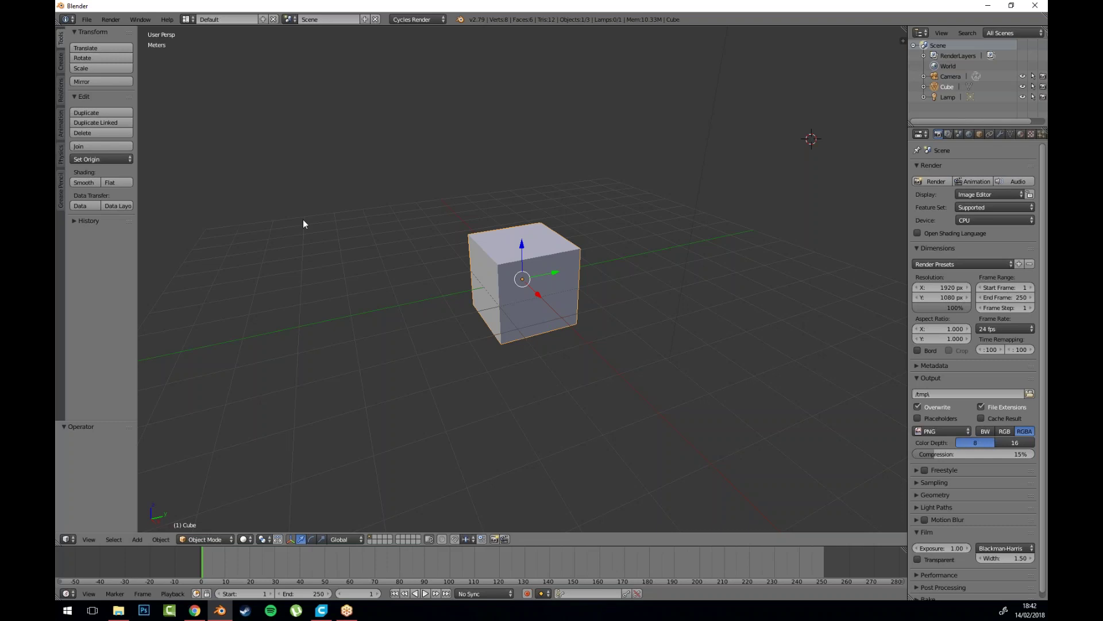
key("KP_3")
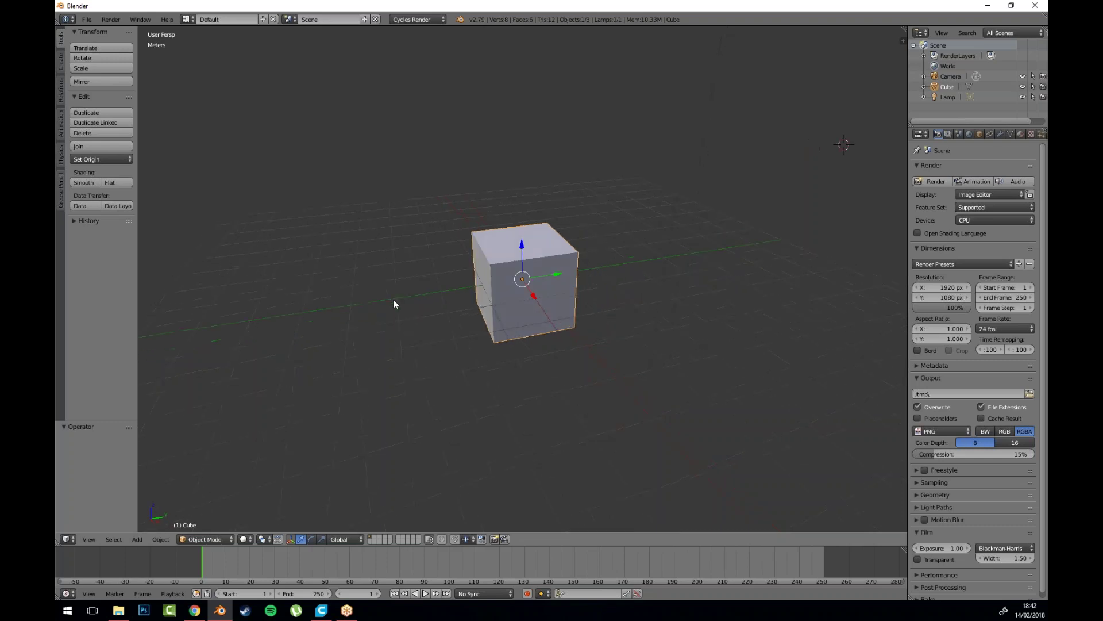
left_click_drag(374, 299, 336, 305)
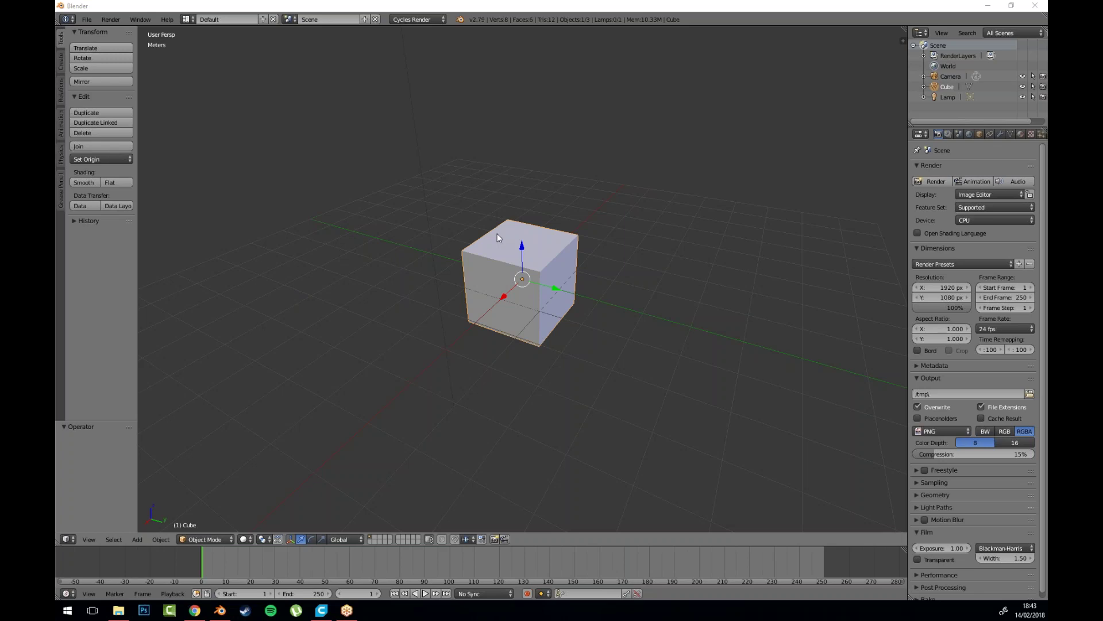
scroll(525, 294, "up", 4)
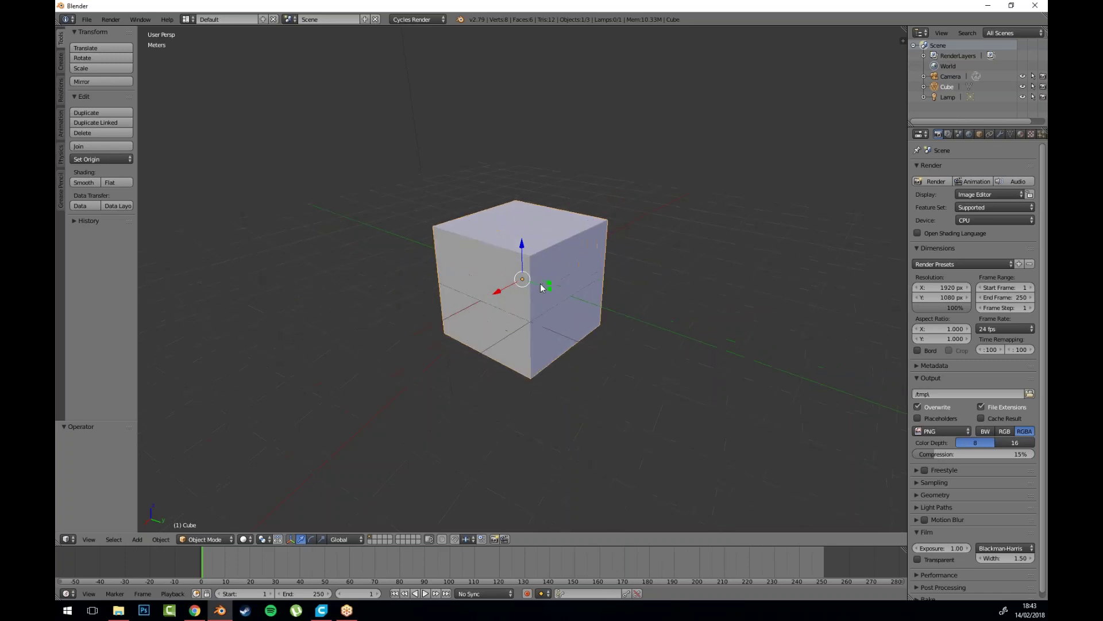
Step: Raise the default cube about 96 cm along Z and quit Blender, discarding the unsaved changes
left_click_drag(525, 290, 543, 295)
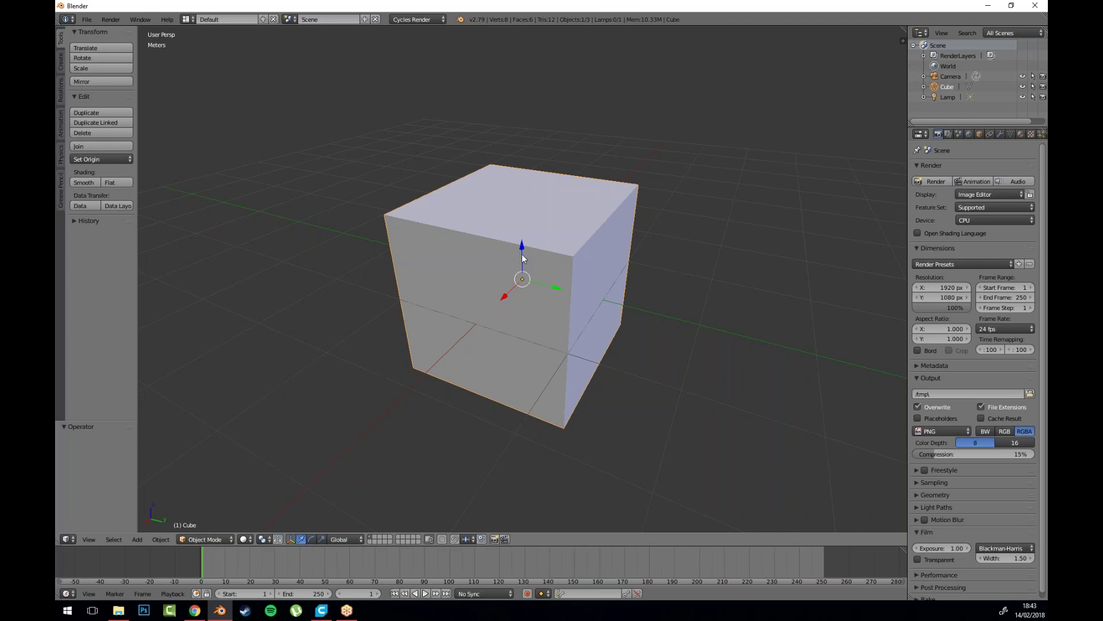
left_click_drag(523, 247, 516, 170)
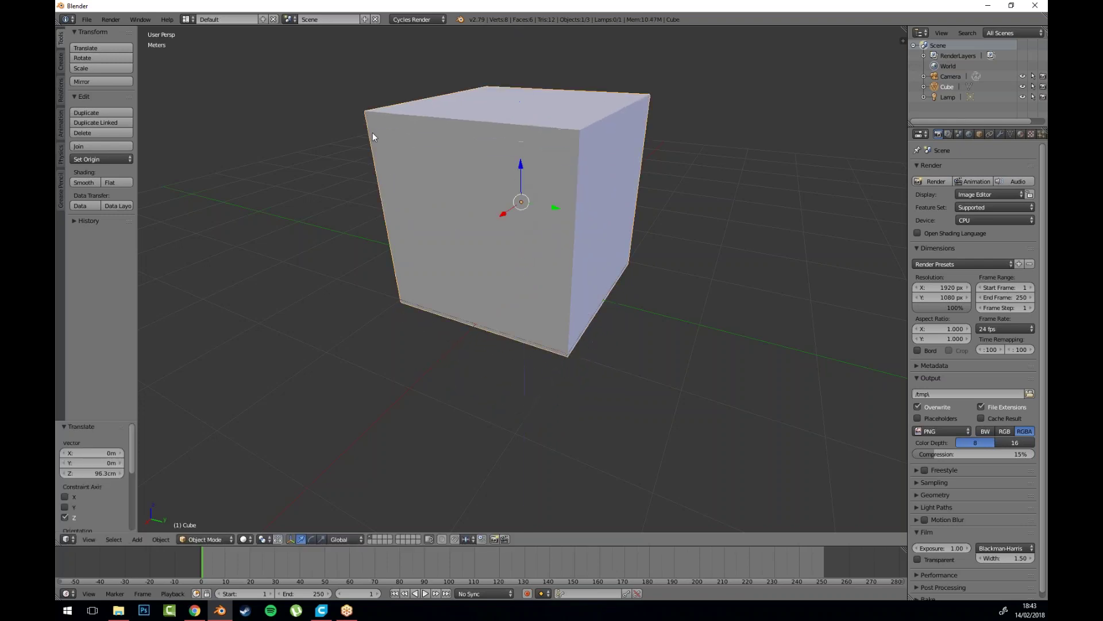
left_click(1035, 5)
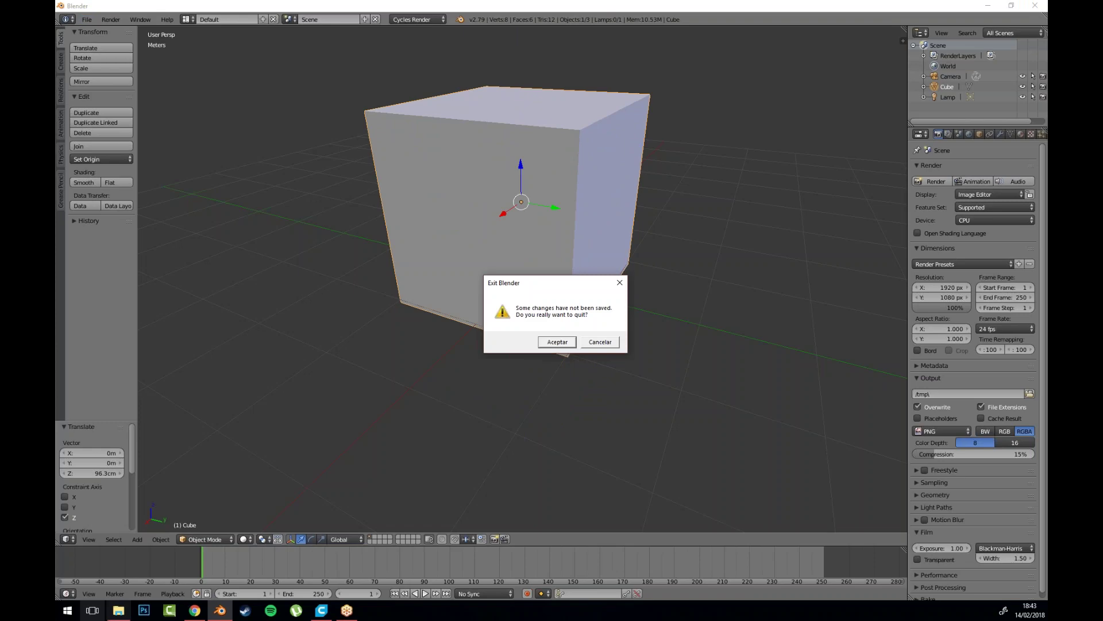
left_click(557, 342)
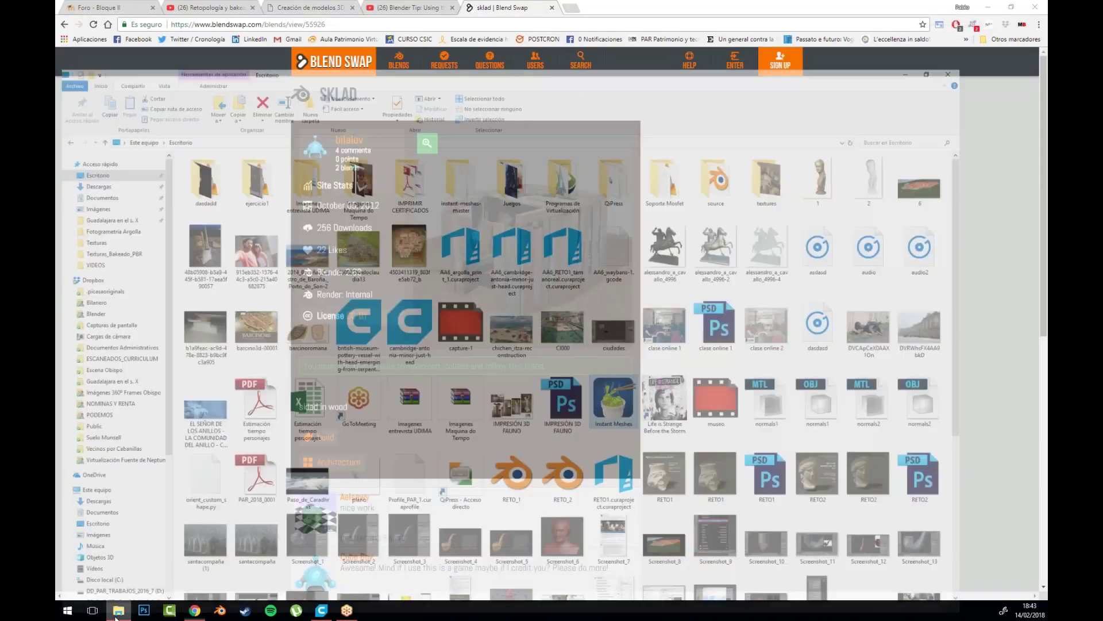
Step: Switch to File Explorer and open the folder "5. Recreación 3D ciudades históricas" within TRABAJOS > 12. Proyectos > 01. Cursos PAR 2017-2018
scroll(115, 394, "down", 6)
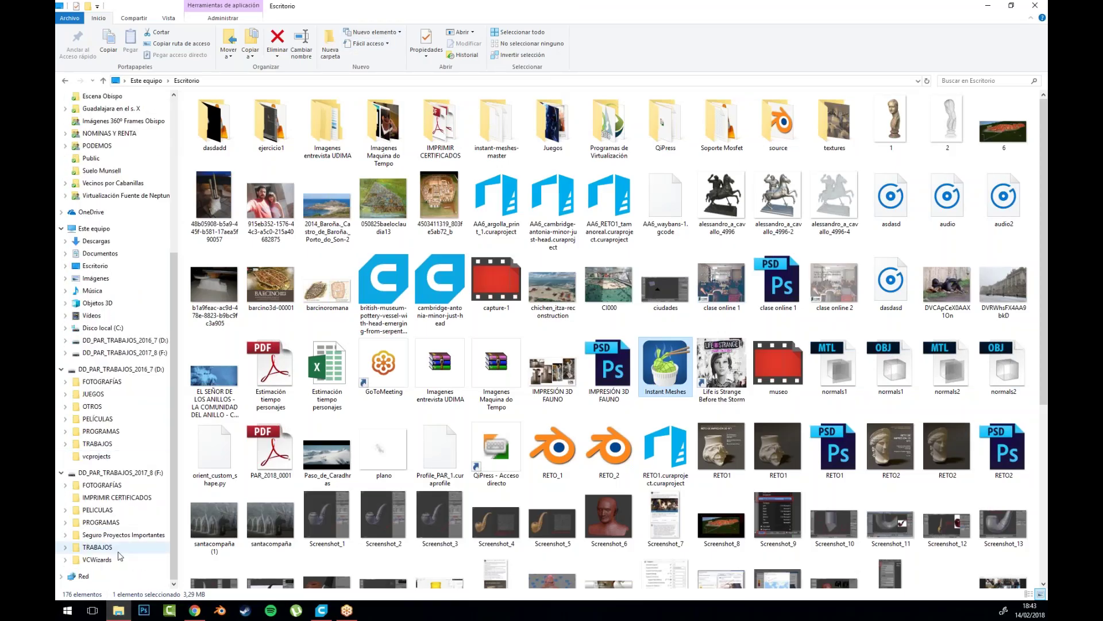
left_click(97, 546)
double_click(253, 113)
double_click(251, 114)
double_click(250, 166)
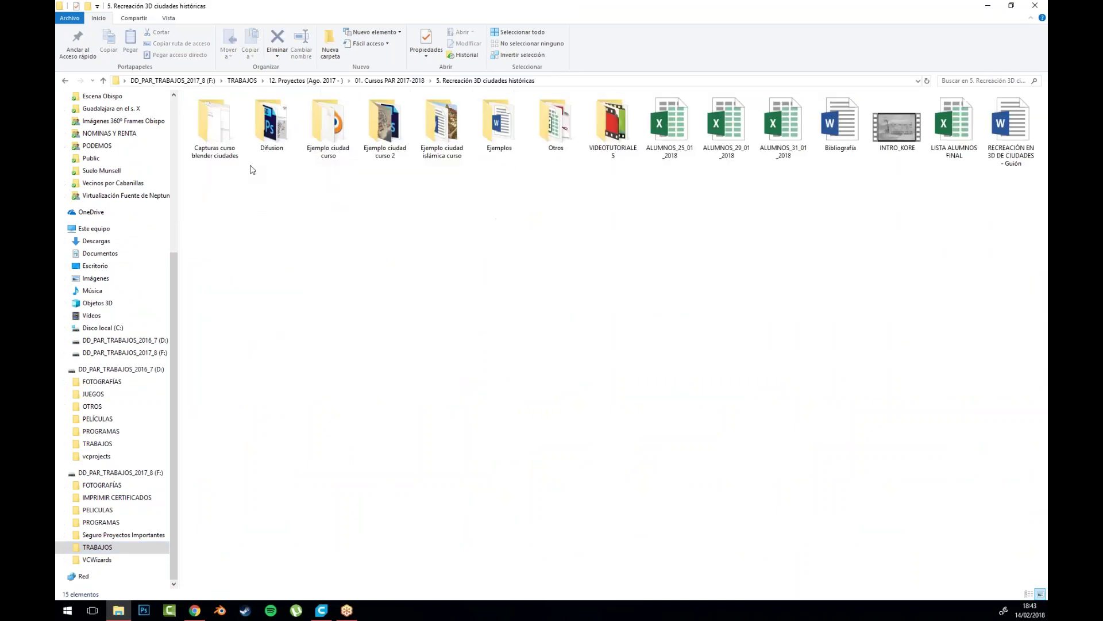
Step: Open the Blender file Manzanas_casas from Ejemplo ciudad curso 2 > Modelos 3D > Viviendas
double_click(326, 127)
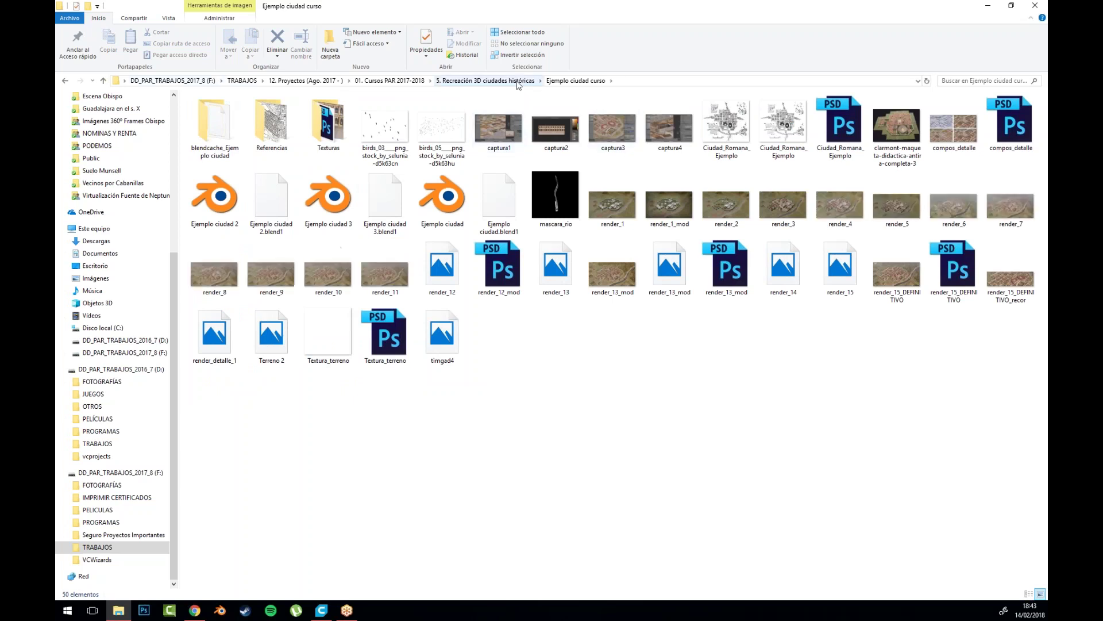
left_click(486, 80)
double_click(380, 129)
double_click(213, 124)
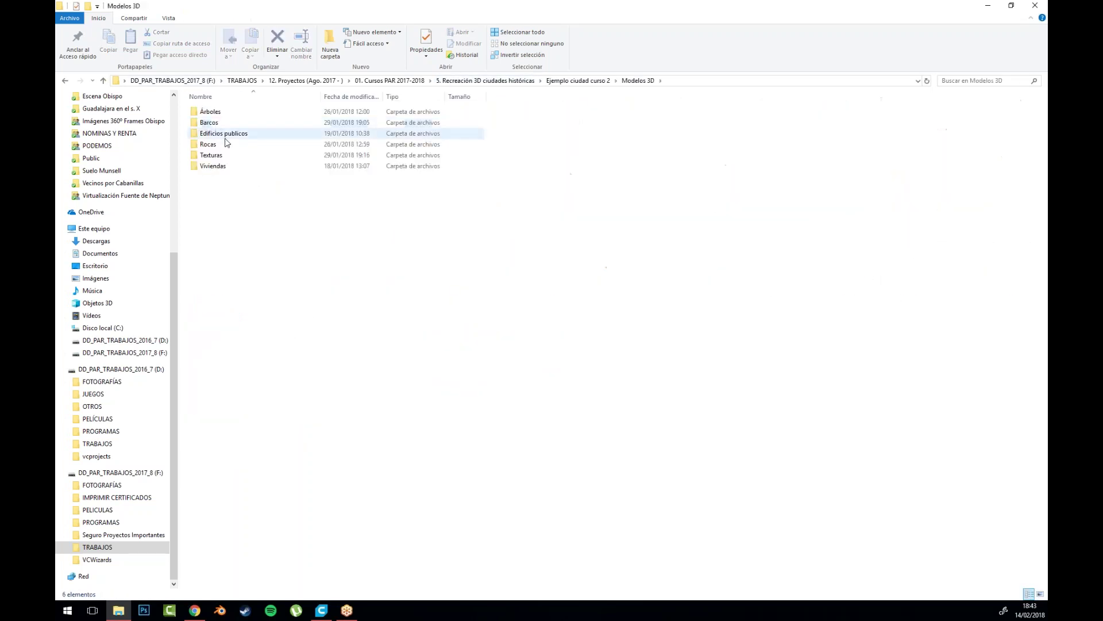
double_click(231, 166)
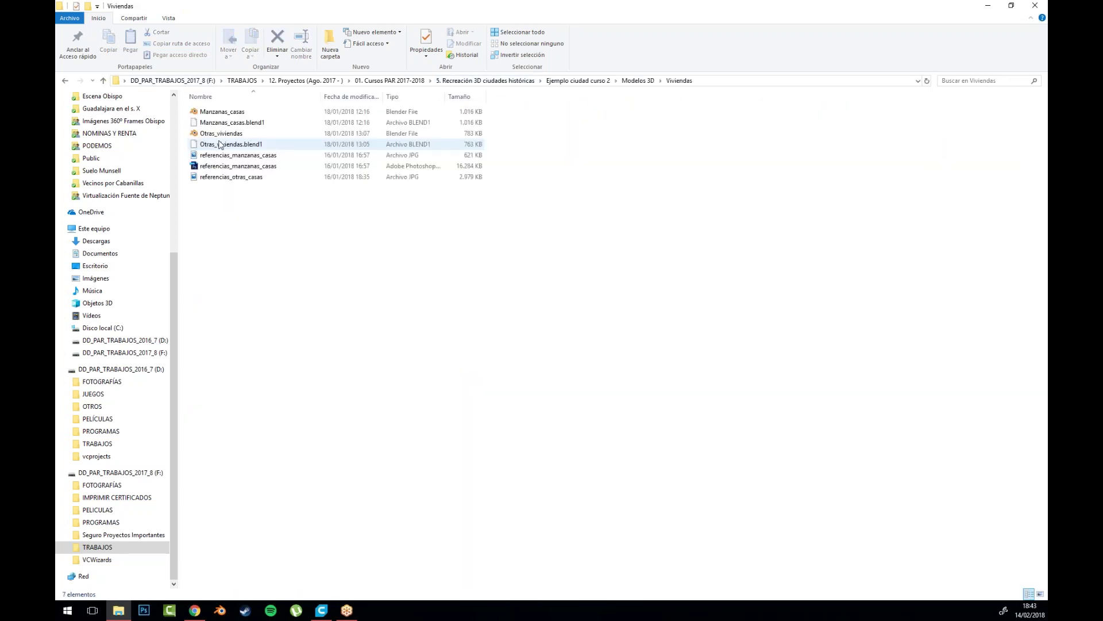
double_click(230, 112)
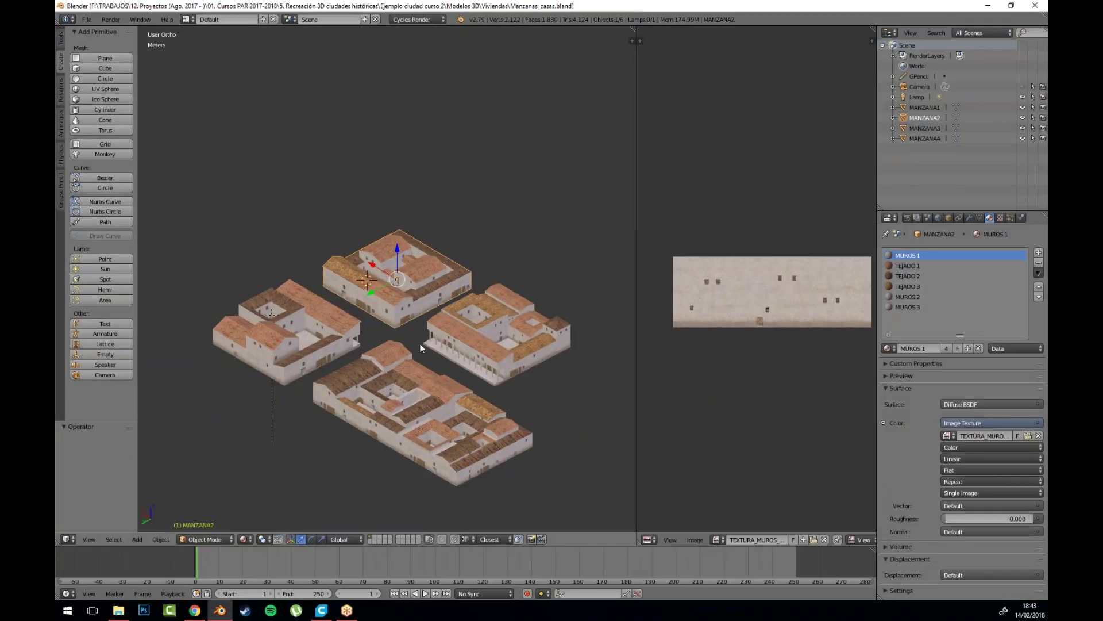
Step: In top view, rotate house block MANZANA2 and move it about 3.34 m in X and 18.4 m in Y to overlap MANZANA1
left_click_drag(358, 444, 383, 405)
left_click(90, 539)
left_click(105, 492)
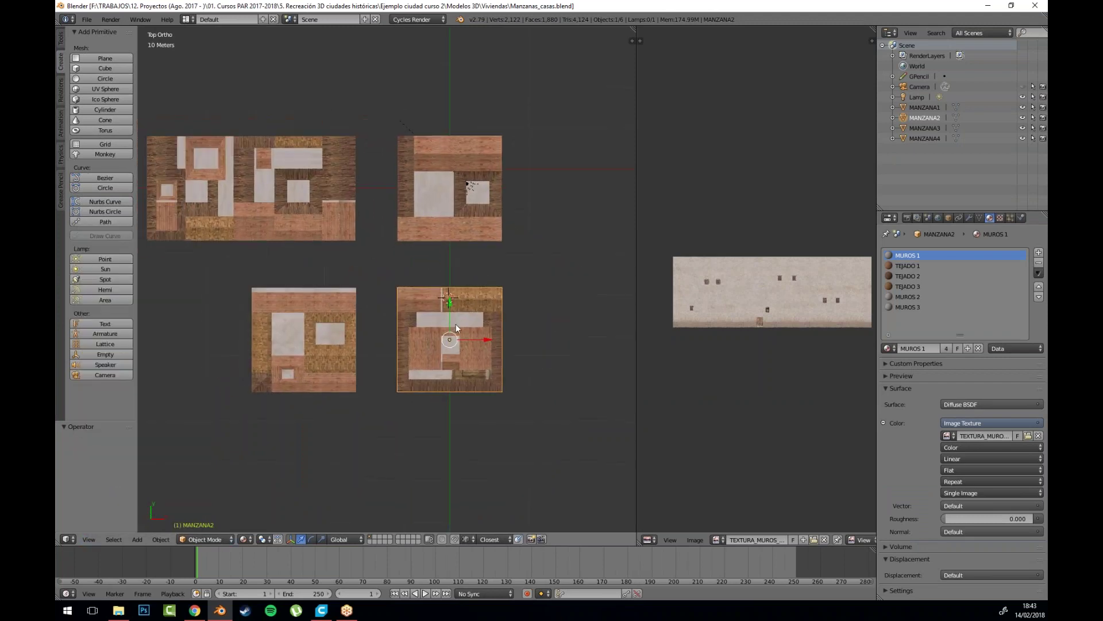
key("r")
left_click(516, 374)
key("g")
left_click(529, 297)
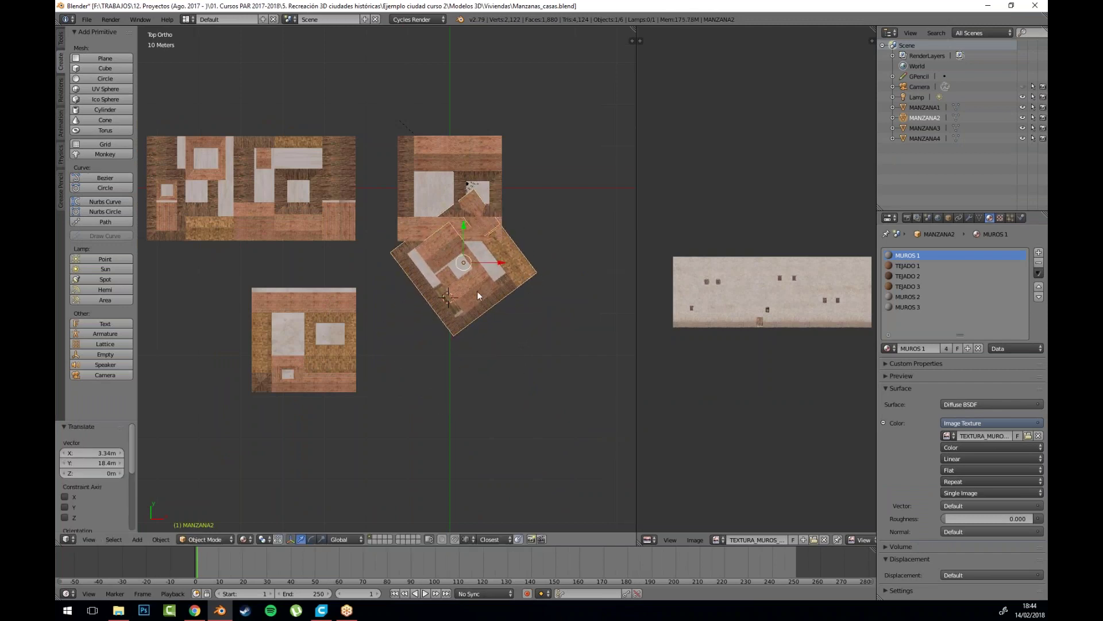
Step: Rotate the long house block MANZANA4 and move it about 33.9 m in X and 18.6 m in Y against MANZANA1
left_click(291, 178)
key("r")
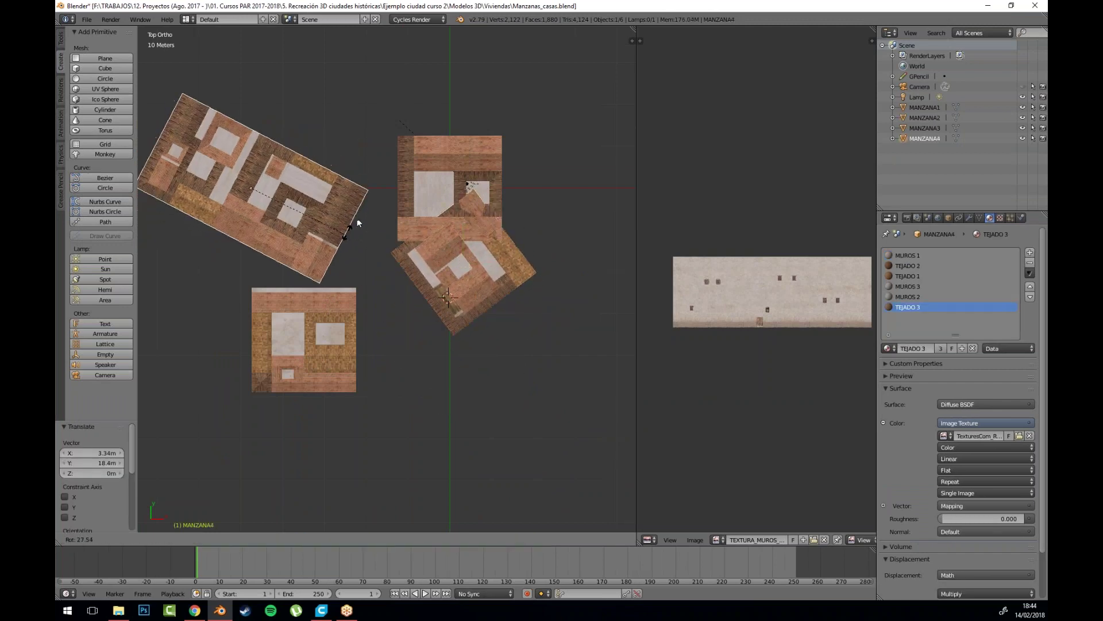
left_click(384, 123)
key("g")
left_click(335, 299)
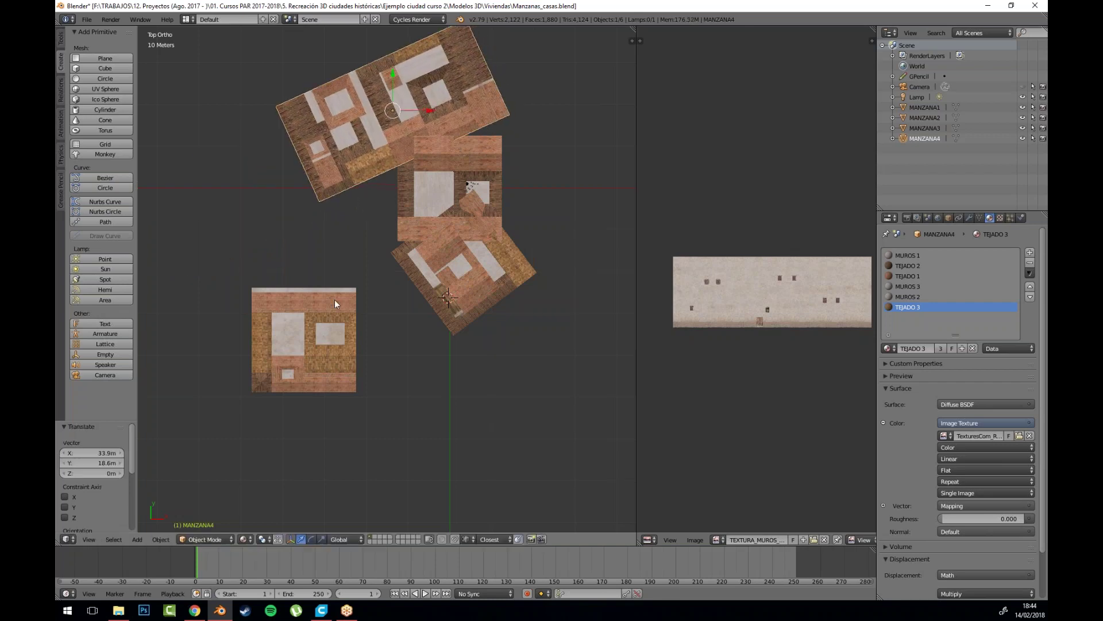
Step: Rotate house block MANZANA3 about -10.3° and move it beside MANZANA2 so that the two blocks overlap
left_click(333, 326)
key("r")
left_click(397, 460)
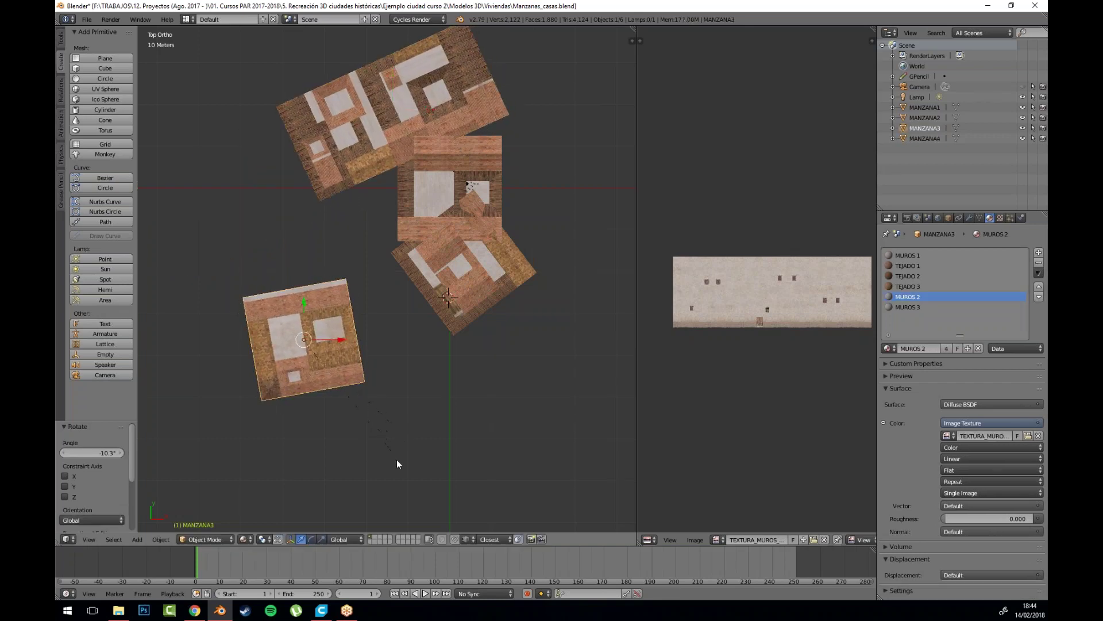
key("g")
left_click(484, 374)
left_click_drag(484, 374, 456, 367)
scroll(453, 367, "up", 3)
key("a")
left_click_drag(377, 329, 516, 183)
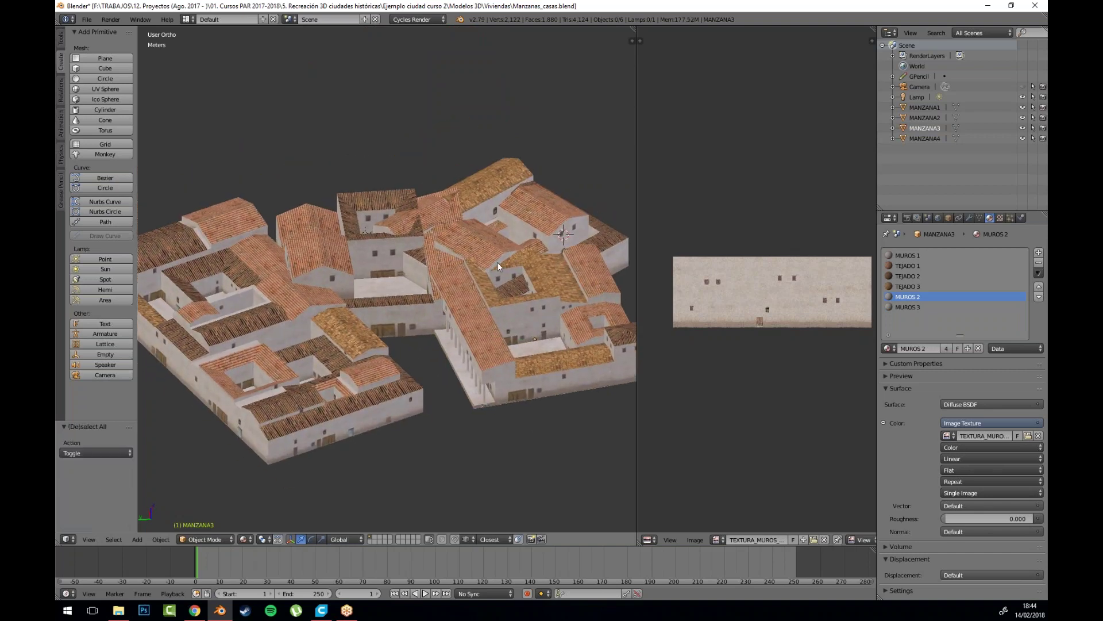
Step: Examine how the roofs of MANZANA2 run into the neighbouring house block and its patio
scroll(513, 288, "up", 3)
right_click(389, 171)
left_click_drag(416, 178, 387, 337)
scroll(387, 337, "up", 7)
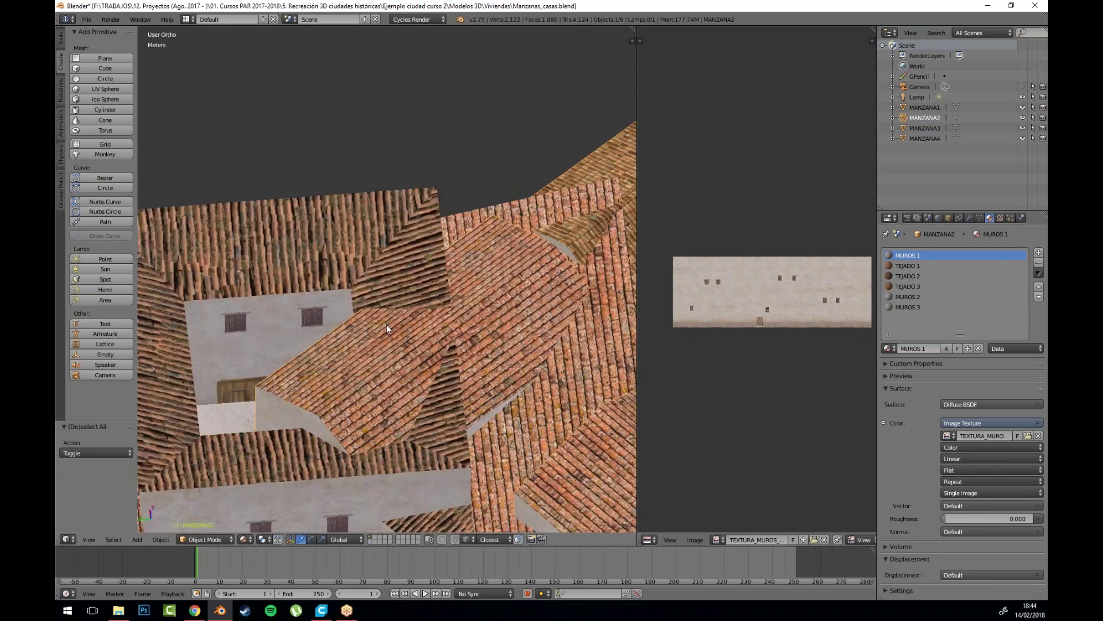
key("Tab")
left_click_drag(424, 398, 408, 306)
scroll(409, 305, "down", 5)
key("Tab")
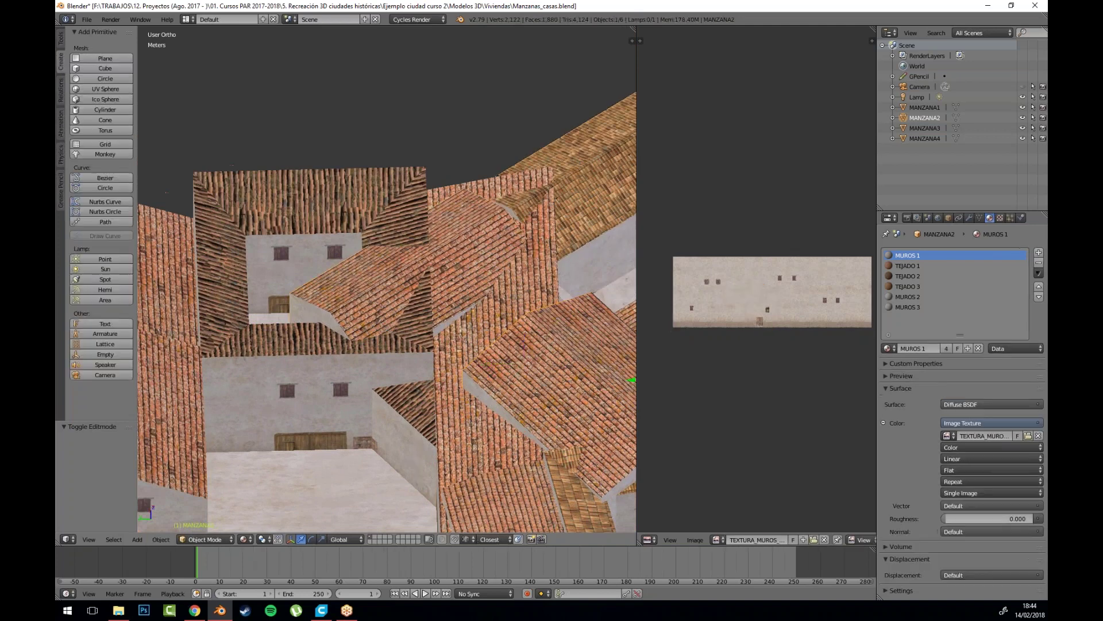
scroll(411, 322, "down", 2)
scroll(408, 316, "down", 3)
scroll(400, 296, "up", 5)
Step: Select the whole mesh of MANZANA2 and bisect it with a near-vertical line along the neighbouring block's outer wall
key("Tab")
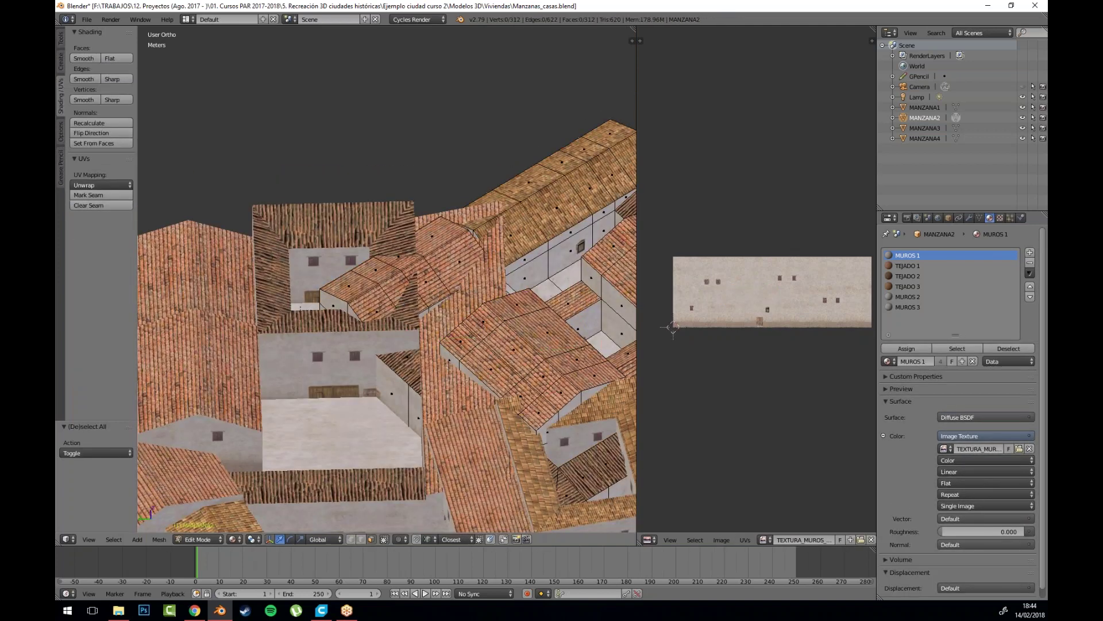
key("a")
scroll(344, 328, "down", 3)
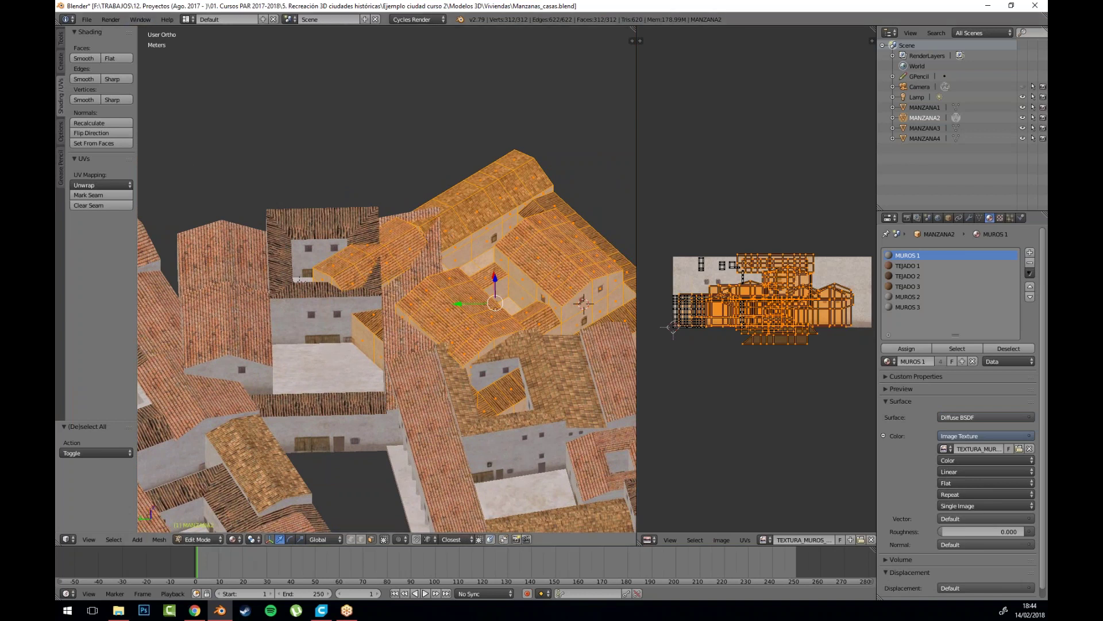
left_click(61, 38)
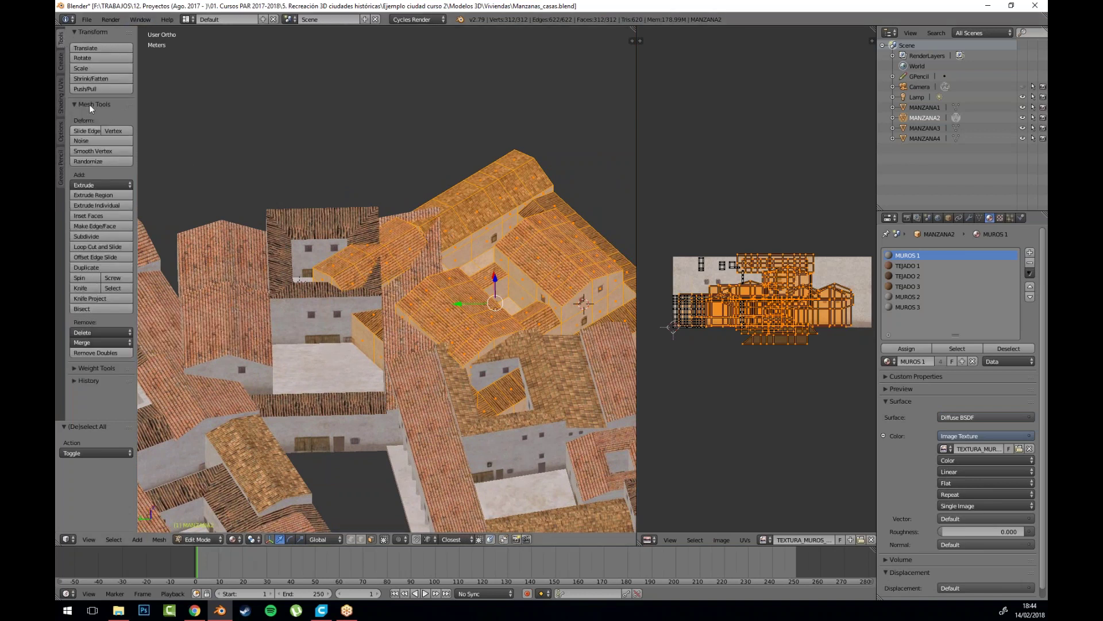
left_click(92, 309)
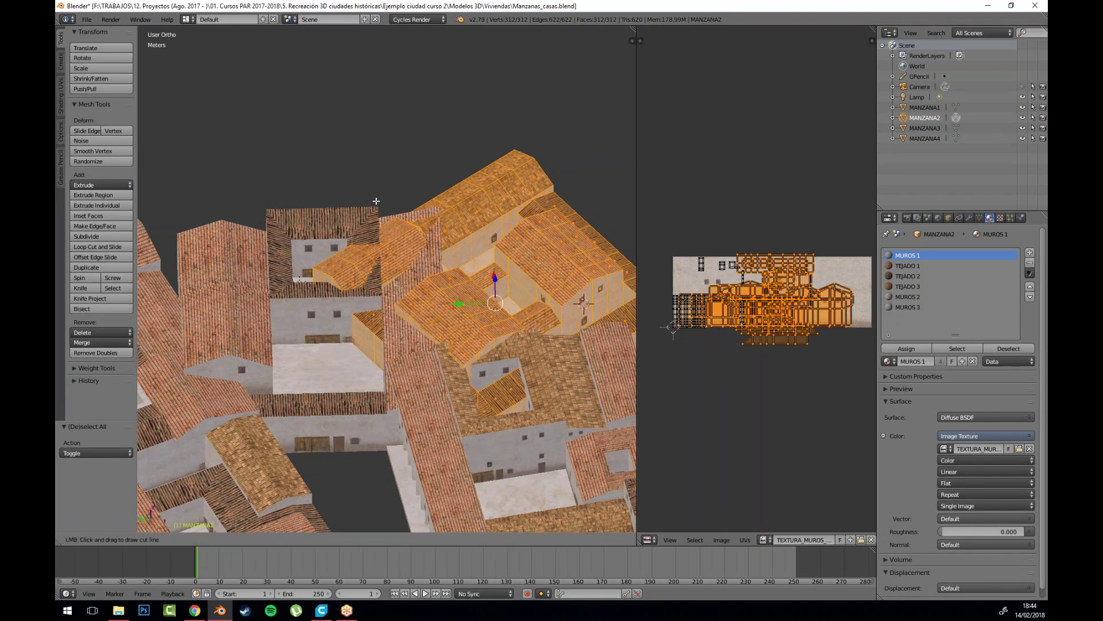
left_click_drag(374, 201, 381, 432)
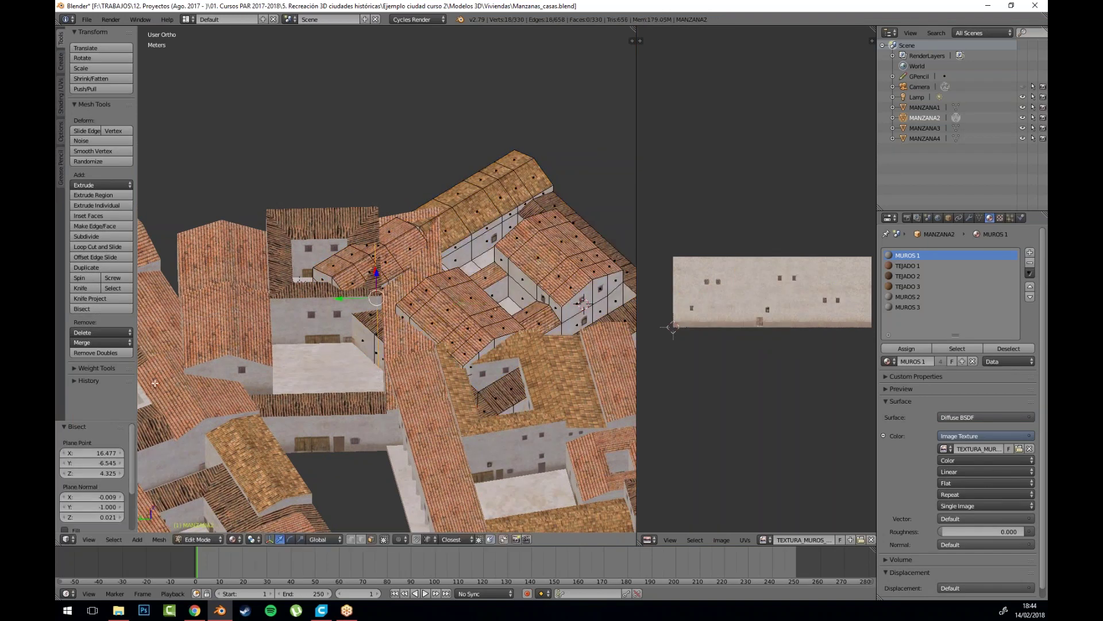
Step: Enable Clear Inner and Fill for the bisect of MANZANA2 and return to Object Mode with nothing selected
left_click_drag(111, 425, 111, 335)
left_click(65, 451)
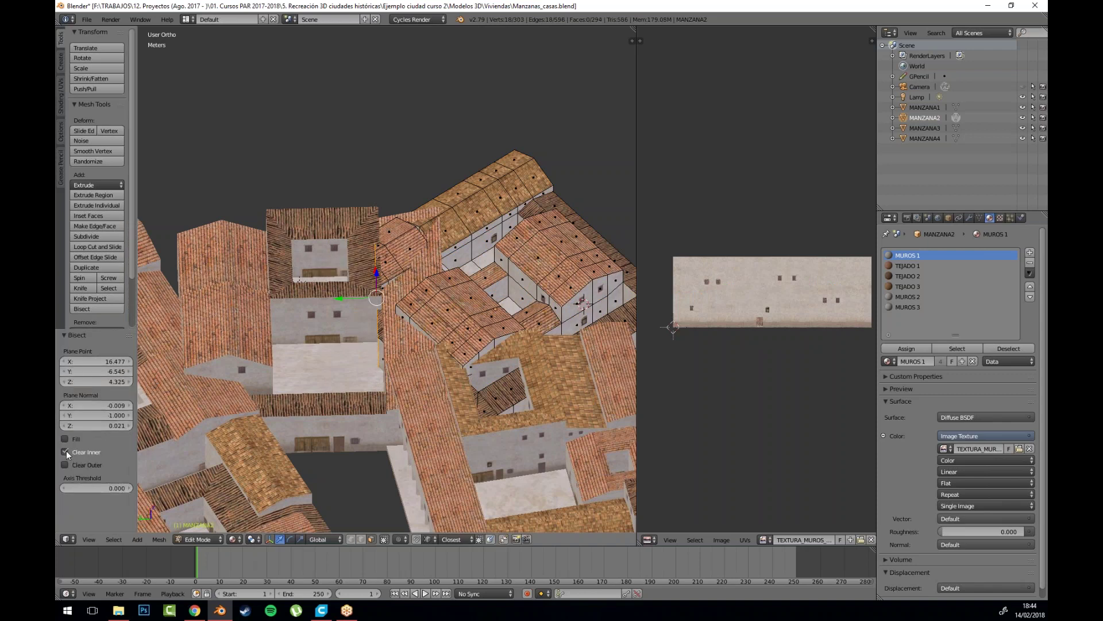
left_click(64, 439)
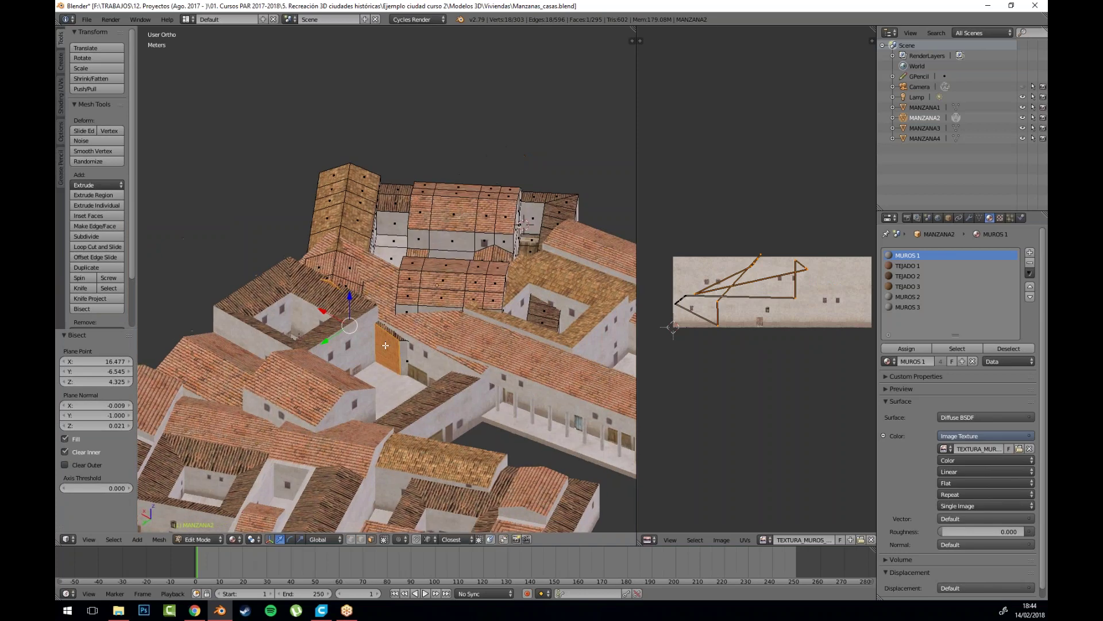
left_click_drag(467, 394, 402, 377)
key("Tab")
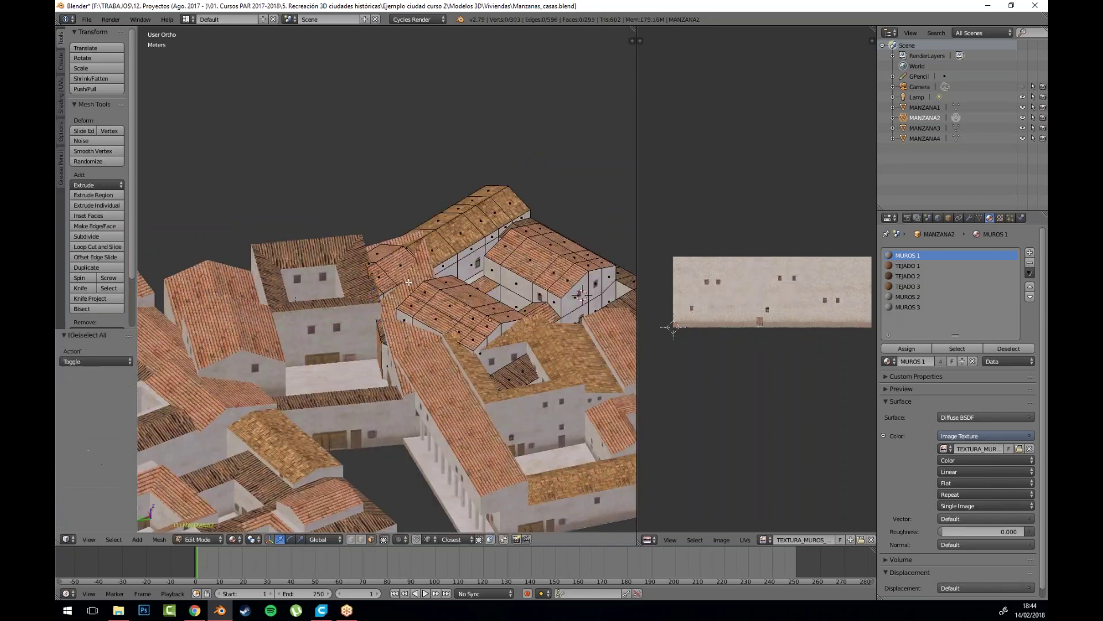
scroll(402, 377, "down", 3)
mouse_move(406, 330)
left_mouse_down()
mouse_move(406, 316)
mouse_move(375, 309)
mouse_move(412, 308)
mouse_move(419, 335)
left_mouse_up()
key("a")
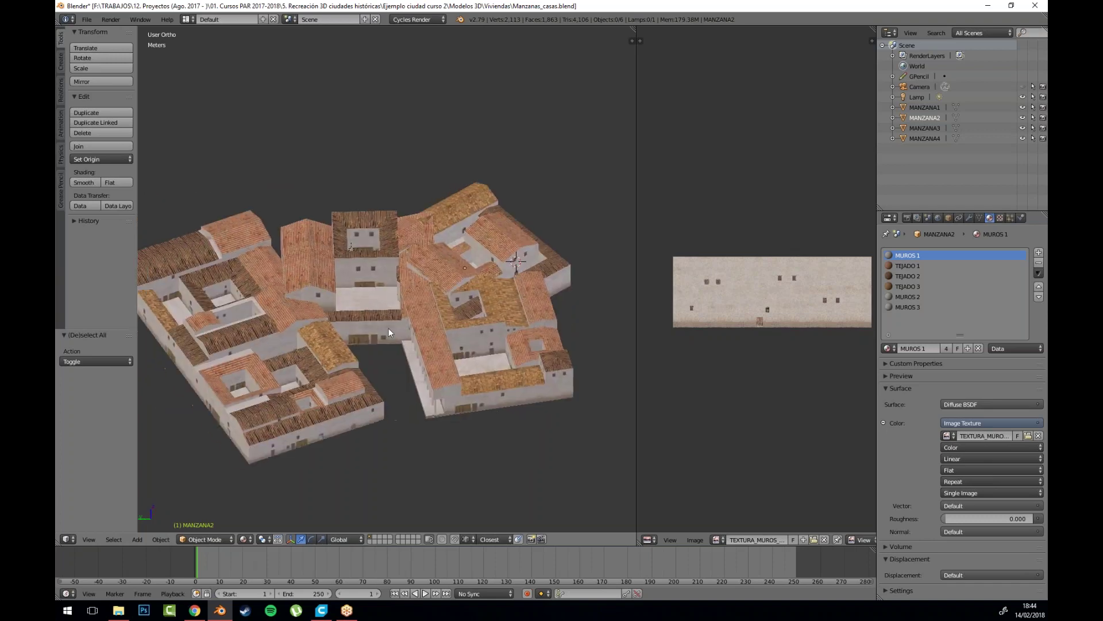
Step: Examine the trimmed junction of MANZANA2 and its remaining overlap with MANZANA3 from several angles
scroll(371, 298, "up", 5)
right_click(315, 351)
left_click_drag(315, 351, 388, 315)
scroll(389, 371, "down", 2)
left_click_drag(389, 371, 378, 307)
scroll(353, 245, "up", 2)
scroll(412, 208, "down", 3)
right_click(402, 295)
scroll(378, 307, "up", 3)
left_click_drag(450, 329, 453, 339)
left_click_drag(451, 343, 355, 349)
key("a")
left_click_drag(447, 299, 399, 312)
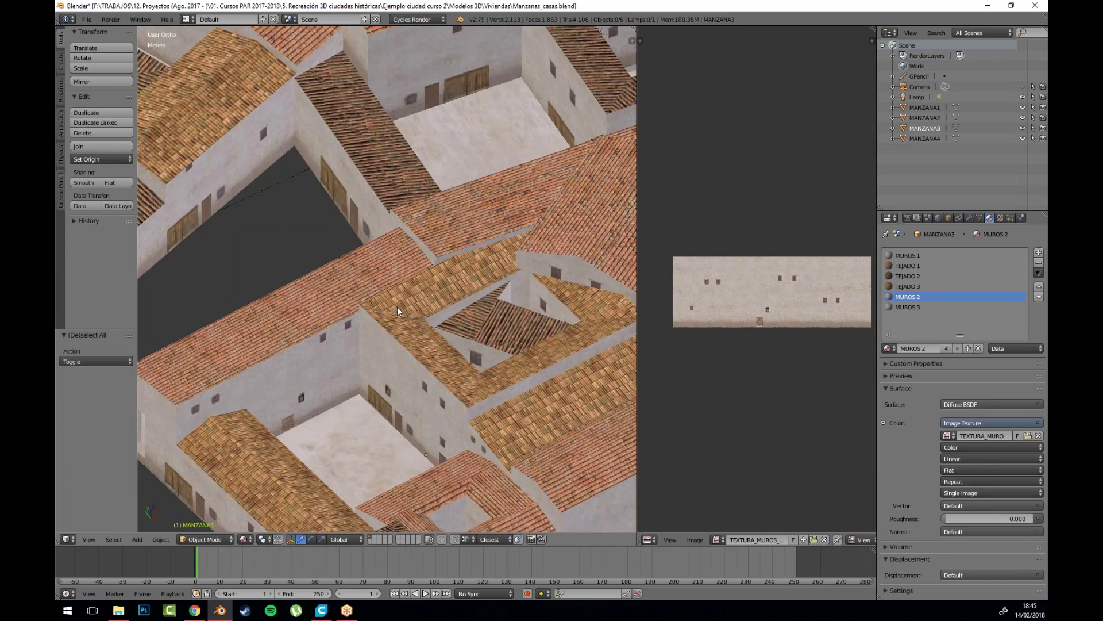
scroll(503, 339, "down", 3)
left_click_drag(503, 339, 367, 297)
Step: Bisect the whole mesh of MANZANA2 from above along the edge of MANZANA3, removing the overlapping part and filling the cut
right_click(536, 353)
key("Tab")
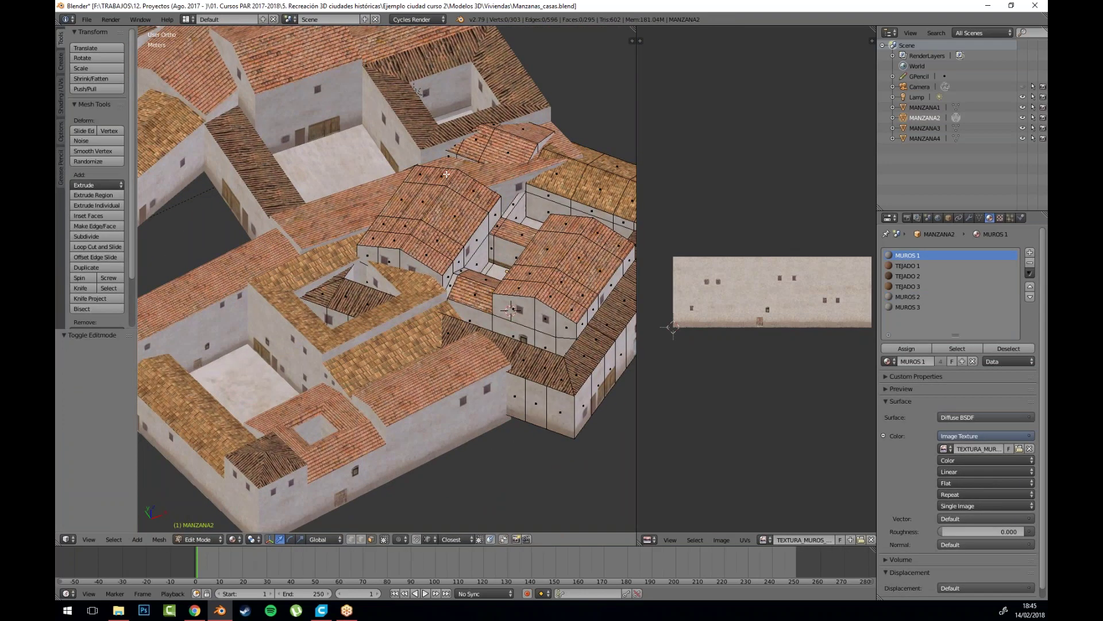
key("a")
left_click_drag(487, 304, 433, 371)
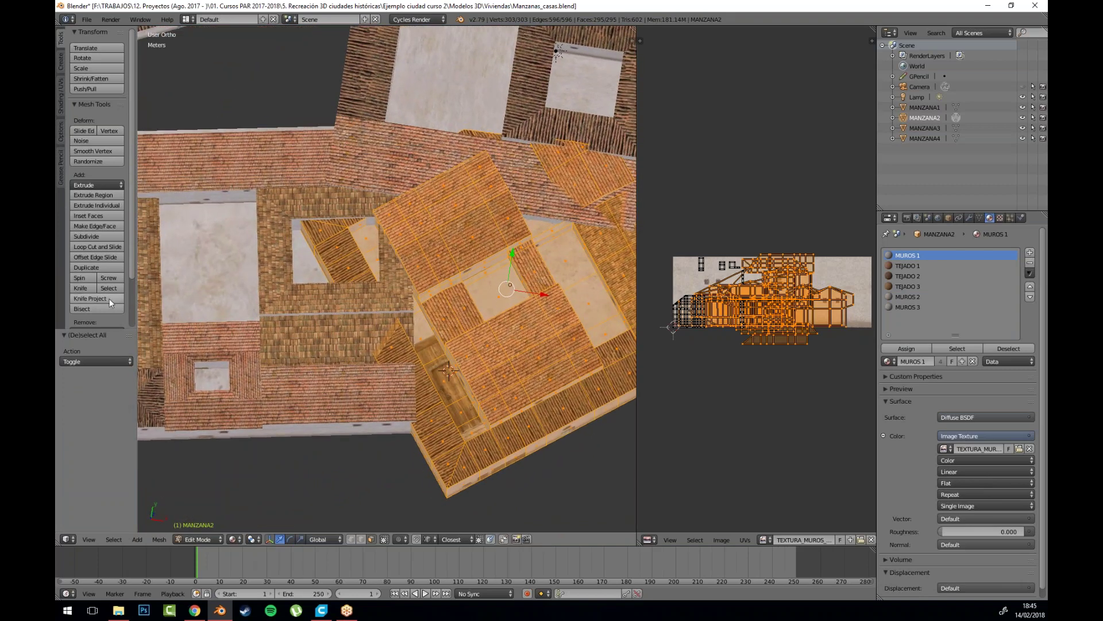
key("k")
left_click_drag(399, 123, 408, 482)
left_click_drag(434, 345, 376, 377)
key("Tab")
key("a")
Step: Assign the MUROS 2 material to the new cut face of MANZANA2 facing MANZANA3
scroll(482, 276, "down", 2)
scroll(439, 306, "up", 1)
scroll(455, 324, "down", 3)
scroll(518, 213, "up", 6)
left_click_drag(518, 214, 387, 194)
left_click_drag(403, 354, 432, 279)
scroll(382, 328, "up", 3)
key("Tab")
key("a")
key("a")
left_click(916, 267)
left_click(917, 297)
left_click(906, 350)
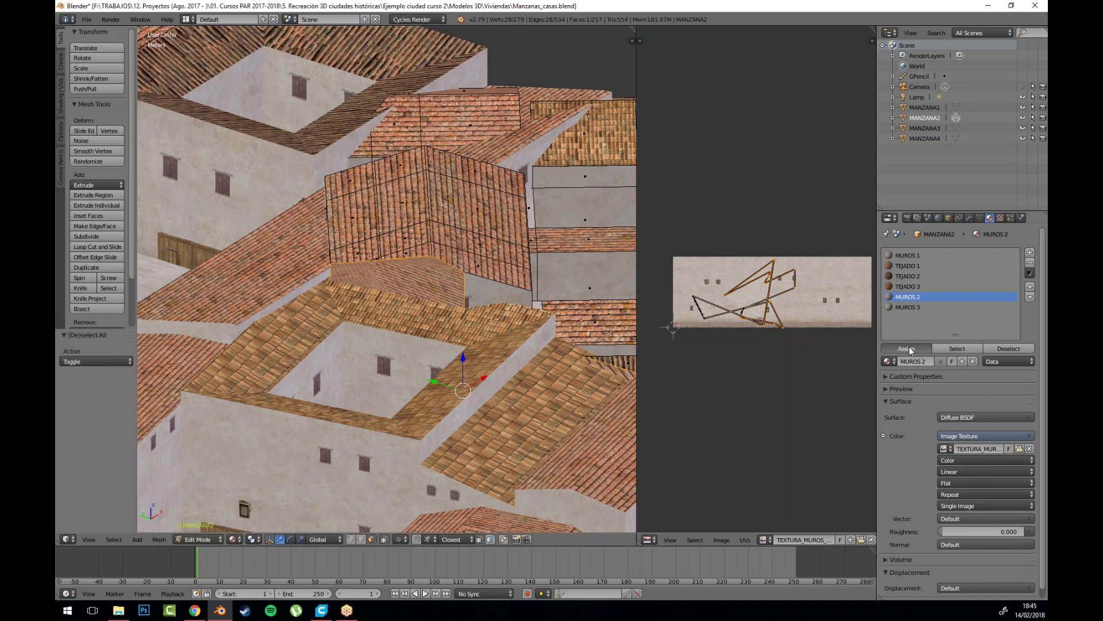
Step: Unwrap the cut face with Project From View and fit its UVs to the wall texture, scaled about 1.707 and shifted about 22.7 cm in X
left_click_drag(544, 351, 521, 331)
key("u")
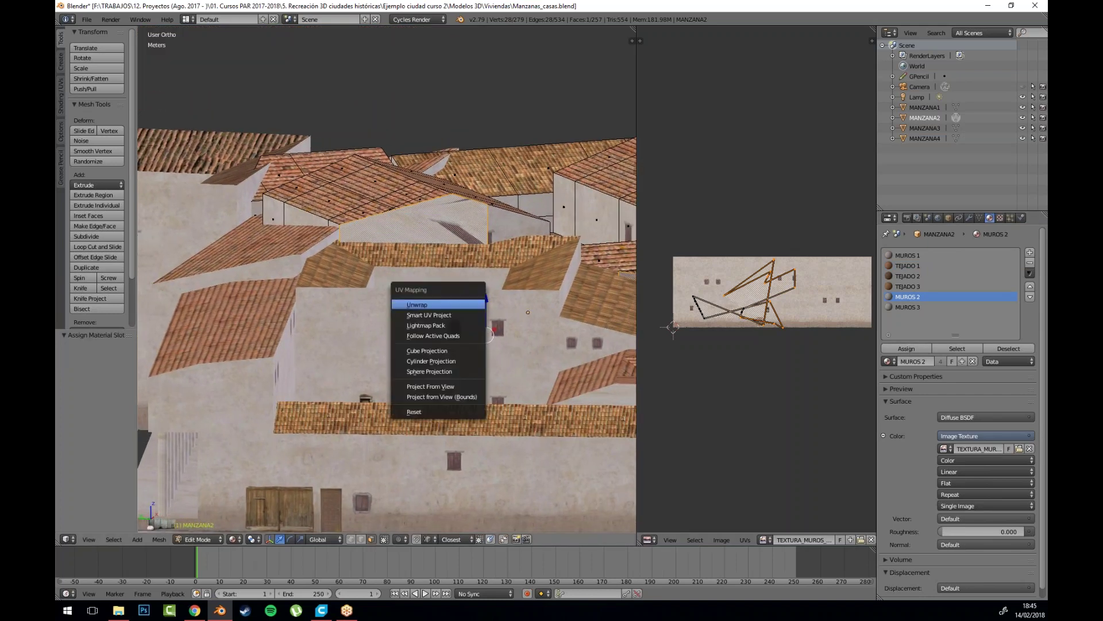
left_click(446, 384)
key("s")
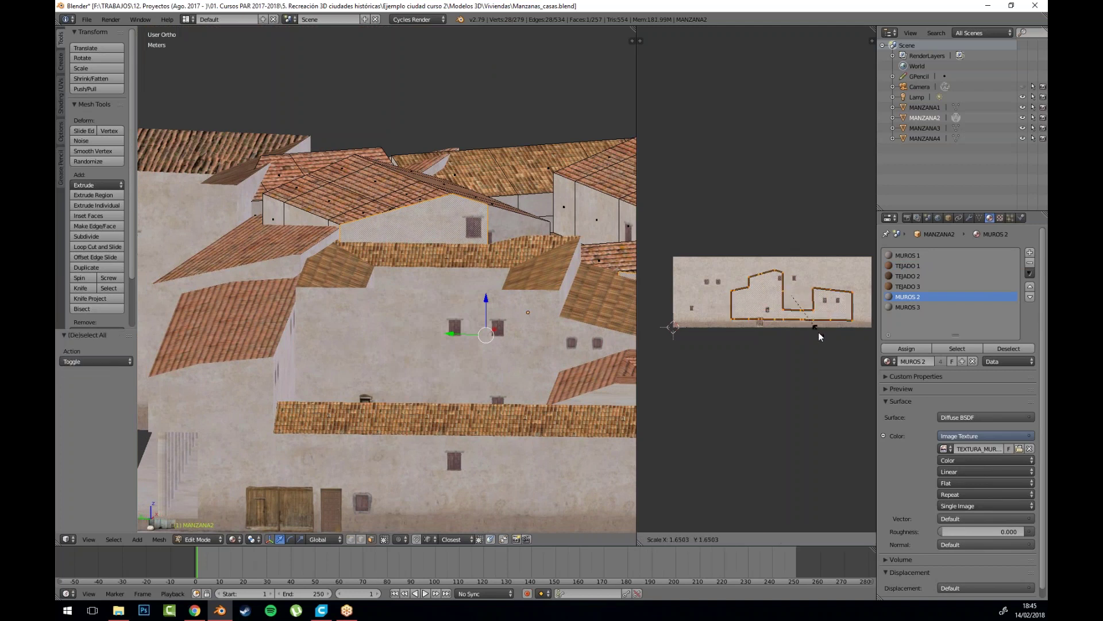
left_click(819, 333)
key("g")
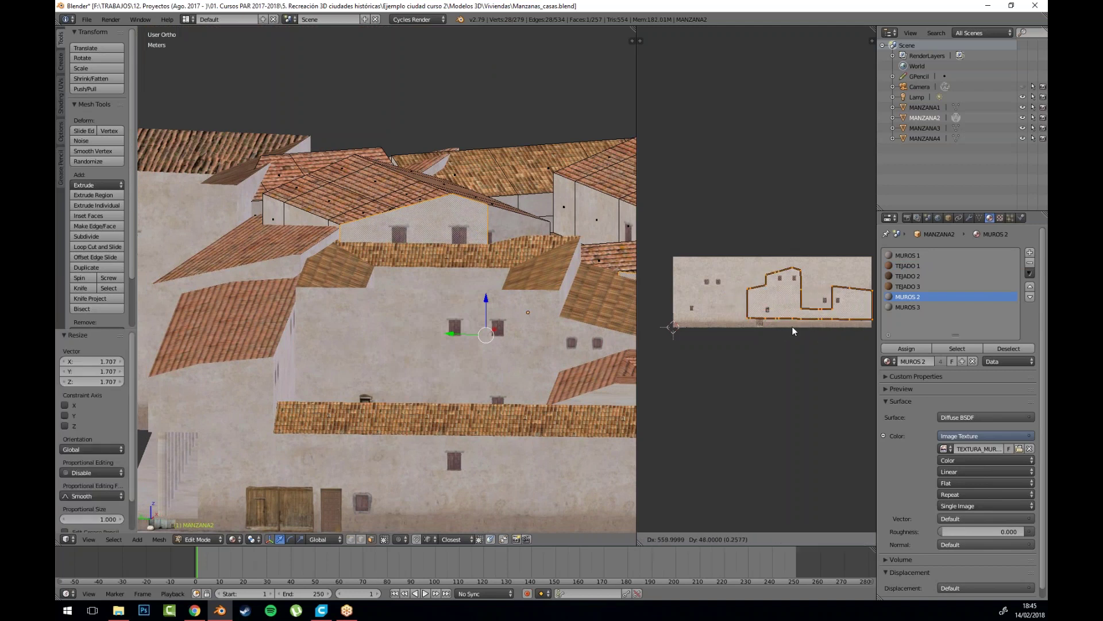
left_click(788, 328)
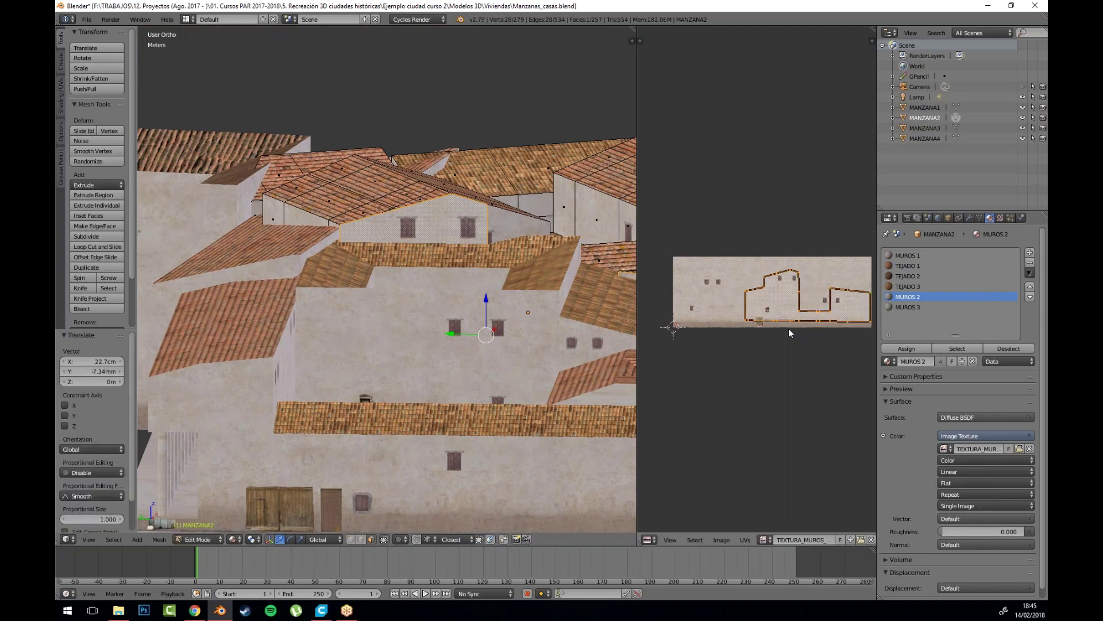
Step: Examine the joined house blocks from above and from several angles, checking the trimmed junctions between them
key("Tab")
left_click_drag(546, 322, 500, 333)
scroll(498, 243, "down", 3)
left_click_drag(498, 243, 752, 309)
left_click_drag(525, 334, 332, 402)
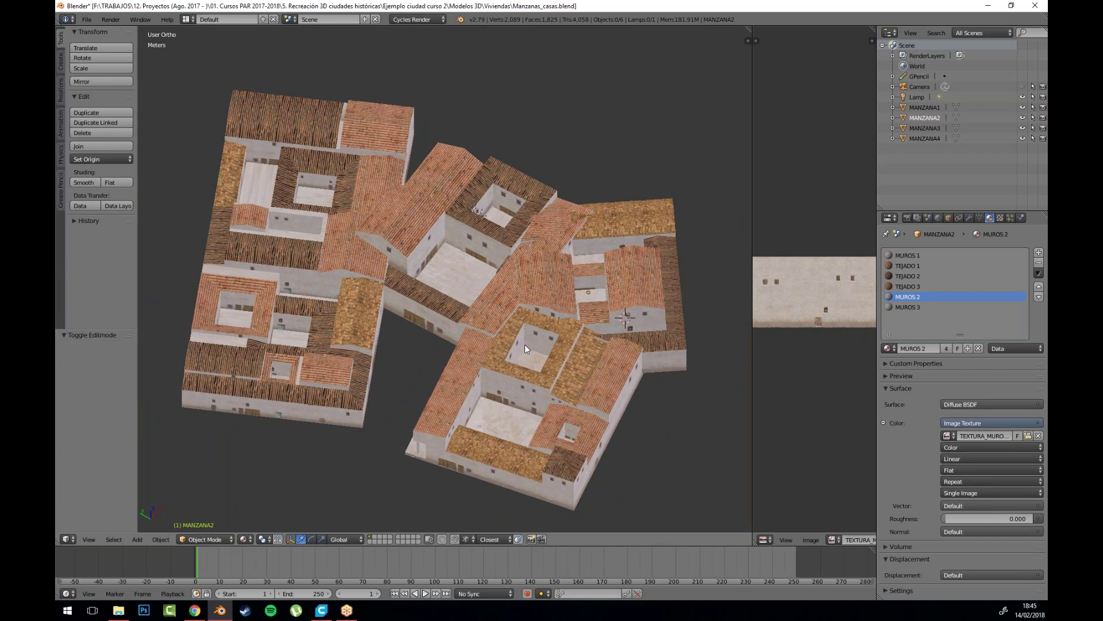
mouse_move(547, 291)
left_mouse_down()
mouse_move(543, 277)
mouse_move(511, 283)
mouse_move(590, 285)
mouse_move(585, 271)
mouse_move(546, 287)
left_mouse_up()
scroll(545, 288, "down", 5)
mouse_move(466, 329)
left_mouse_down()
mouse_move(489, 336)
mouse_move(451, 329)
left_mouse_up()
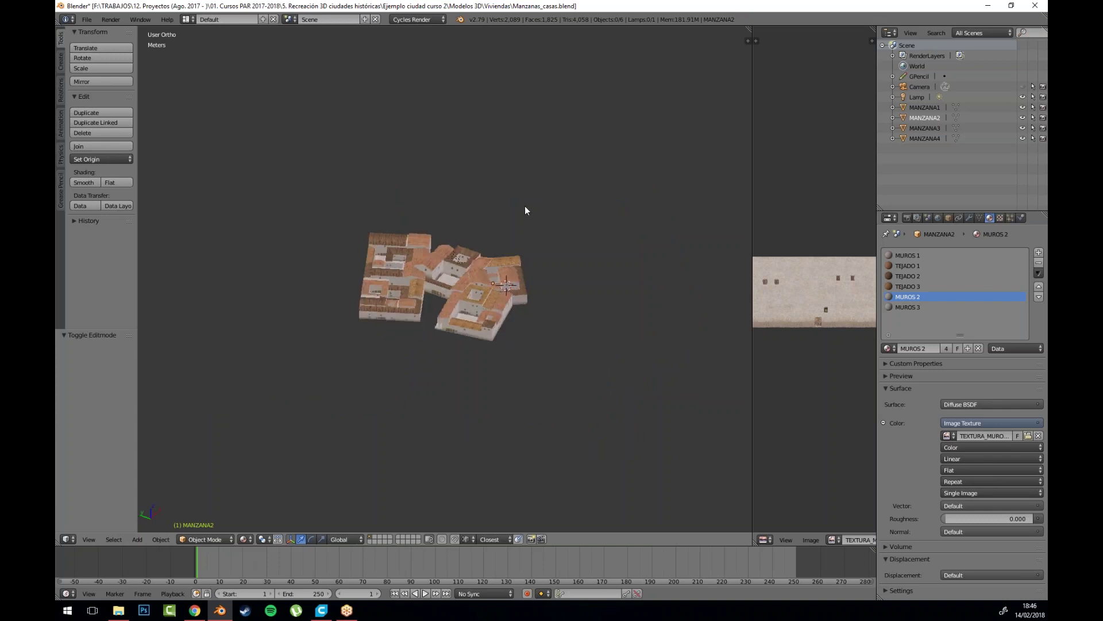
scroll(526, 206, "up", 6)
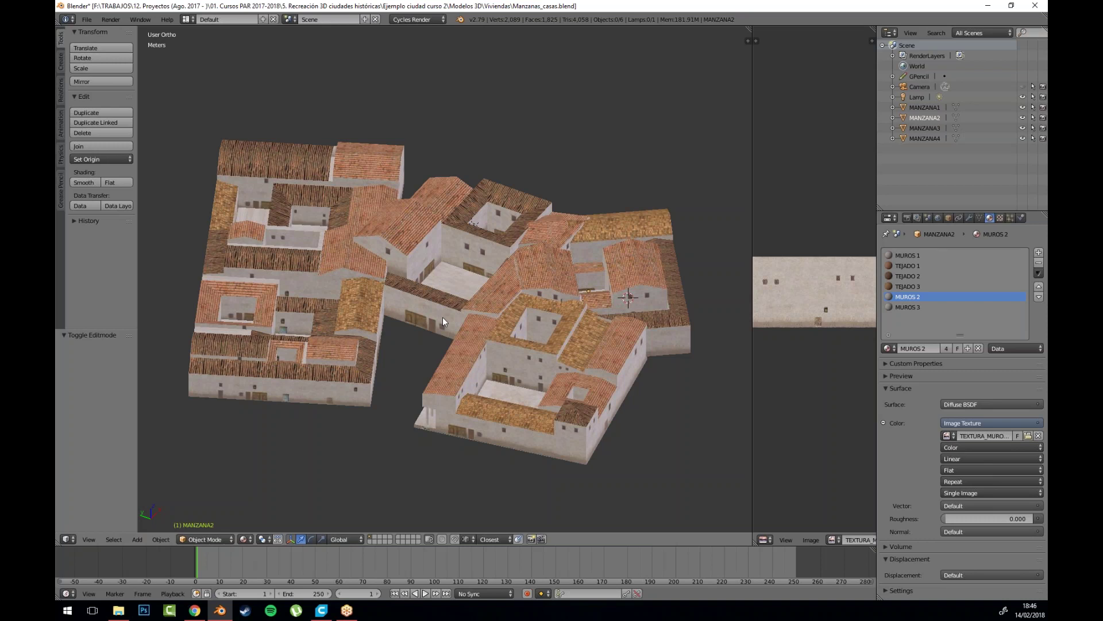
left_click_drag(576, 355, 650, 318)
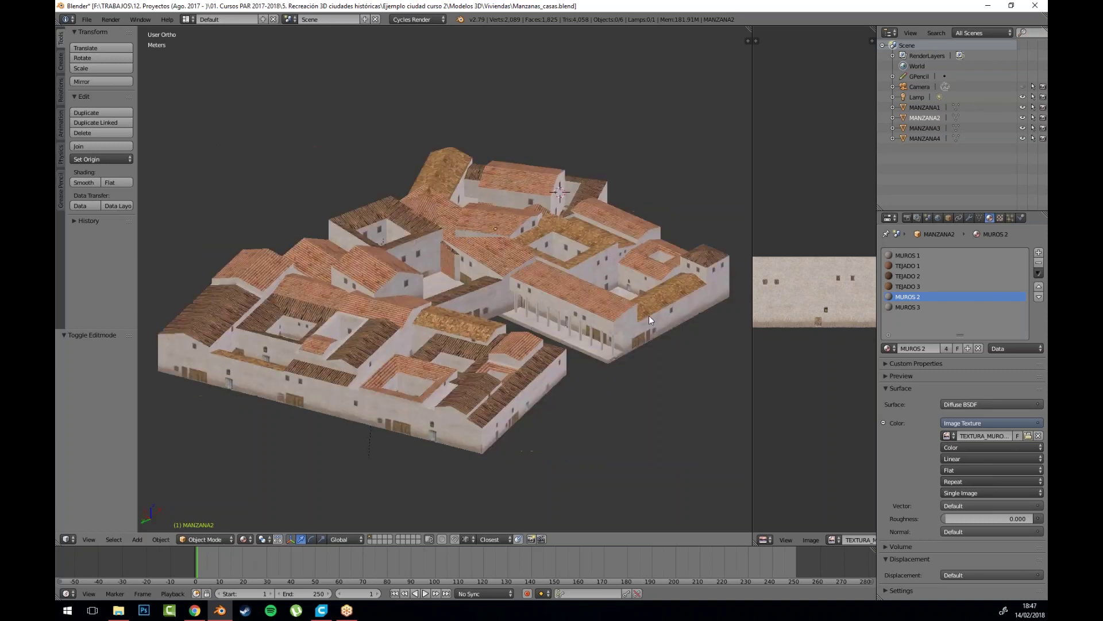
Step: Assign the MUROS 2 material to the MANZANA2 cut face that carries roof tiles beside the courtyard with the wooden gate
scroll(650, 318, "up", 4)
left_click_drag(486, 243, 386, 319)
scroll(386, 318, "up", 2)
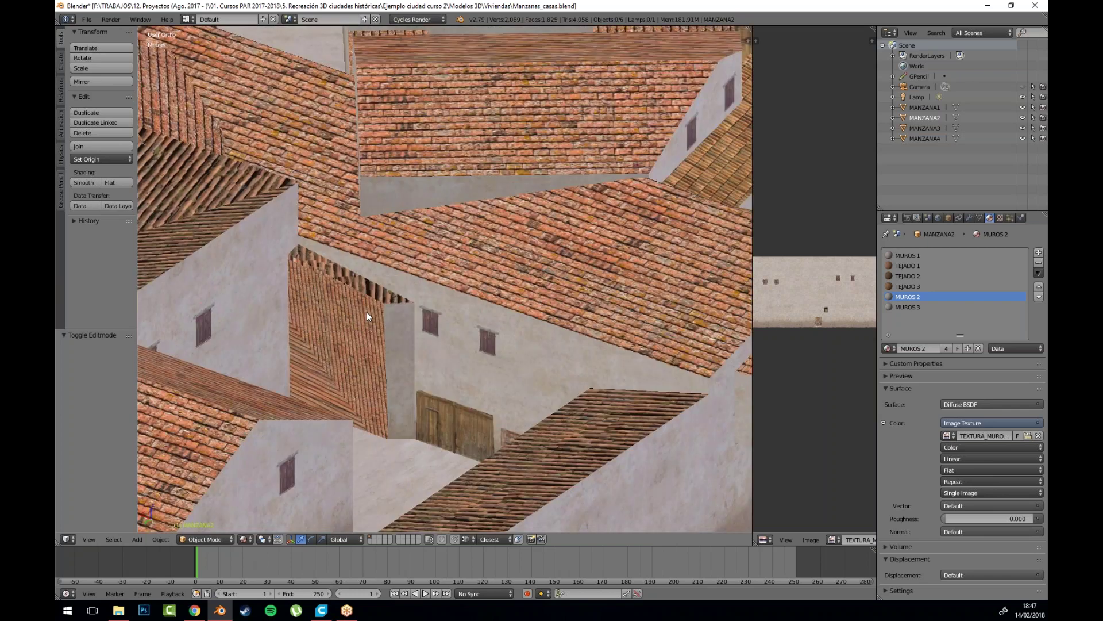
key("Tab")
scroll(487, 343, "up", 3)
right_click(487, 344)
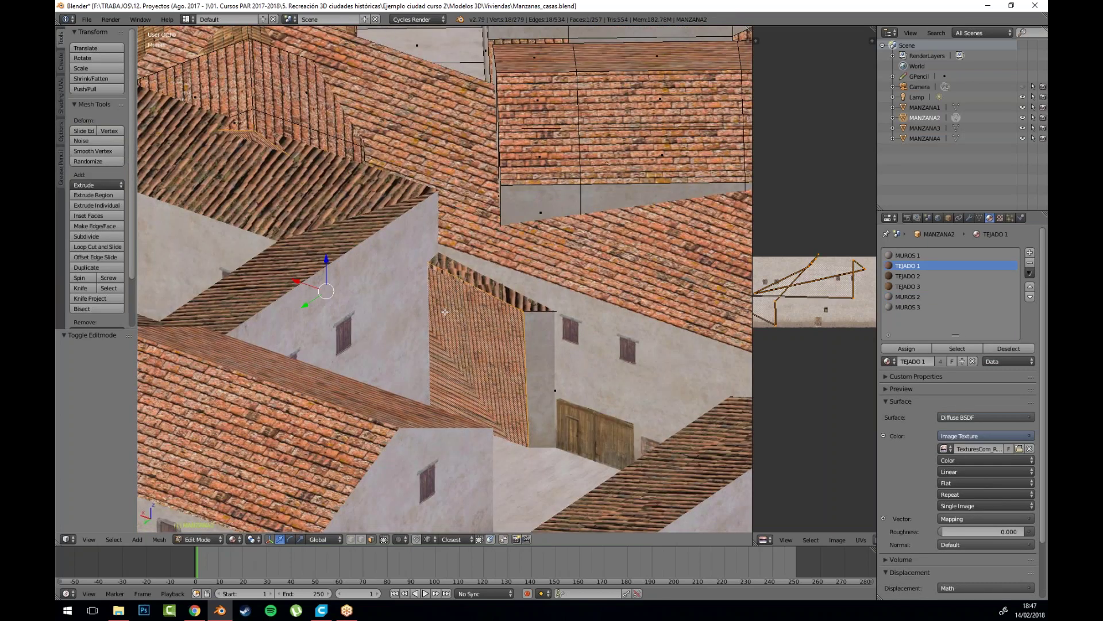
left_click(907, 348)
Step: Unwrap the courtyard face with Project From View and fit its UVs to the wall texture, scaled about 7.518 and moved over the windows
scroll(460, 333, "down", 7)
left_click_drag(397, 413, 470, 303)
key("u")
left_click(379, 315)
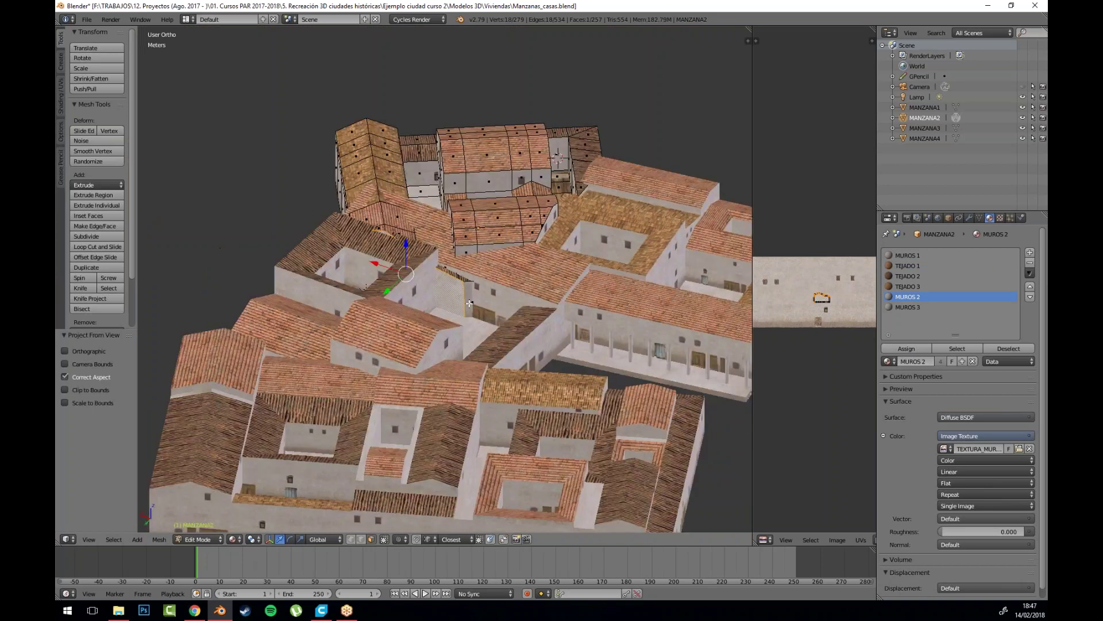
scroll(469, 303, "up", 4)
key("a")
key("s")
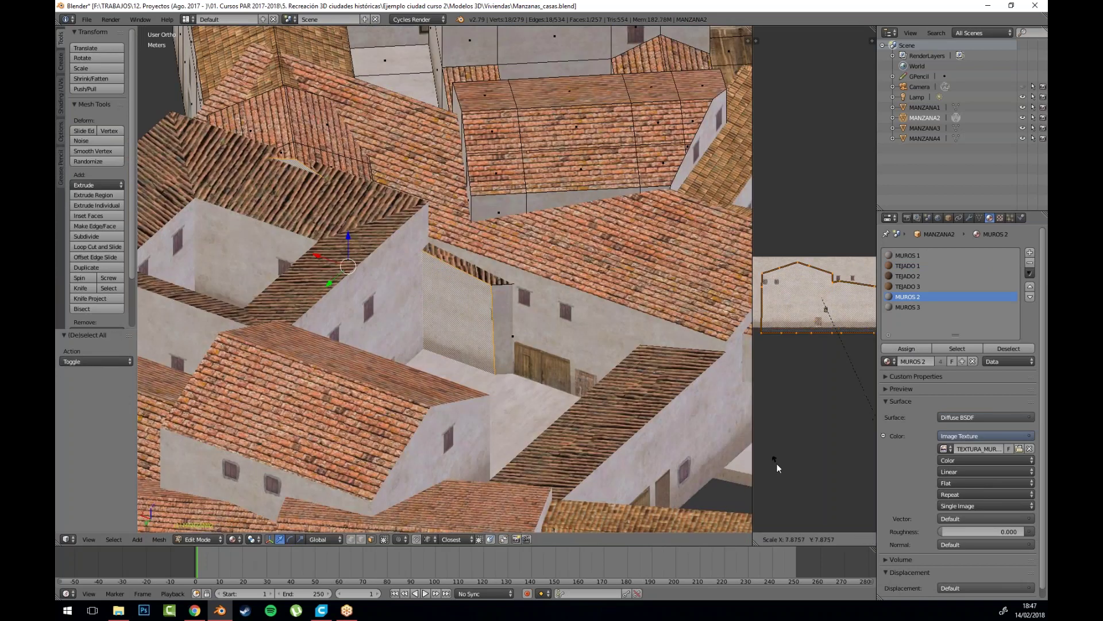
left_click(773, 455)
key("g")
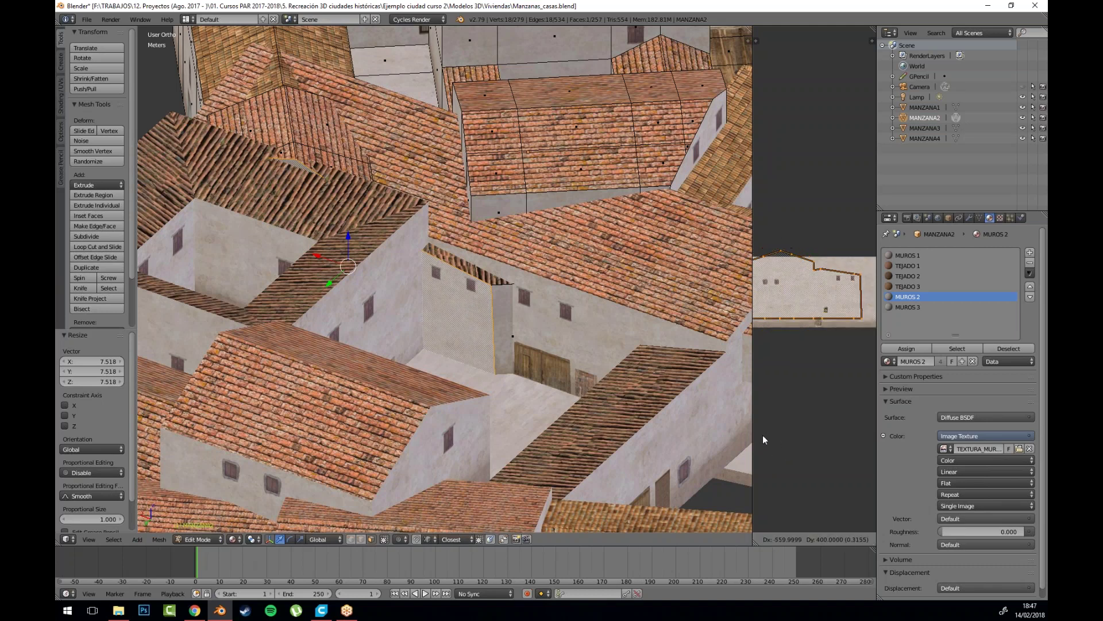
left_click(761, 430)
key("a")
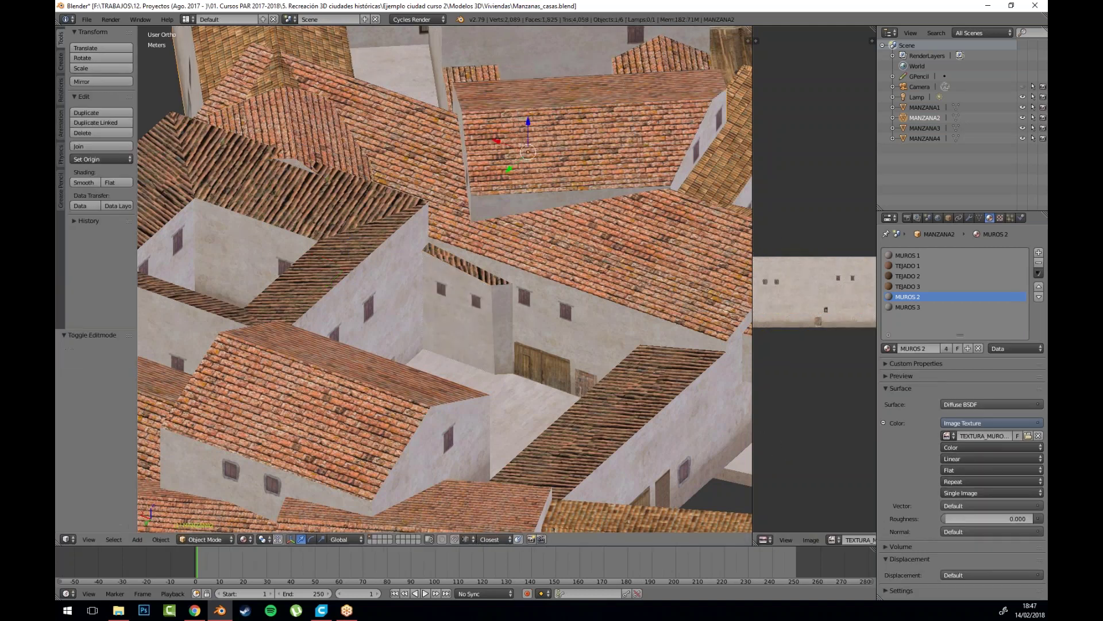
key("Tab")
Step: Inspect the retextured courtyard wall and the surrounding blocks from several angles
scroll(485, 297, "down", 3)
left_click_drag(519, 363, 463, 185)
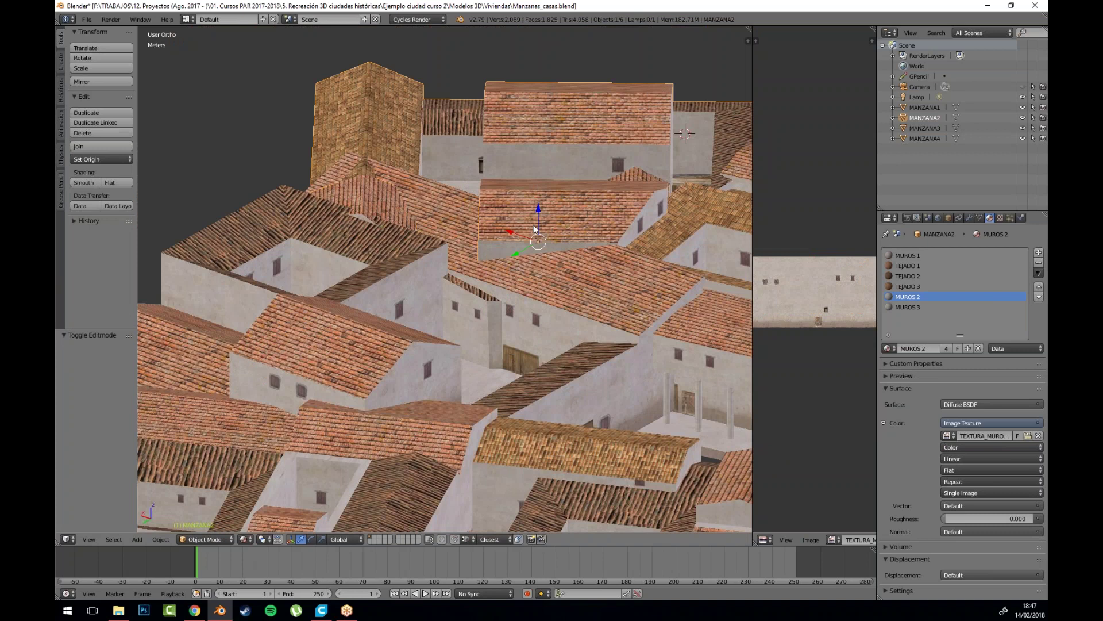
scroll(463, 282, "down", 3)
mouse_move(520, 326)
left_mouse_down()
mouse_move(481, 323)
mouse_move(517, 331)
mouse_move(526, 317)
left_mouse_up()
scroll(540, 281, "down", 2)
left_click_drag(425, 312, 505, 301)
scroll(505, 312, "up", 4)
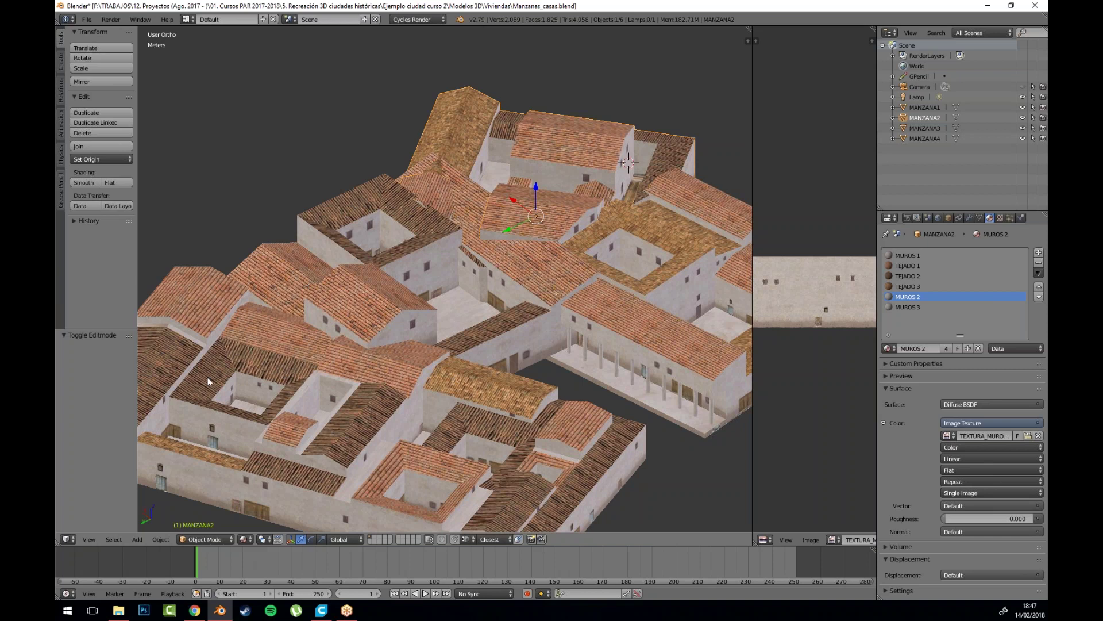
Step: Assign the TEJADO 1 material to the gabled roof faces of the corner house in MANZANA4
key("Tab")
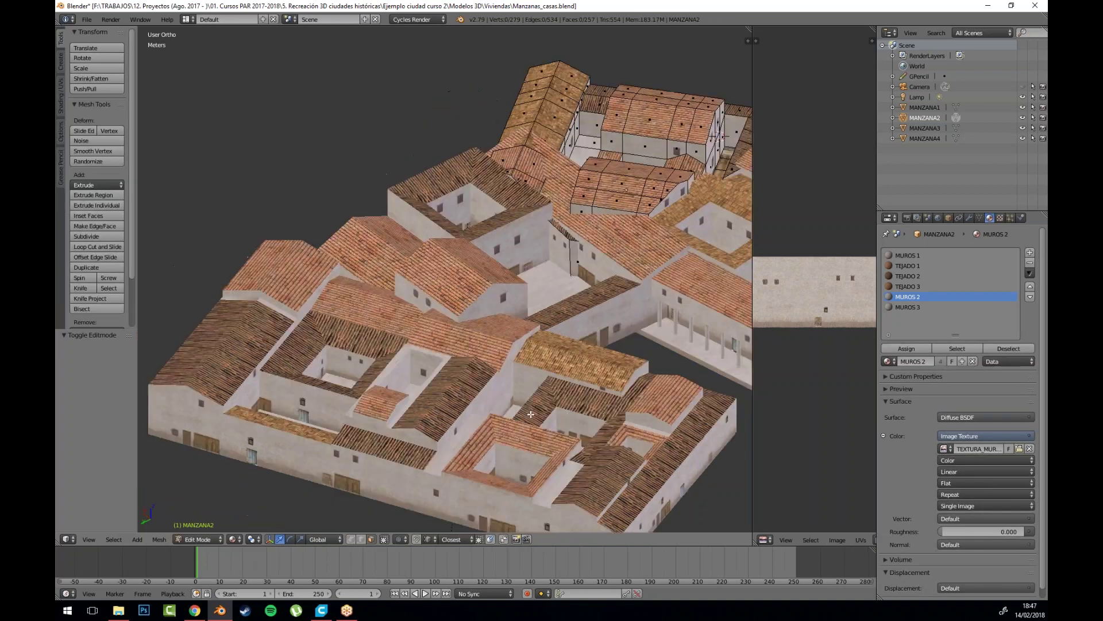
left_click_drag(530, 413, 570, 407)
key("Tab")
right_click(348, 384)
key("Tab")
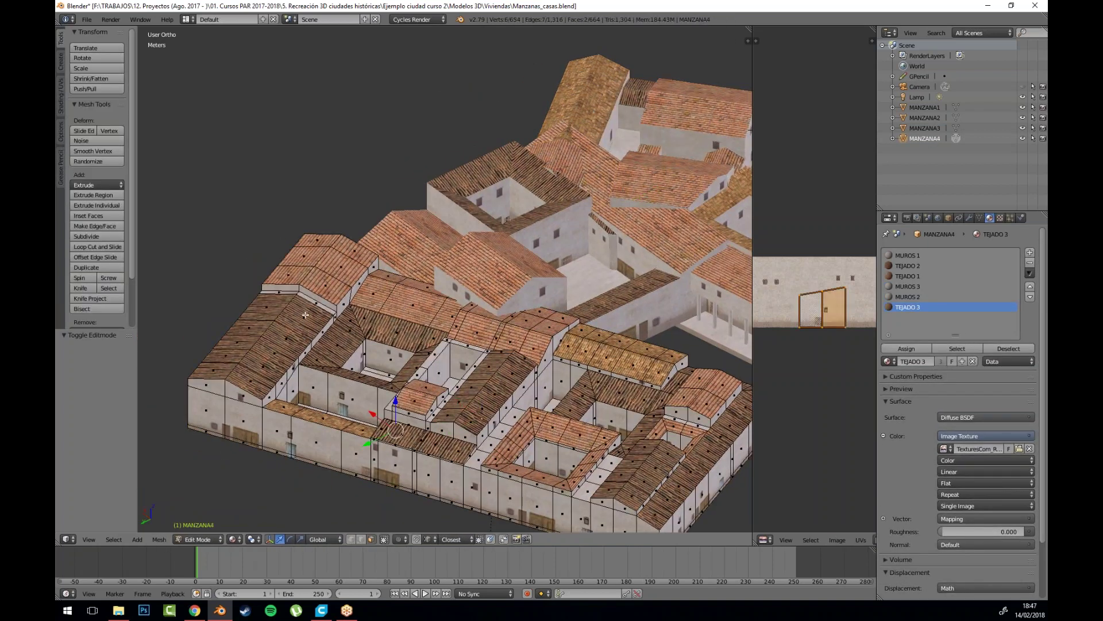
key("c")
left_click_drag(287, 314, 248, 357)
right_click(244, 362)
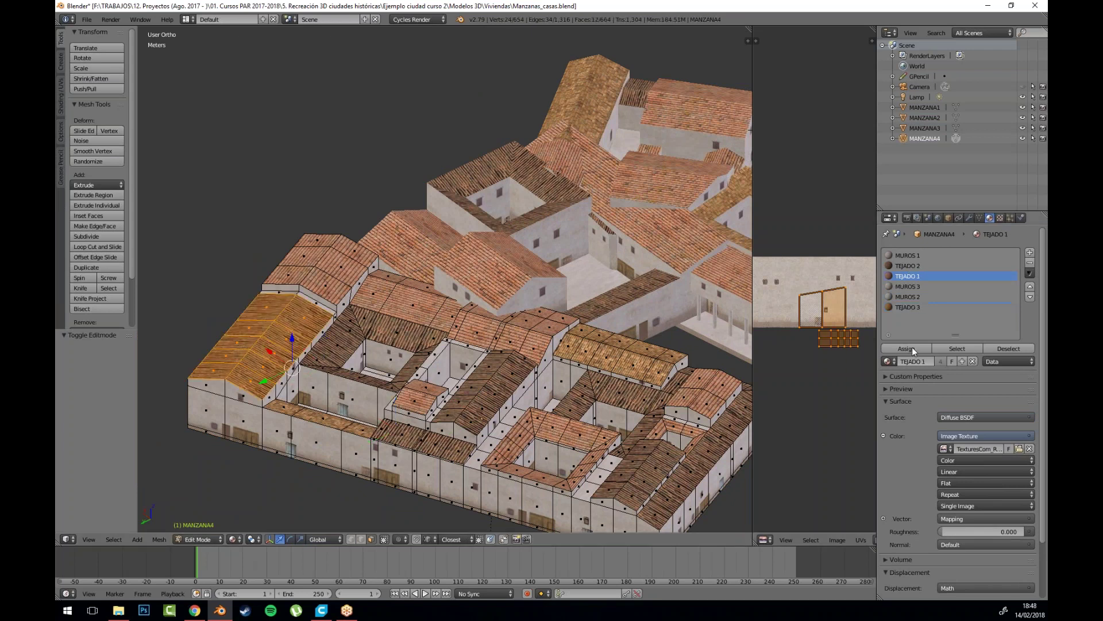
left_click(911, 347)
key("Tab")
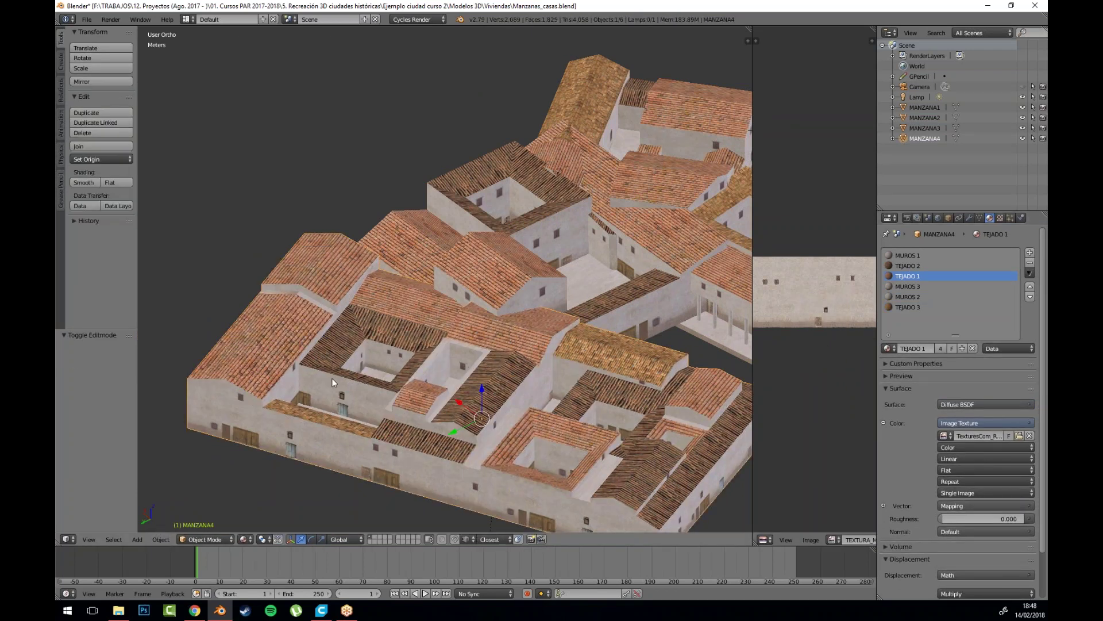
Step: Circle-select the wall faces along the long street facade of MANZANA4
left_click_drag(332, 378, 306, 377)
scroll(570, 435, "down", 4)
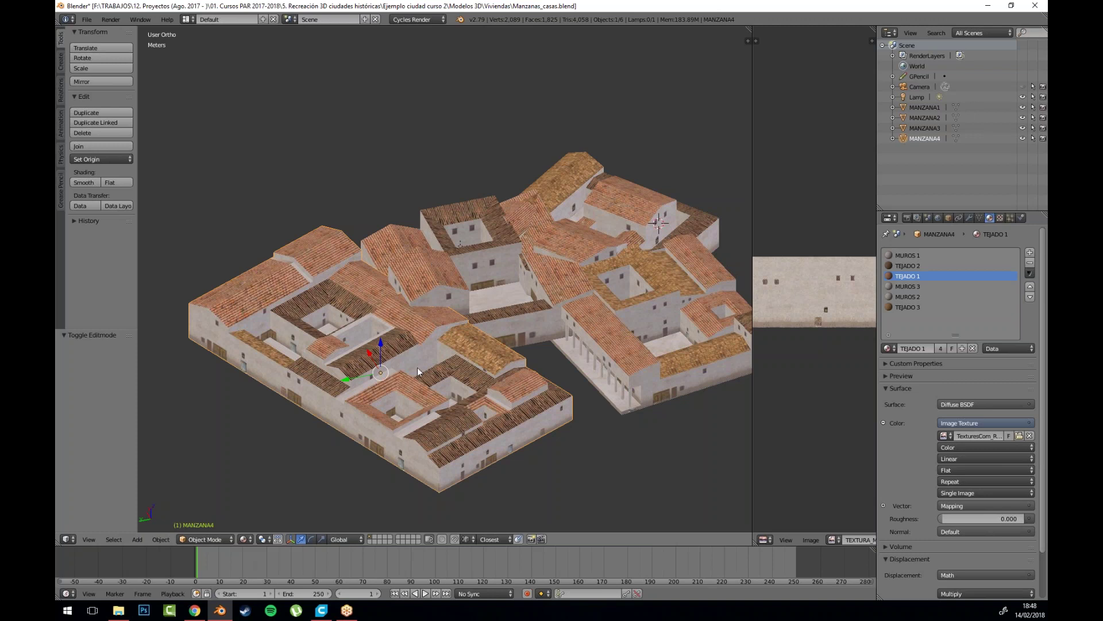
left_click_drag(352, 357, 415, 319)
scroll(388, 331, "up", 3)
scroll(397, 360, "down", 1)
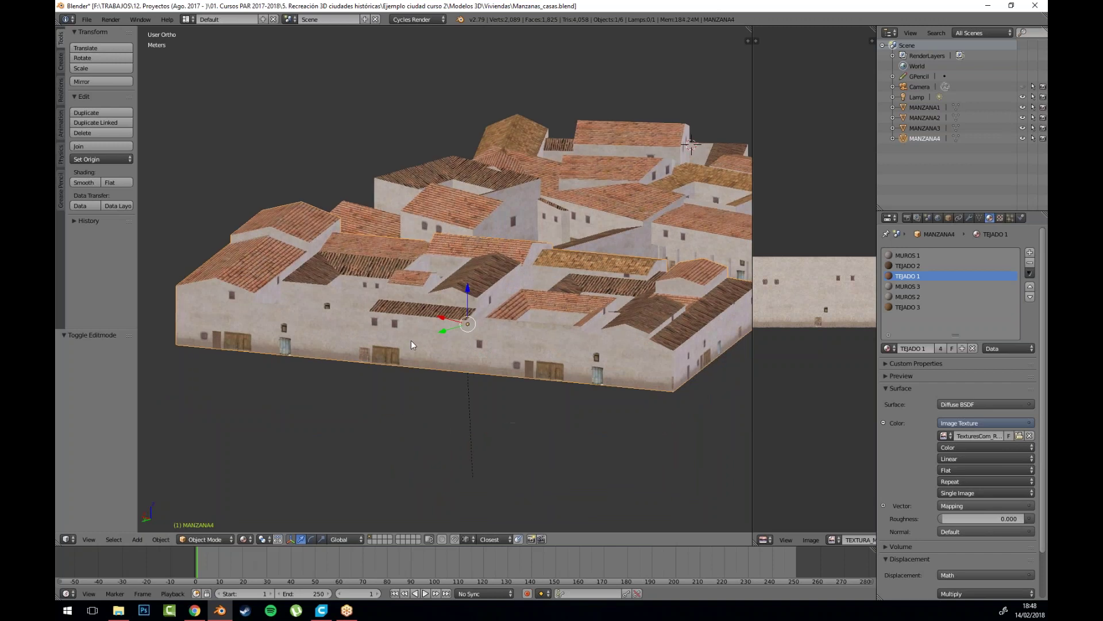
key("Tab")
key("c")
mouse_move(206, 319)
left_mouse_down()
mouse_move(224, 318)
mouse_move(225, 336)
mouse_move(200, 335)
mouse_move(655, 382)
left_mouse_up()
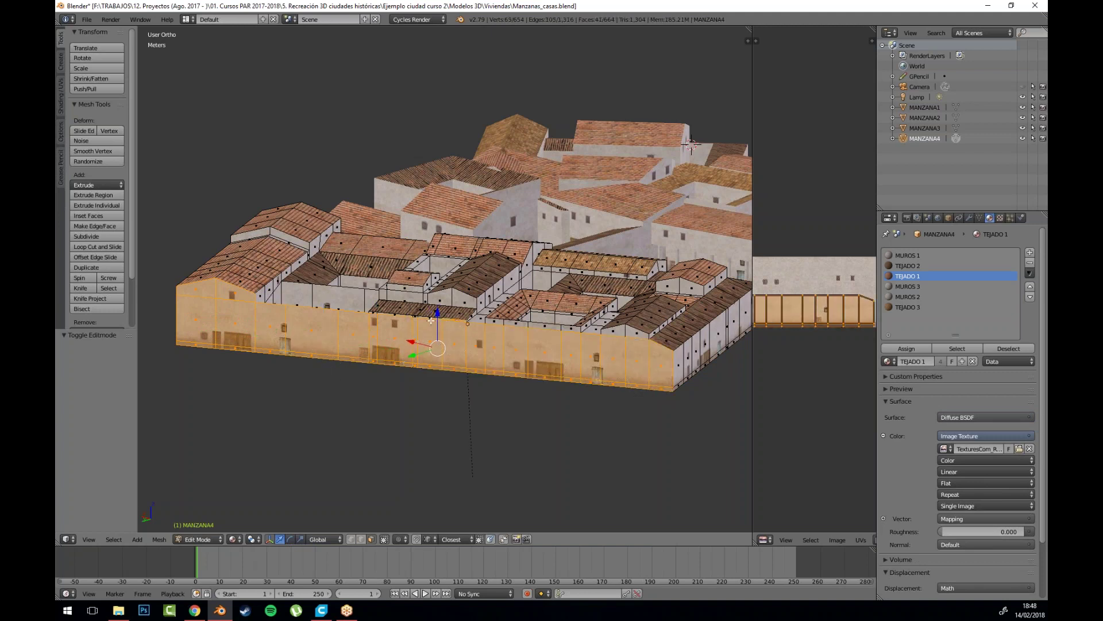
Step: Add the missed upper wall faces along the MANZANA4 street facade to the selection
scroll(418, 340, "up", 5)
left_click(374, 386)
left_click_drag(375, 387, 269, 377)
right_click(269, 380)
left_click_drag(615, 504, 312, 393)
key("c")
left_click_drag(267, 285, 592, 314)
right_click(598, 311)
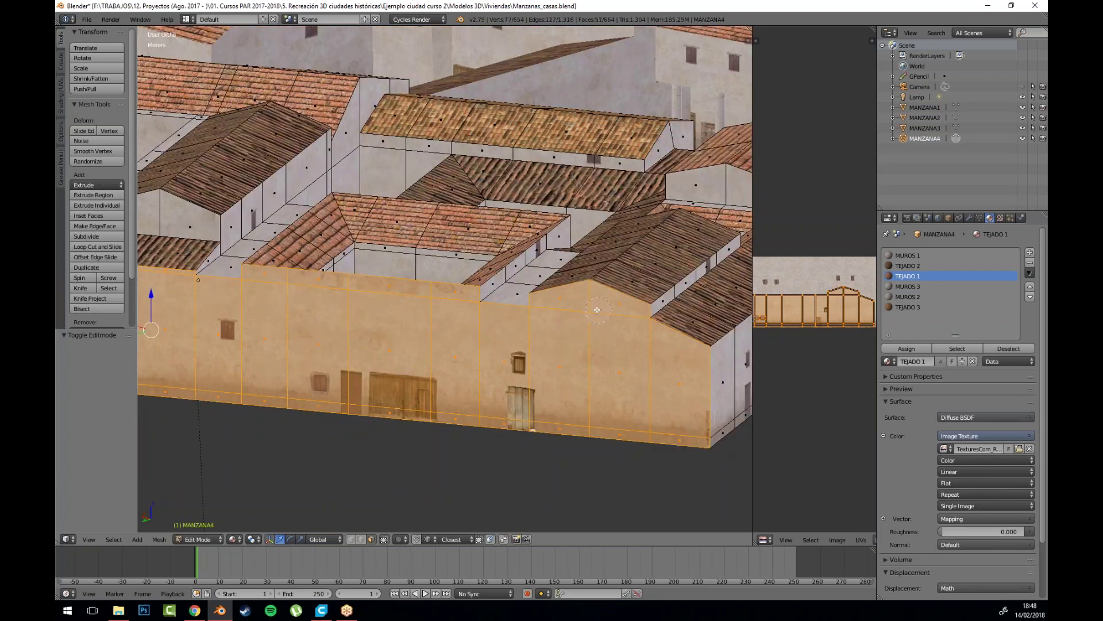
Step: Move the UVs of the selected MANZANA4 facade about 2.85 m in X to shift its doors and windows
scroll(469, 338, "down", 4)
left_click_drag(399, 371, 517, 380)
scroll(474, 374, "down", 2)
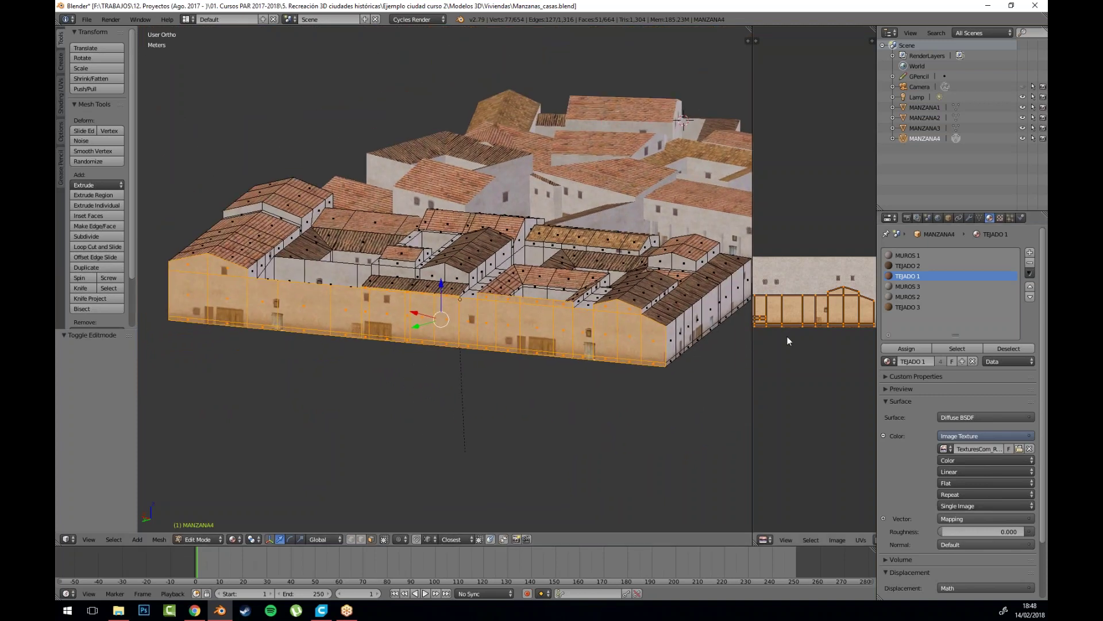
key("g")
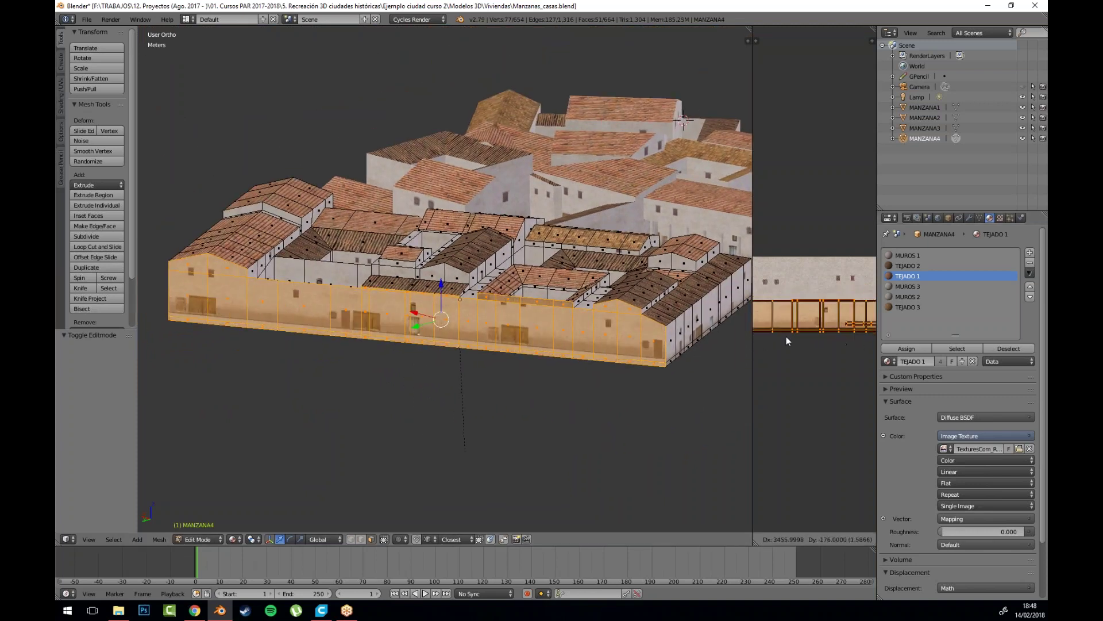
left_click(859, 332)
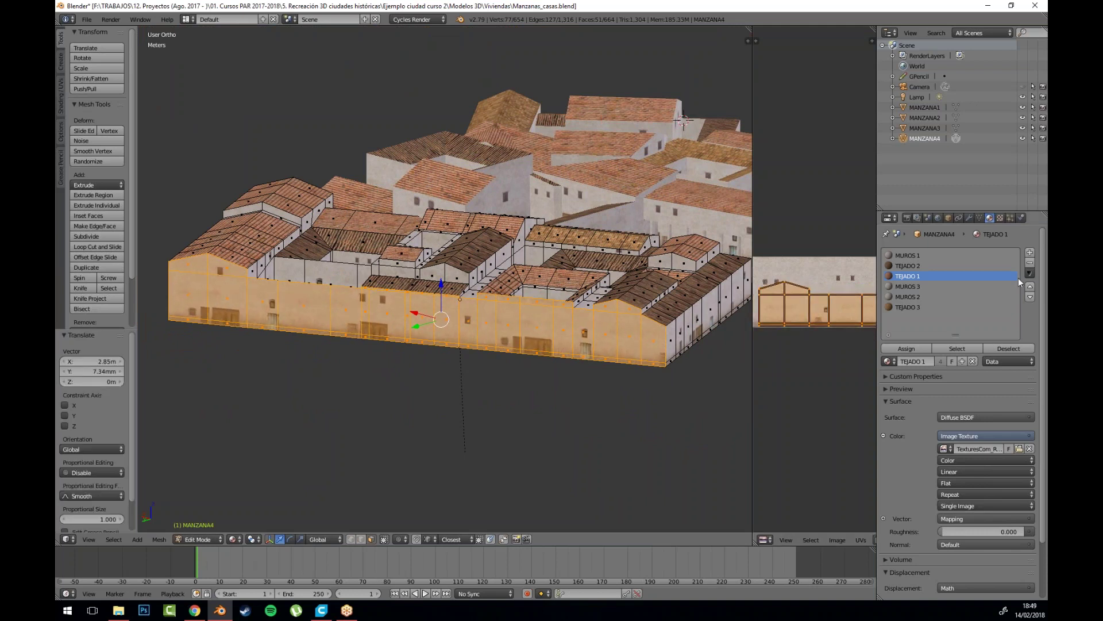
Step: Assign the MUROS 3 material to the selected MANZANA4 facade and reposition its UVs on the wall texture
left_click(916, 255)
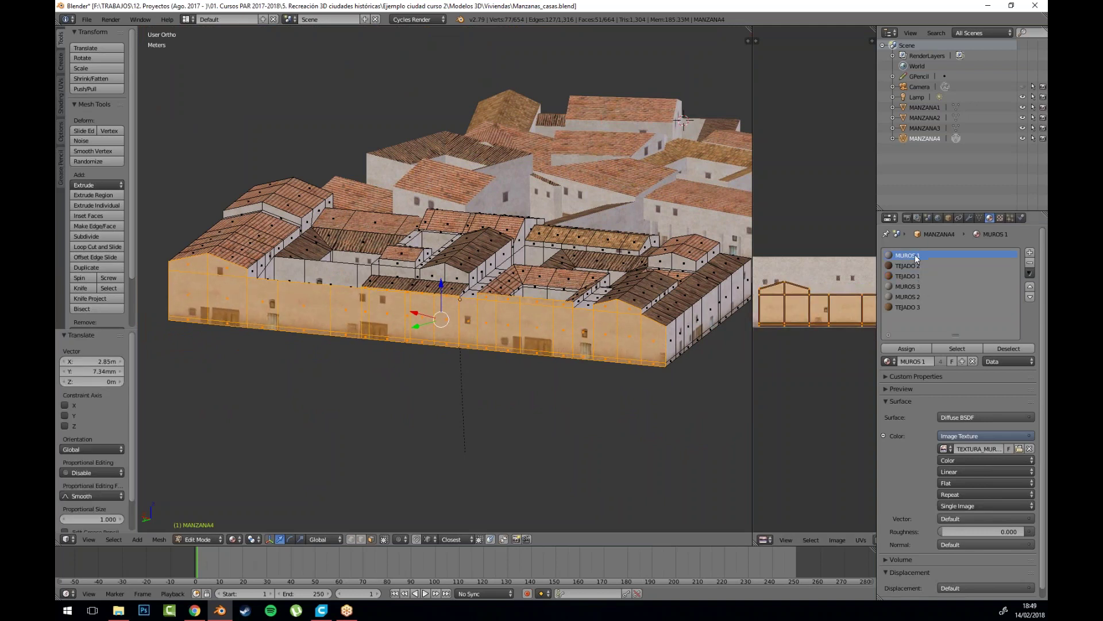
left_click(918, 348)
key("g")
key("Escape")
key("g")
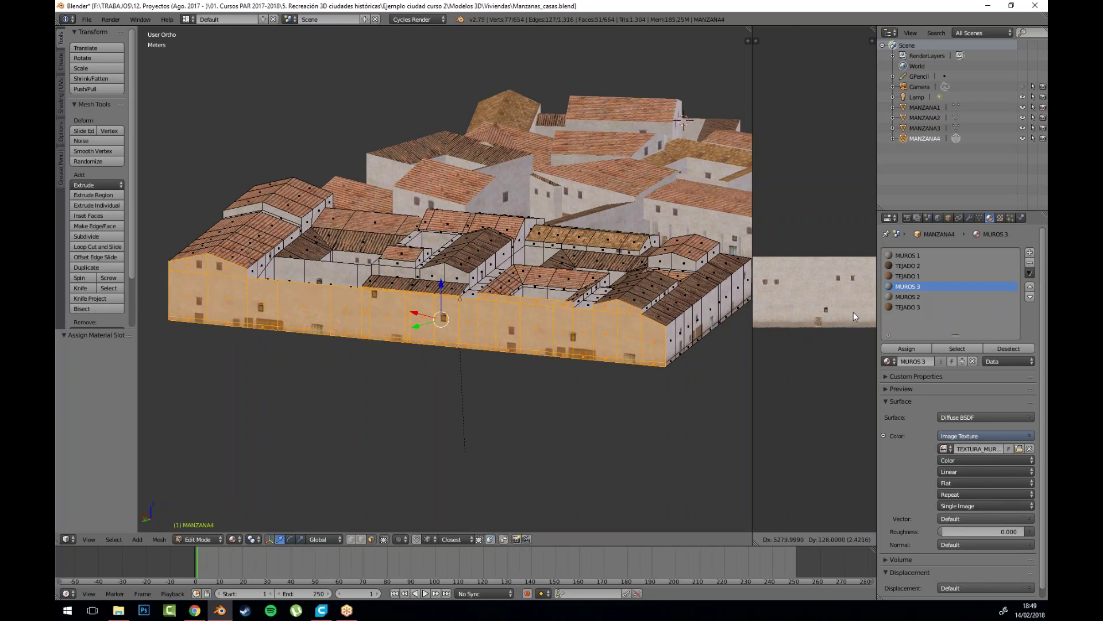
left_click(852, 312)
key("Tab")
Step: Frame all the house blocks in a raised view and take a screen capture of the Blender window
left_click_drag(531, 368, 388, 377)
scroll(340, 328, "down", 1)
scroll(394, 319, "up", 2)
left_click_drag(467, 359, 438, 382)
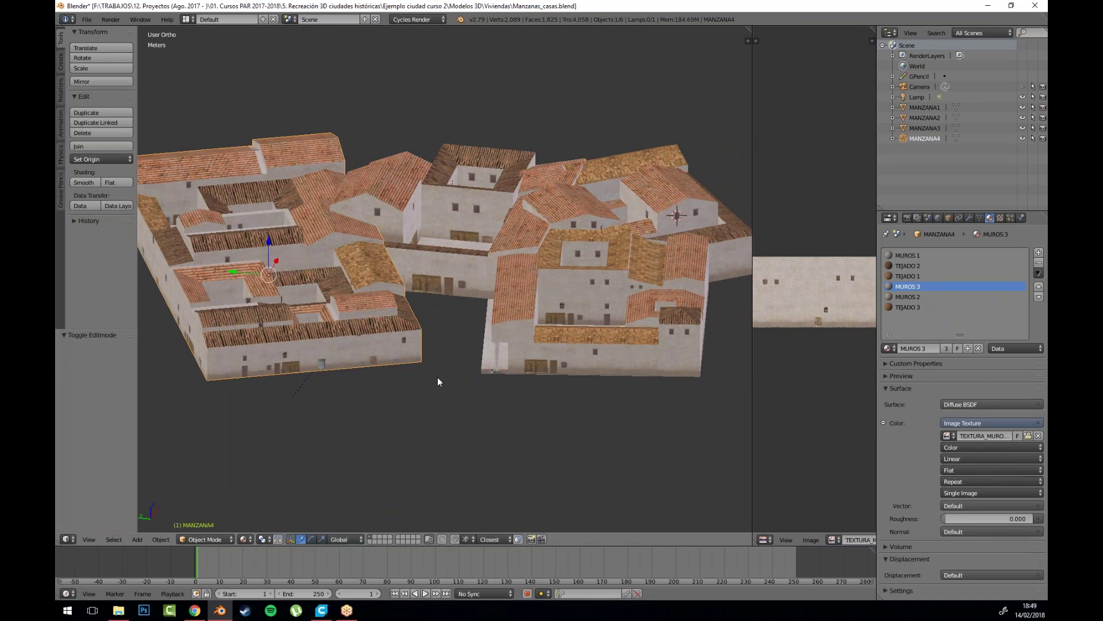
left_click_drag(448, 360, 464, 386)
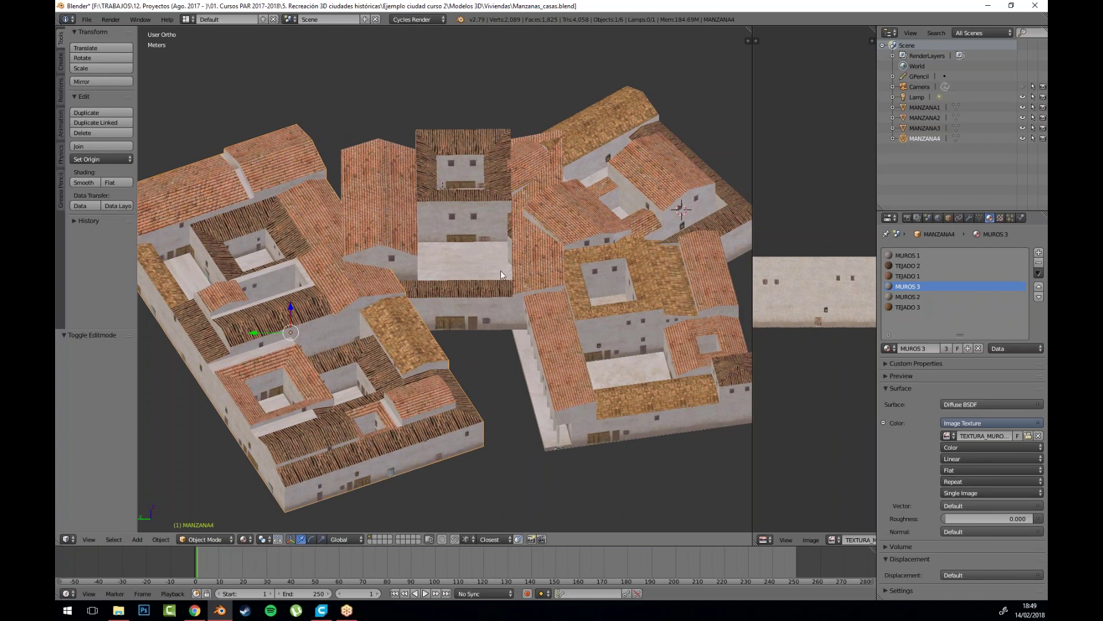
key("Print")
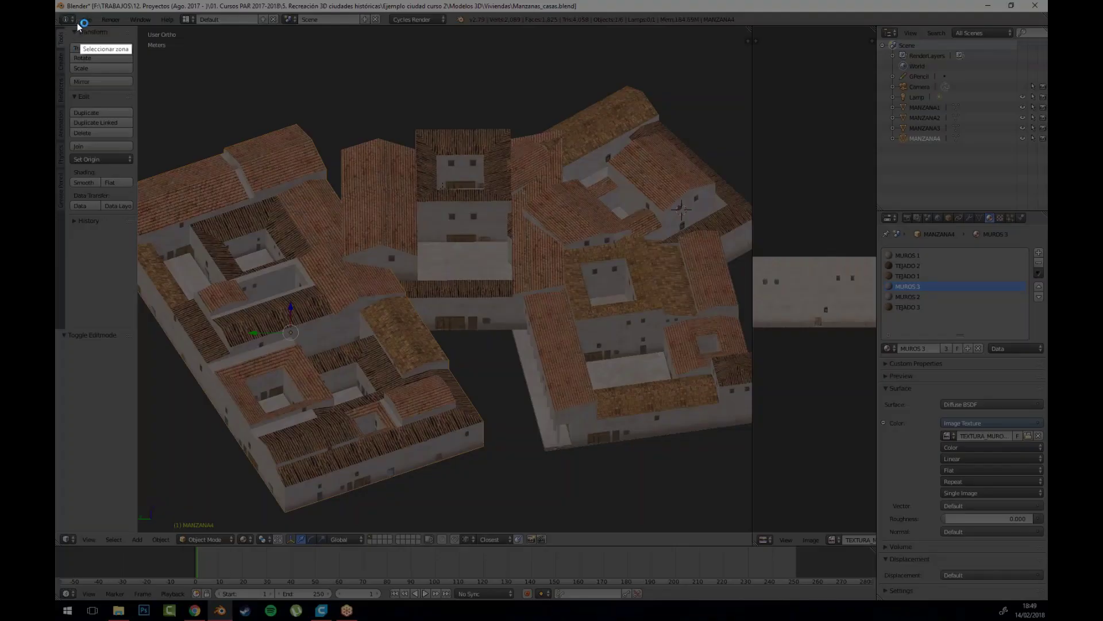
left_click_drag(56, 0, 1047, 599)
left_click(1023, 609)
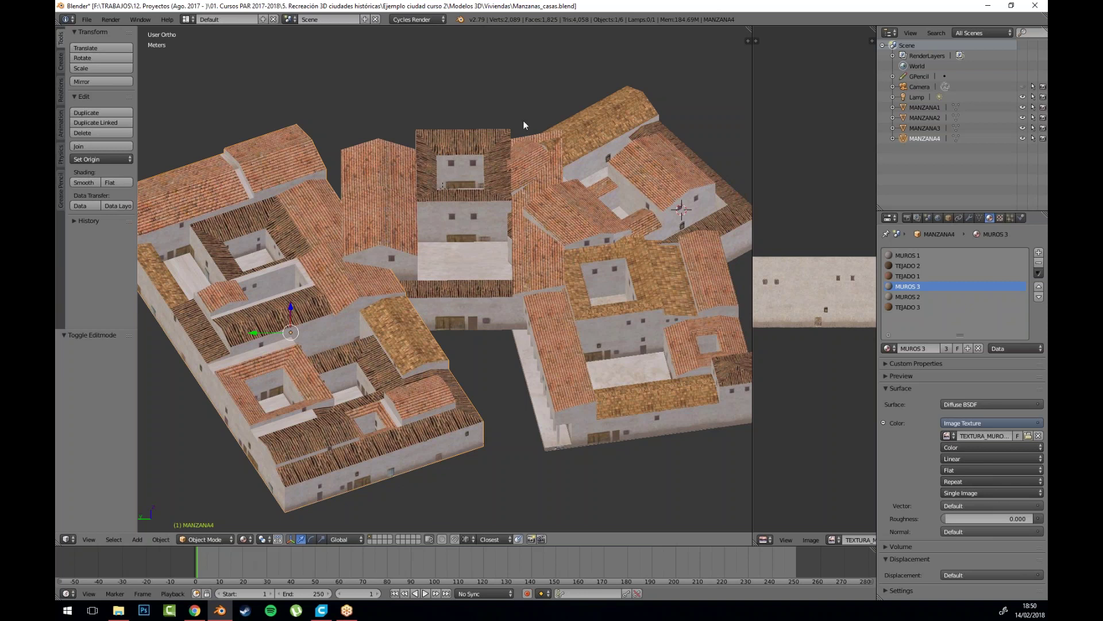
Step: Close the house blocks project and open CiudadRomana5 from the Ejemplo ciudad curso 2 folder
left_click(1036, 8)
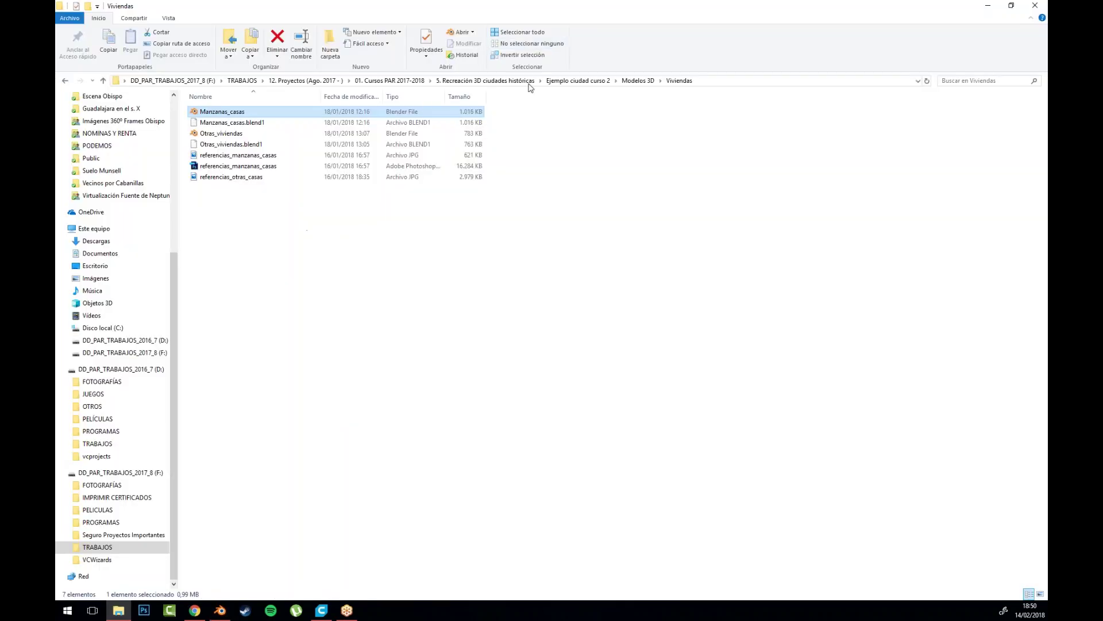
left_click(494, 81)
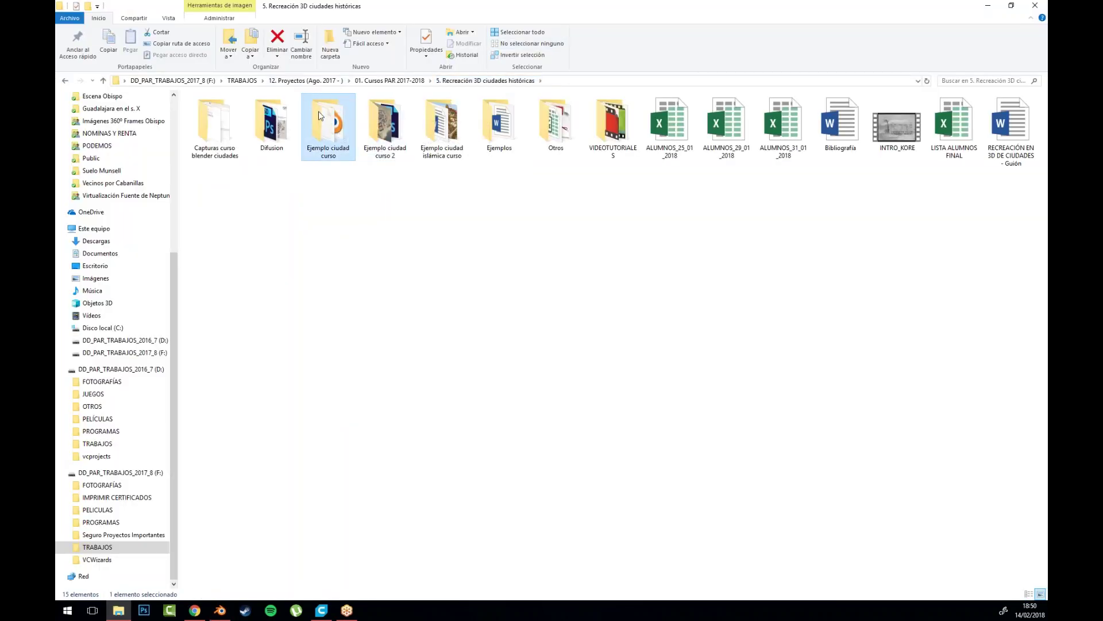
double_click(320, 115)
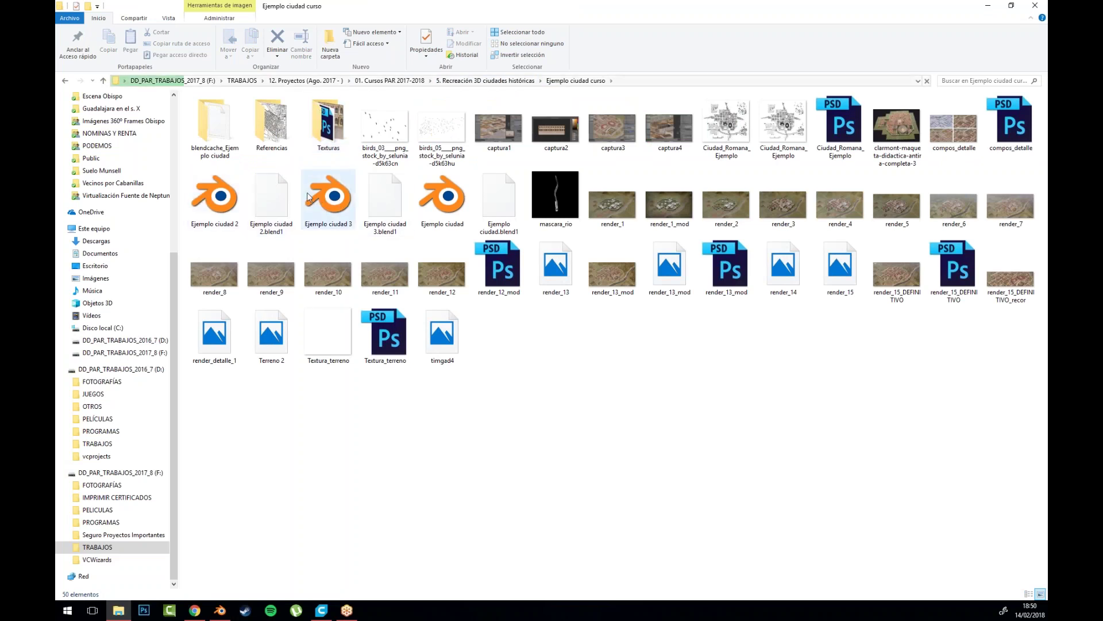
left_click(496, 81)
double_click(395, 122)
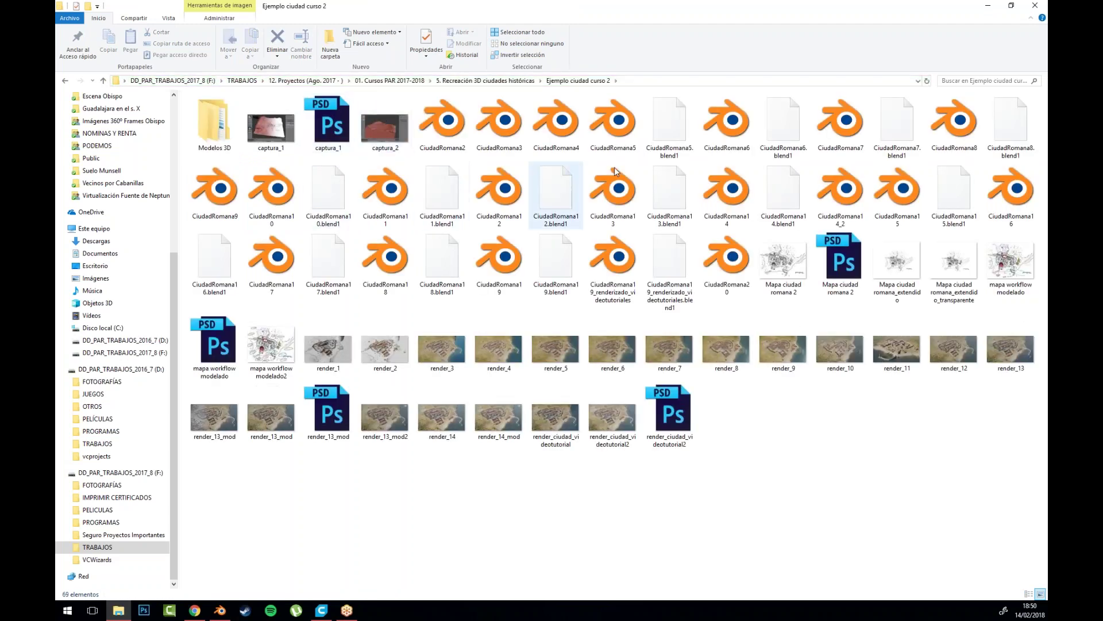
double_click(734, 127)
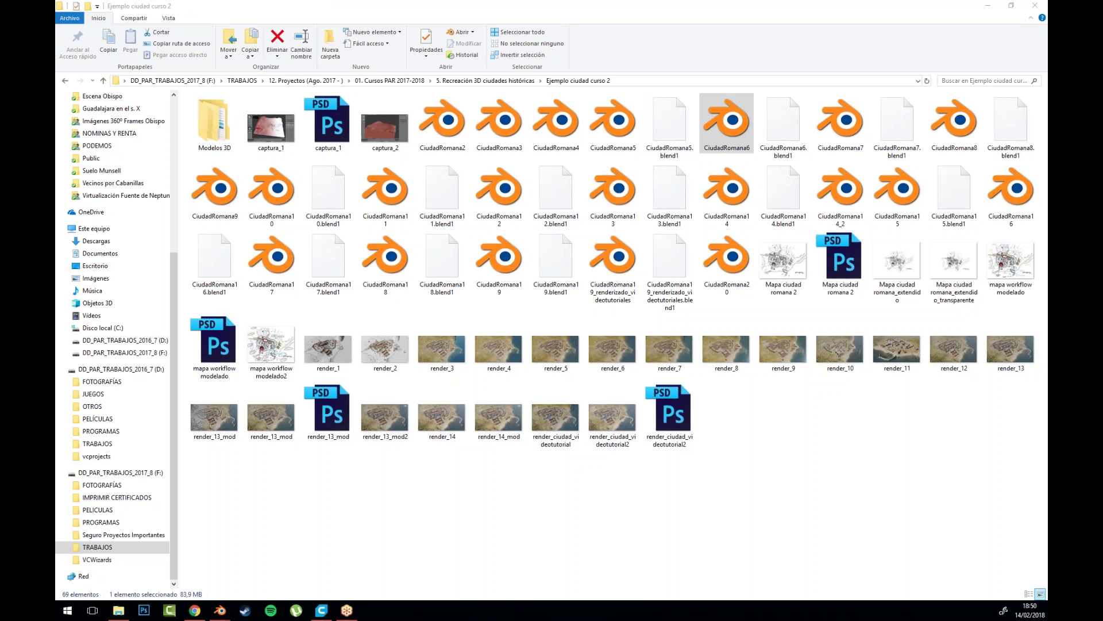
double_click(607, 116)
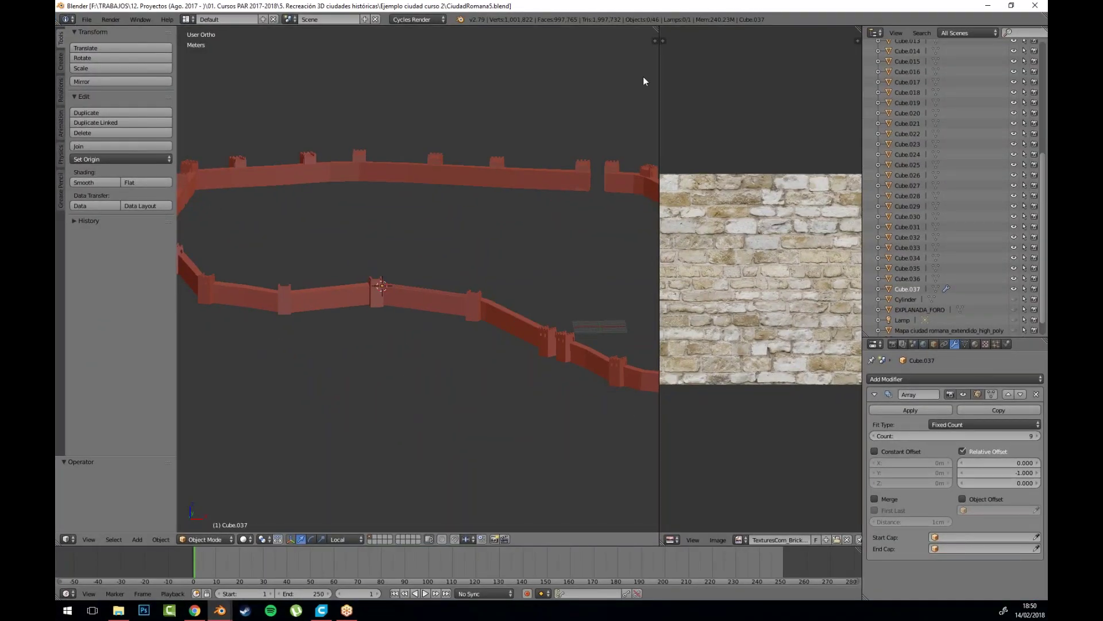
Step: Merge the image editor area into the 3D view and frame the wall section that has battlements
left_click_drag(657, 29, 706, 40)
left_click_drag(494, 285, 534, 298)
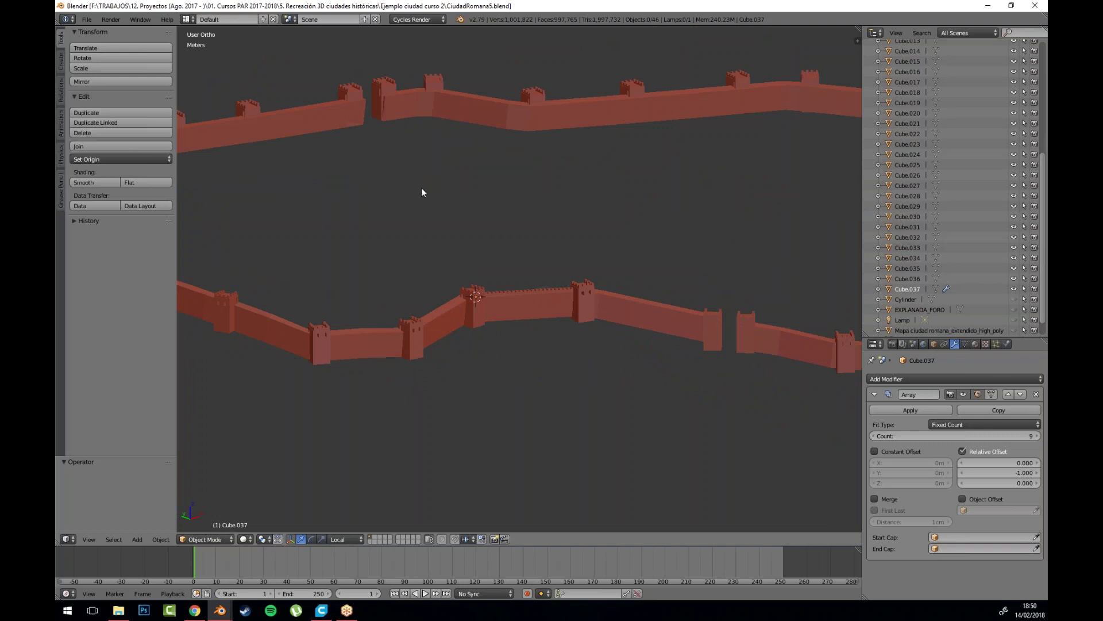
left_click_drag(698, 320, 670, 322)
scroll(661, 322, "up", 6)
scroll(470, 329, "up", 4)
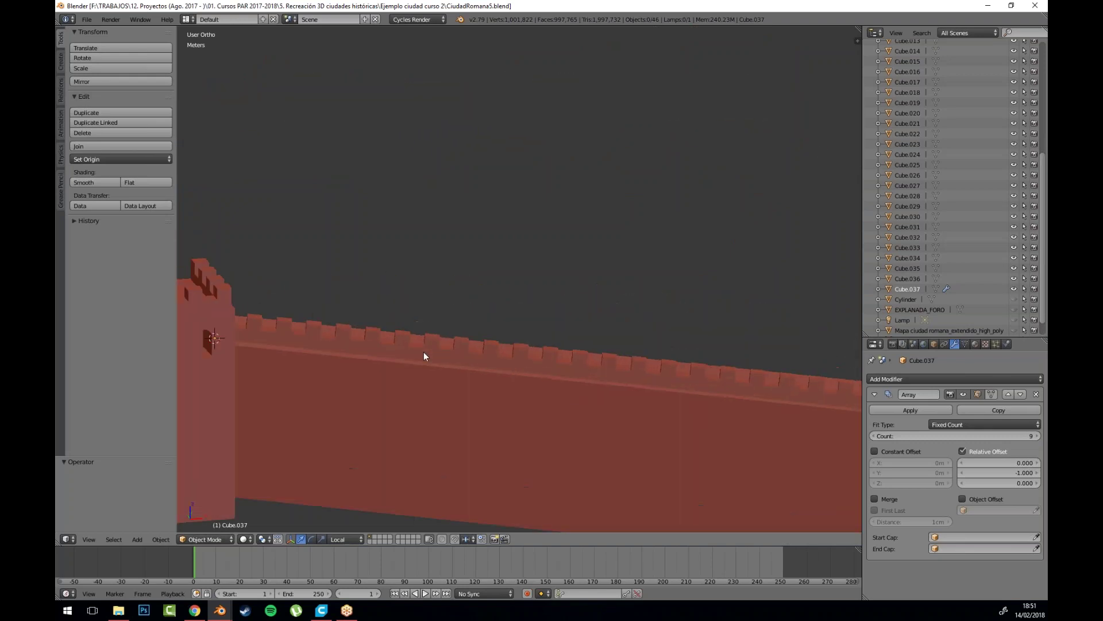
Step: Open the city wall mesh for editing and clear its selection
left_click_drag(298, 352, 677, 284)
right_click(677, 282)
right_click(649, 325)
key("Tab")
scroll(650, 325, "down", 5)
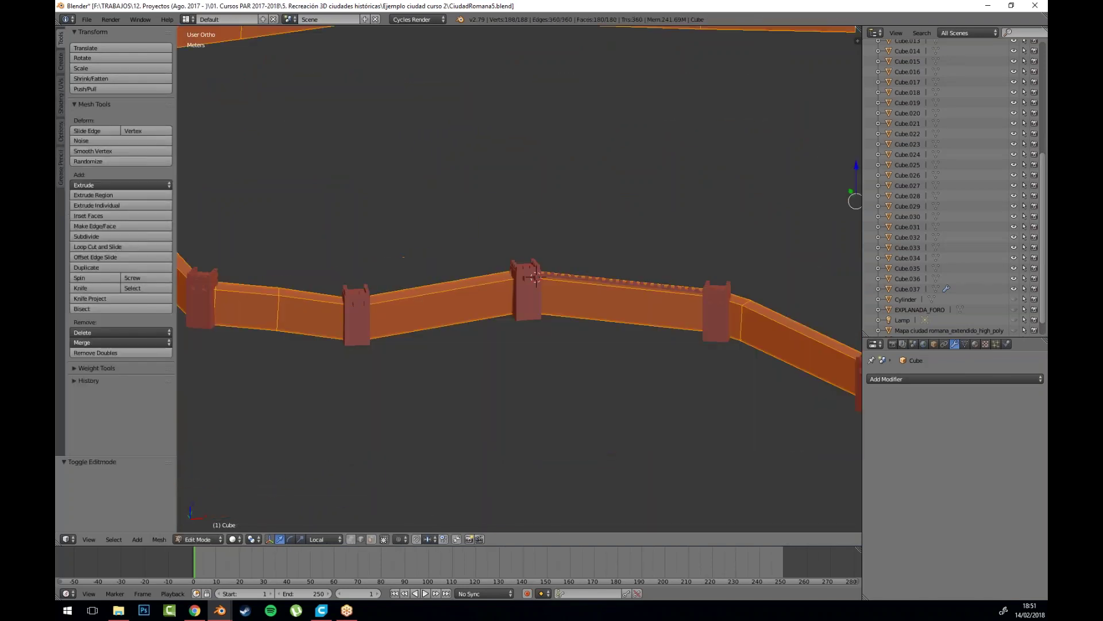
key("a")
scroll(655, 324, "down", 3)
left_click_drag(664, 332, 526, 339)
scroll(579, 379, "down", 1)
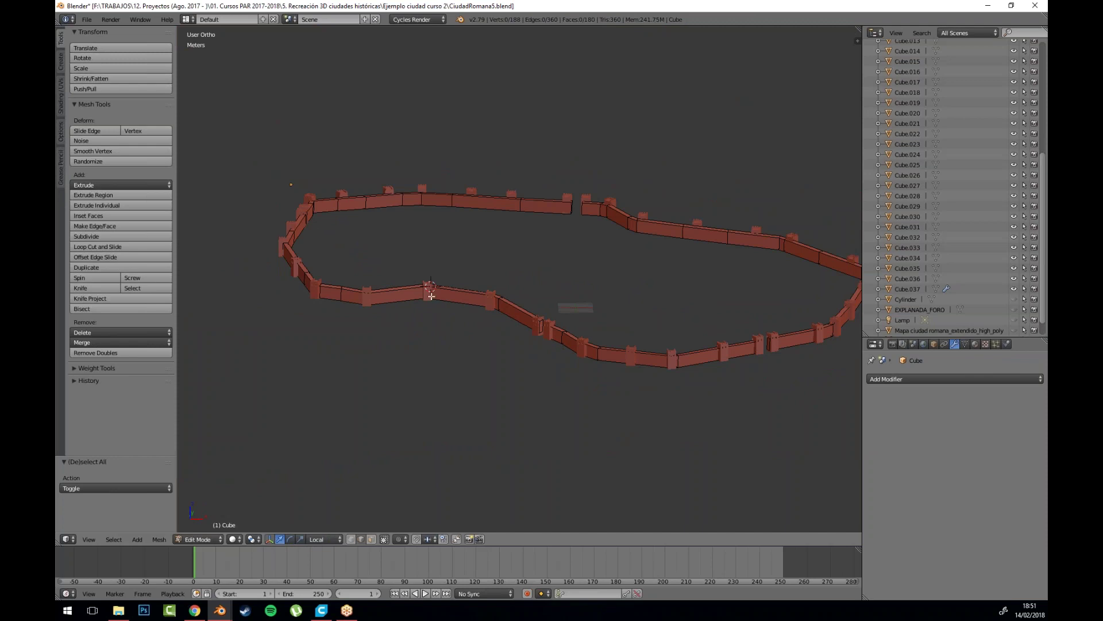
Step: Add dense, evenly spaced vertical loop cuts to the wall section between the two towers
scroll(445, 313, "up", 5)
scroll(422, 337, "up", 3)
key("ctrl+r")
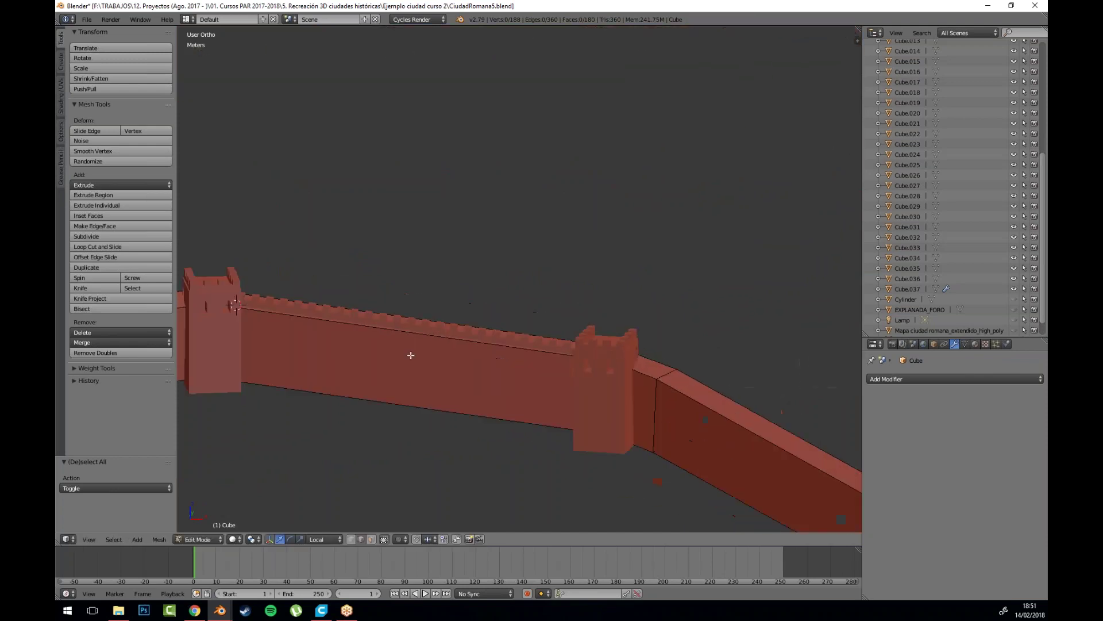
scroll(402, 322, "up", 20)
scroll(413, 322, "up", 19)
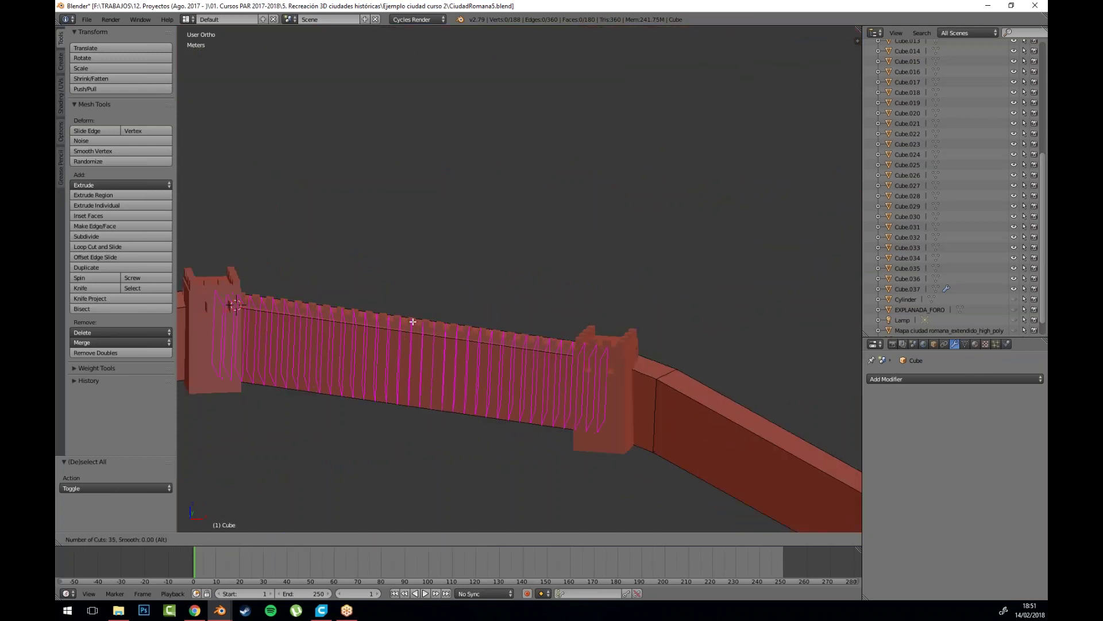
left_click(412, 322)
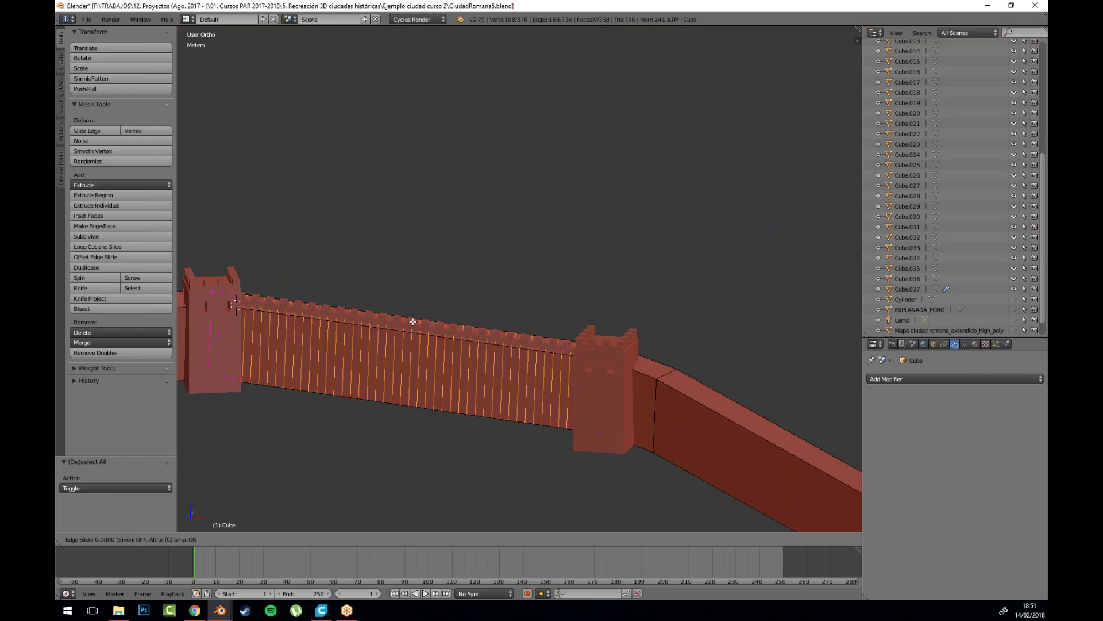
right_click(412, 322)
Step: Add a lengthwise loop cut along the wall's top to mark a narrow parapet strip at its outer edge
scroll(478, 291, "down", 4)
left_click_drag(537, 265, 468, 282)
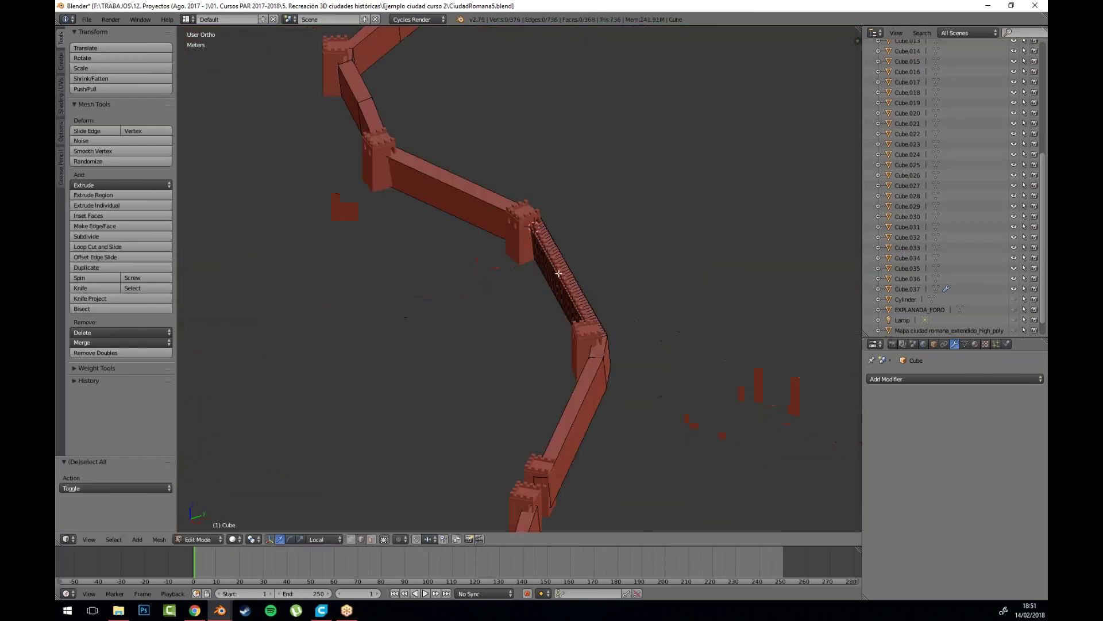
scroll(591, 287, "up", 6)
key("ctrl+r")
left_click(534, 336)
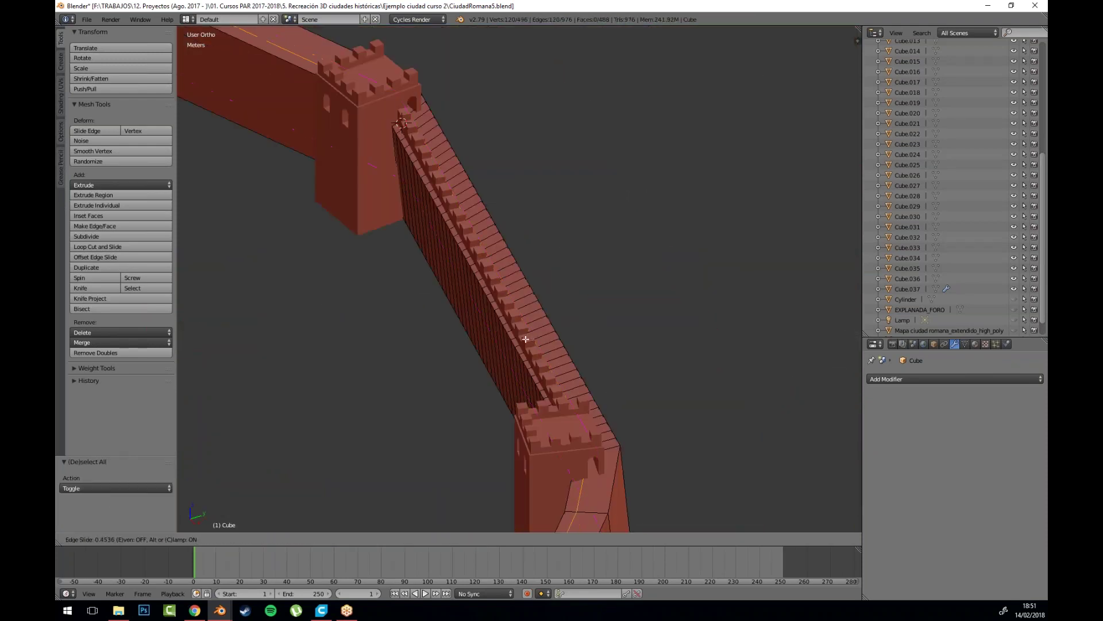
right_click(524, 336)
Step: Hide the separate battlement object Cube.037 and reopen the wall mesh for editing
key("Tab")
right_click(519, 330)
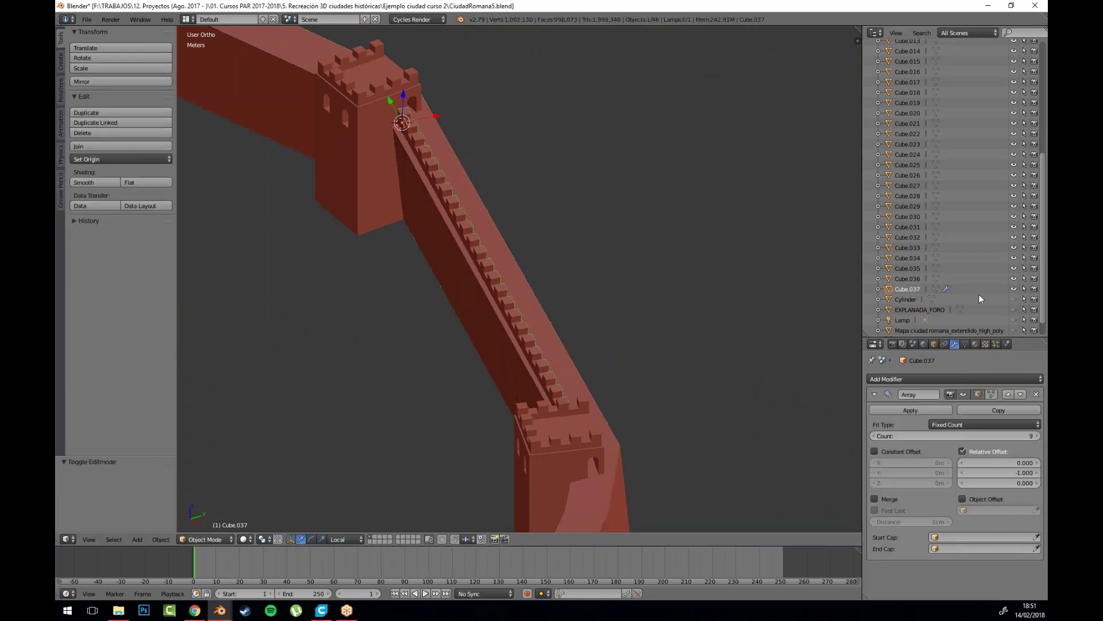
left_click(1015, 289)
left_click_drag(462, 299, 502, 293)
right_click(495, 295)
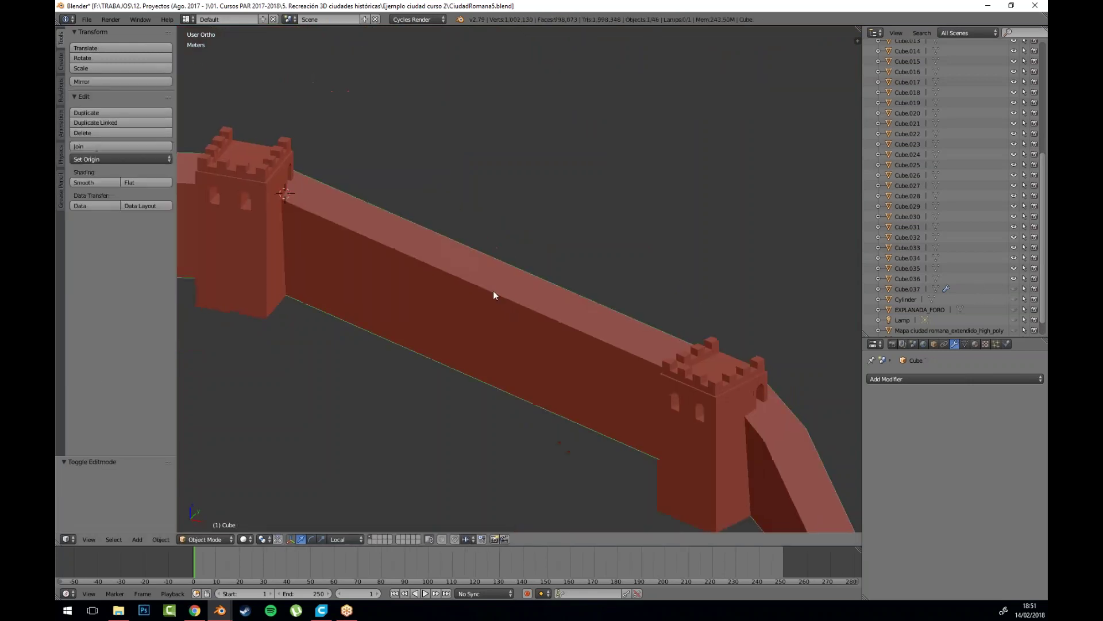
key("Tab")
Step: Select every other face of the narrow parapet strip along the wall section between the two towers
left_click_drag(419, 266, 369, 273)
scroll(369, 274, "up", 2)
key("3")
right_click(212, 142)
right_click(237, 156, "shift")
right_click(262, 170, "shift")
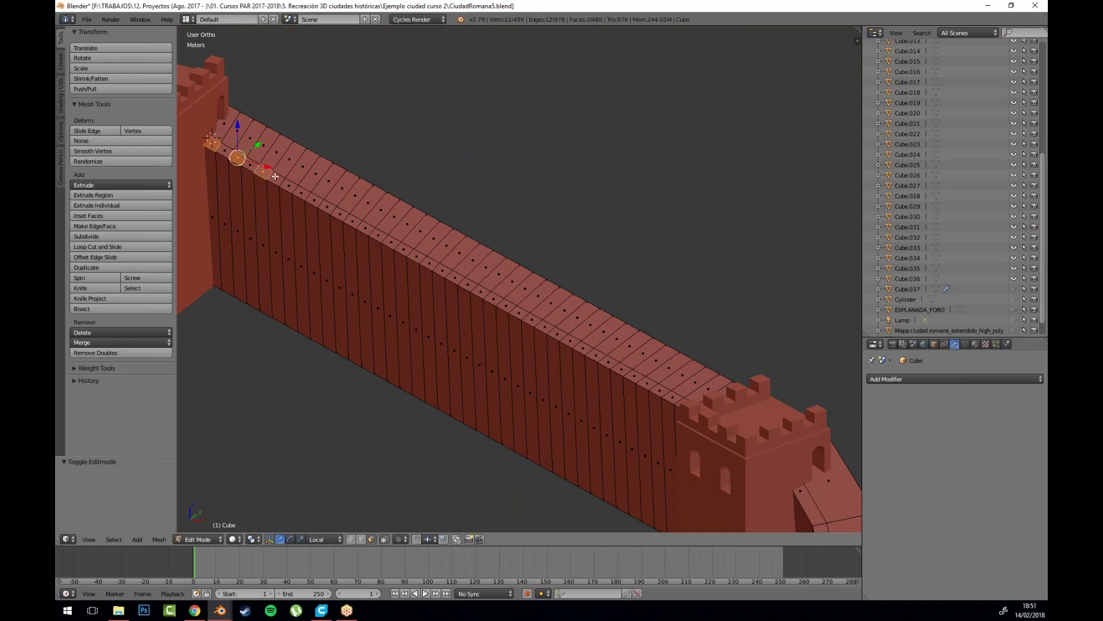
right_click(288, 187, "shift")
right_click(316, 201, "shift")
right_click(340, 214, "shift")
right_click(365, 228, "shift")
right_click(392, 242, "shift")
right_click(417, 256, "shift")
right_click(441, 270, "shift")
right_click(467, 284, "shift")
right_click(494, 298, "shift")
right_click(518, 312, "shift")
right_click(544, 327, "shift")
right_click(570, 341, "shift")
right_click(596, 355, "shift")
right_click(621, 370, "shift")
right_click(647, 384, "shift")
right_click(673, 398, "shift")
left_click_drag(693, 413, 664, 340)
right_click(799, 253, "shift")
right_click(829, 248, "shift")
scroll(804, 259, "down", 2)
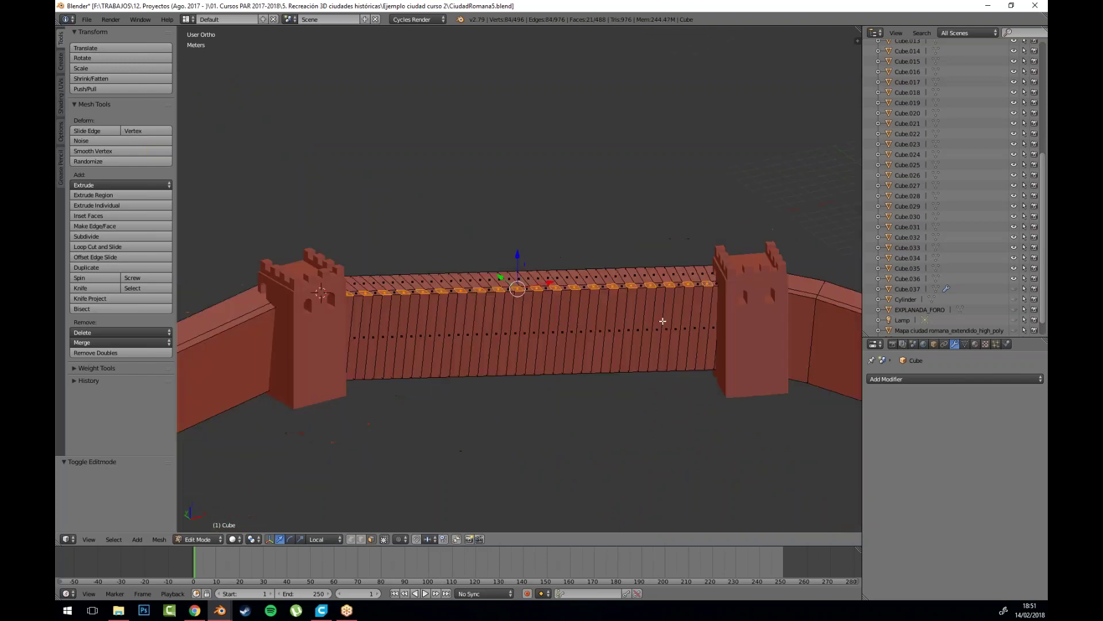
Step: Extrude the selected parapet faces upward to form merlons along the wall section
key("e")
left_click(681, 341)
key("Tab")
left_click_drag(692, 345, 412, 233)
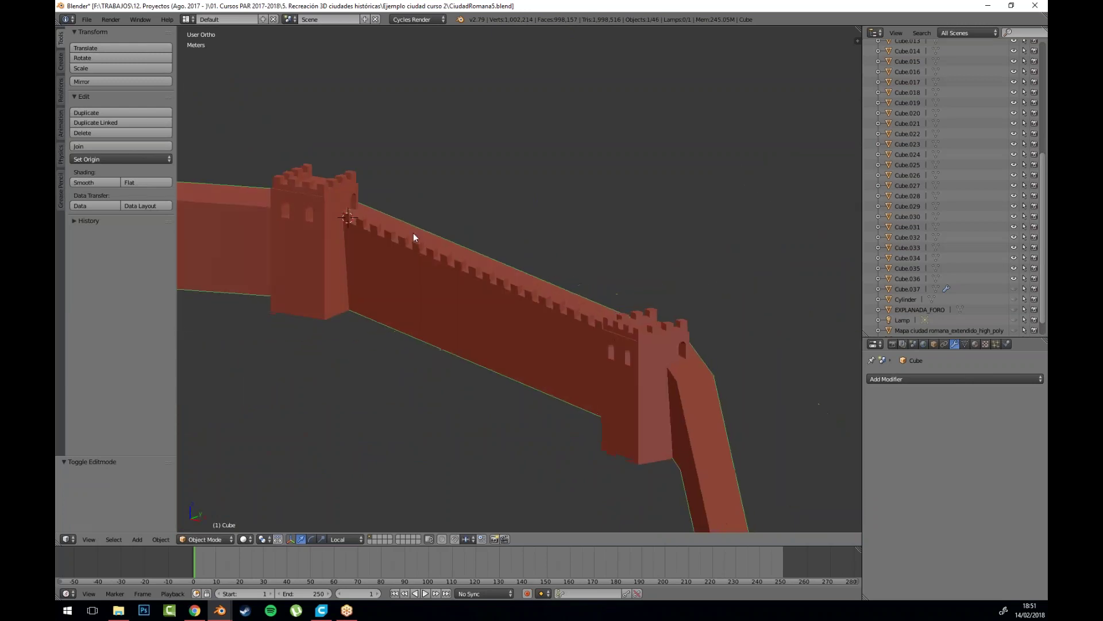
scroll(413, 232, "up", 3)
left_click_drag(543, 299, 485, 268)
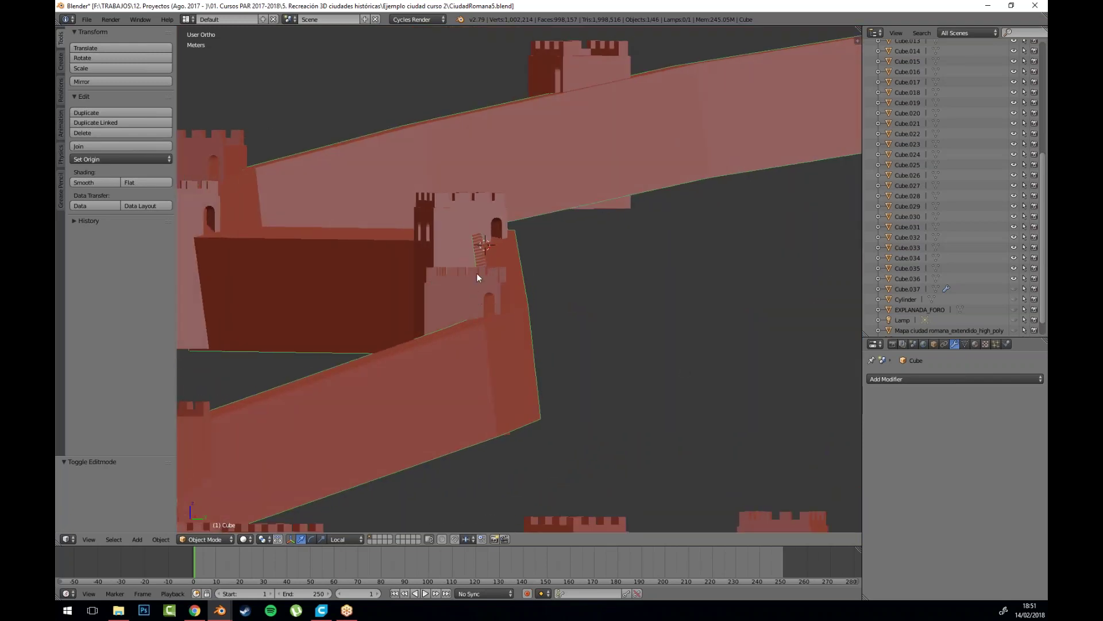
Step: Examine the edges and faces that the merlon modelling adds to the wall, comparing them with the neighbouring sections
key("Tab")
left_click_drag(517, 393, 502, 389)
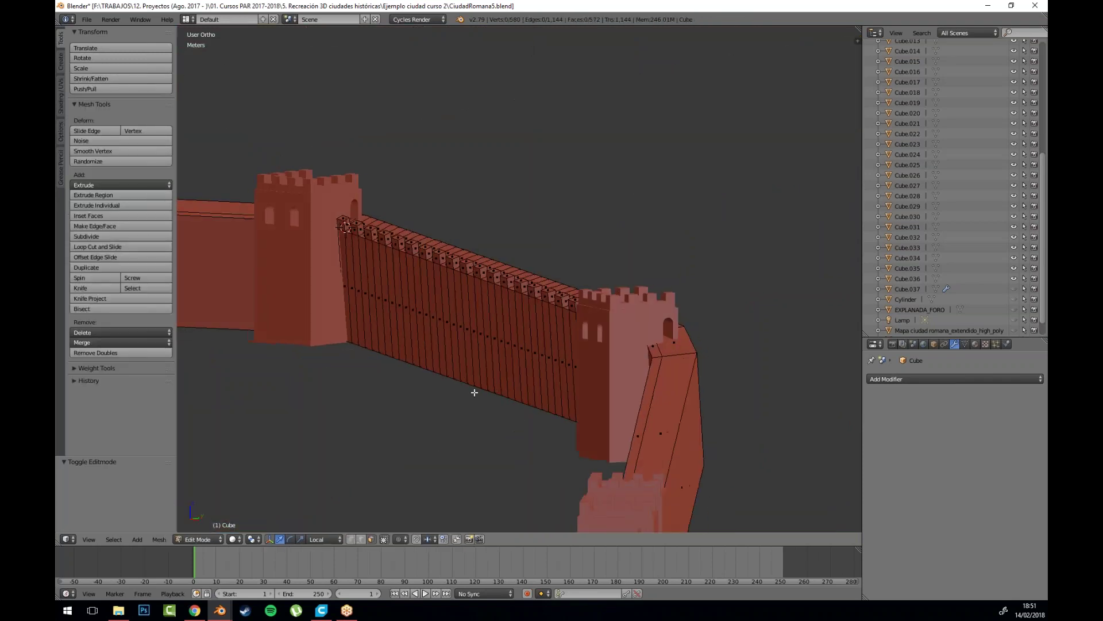
left_click_drag(593, 396, 455, 396)
scroll(441, 306, "up", 1)
scroll(448, 309, "down", 1)
key("Tab")
left_click_drag(460, 315, 517, 289)
key("Tab")
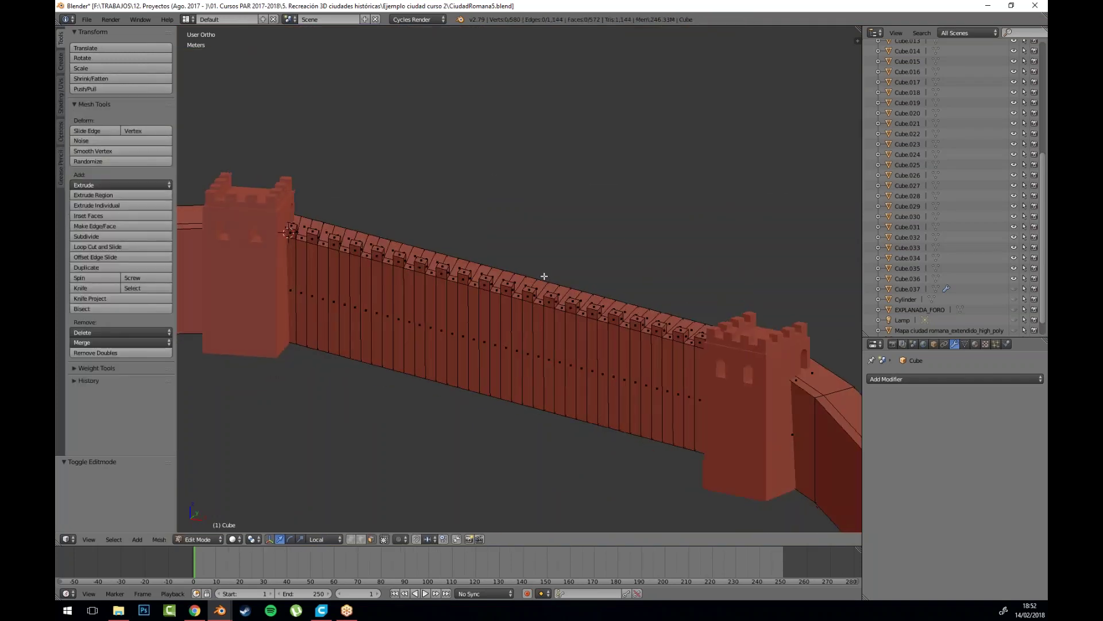
scroll(550, 310, "down", 4)
scroll(546, 310, "down", 2)
scroll(547, 308, "up", 4)
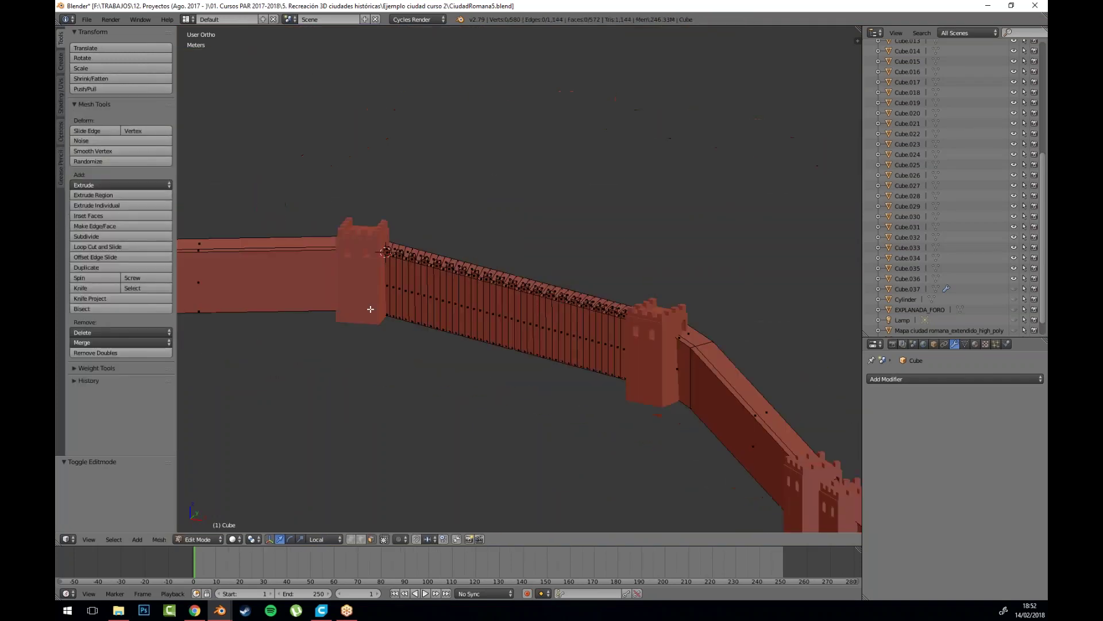
left_click_drag(307, 296, 402, 302)
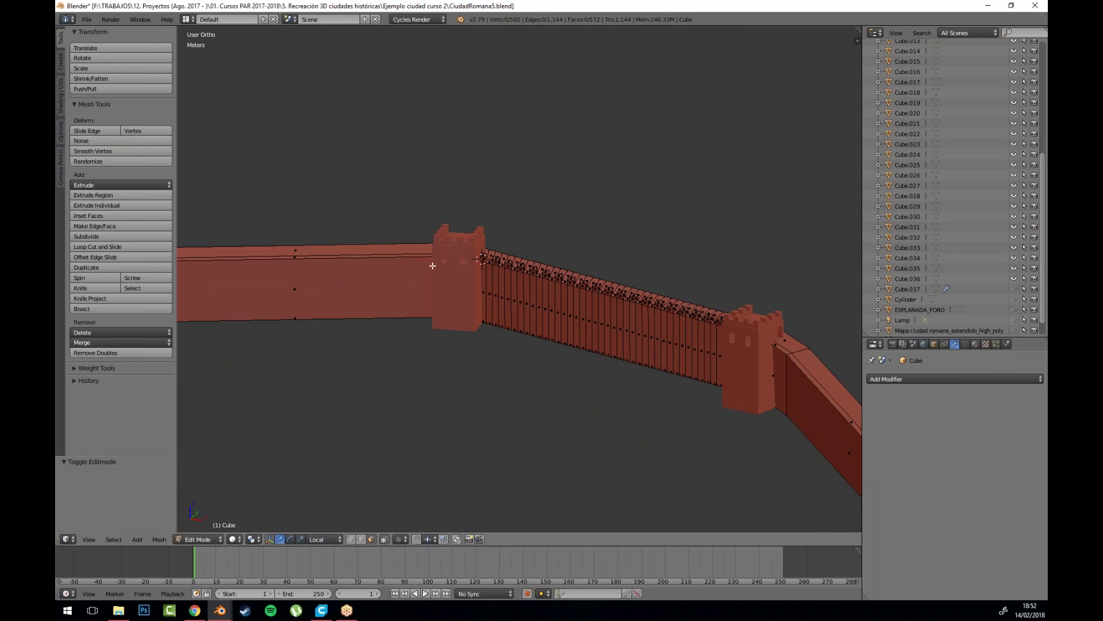
scroll(609, 299, "up", 3)
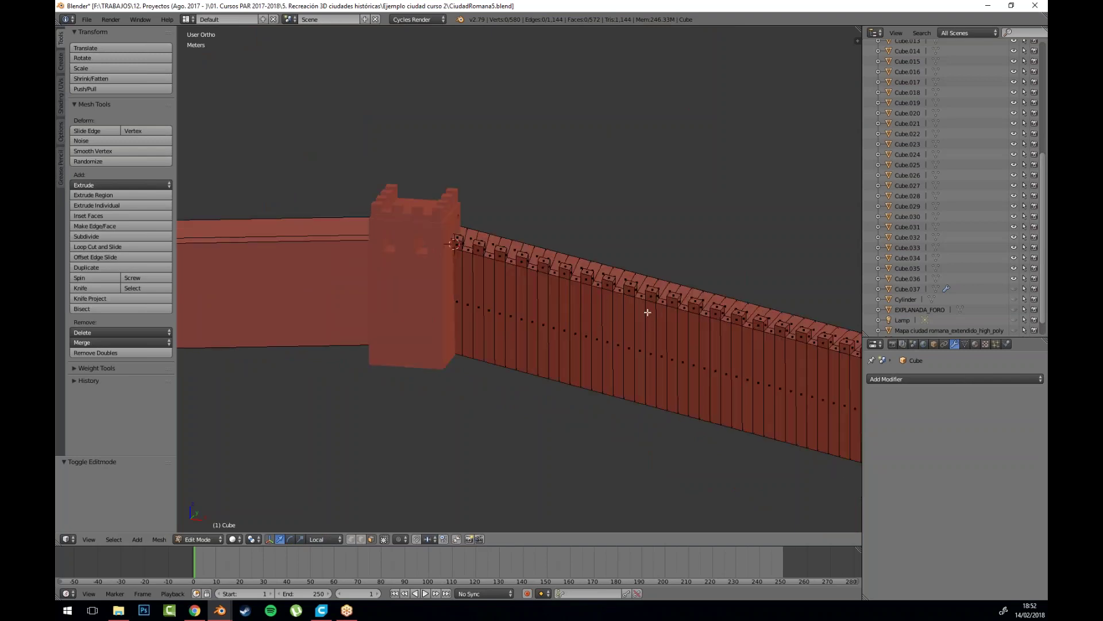
left_click_drag(641, 407, 545, 375)
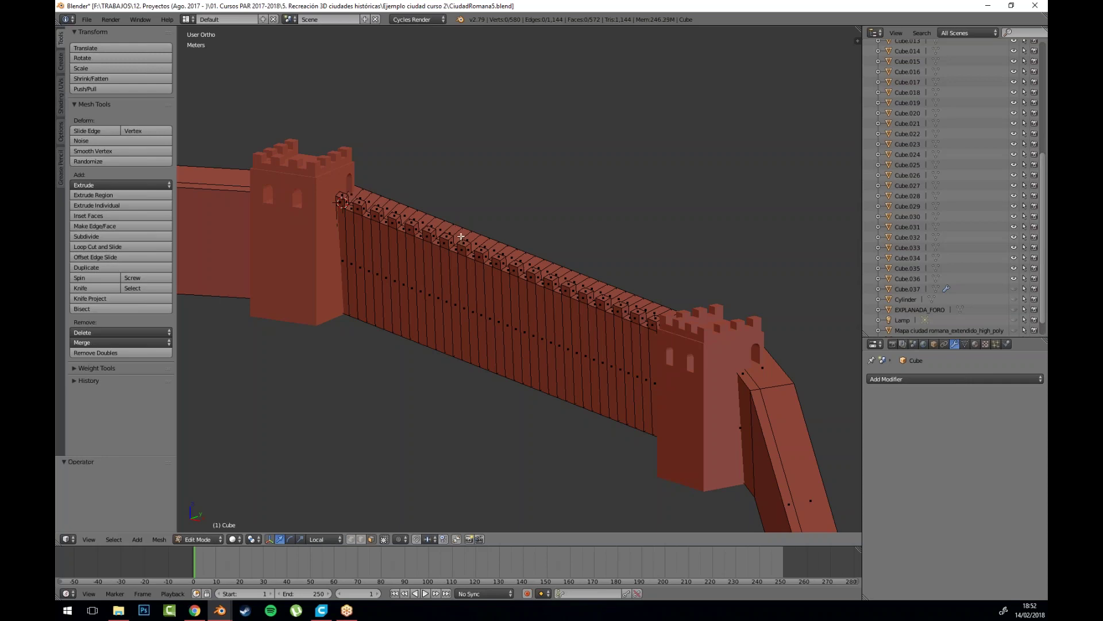
Step: Undo the merlon extrusion, the face selection and the lengthwise loop cut on the wall
key("ctrl+z")
key("ctrl+z")
key("ctrl+z")
key("ctrl+z")
key("ctrl+z")
key("ctrl+z")
key("ctrl+z")
key("ctrl+z")
key("ctrl+z")
key("ctrl+z")
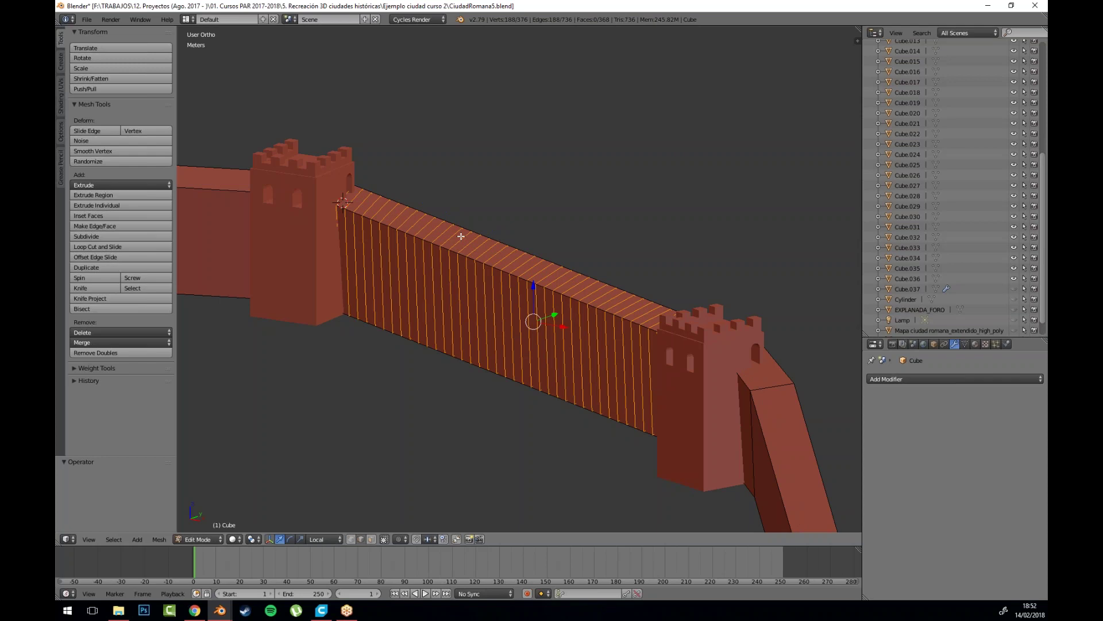
Step: Delete the selected vertical edge loops from the wall section between the two towers
left_click(478, 223)
left_click_drag(451, 300, 478, 291)
scroll(556, 181, "down", 1)
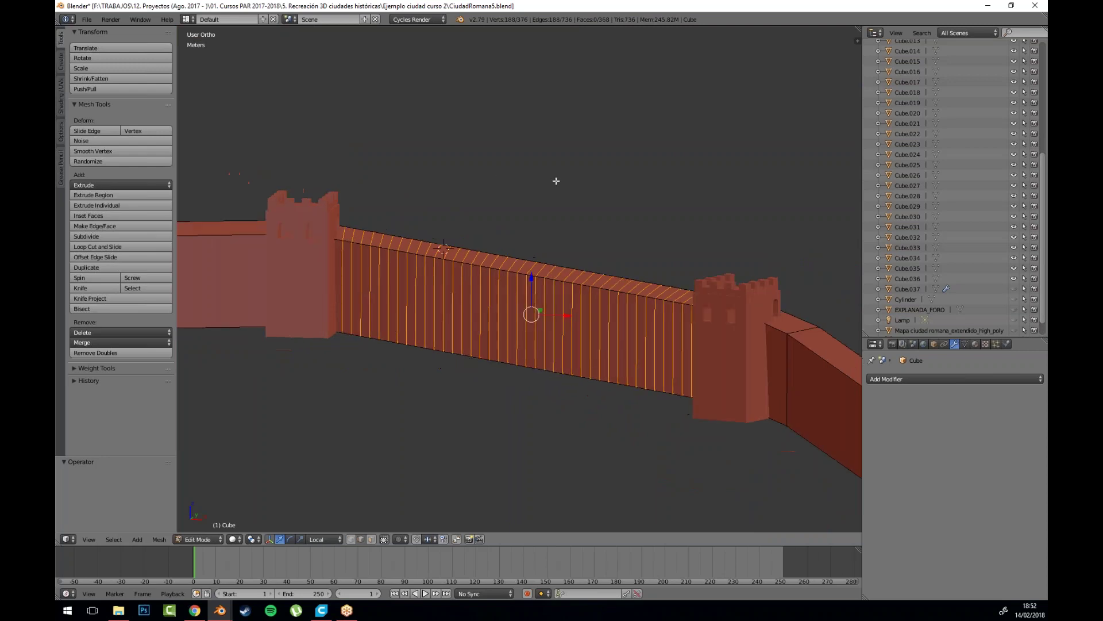
key("w")
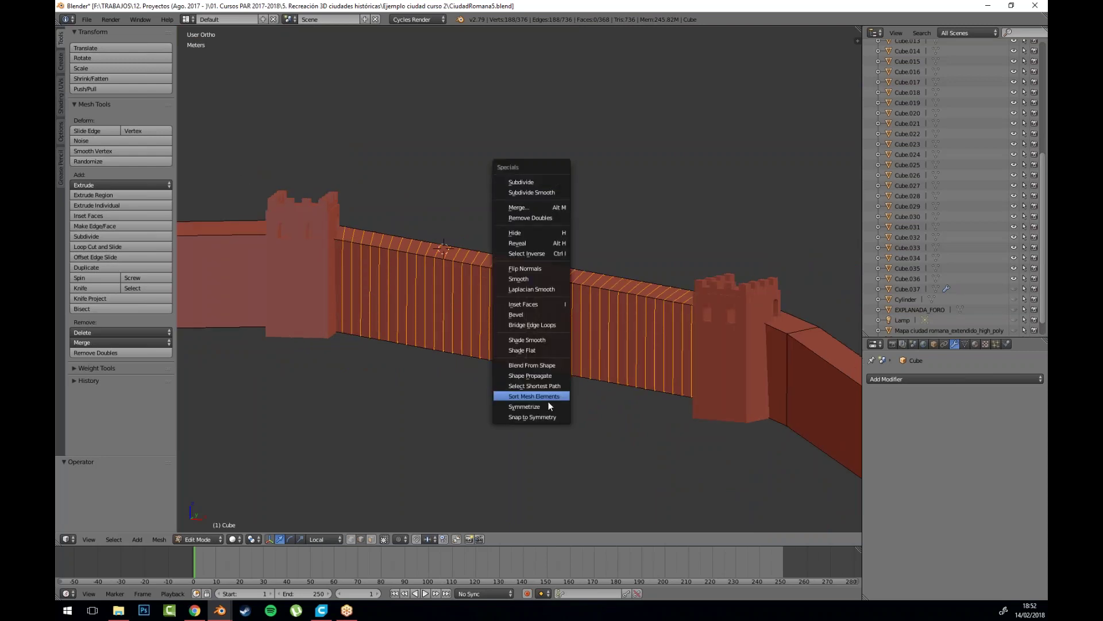
key("Escape")
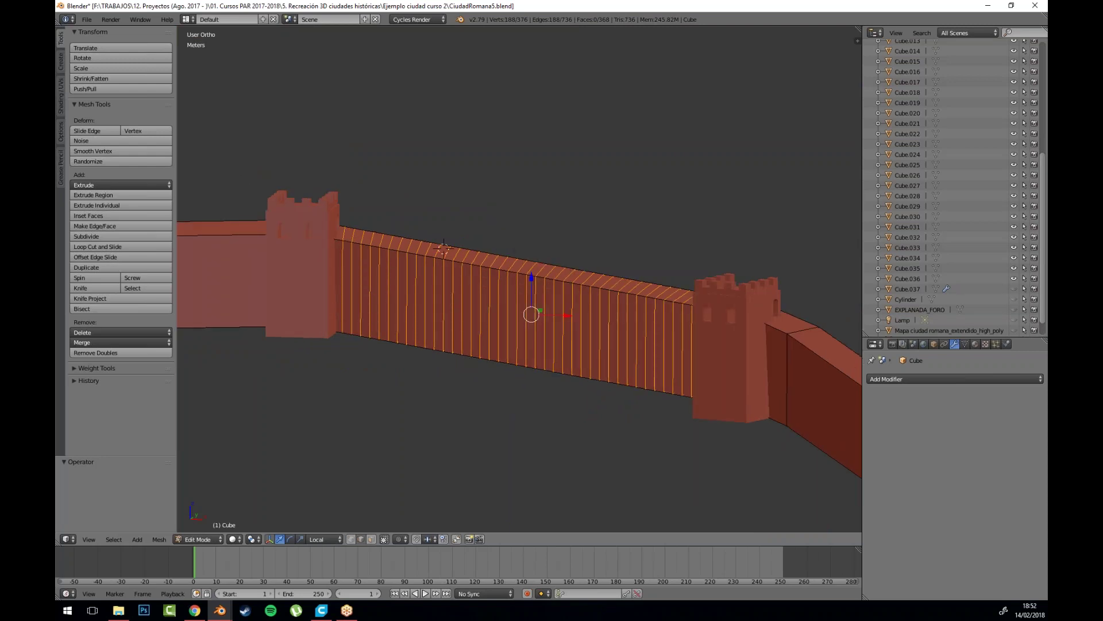
key("x")
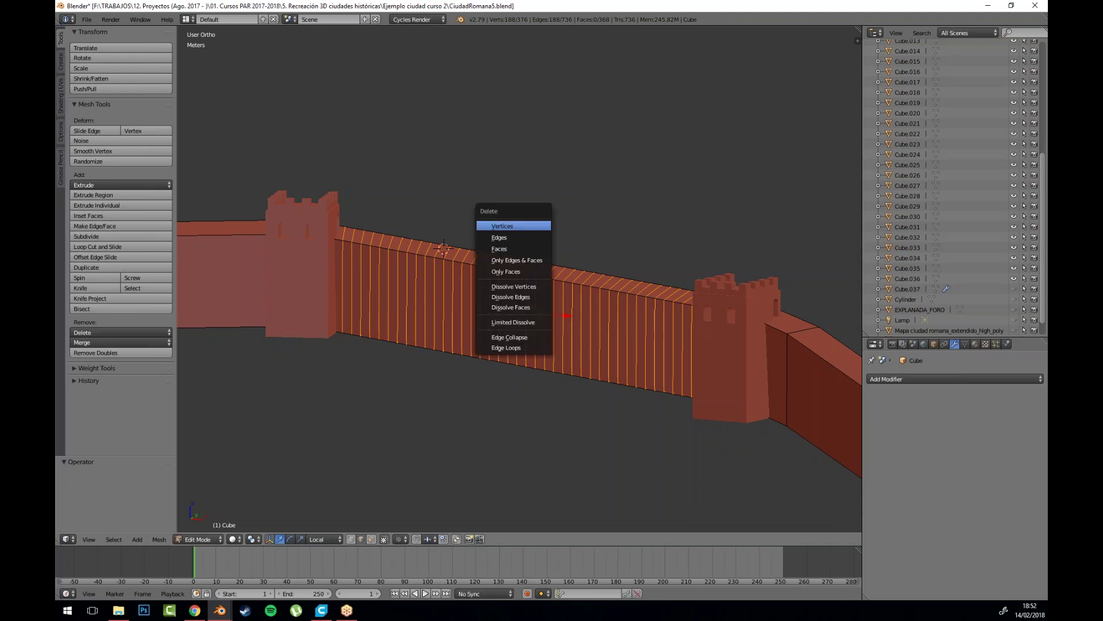
left_click(517, 345)
Step: Finish editing the wall mesh and make the Cube.037 battlement object visible again
scroll(521, 336, "down", 1)
key("Tab")
scroll(514, 267, "down", 3)
left_click(1015, 288)
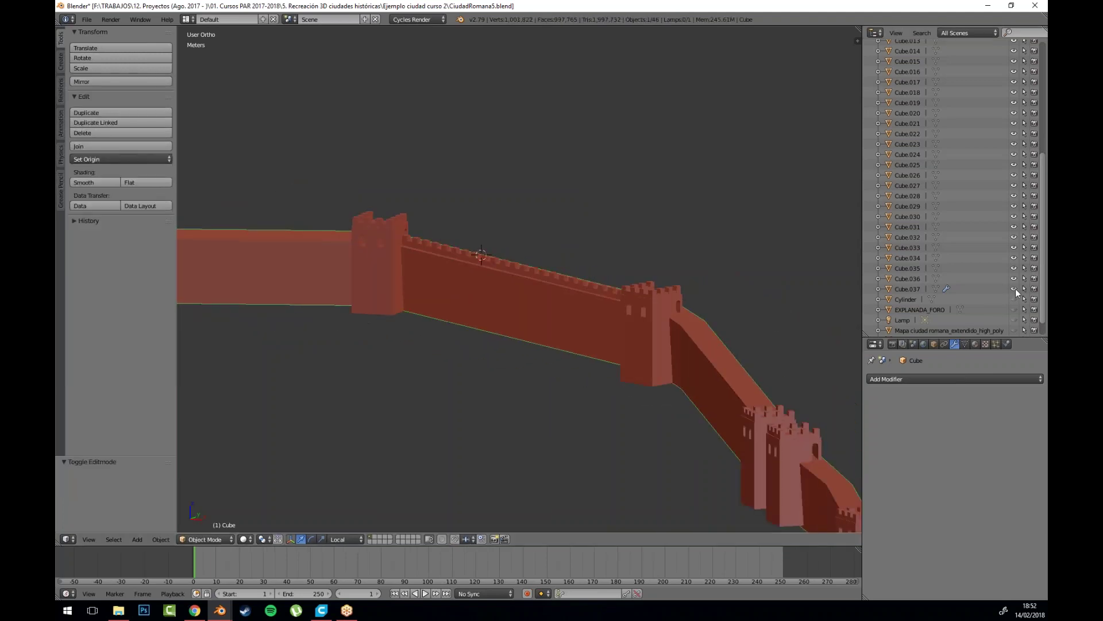
Step: Open the Cube.037 battlement mesh for editing and frame its first merlon segment
scroll(469, 209, "up", 4)
key("Tab")
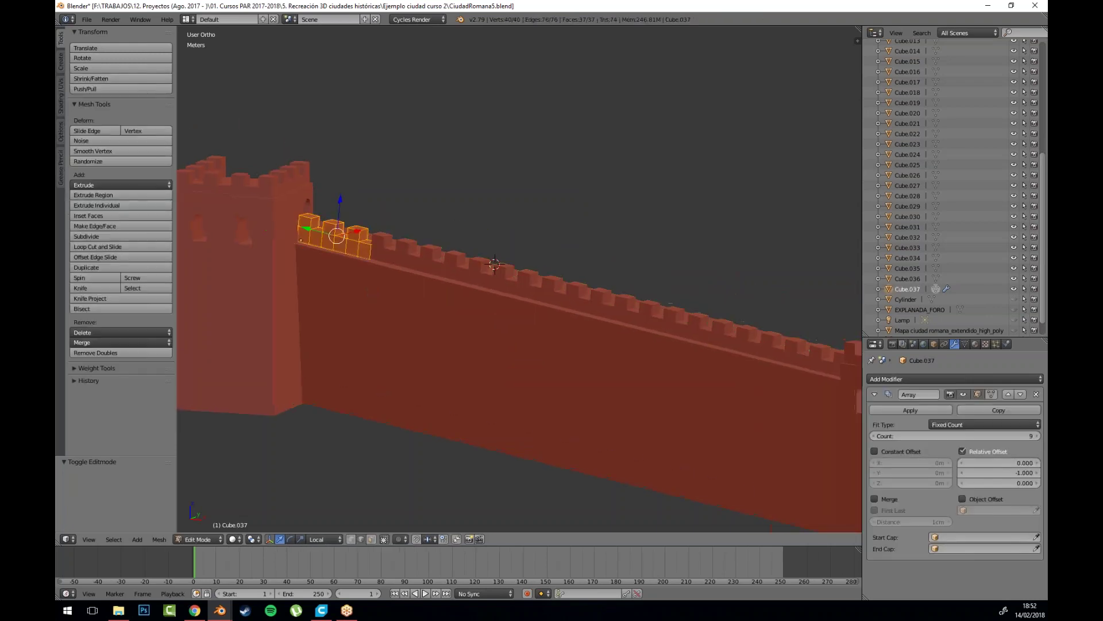
left_click_drag(336, 236, 521, 240)
scroll(521, 240, "up", 5)
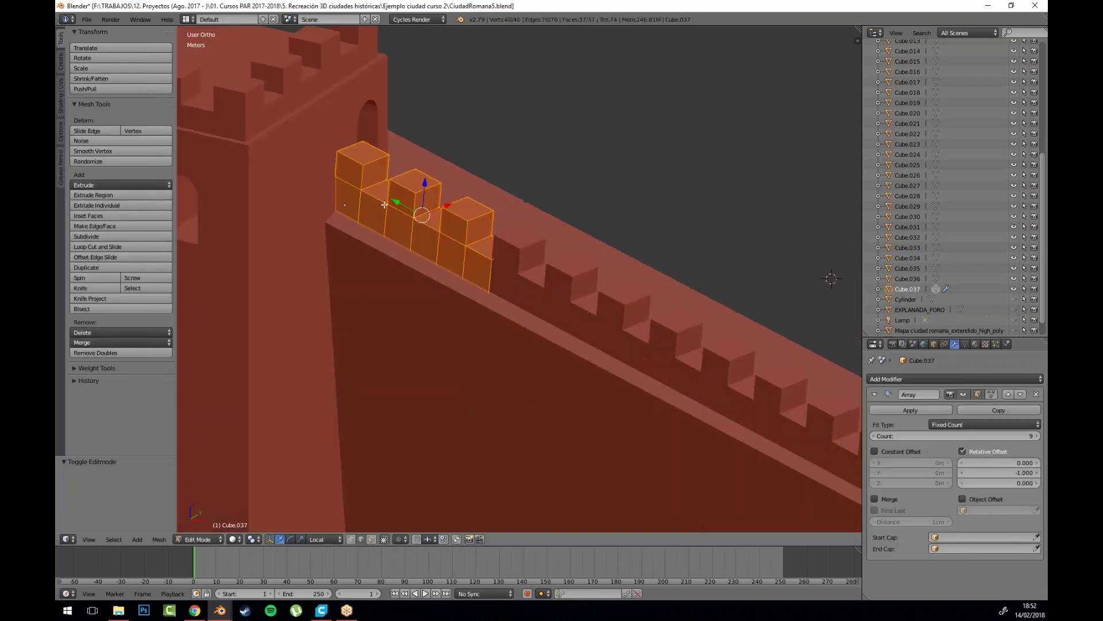
Step: Try moving the first merlon segment of Cube.037 freely on the wall's edge
key("g")
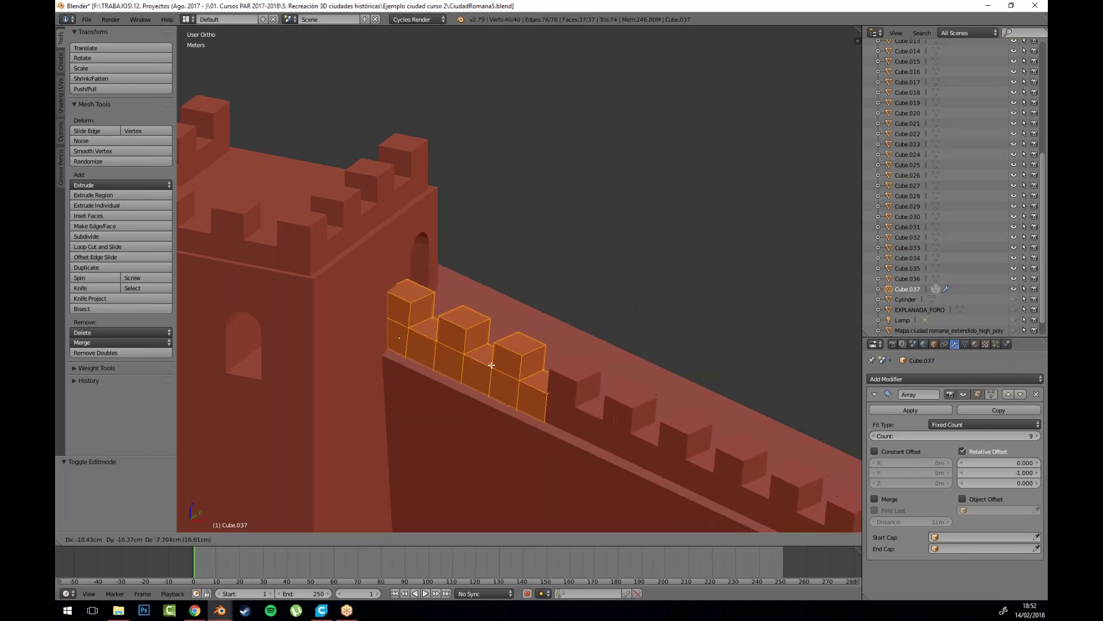
left_click(495, 361)
scroll(500, 287, "down", 4)
scroll(509, 231, "down", 3)
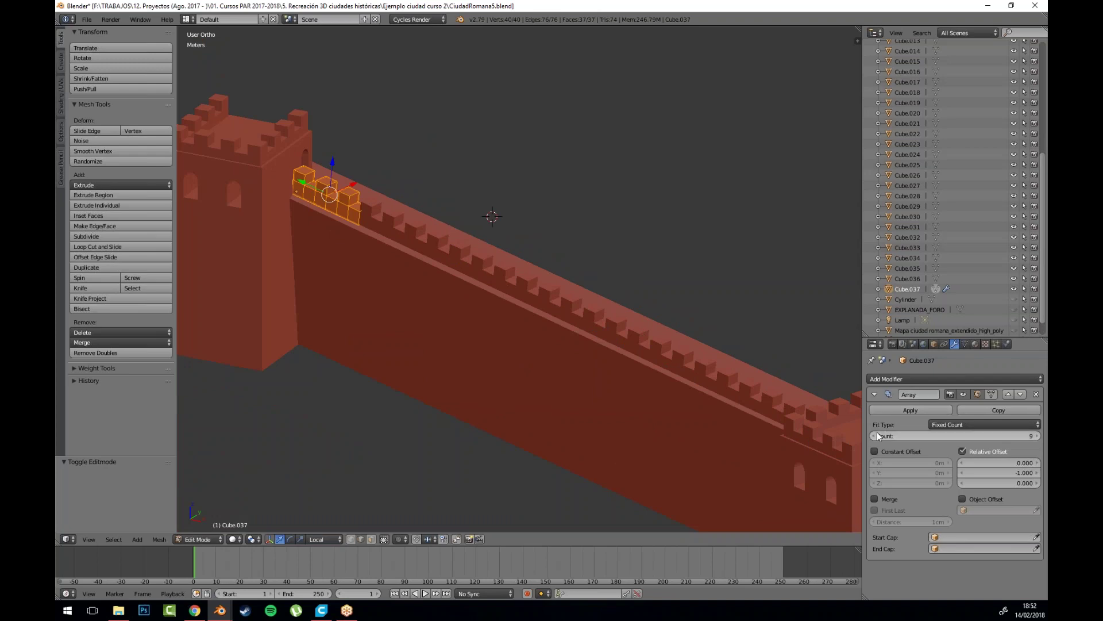
Step: Examine the Array modifier's count and the repeated merlon row between the towers and toward the next wall section
left_click_drag(871, 436, 874, 436)
left_click_drag(1037, 436, 1047, 436)
scroll(530, 320, "down", 2)
mouse_move(529, 321)
left_mouse_down()
mouse_move(628, 315)
mouse_move(549, 317)
left_mouse_up()
scroll(334, 182, "up", 2)
scroll(328, 250, "down", 2)
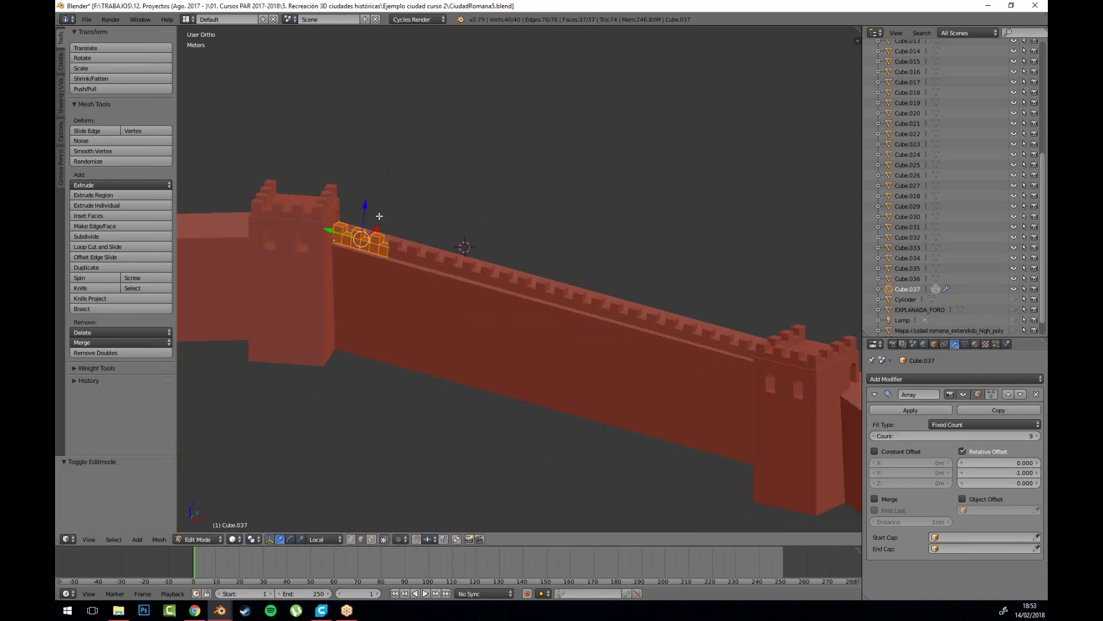
scroll(506, 283, "down", 2)
scroll(471, 244, "up", 3)
left_click_drag(470, 245, 435, 243)
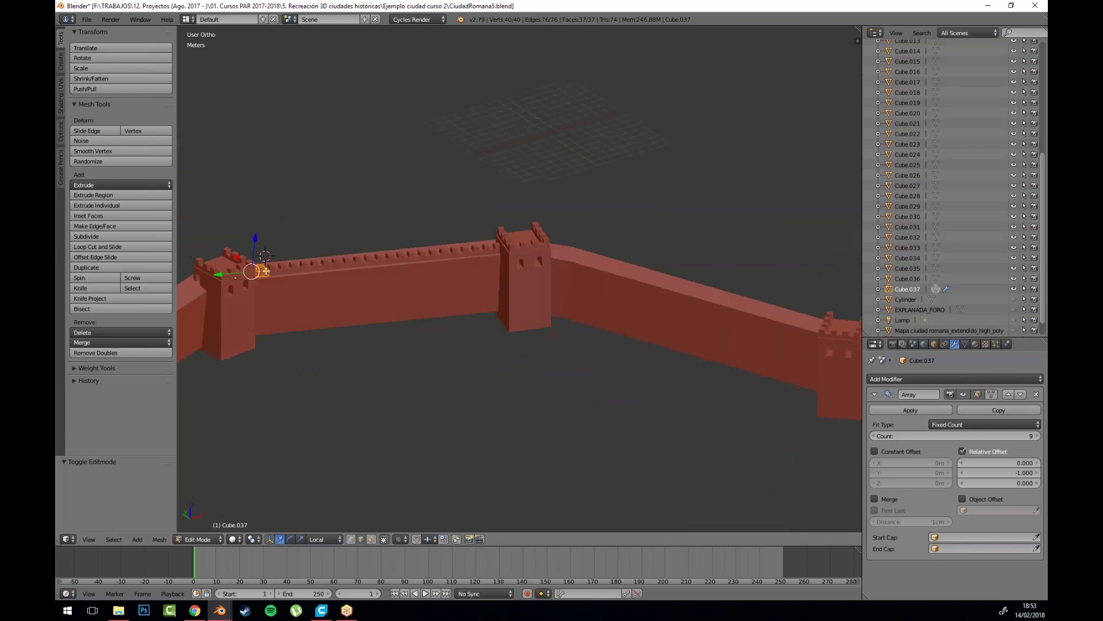
left_click(89, 539)
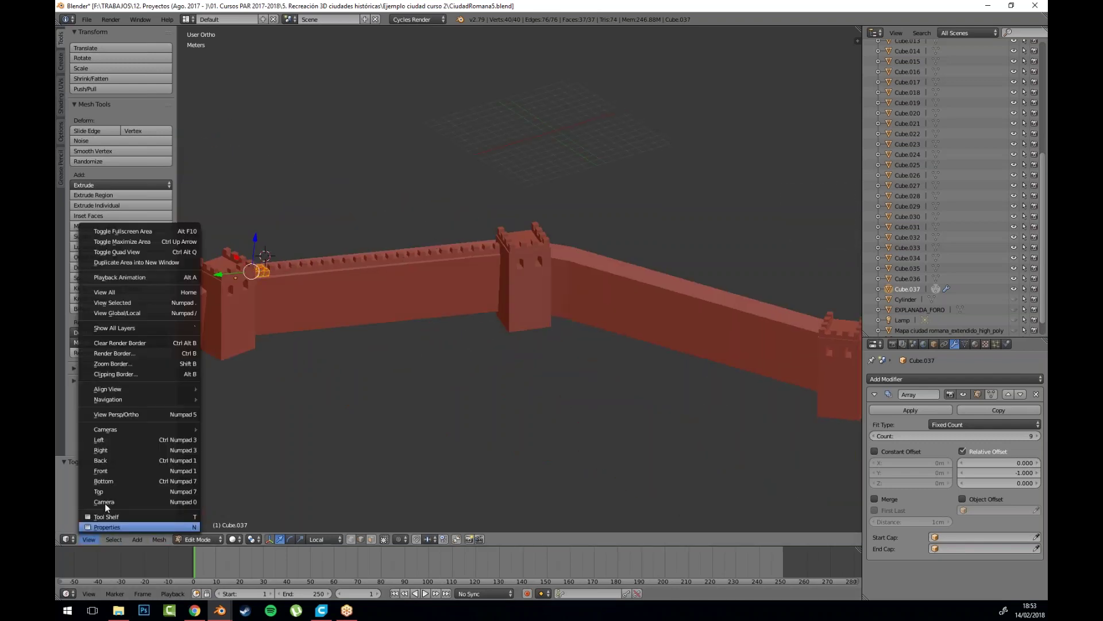
left_click(119, 481)
key("shift+d")
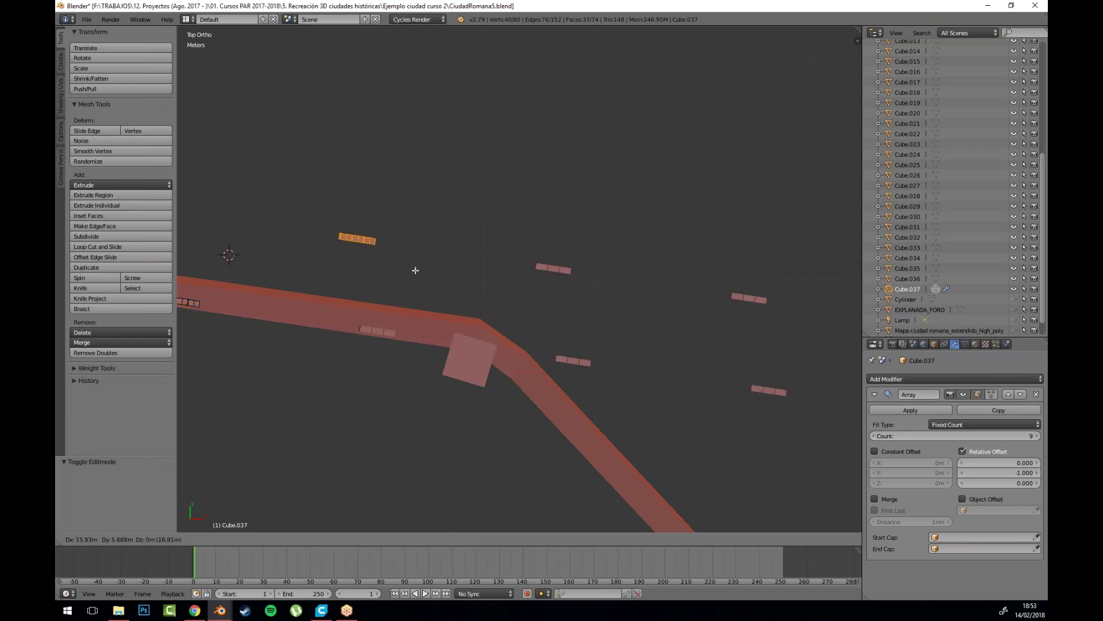
right_click(300, 254)
key("ctrl+z")
Step: Finish editing the Cube.037 battlement mesh and return to object mode
scroll(289, 269, "down", 2)
left_click_drag(328, 280, 371, 273)
scroll(402, 310, "up", 5)
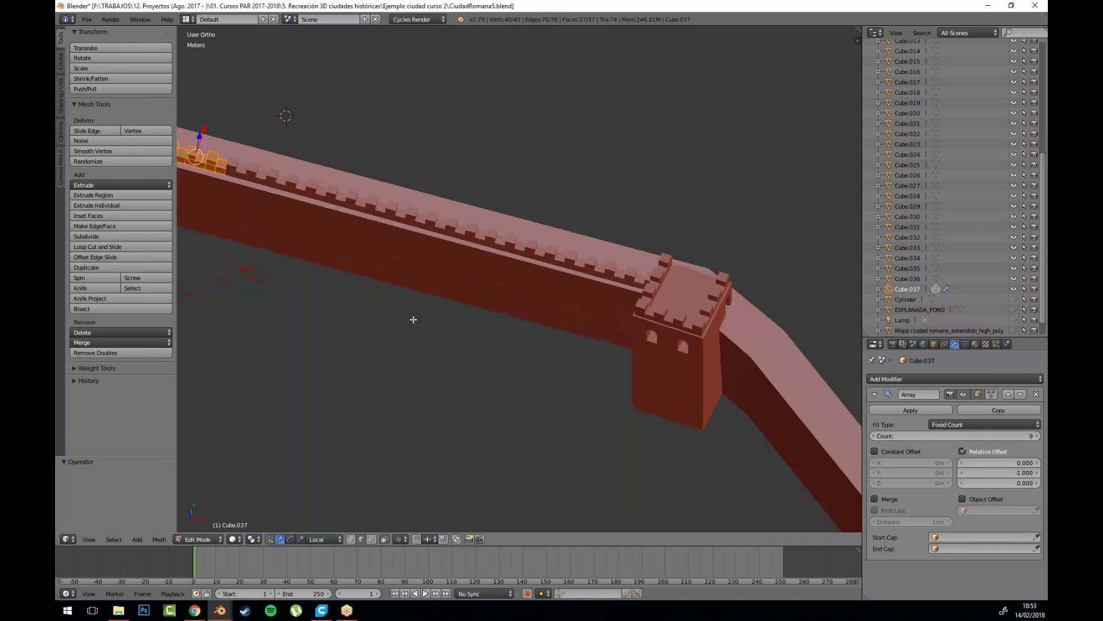
left_click_drag(413, 319, 555, 425)
left_click(202, 538)
left_click(208, 529)
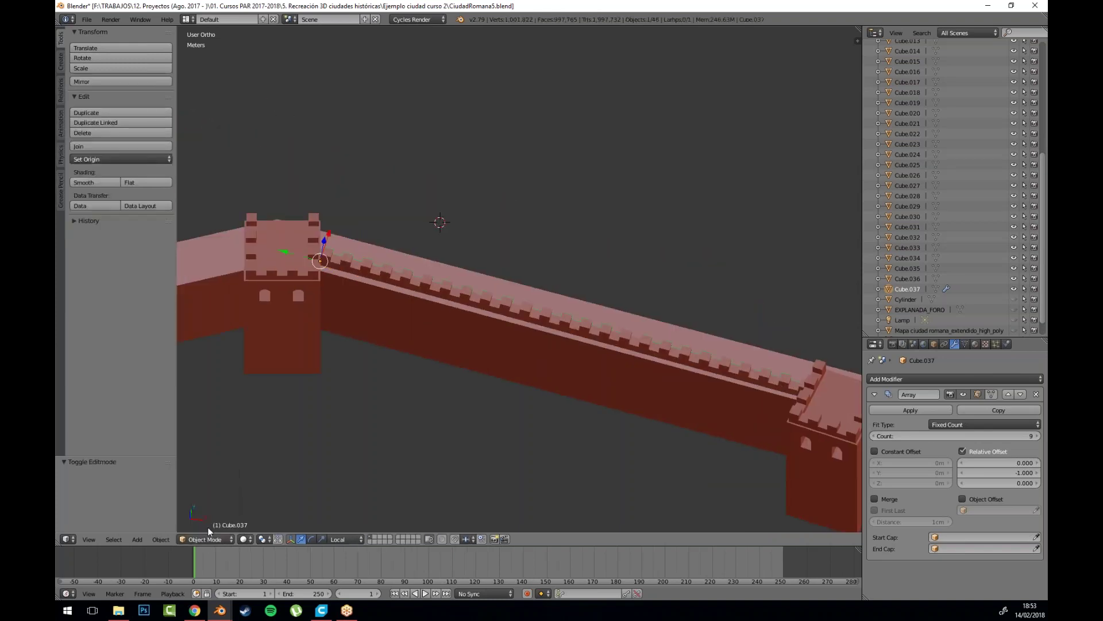
Step: From the top view, duplicate the Cube.037 battlement row and place the copy at the next tower, about 29.4 m away in X
left_click(90, 539)
left_click(108, 490)
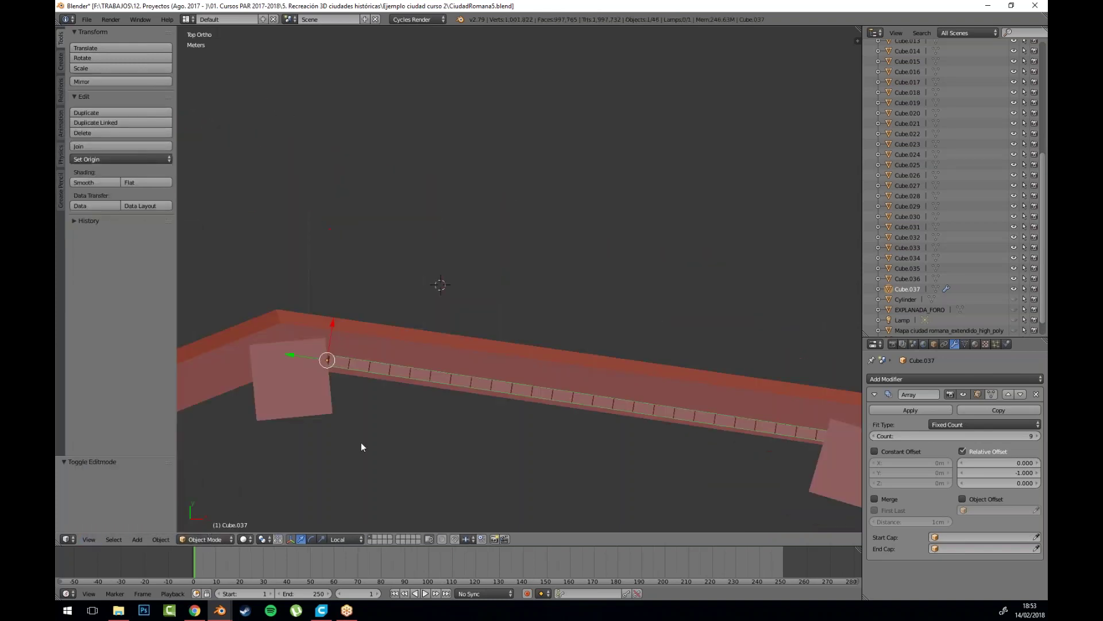
left_click_drag(629, 450, 513, 353)
scroll(565, 388, "down", 2)
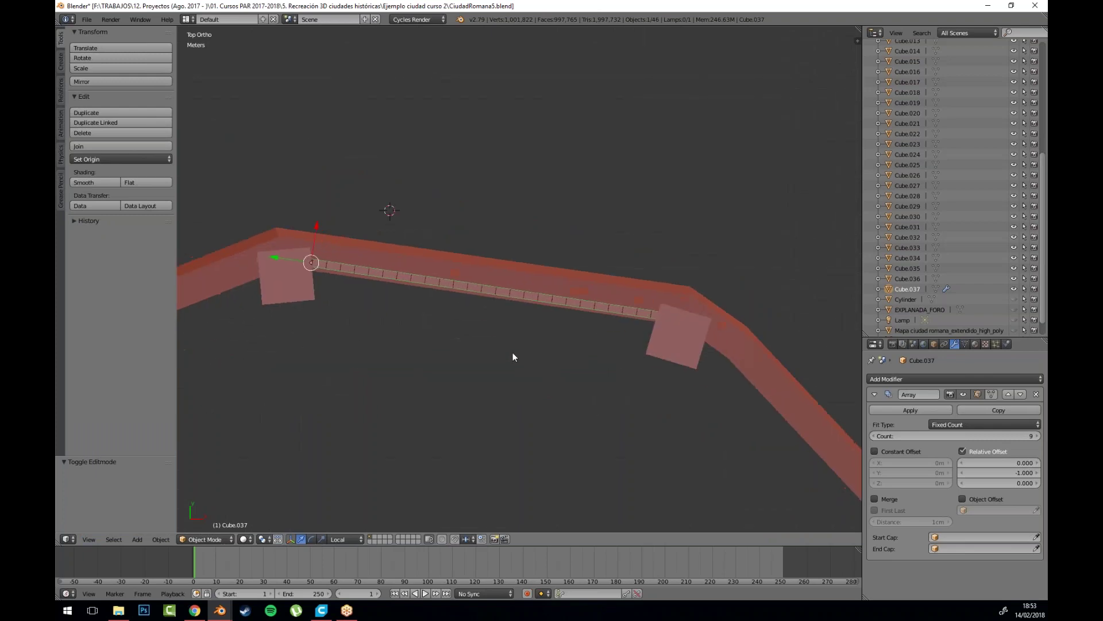
scroll(513, 353, "down", 1)
key("shift+d")
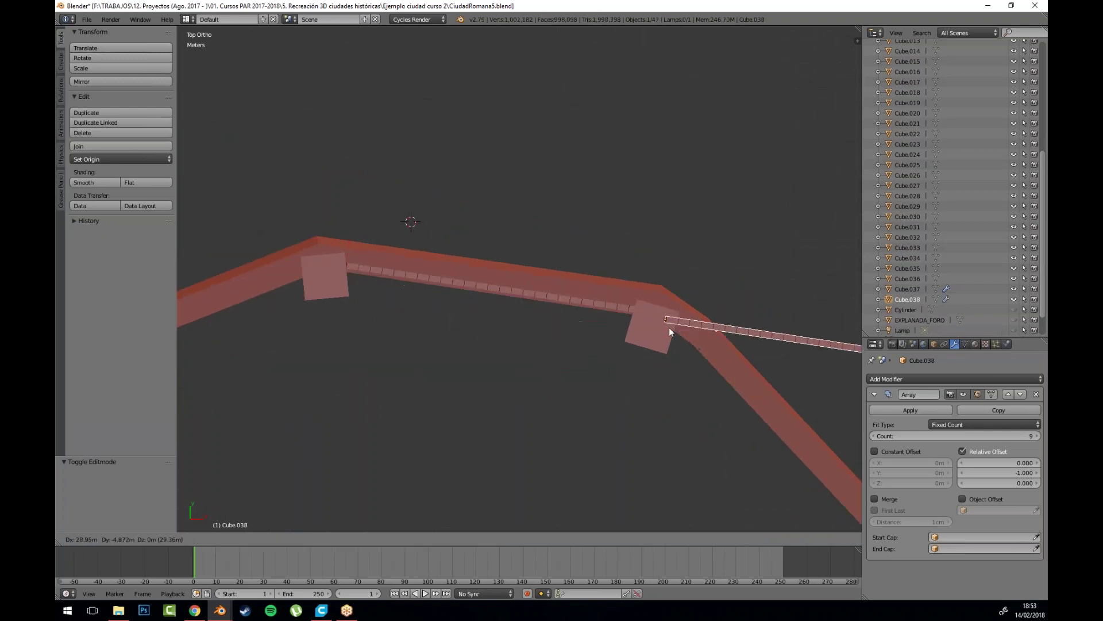
left_click(672, 327)
Step: Rotate the copied battlement row about 36.9° and fine-tune its position and angle so it follows the next wall section
left_click_drag(642, 374, 413, 291)
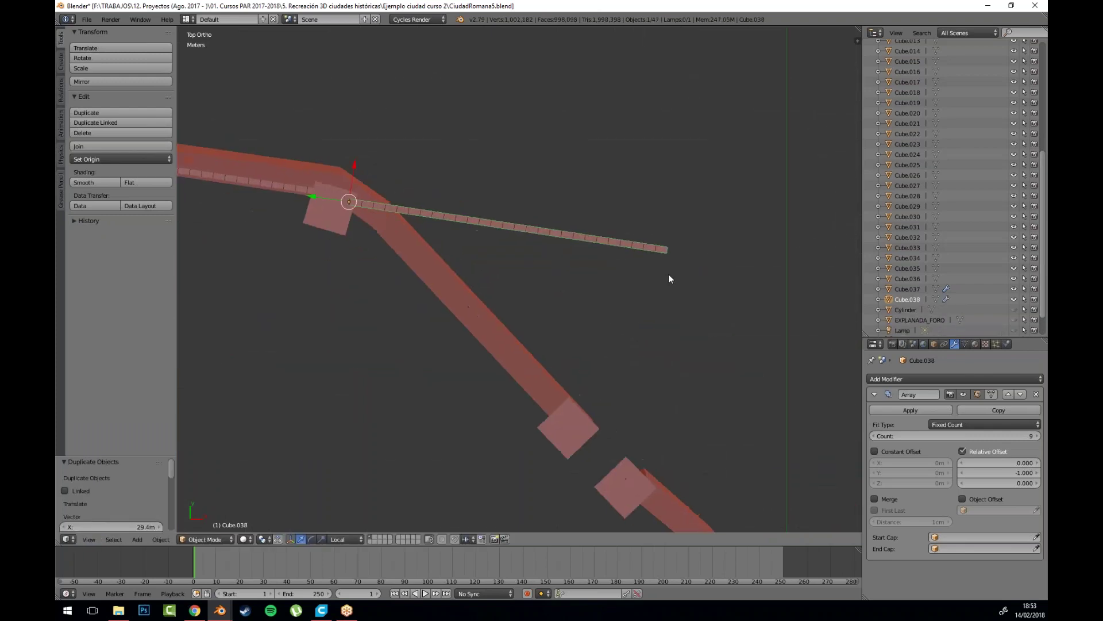
key("r")
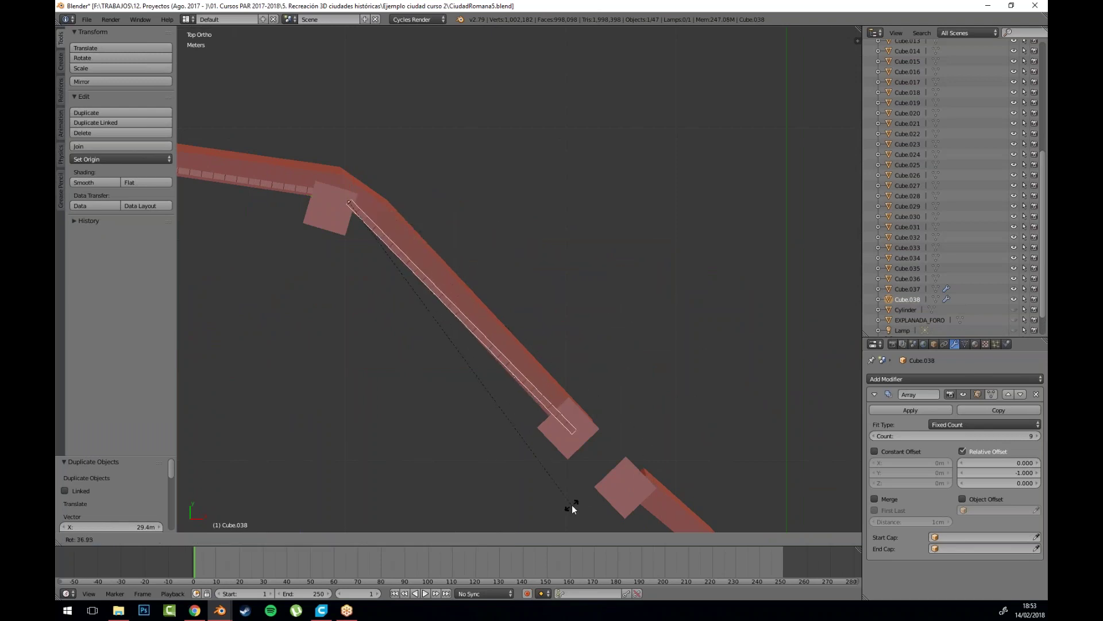
left_click(571, 505)
key("g")
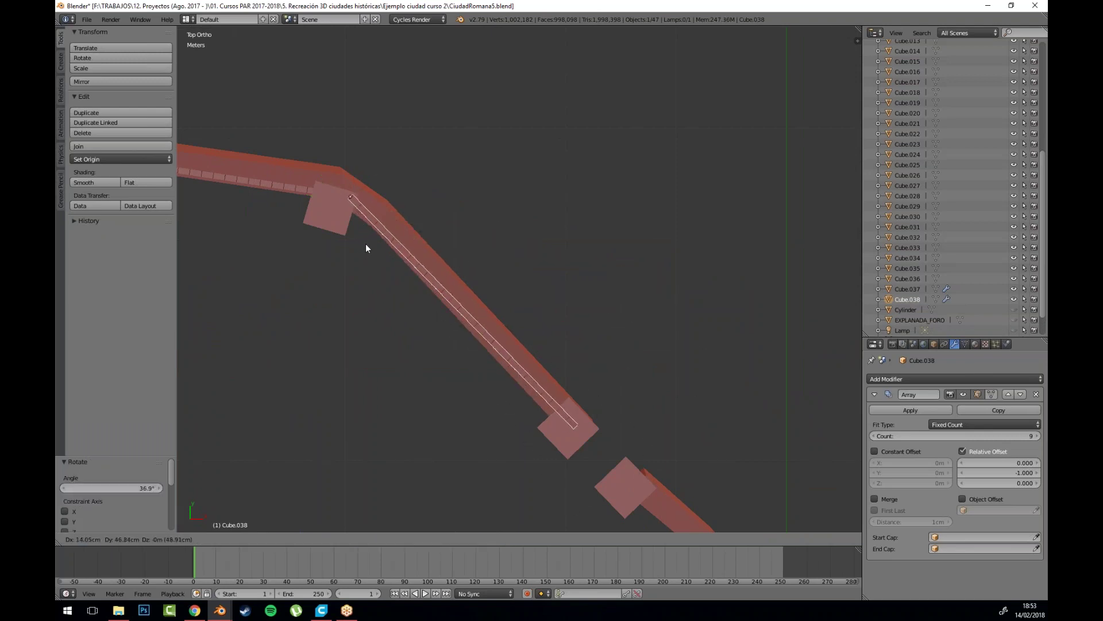
left_click(366, 243)
key("r")
left_click(624, 355)
Step: Lower the copied battlement row to the wall top and tilt it about 4.72° to match the wall's slope
left_click_drag(418, 319, 443, 240)
left_click_drag(336, 183, 343, 215)
scroll(427, 345, "up", 5)
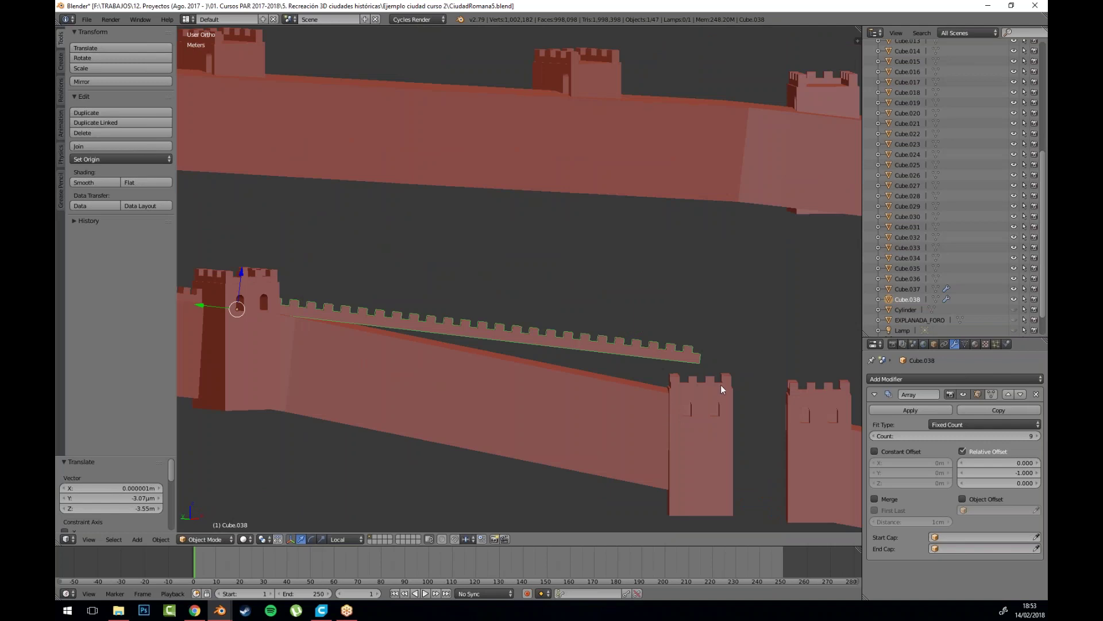
key("r")
left_click(716, 426)
left_click_drag(692, 382, 711, 429)
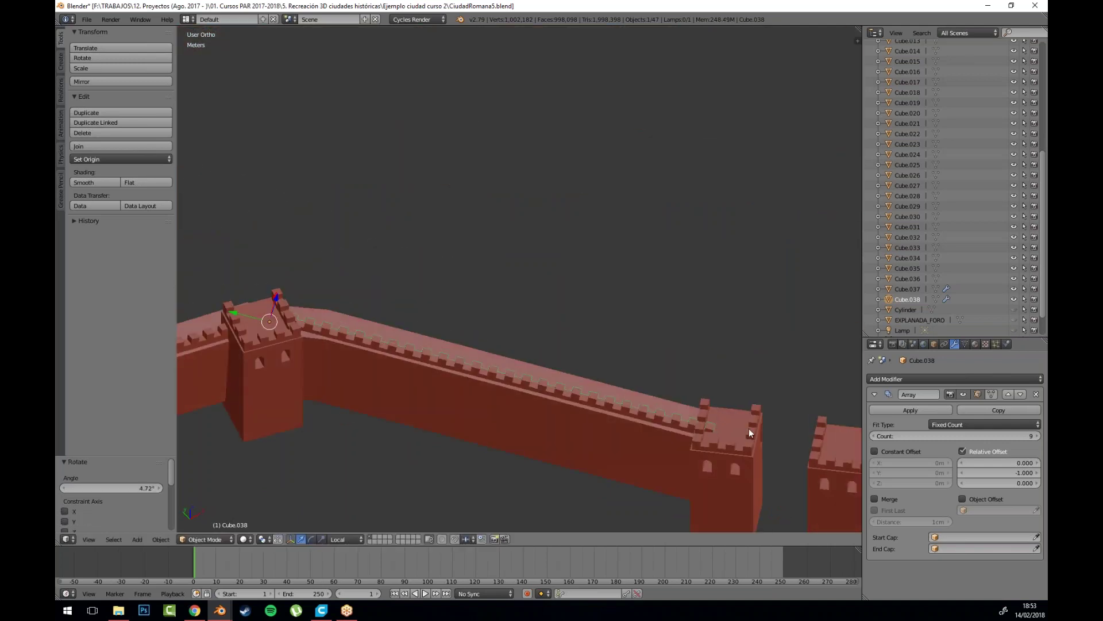
Step: Try an Array count of 8 on the copied row, restore it to 9, and deselect the row
left_click(874, 432)
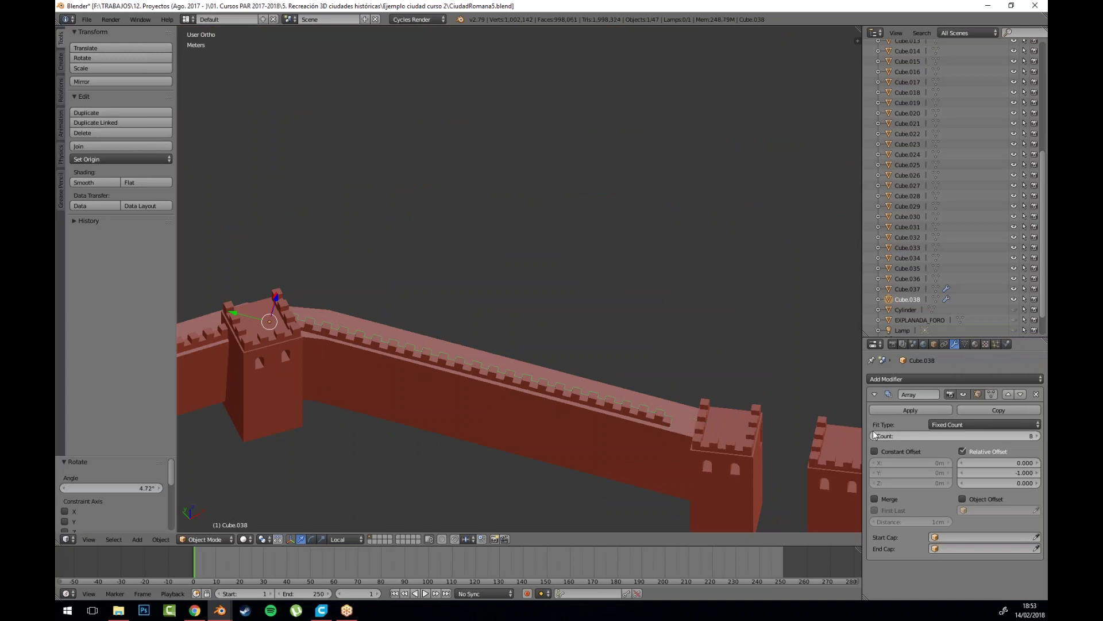
left_click(1037, 435)
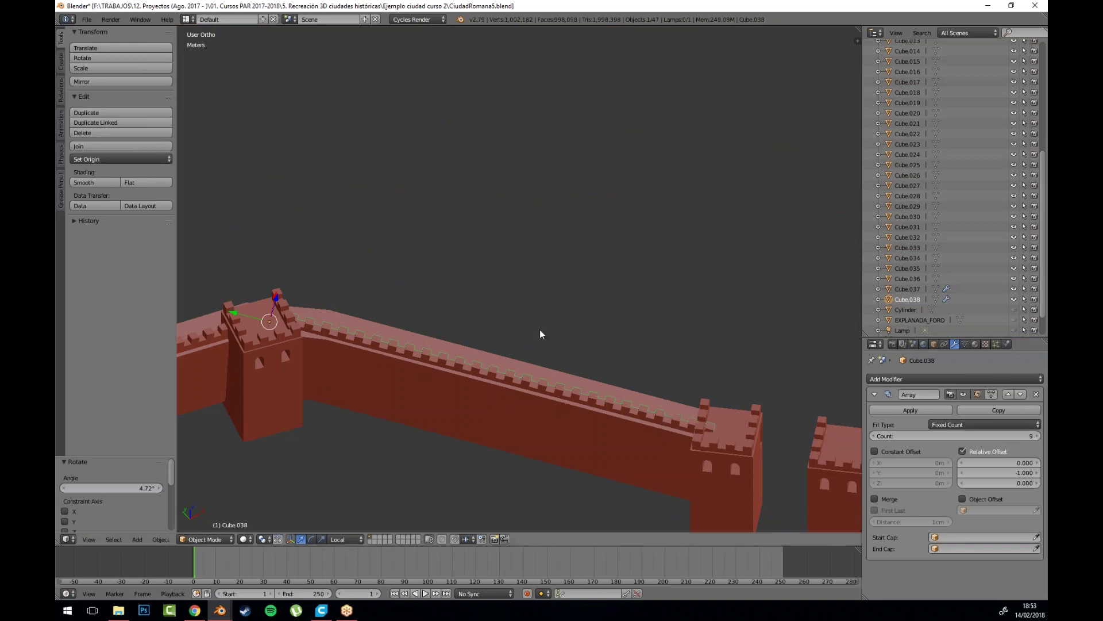
left_click_drag(473, 368, 477, 360)
key("a")
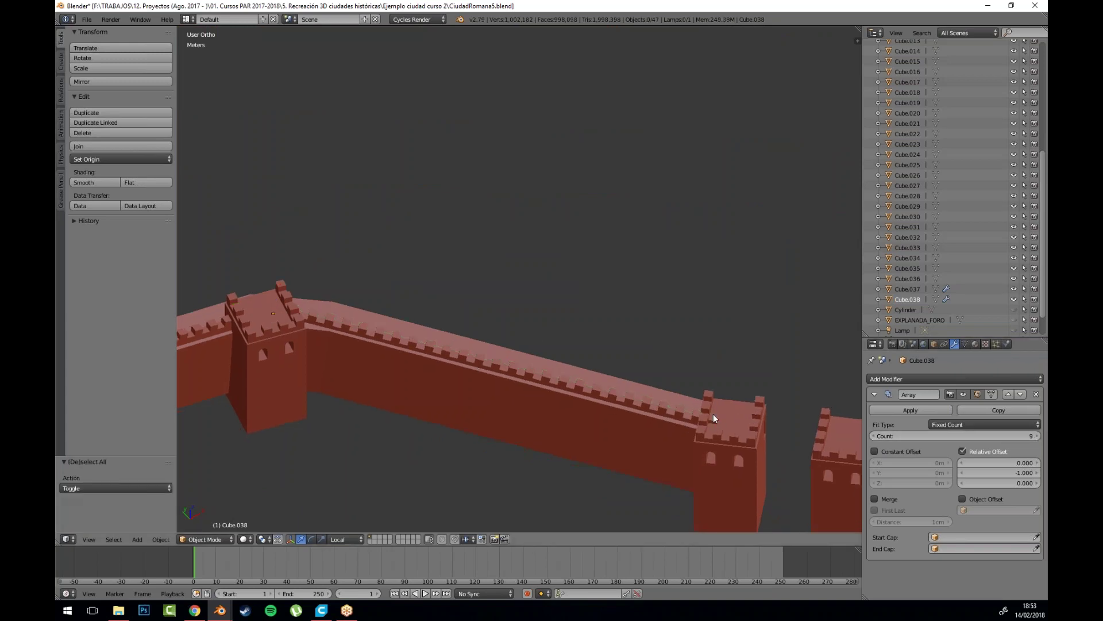
scroll(716, 421, "down", 4)
scroll(563, 345, "up", 6)
Step: Move the copied battlement row about -8.21 cm along its local X axis
left_click_drag(534, 338, 347, 226)
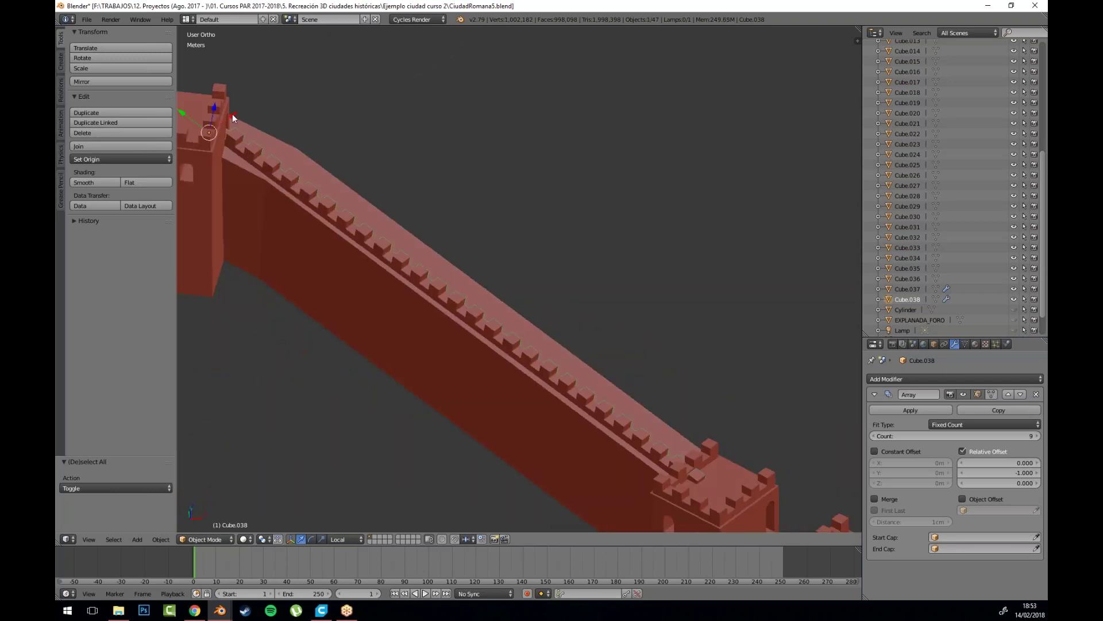
right_click(232, 114)
key("g")
key("x")
key("x")
left_click(233, 118)
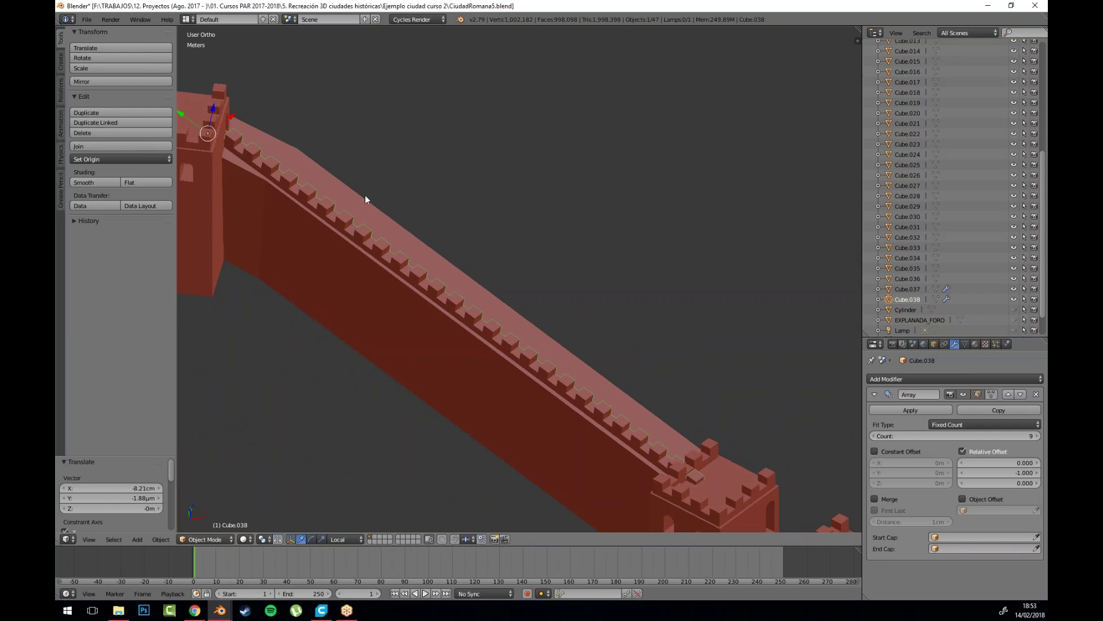
Step: Check the copied row's fit beside the tower, nudge it slightly along its X axis, and deselect it
left_click_drag(365, 199, 527, 344)
scroll(426, 291, "up", 3)
key("a")
right_click(378, 265)
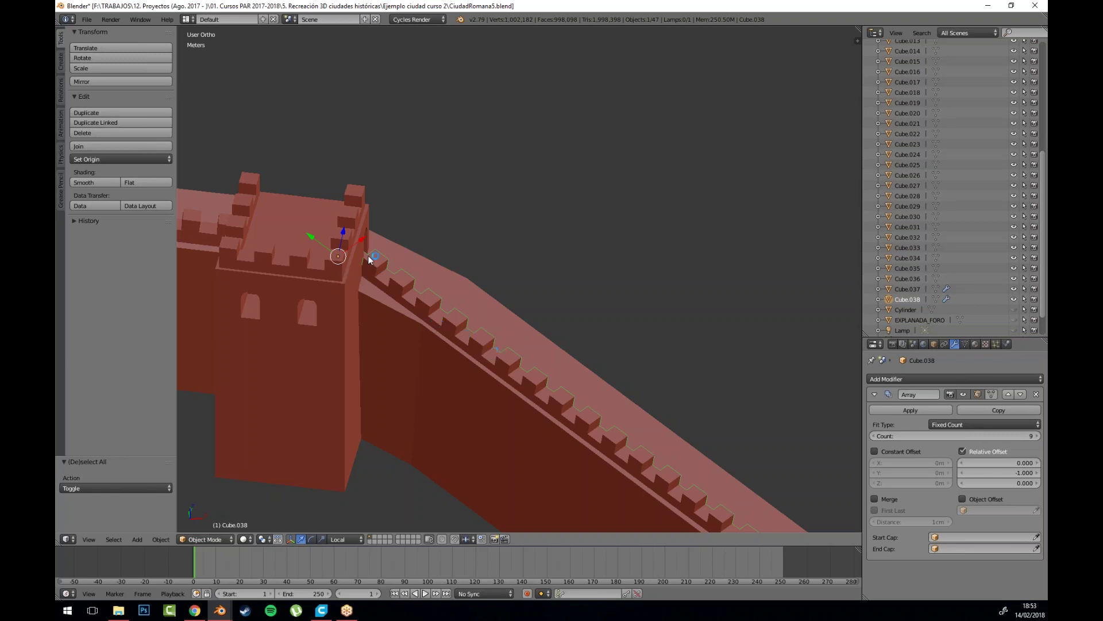
scroll(435, 258, "down", 5)
left_click_drag(536, 327, 461, 271)
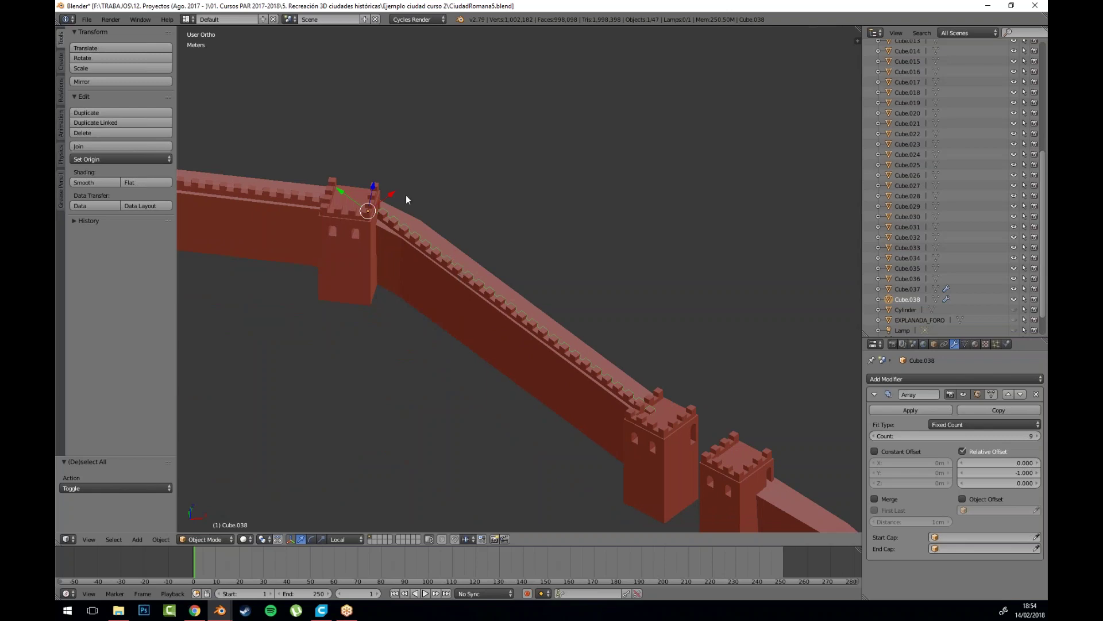
left_click_drag(391, 193, 389, 191)
key("a")
scroll(434, 231, "down", 2)
left_click_drag(440, 271, 484, 293)
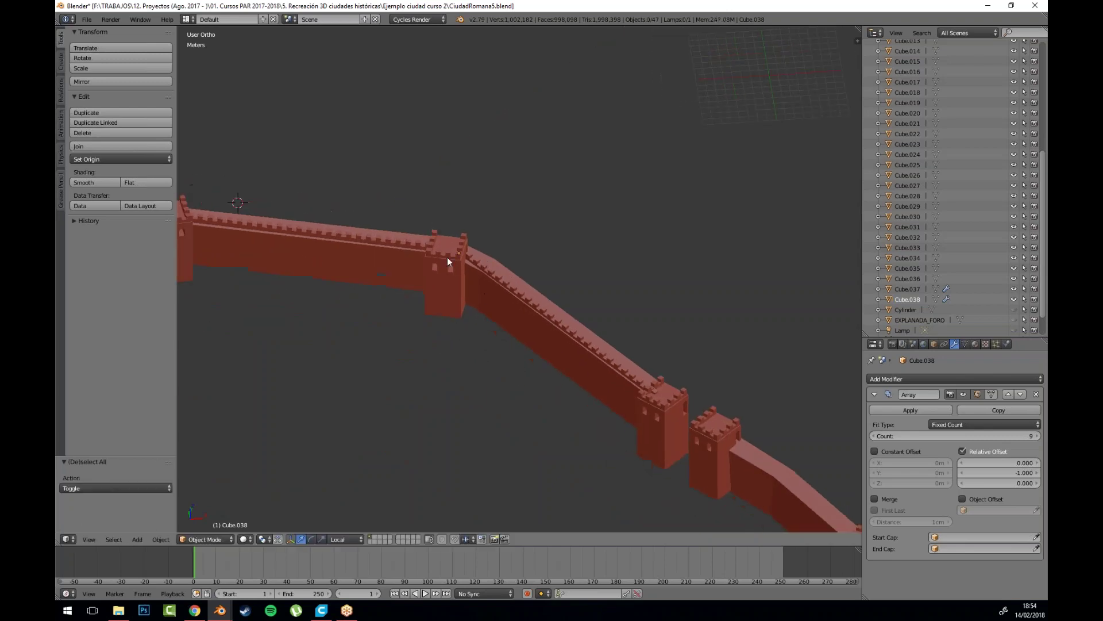
Step: Examine the plain wall mesh and the two separate battlement rows between the towers
right_click(407, 264)
right_click(526, 298)
left_click_drag(743, 440, 504, 285)
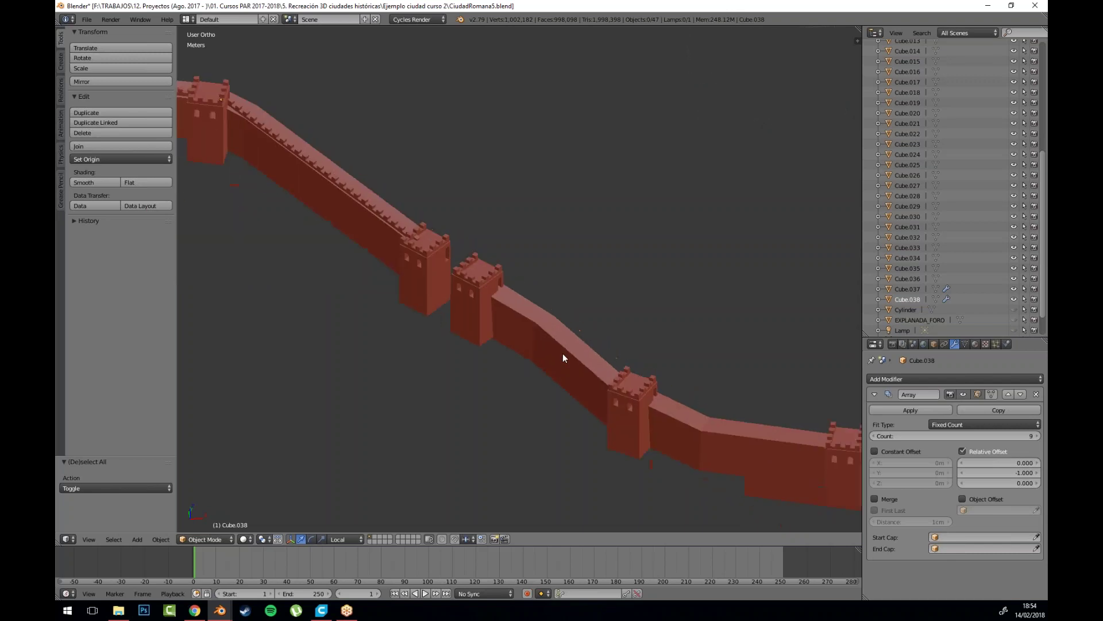
right_click(563, 353)
key("Tab")
key("Tab")
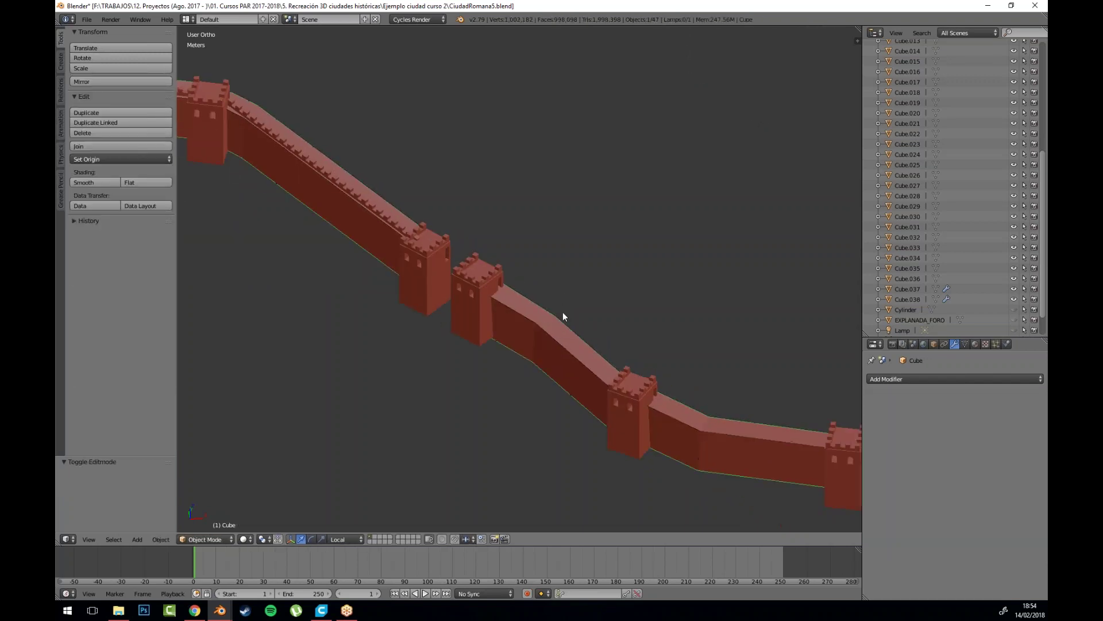
left_click_drag(370, 228, 578, 322)
scroll(566, 361, "up", 3)
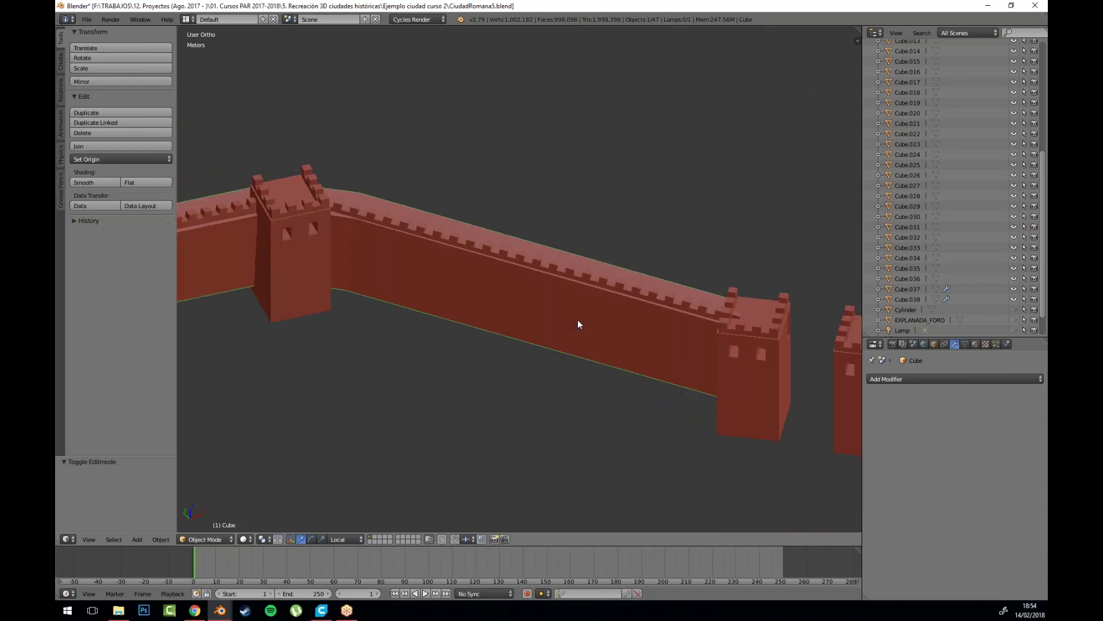
right_click(441, 240)
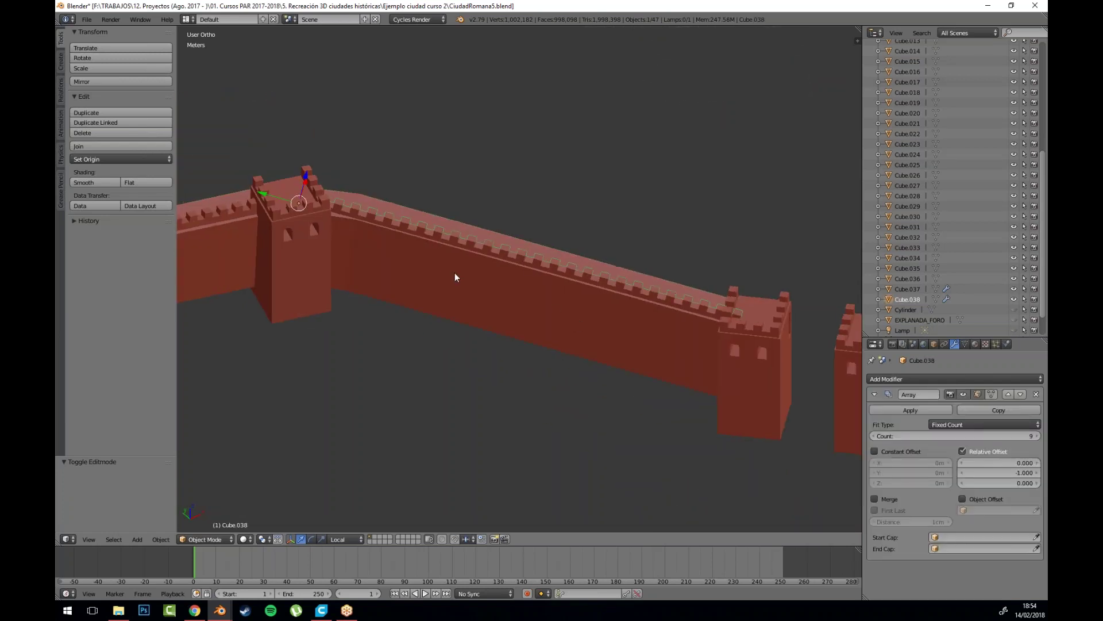
left_click_drag(455, 275, 459, 267)
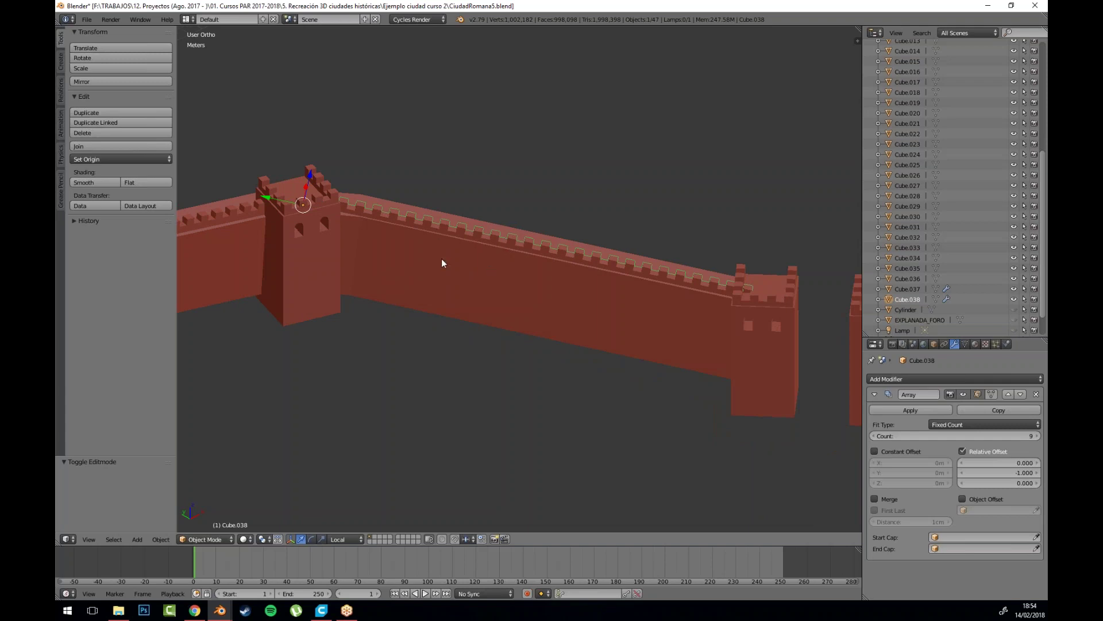
scroll(441, 258, "down", 3)
left_click_drag(353, 296, 550, 303)
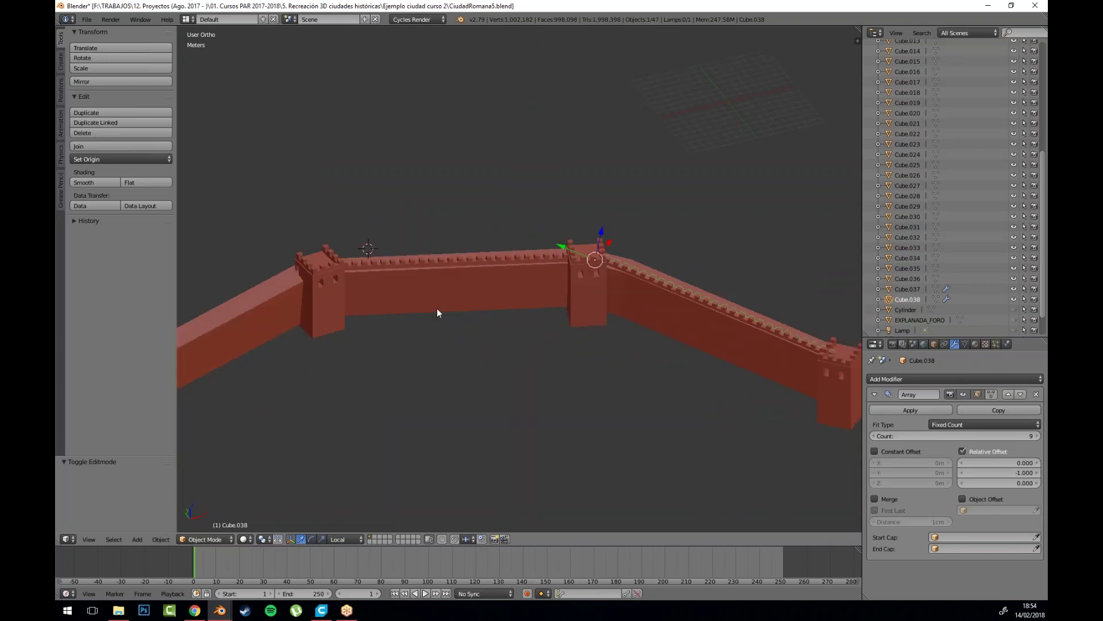
Step: Open Cube.037 in edit mode to inspect the single merlon segment its array repeats, and return to object mode
right_click(349, 262)
scroll(339, 273, "up", 5)
left_click_drag(287, 294, 764, 363)
key("Tab")
left_click_drag(653, 355, 409, 284)
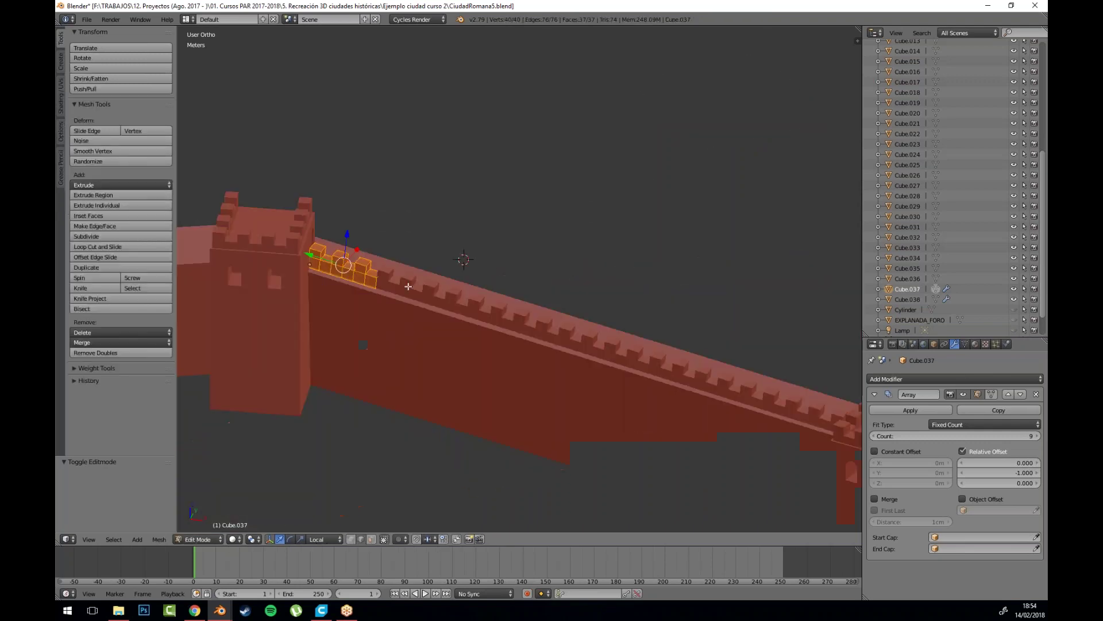
scroll(396, 287, "up", 3)
left_click_drag(351, 310, 615, 378)
scroll(615, 378, "up", 3)
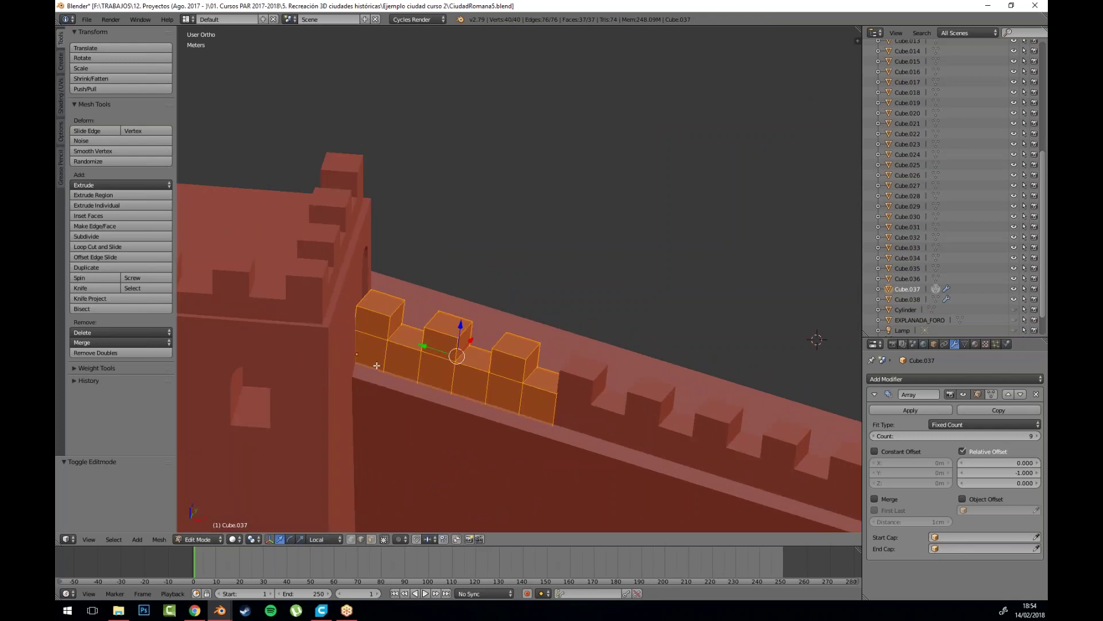
key("Tab")
scroll(373, 359, "down", 10)
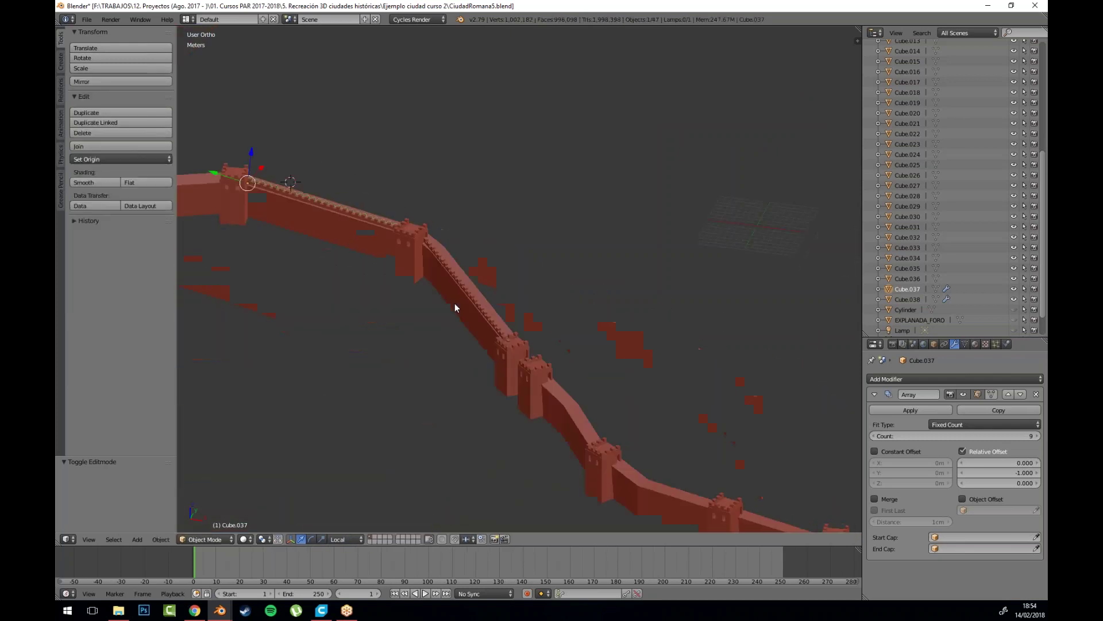
Step: Examine the Cube.038 battlement row, its neighbouring towers and the wall sections still without merlons
right_click(493, 276)
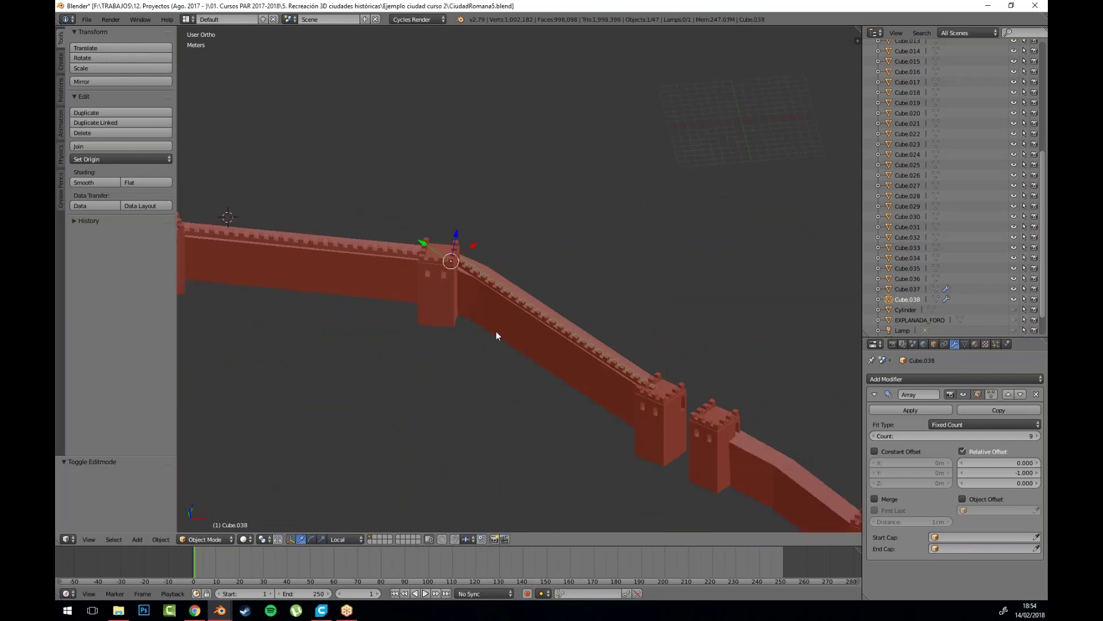
key("a")
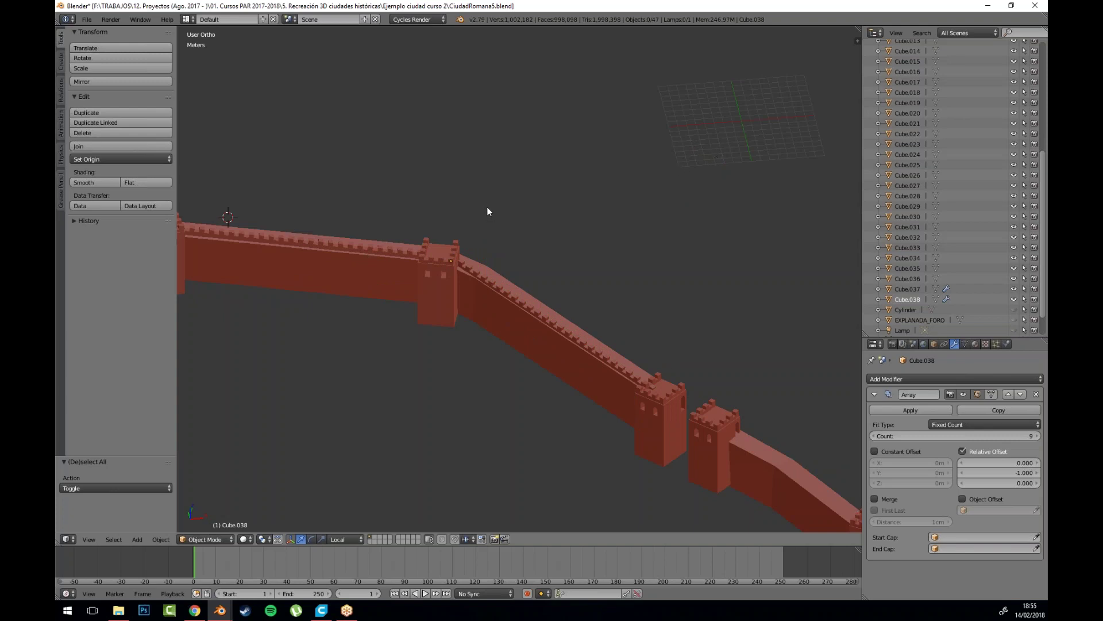
right_click(477, 271)
left_click_drag(606, 347, 457, 273)
left_click_drag(335, 248, 406, 305)
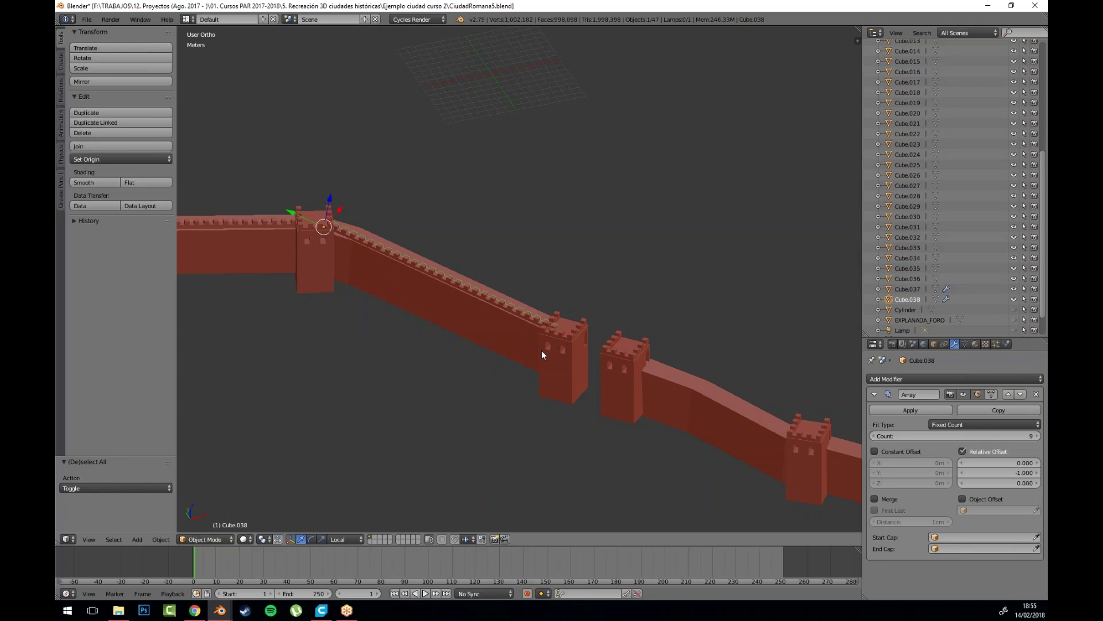
right_click(731, 419)
right_click(616, 351)
key("a")
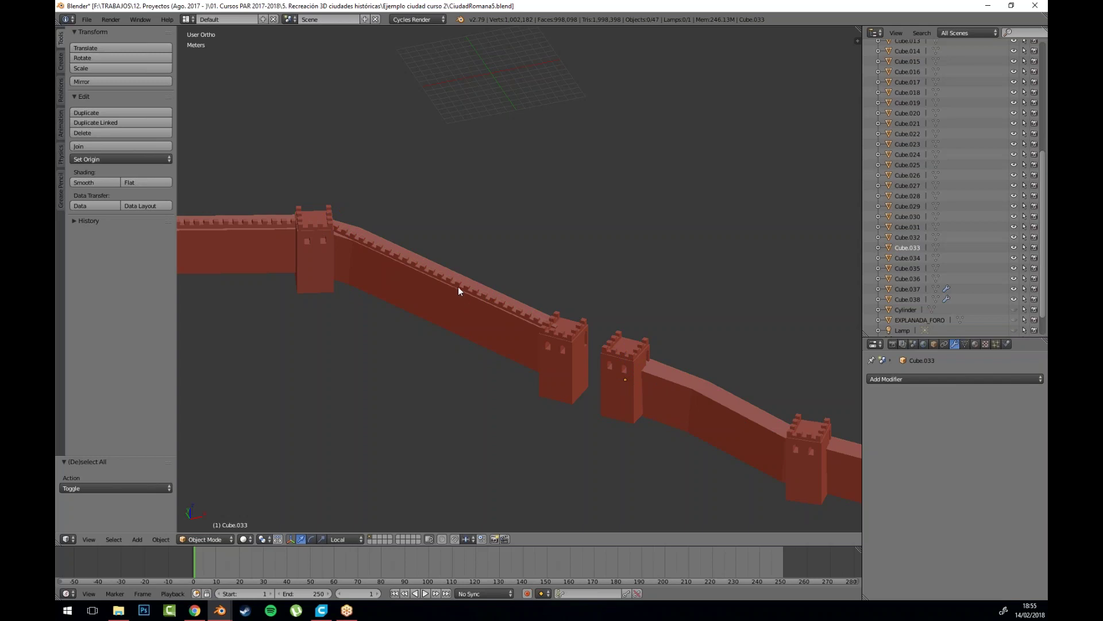
right_click(382, 247)
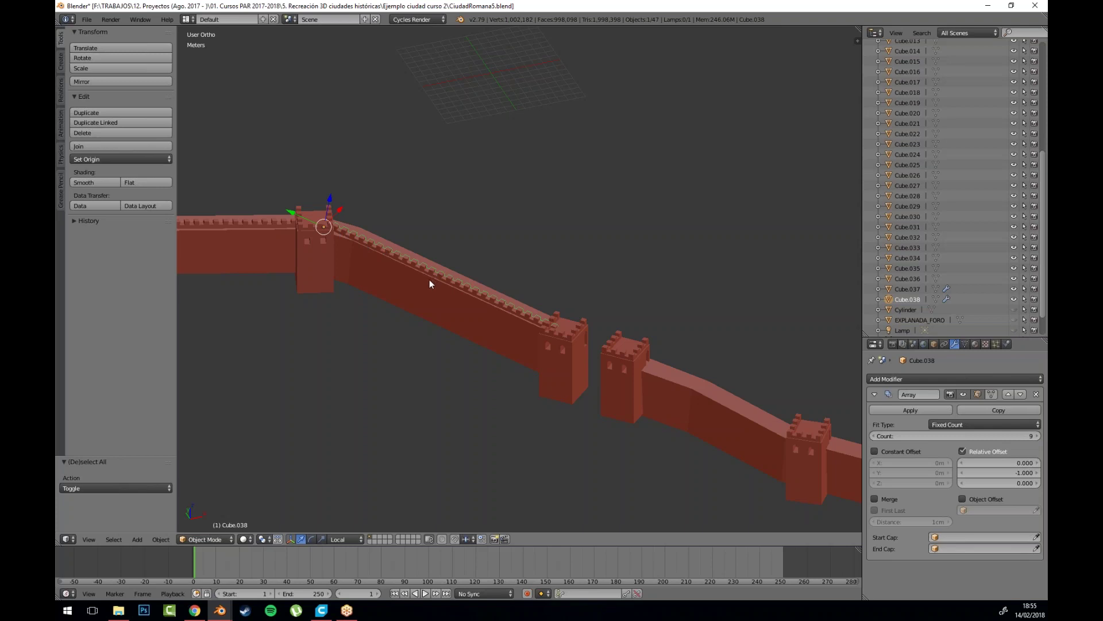
key("a")
scroll(449, 279, "down", 2)
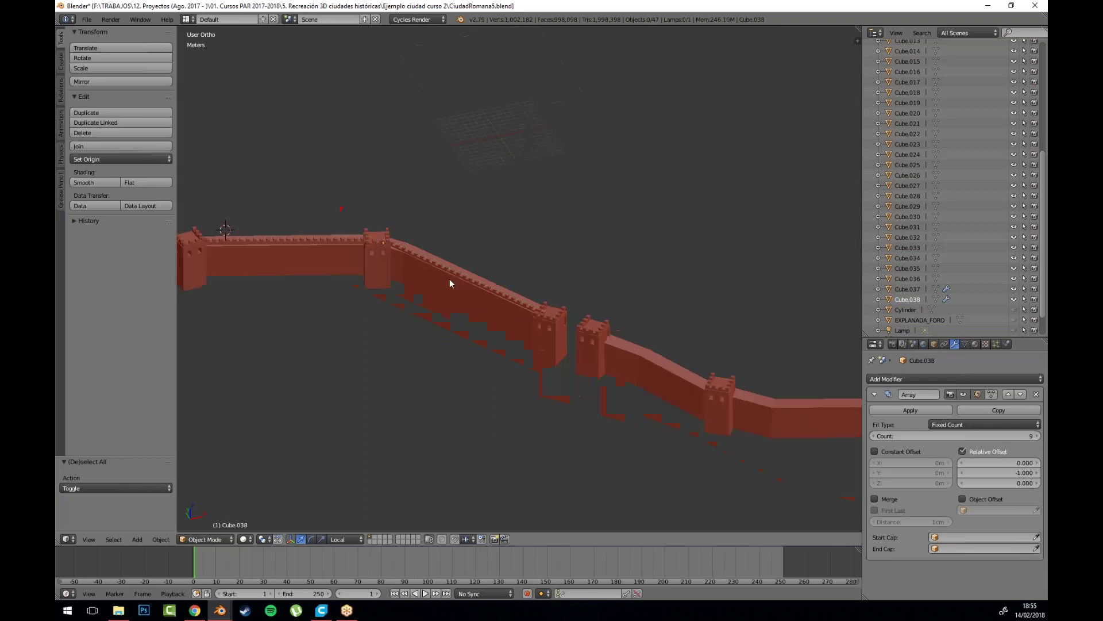
Step: Unhide and select the Mapa ciudad romana_extendido_high_poly terrain, and examine how it sits around the city wall
left_click_drag(402, 274, 589, 320)
scroll(588, 321, "up", 3)
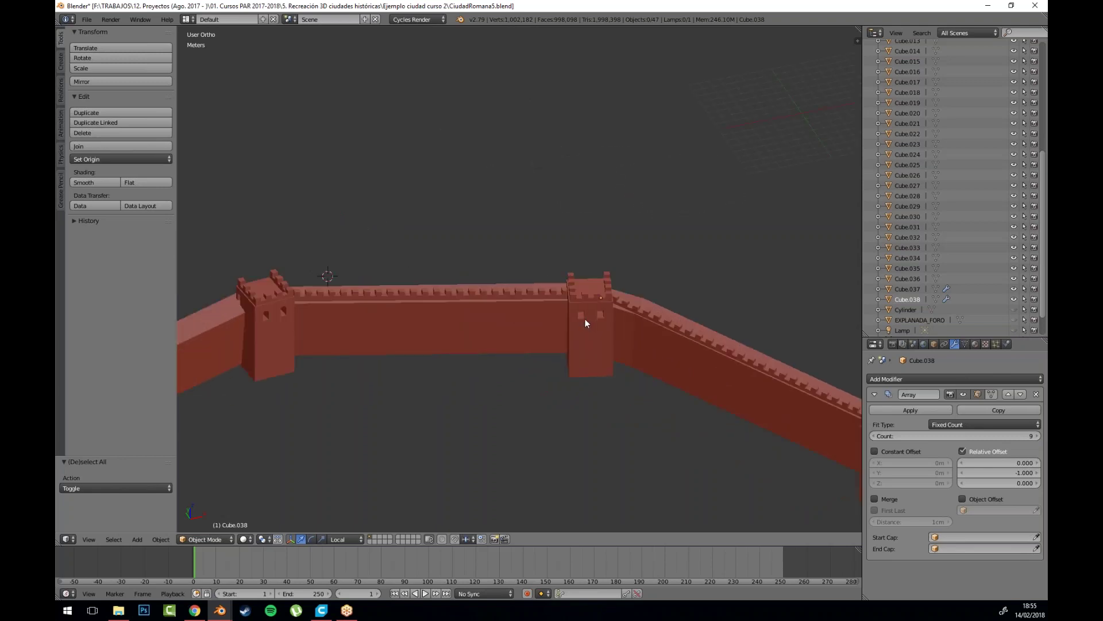
scroll(983, 121, "down", 3)
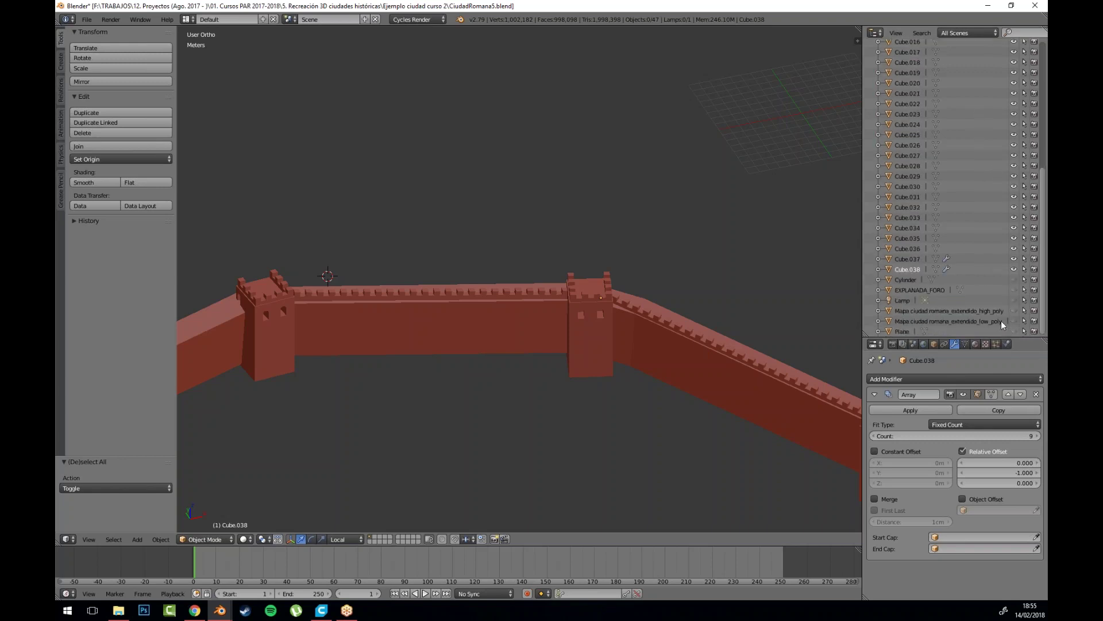
left_click(1014, 310)
left_click(997, 311)
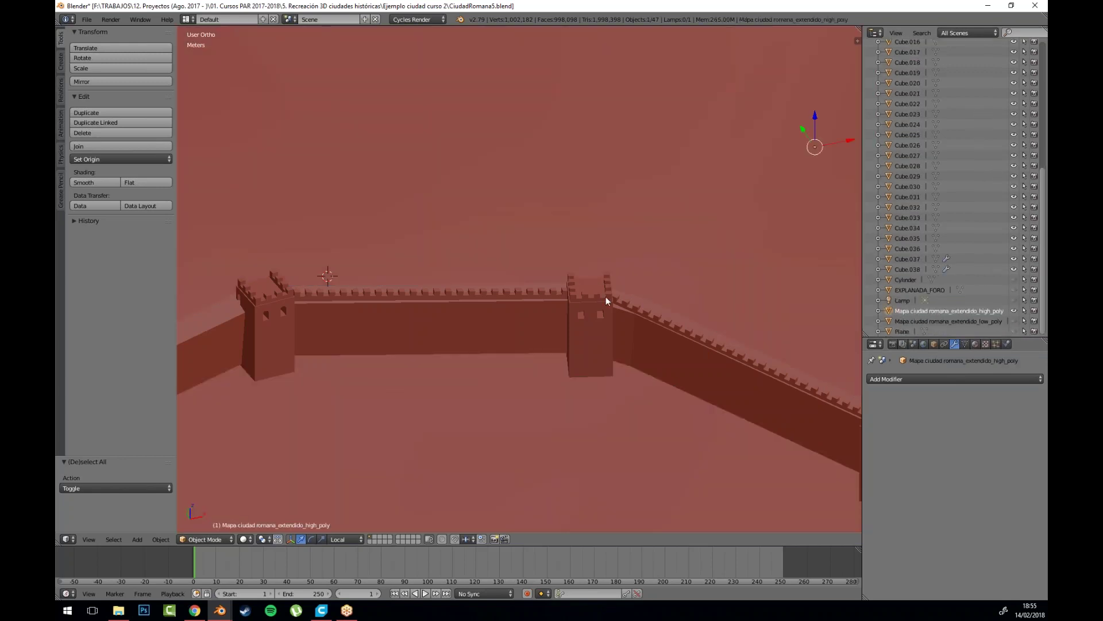
scroll(539, 268, "down", 11)
left_click_drag(581, 311, 550, 344)
left_click_drag(484, 320, 540, 322)
scroll(519, 319, "up", 7)
scroll(514, 318, "down", 2)
scroll(513, 317, "up", 3)
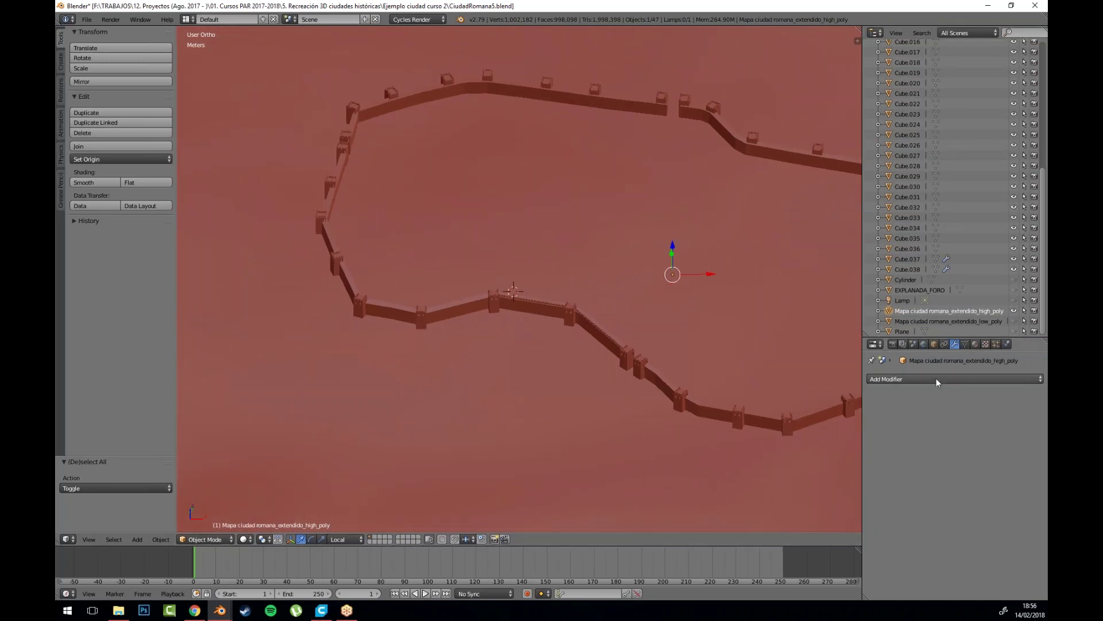
Step: Select and unhide the Mapa ciudad romana_extendido_low_poly terrain, and hide the high-poly version
left_click(997, 321)
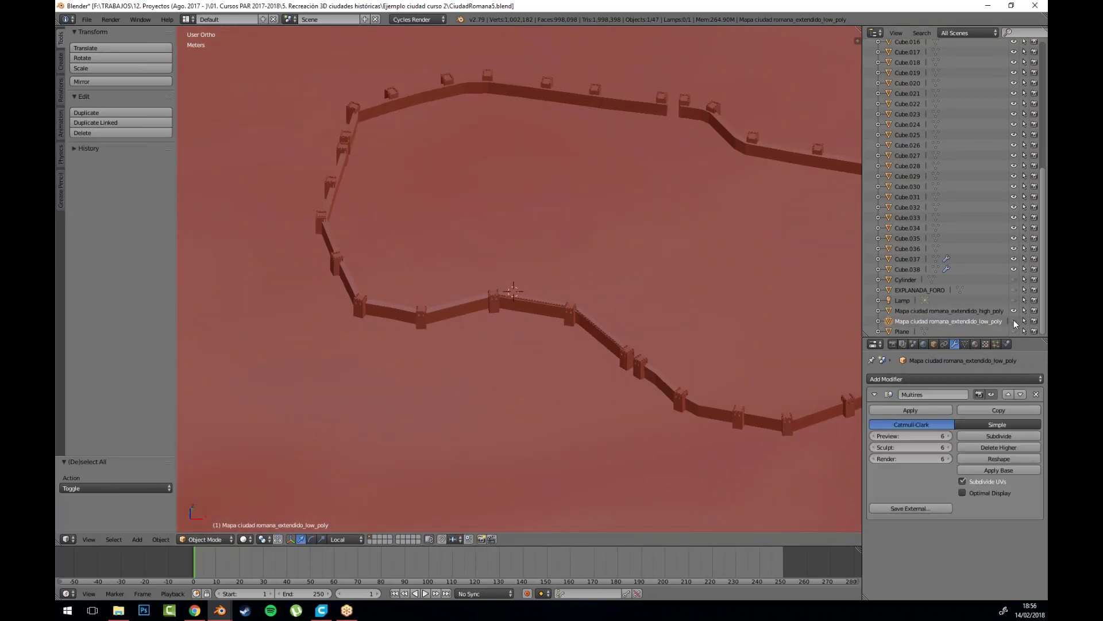
left_click(1014, 321)
left_click(1013, 311)
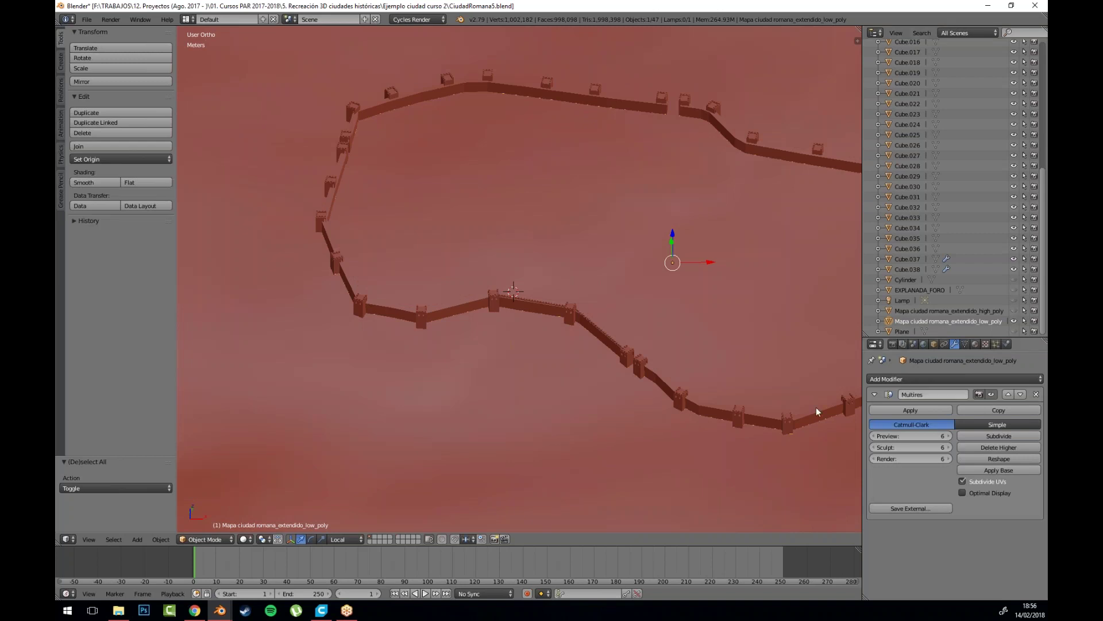
Step: Examine the low-poly terrain's relief around the whole city wall and close to the battlemented sections
scroll(713, 359, "down", 8)
left_click_drag(604, 307, 584, 304)
scroll(538, 286, "up", 5)
left_click_drag(479, 280, 477, 281)
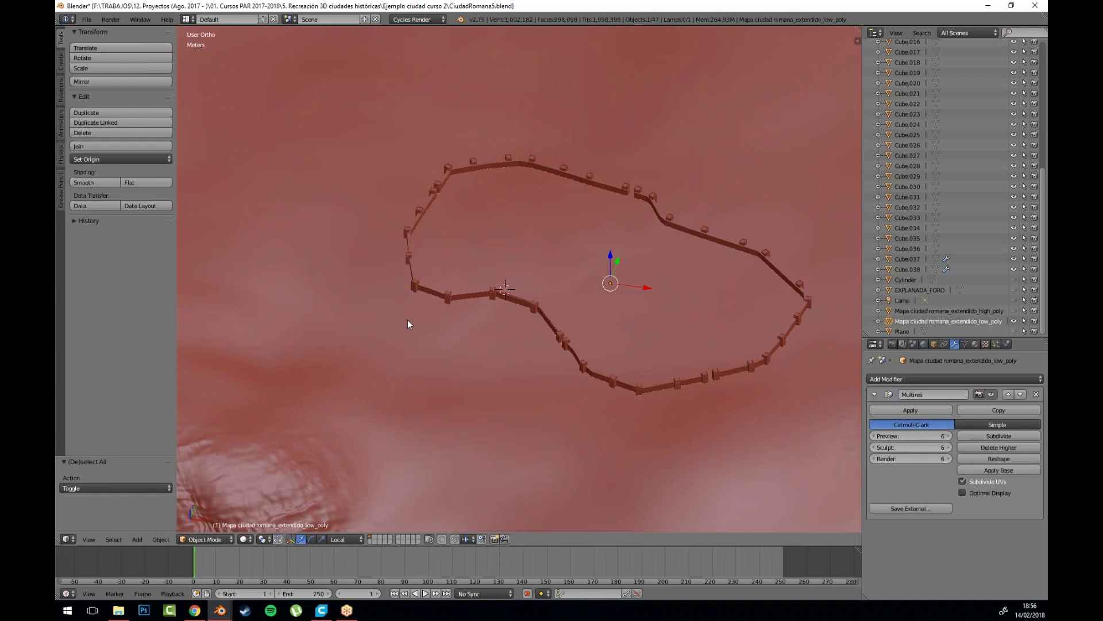
scroll(408, 319, "down", 1)
scroll(408, 319, "up", 2)
scroll(420, 412, "down", 4)
left_click_drag(437, 413, 584, 416)
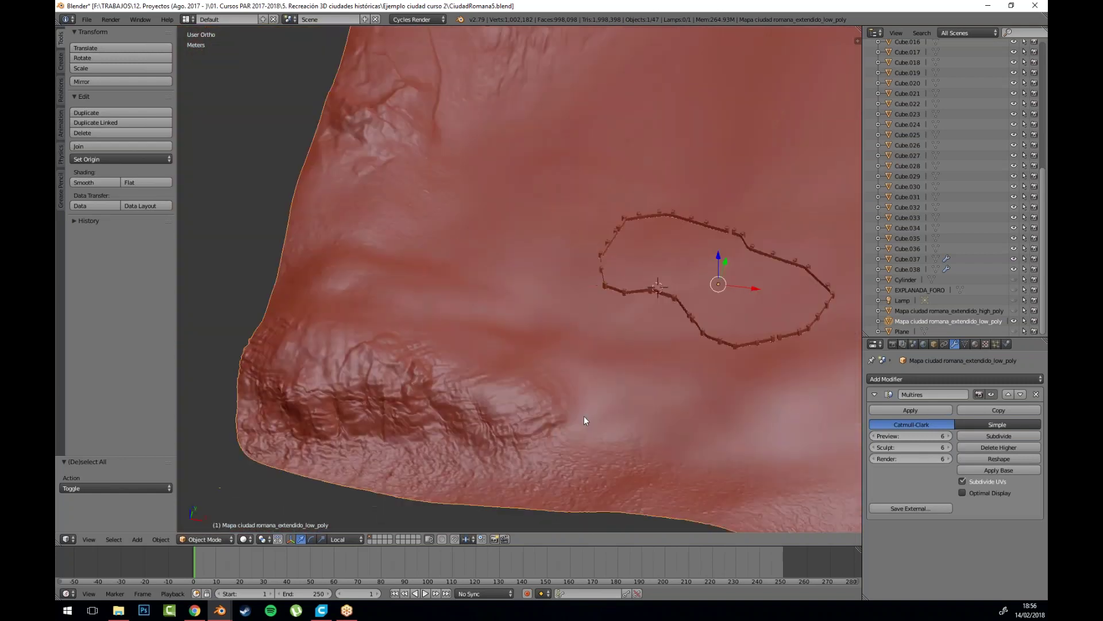
left_click_drag(629, 346, 439, 364)
scroll(449, 364, "up", 8)
left_click_drag(471, 314, 548, 294)
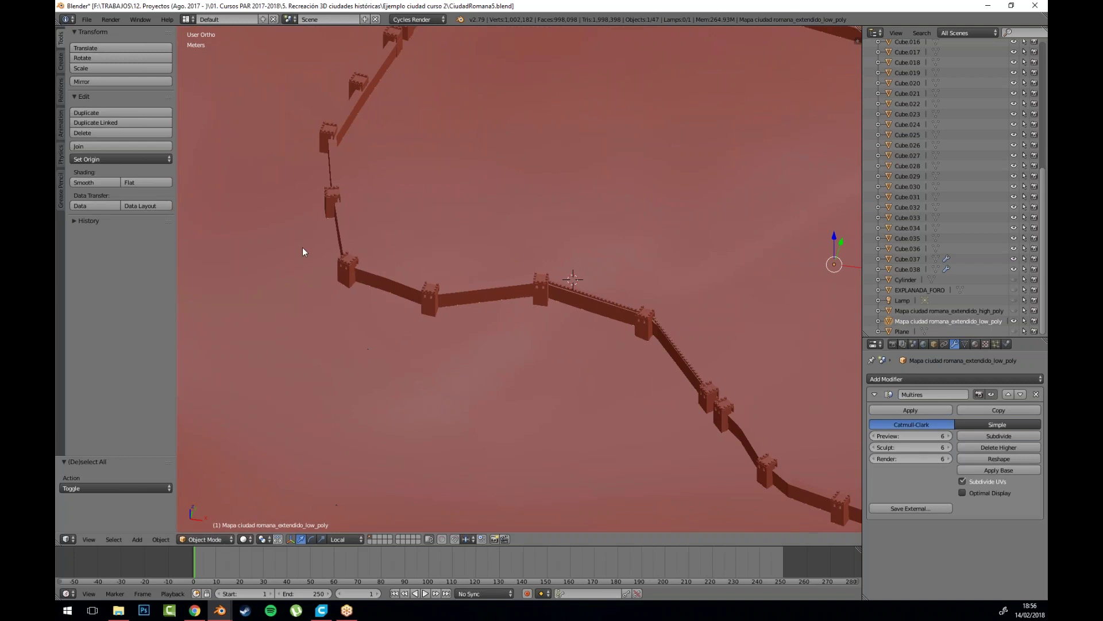
Step: Put the low-poly terrain into Sculpt Mode, keep the Clay brush, and set its radius to 18 px
left_click(219, 539)
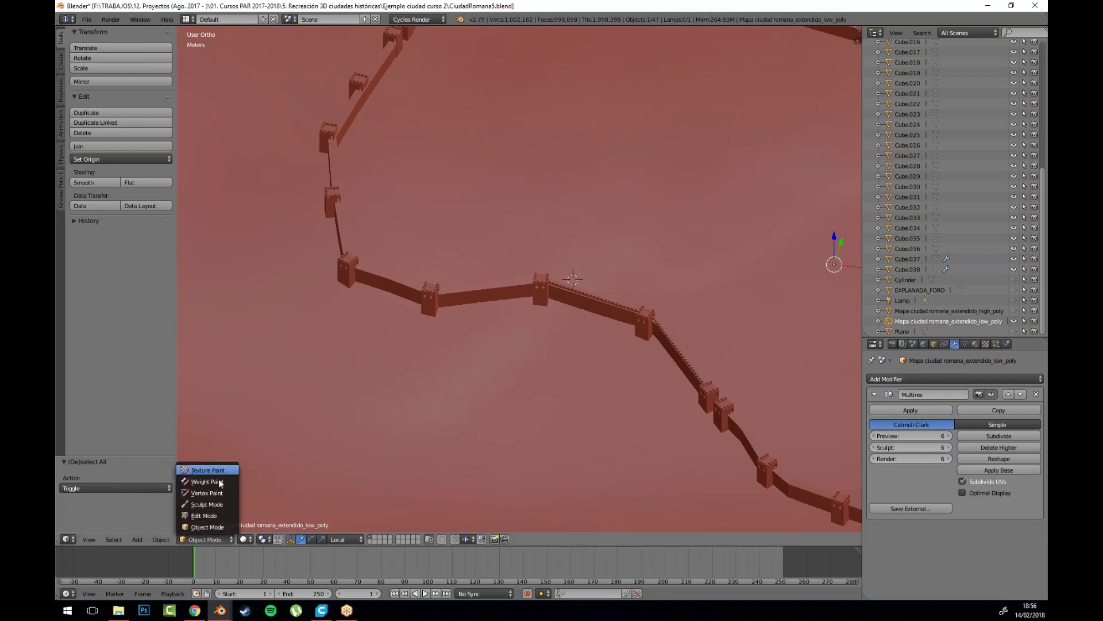
left_click(213, 505)
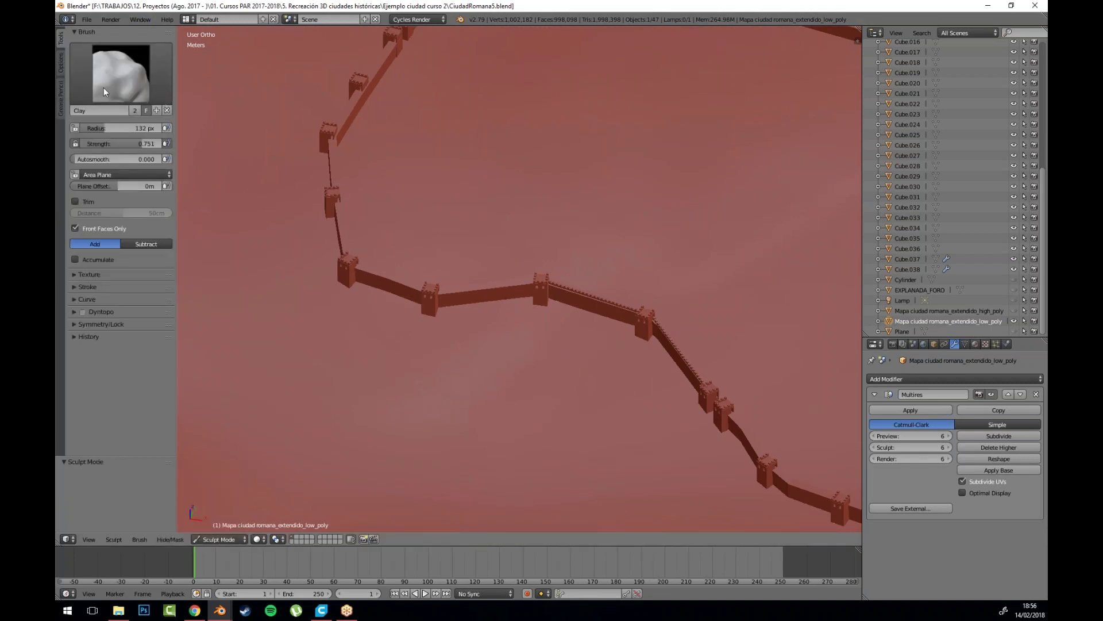
left_click_drag(176, 142, 204, 144)
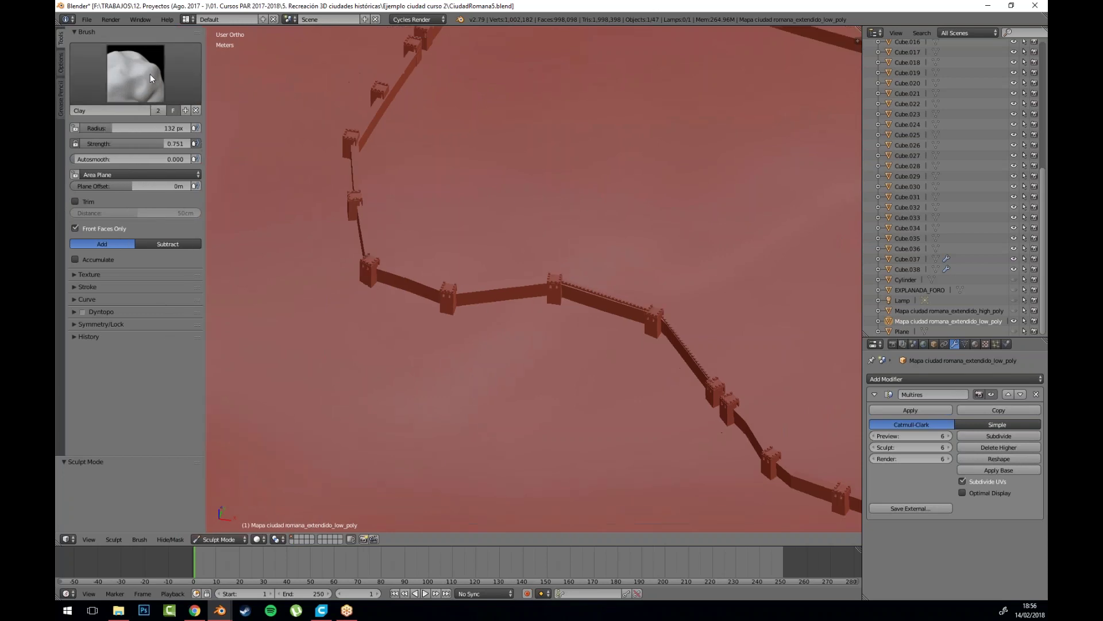
left_click(150, 74)
left_click(144, 72)
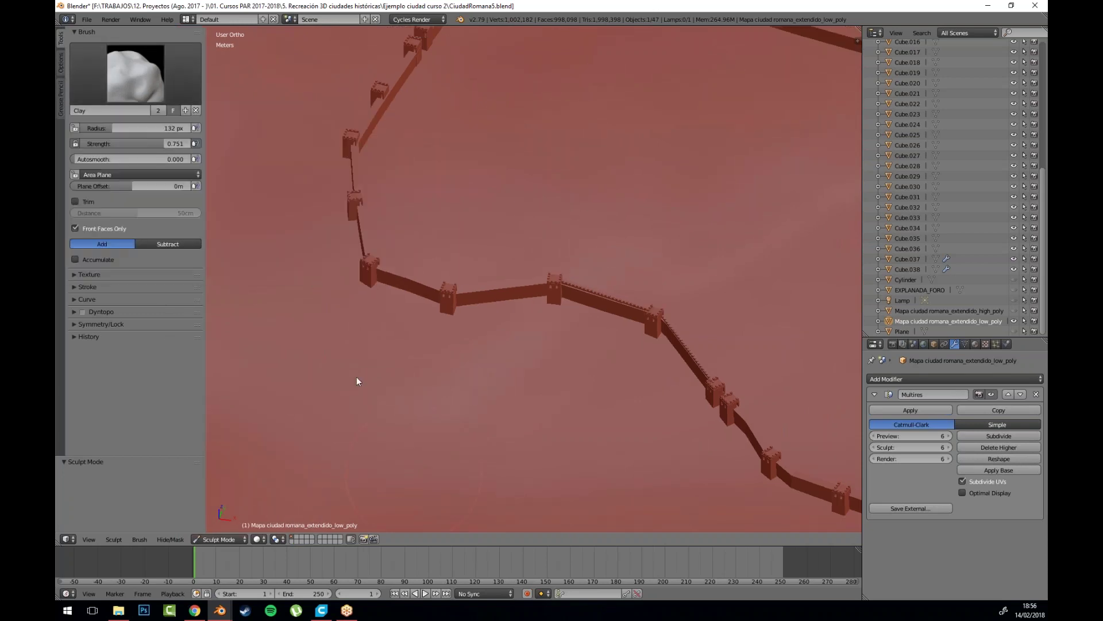
scroll(356, 362, "up", 5)
left_click_drag(424, 403, 660, 376)
left_click_drag(126, 129, 99, 129)
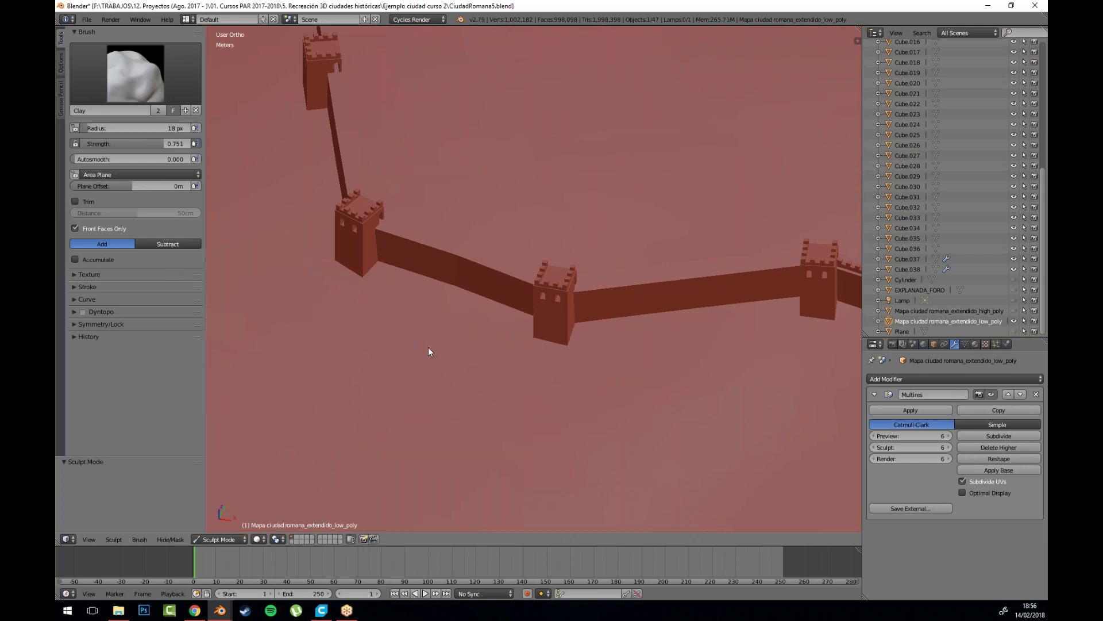
Step: Raise the Clay brush strength to 1.000 and sculpt a curved earth ridge just outside the wall's corner towers
scroll(472, 356, "down", 3)
mouse_move(474, 353)
left_mouse_down()
mouse_move(488, 343)
mouse_move(557, 378)
left_mouse_up()
scroll(551, 373, "up", 3)
left_click_drag(179, 143, 198, 144)
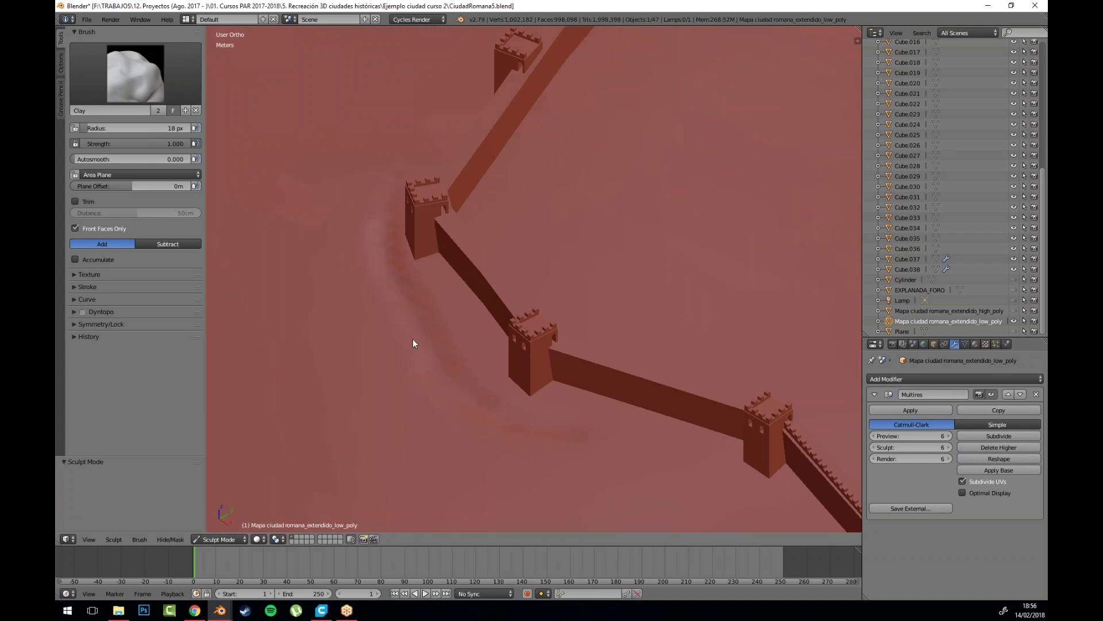
Step: Check the ridge against the whole terrain and extend it along the outside of the neighbouring wall sections
scroll(492, 350, "down", 14)
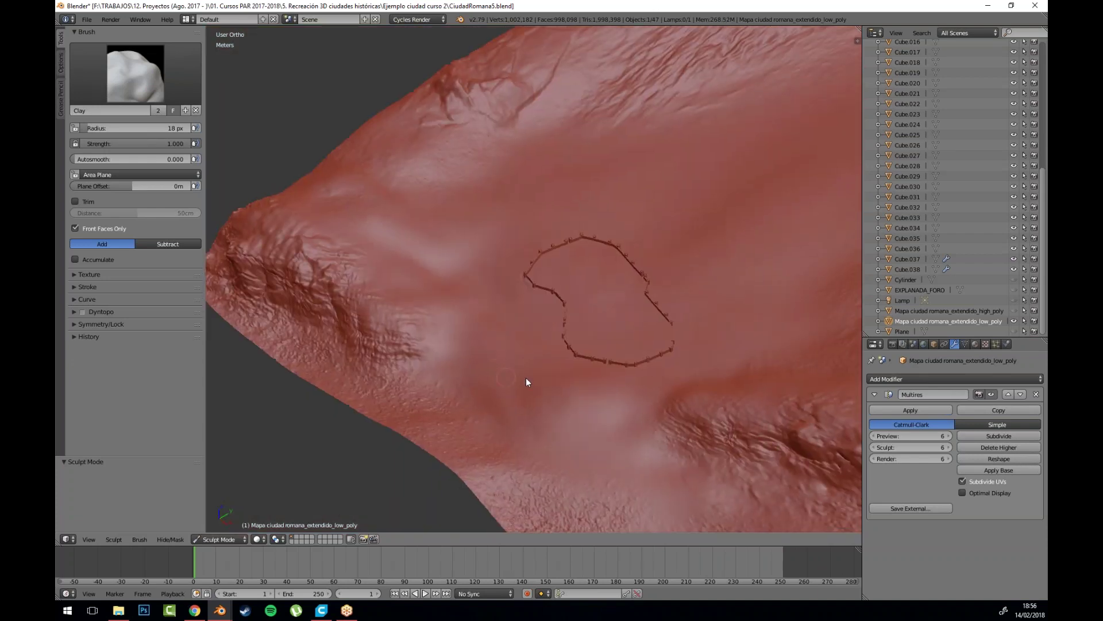
left_click_drag(526, 377, 554, 364)
scroll(559, 309, "up", 3)
scroll(559, 314, "up", 6)
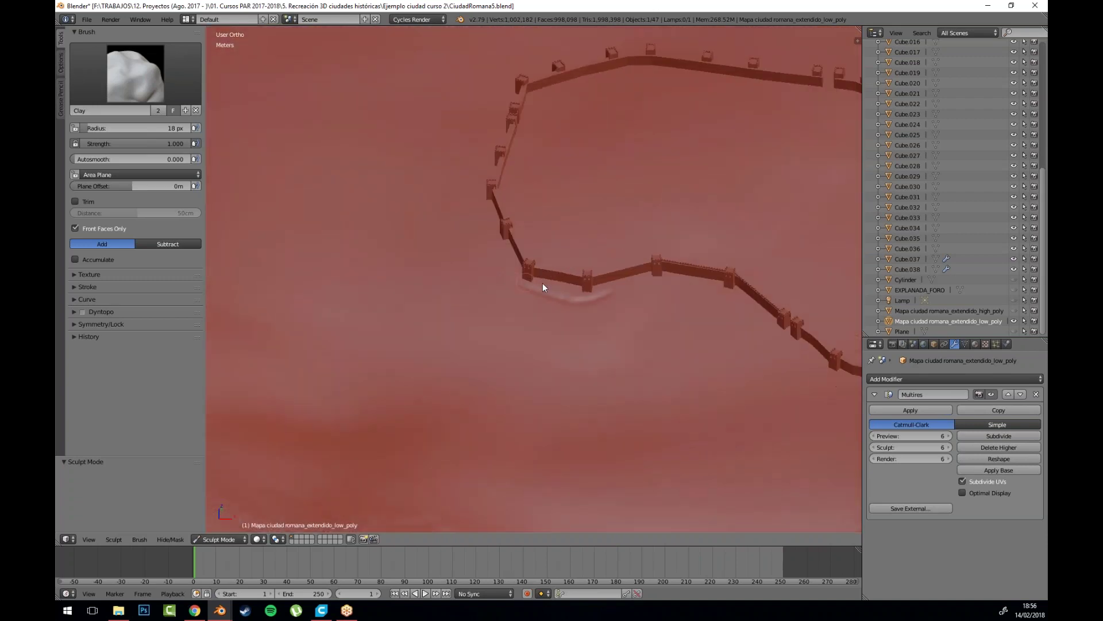
scroll(559, 260, "up", 4)
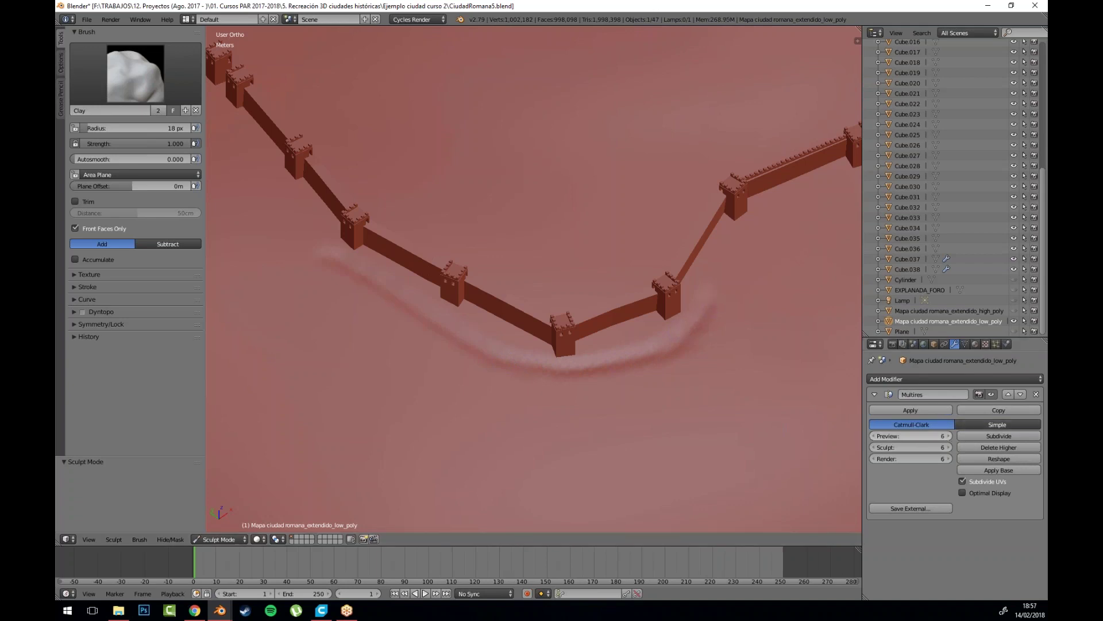
Step: Subdivide the terrain's Multires modifier to level 7 and extend the Clay-brushed ridge along the outer side of the city wall
left_click(981, 434)
left_click(949, 437)
mouse_move(679, 415)
left_mouse_down()
mouse_move(627, 406)
mouse_move(667, 410)
left_mouse_up()
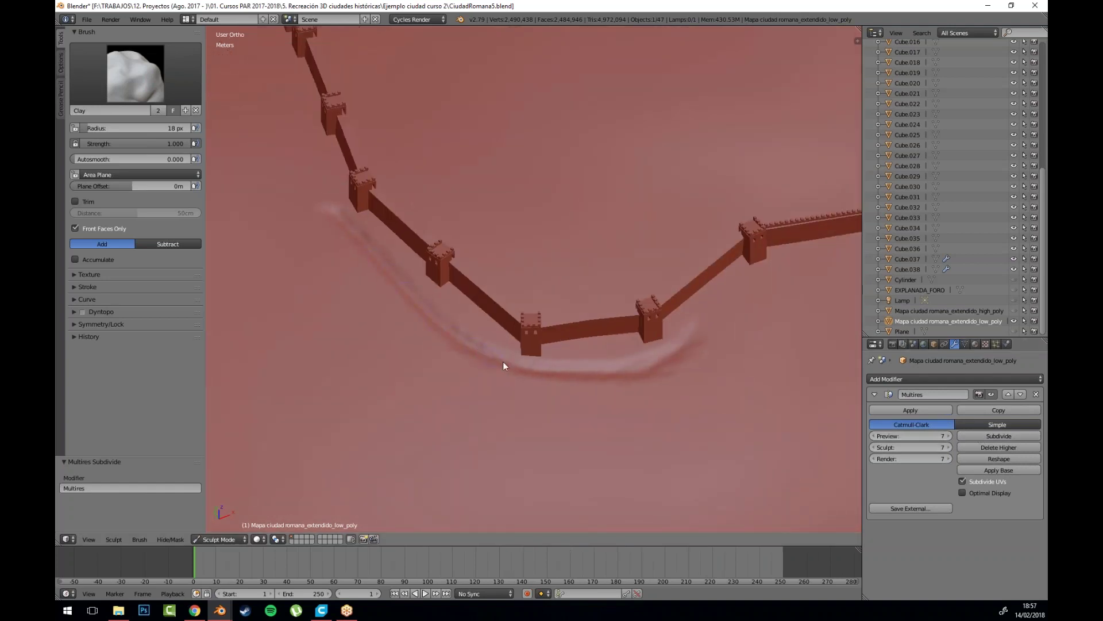
mouse_move(692, 334)
left_mouse_down()
mouse_move(653, 368)
mouse_move(502, 340)
mouse_move(434, 347)
left_mouse_up()
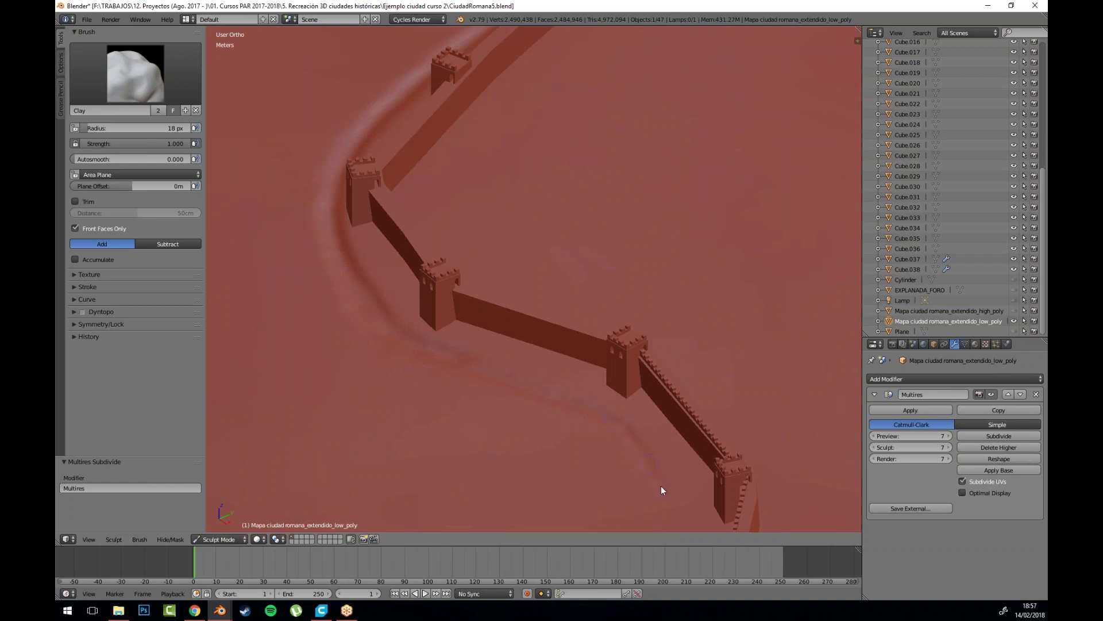
mouse_move(680, 515)
left_mouse_down()
mouse_move(574, 350)
mouse_move(448, 254)
mouse_move(447, 271)
mouse_move(426, 253)
left_mouse_up()
Step: Choose the Crease sculpting brush for working on the ridge outside the wall
left_click(135, 73)
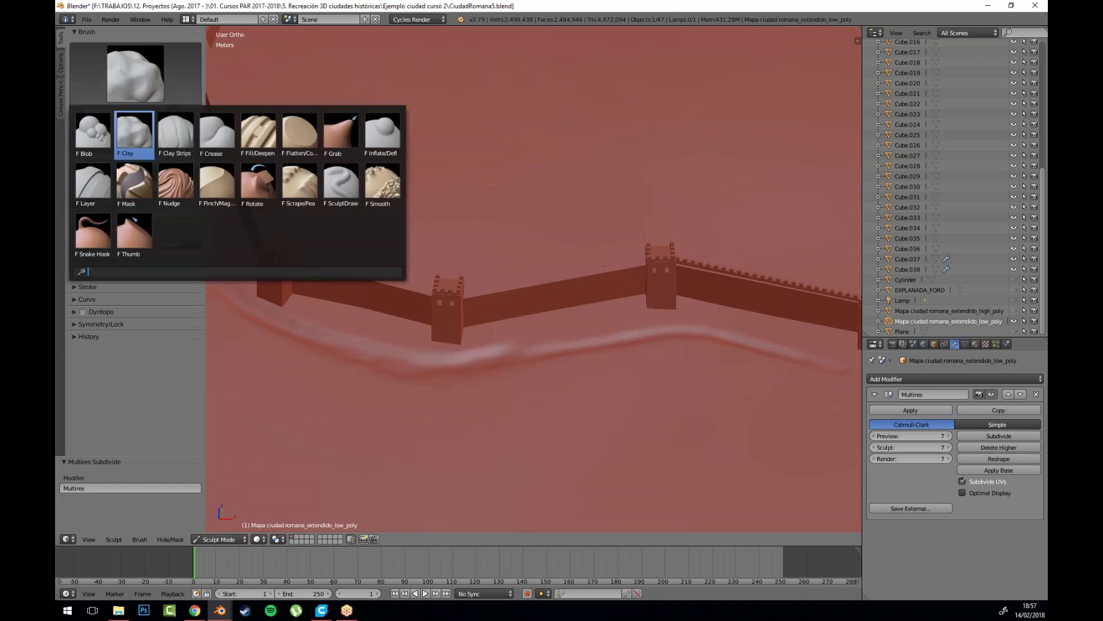
left_click(120, 60)
scroll(364, 343, "down", 7)
left_click_drag(364, 343, 586, 188)
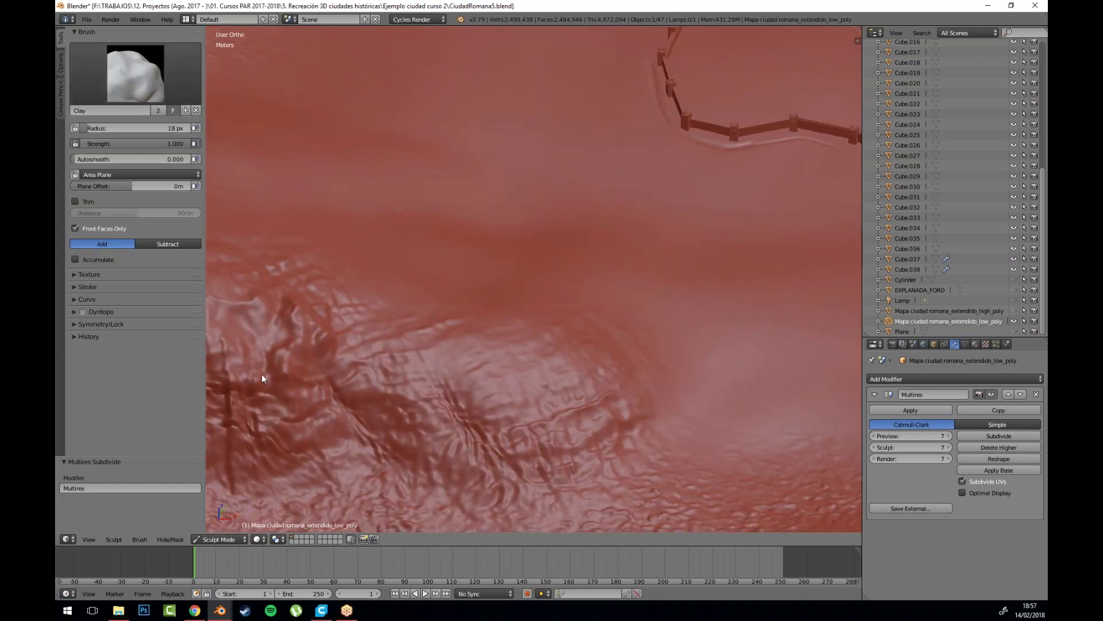
left_click_drag(724, 215, 381, 370)
scroll(381, 370, "up", 5)
left_click_drag(307, 271, 629, 299)
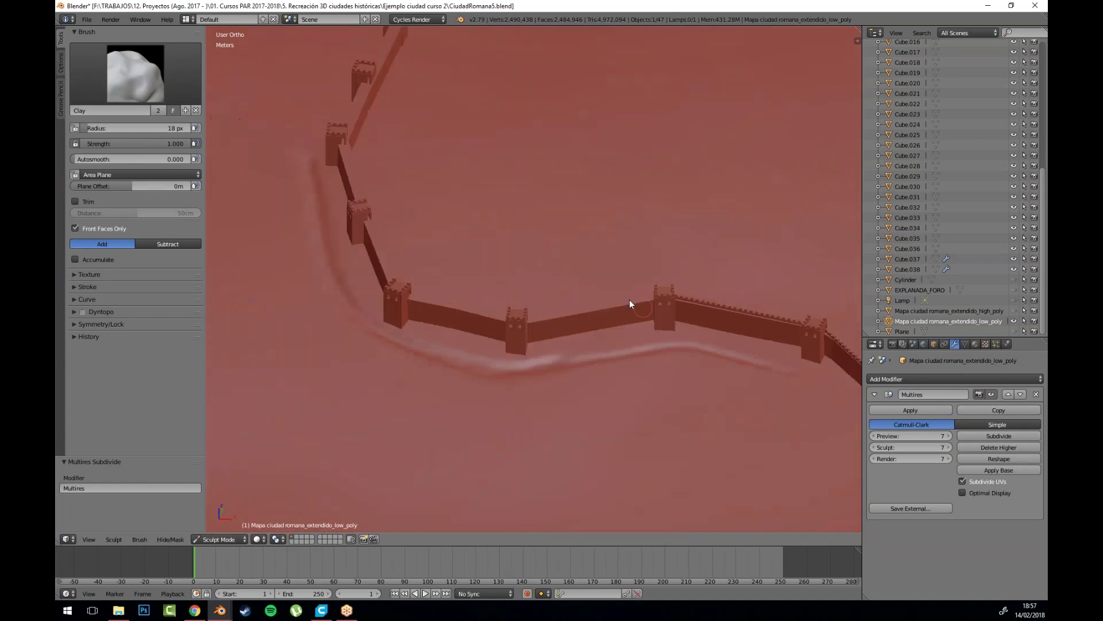
left_click(169, 92)
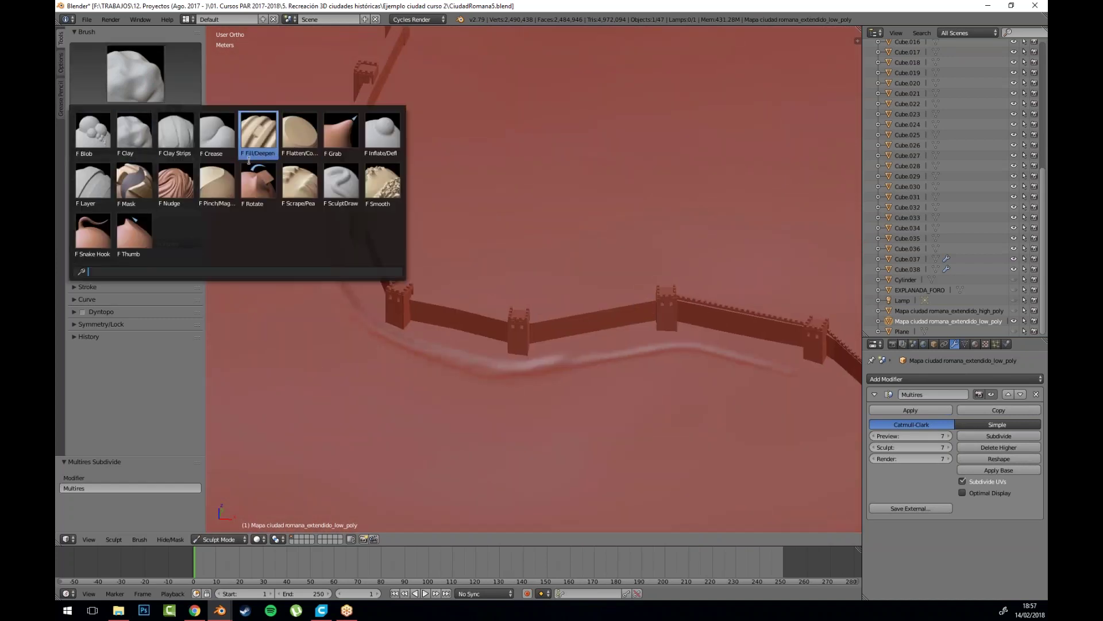
left_click(217, 135)
Step: Set the Crease brush strength to 1.000 and carve irregular creases along the ridge outside the city wall
scroll(298, 298, "up", 2)
left_click_drag(335, 322, 408, 356)
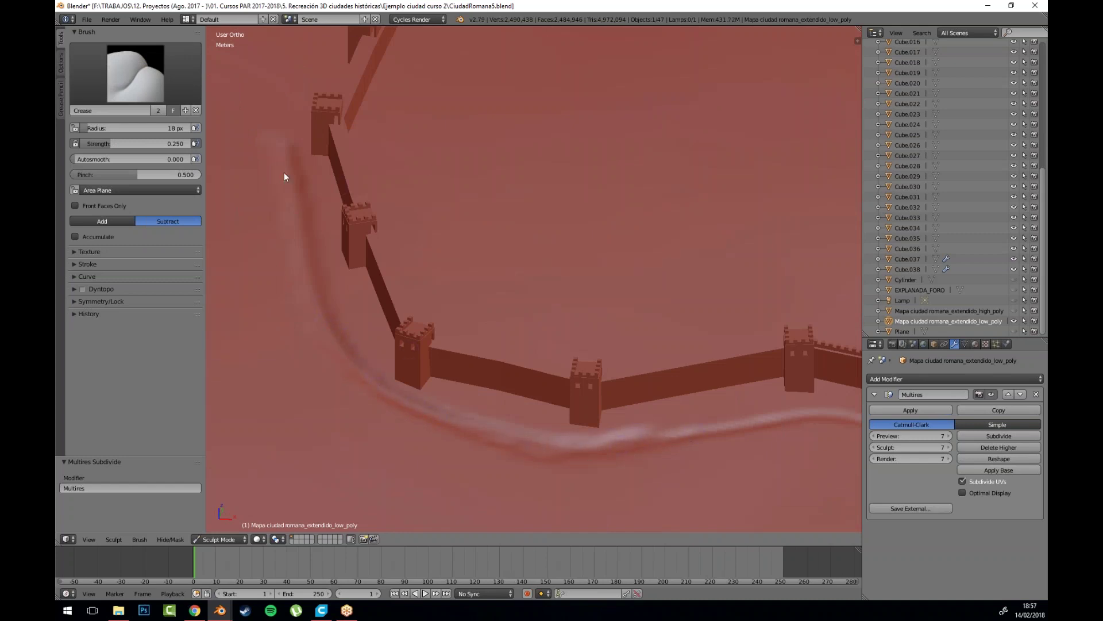
mouse_move(138, 143)
left_mouse_down()
mouse_move(228, 144)
mouse_move(317, 258)
left_mouse_up()
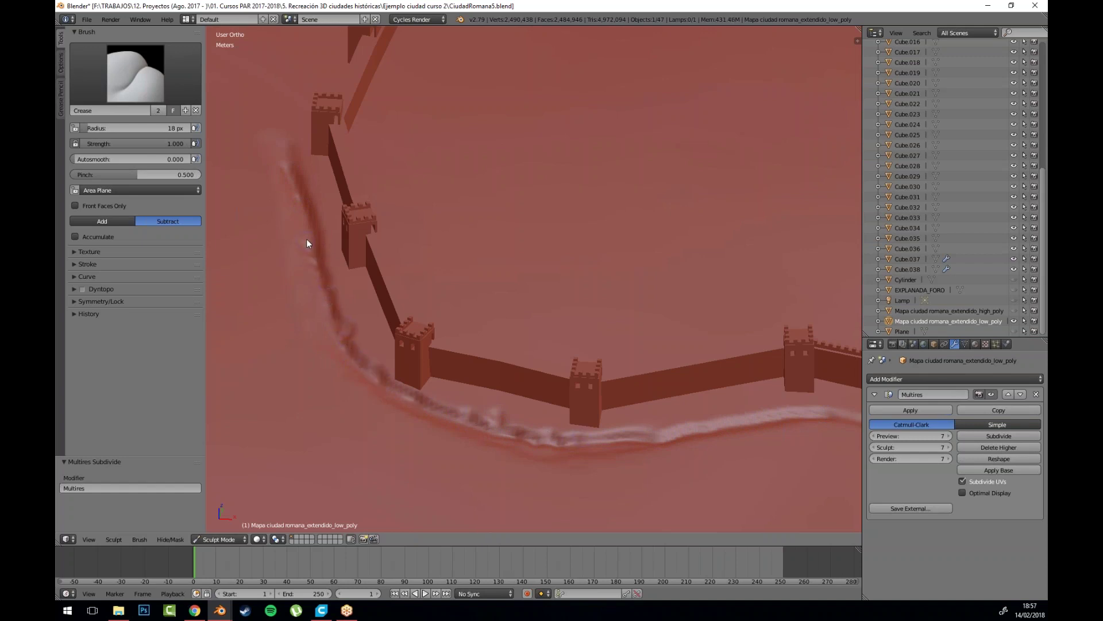
left_click_drag(434, 427, 406, 407)
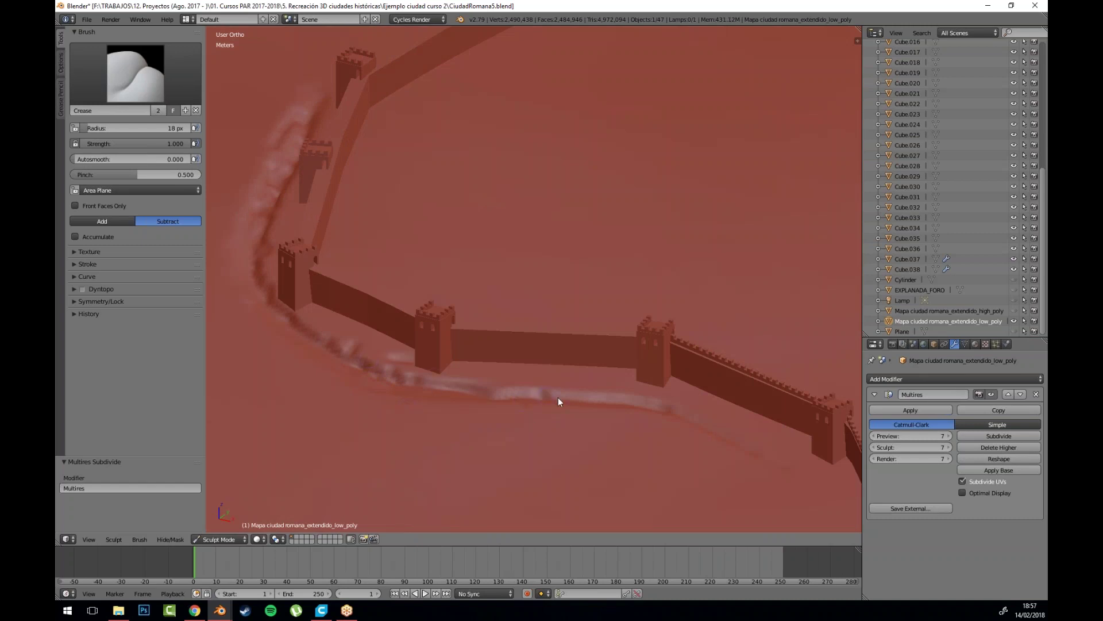
left_click_drag(525, 349, 581, 346)
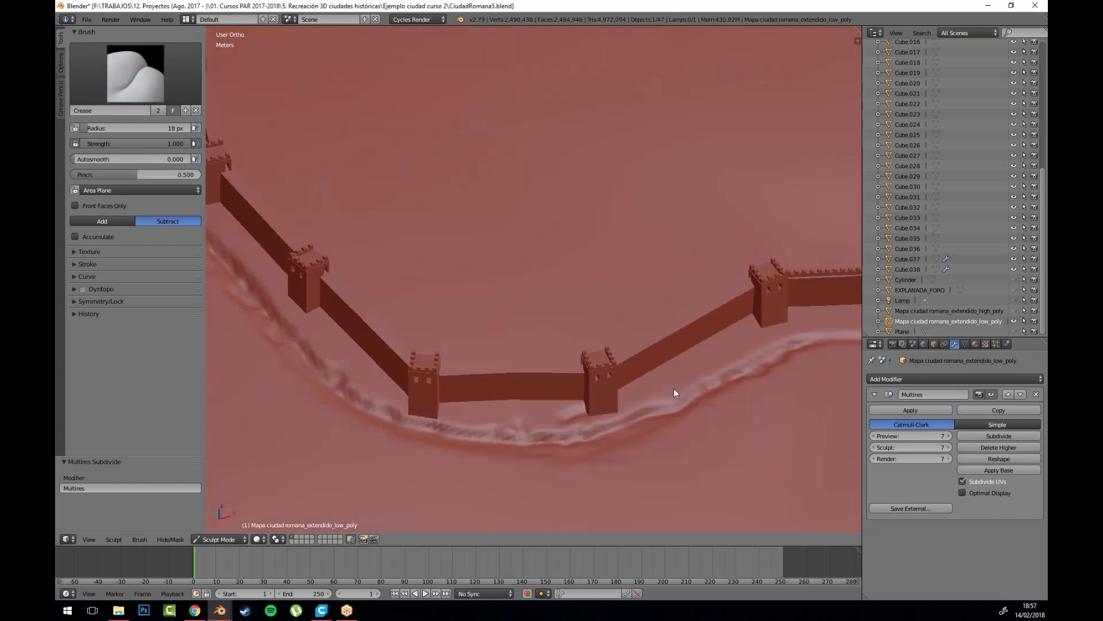
left_click_drag(673, 388, 469, 362)
left_click_drag(738, 317, 770, 320)
left_click_drag(702, 322, 467, 298)
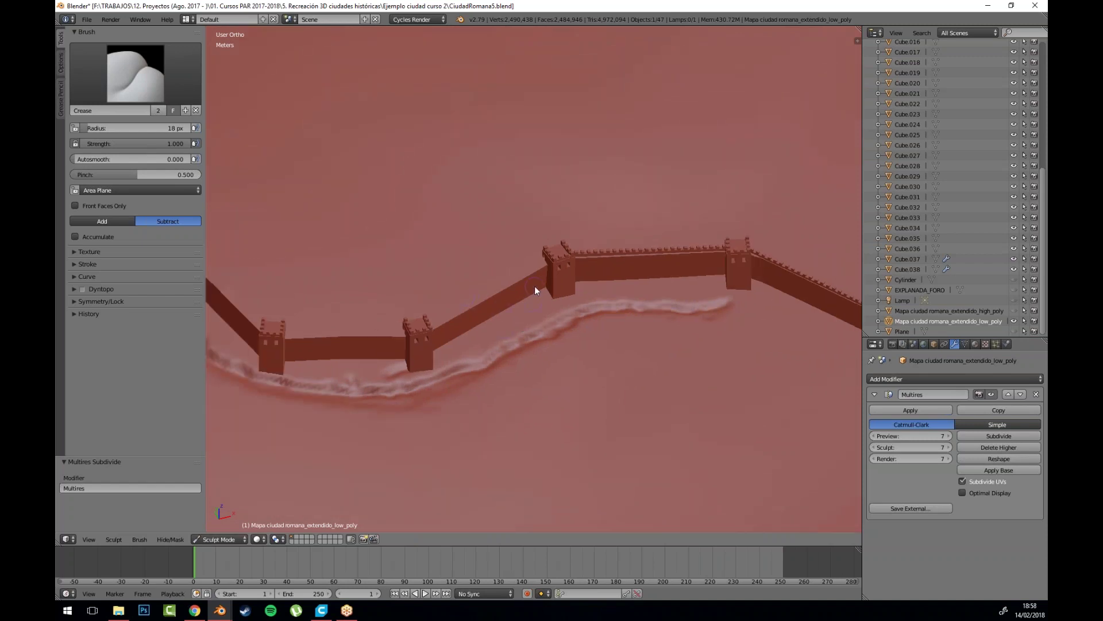
Step: Examine the creased ridge from near and far, along with the wall circuit and the surrounding terrain
scroll(535, 286, "down", 6)
mouse_move(550, 320)
left_mouse_down()
mouse_move(574, 341)
mouse_move(533, 322)
left_mouse_up()
scroll(538, 319, "up", 3)
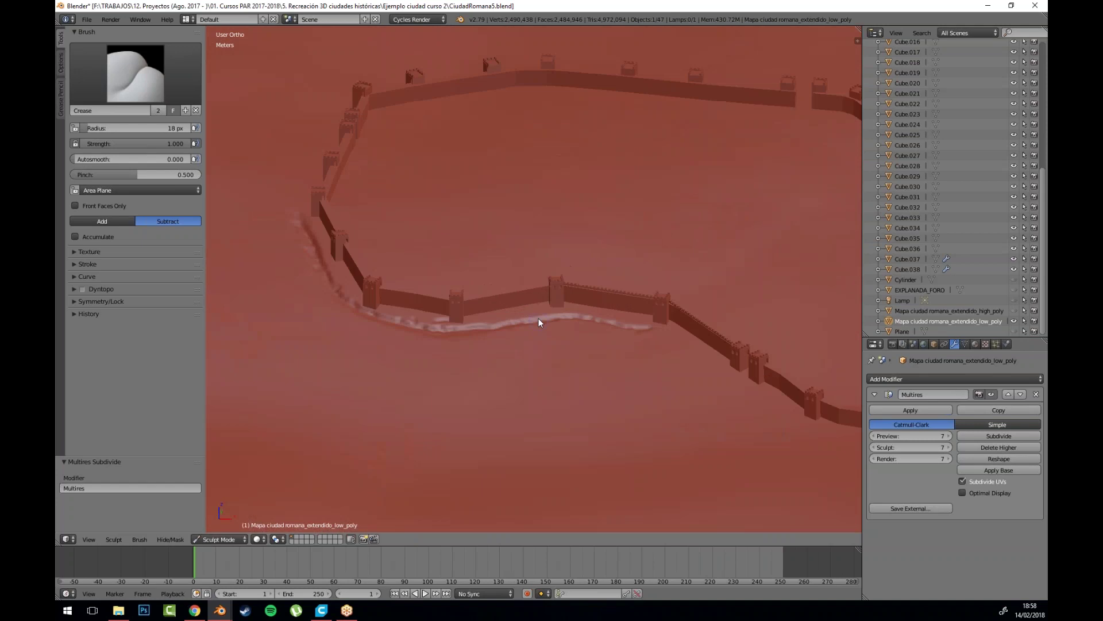
scroll(539, 321, "up", 2)
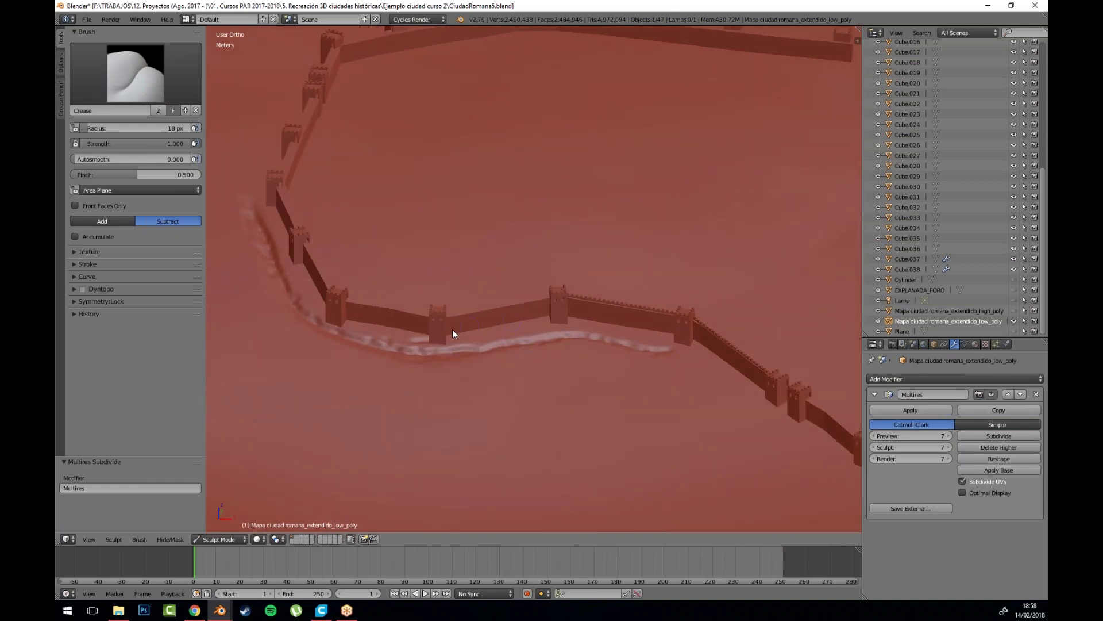
scroll(460, 344, "up", 3)
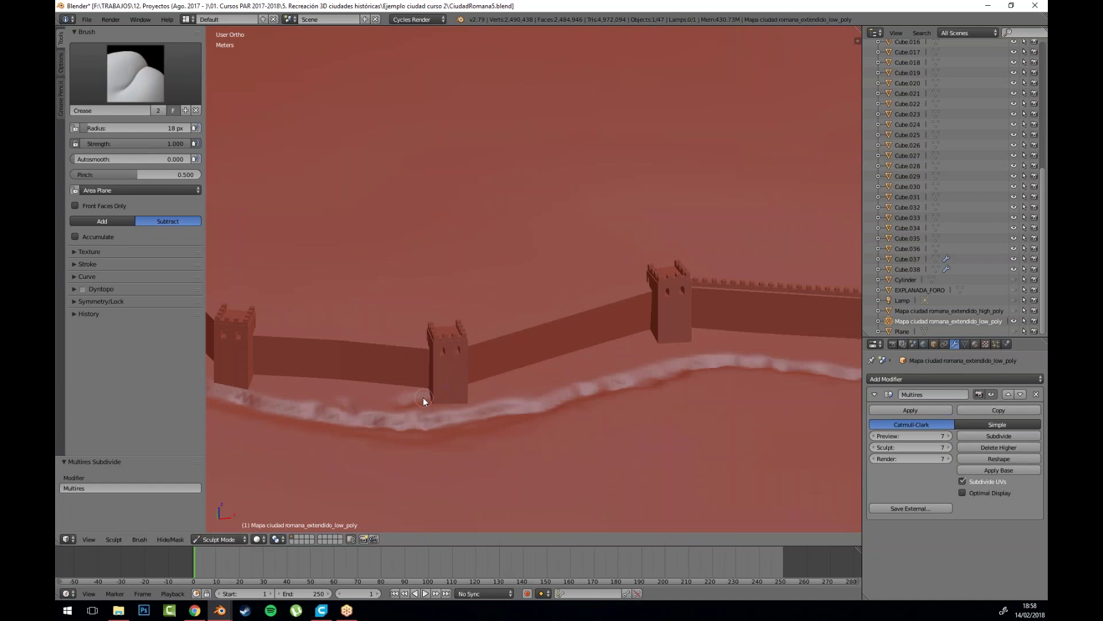
scroll(410, 390, "down", 2)
left_click_drag(470, 385, 575, 397)
scroll(484, 355, "up", 2)
scroll(484, 355, "down", 1)
scroll(484, 355, "down", 1)
left_click_drag(597, 463, 560, 459)
scroll(559, 454, "down", 4)
scroll(599, 343, "up", 2)
mouse_move(599, 343)
left_mouse_down()
mouse_move(319, 264)
mouse_move(301, 236)
mouse_move(322, 246)
mouse_move(320, 262)
left_mouse_up()
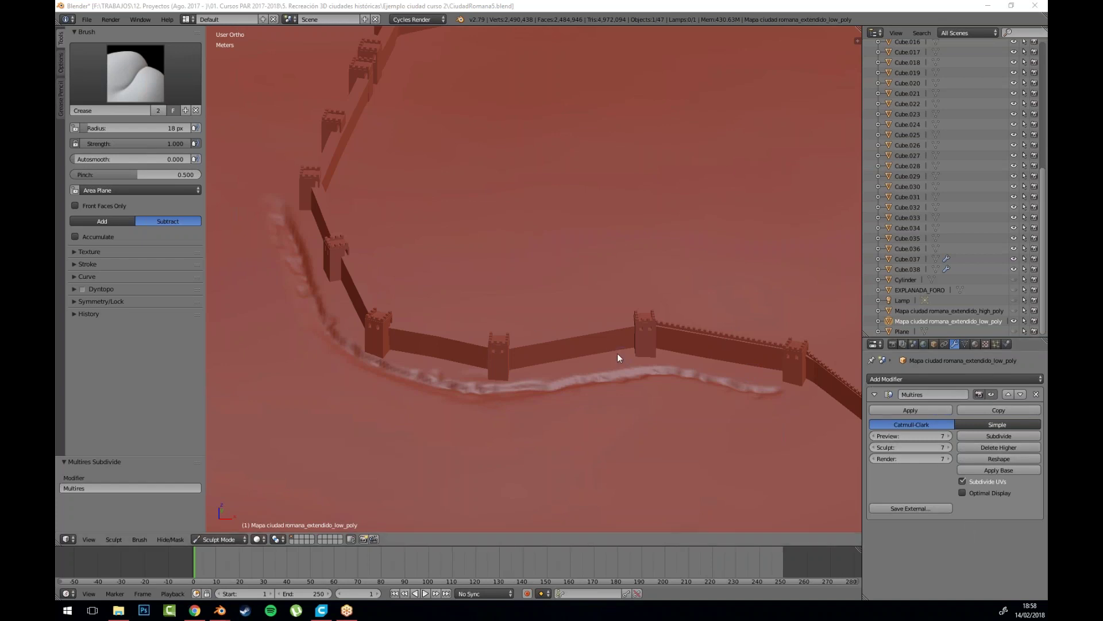
scroll(596, 350, "down", 4)
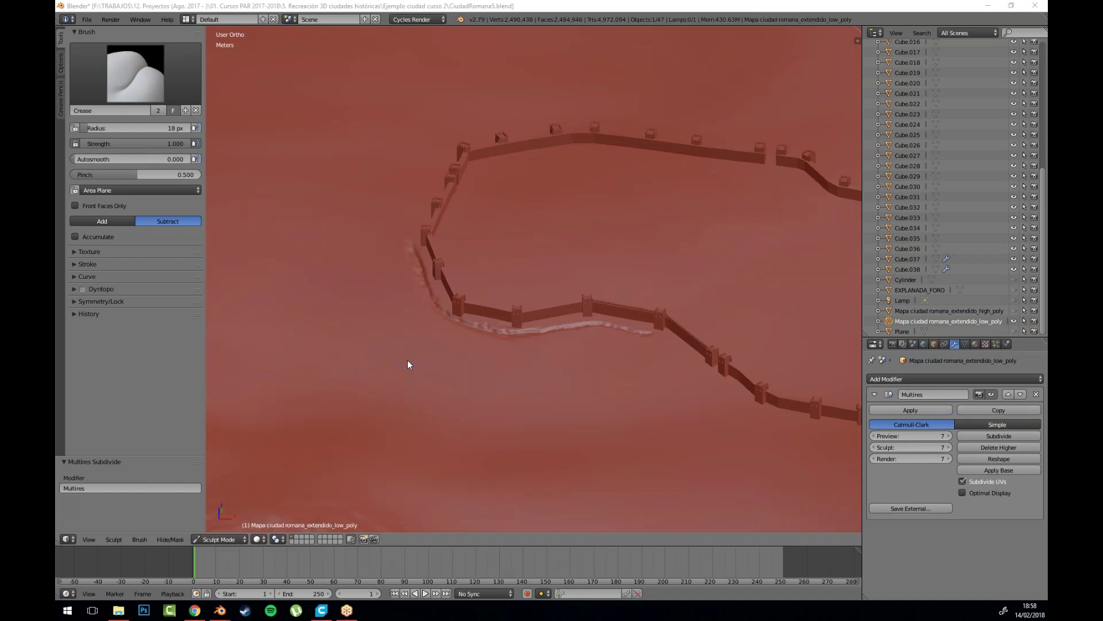
scroll(467, 372, "up", 3)
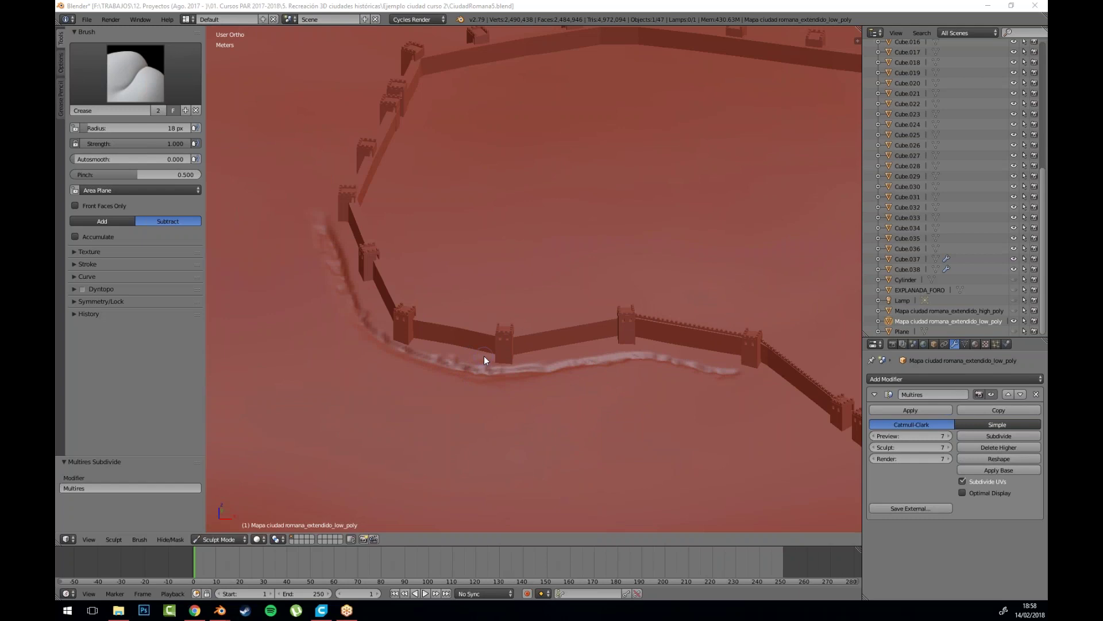
scroll(474, 270, "down", 3)
left_click_drag(602, 315, 460, 279)
scroll(614, 315, "down", 2)
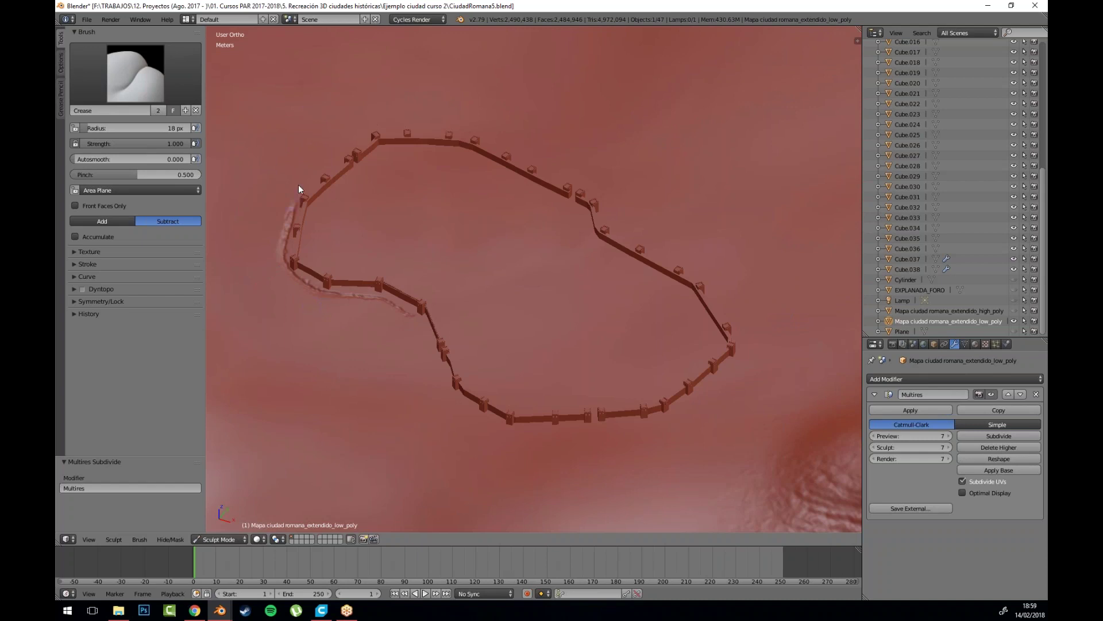
scroll(548, 224, "down", 5)
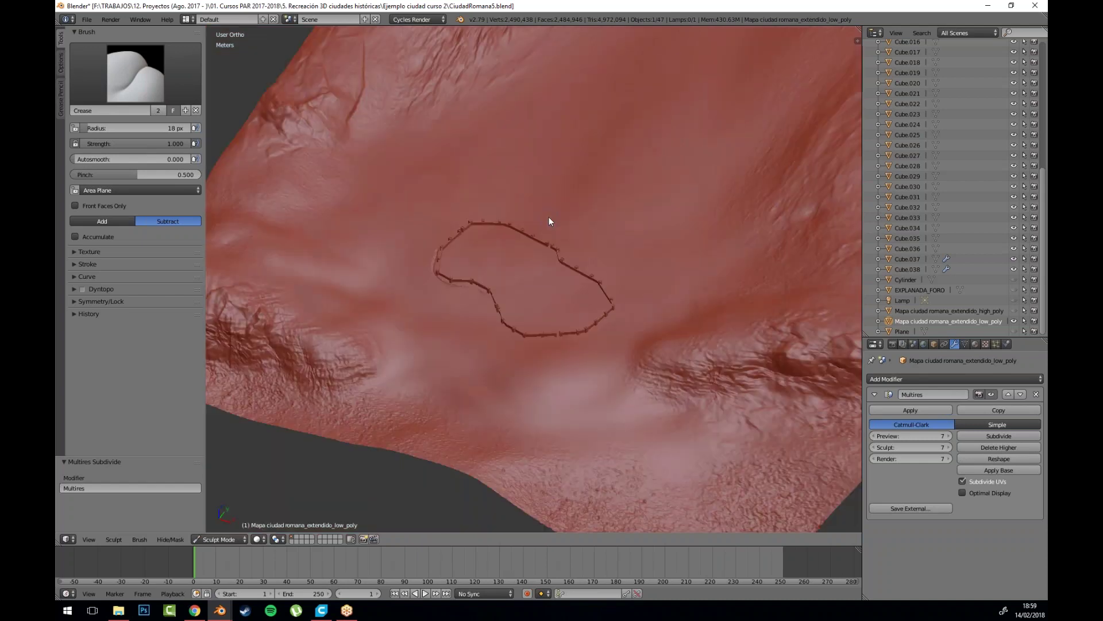
scroll(518, 154, "up", 5)
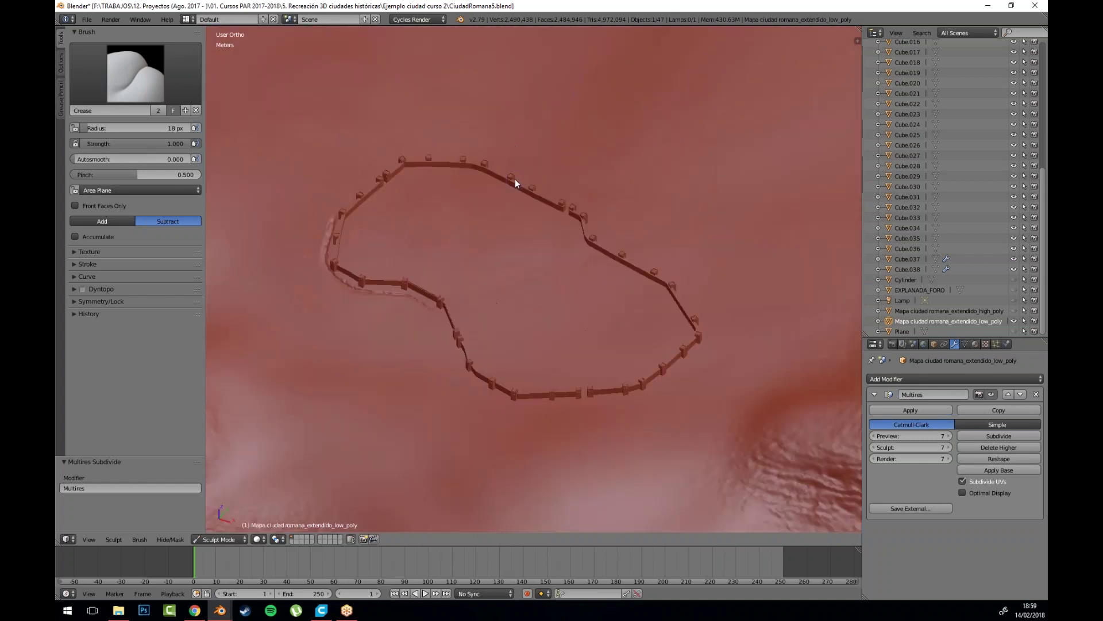
Step: Return the terrain to Object Mode and place the 3D cursor on the ground inside the wall circuit
left_click(223, 539)
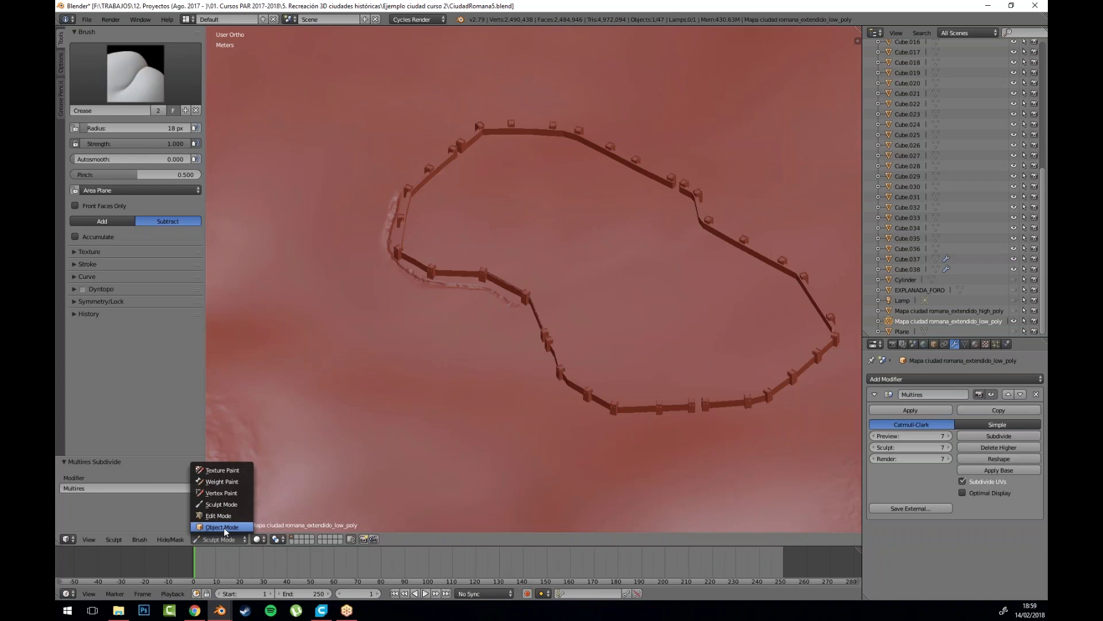
scroll(424, 361, "up", 3)
left_click_drag(426, 361, 401, 344)
left_click_drag(394, 242, 491, 259)
left_click(303, 332)
left_click(348, 351)
left_click(518, 181)
left_click_drag(594, 131, 460, 265)
left_click(460, 264)
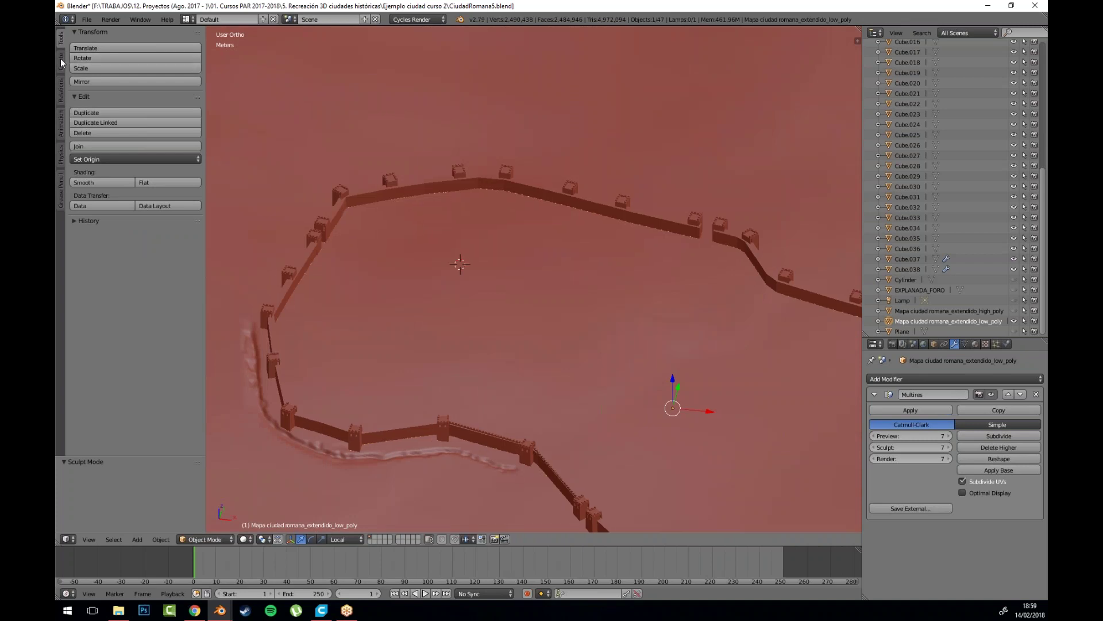
Step: Search the add-ons in the user preferences for "land" and enable Add Mesh: A.N.T.Landscape
left_click(86, 19)
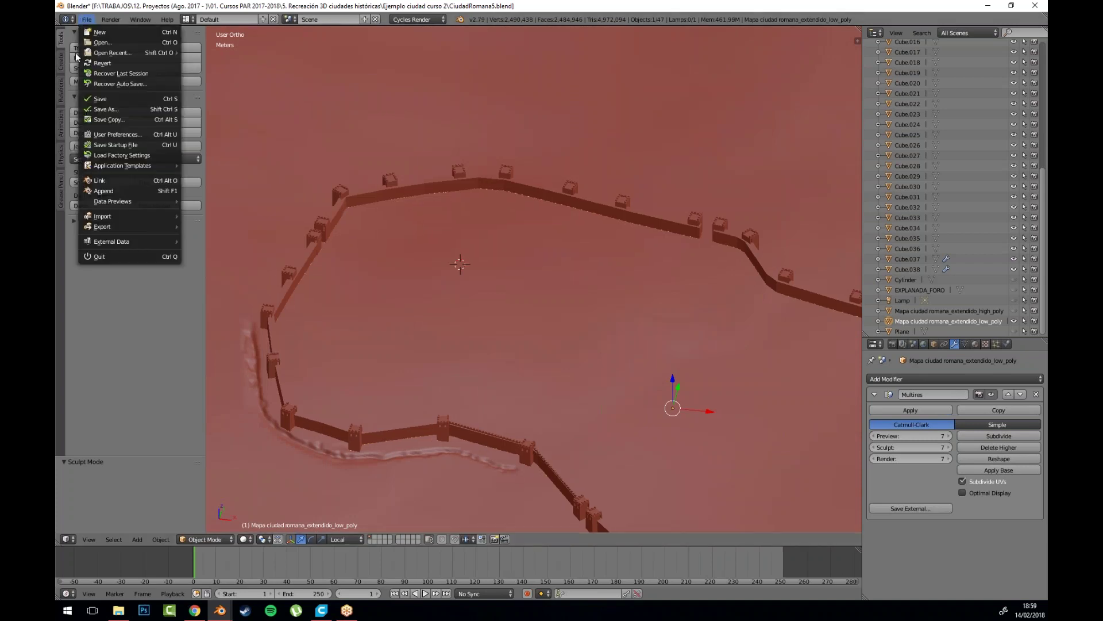
left_click(60, 62)
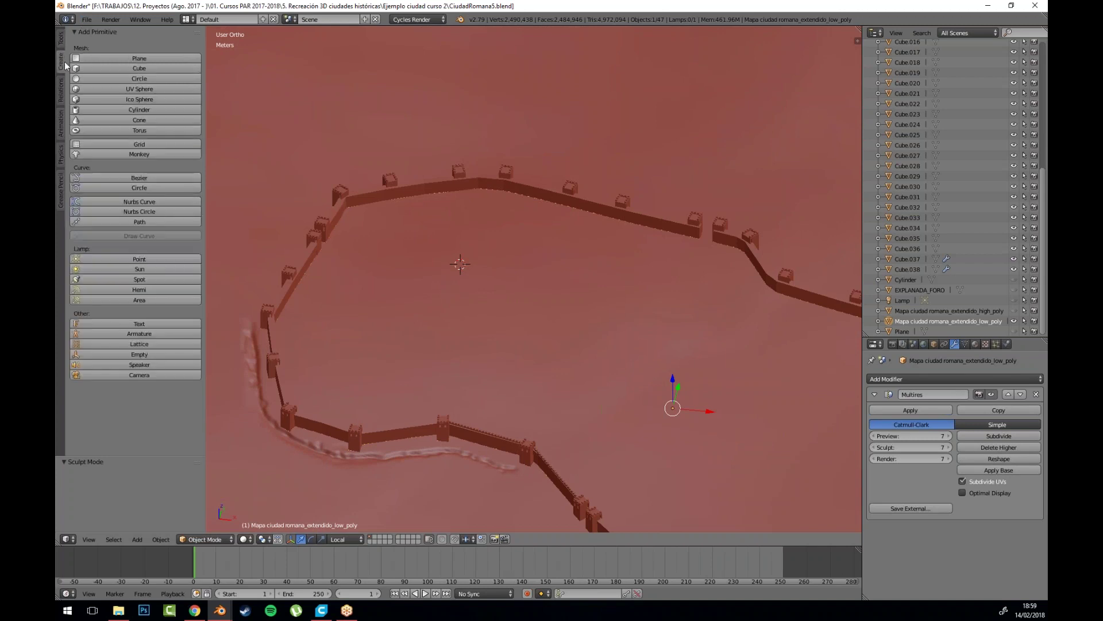
left_click(86, 19)
left_click(150, 143)
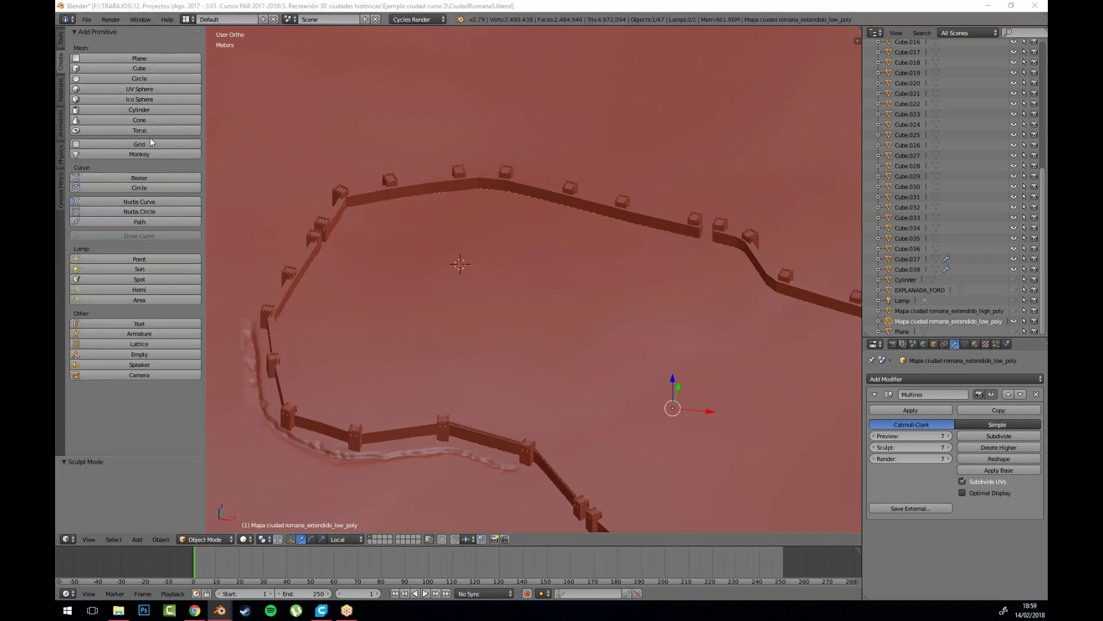
left_click(393, 146)
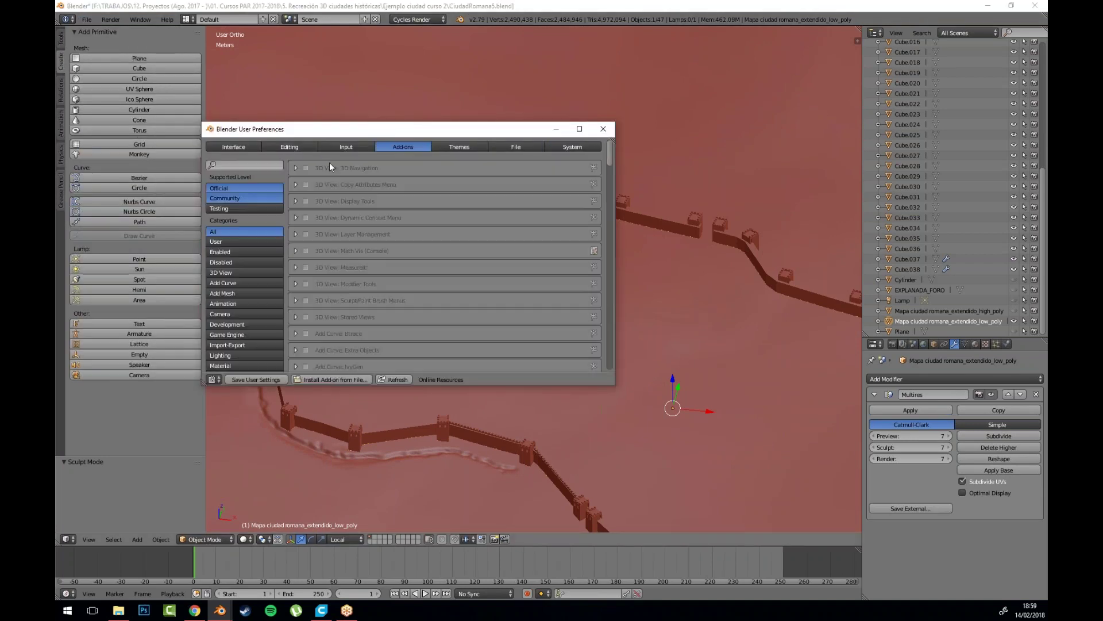
type("land")
left_click(308, 169)
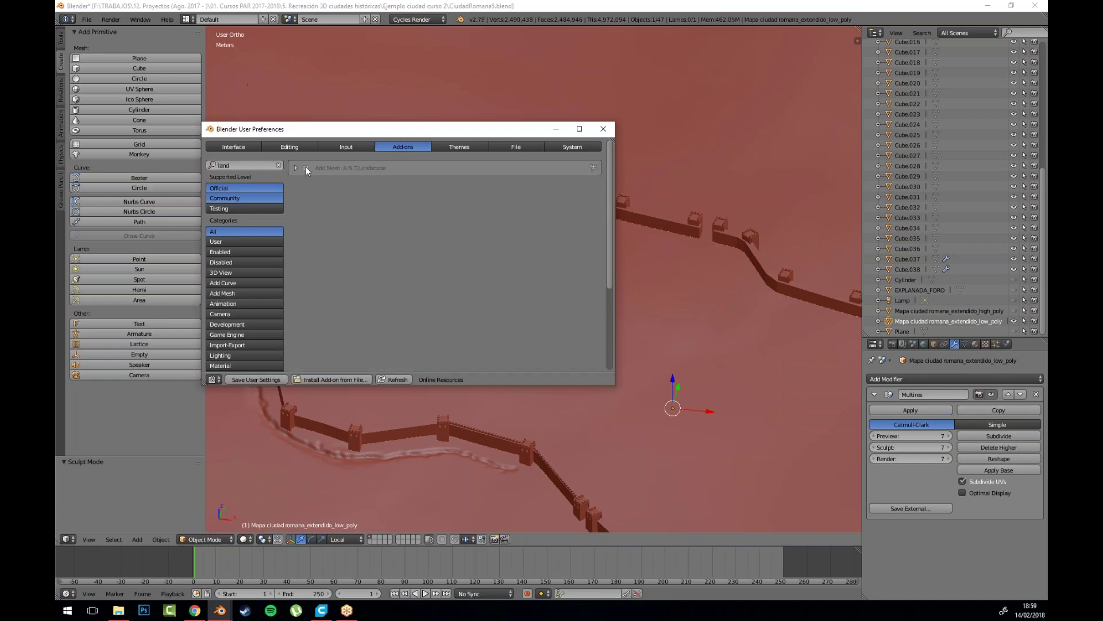
left_click(604, 130)
Step: Add a Landscape mesh at the 3D cursor, expose its noise tool settings and frame the new mesh
left_click(94, 390)
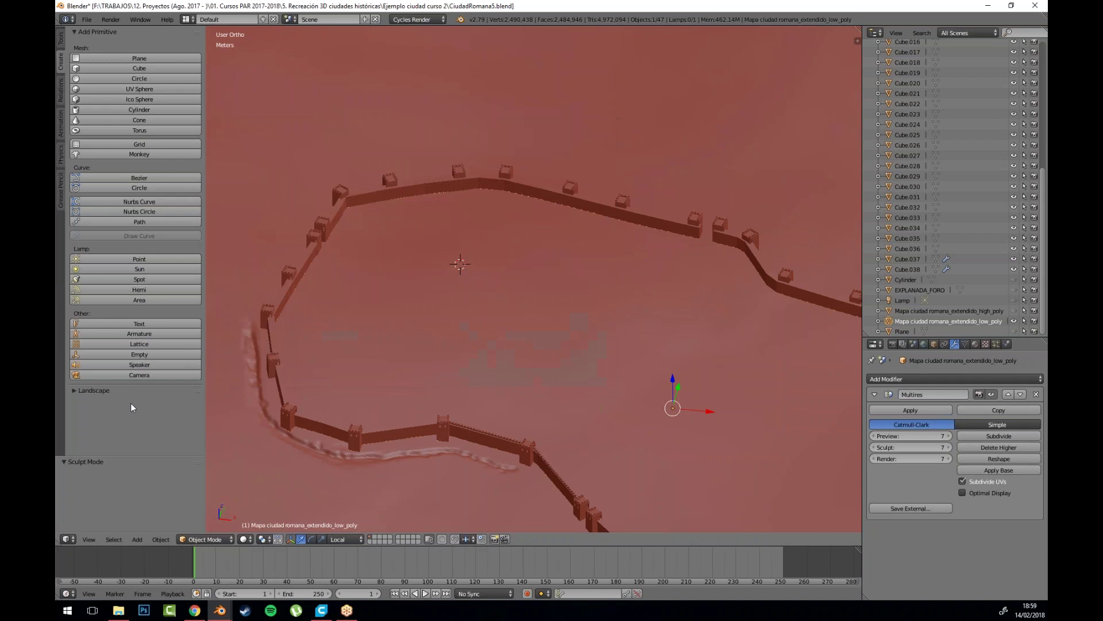
left_click(140, 406)
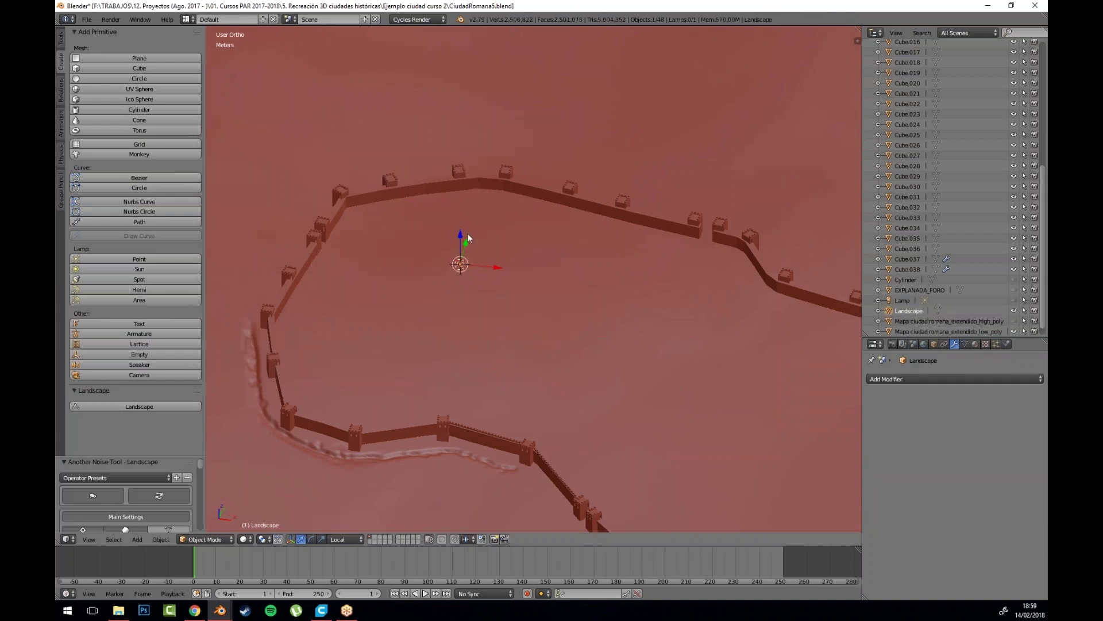
scroll(151, 474, "down", 5)
left_click_drag(153, 456, 153, 201)
scroll(153, 298, "up", 5)
scroll(477, 240, "up", 6)
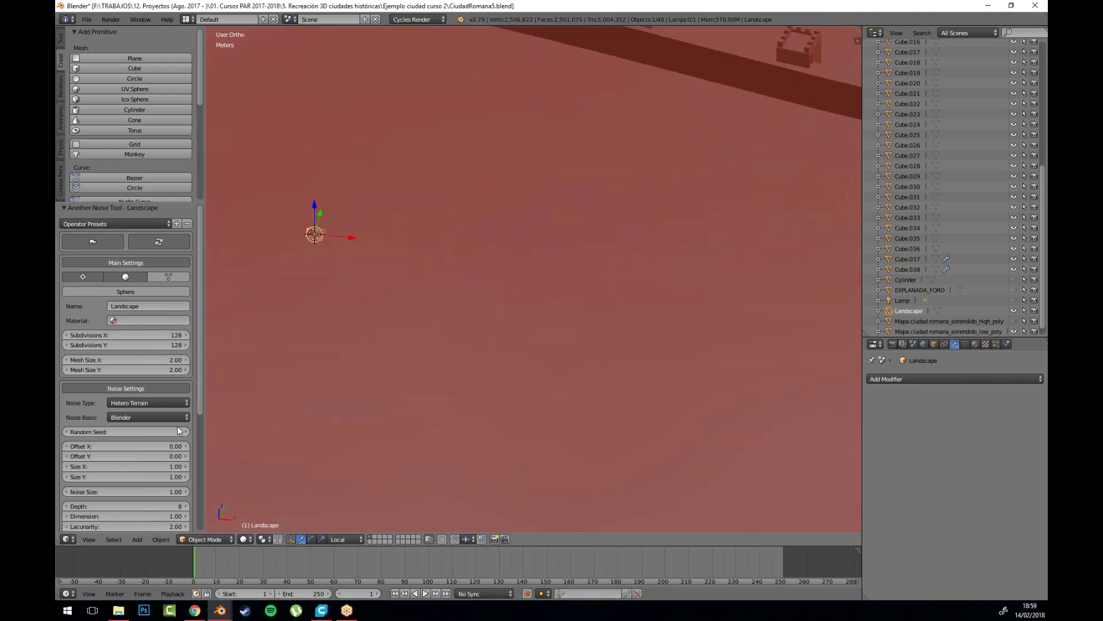
left_click(88, 539)
left_click(121, 302)
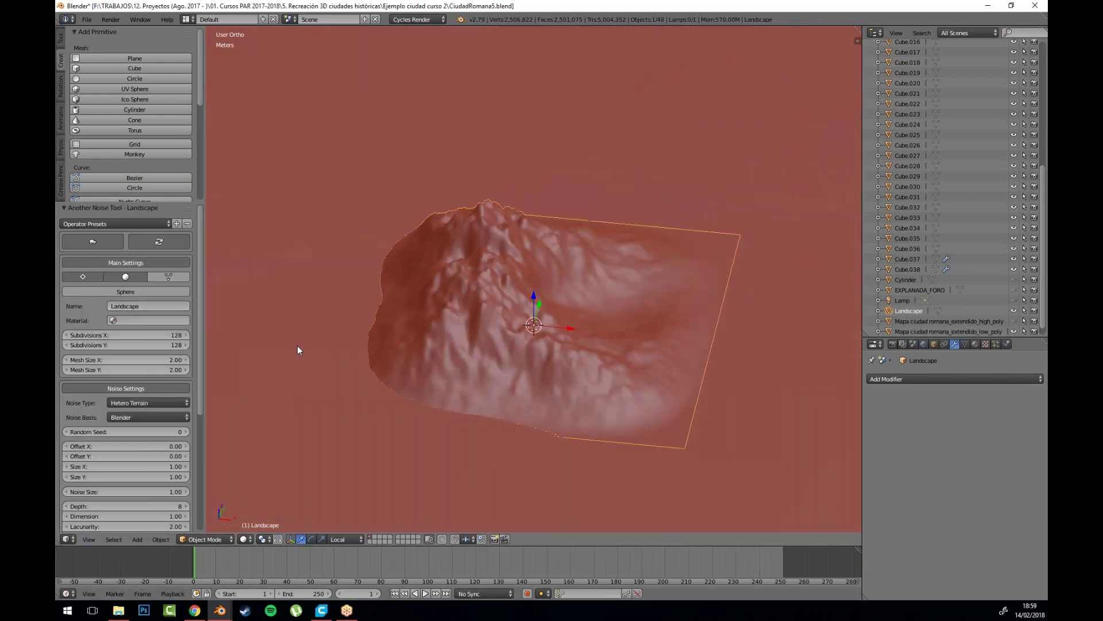
Step: Apply the Mesa preset to the landscape mesh and change its random seed to 471
left_click(110, 223)
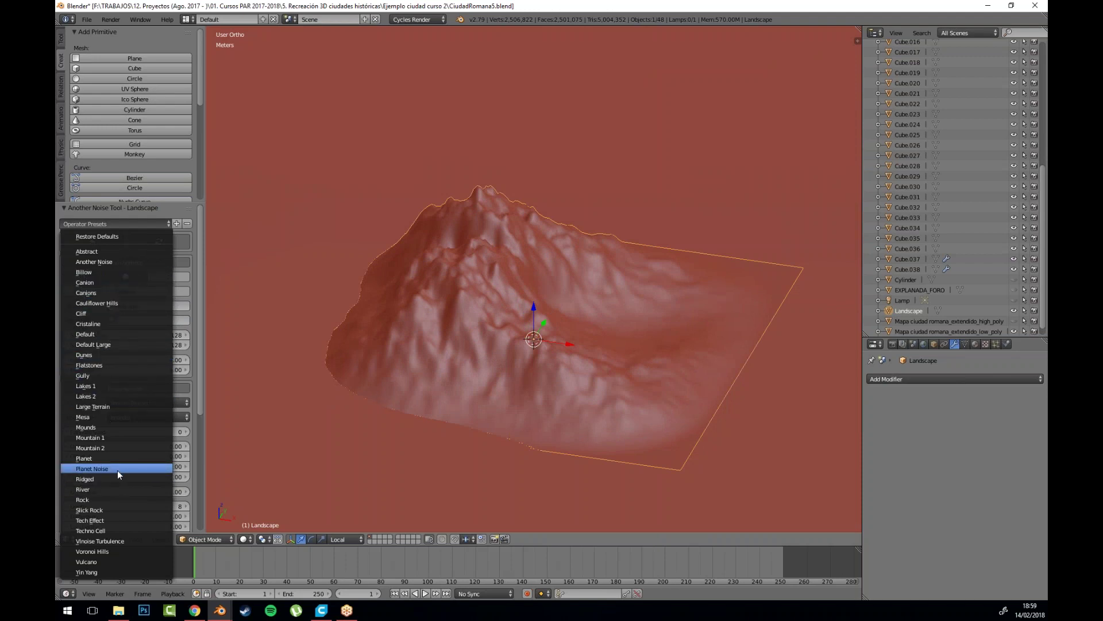
left_click(104, 417)
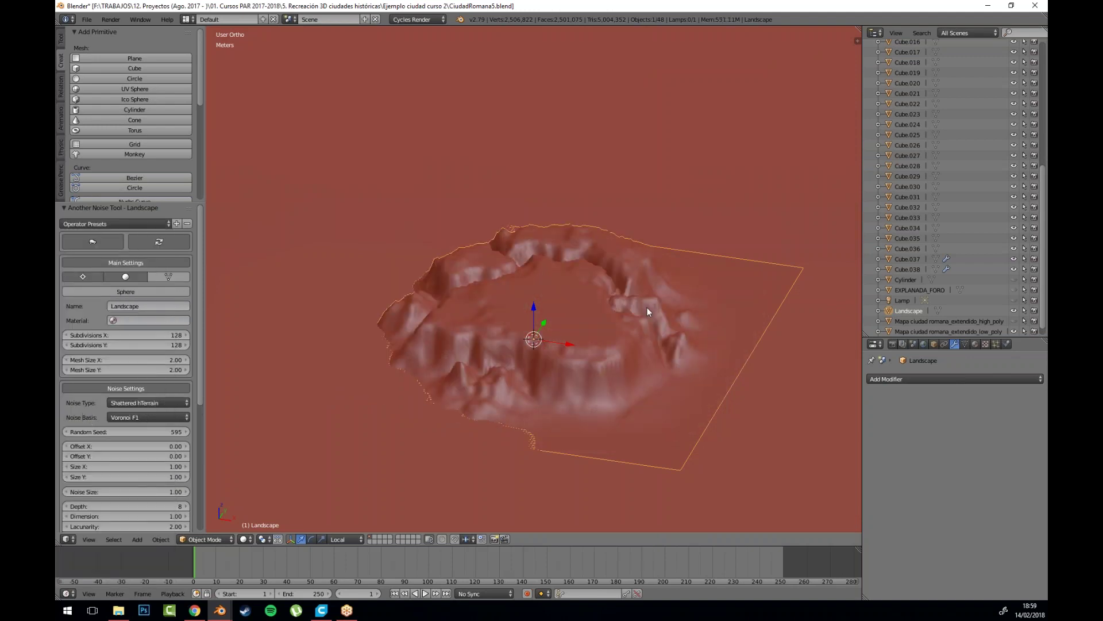
scroll(601, 347, "down", 3)
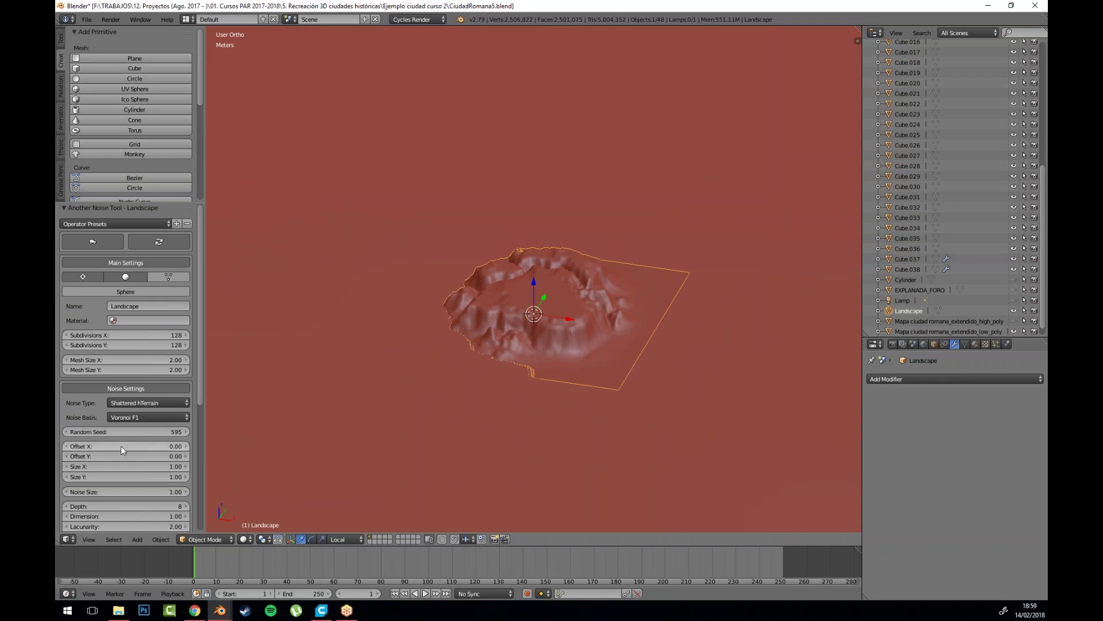
left_click(184, 432)
left_click_drag(183, 432, 115, 432)
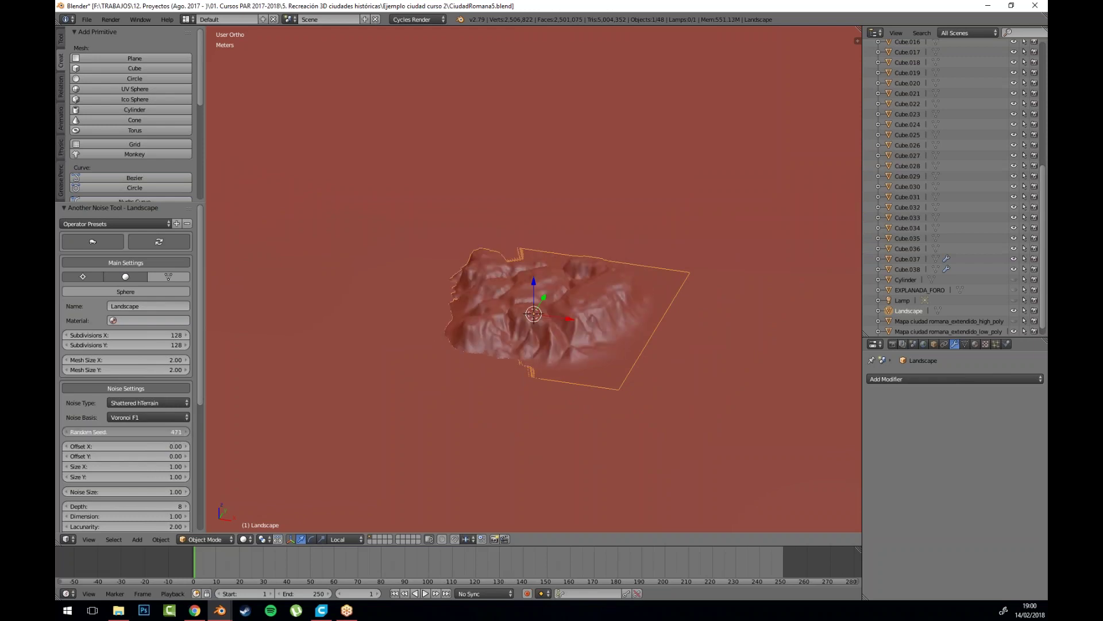
Step: Set the landscape's random seed to 932 and scale the mesh uniformly to about 59 times its size
left_click_drag(114, 432, 360, 432)
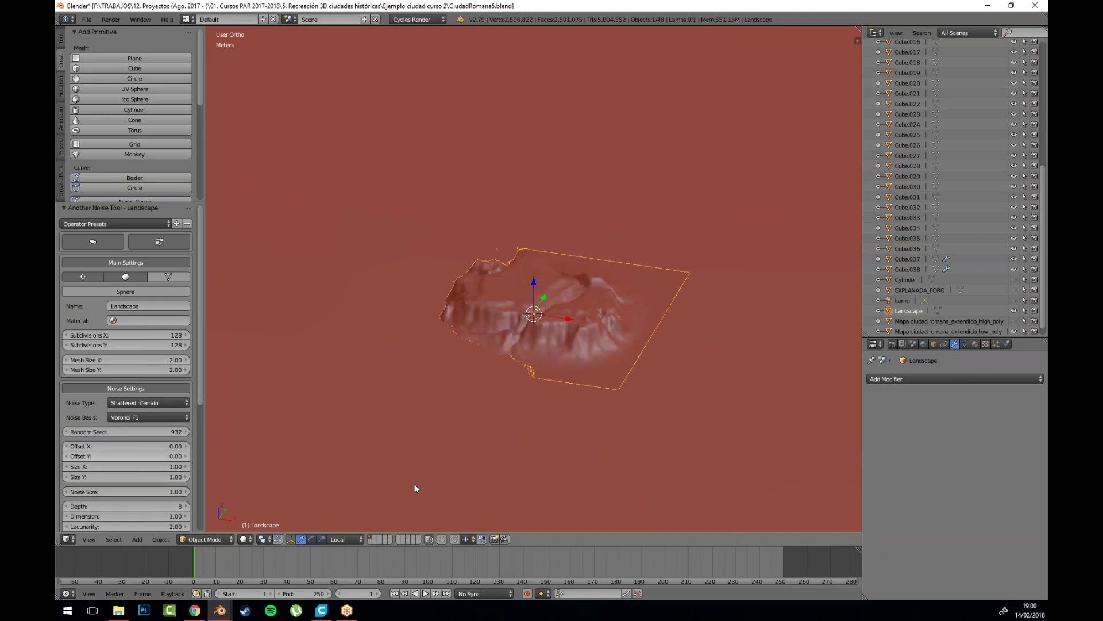
scroll(576, 303, "down", 10)
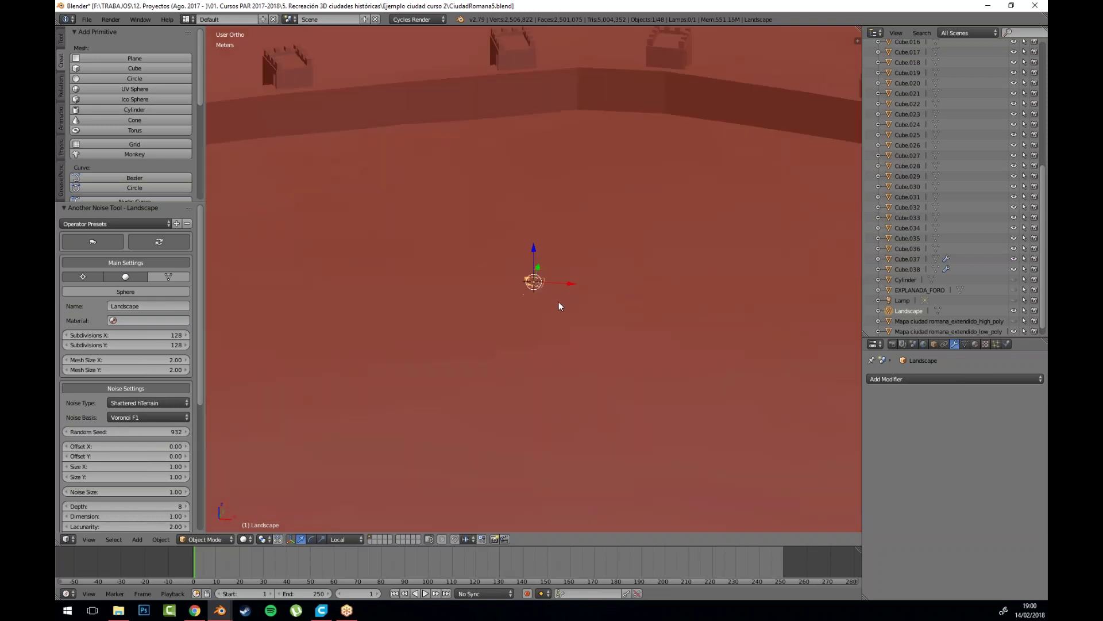
key("s")
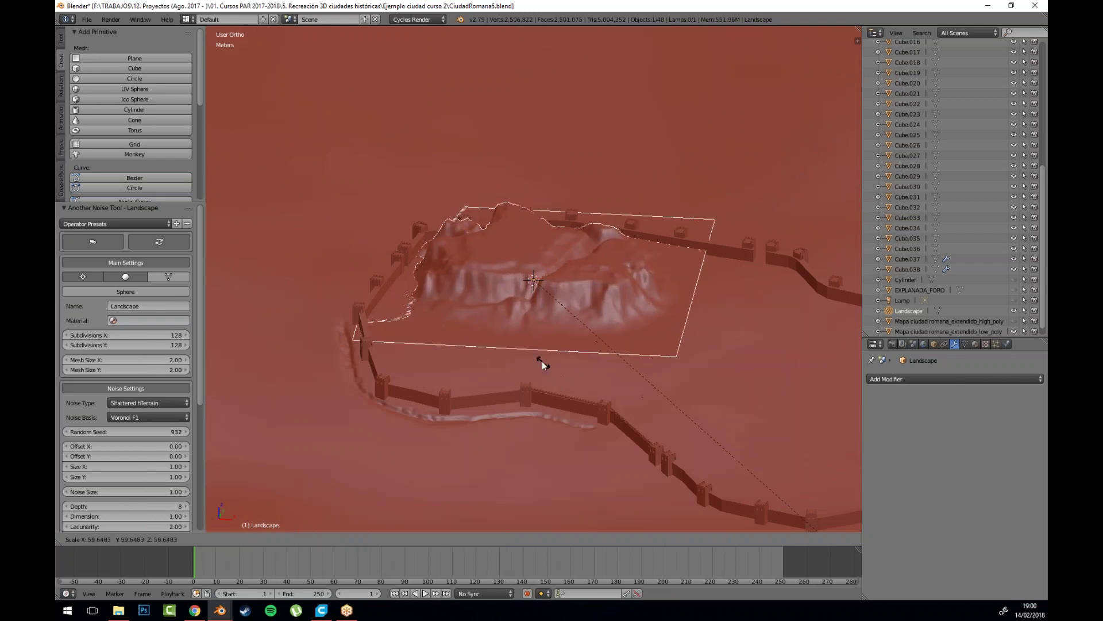
left_click(542, 361)
Step: Move the enlarged landscape along its local axes to set it on the ground inside the wall circuit
scroll(526, 165, "up", 5)
key("g")
key("z")
key("z")
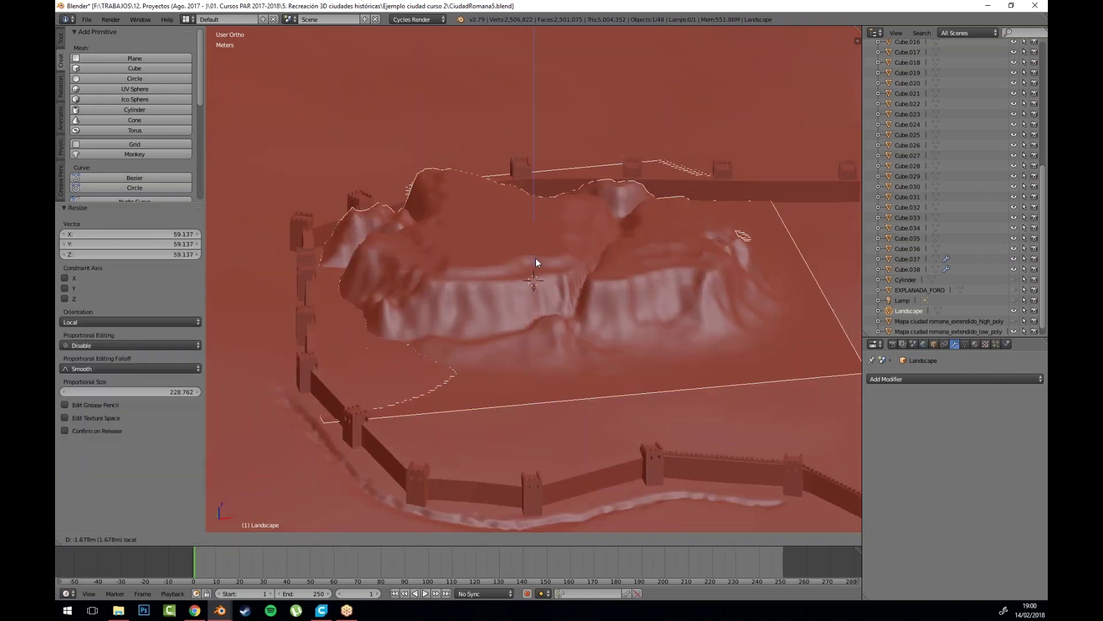
left_click_drag(539, 261, 539, 262)
left_click_drag(541, 262, 624, 274)
left_click_drag(509, 288, 515, 287)
left_click_drag(620, 334, 498, 312)
left_click_drag(572, 296, 587, 299)
left_click_drag(602, 352, 542, 335)
left_click_drag(482, 260, 536, 297)
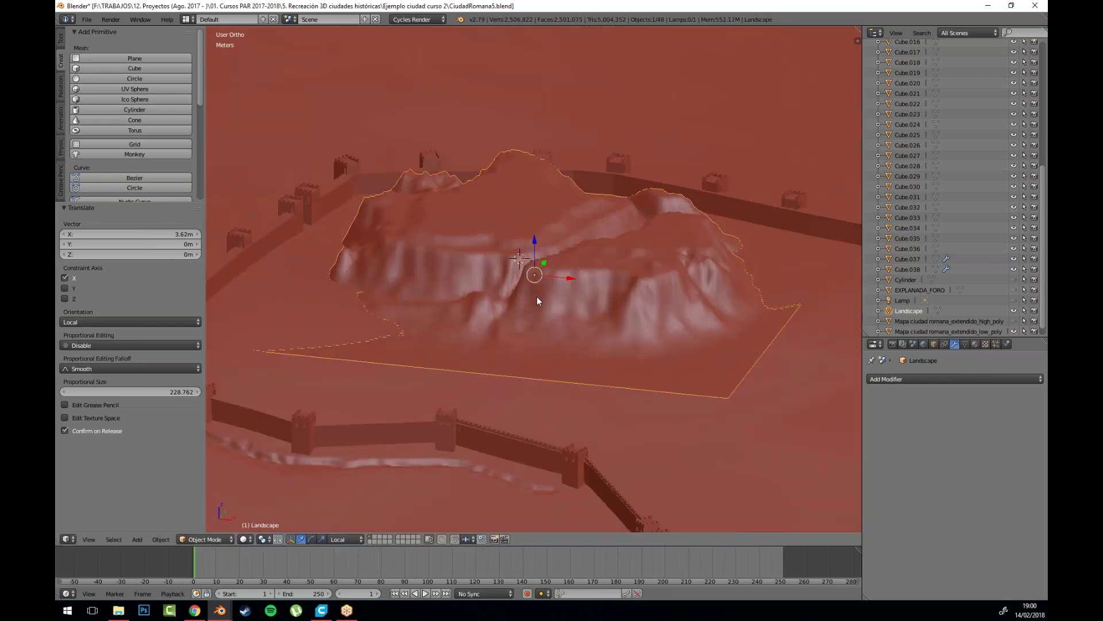
Step: Enter Edit Mode on the landscape, select its nearest corner vertex and enable proportional editing
key("Tab")
left_click(360, 540)
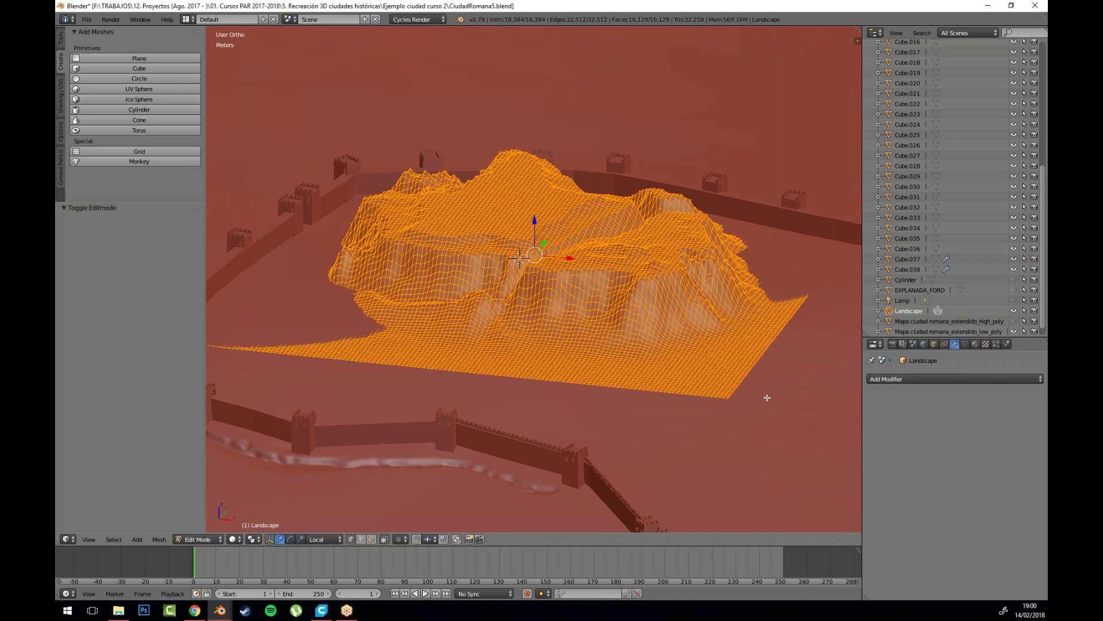
right_click(726, 400)
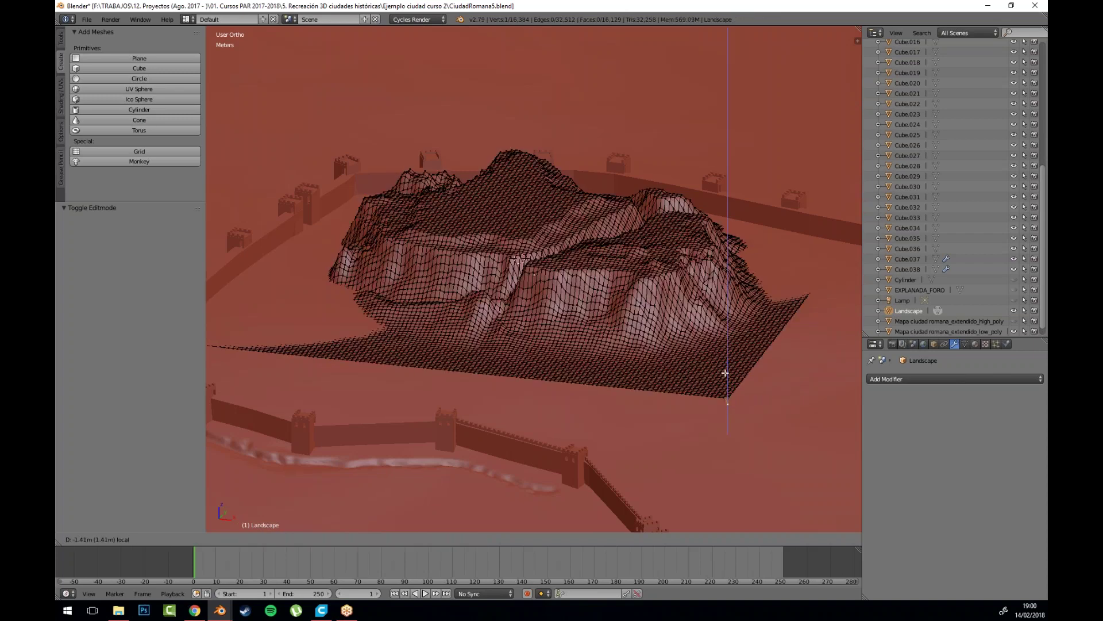
left_click(400, 539)
left_click(413, 524)
left_click(400, 539)
left_click(413, 500)
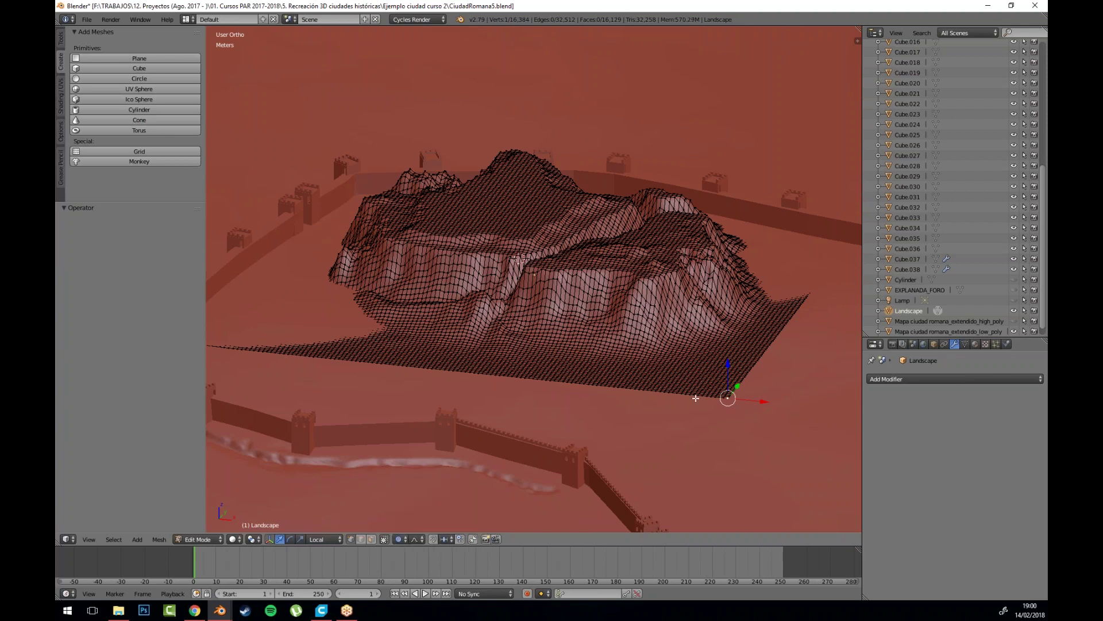
Step: Lower the nearest corner vertex about 10 m along Z with smooth proportional falloff at a size of about 66
key("g")
key("z")
scroll(727, 386, "down", 6)
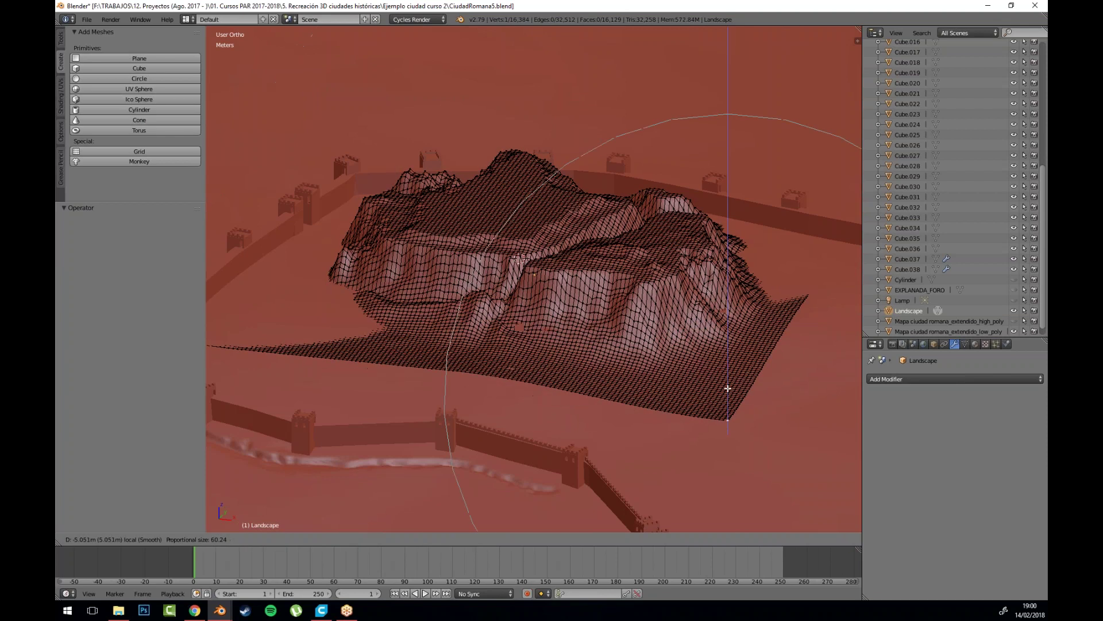
scroll(728, 395, "up", 11)
scroll(728, 406, "down", 11)
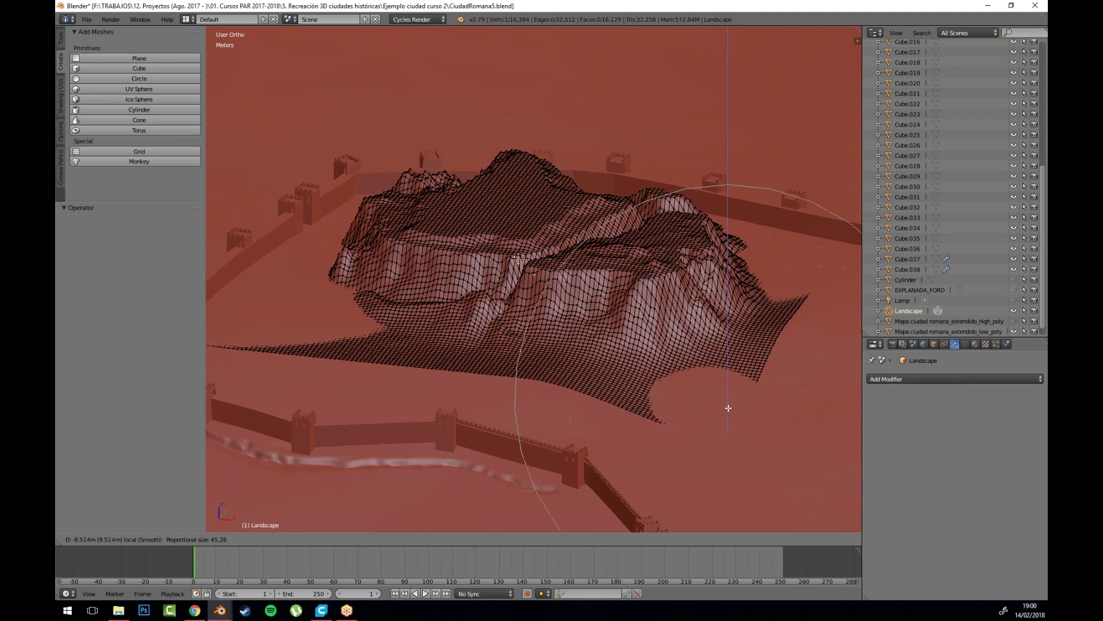
scroll(728, 410, "down", 1)
left_click(728, 410)
Step: Sink the landscape's border beside the eastern slope about 1.3 m and its front border about 2.6 m along Z with proportional editing
key("g")
key("z")
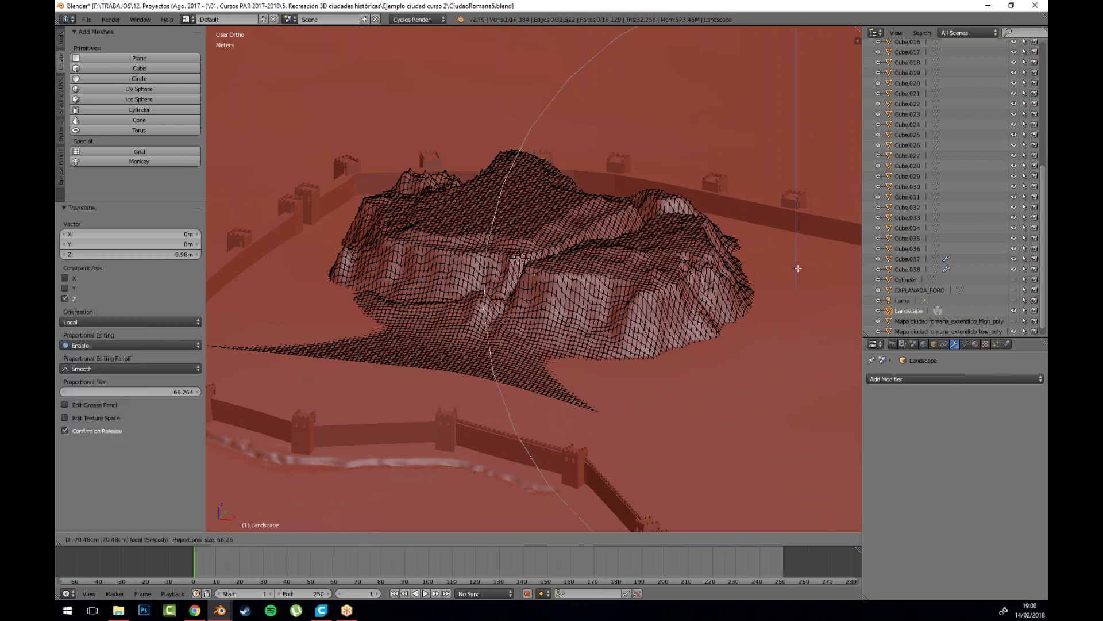
left_click(797, 268)
right_click(455, 355)
key("g")
key("z")
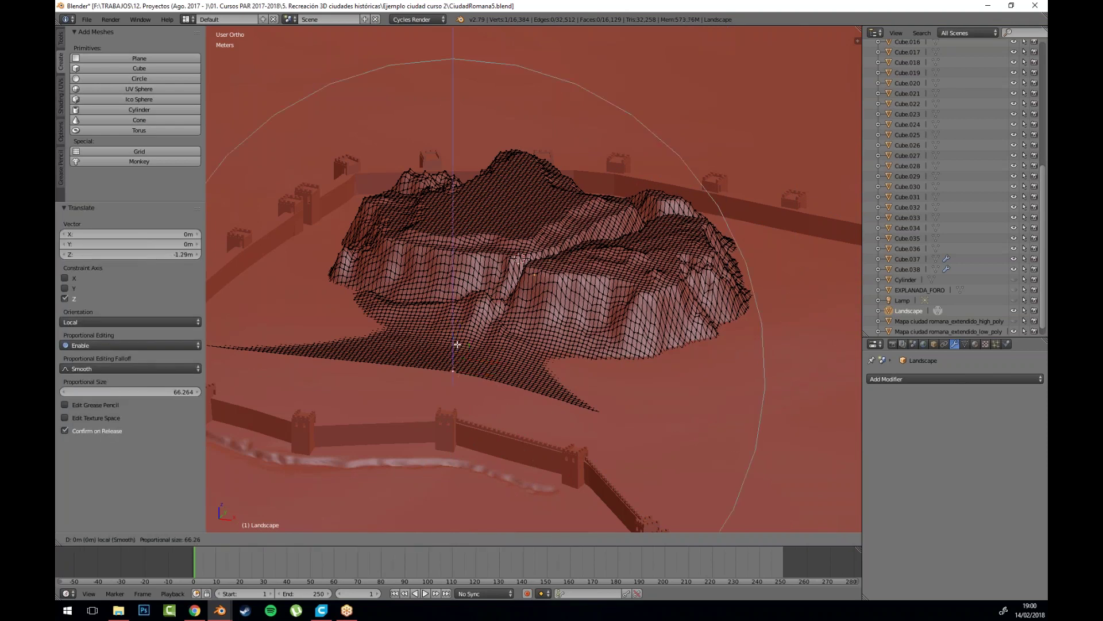
left_click(460, 354)
Step: Sink the remaining exposed front border of the landscape below the ground with a smaller proportional falloff and return to Object Mode
right_click(443, 374)
key("g")
key("z")
scroll(448, 367, "up", 10)
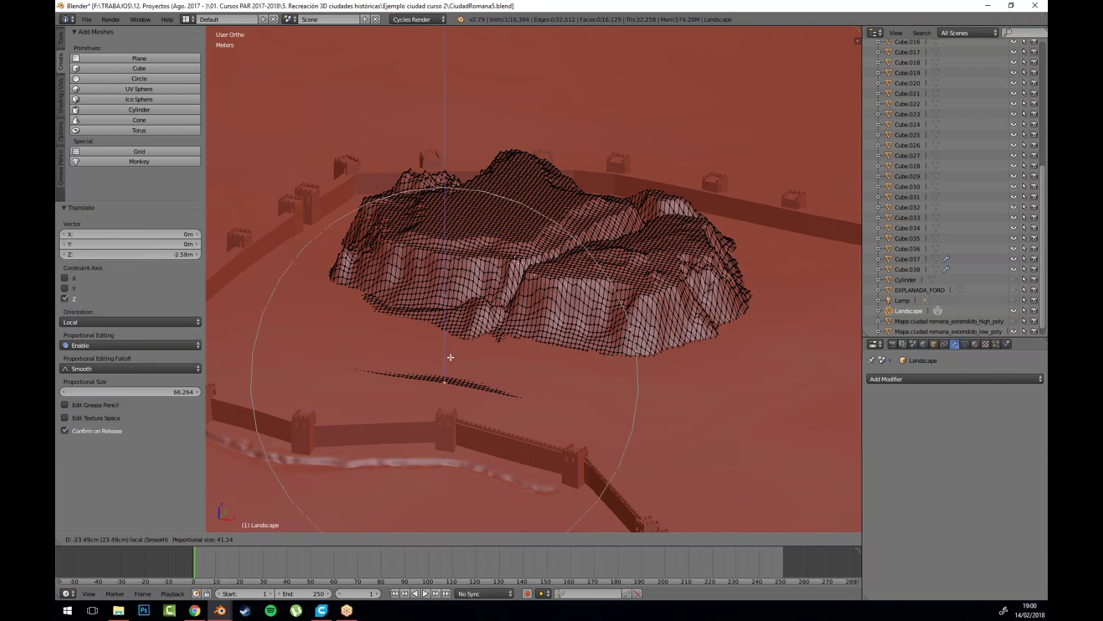
scroll(453, 362, "down", 2)
left_click_drag(452, 363, 451, 363)
right_click(324, 365)
left_click_drag(322, 328, 323, 333)
key("Tab")
key("a")
Step: Select the landscape mesh and inspect from several angles how its edges meet the ground inside the walls
left_click_drag(462, 326, 524, 326)
scroll(524, 326, "down", 3)
mouse_move(563, 286)
left_mouse_down()
mouse_move(496, 285)
mouse_move(649, 309)
mouse_move(575, 285)
left_mouse_up()
scroll(603, 301, "down", 6)
scroll(534, 264, "up", 6)
right_click(555, 278)
scroll(557, 276, "down", 2)
left_click_drag(638, 279, 537, 234)
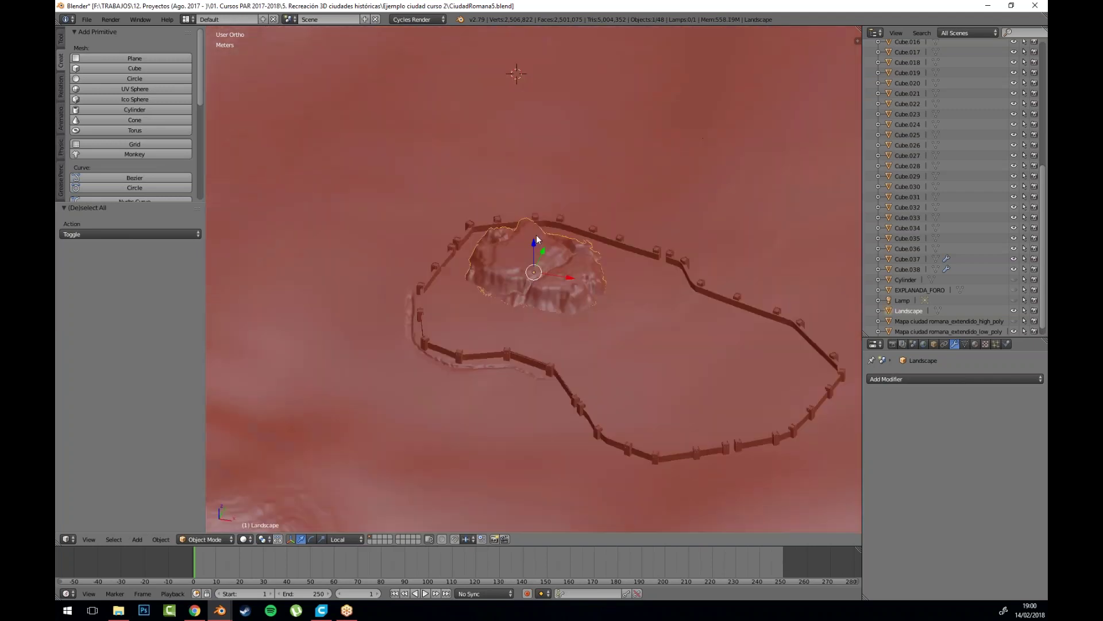
scroll(537, 237, "up", 5)
left_click_drag(572, 281, 543, 241)
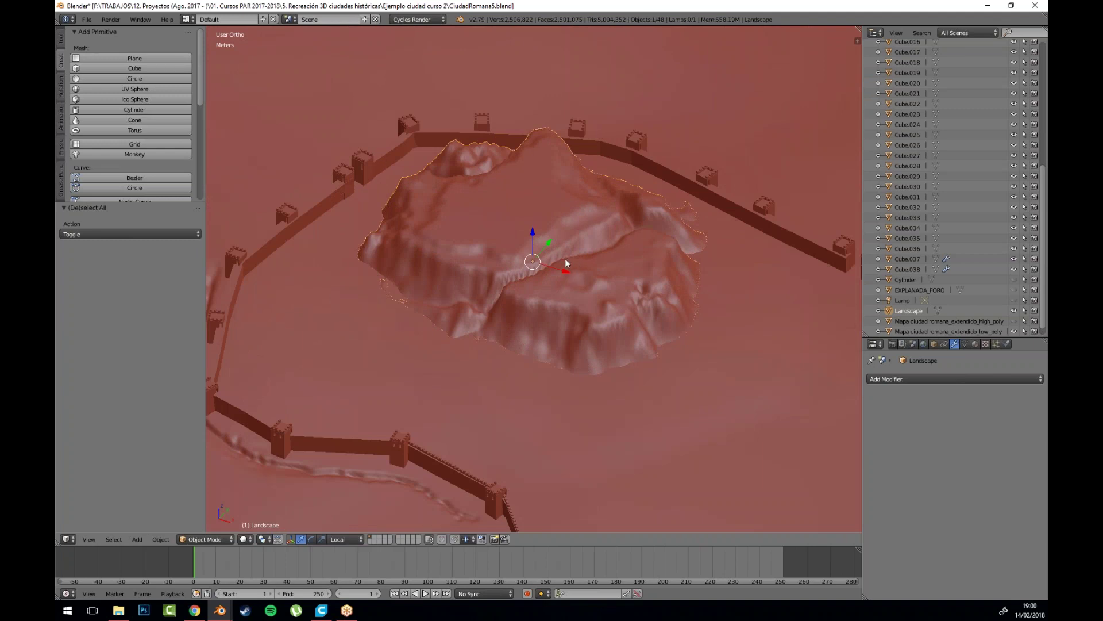
Step: Add a Multiresolution modifier to the landscape and subdivide it three times
left_click(921, 381)
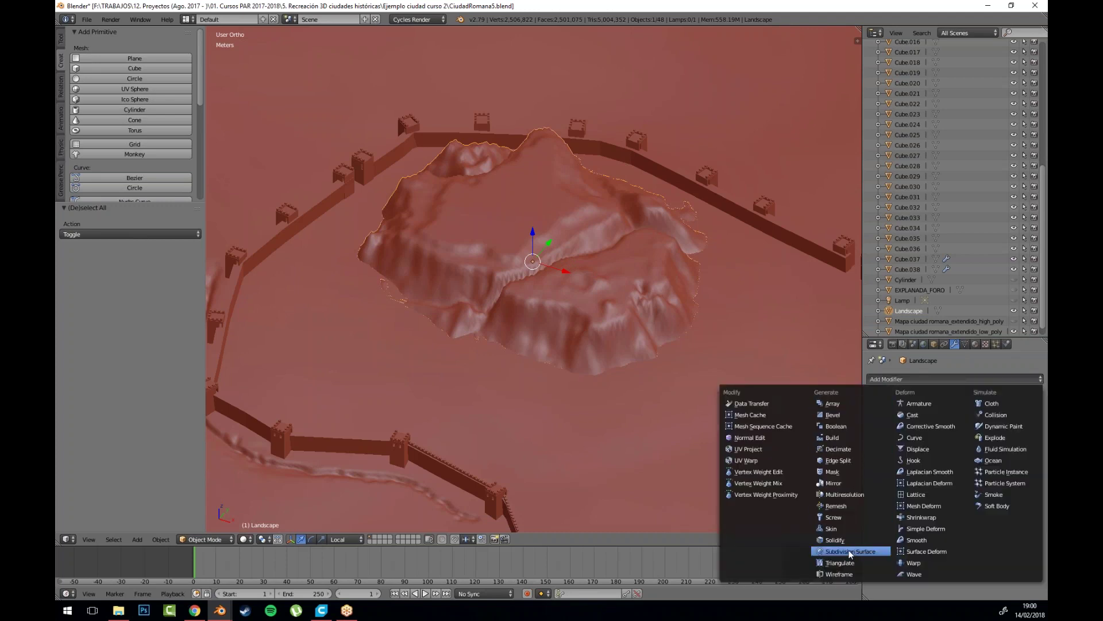
left_click(843, 494)
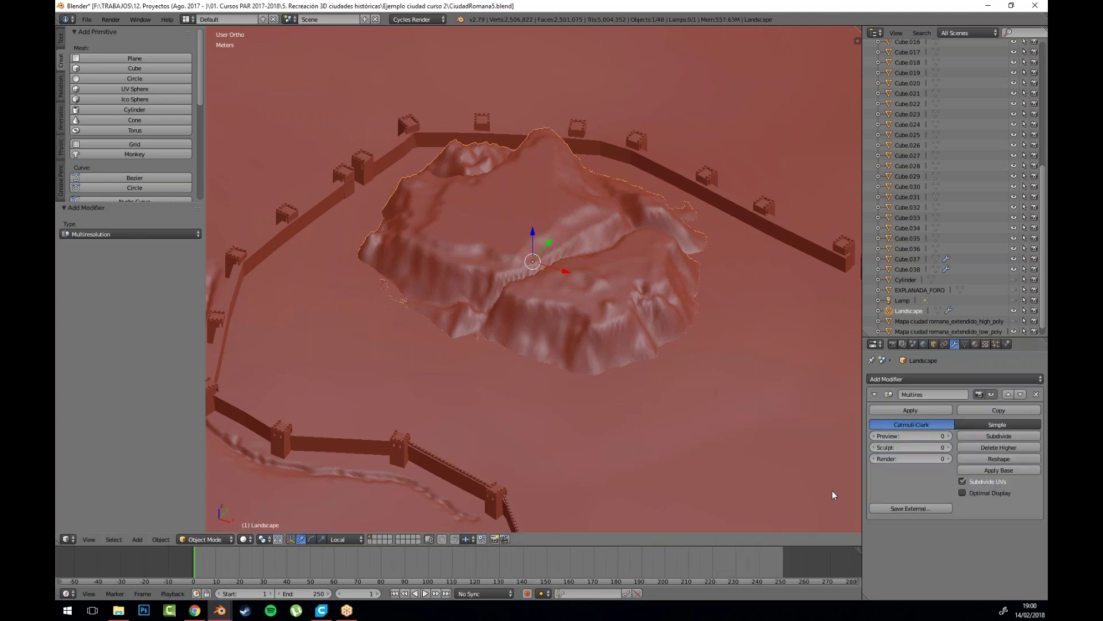
left_click(988, 435)
left_click(987, 436)
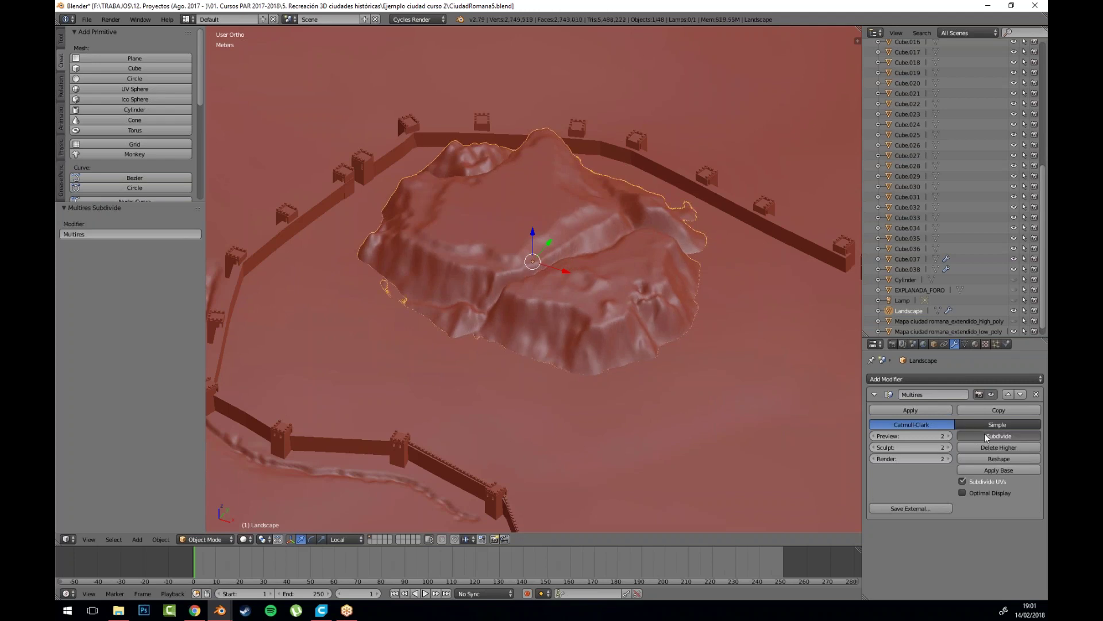
left_click(987, 437)
Step: Carve small cracks along the front cliff of the landscape in Sculpt Mode with the Crease brush and return to Object Mode
scroll(436, 326, "up", 3)
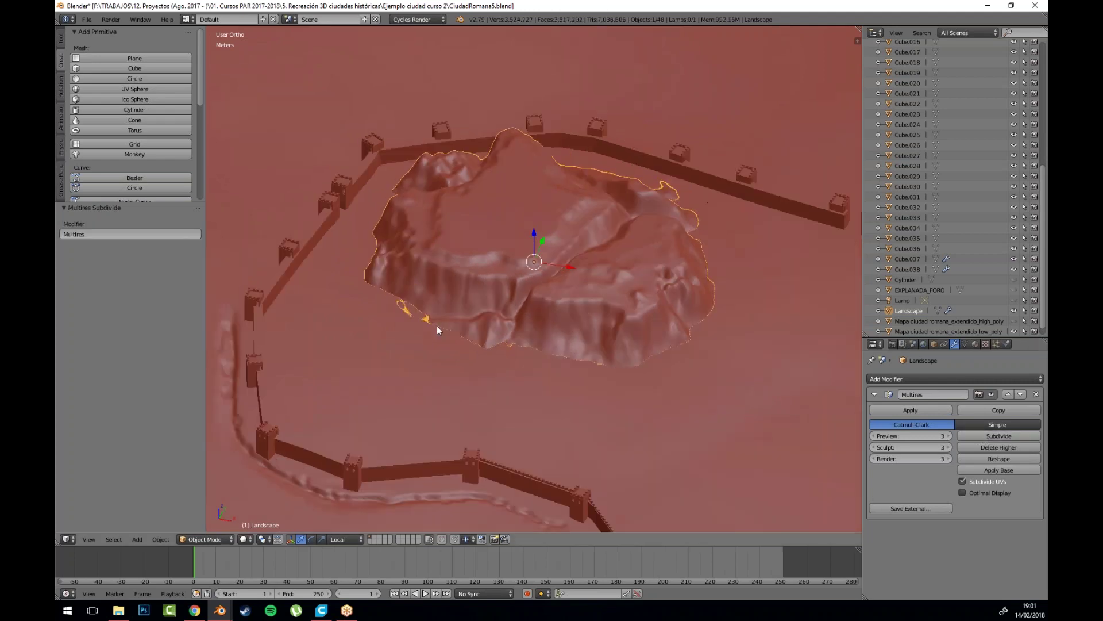
left_click(232, 540)
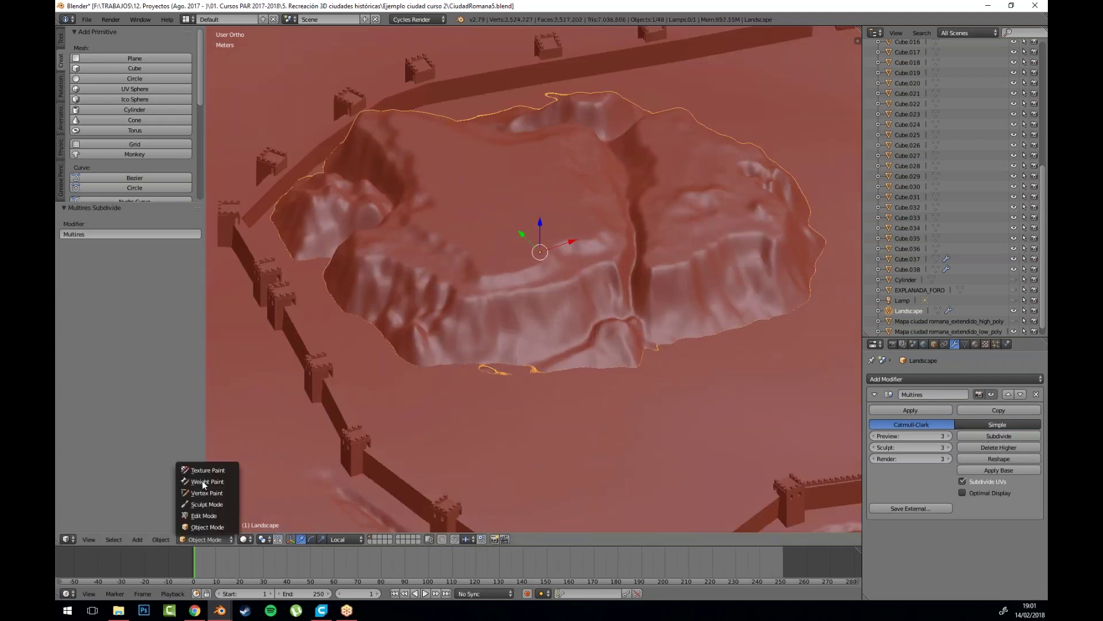
left_click(207, 506)
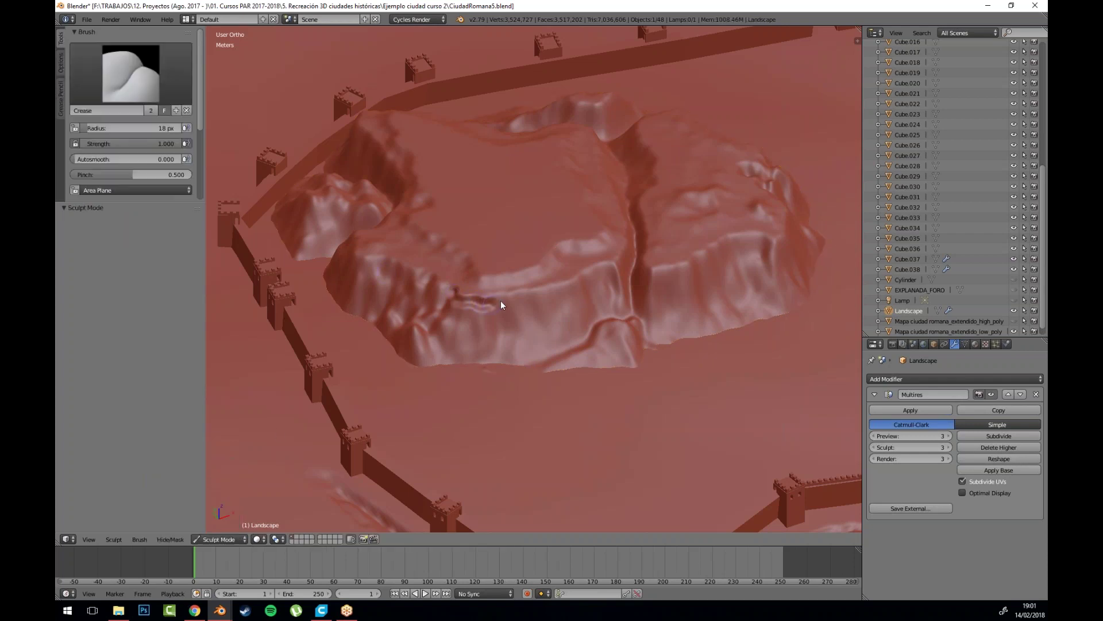
scroll(494, 257, "up", 3)
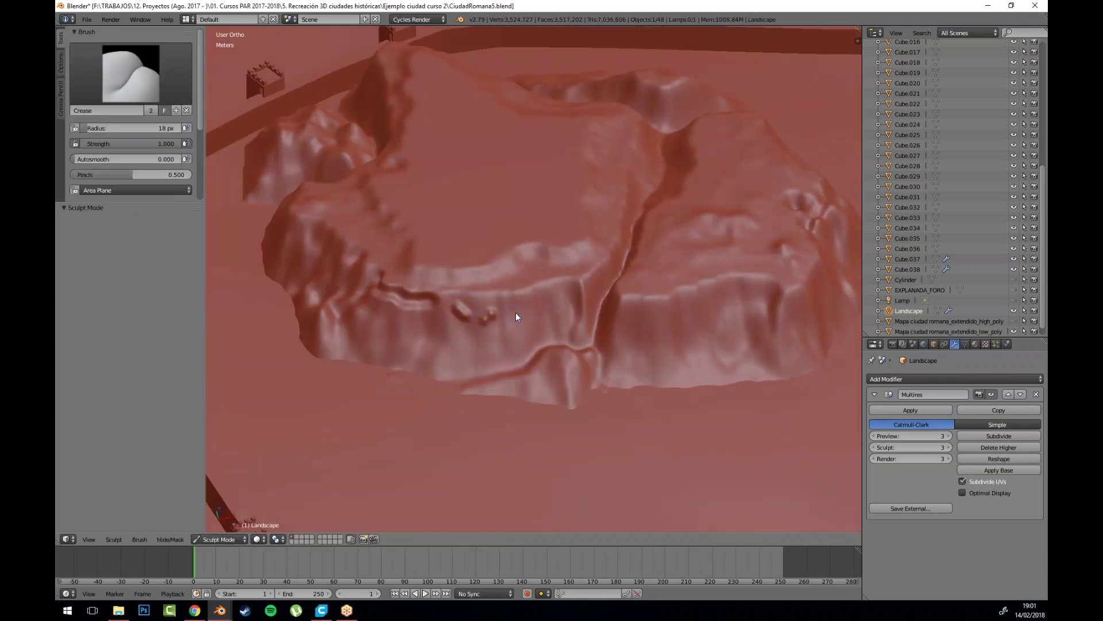
scroll(501, 327, "down", 5)
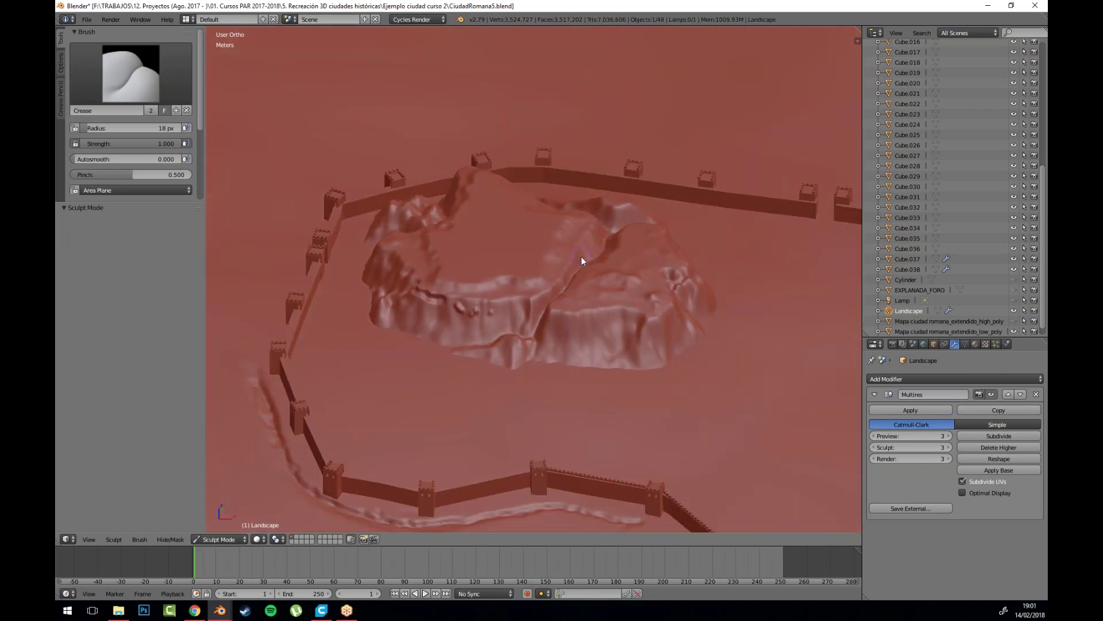
left_click(214, 539)
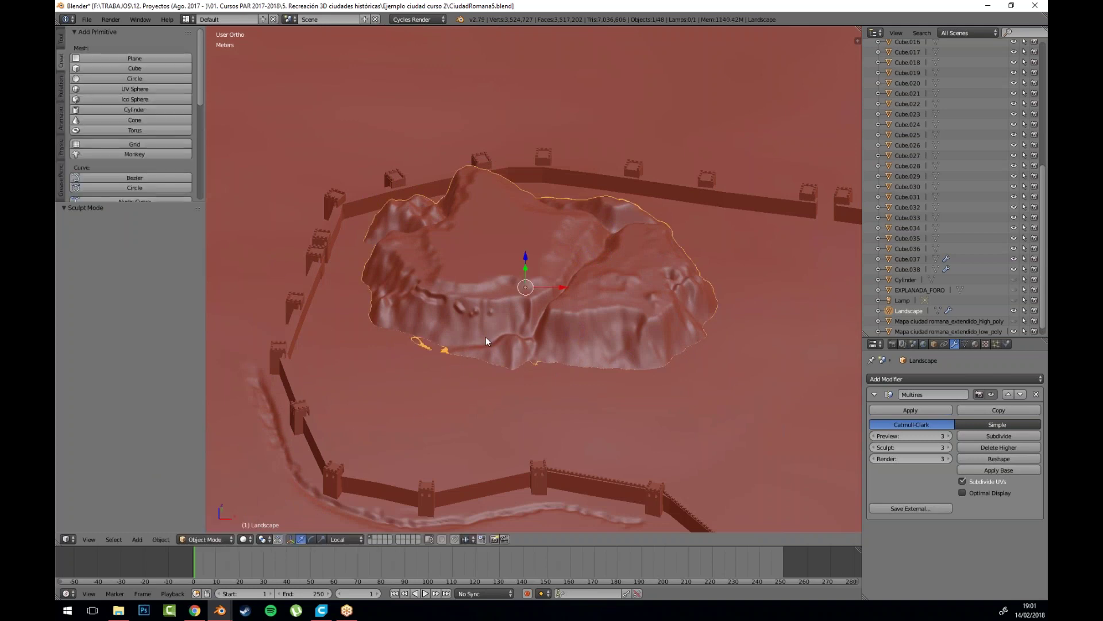
Step: Examine the sculpted rock outcrop against the walled city and the whole surrounding terrain
scroll(482, 338, "down", 3)
key("a")
left_click_drag(528, 319, 594, 291)
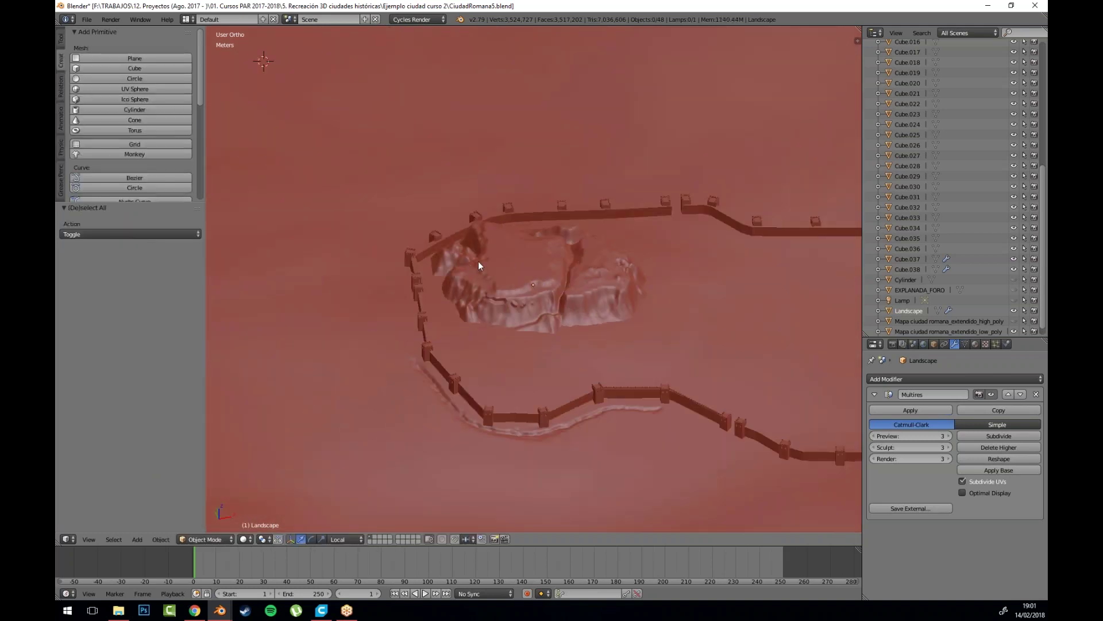
right_click(564, 290)
scroll(586, 224, "down", 6)
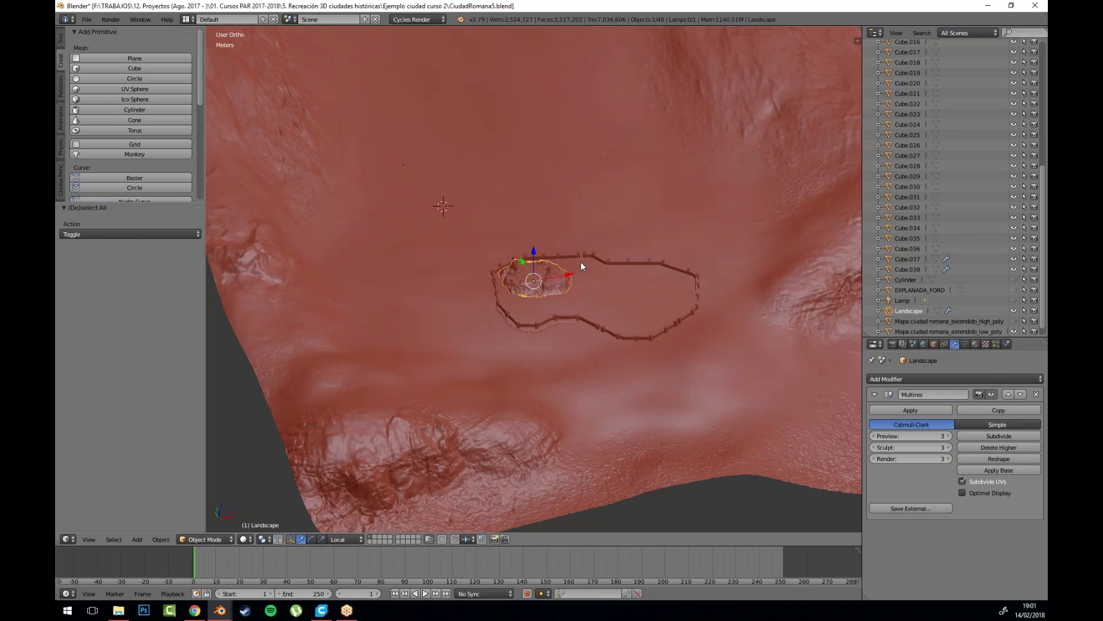
key("a")
scroll(658, 253, "down", 3)
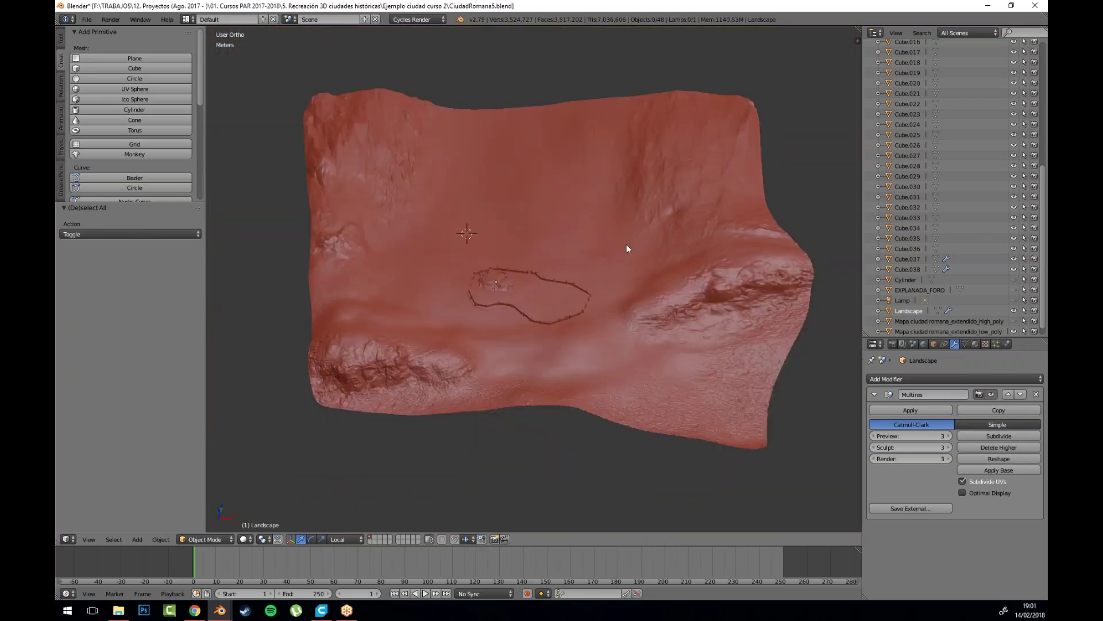
scroll(542, 311, "up", 4)
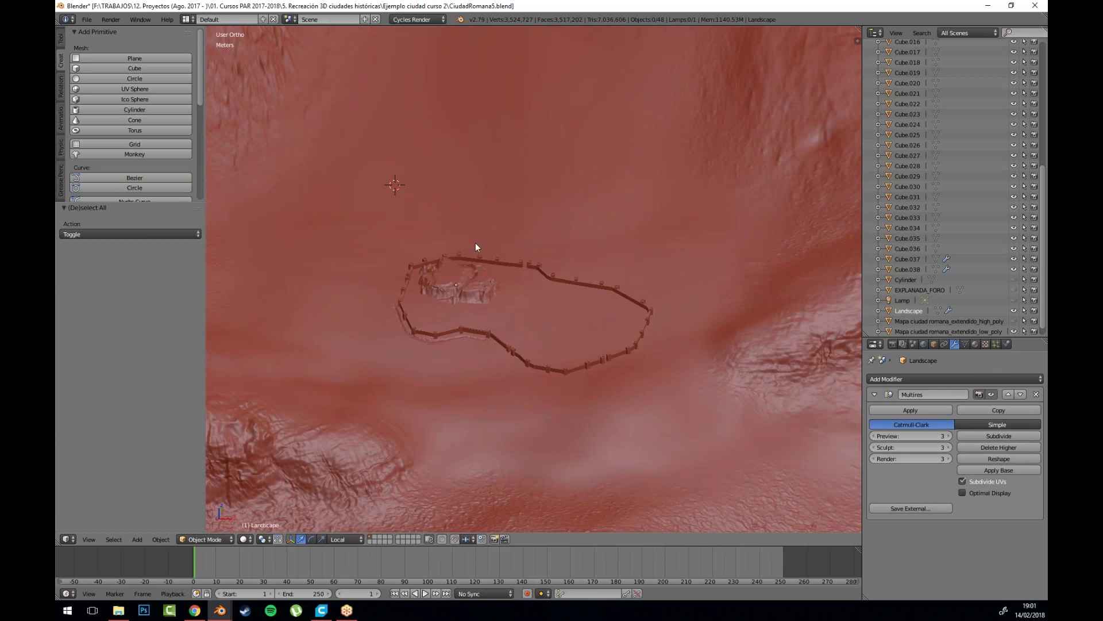
scroll(477, 328, "down", 5)
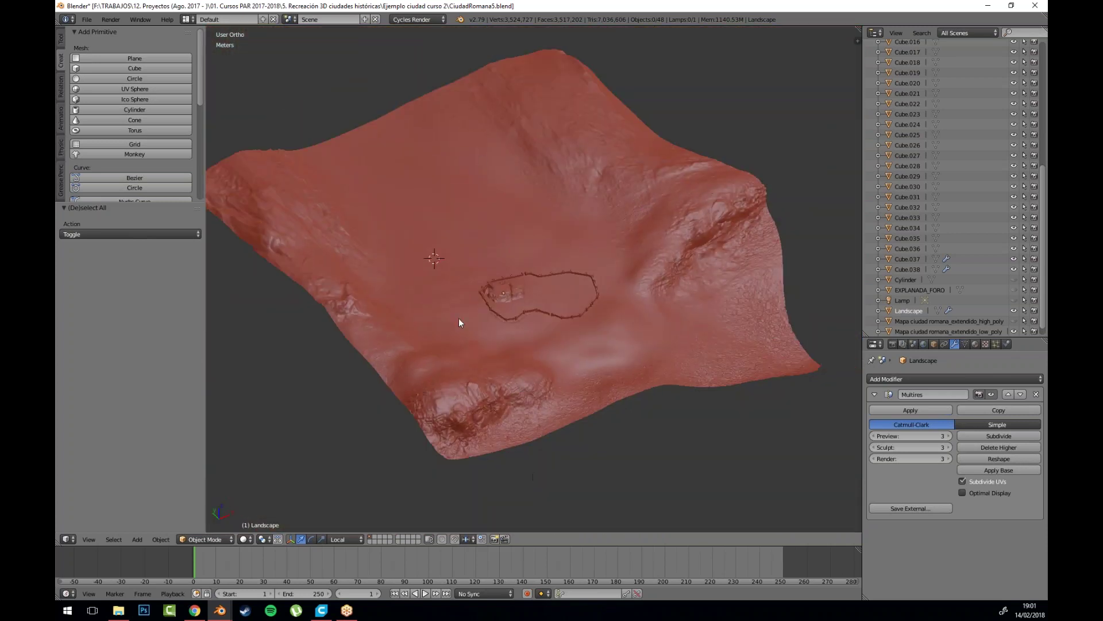
Step: Review the outcrop's position relative to the city walls up close and select the landscape mesh
scroll(459, 318, "up", 11)
mouse_move(433, 340)
left_mouse_down()
mouse_move(644, 296)
mouse_move(528, 298)
left_mouse_up()
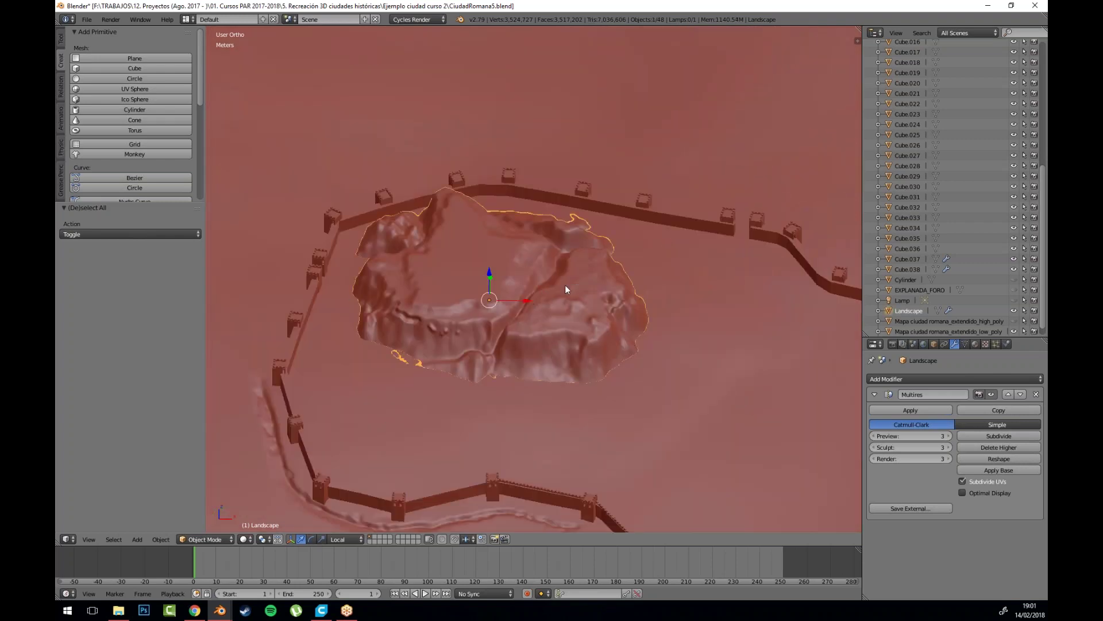
scroll(565, 285, "down", 3)
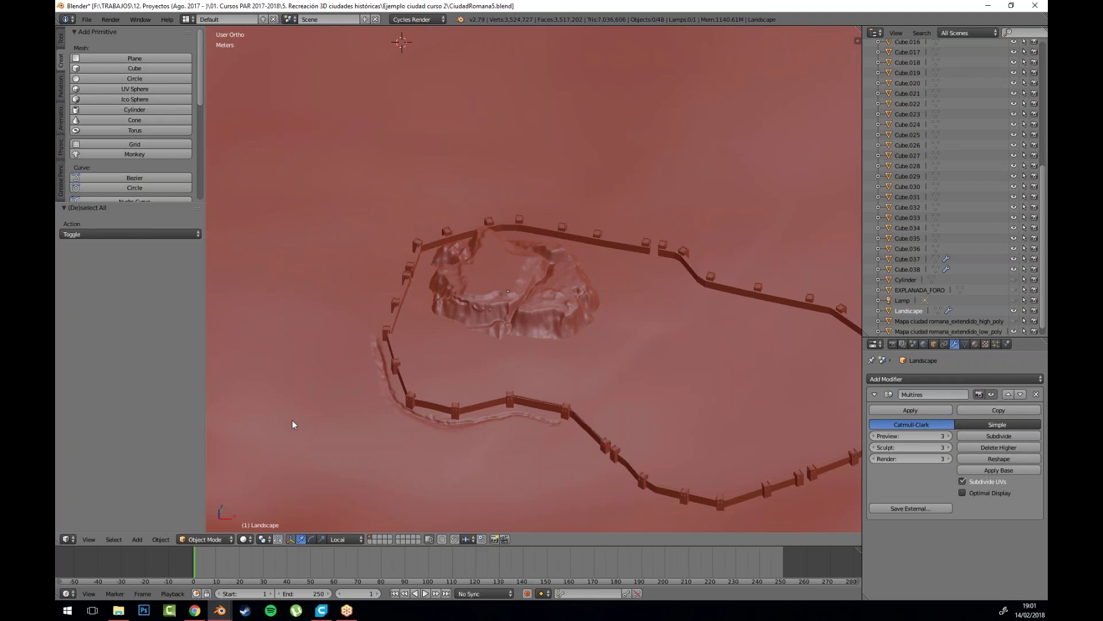
left_click_drag(566, 361, 584, 338)
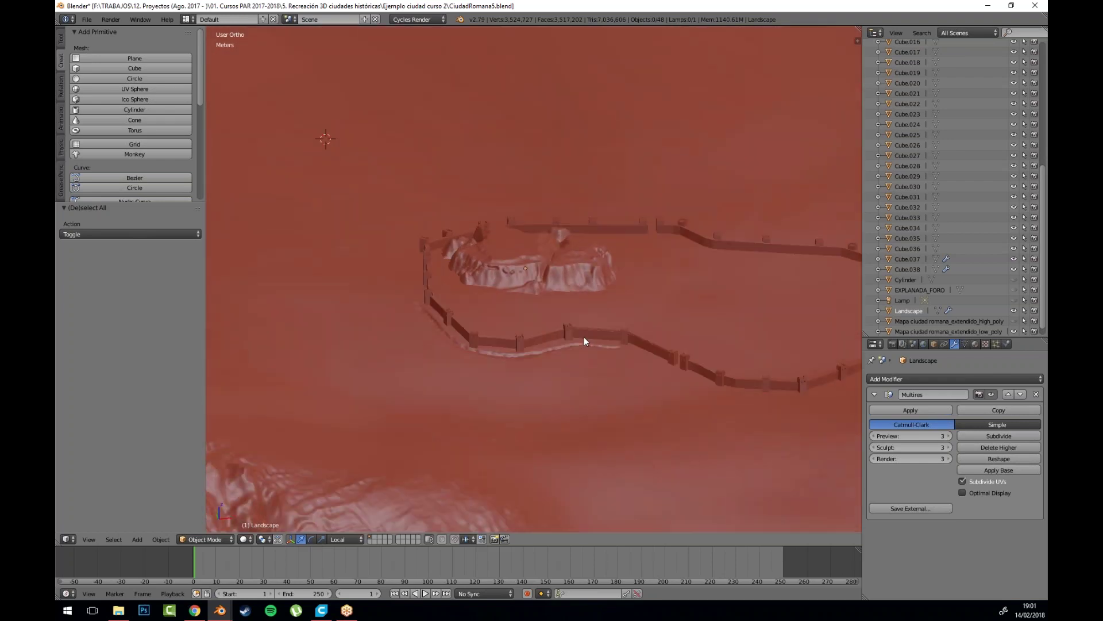
scroll(528, 184, "down", 3)
left_click_drag(640, 298, 589, 320)
scroll(589, 320, "up", 3)
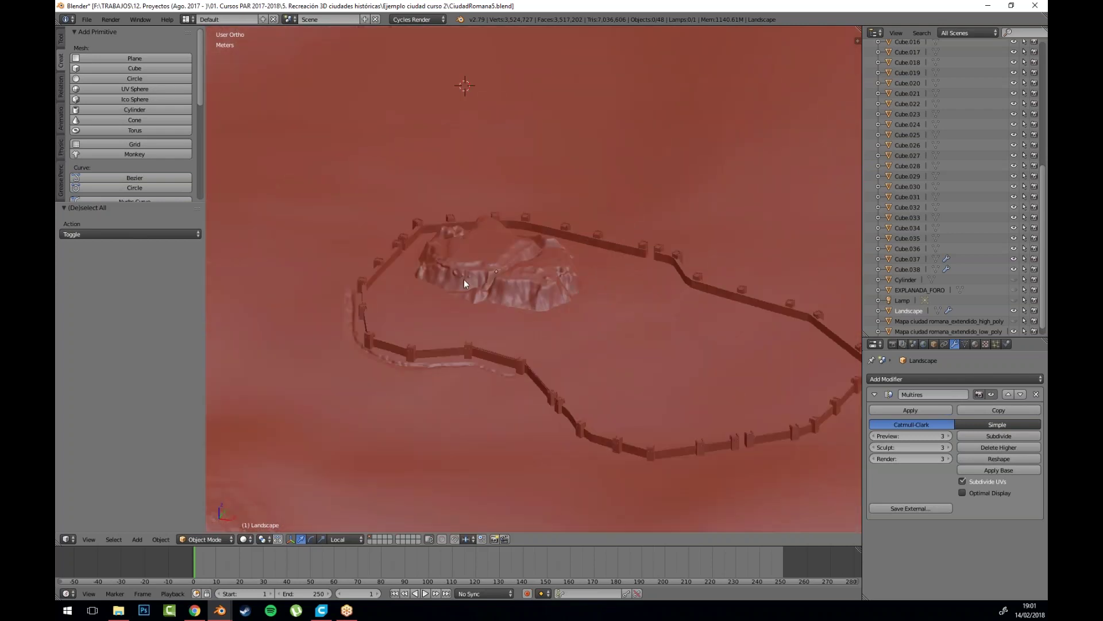
right_click(478, 288)
scroll(478, 288, "up", 1)
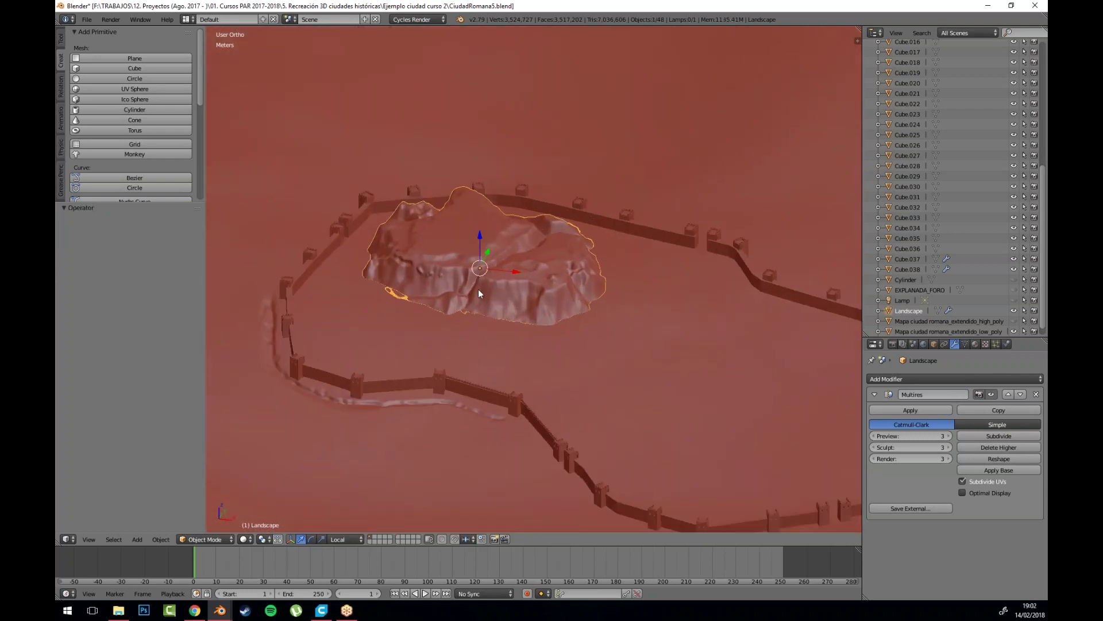
scroll(479, 293, "down", 1)
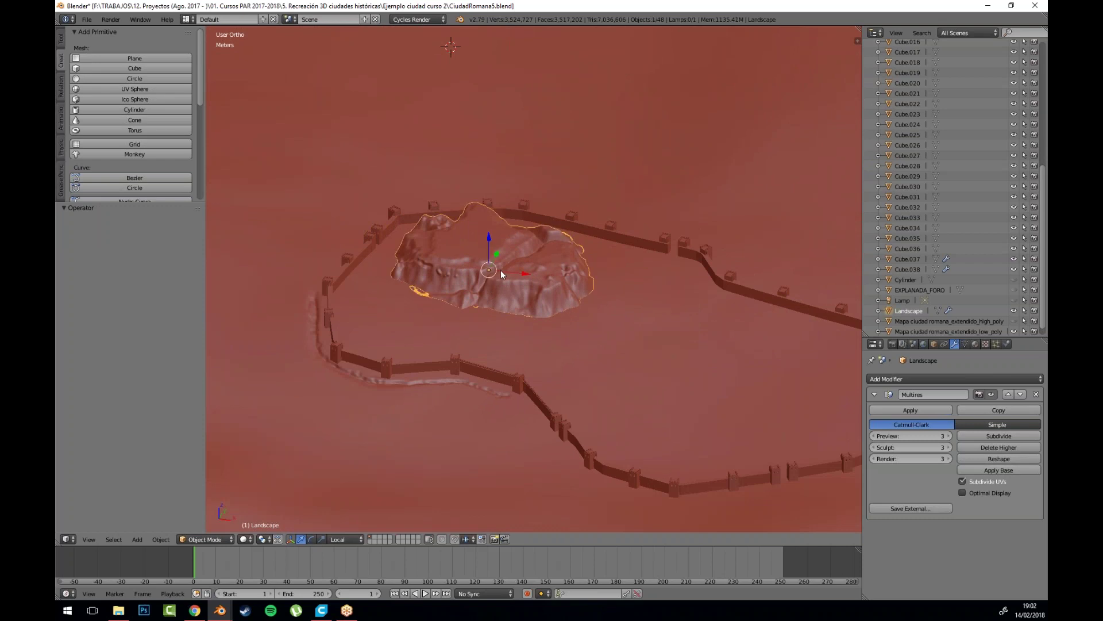
Step: Examine the rock outcrop's scale against the walled city and the whole surrounding terrain
left_click_drag(495, 272, 523, 288)
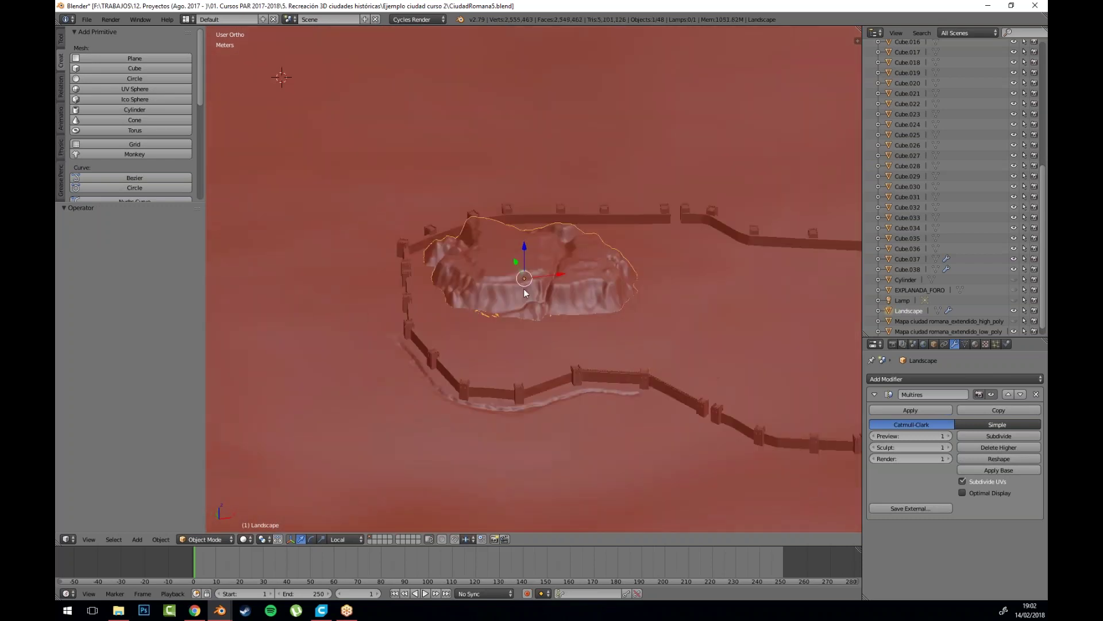
key("a")
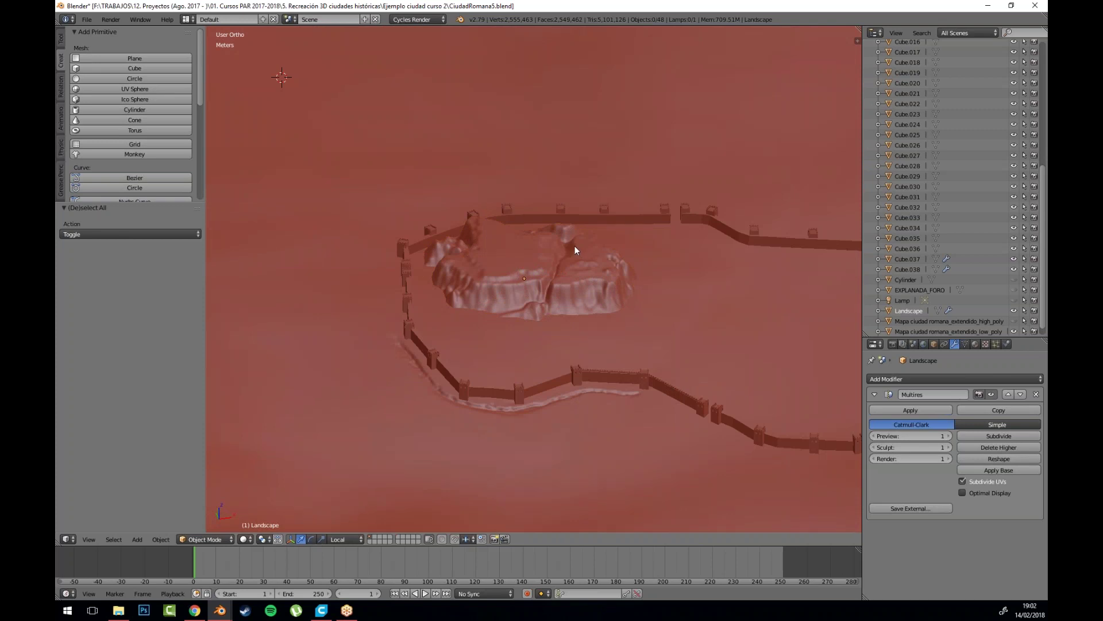
scroll(510, 243, "up", 2)
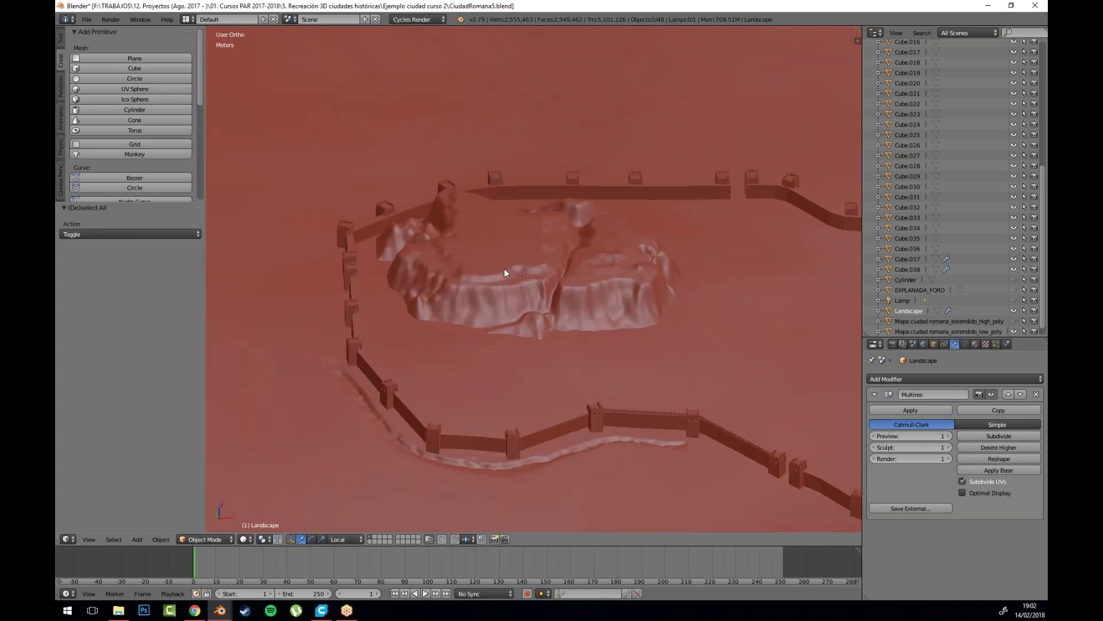
scroll(480, 250, "up", 1)
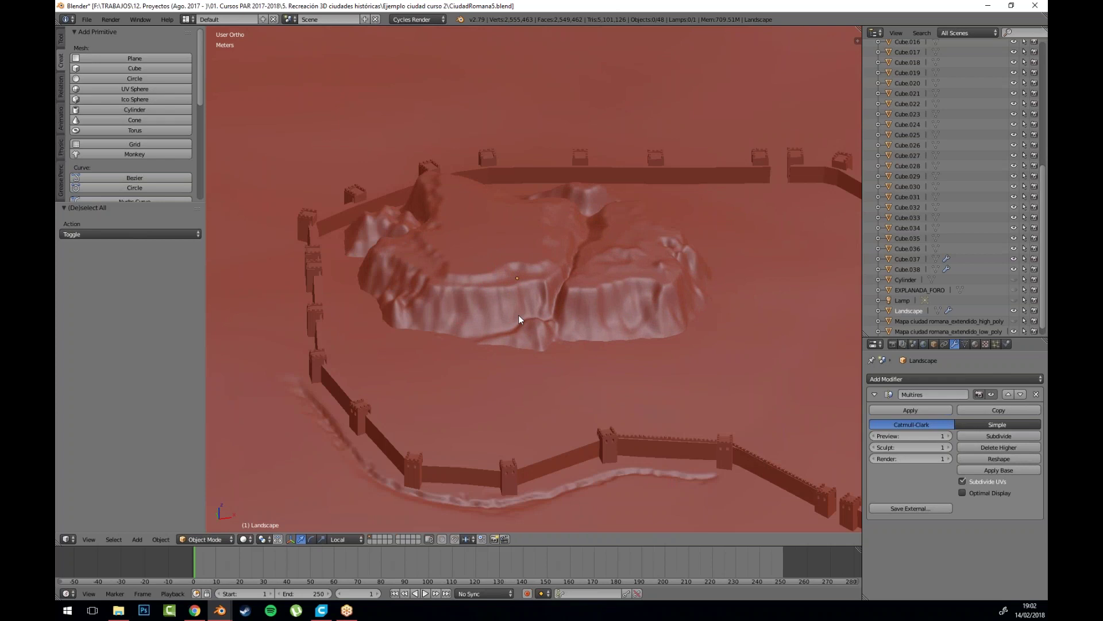
scroll(515, 311, "down", 10)
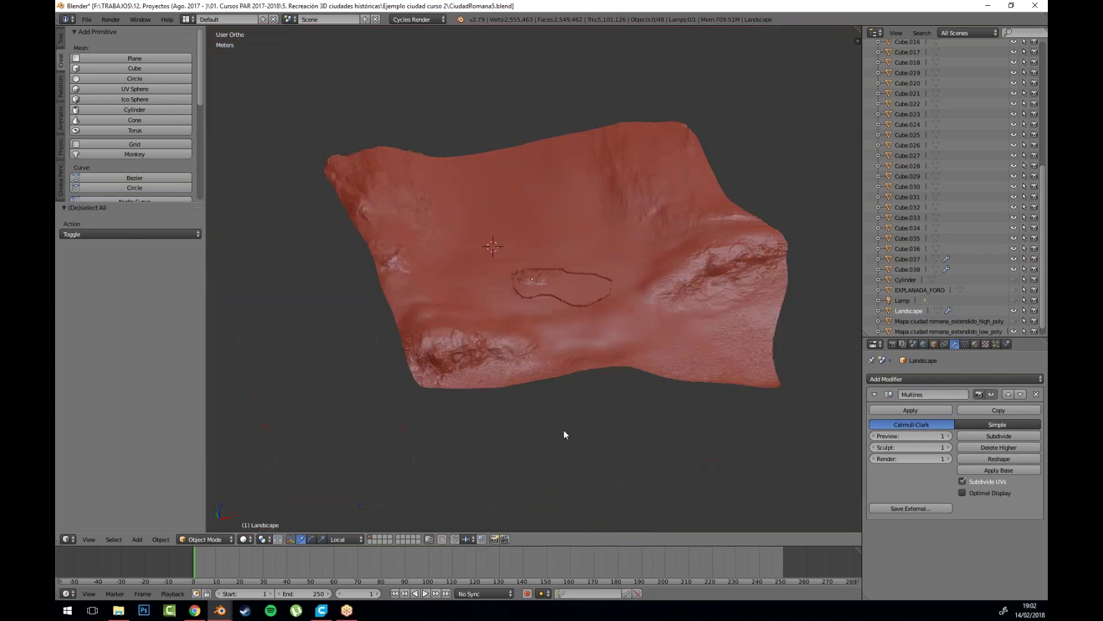
scroll(523, 274, "up", 4)
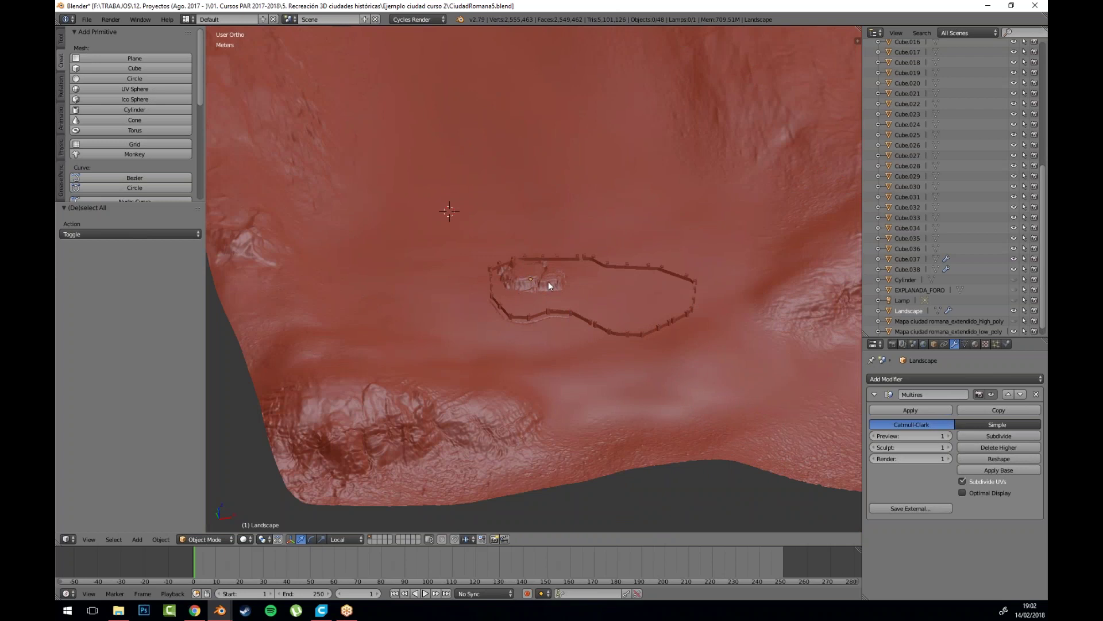
left_click_drag(584, 344, 557, 361)
scroll(534, 295, "up", 10)
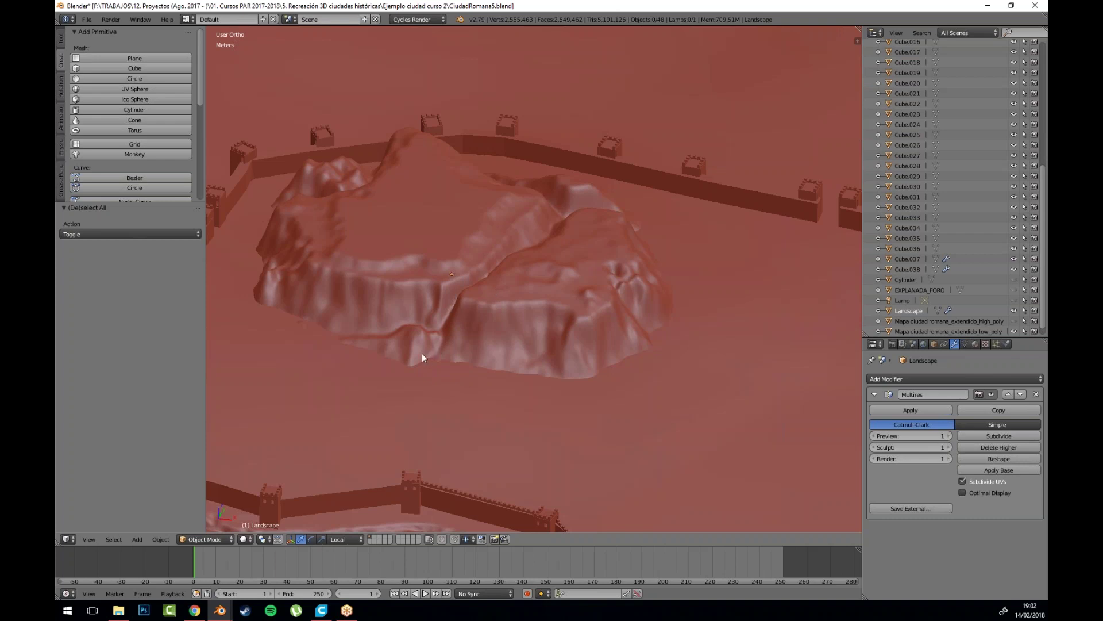
Step: Compare the outcrop's cliff detail and size with the nearby walls and distant mountains from different angles
right_click(425, 350)
left_click_drag(429, 350, 433, 305)
key("a")
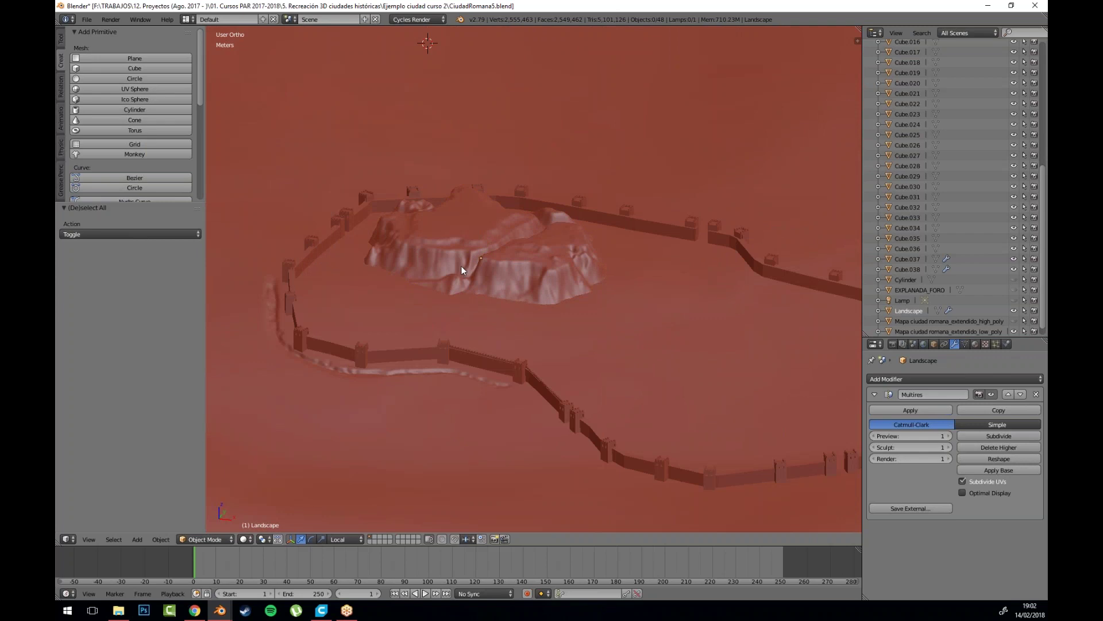
scroll(420, 279, "up", 3)
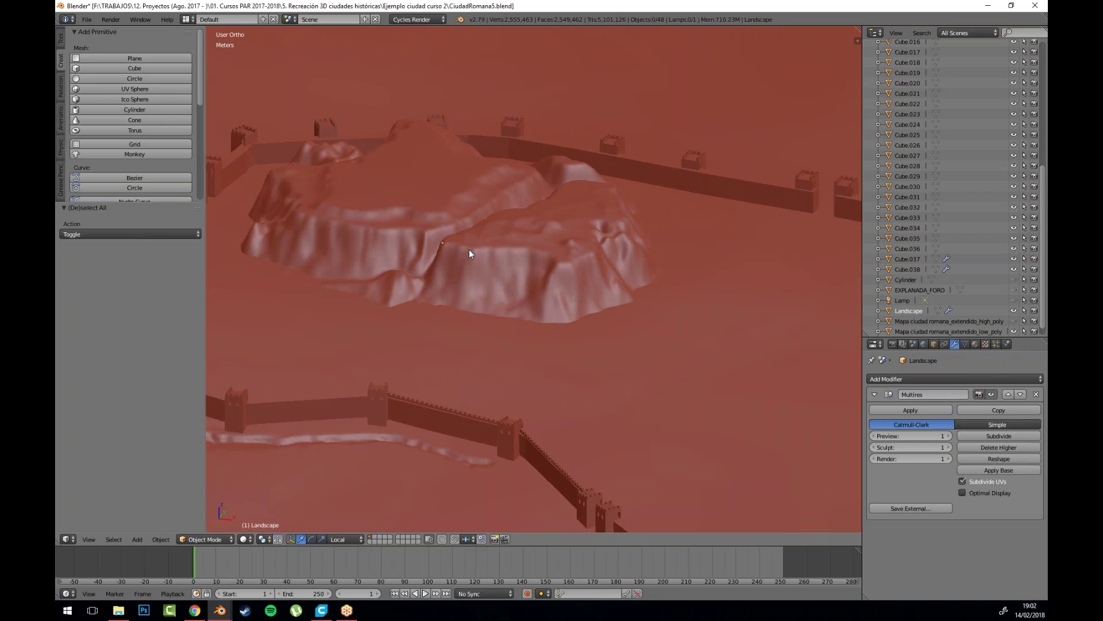
scroll(468, 252, "down", 3)
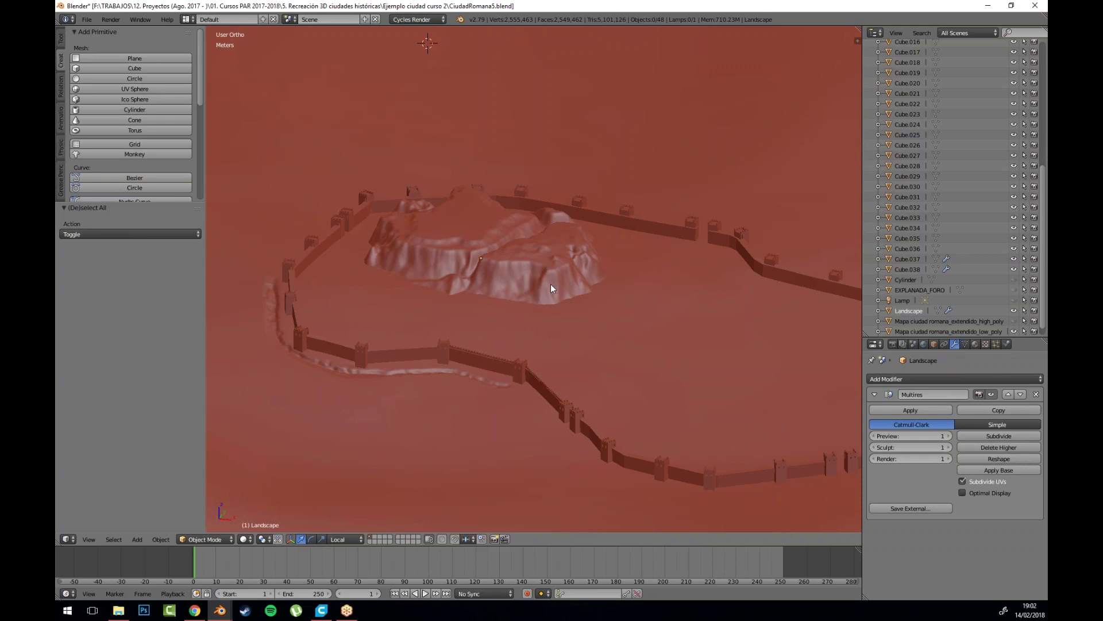
scroll(506, 244, "down", 3)
left_click_drag(446, 262, 505, 279)
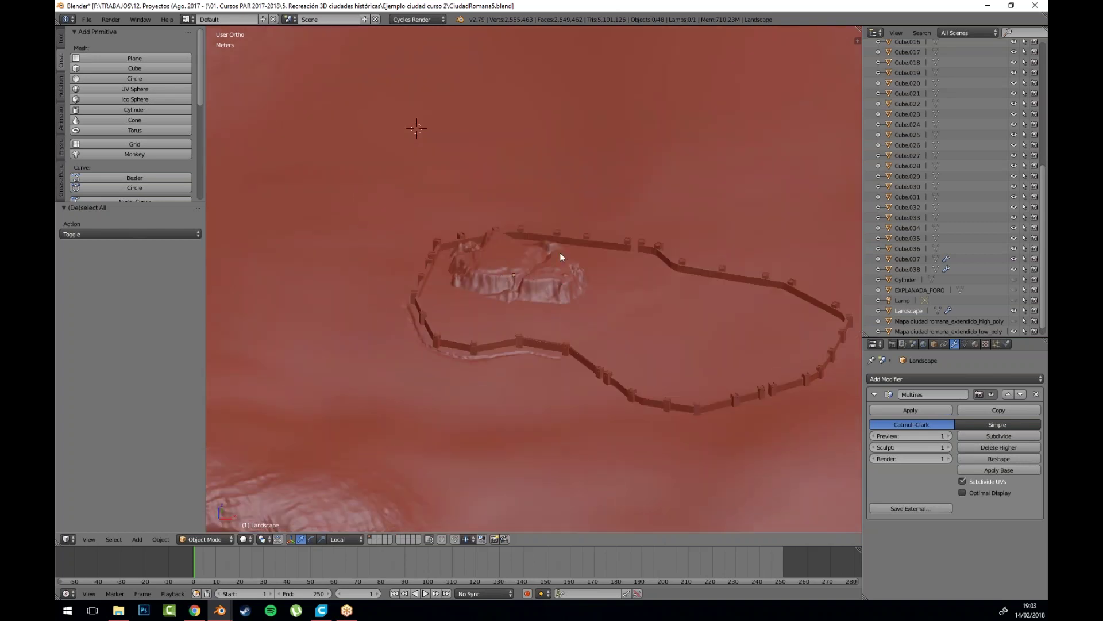
scroll(480, 491, "down", 4)
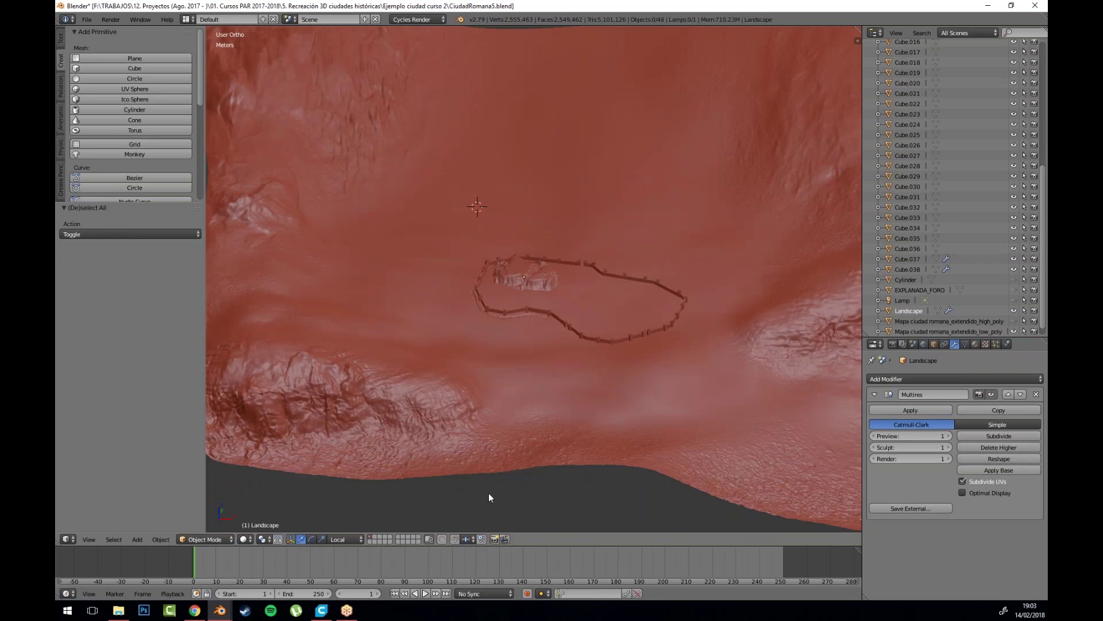
scroll(489, 492, "up", 6)
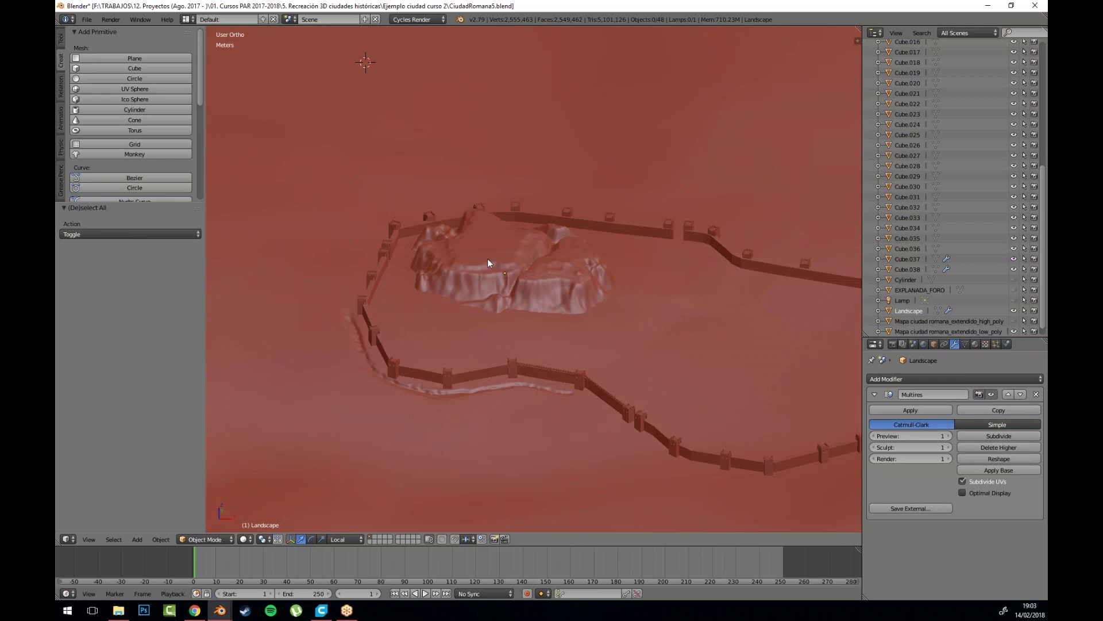
Step: Scale the landscape mesh up by a factor of about 4.317 and lower it 28.5 m along Z
right_click(513, 297)
key("g")
right_click(523, 295)
scroll(536, 291, "down", 7)
key("s")
left_click(587, 323)
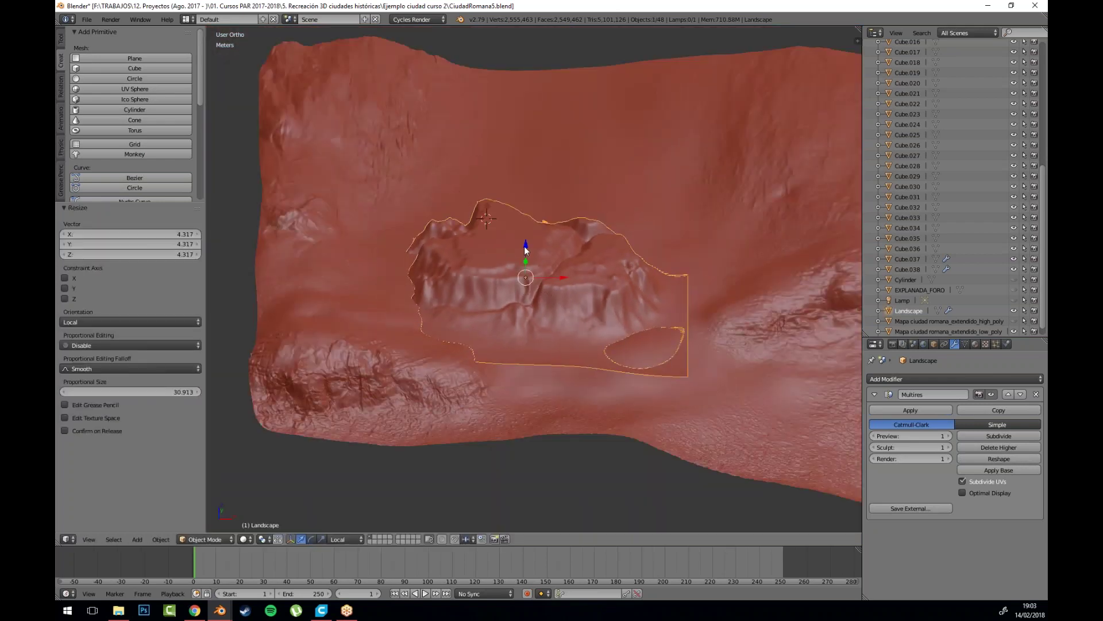
type("gz")
type("-28.5")
key("Return")
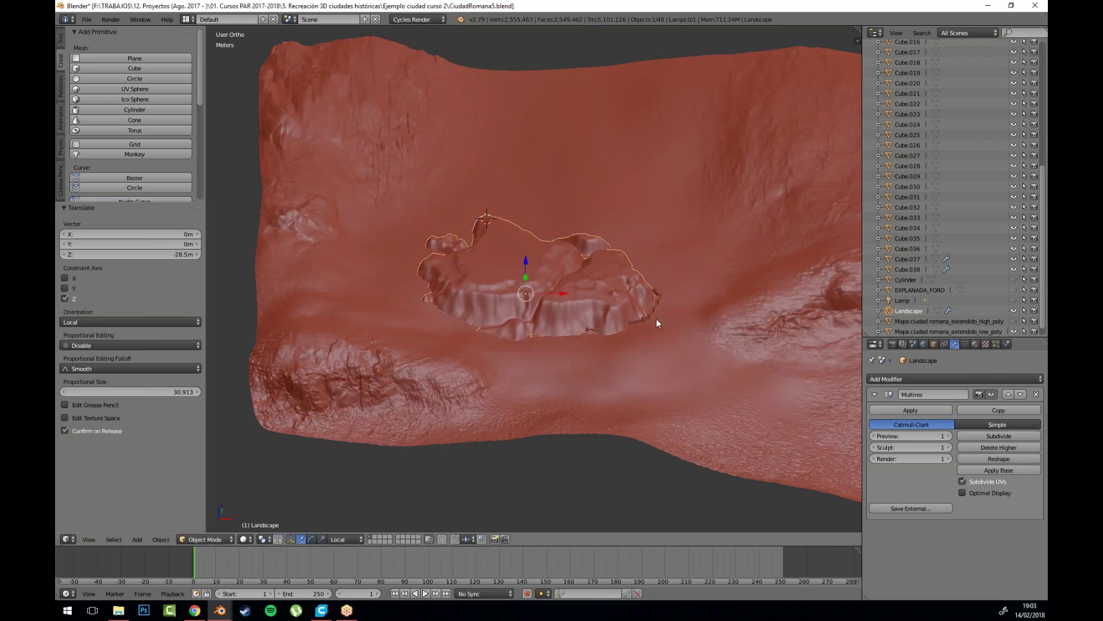
Step: Inspect where the enlarged landscape meets the base terrain, selecting each mesh in turn to compare their outlines
right_click(539, 296)
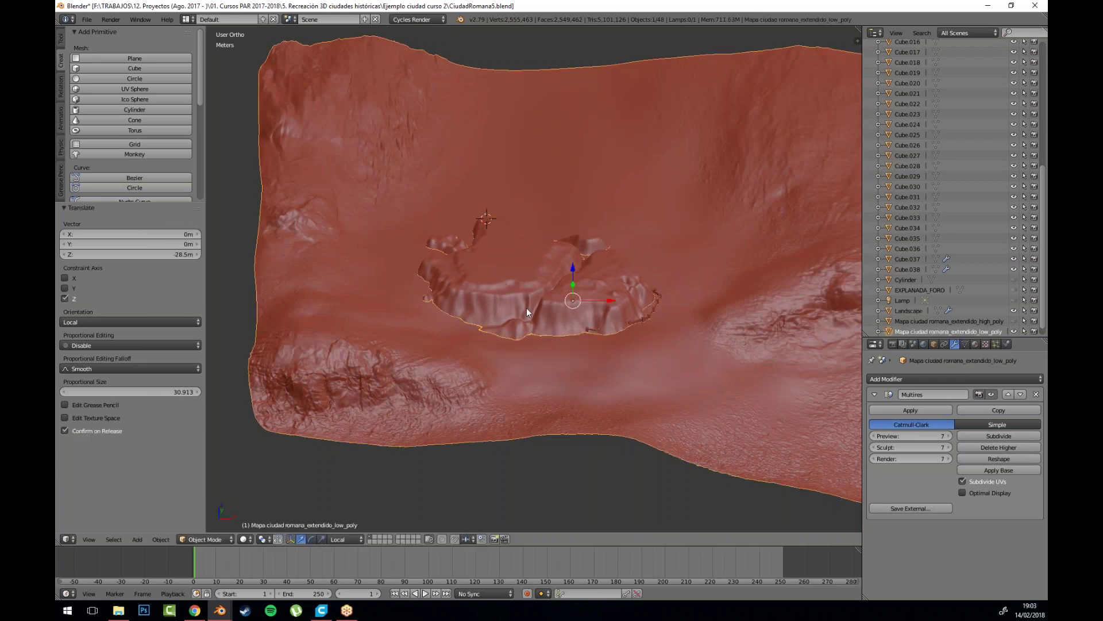
right_click(529, 305)
scroll(529, 306, "down", 2)
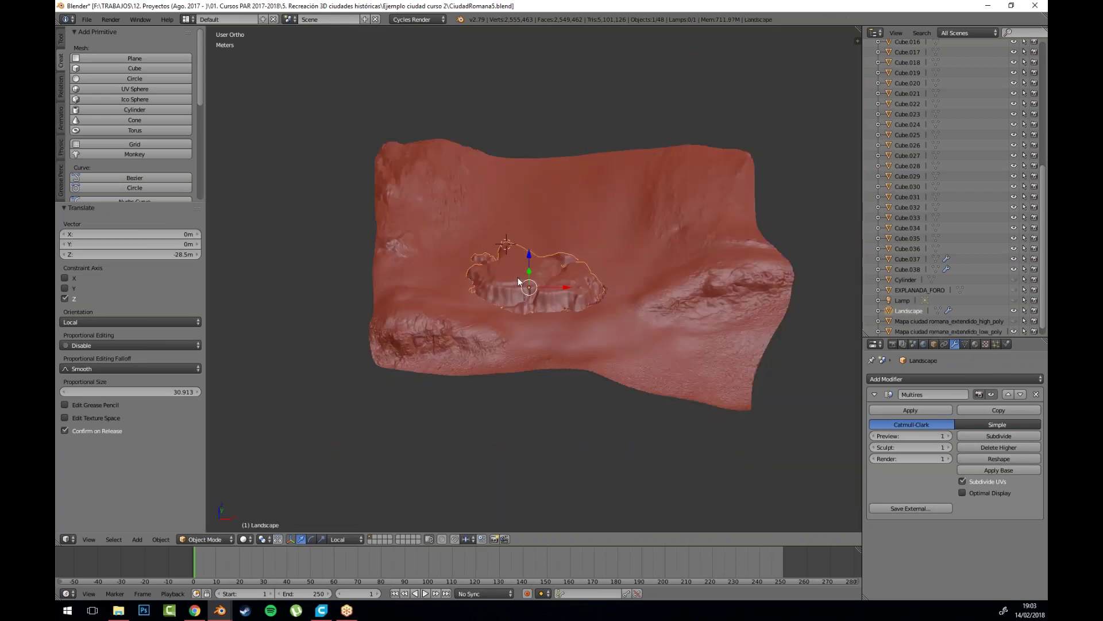
right_click(518, 277)
scroll(519, 277, "up", 7)
left_click_drag(539, 319, 456, 256)
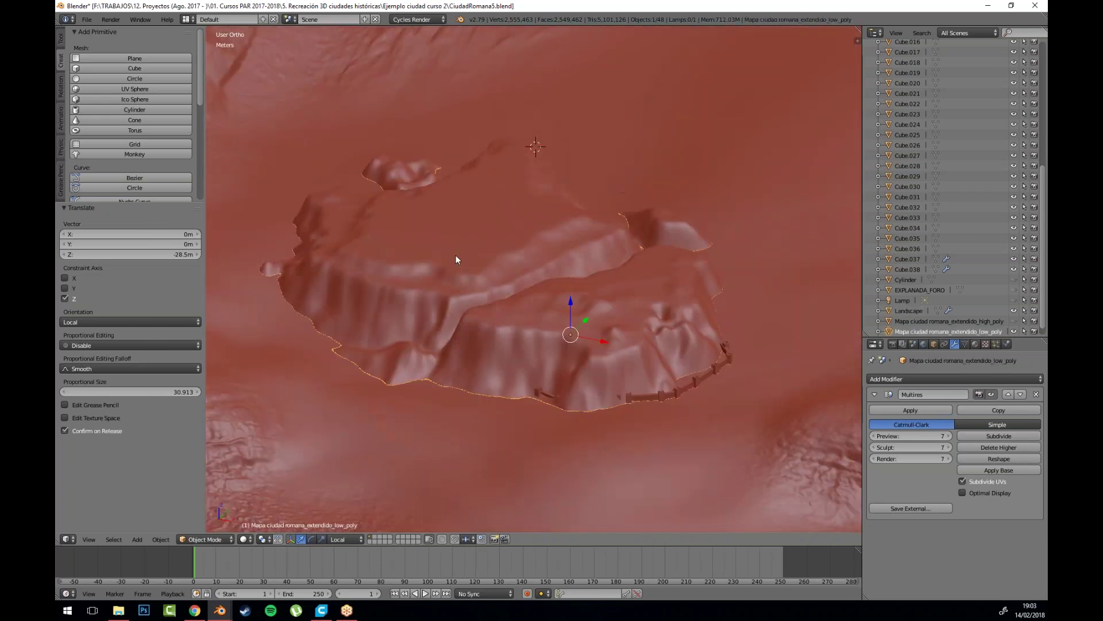
scroll(459, 257, "down", 3)
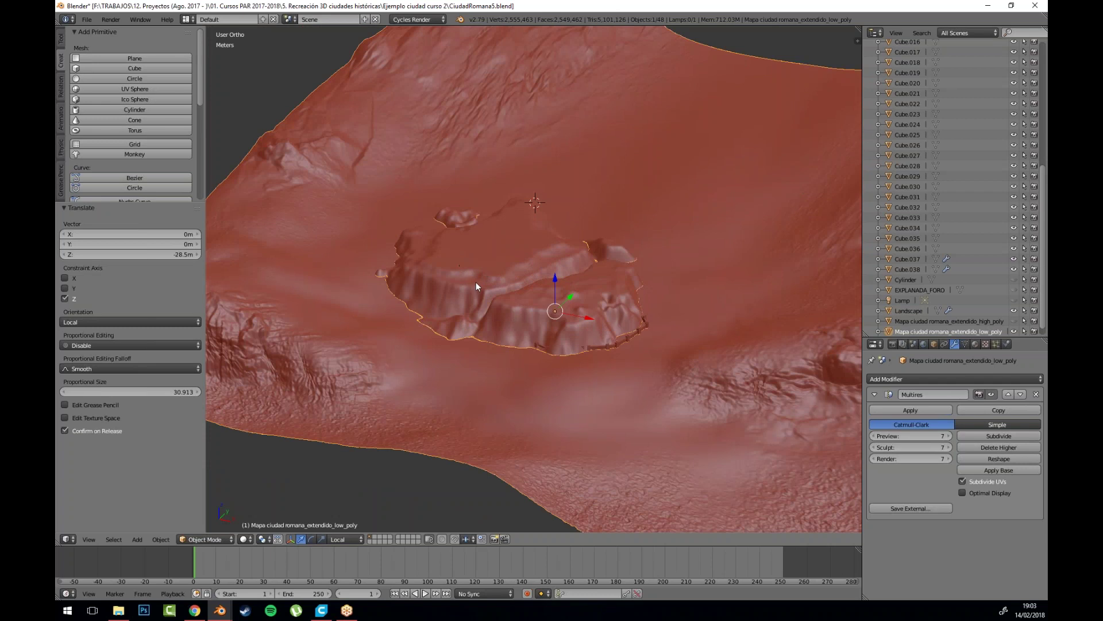
right_click(476, 280)
mouse_move(518, 284)
left_mouse_down()
mouse_move(582, 285)
mouse_move(574, 297)
mouse_move(530, 278)
left_mouse_up()
scroll(531, 281, "up", 5)
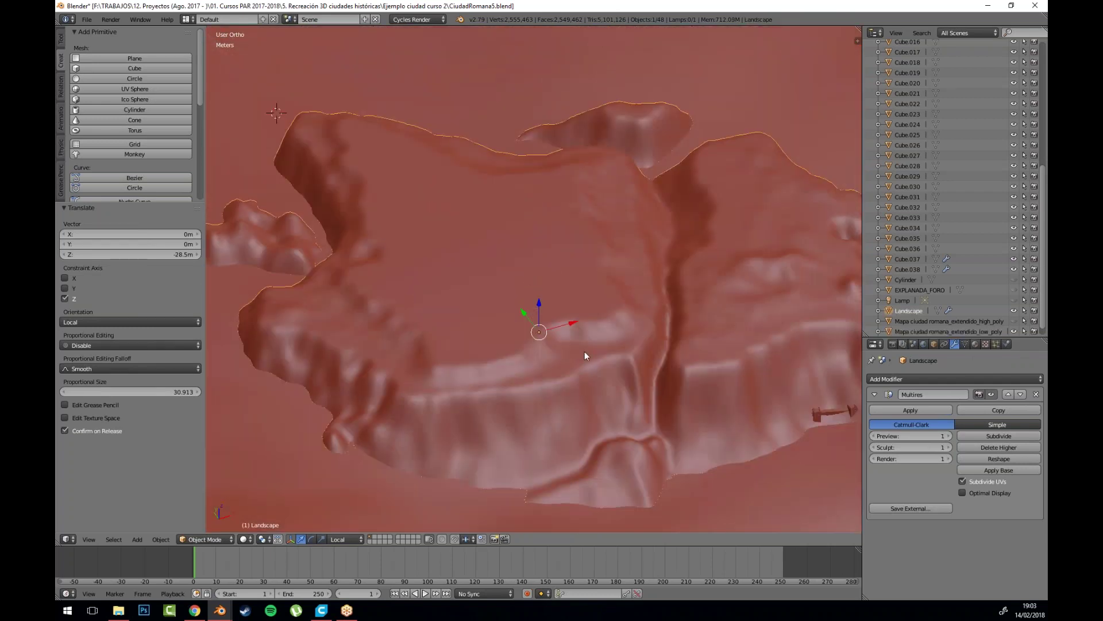
scroll(692, 336, "down", 5)
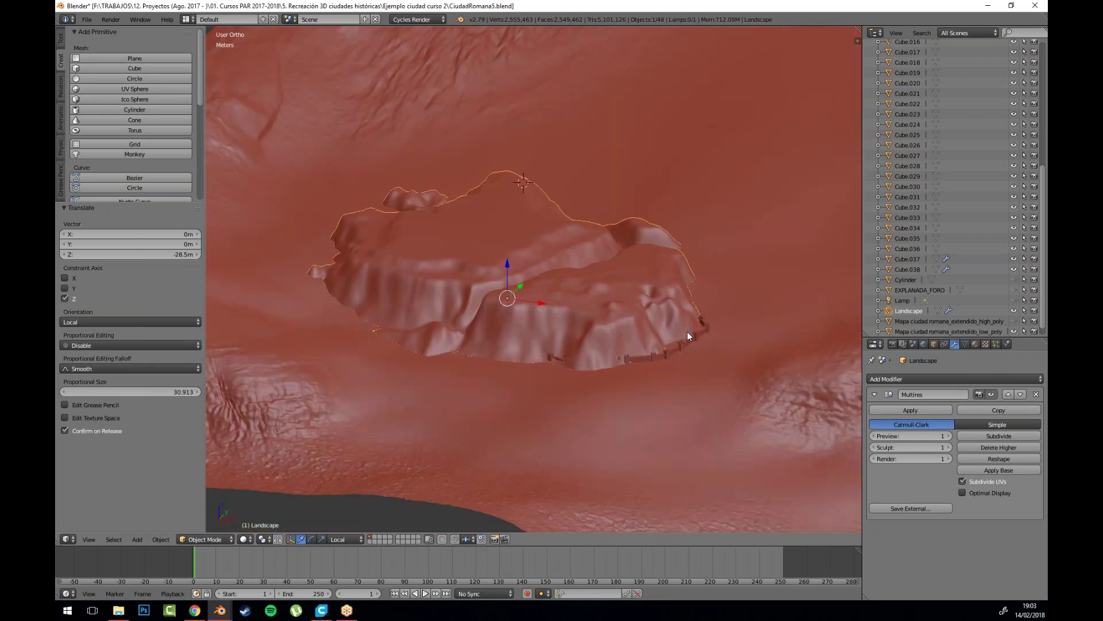
Step: Scale the landscape down until it mostly fits within the city walls, raise it slightly along Z and deselect it
key("s")
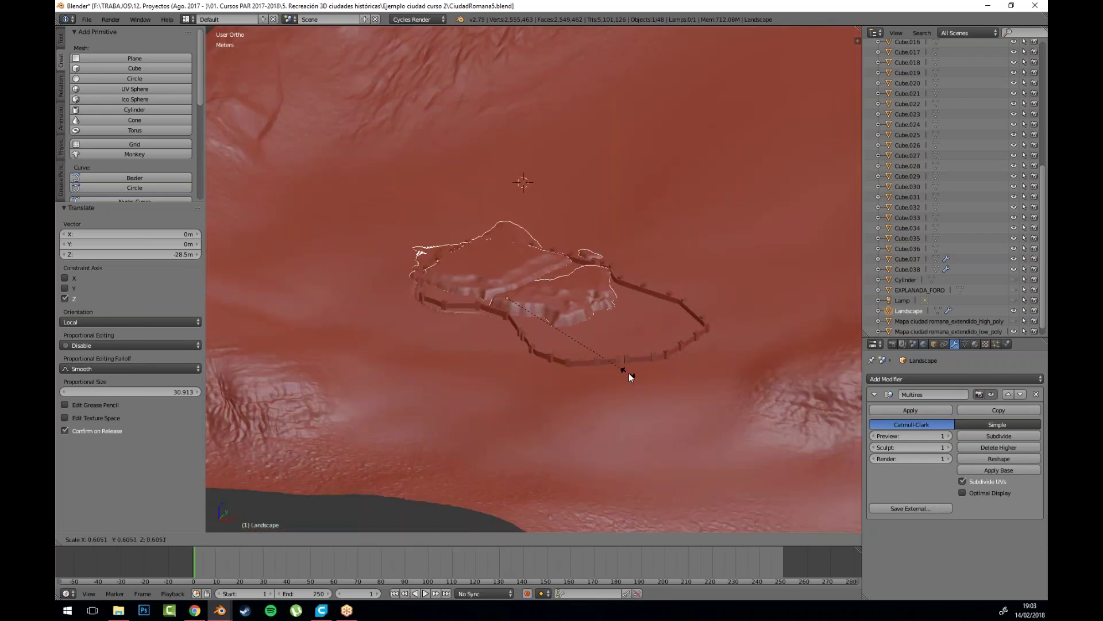
left_click(594, 333)
left_click_drag(508, 265, 505, 243)
left_click_drag(648, 344, 736, 391)
key("a")
scroll(520, 278, "up", 3)
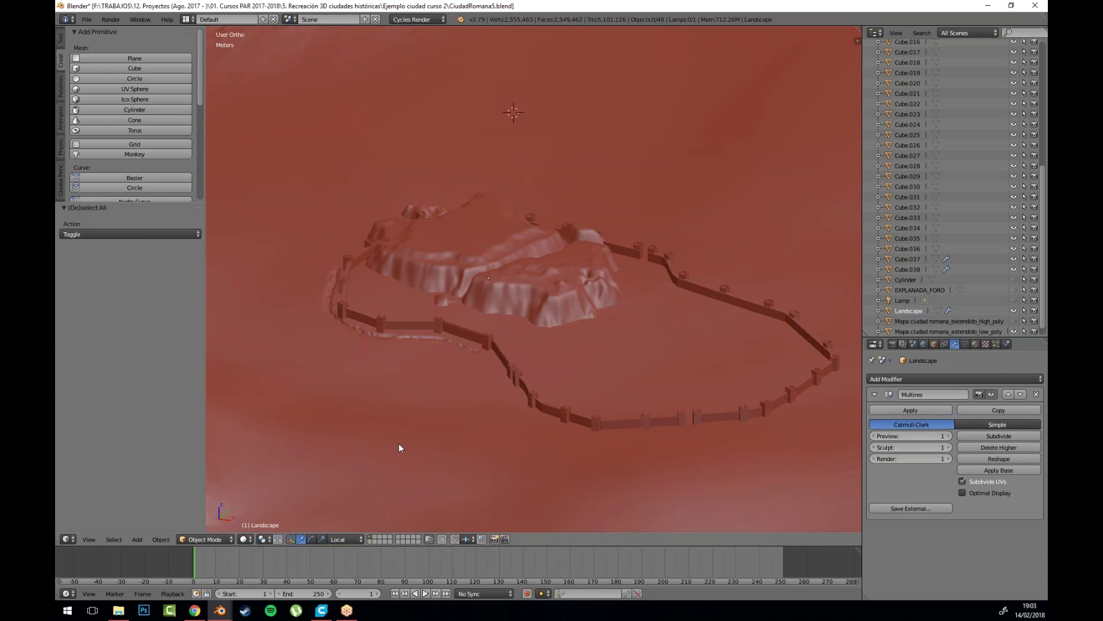
Step: Open the landscape mesh in Edit Mode and select a single vertex on the upper cliff edge beside the crevice
scroll(399, 443, "down", 3)
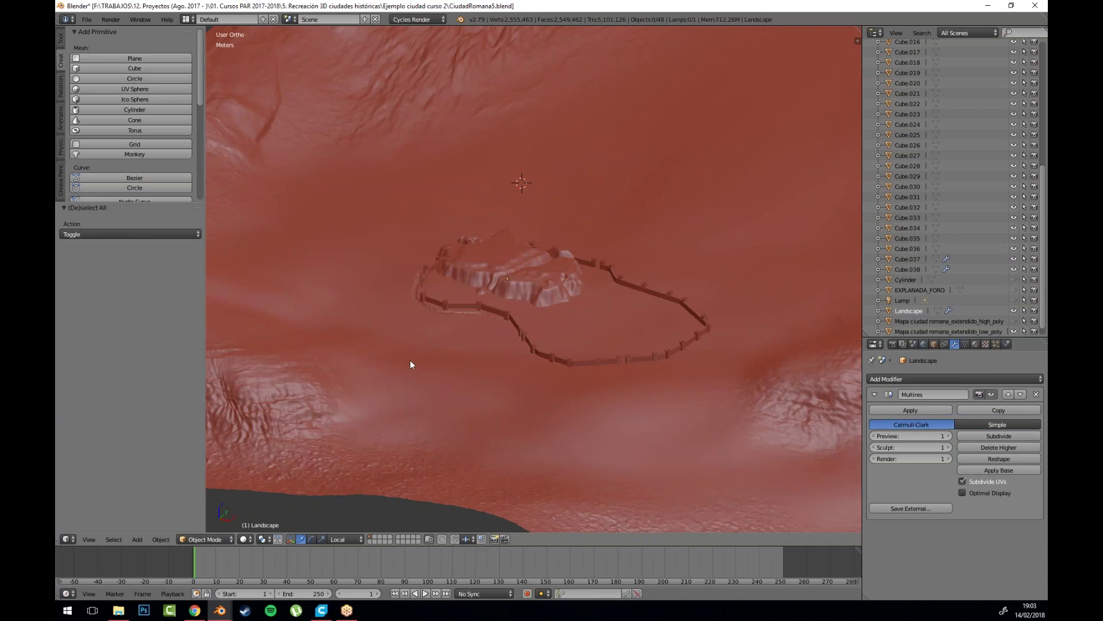
scroll(410, 364, "up", 6)
left_click_drag(456, 422, 440, 408)
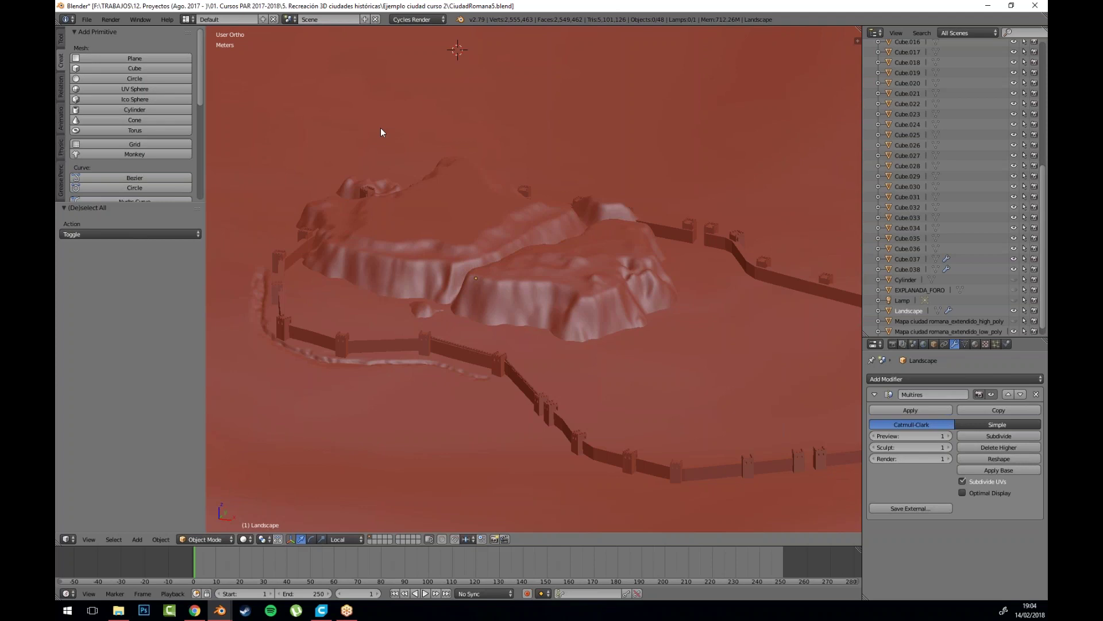
right_click(480, 276)
scroll(419, 273, "up", 3)
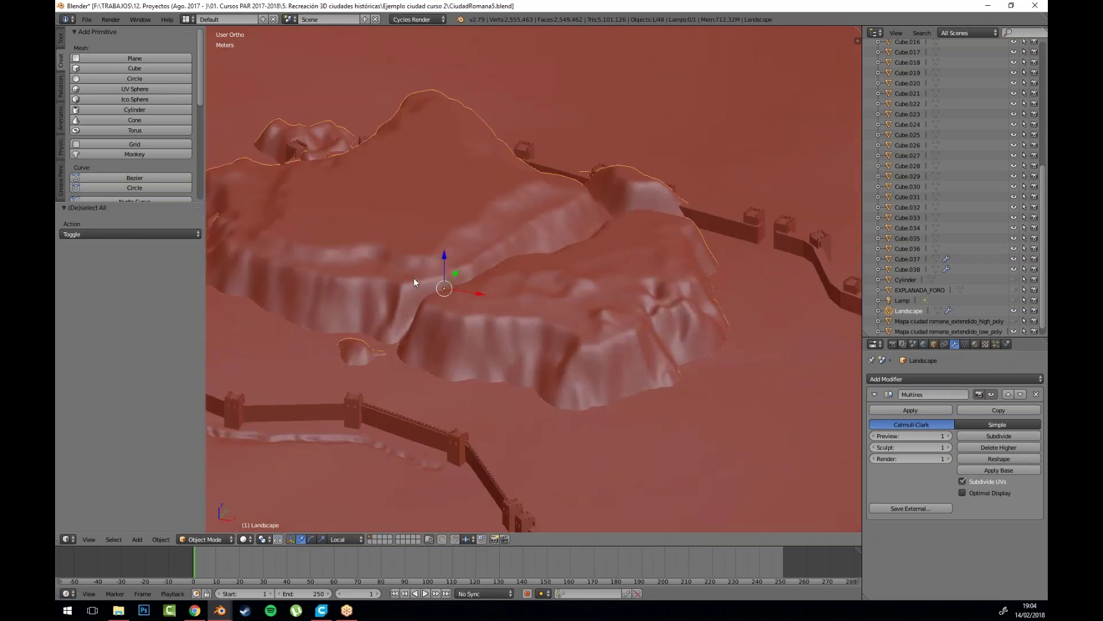
key("Tab")
left_click_drag(356, 287, 397, 309)
scroll(391, 315, "up", 6)
right_click(391, 311)
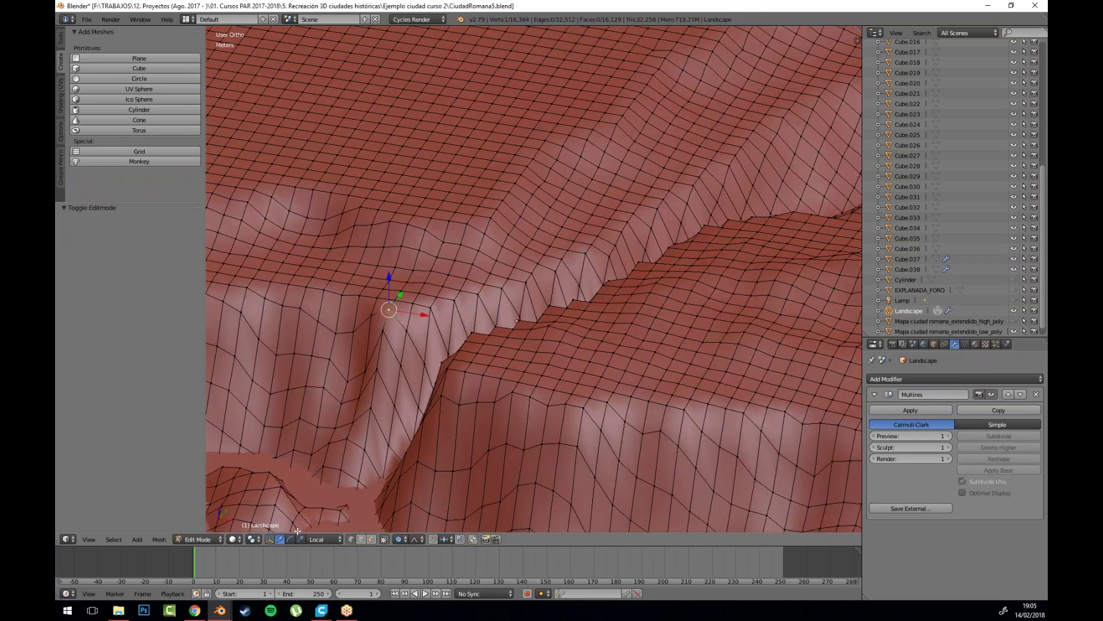
Step: Disable proportional editing and move the selected cliff-edge vertex on its own
left_click(401, 539)
left_click(411, 525)
left_click_drag(424, 336, 459, 321)
key("g")
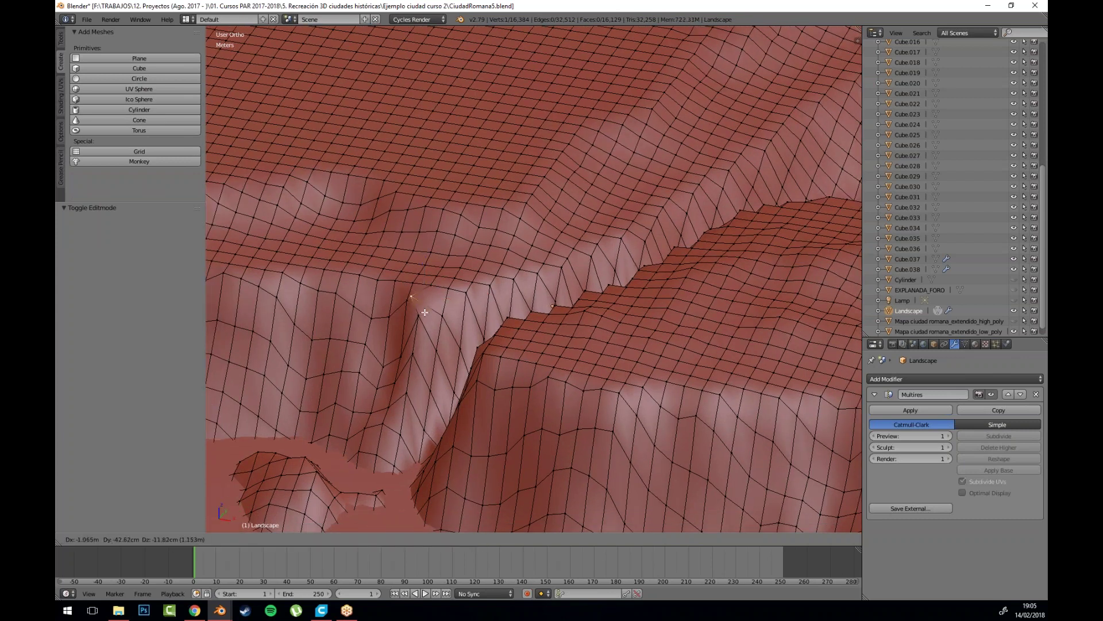
left_click(434, 294)
scroll(489, 287, "down", 5)
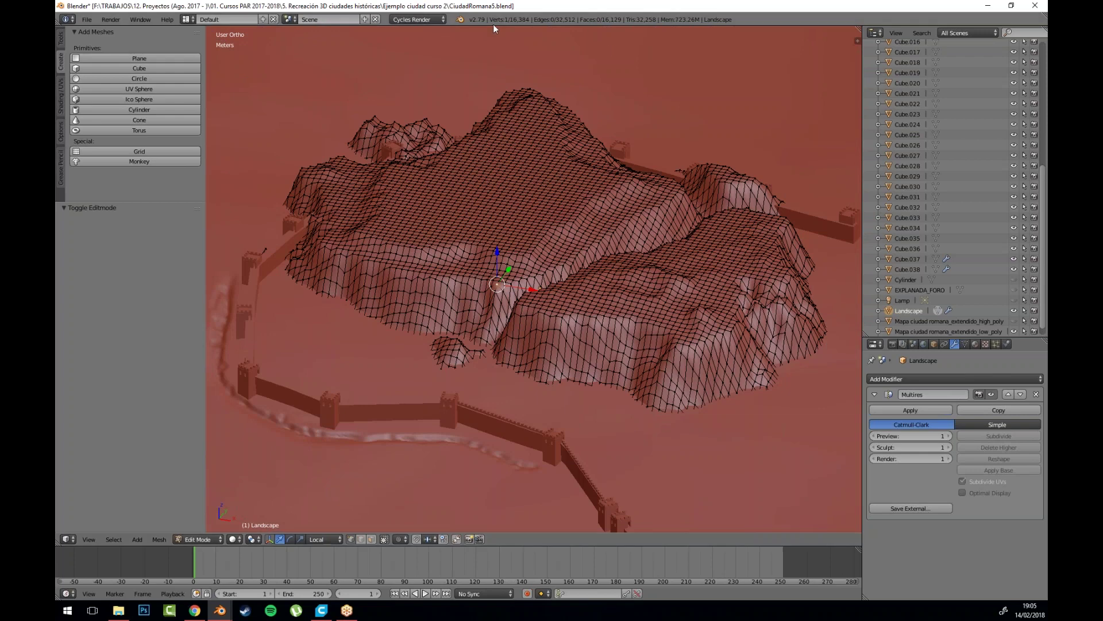
Step: Enable proportional editing and try lifting a front cliff vertex with a proportional size of about 80.18
left_click_drag(627, 278, 604, 288)
left_click_drag(456, 190, 404, 212)
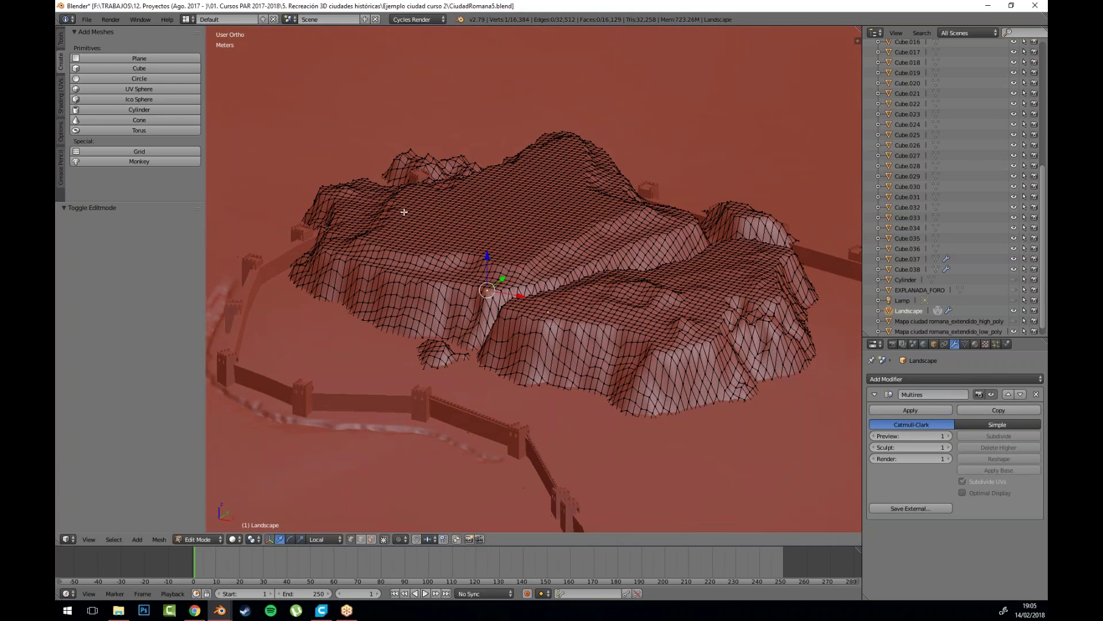
left_click(403, 540)
left_click(415, 519)
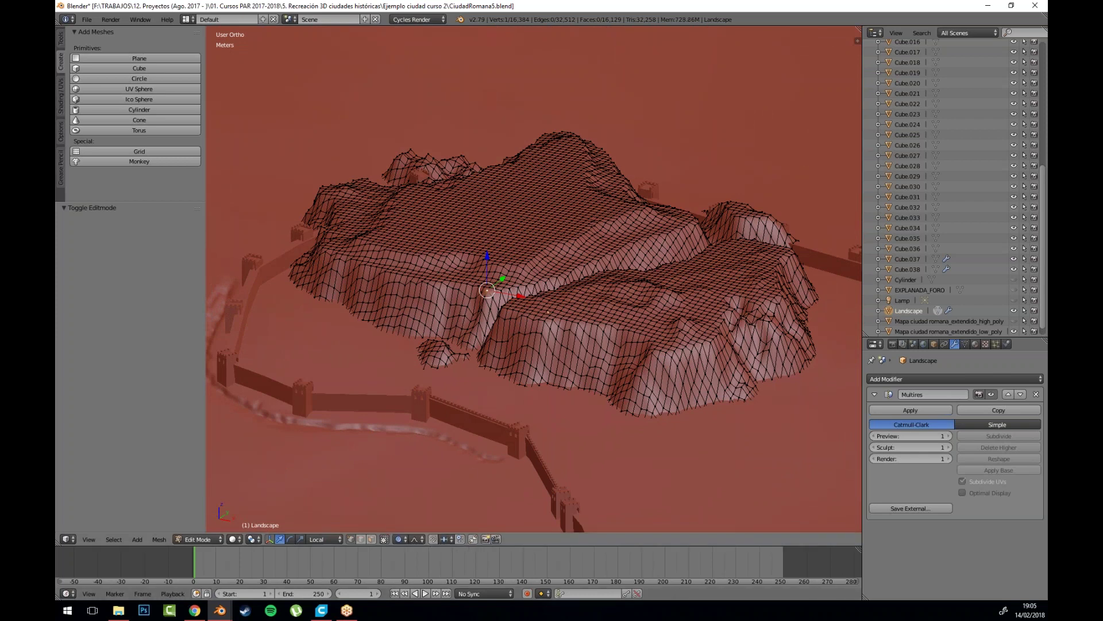
right_click(336, 334)
key("g")
scroll(383, 458, "down", 9)
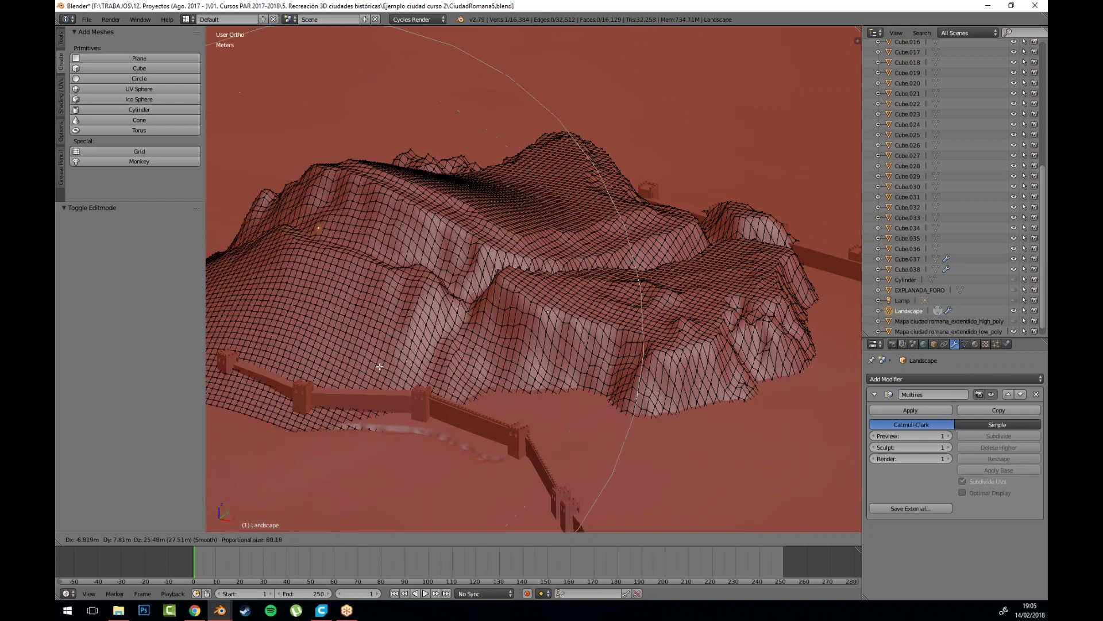
key("Escape")
Step: Try raising a vertex on the outcrop's plateau with smooth falloff, reducing the proportional size to about 15.86
right_click(431, 235)
key("g")
scroll(454, 229, "up", 20)
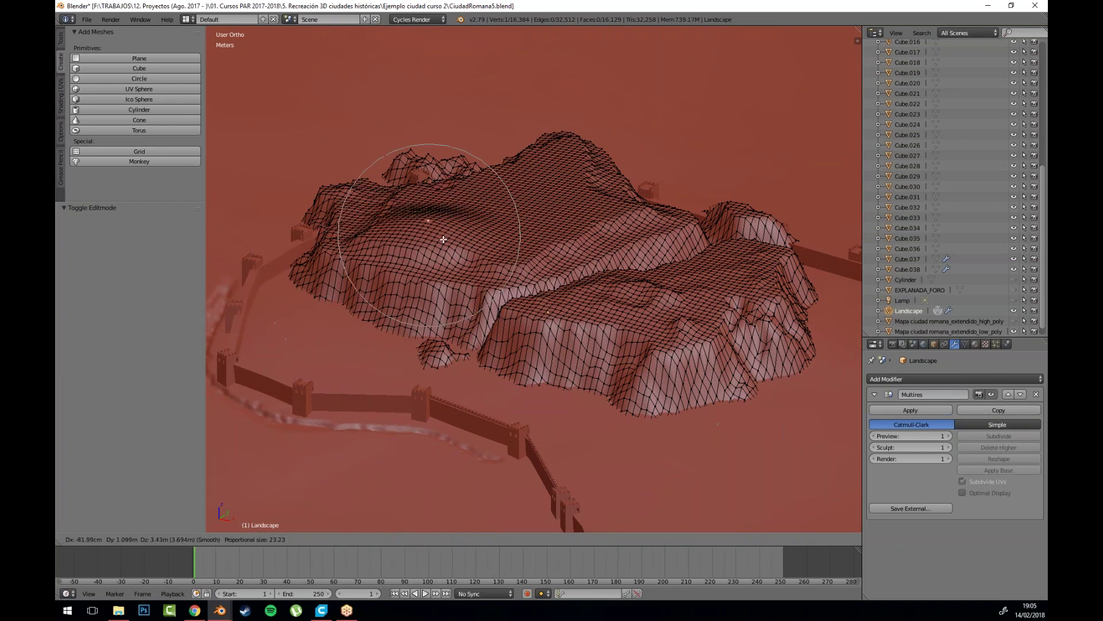
scroll(457, 242, "down", 7)
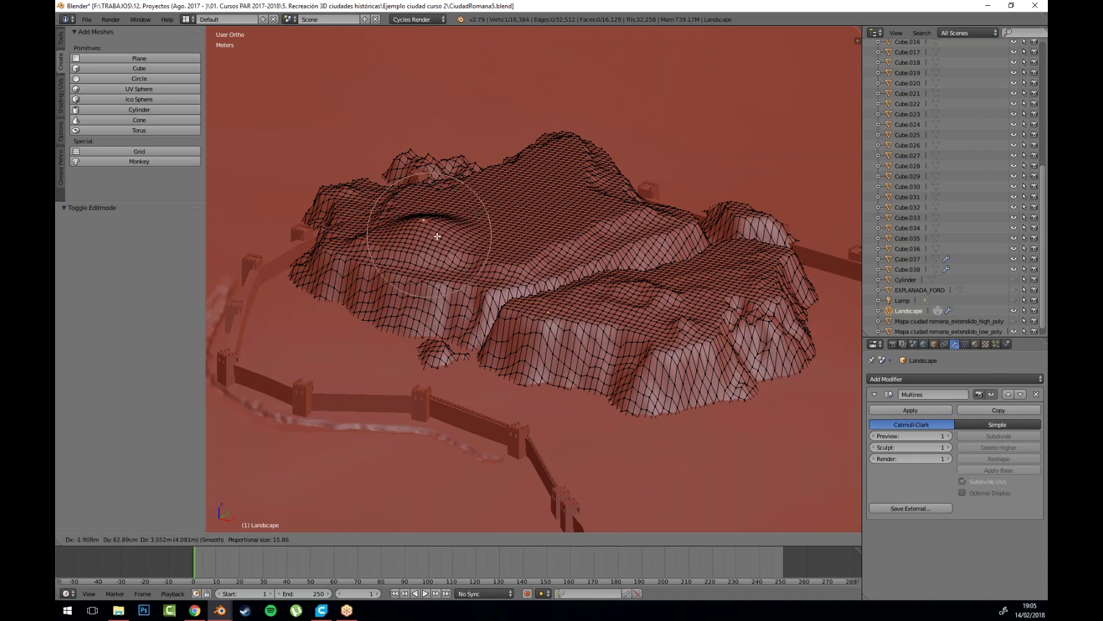
key("Escape")
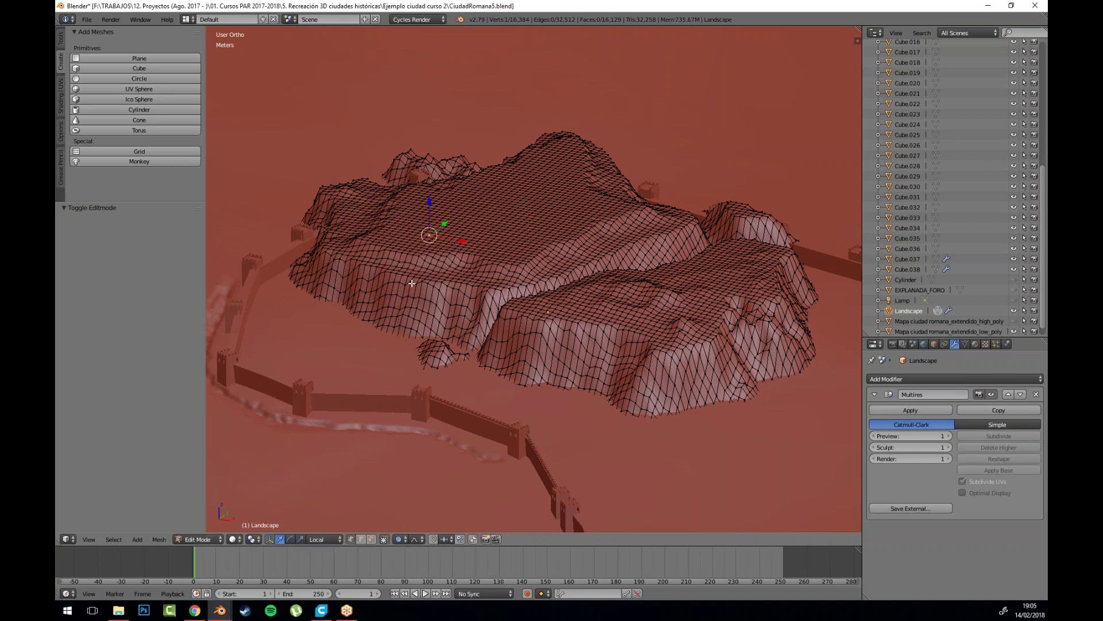
Step: Leave Edit Mode on the landscape outcrop, switch it to Sculpt Mode and return it to Object Mode
mouse_move(441, 282)
left_mouse_down()
mouse_move(468, 283)
mouse_move(454, 287)
left_mouse_up()
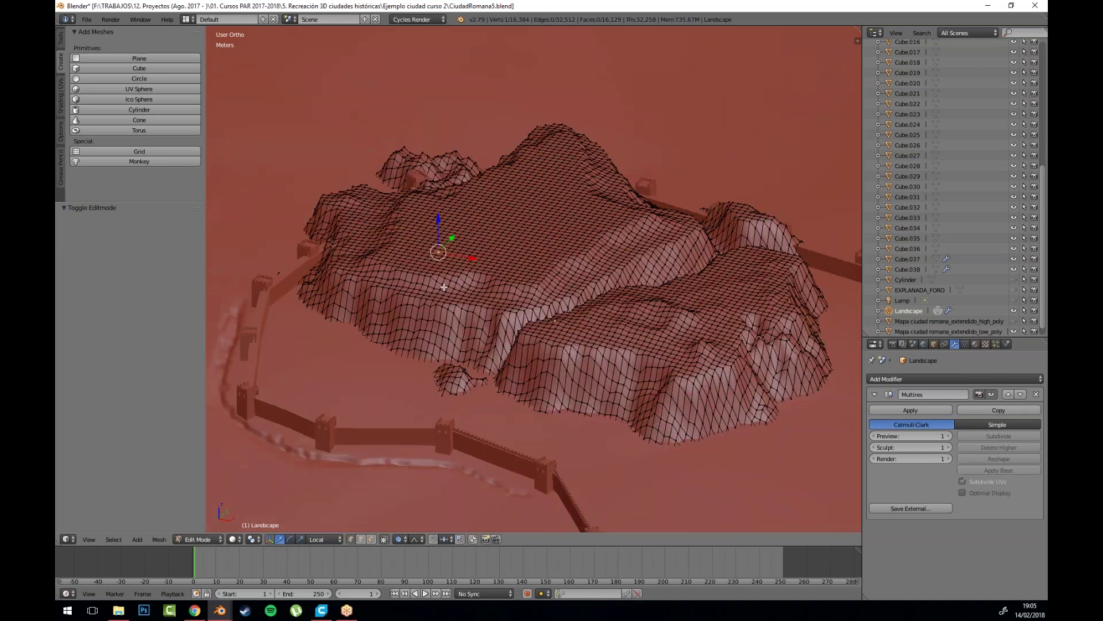
key("Tab")
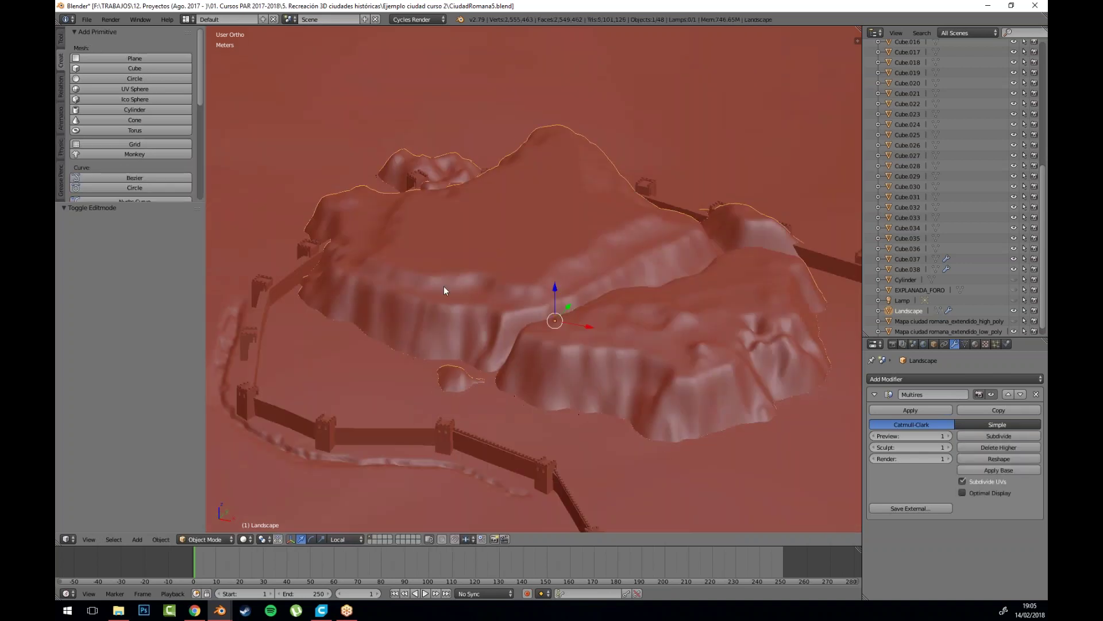
left_click(201, 540)
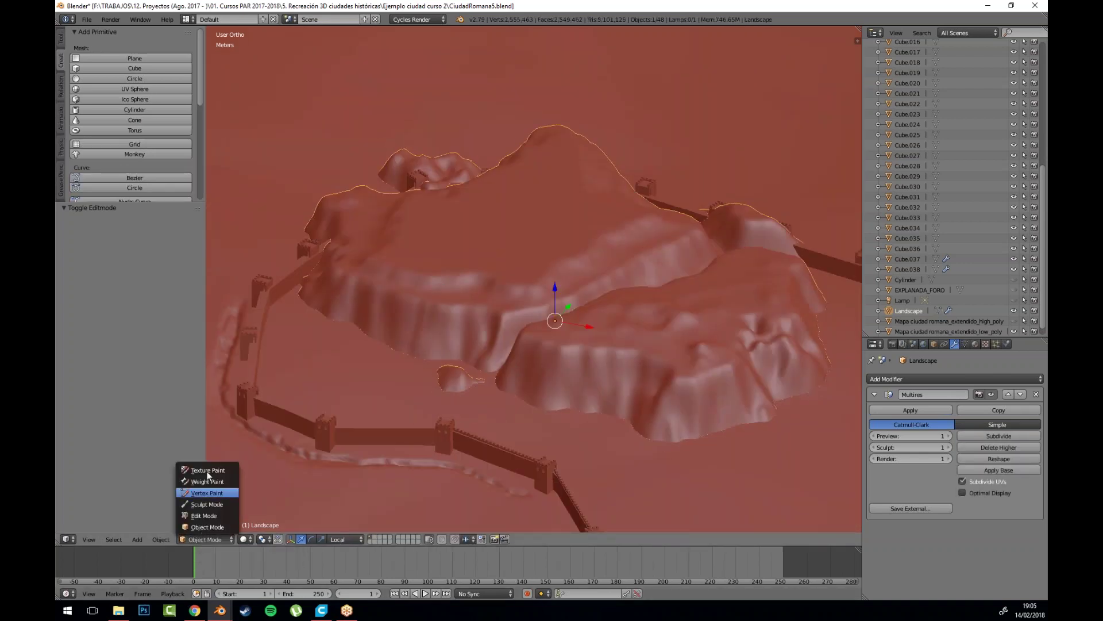
left_click(209, 504)
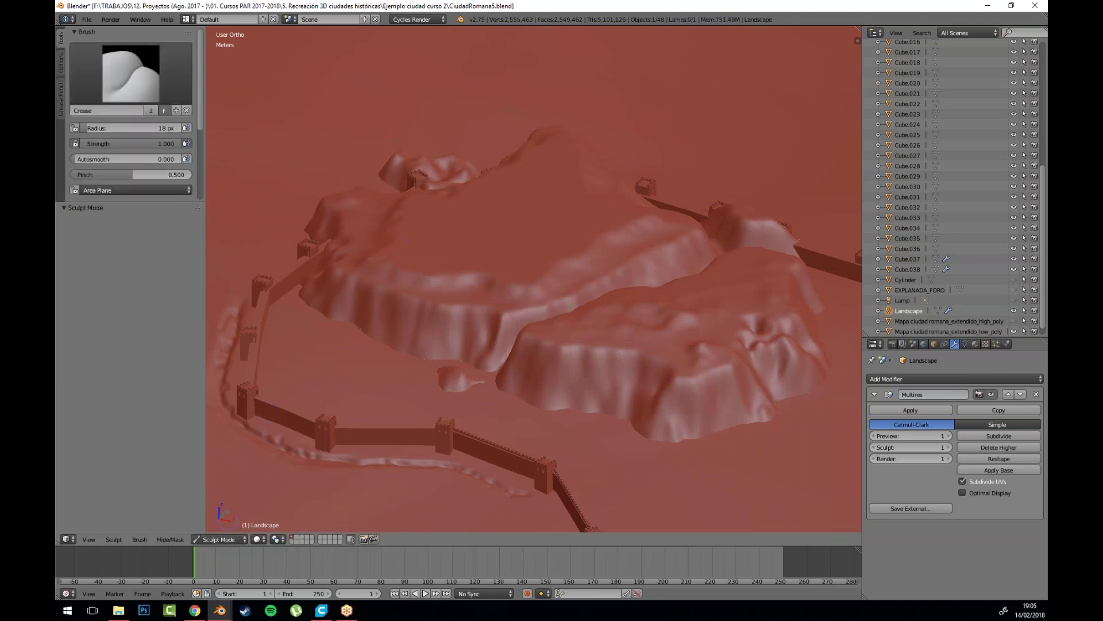
left_click(219, 539)
left_click(221, 524)
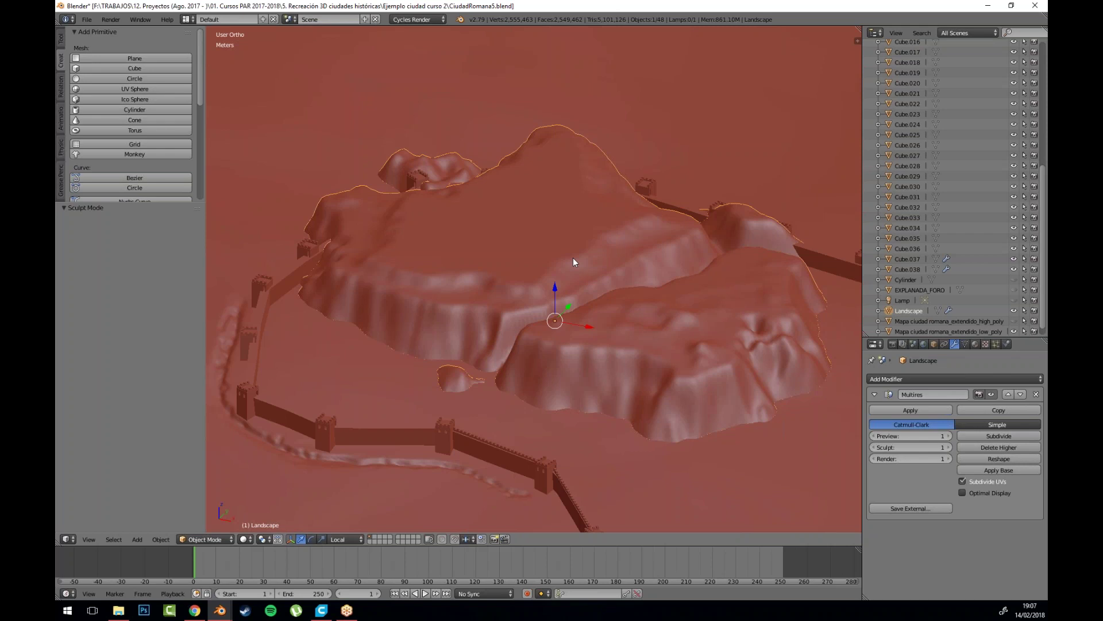
Step: Select the low-poly terrain map and compare it with the high-poly map by toggling their visibility, ending with only the low-poly map shown
scroll(623, 276, "down", 8)
right_click(391, 359)
left_click_drag(674, 359, 695, 357)
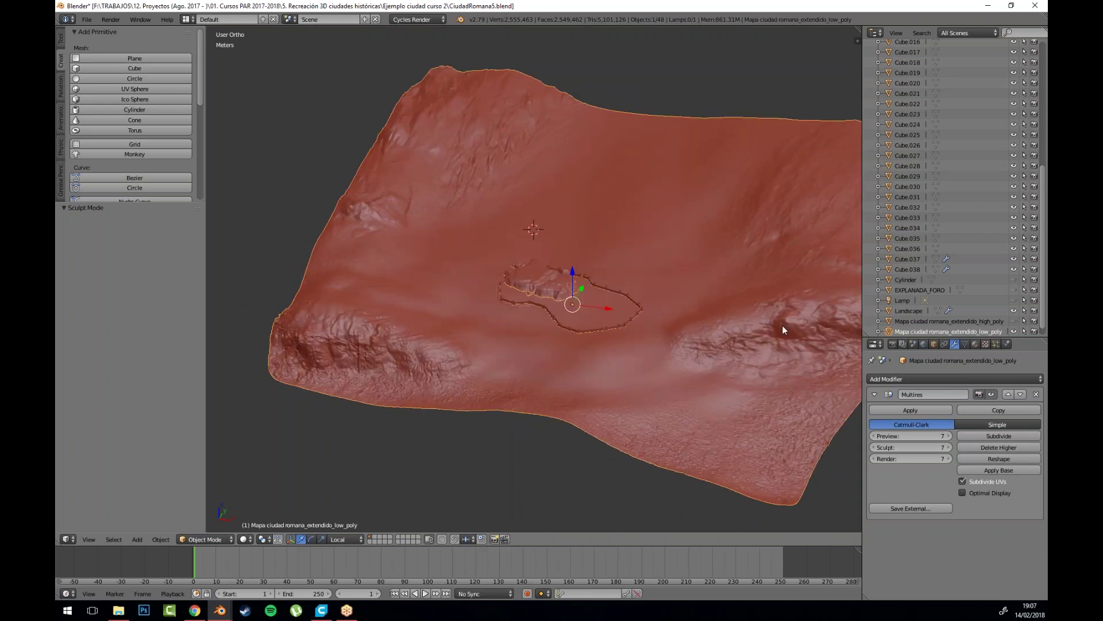
left_click(1014, 321)
left_click(1014, 331)
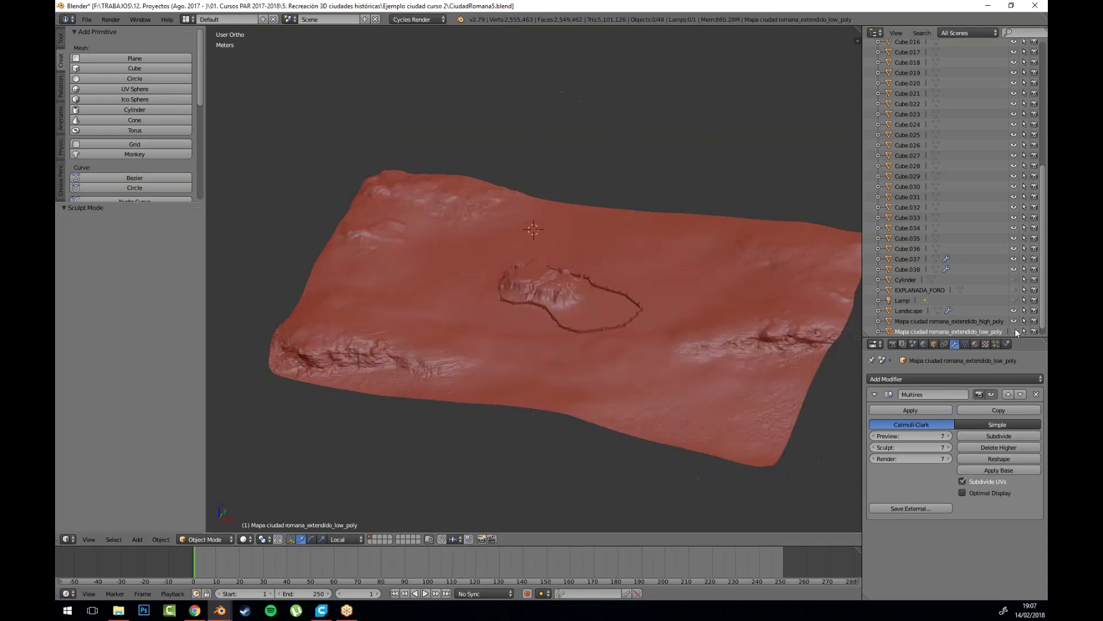
left_click(1014, 331)
left_click(1014, 320)
Step: Duplicate the low-poly terrain map in place, hide the copy and select the original
left_click_drag(508, 427, 533, 369)
right_click(563, 312)
left_click_drag(729, 308, 644, 319)
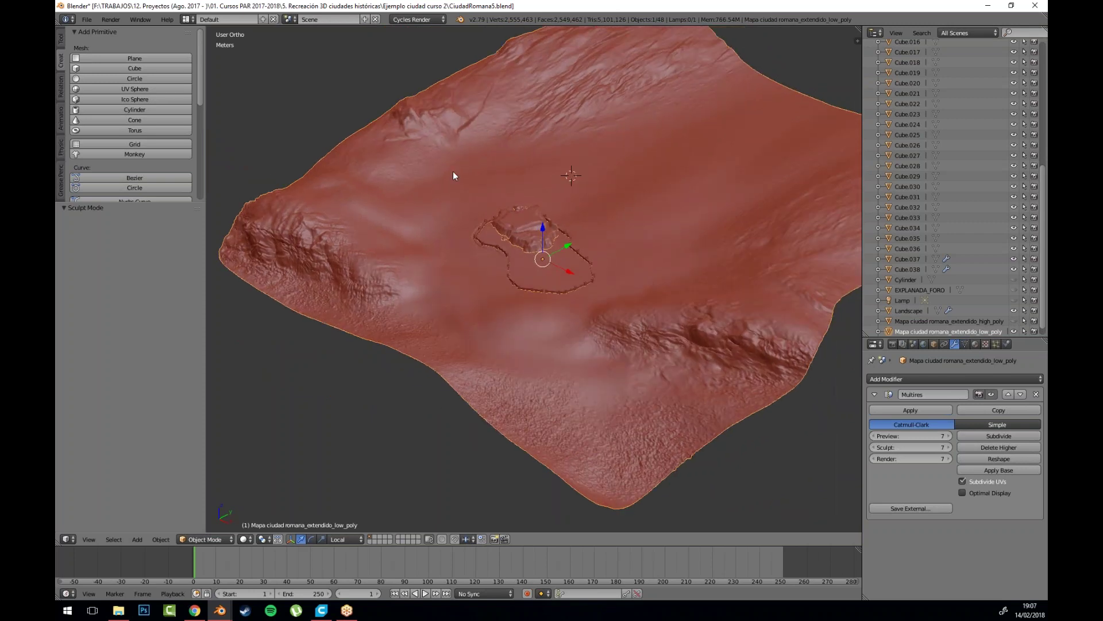
left_click_drag(488, 309, 507, 312)
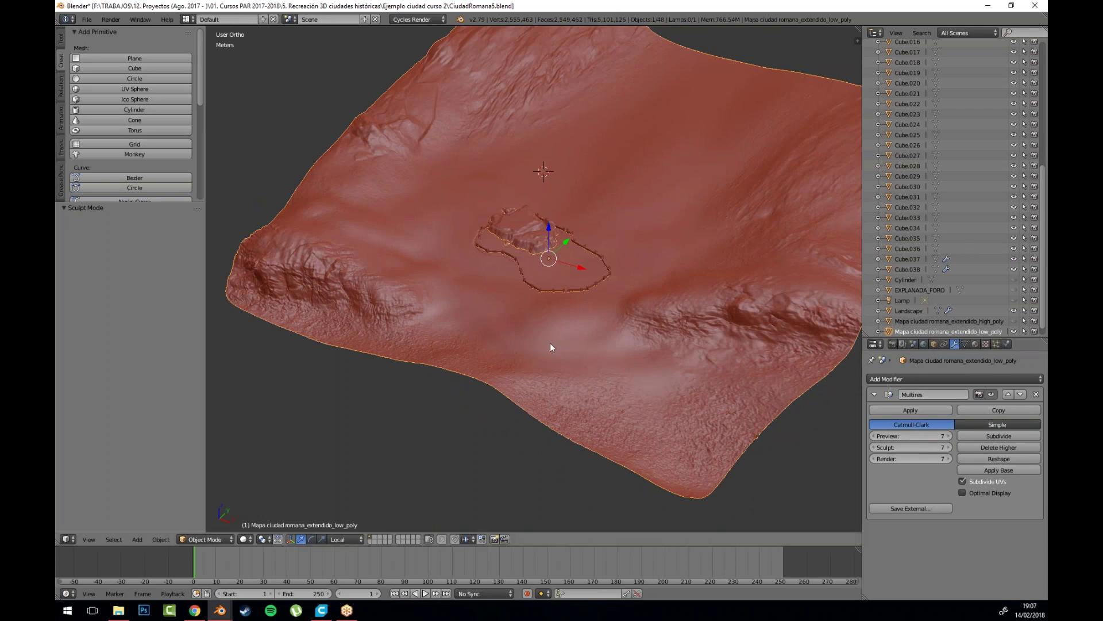
key("shift+d")
key("Escape")
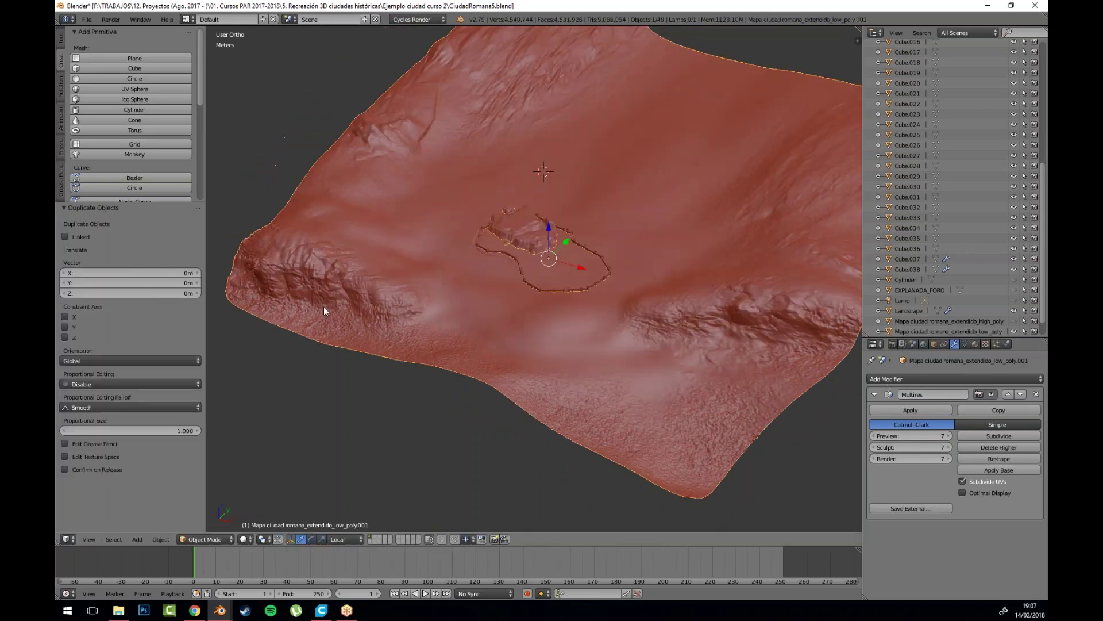
left_click(1014, 321)
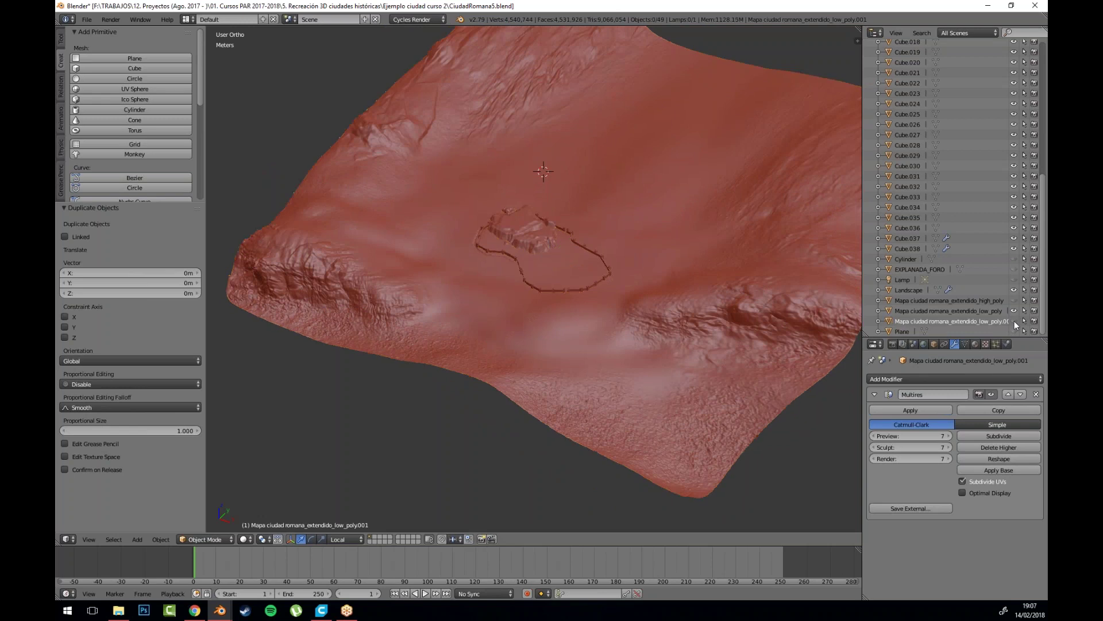
left_click(963, 311)
Step: Try removing the Multires modifier from the original low-poly terrain map, and undo the removal
left_click_drag(405, 370, 427, 362)
left_click(1036, 395)
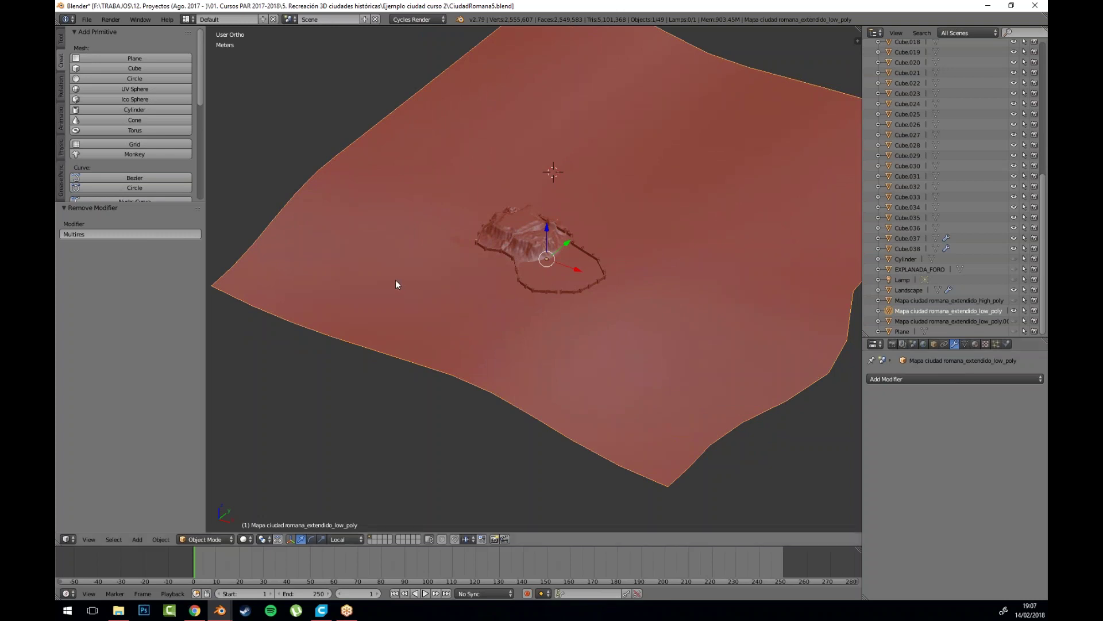
key("ctrl+z")
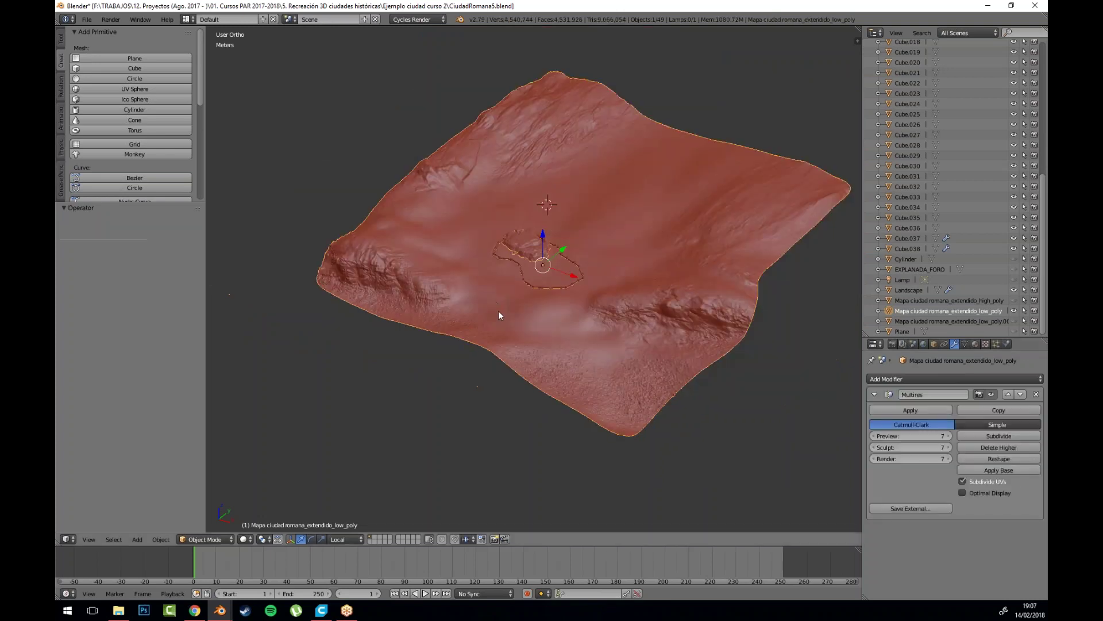
Step: Set the low-poly terrain's Multires Preview, Sculpt and Render levels to 3
left_click(874, 435)
left_click(874, 435)
left_click(874, 435)
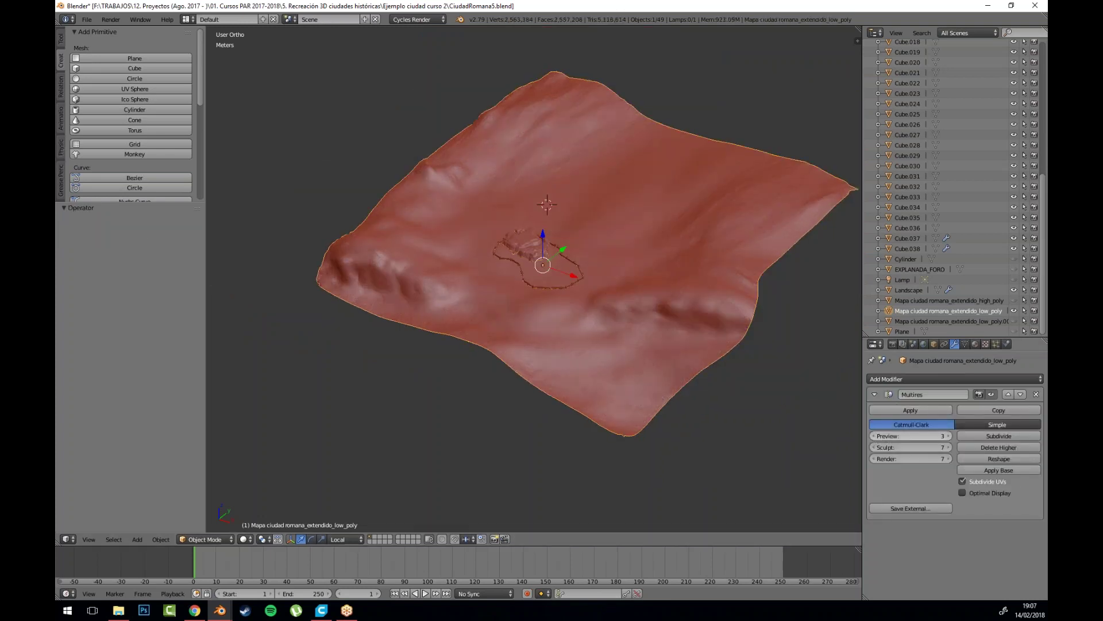
left_click(874, 447)
left_click(874, 447)
left_click(874, 447)
left_click(873, 447)
left_click(874, 459)
left_click(874, 459)
left_click(874, 458)
left_click(874, 458)
Step: Apply the Multires modifier to the low-poly terrain map and inspect its mesh around the city in Edit Mode
key("Tab")
key("Tab")
left_click(920, 411)
key("Tab")
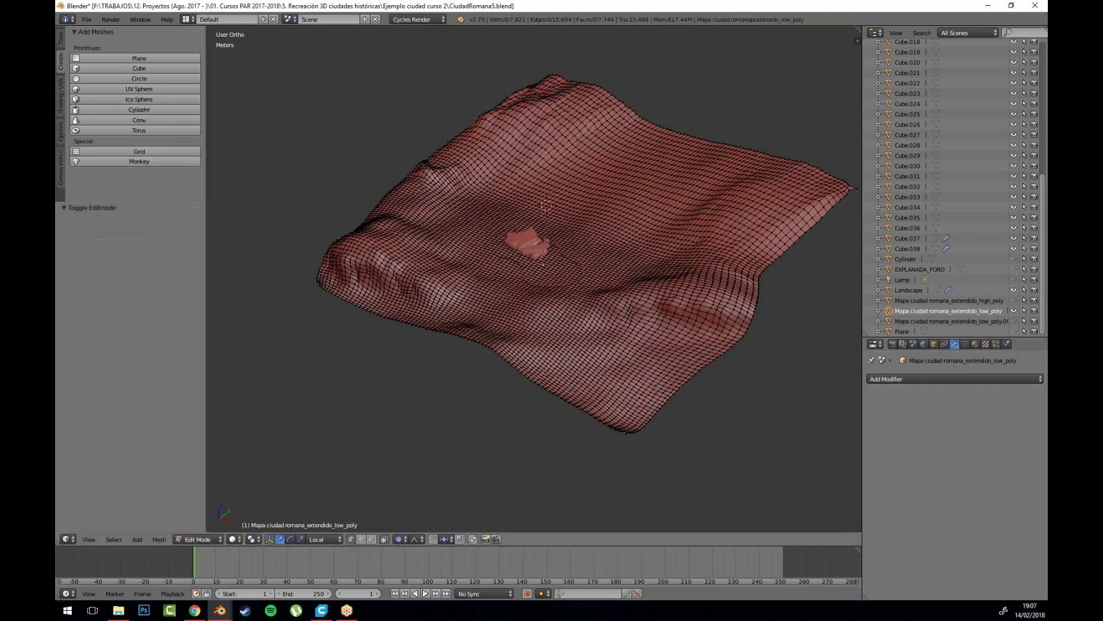
scroll(410, 307, "up", 7)
left_click_drag(421, 305, 337, 335)
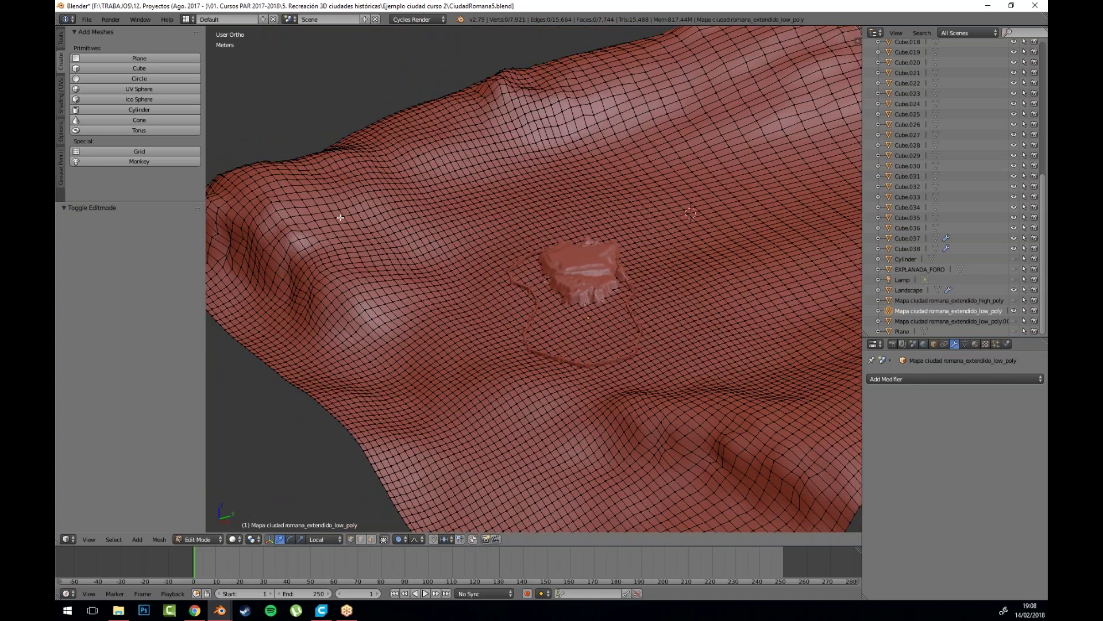
left_click_drag(517, 231, 536, 343)
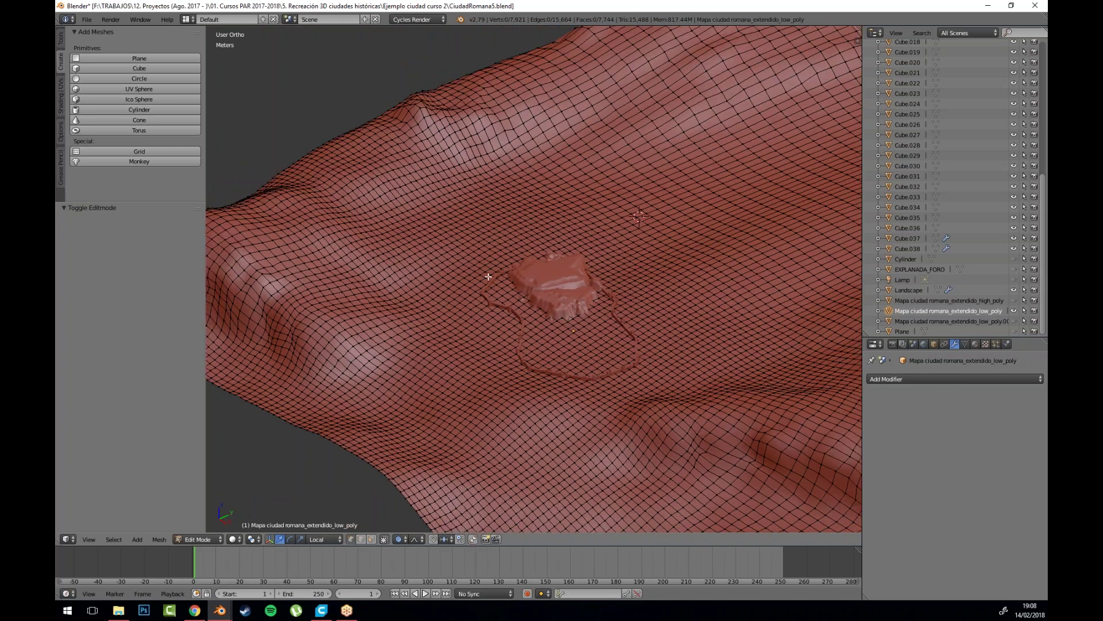
key("Tab")
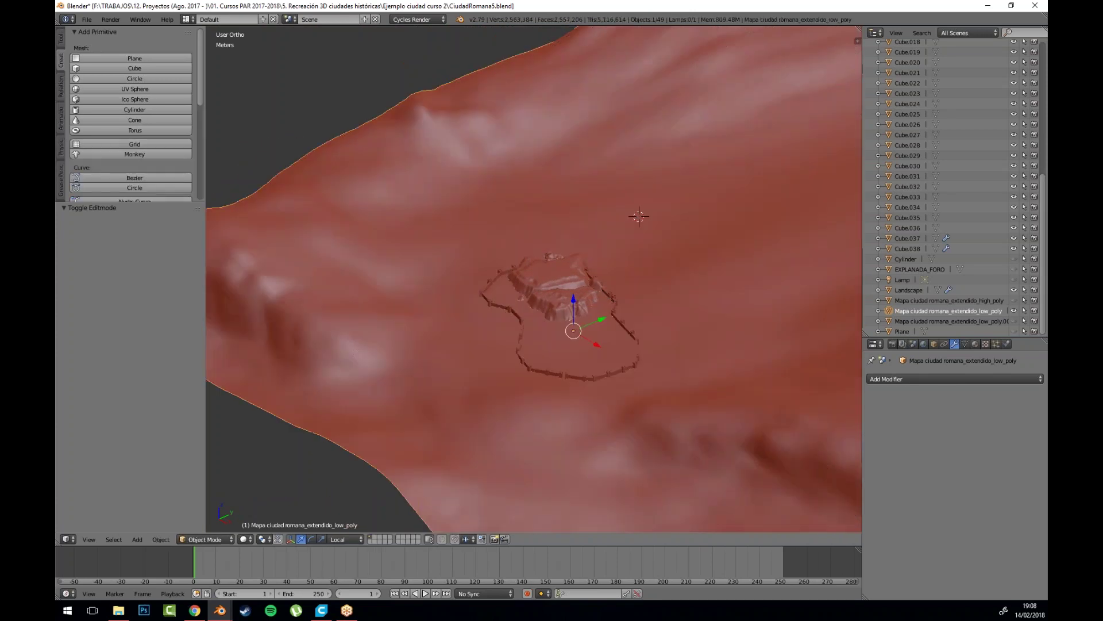
Step: Compare the simplified terrain with its detailed duplicate by toggling visibility, and leave the simplified one selected with the duplicate hidden
left_click(1014, 311)
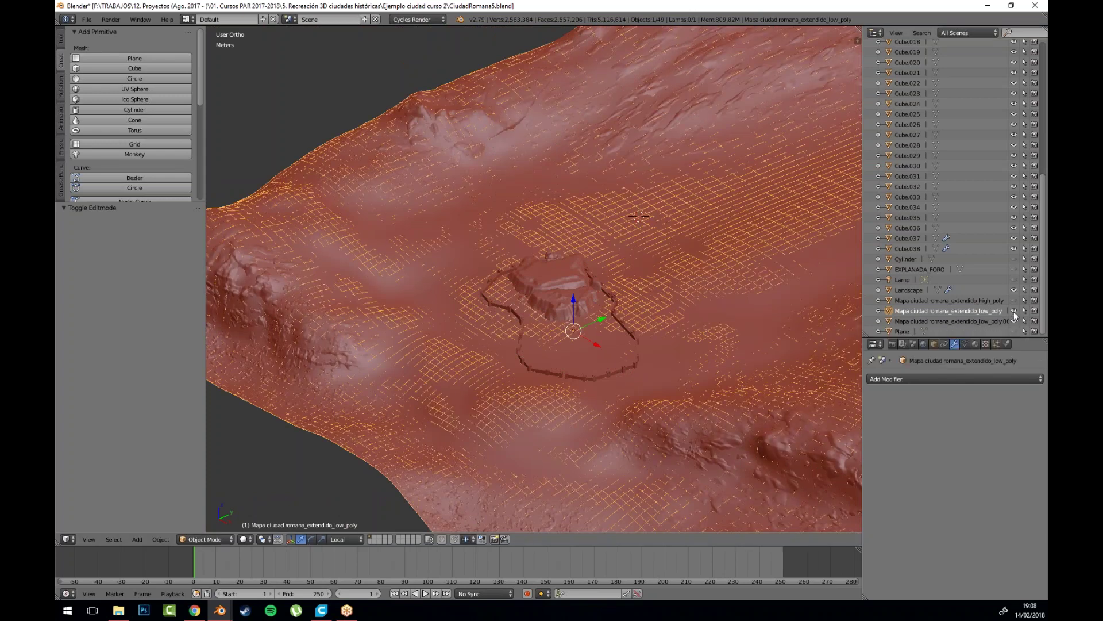
right_click(305, 308)
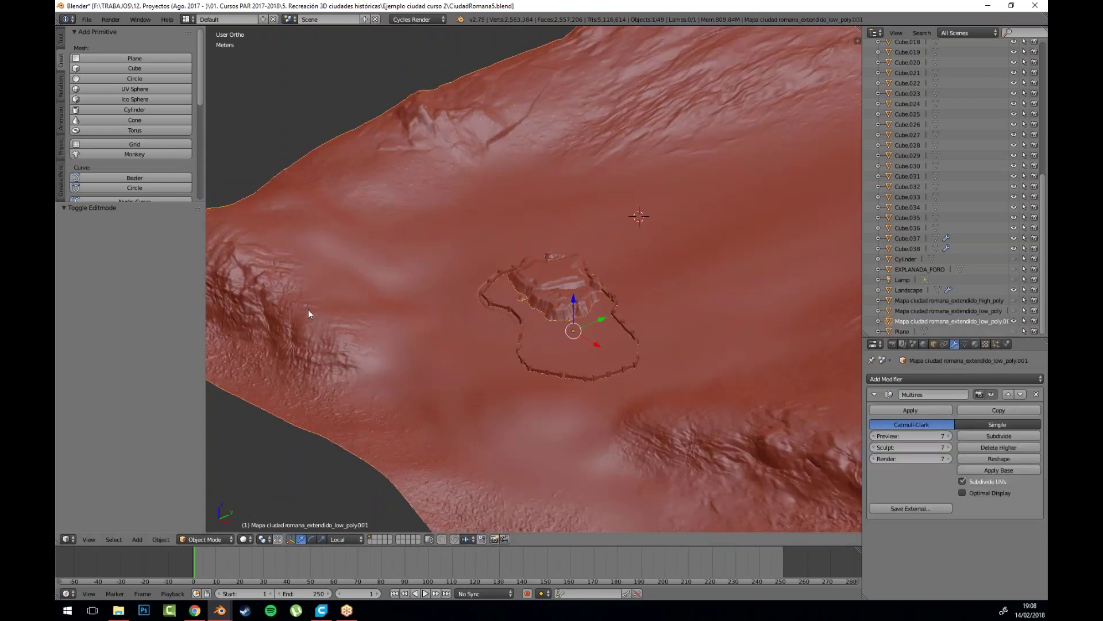
left_click(1016, 331)
left_click(1016, 331)
left_click(1014, 311)
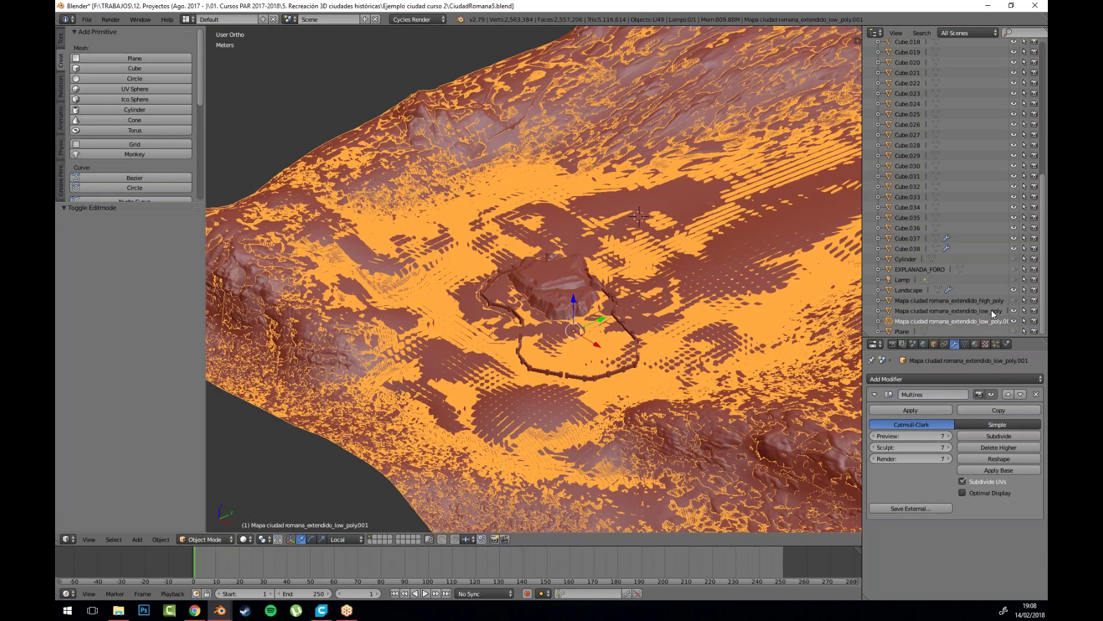
left_click(992, 313)
left_click(990, 317)
left_click(989, 312)
left_click(1015, 321)
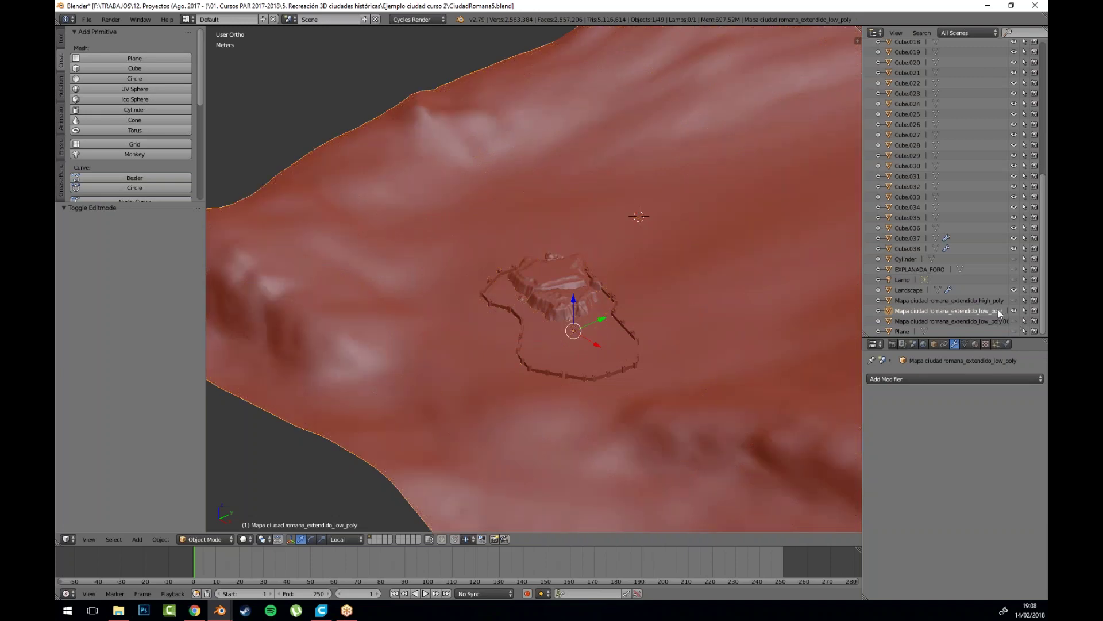
Step: Examine the simplified terrain's mesh in Edit Mode and compare its surface with the high-poly terrain map
key("Tab")
mouse_move(469, 319)
left_mouse_down()
mouse_move(527, 324)
mouse_move(479, 321)
left_mouse_up()
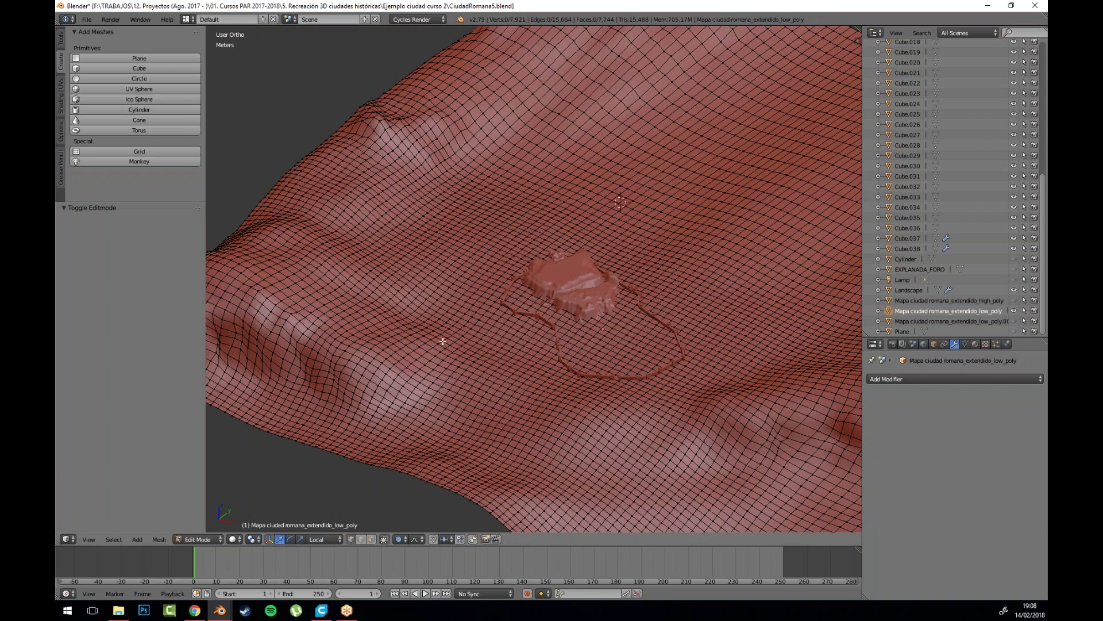
key("Tab")
left_click(1013, 300)
left_click(1013, 310)
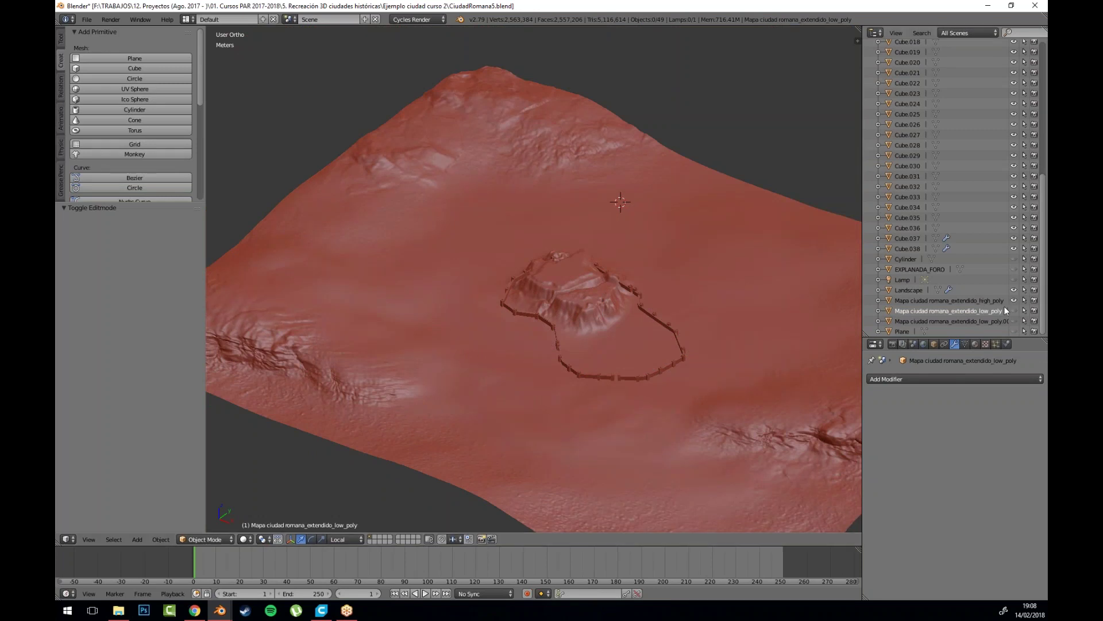
left_click(1014, 310)
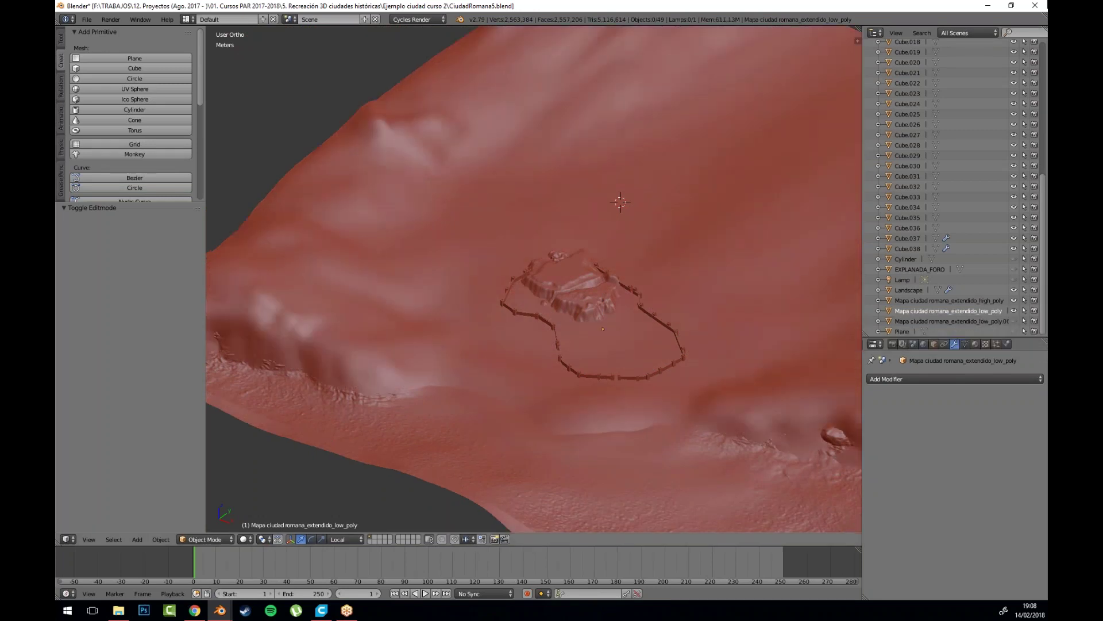
Step: Close the current Blender file and open CiudadRomana20 from the Ejemplo ciudad curso 2 project folder
key("alt+F4")
left_click(557, 342)
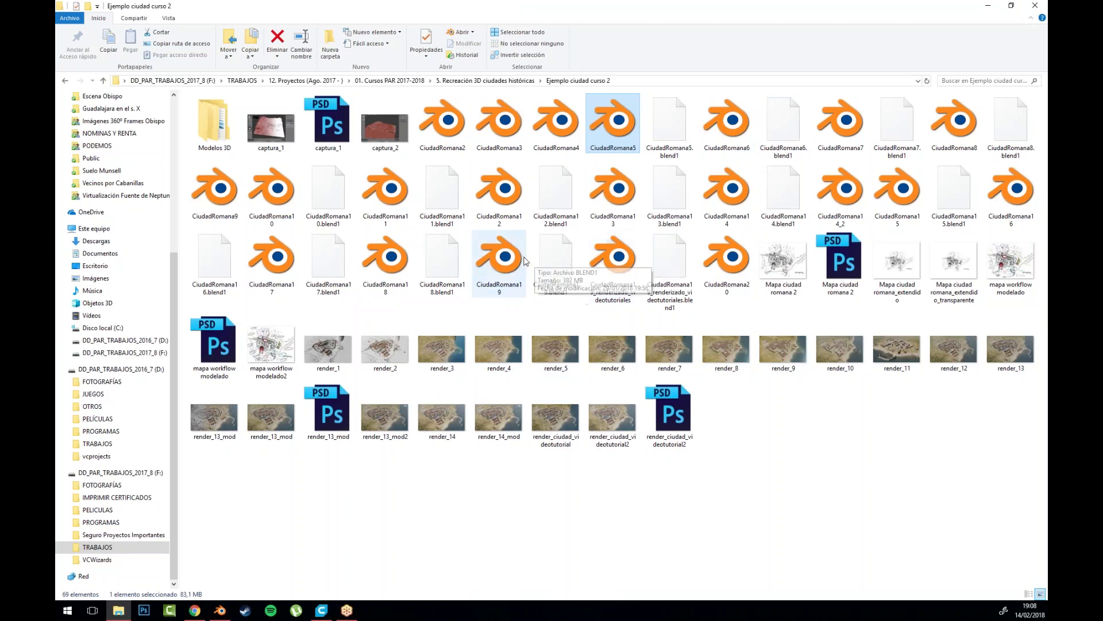
left_click(593, 257)
left_click(804, 495)
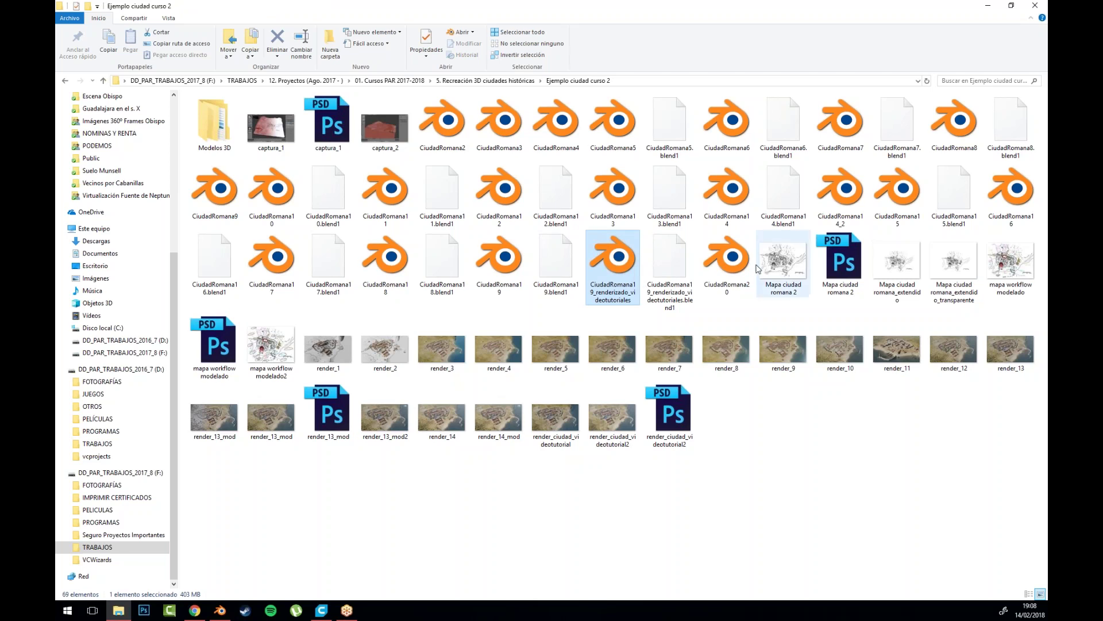
left_click(727, 258)
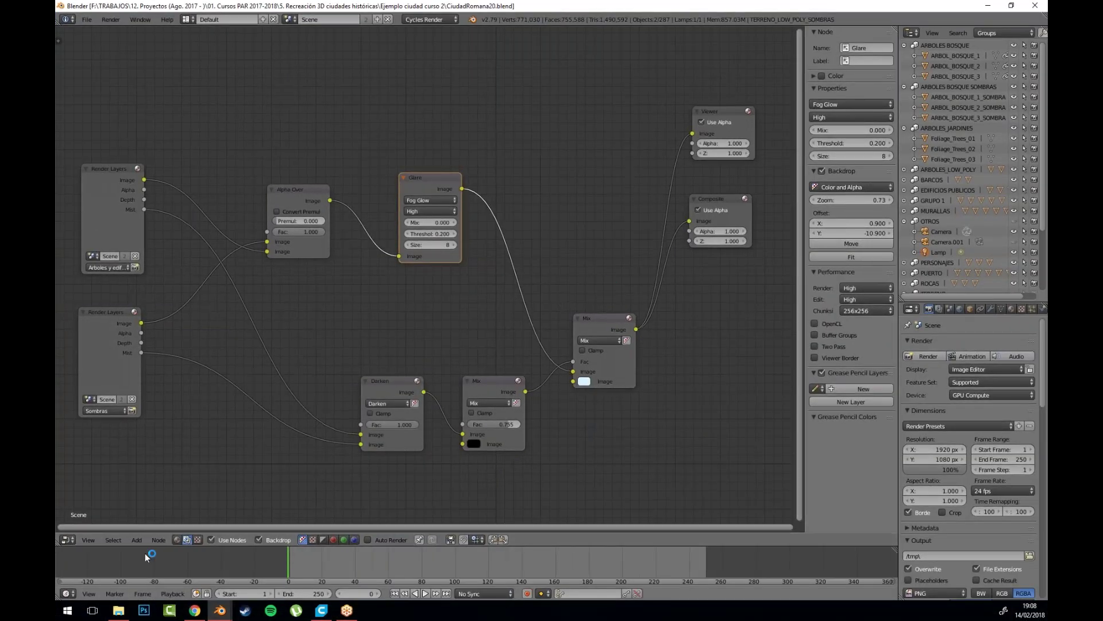
Step: Switch the node editor to the 3D View and widen the outliner, bringing the TERRENO group into view
left_click(68, 540)
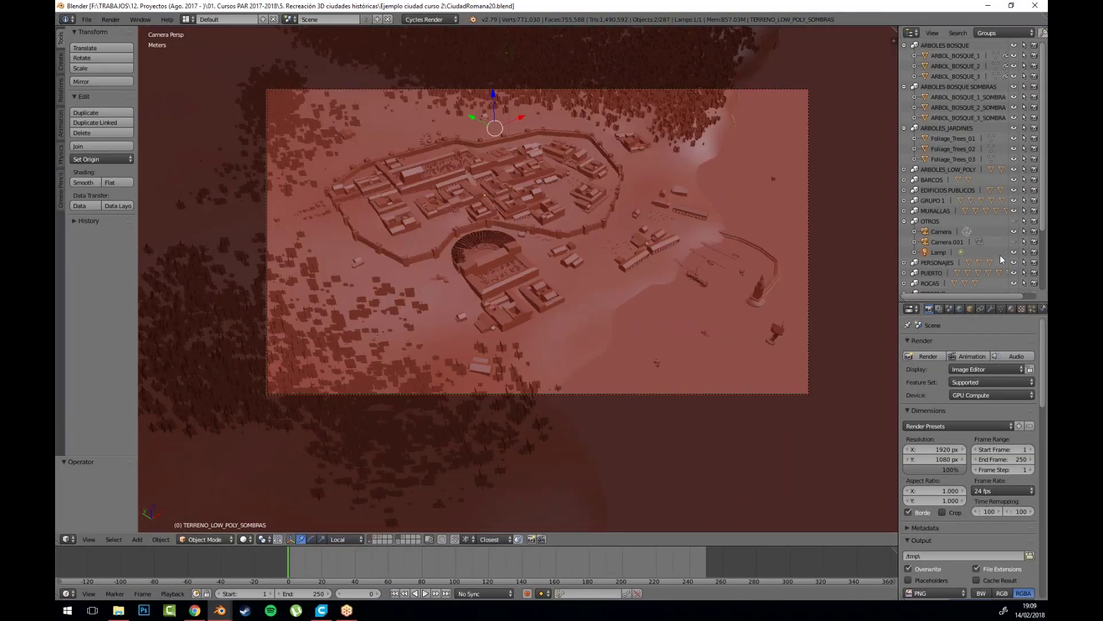
scroll(977, 241, "down", 5)
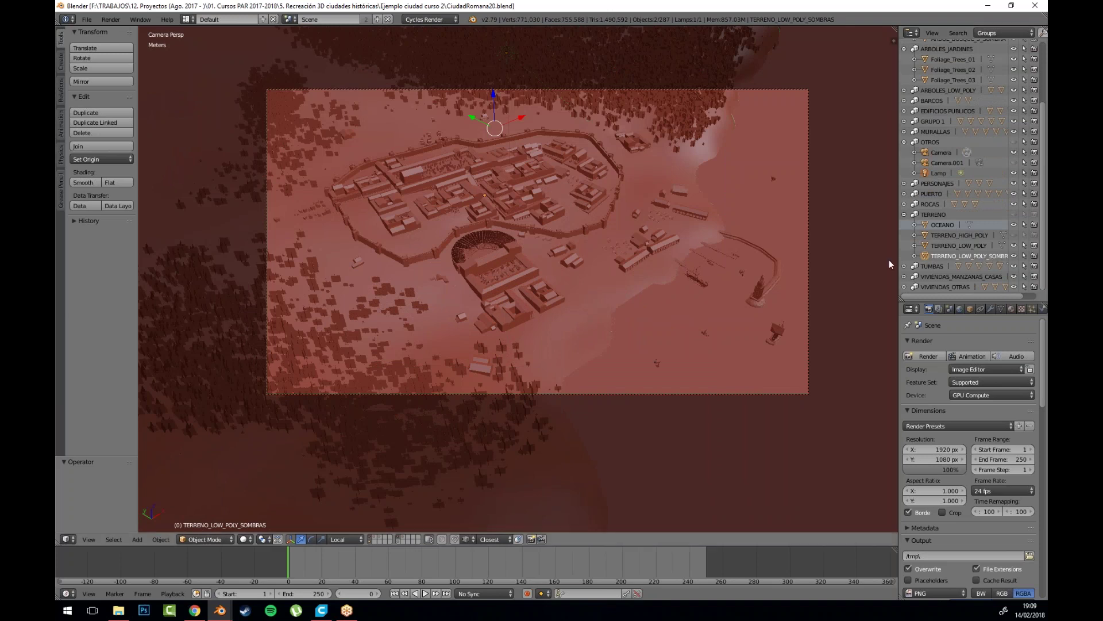
left_click_drag(898, 243, 800, 244)
Step: Select TERRENO_LOW_POLY and toggle off the visibility of TERRENO_LOW_POLY_SOMBRAS in the TERRENO group
left_click(1014, 247)
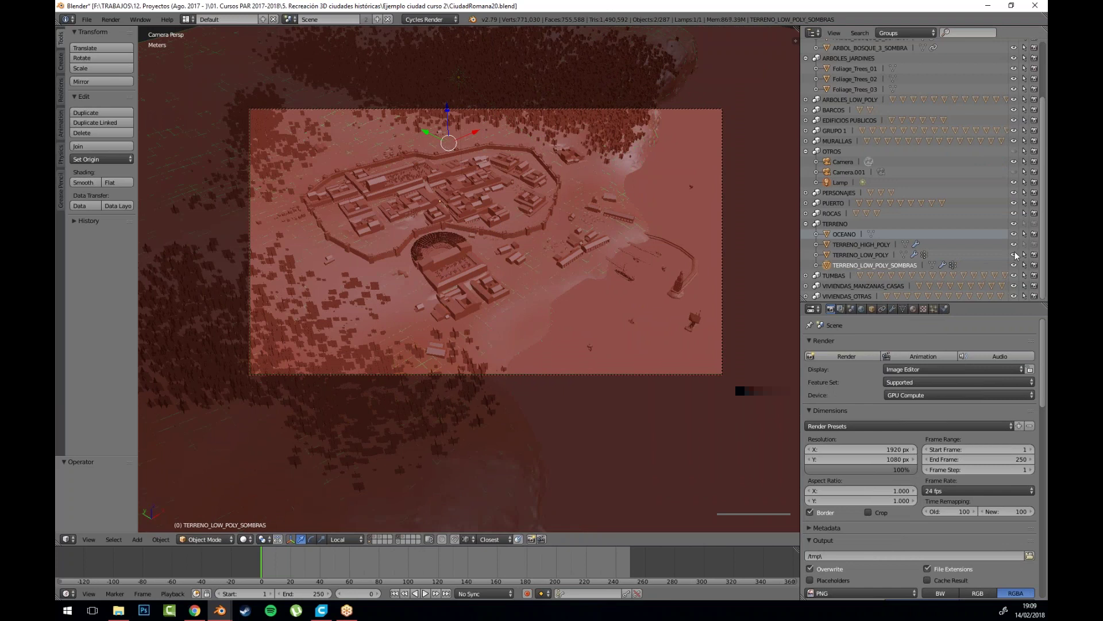
left_click(876, 254)
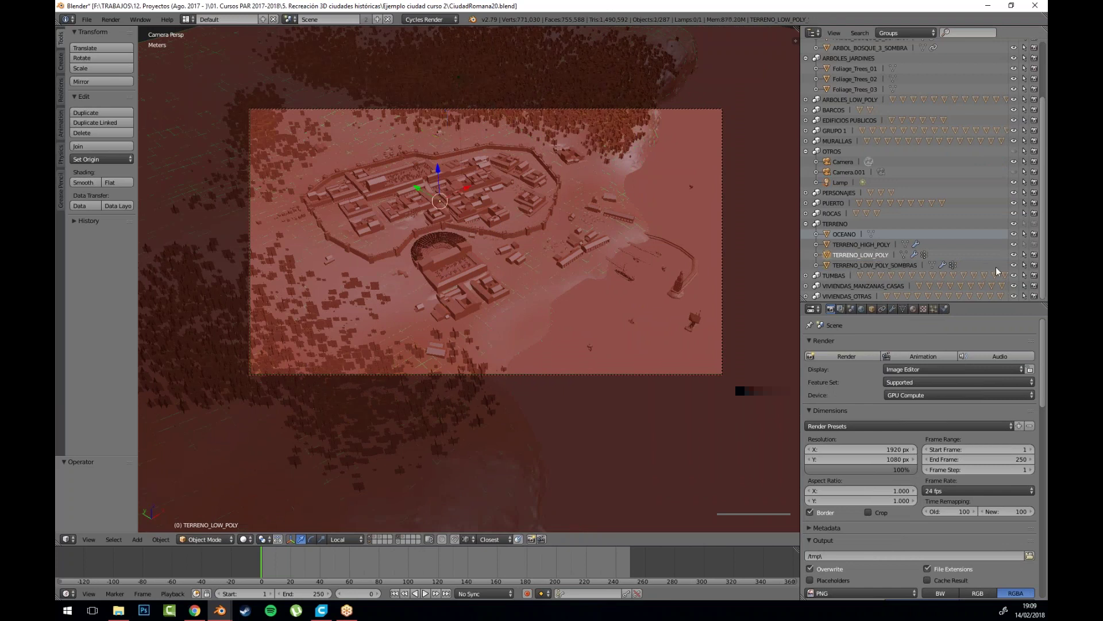
left_click(1015, 265)
Step: Select TERRENO_HIGH_POLY in the TERRENO group and isolate the selected terrain in local view to examine it
left_click(876, 247)
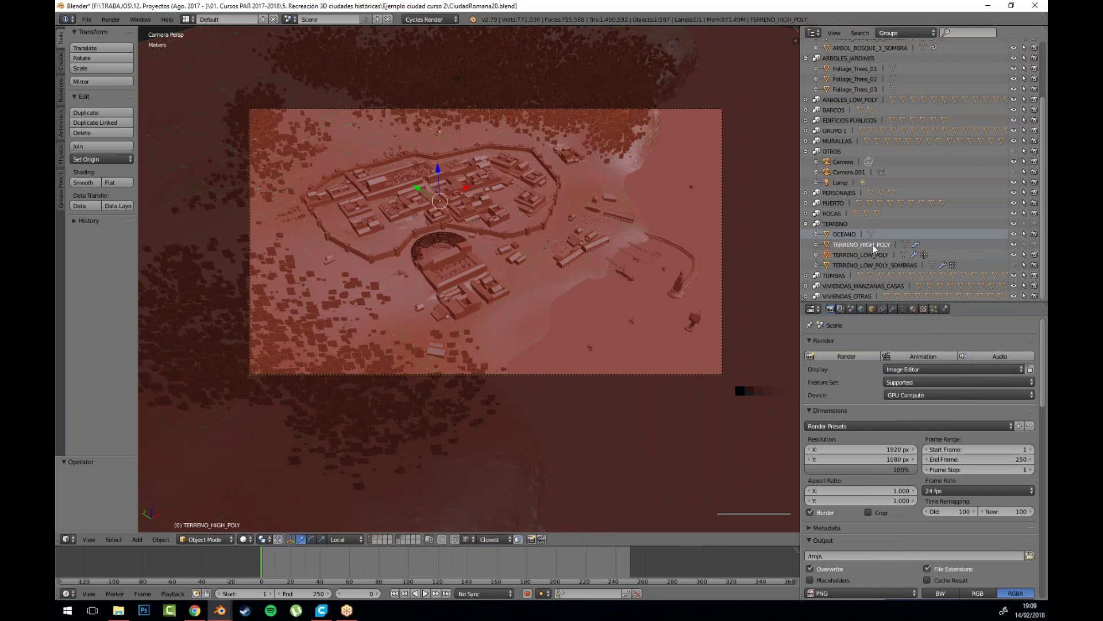
left_click(89, 539)
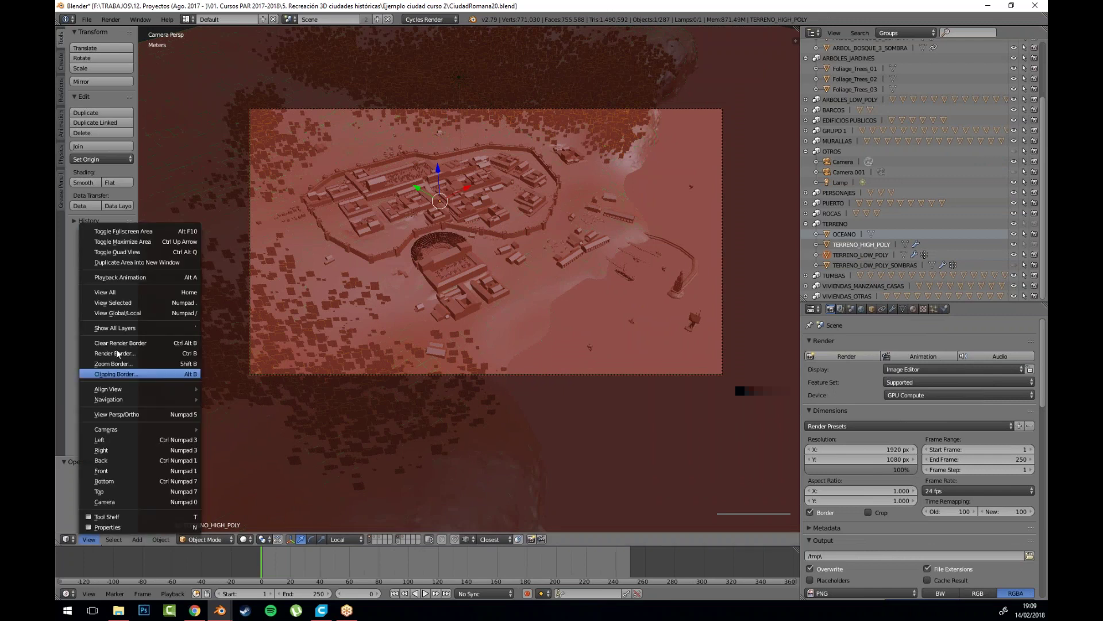
left_click(116, 312)
scroll(132, 309, "down", 3)
left_click_drag(591, 391, 549, 389)
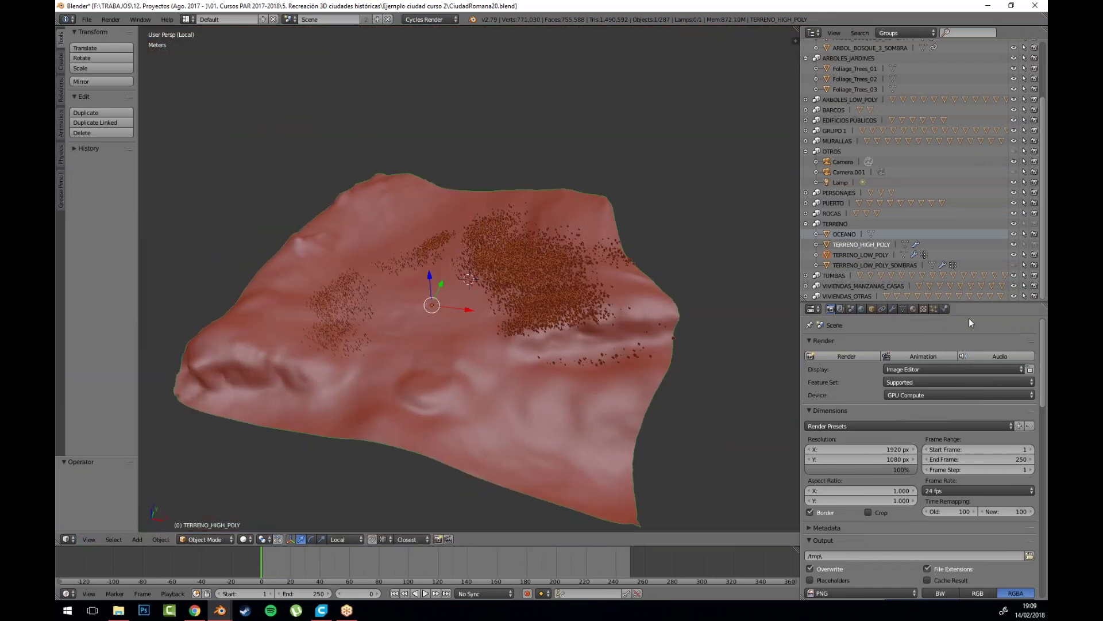
Step: Select TERRENO_LOW_POLY and turn off the viewport display of its BOSQUE ARBOLES particle system
left_click(932, 309)
right_click(544, 337)
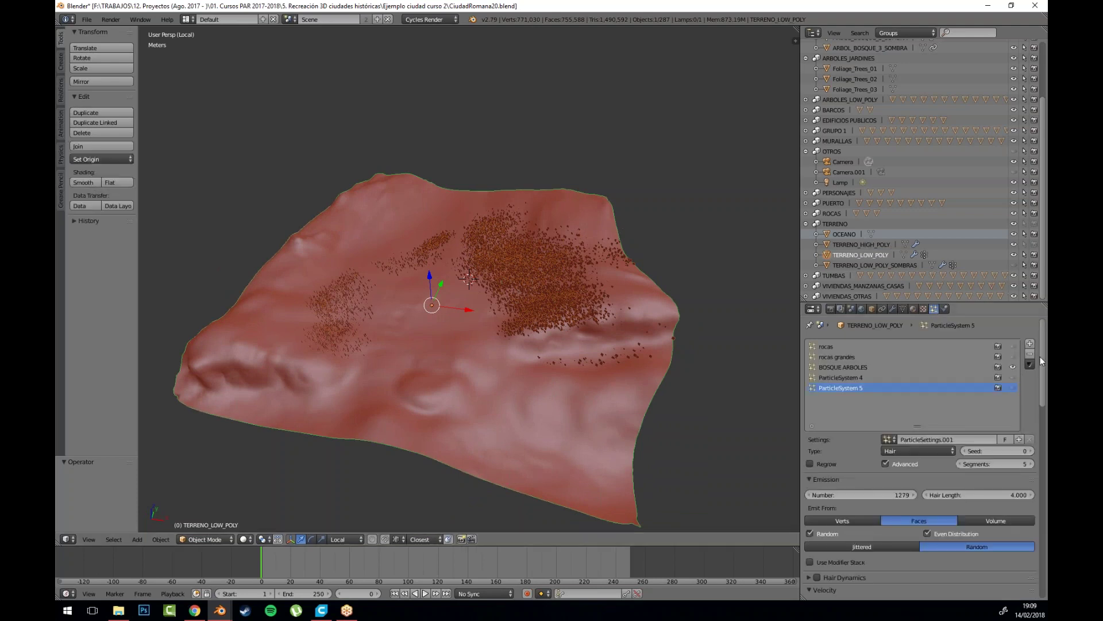
left_click(1013, 366)
left_click_drag(502, 349, 573, 322)
scroll(492, 356, "up", 4)
key("Tab")
key("Tab")
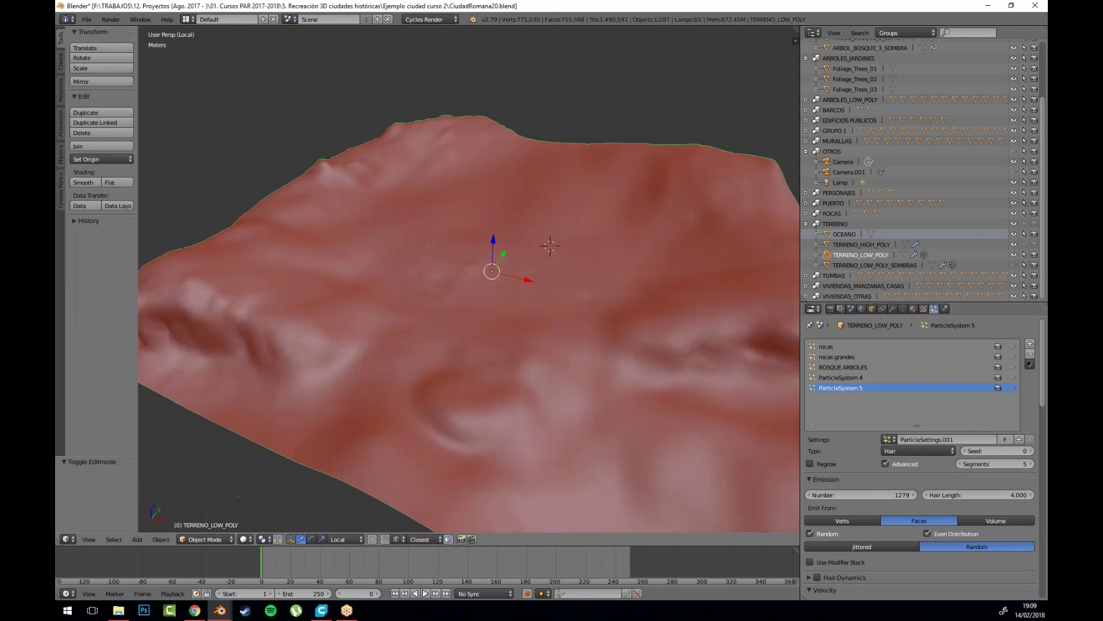
Step: Hide TERRENO_LOW_POLY, select TERRENO_HIGH_POLY and leave local view to return to the whole city scene
left_click(1014, 254)
left_click(1014, 255)
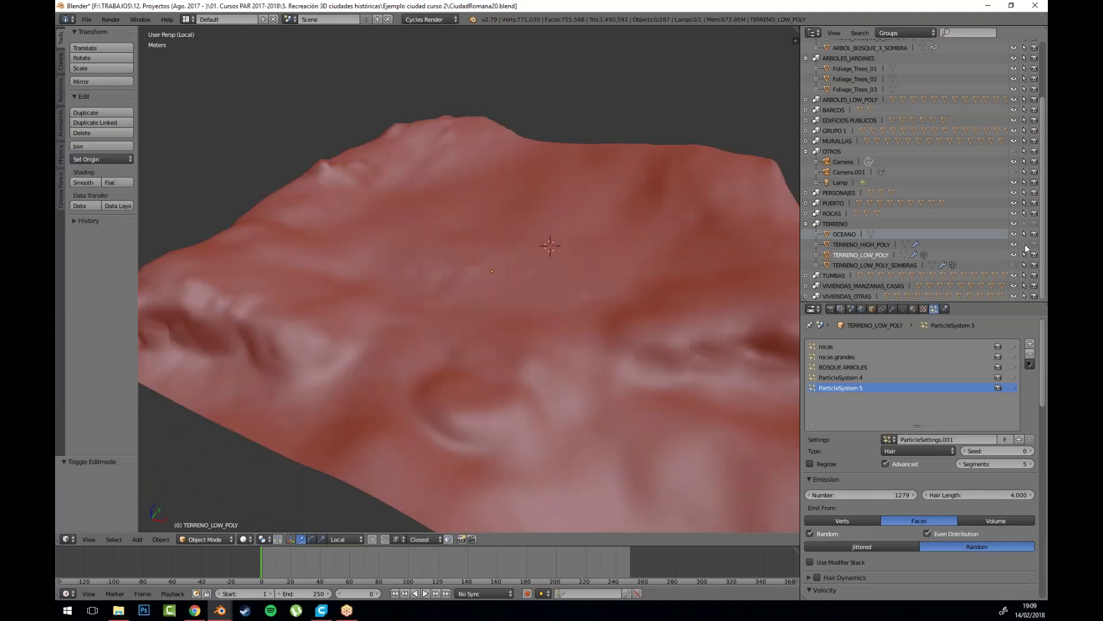
left_click(874, 245)
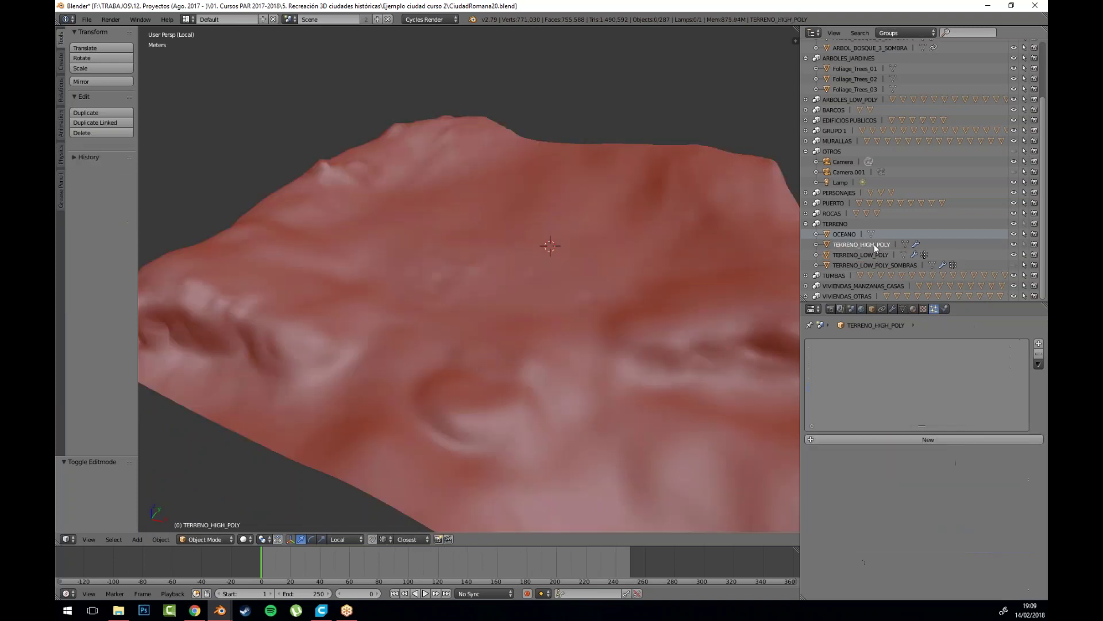
left_click(1013, 254)
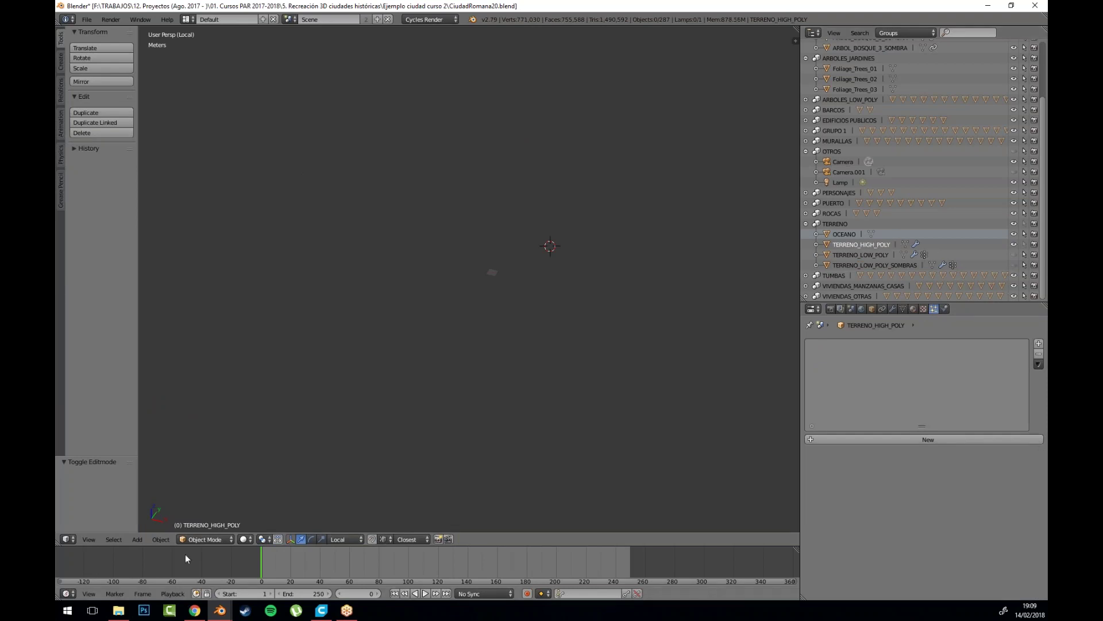
left_click(88, 539)
left_click(153, 312)
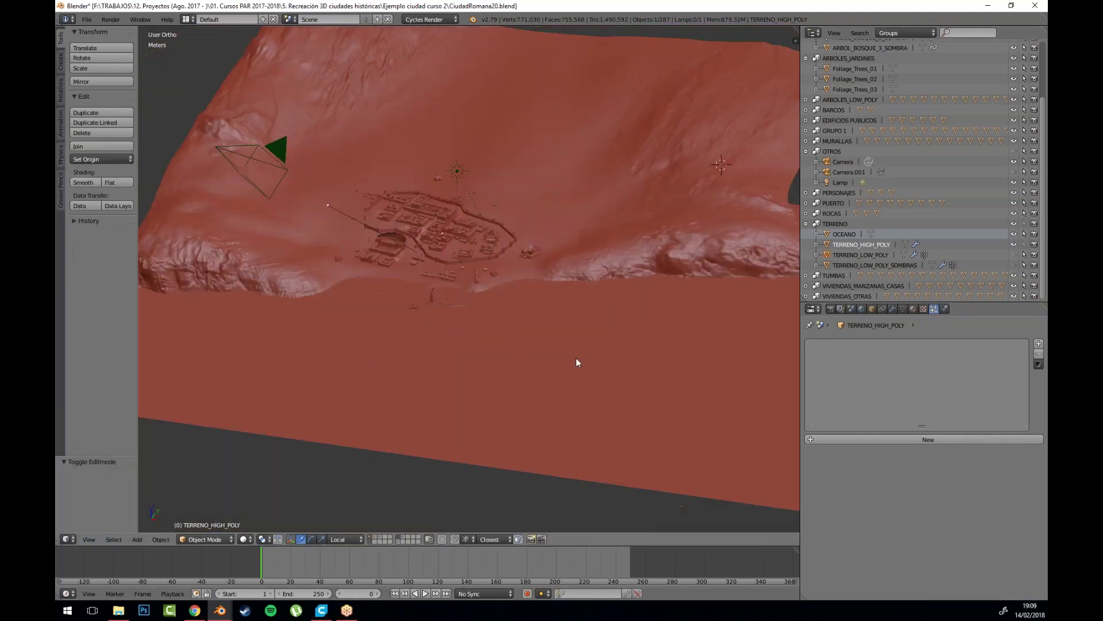
left_click_drag(576, 358, 599, 215)
scroll(599, 214, "down", 2)
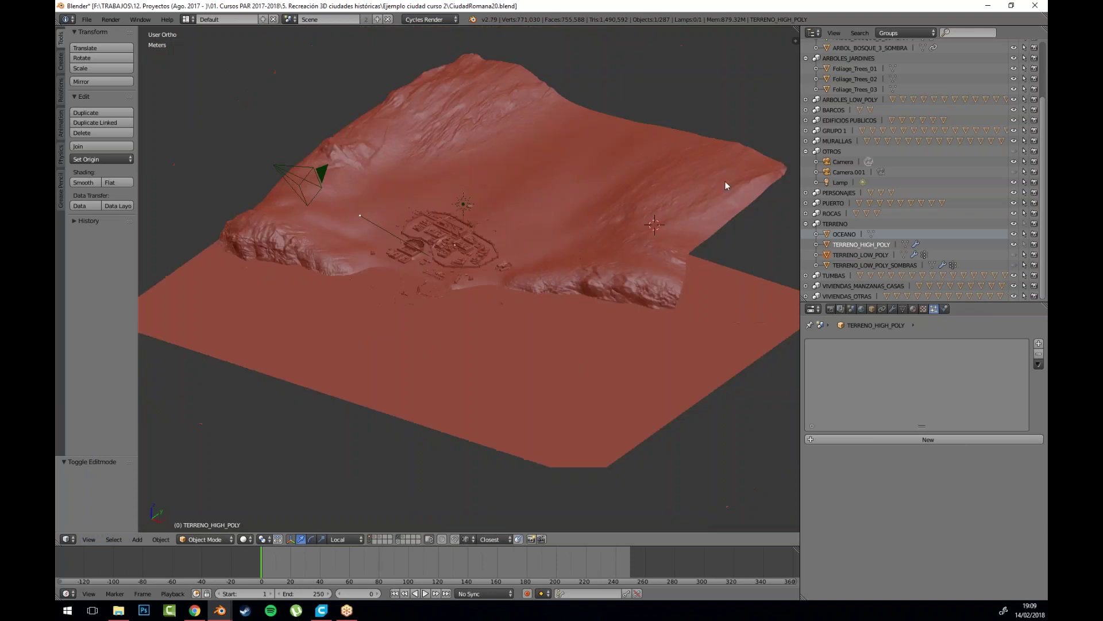
Step: Unhide TERRENO_LOW_POLY, add it to the selection, isolate both terrains in local view and deselect everything
left_click(1015, 254)
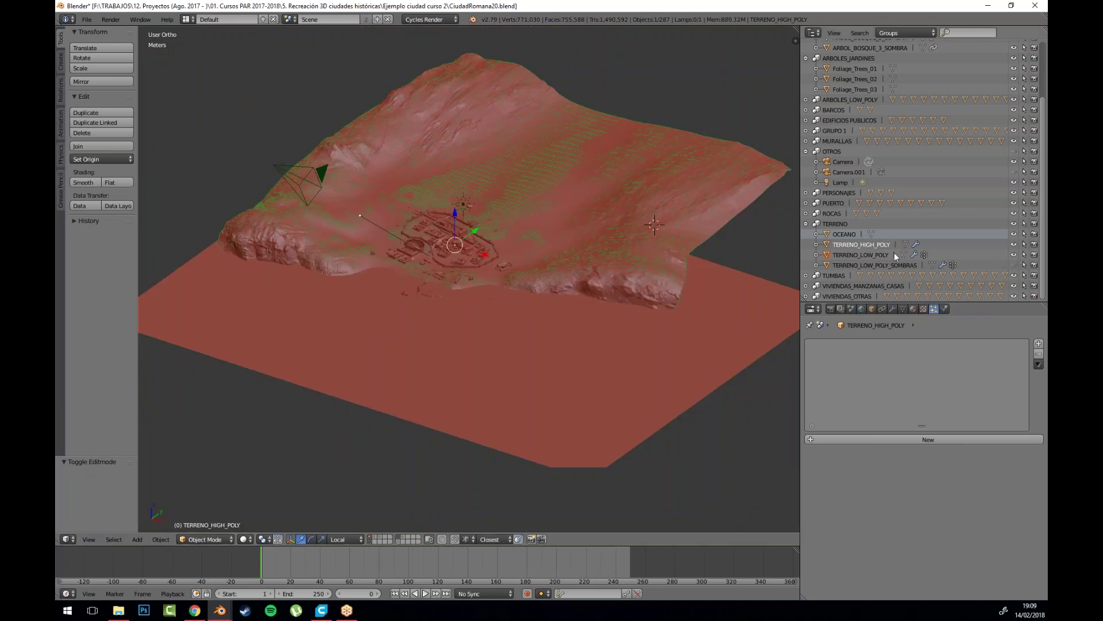
left_click(859, 253)
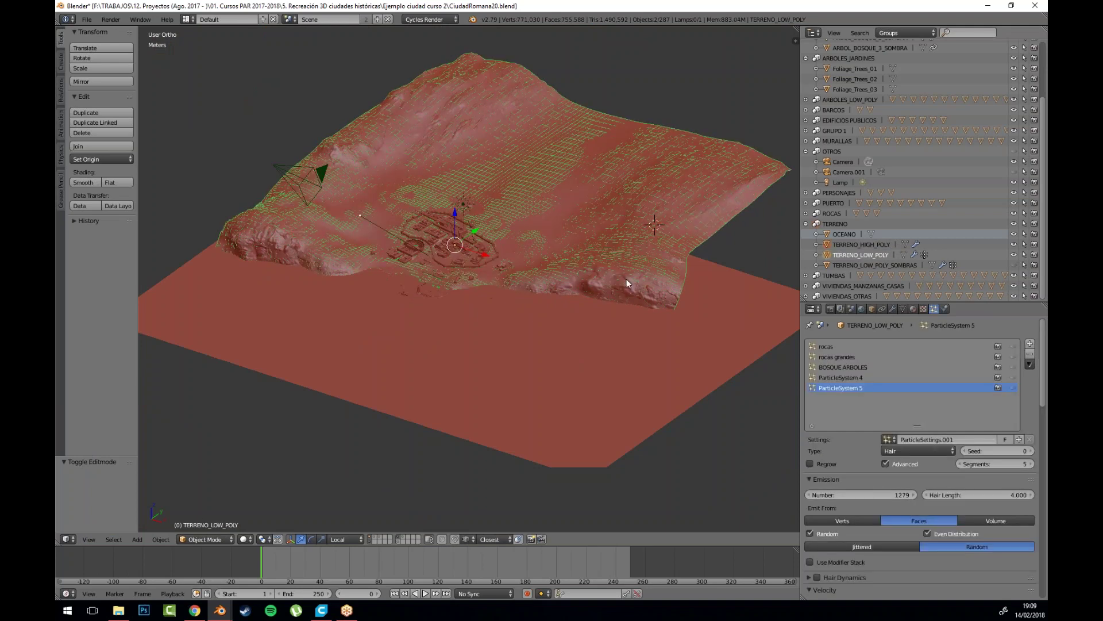
left_click(89, 539)
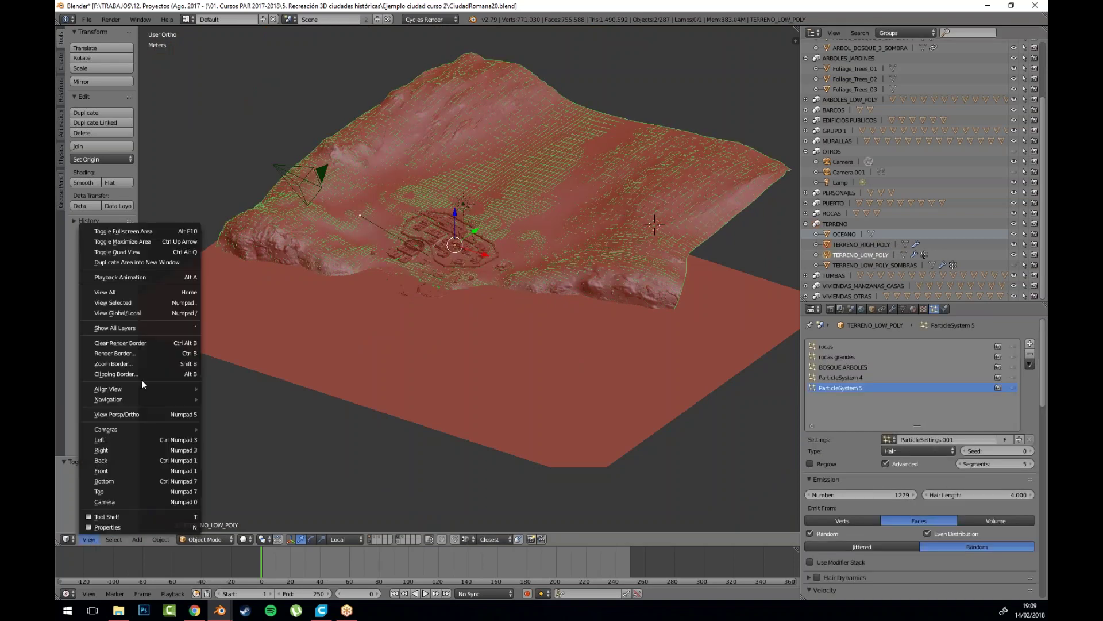
left_click(143, 312)
key("a")
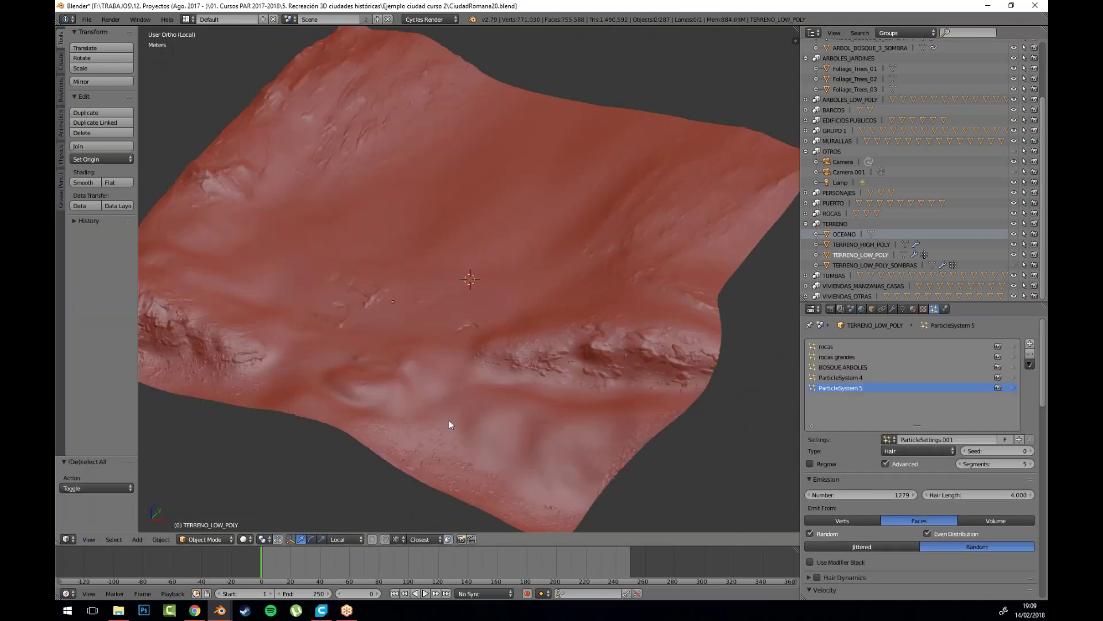
left_click_drag(450, 419, 497, 400)
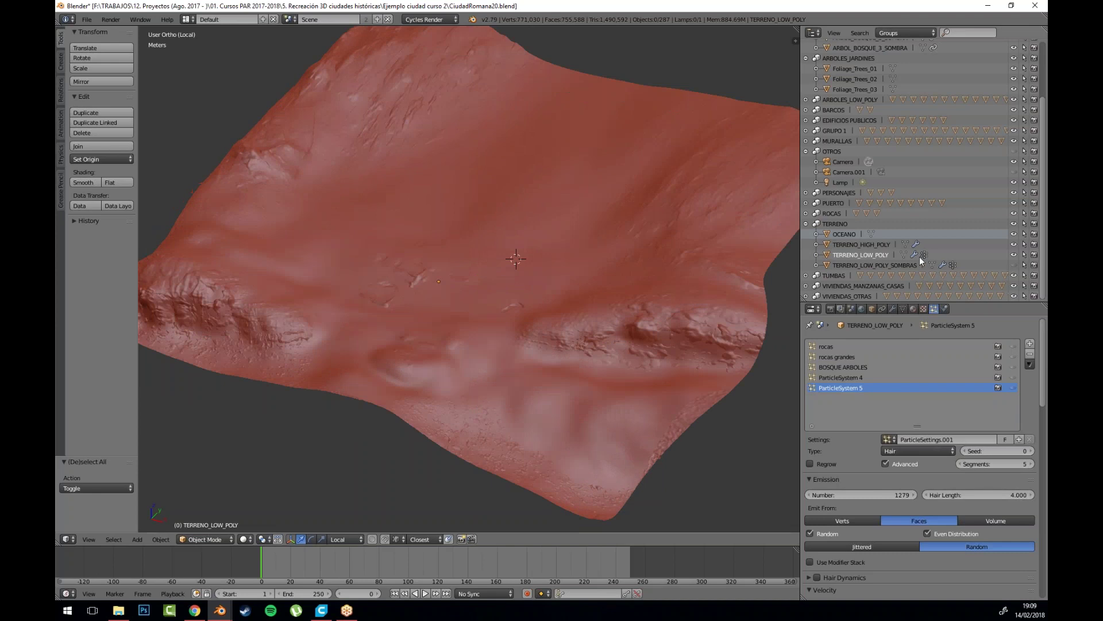
Step: Hide TERRENO_LOW_POLY, select the high-poly terrain and check its base mesh in Edit Mode
left_click(1015, 254)
left_click_drag(543, 346, 515, 353)
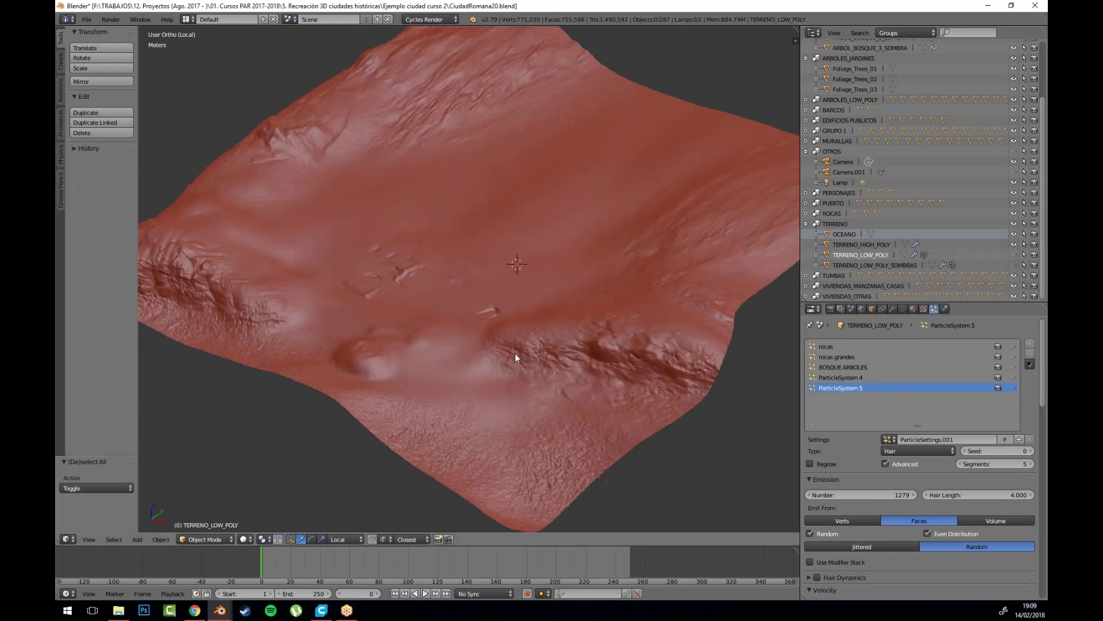
right_click(514, 353)
scroll(437, 376, "up", 3)
left_click_drag(254, 314, 444, 322)
key("Tab")
key("Tab")
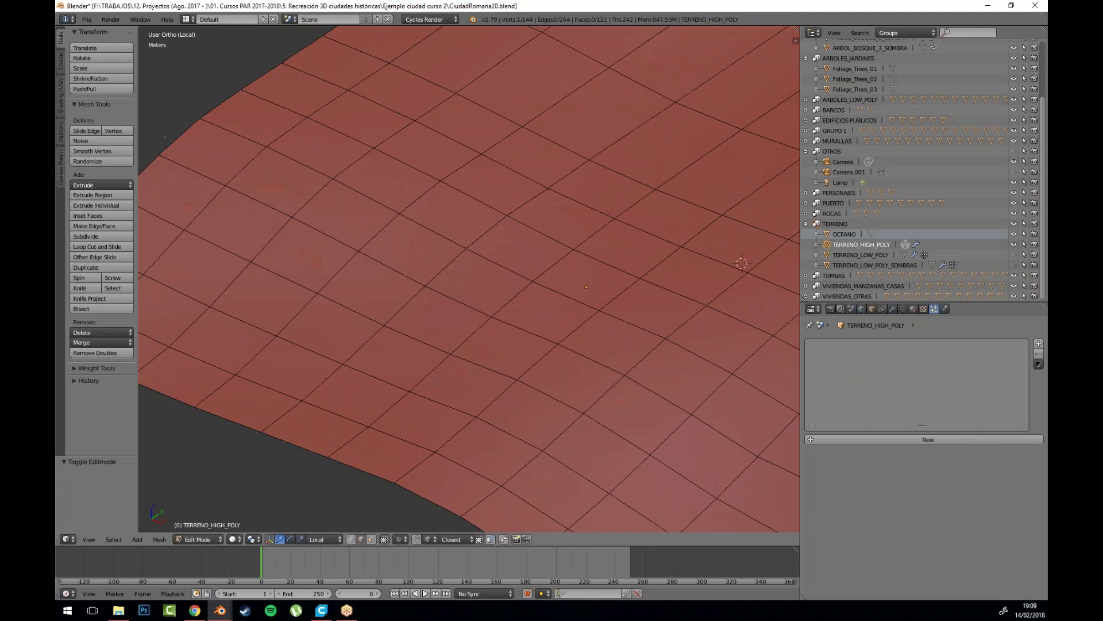
Step: Display the Multires modifier settings of TERRENO_HIGH_POLY and examine the sculpted detail on its cliffs
left_click(892, 308)
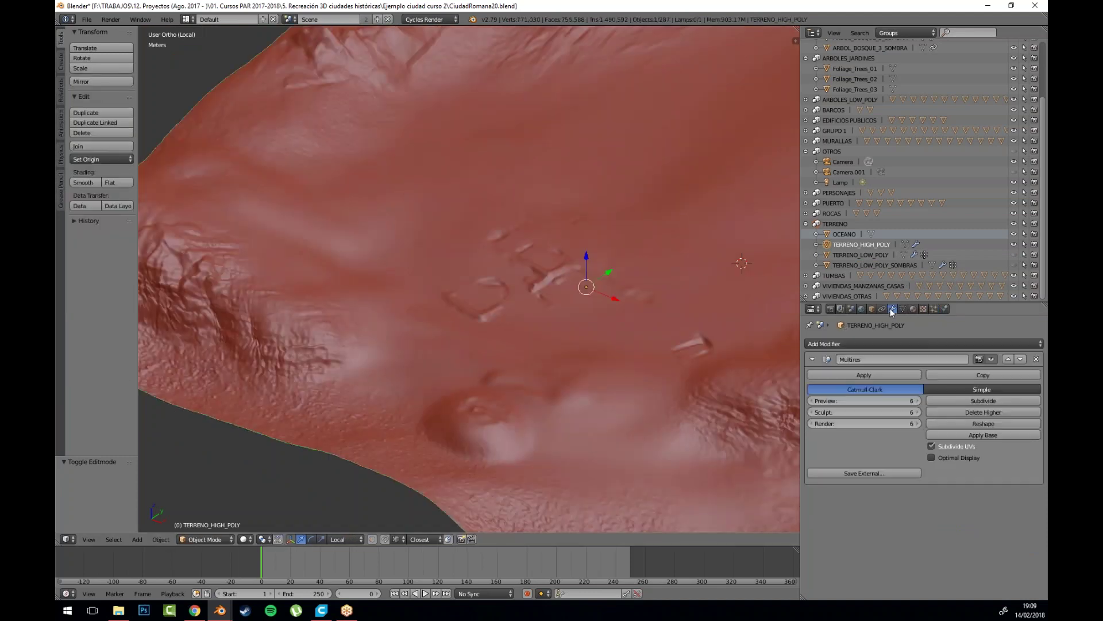
left_click_drag(243, 351, 390, 346)
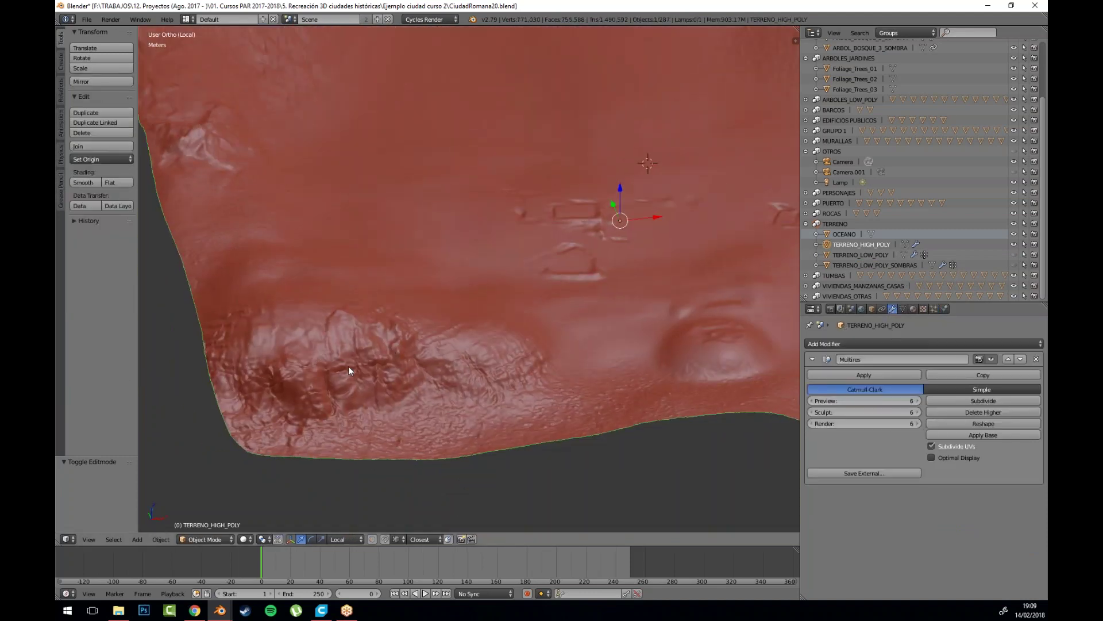
left_click_drag(218, 95, 533, 334)
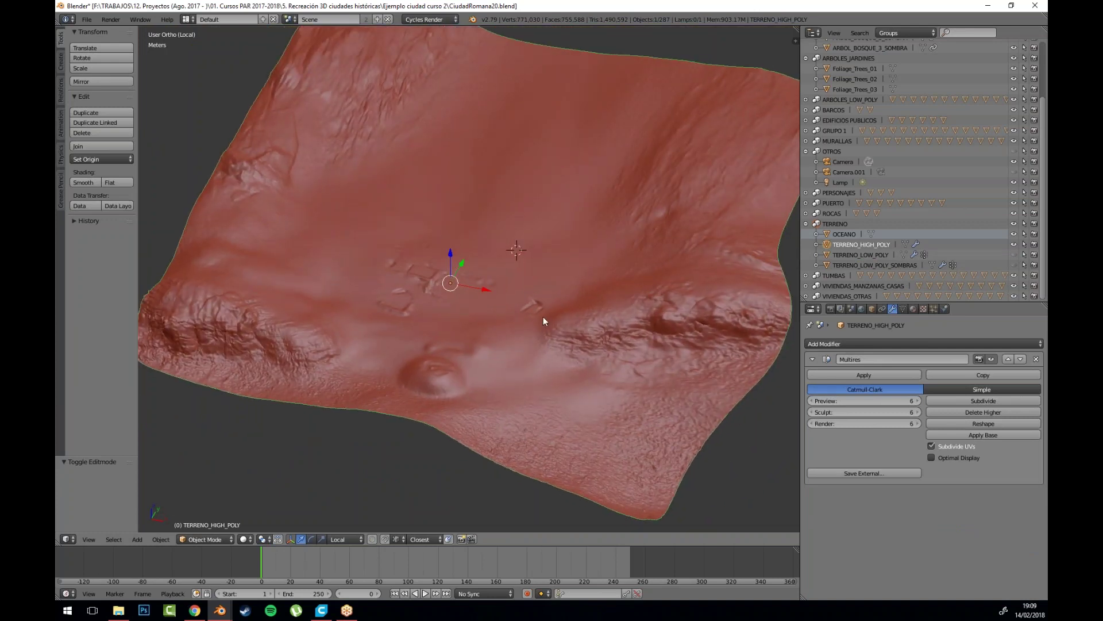
Step: Hide TERRENO_HIGH_POLY, show TERRENO_LOW_POLY instead and inspect the low-poly terrain's mesh density in Edit Mode
left_click(1014, 244)
left_click(1014, 255)
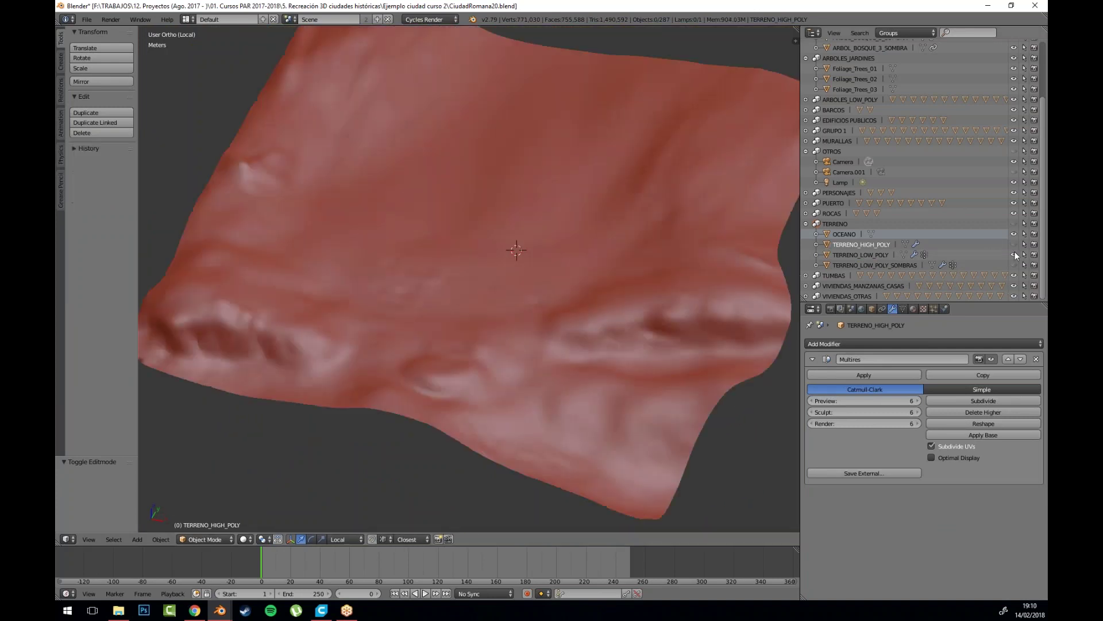
right_click(360, 363)
key("Tab")
key("Tab")
key("Tab")
scroll(320, 349, "up", 5)
left_click_drag(319, 349, 674, 301)
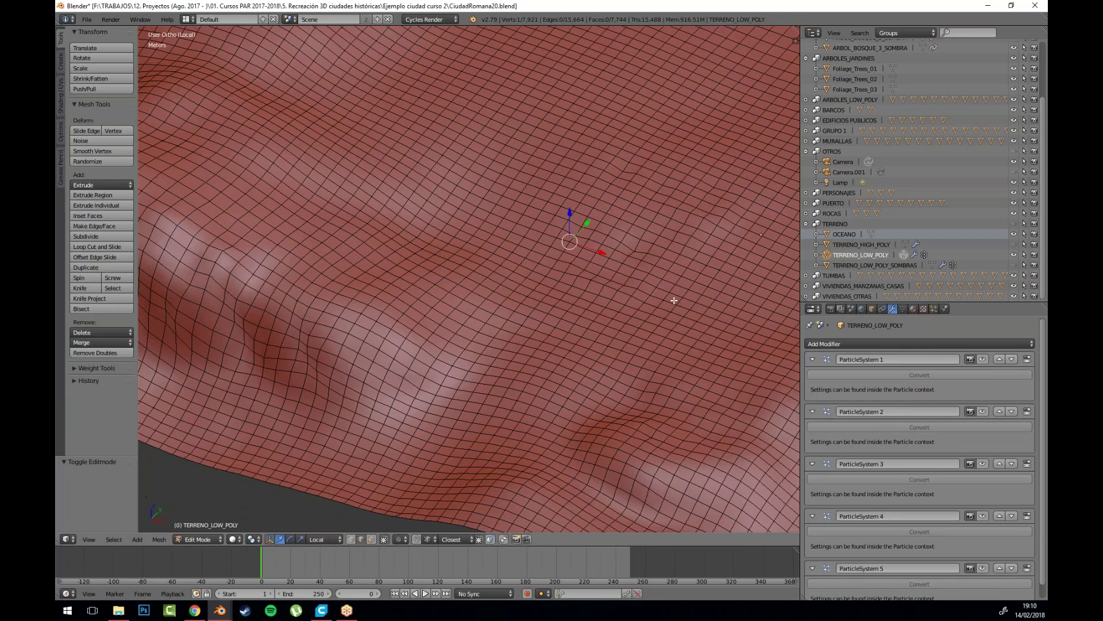
scroll(674, 300, "down", 6)
key("Tab")
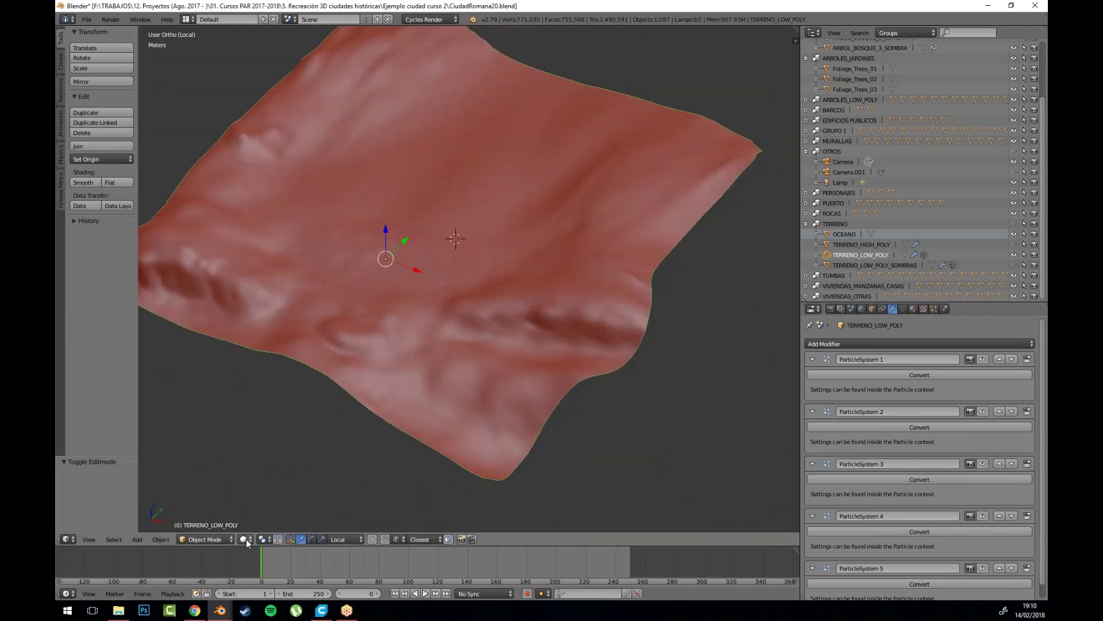
Step: Set the viewport shading to Material and examine the low-poly terrain's textures around the cliffs and city
left_click(246, 539)
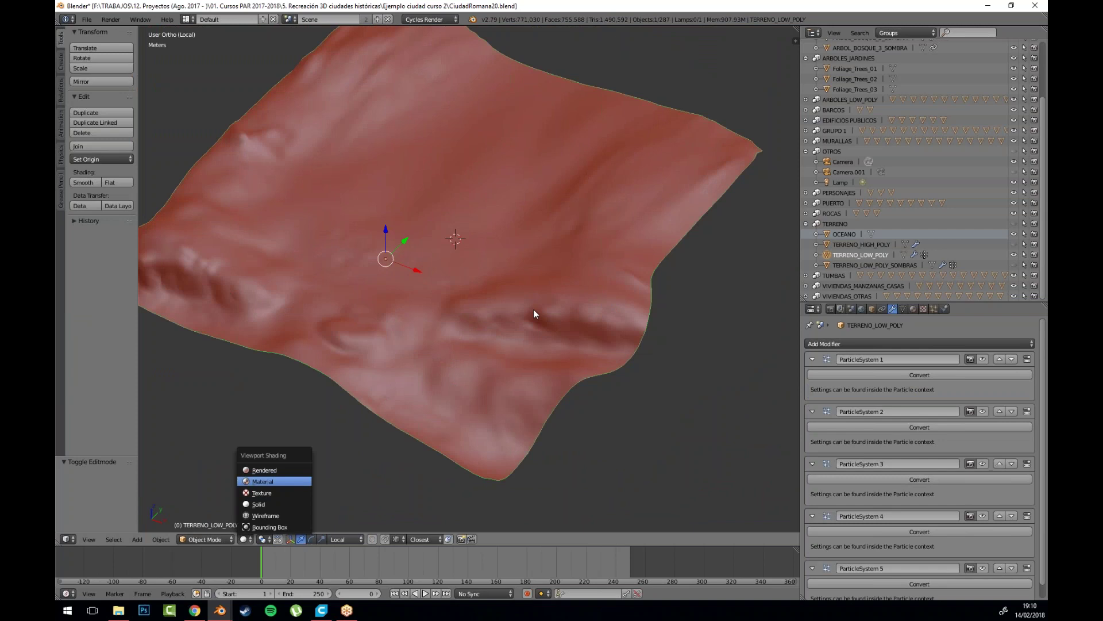
mouse_move(498, 318)
left_mouse_down()
mouse_move(349, 283)
mouse_move(463, 387)
mouse_move(500, 389)
mouse_move(448, 379)
left_mouse_up()
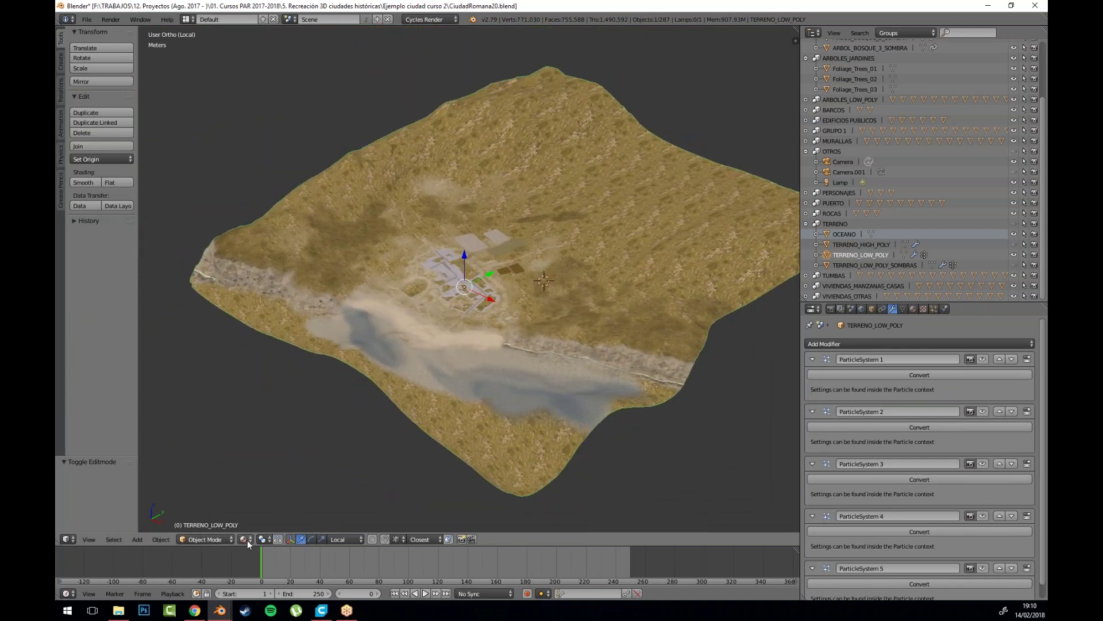
scroll(322, 212, "up", 5)
left_click_drag(376, 304, 498, 316)
scroll(498, 305, "up", 6)
scroll(425, 278, "up", 3)
scroll(508, 244, "down", 3)
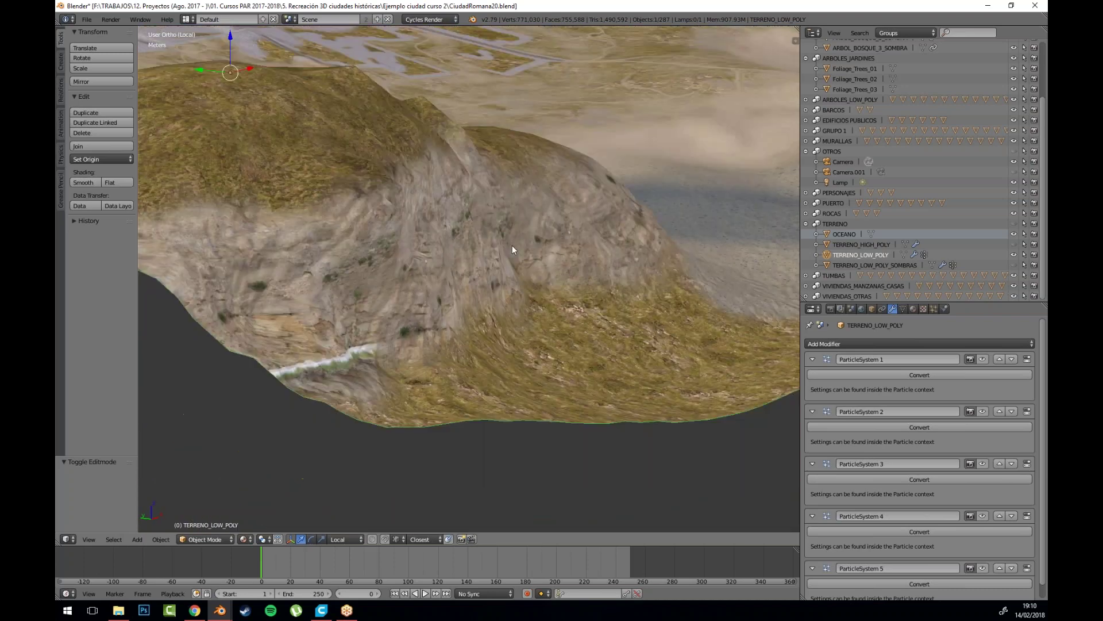
mouse_move(350, 264)
left_mouse_down()
mouse_move(355, 274)
mouse_move(347, 271)
left_mouse_up()
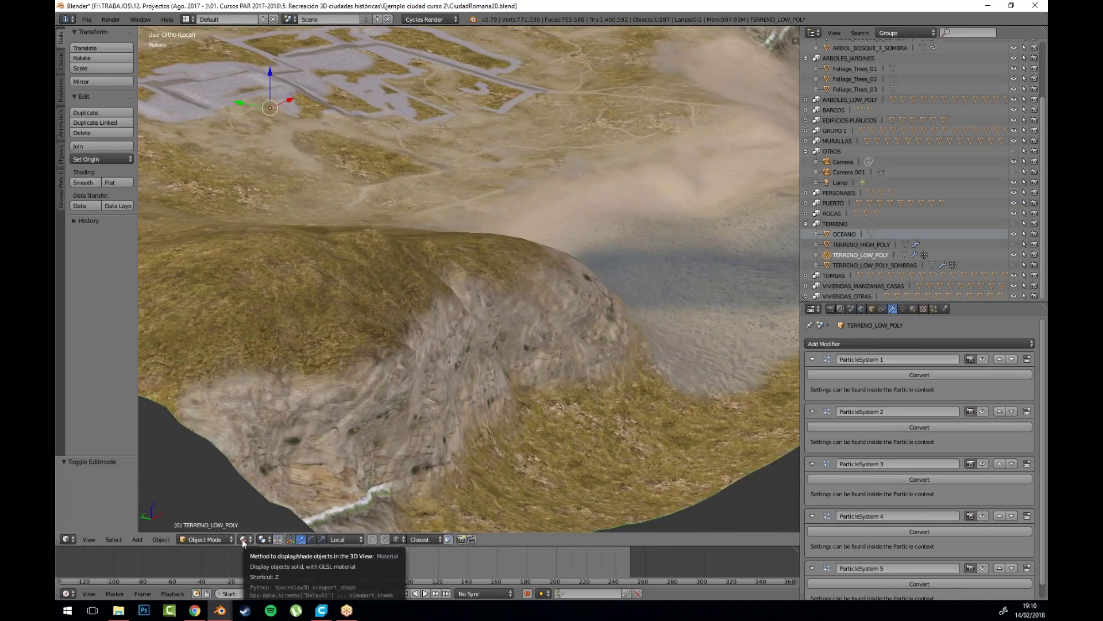
scroll(477, 285, "down", 4)
left_click_drag(705, 349, 670, 353)
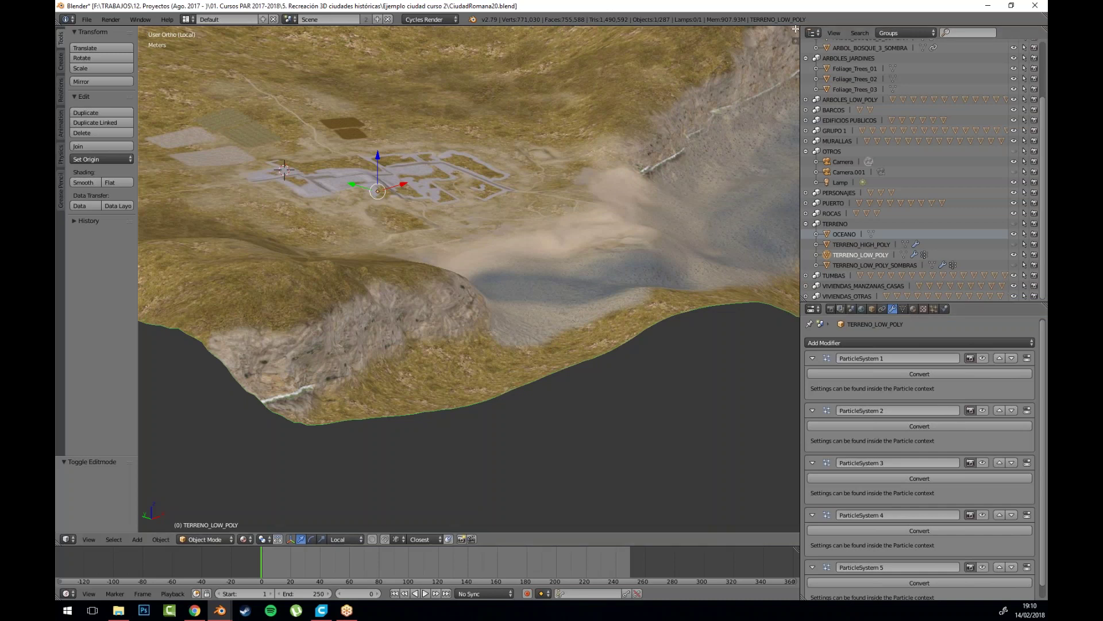
Step: Split the 3D View, turn the new area into a widened Node Editor and hide its properties sidebar
left_click_drag(797, 28, 751, 148)
left_click(754, 539)
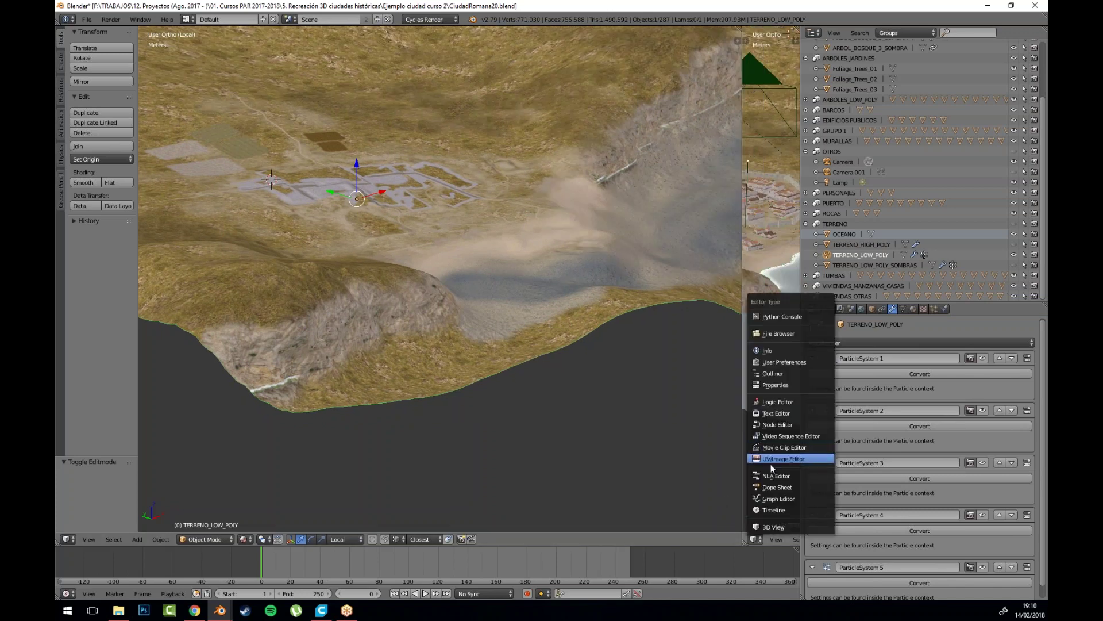
left_click(774, 423)
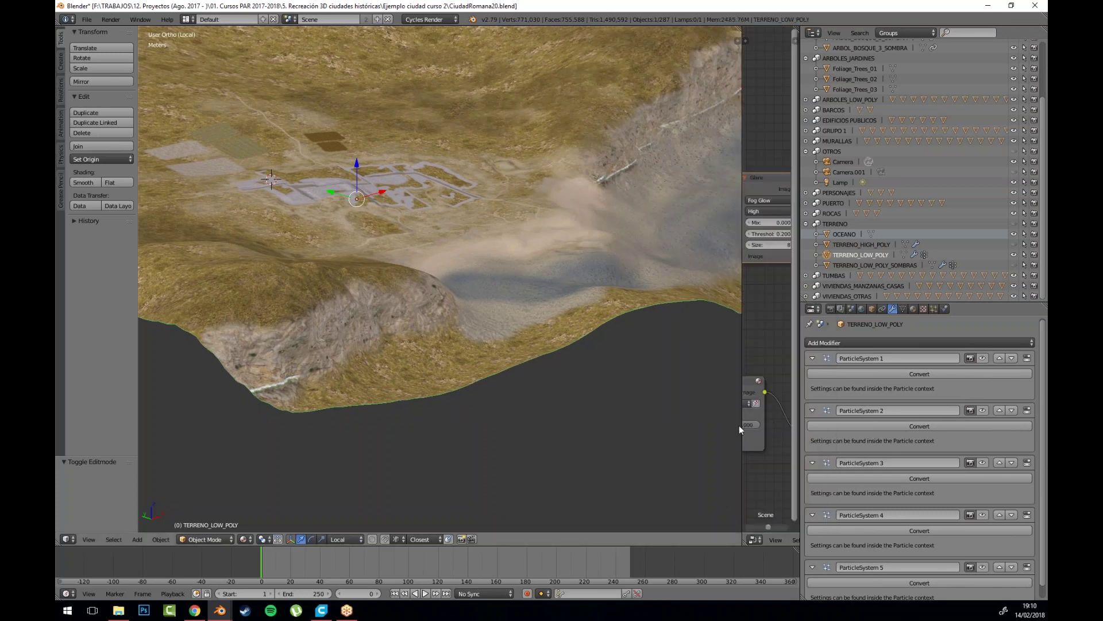
left_click_drag(758, 415, 480, 413)
key("n")
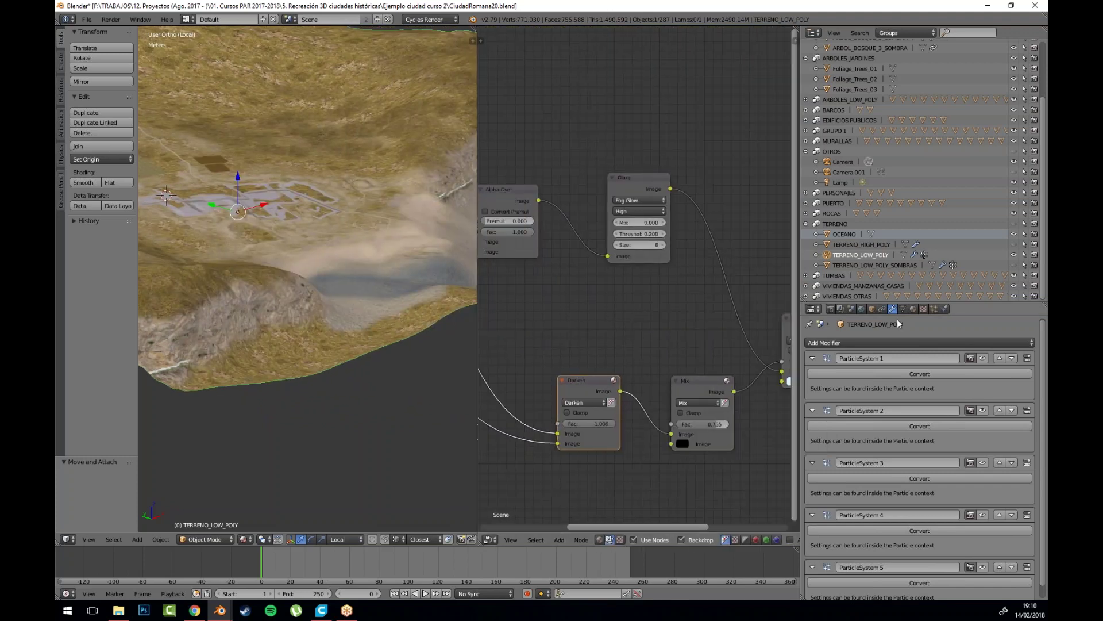
Step: Show the terrain's material settings and switch the Node Editor to the TEXTURA_TERRENO_LOW_POLY shader nodes
left_click(913, 308)
key("Home")
scroll(663, 290, "up", 5)
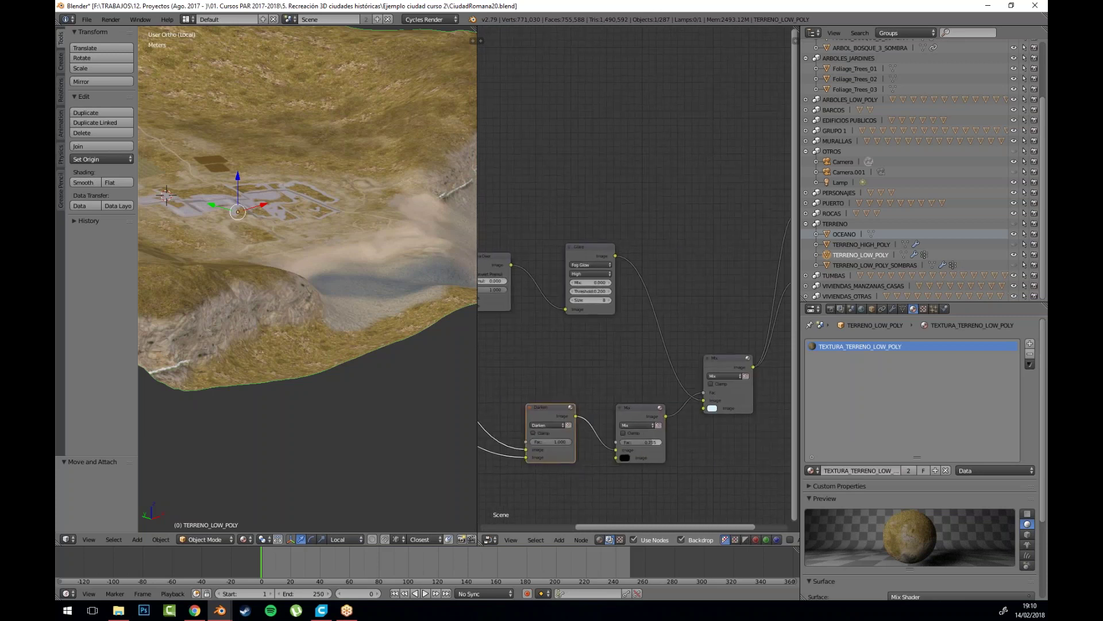
left_click(600, 539)
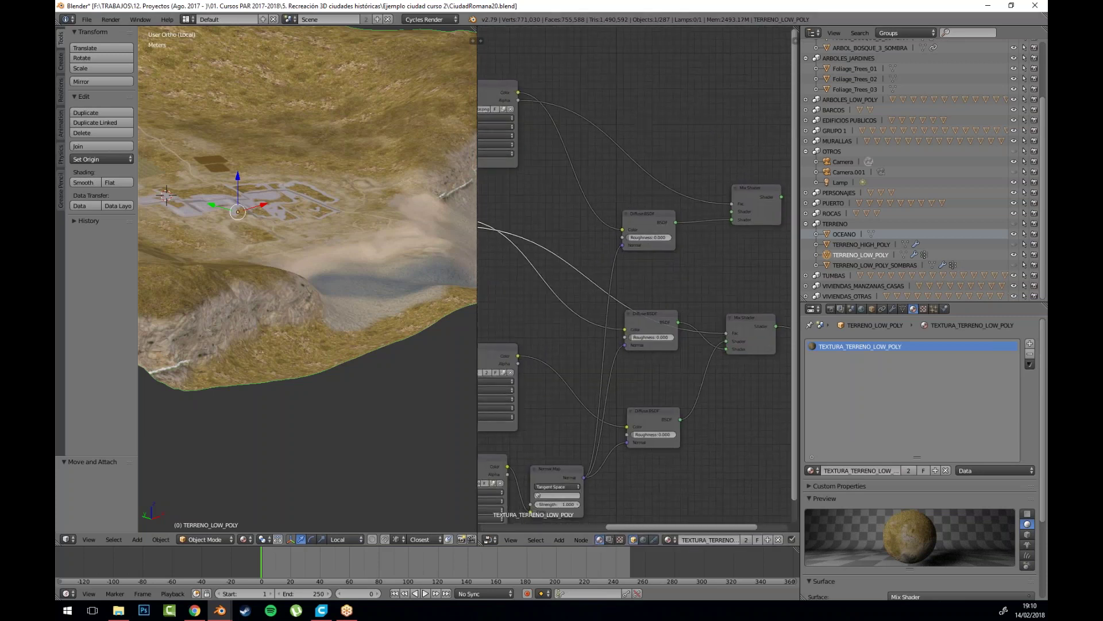
Step: Disconnect the textures from the Color inputs of the three Diffuse BSDF nodes, keeping the normal map connected
scroll(645, 195, "up", 6)
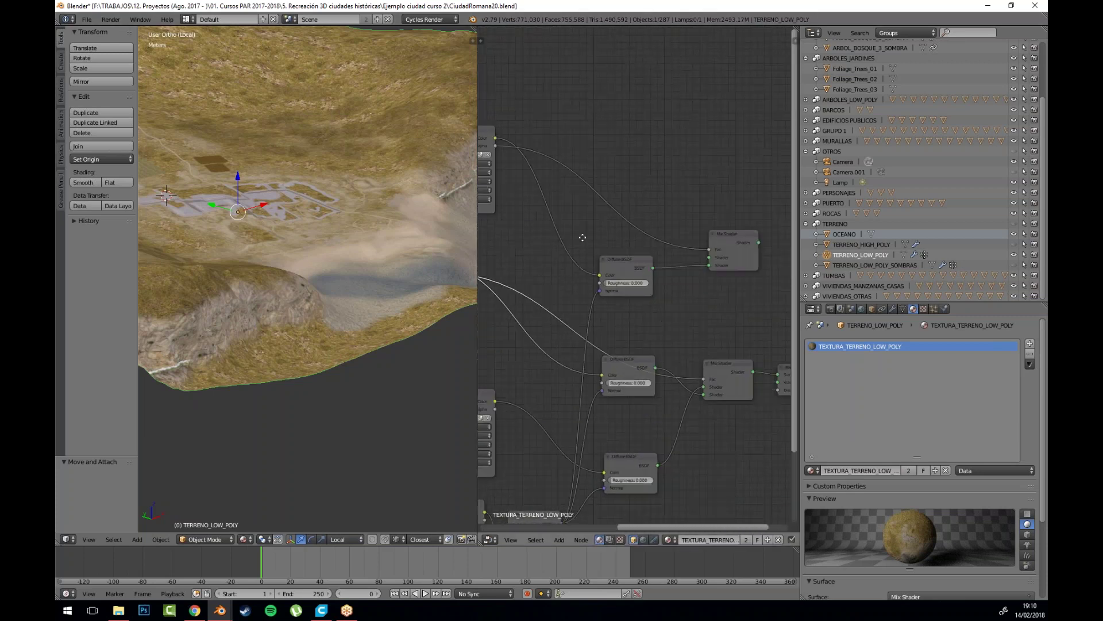
scroll(616, 248, "up", 4)
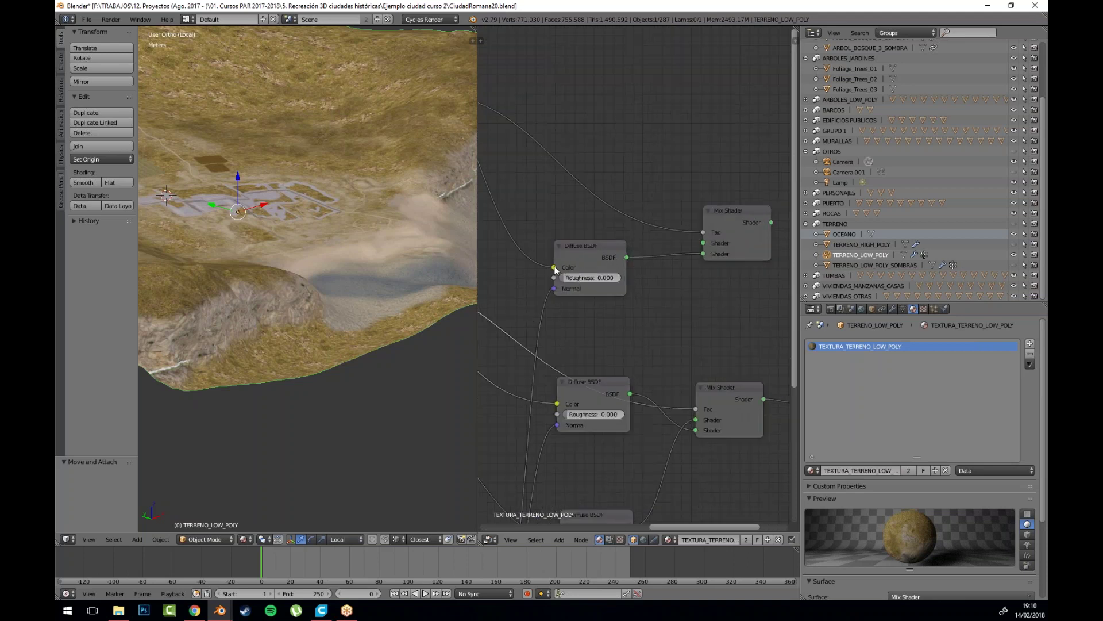
scroll(576, 317, "down", 4)
scroll(576, 317, "up", 2)
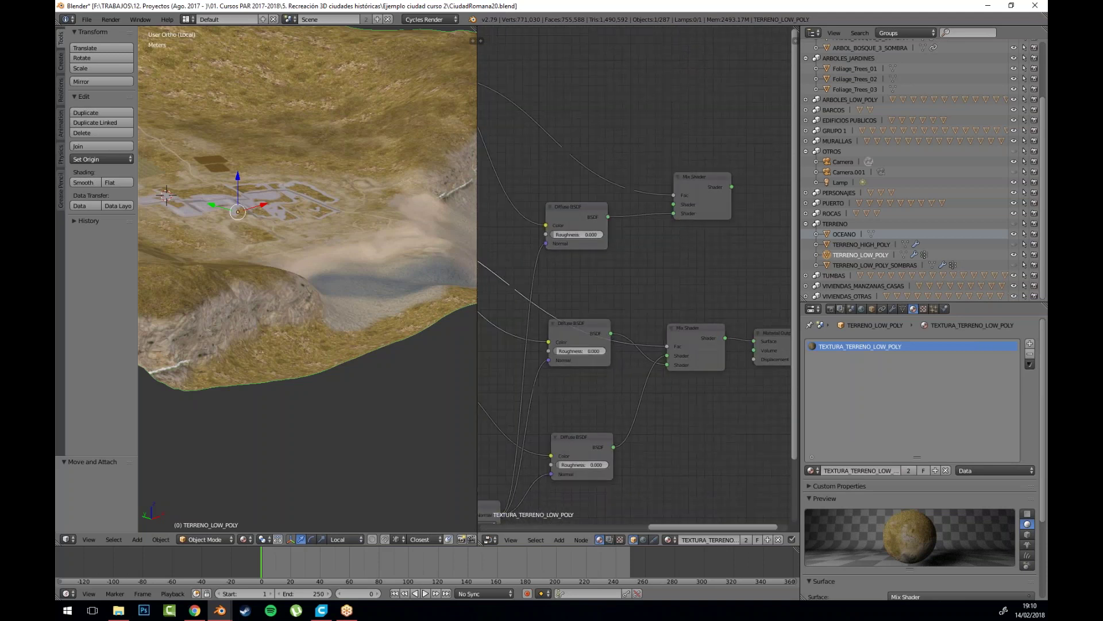
left_click_drag(566, 339, 571, 332)
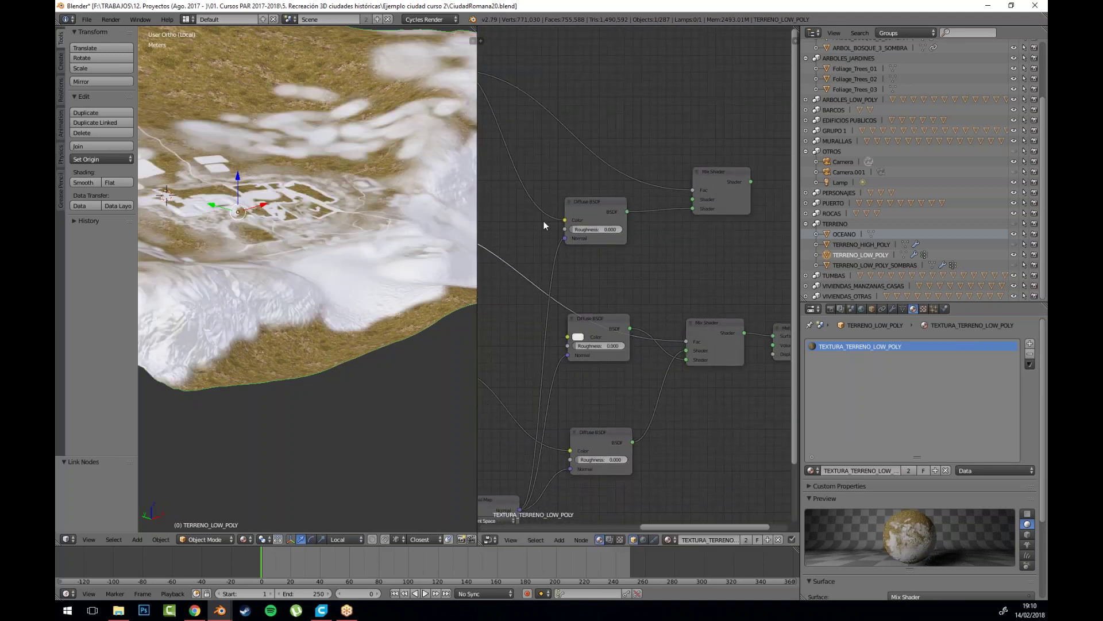
left_click_drag(563, 220, 552, 207)
left_click_drag(570, 451, 558, 436)
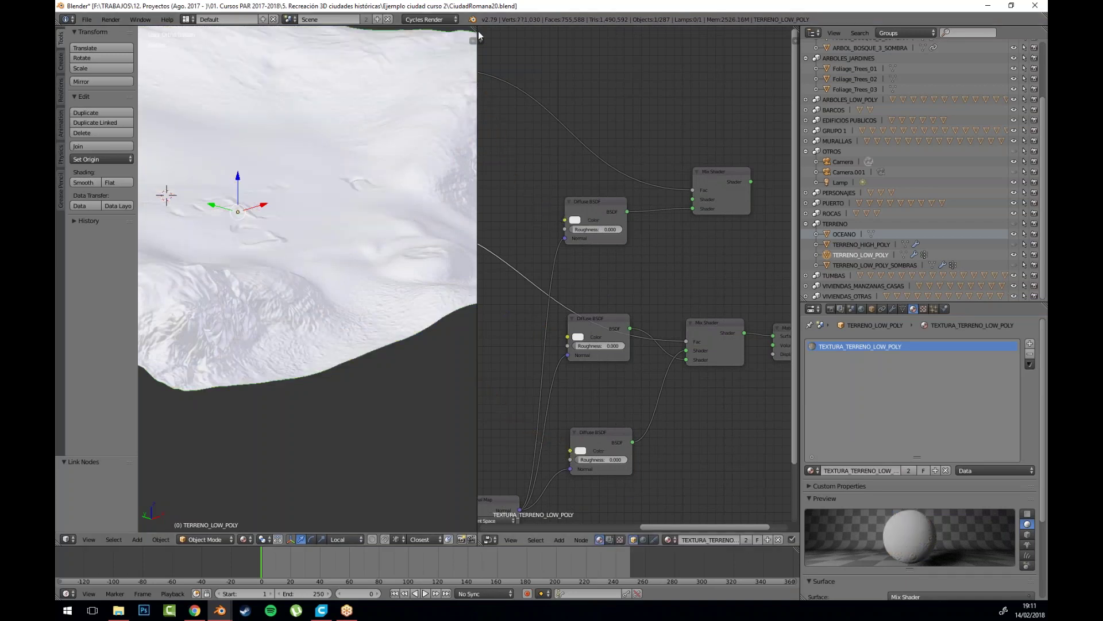
Step: Merge the Node Editor area back into the 3D View and inspect the untextured low-poly terrain with its normal map
left_click_drag(475, 29, 566, 233)
scroll(566, 270, "down", 3)
left_click_drag(566, 272, 419, 251)
left_click_drag(450, 294, 418, 307)
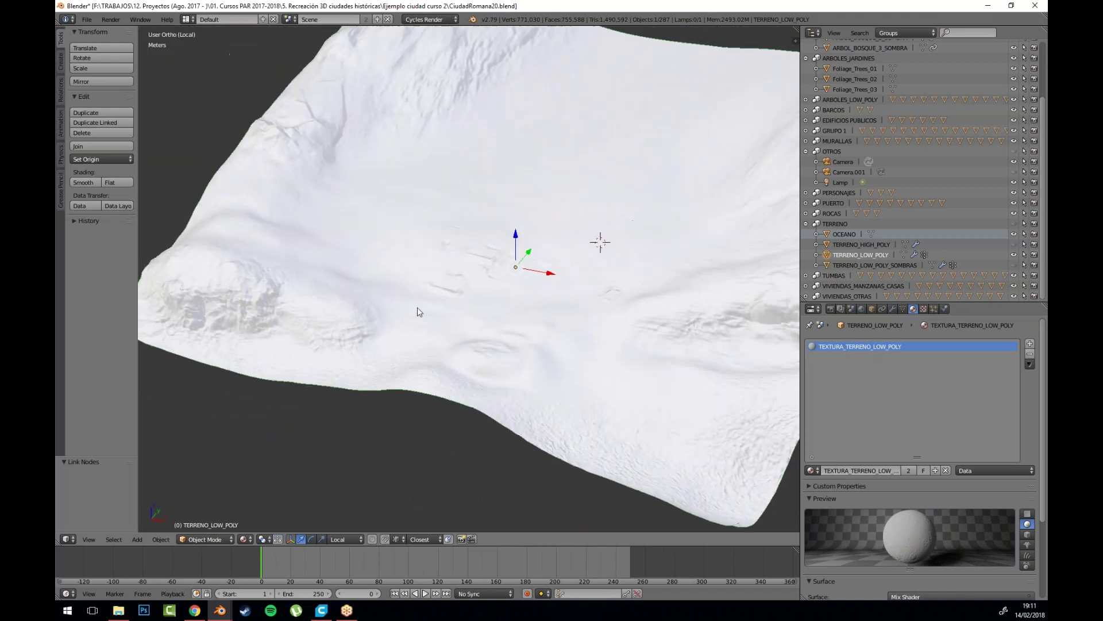
left_click_drag(520, 201, 499, 216)
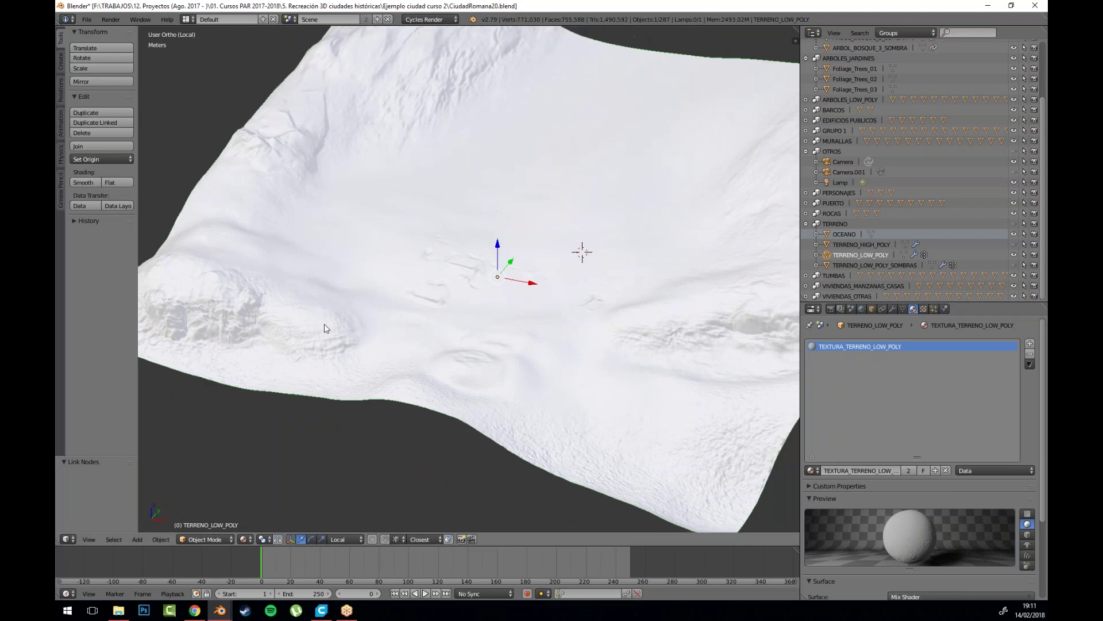
Step: Alternate the low-poly terrain between Edit Mode and Object Mode to compare its wireframe with the normal-mapped relief on the cliffs
key("Tab")
mouse_move(269, 301)
left_mouse_down()
mouse_move(251, 298)
mouse_move(248, 311)
mouse_move(306, 296)
mouse_move(448, 300)
left_mouse_up()
key("Tab")
key("Tab")
scroll(448, 300, "up", 5)
left_click_drag(193, 488, 565, 276)
scroll(508, 339, "down", 2)
scroll(477, 303, "up", 2)
scroll(565, 277, "down", 4)
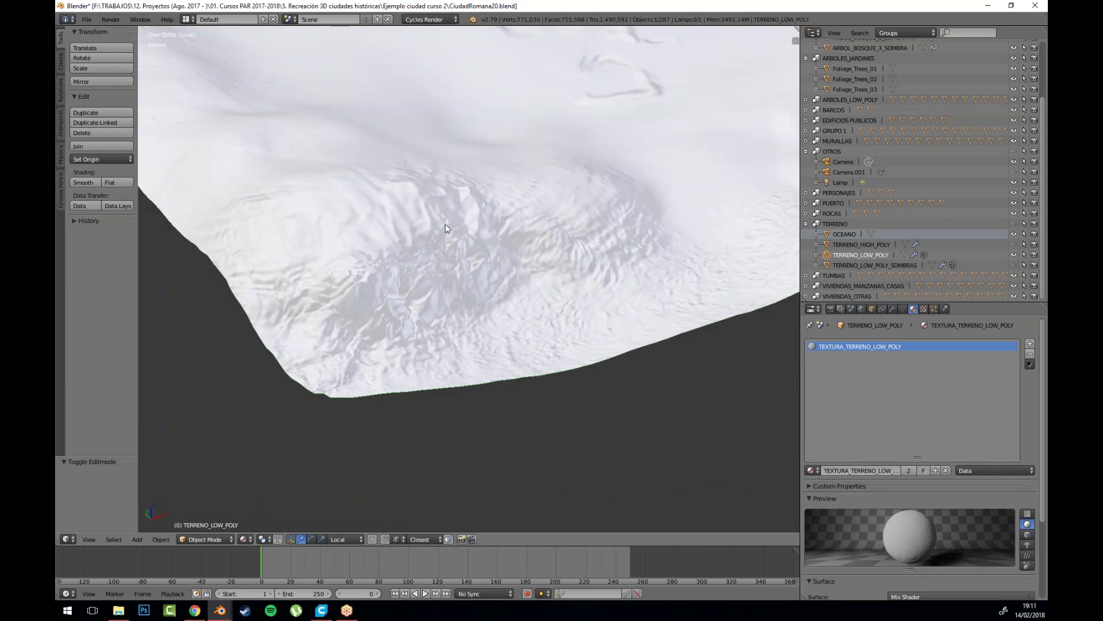
scroll(448, 229, "up", 3)
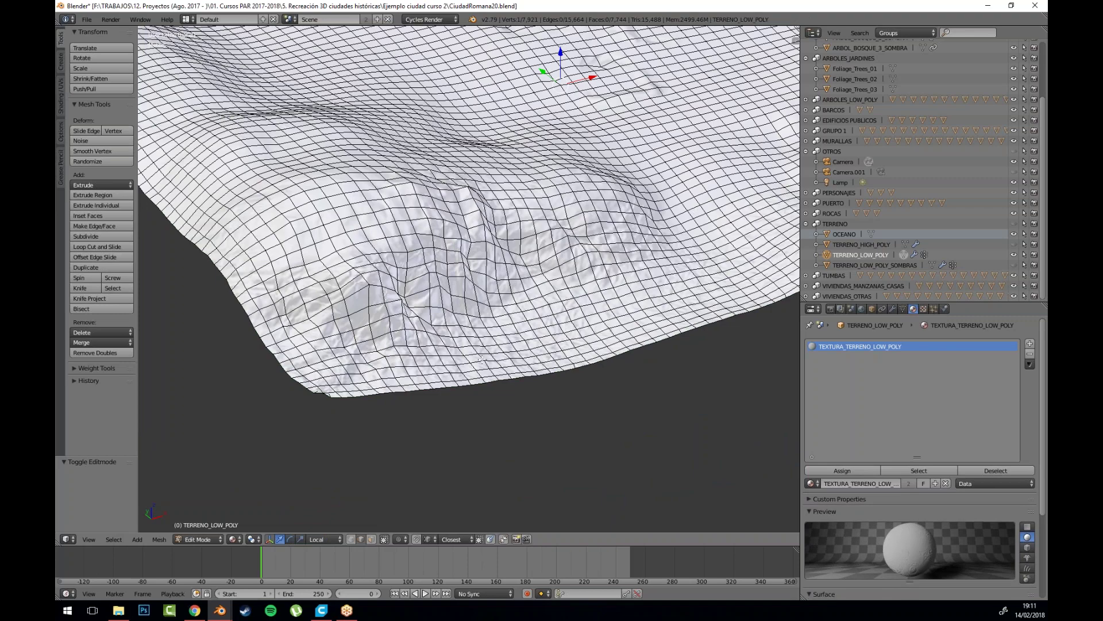
left_click_drag(501, 240, 502, 277)
scroll(580, 230, "down", 2)
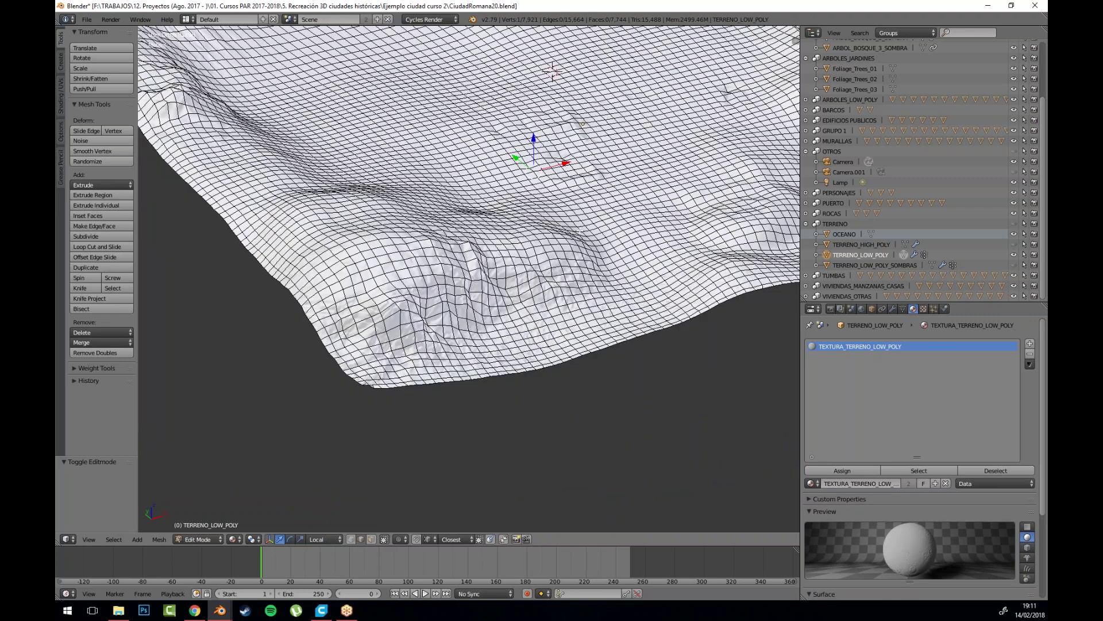
left_click_drag(441, 228, 424, 286)
mouse_move(528, 315)
left_mouse_down()
mouse_move(505, 320)
mouse_move(509, 308)
left_mouse_up()
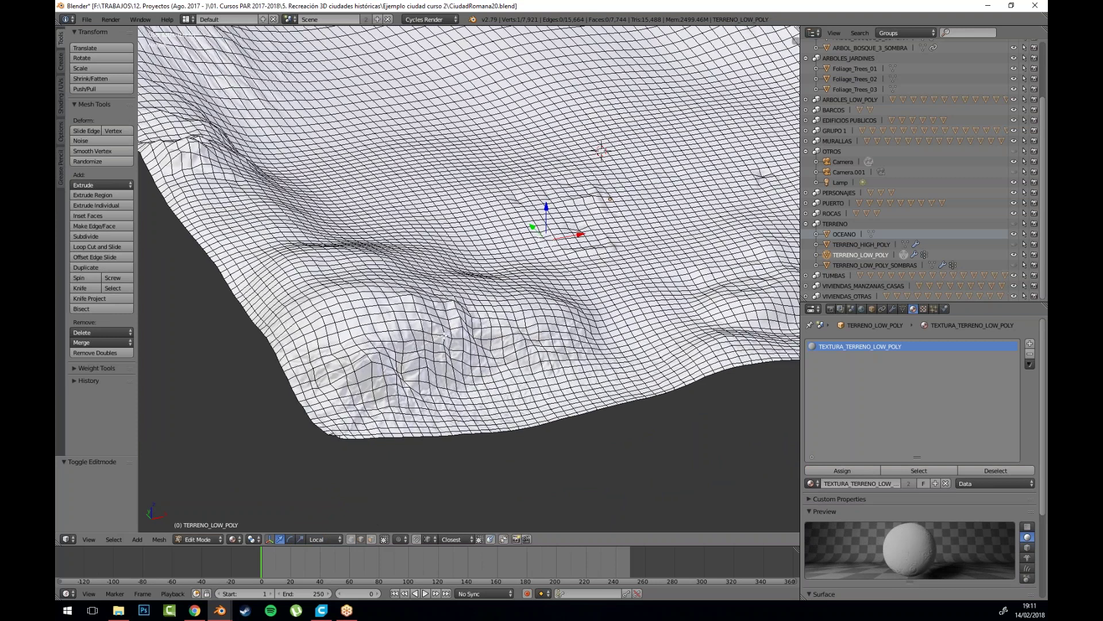
key("Tab")
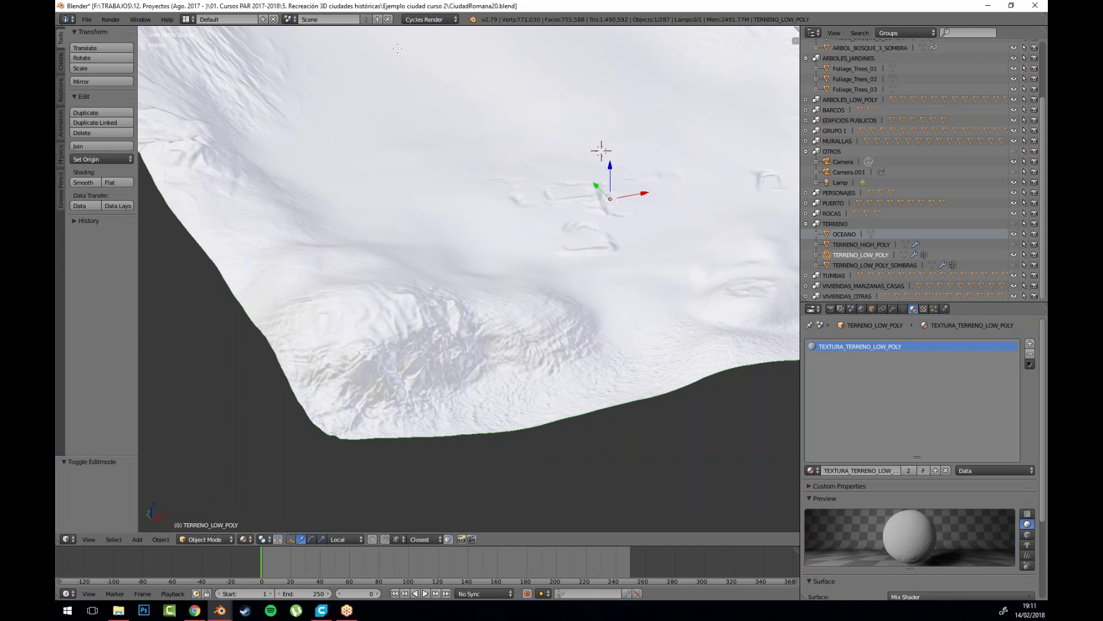
Step: Split the 3D View and turn the enlarged new area into a UV/Image Editor
left_click_drag(796, 29, 783, 33)
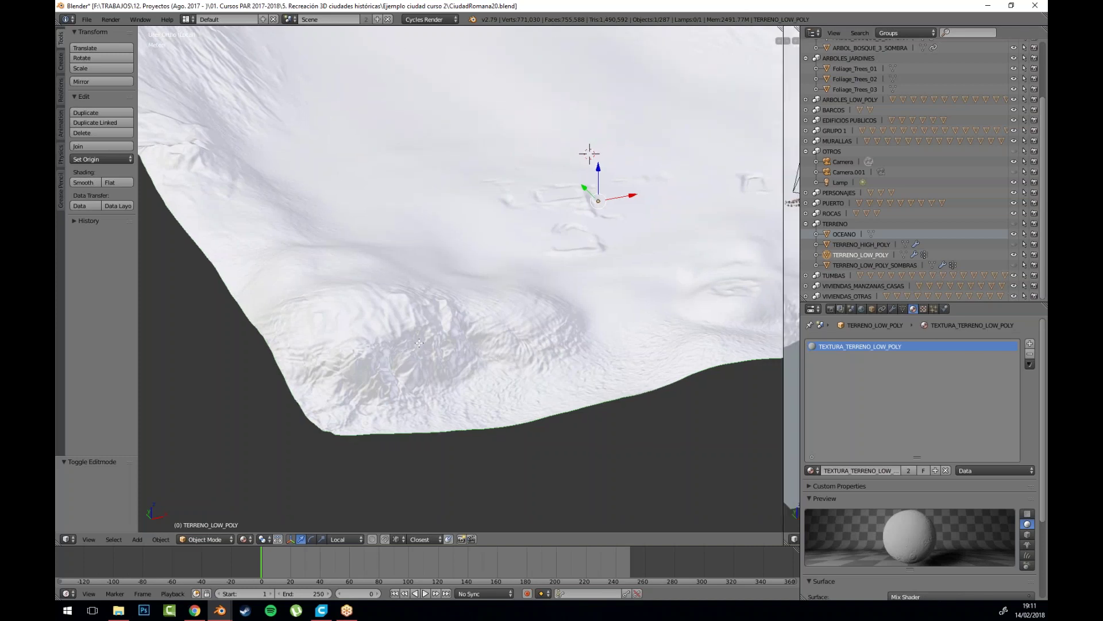
left_click_drag(802, 417, 421, 402)
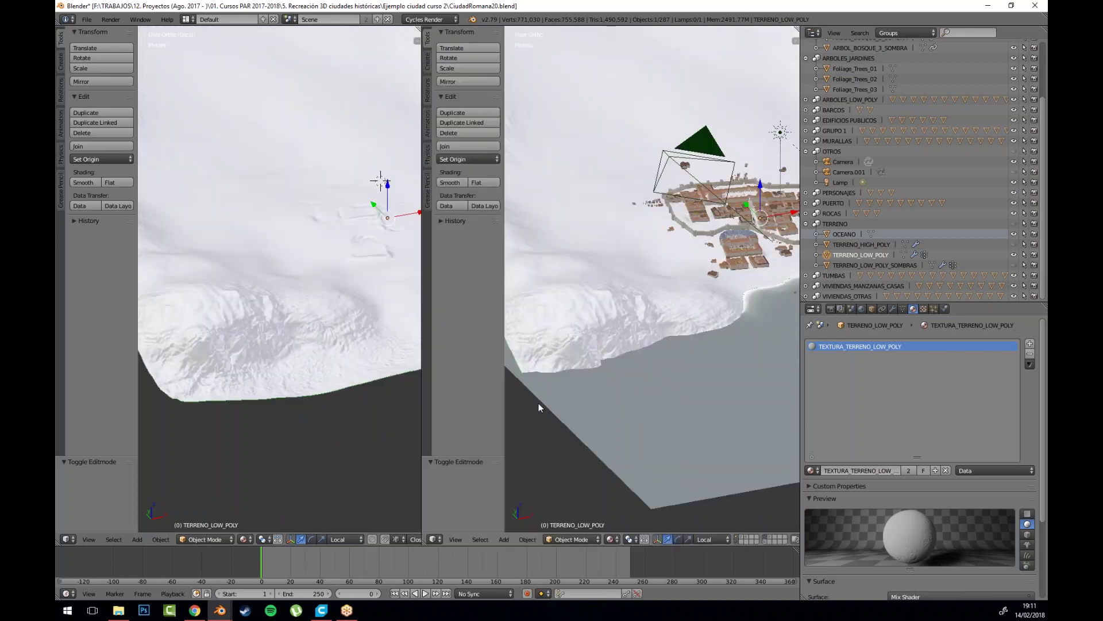
left_click(435, 538)
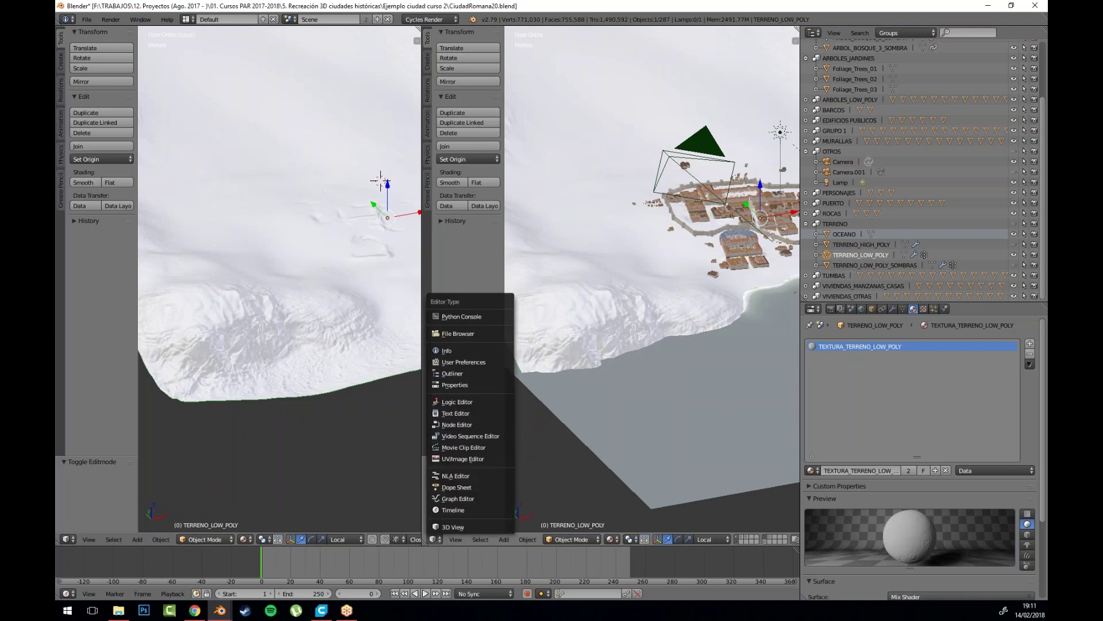
left_click(469, 457)
Step: Load the textura_normales_terreno image in the UV/Image Editor and widen the area to examine the whole normal map
left_click(502, 539)
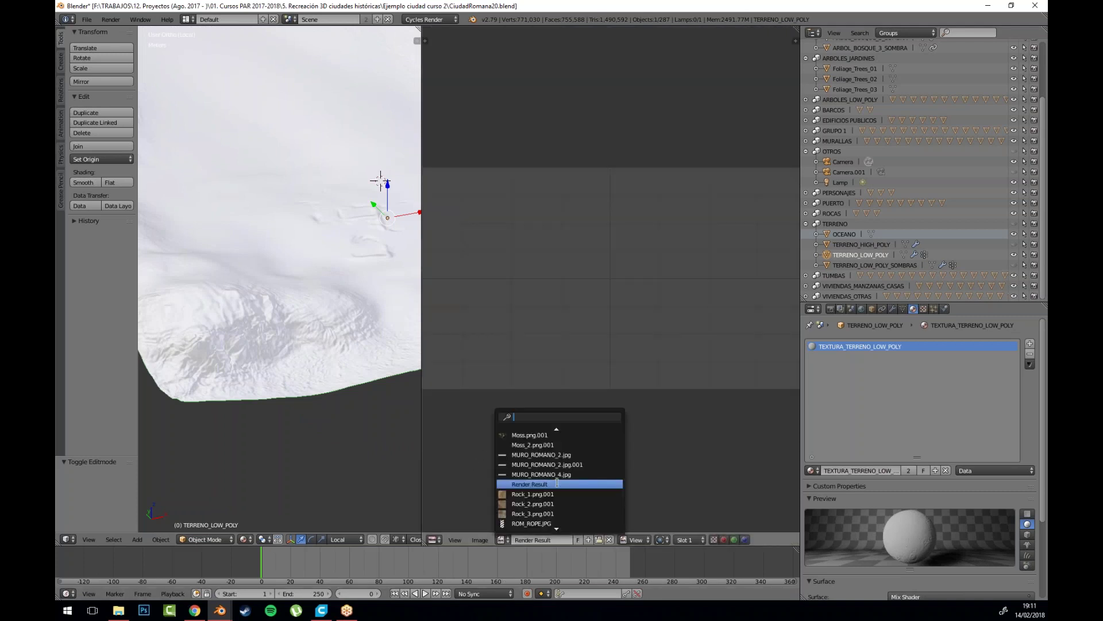
type("terre")
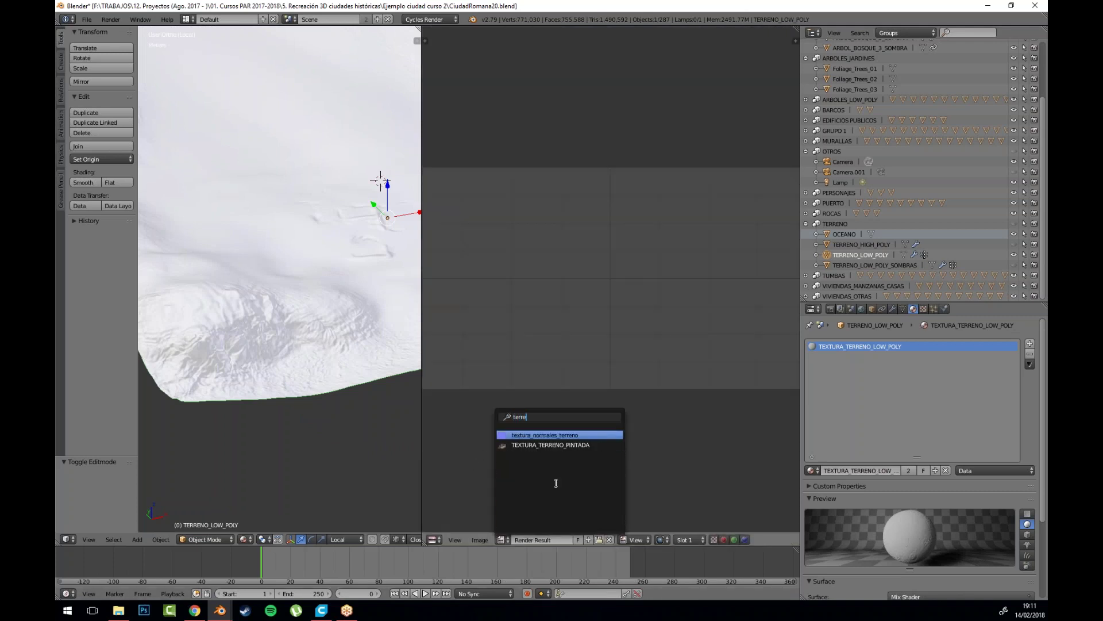
left_click(559, 434)
scroll(585, 385, "down", 3)
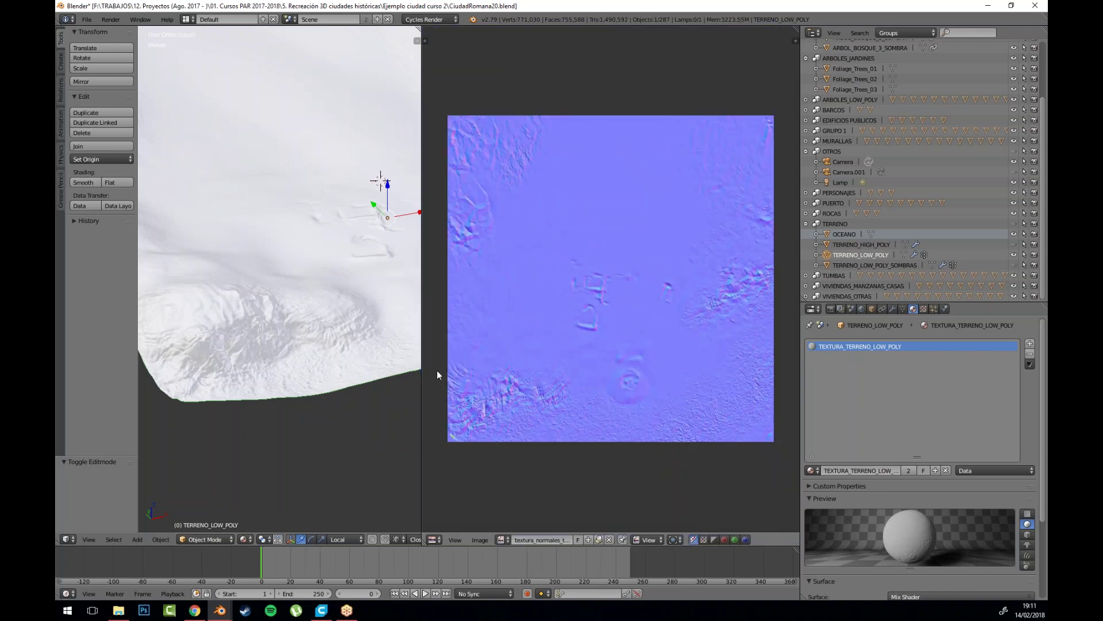
left_click_drag(422, 373, 281, 365)
scroll(422, 355, "up", 2)
scroll(424, 356, "down", 2)
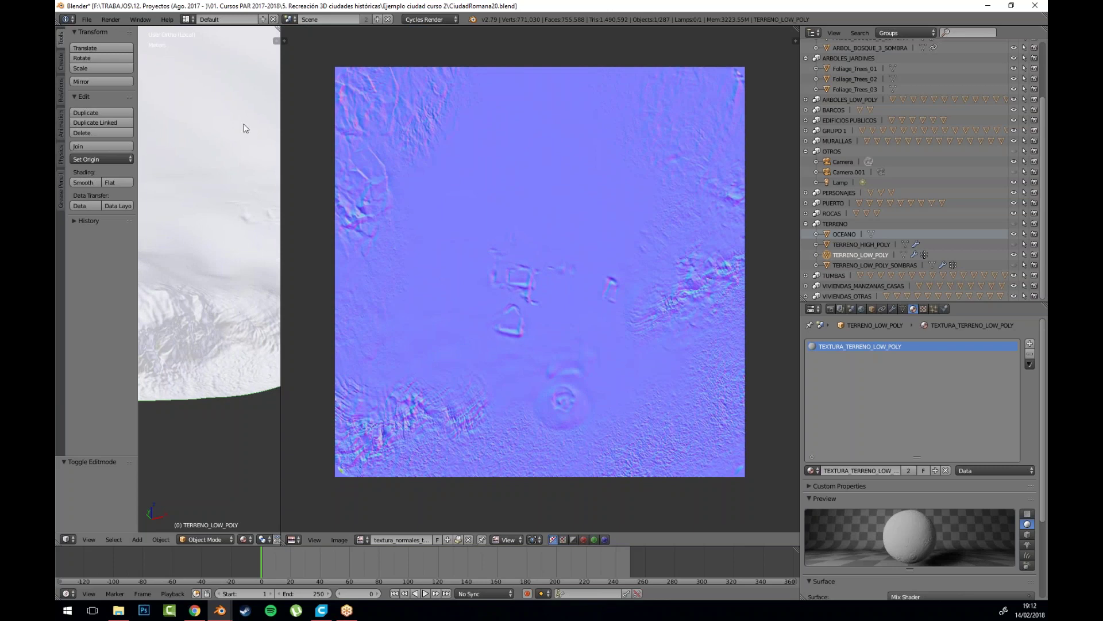
Step: Merge the UV/Image Editor back into the 3D View and get a close look at the terrain's cliff
left_click_drag(278, 41, 463, 306)
scroll(464, 305, "down", 5)
left_click_drag(554, 362, 428, 308)
scroll(426, 308, "up", 5)
left_click_drag(312, 259, 412, 519)
Step: Enter Edit Mode with vertex selection, select a vertex near the cliff's crest and enable proportional editing
key("Tab")
left_click(351, 539)
scroll(413, 365, "up", 4)
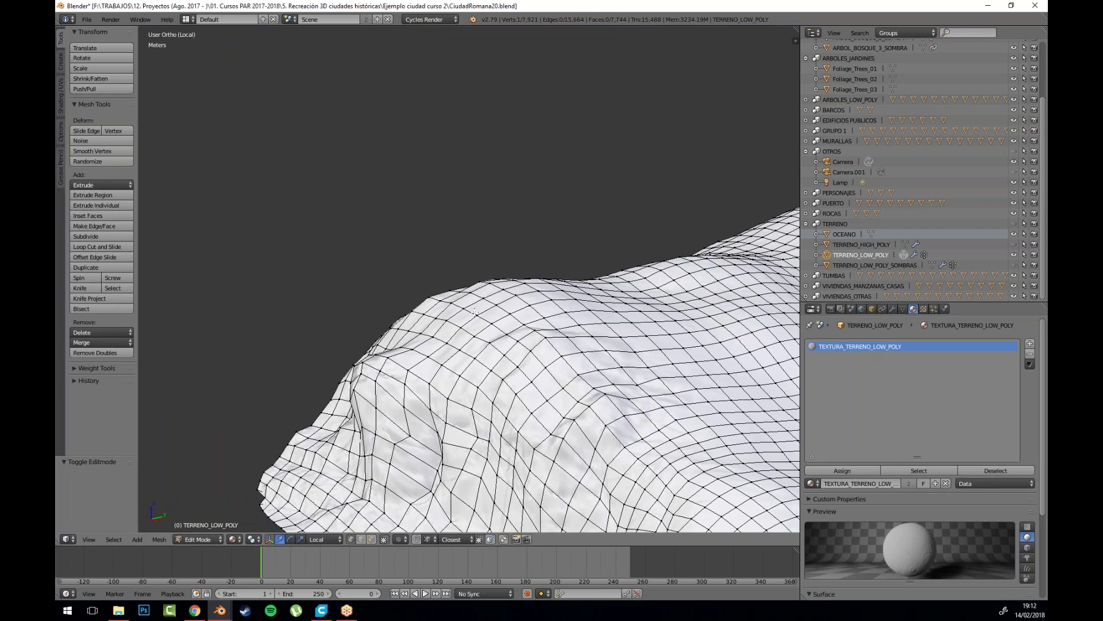
left_click_drag(413, 365, 415, 308)
right_click(417, 305)
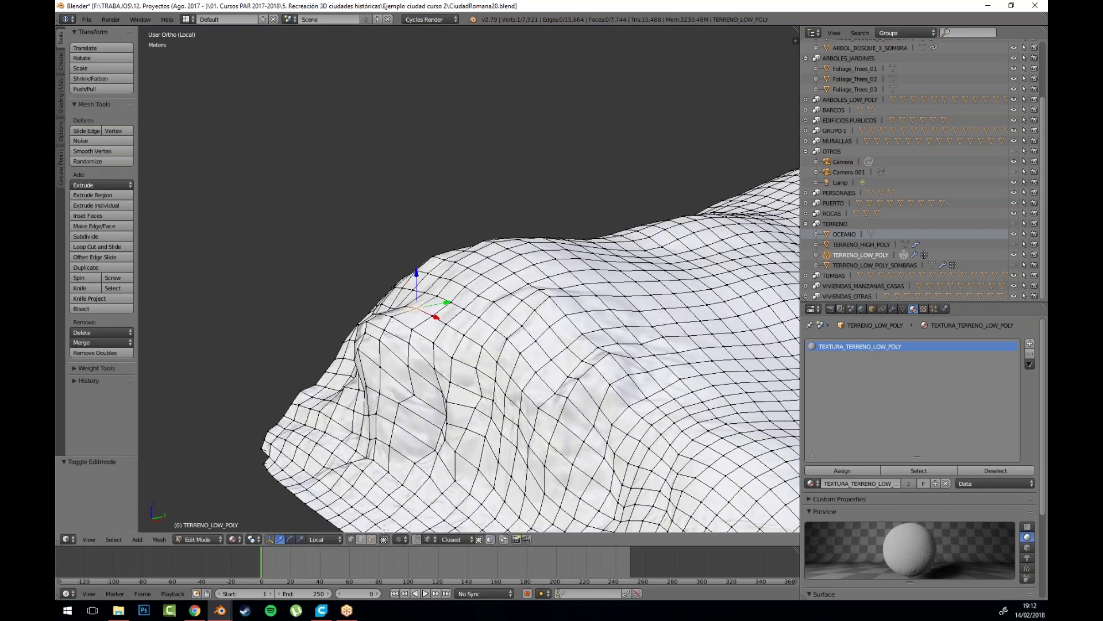
left_click(399, 539)
left_click(431, 512)
Step: Try moving the cliff vertex up and down with smooth proportional falloff, varying the influence size up to about 88
key("g")
scroll(440, 305, "up", 15)
scroll(429, 277, "down", 7)
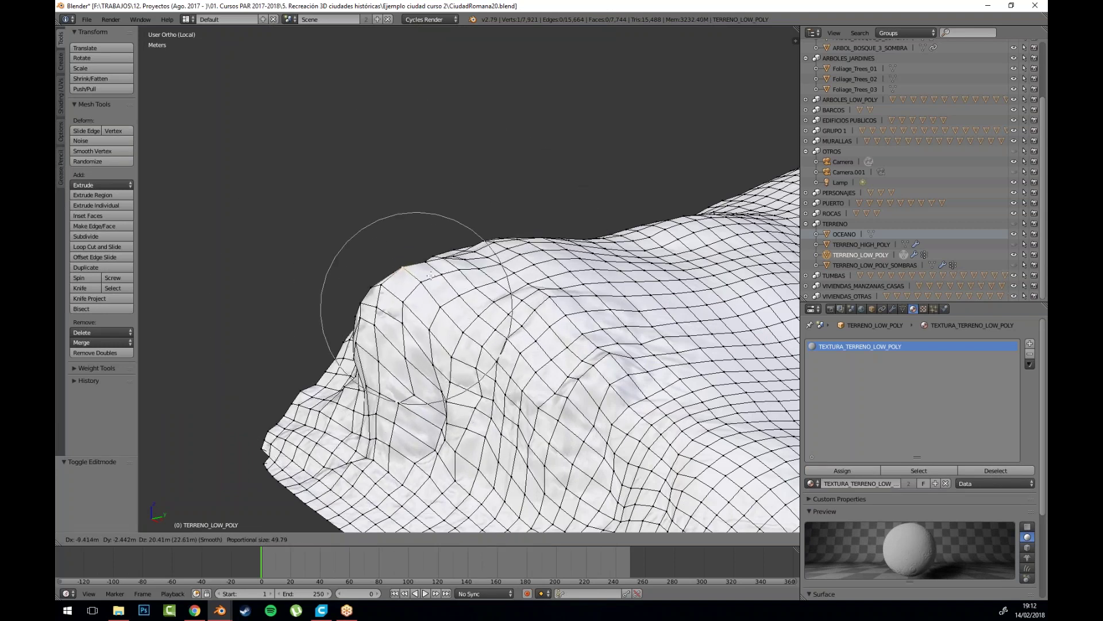
scroll(434, 302, "up", 4)
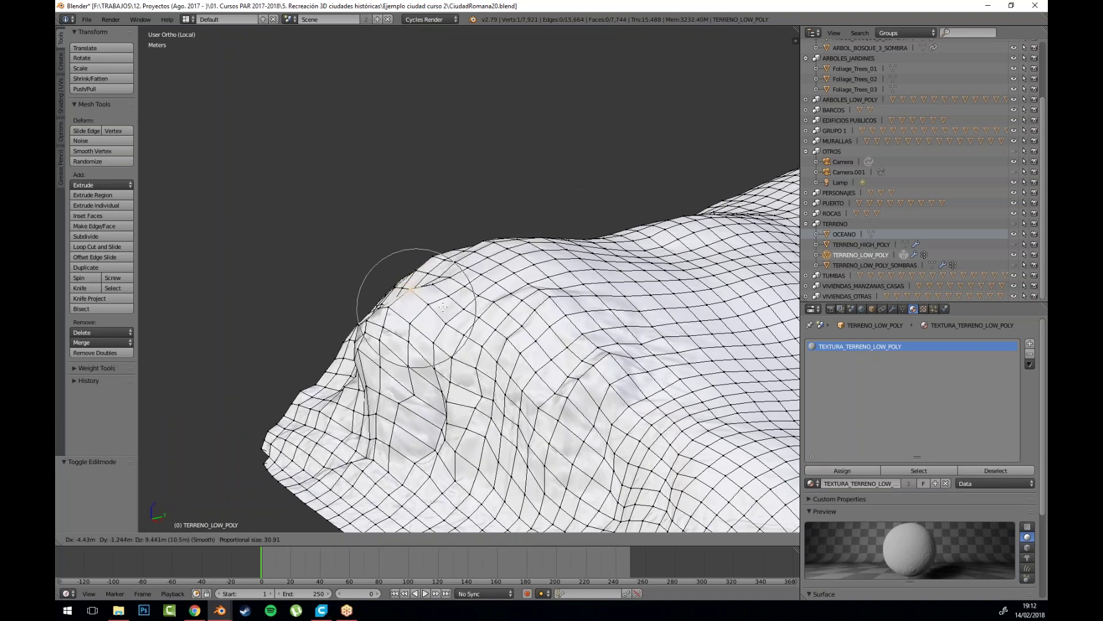
left_click(443, 297)
key("g")
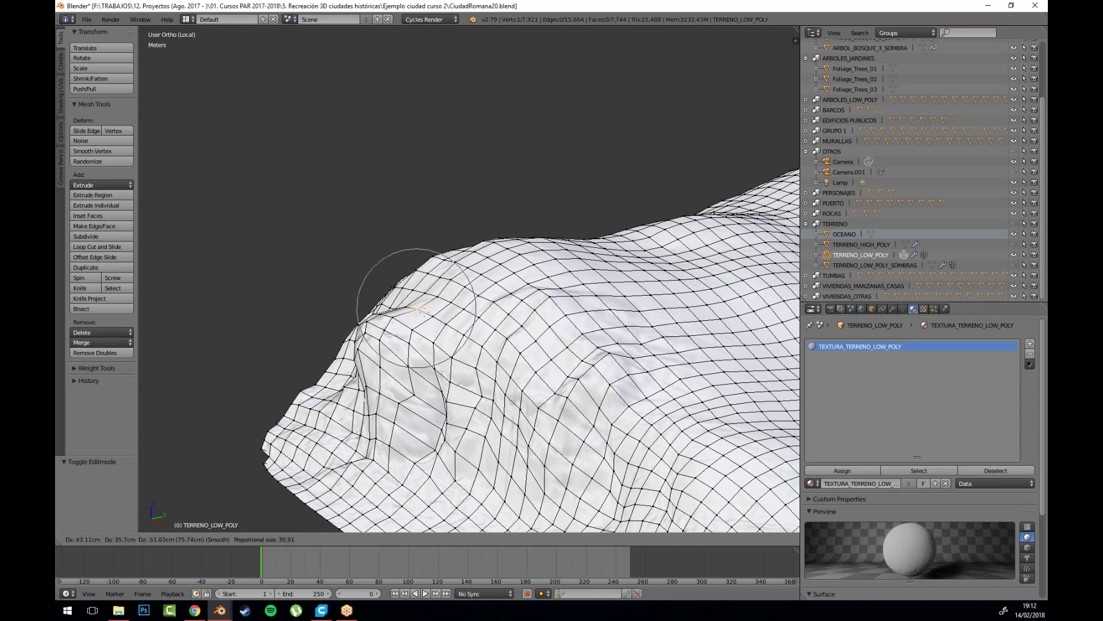
scroll(426, 309, "down", 10)
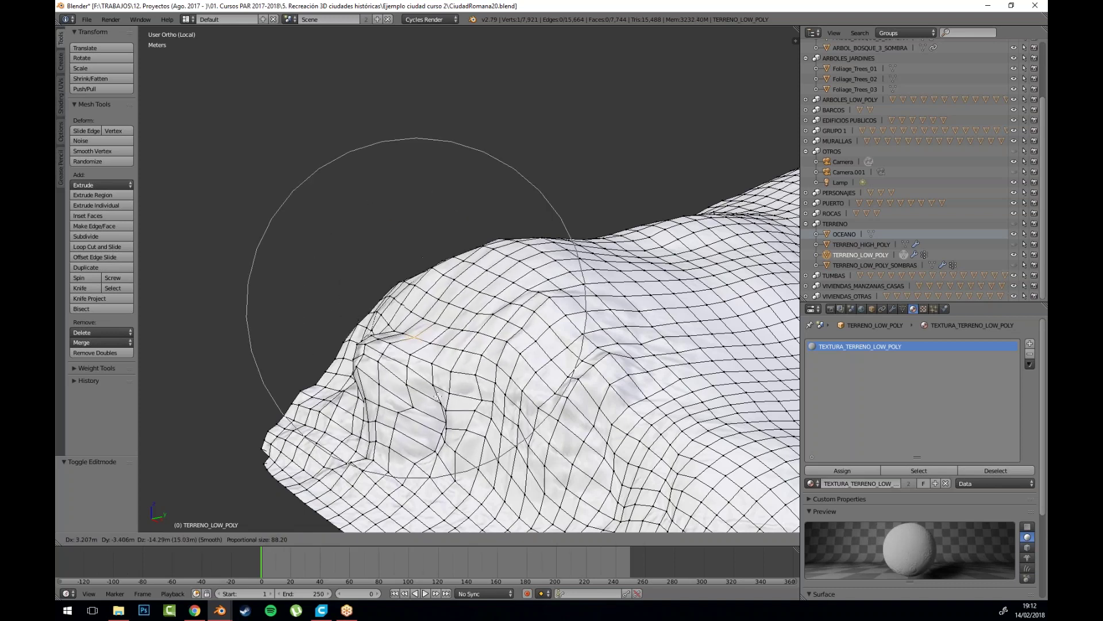
left_click(439, 323)
Step: Try moving another vertex at the cliff's edge with proportional editing, then return to Object Mode and view the whole terrain
scroll(471, 307, "down", 5)
left_click_drag(471, 307, 488, 267)
scroll(515, 288, "up", 6)
scroll(520, 263, "down", 4)
right_click(415, 306)
left_click_drag(415, 306, 430, 330)
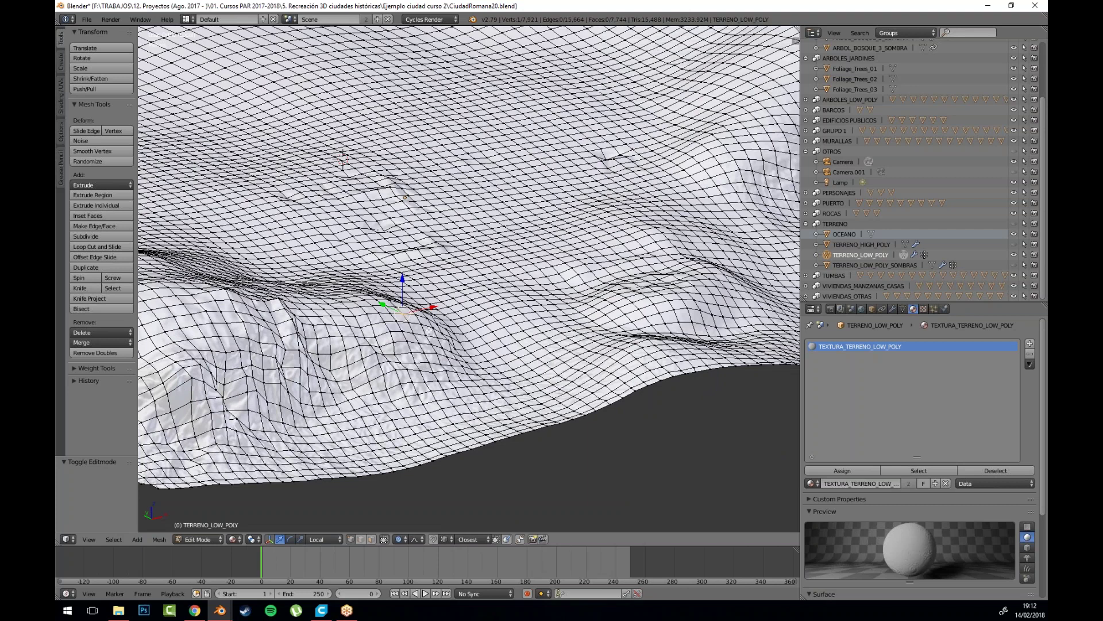
scroll(430, 330, "up", 3)
key("g")
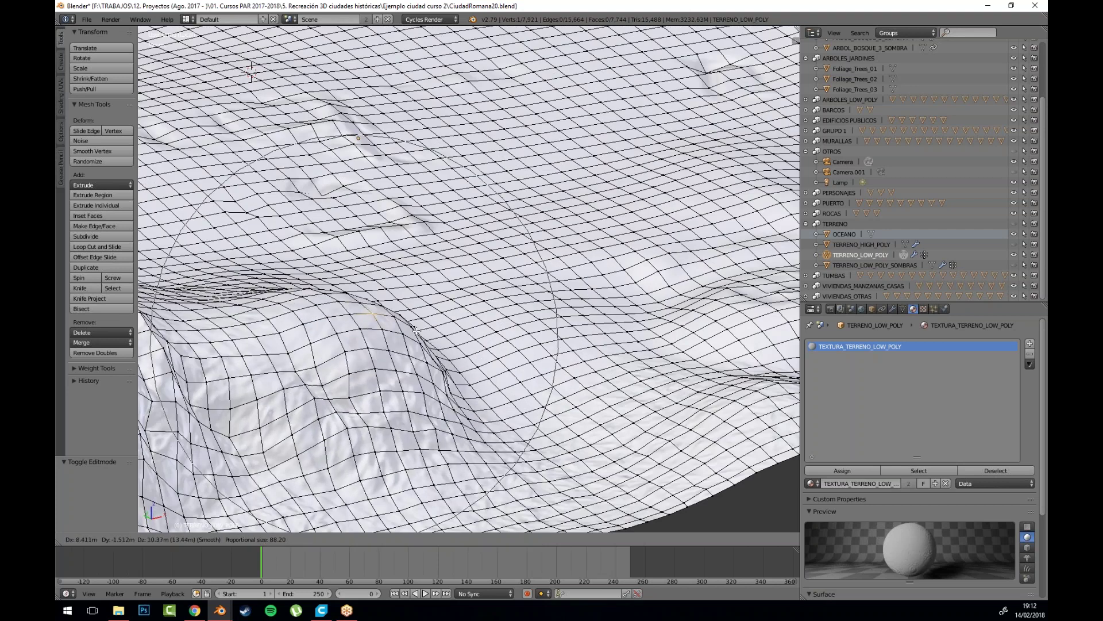
left_click(392, 345)
key("Tab")
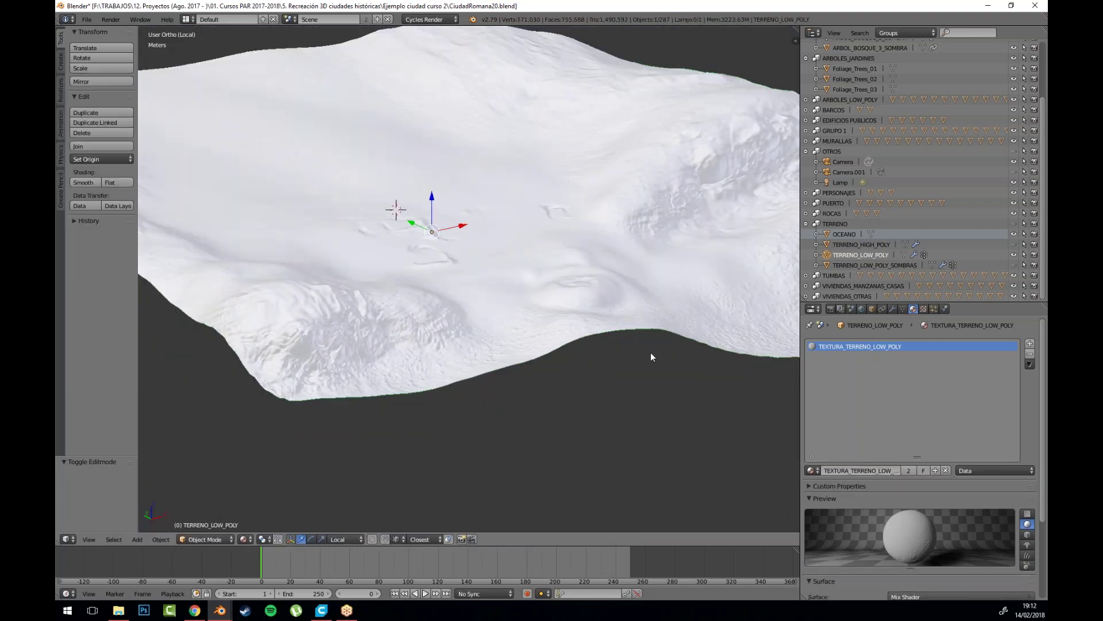
left_click_drag(651, 353, 501, 405)
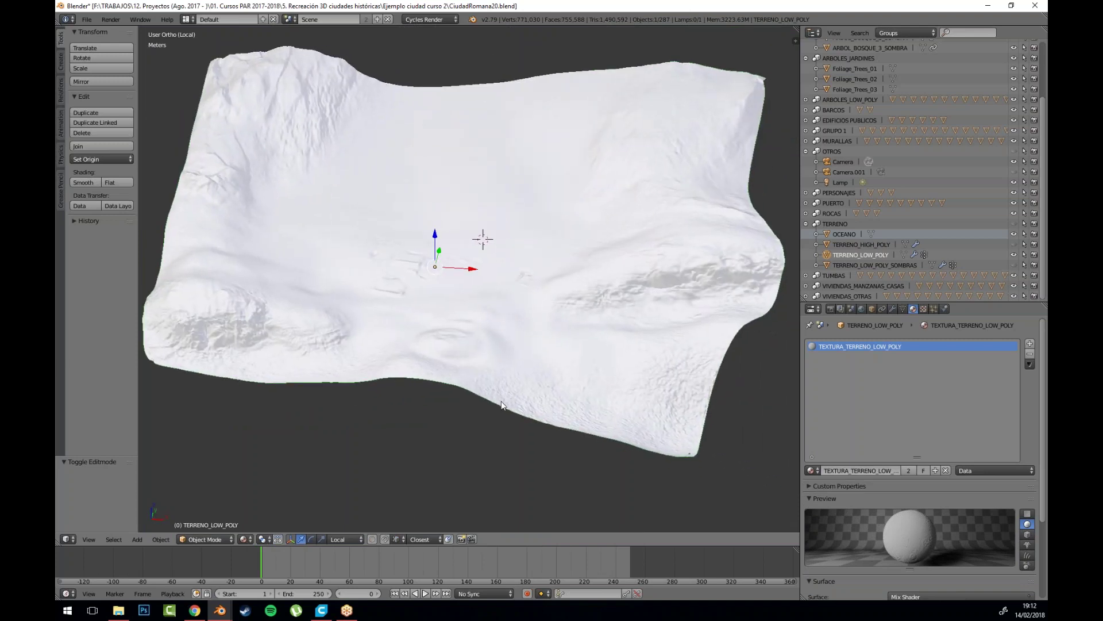
Step: Quit Blender without saving the changes to CiudadRomana20 and clear the file selection in the project folder
left_click(1044, 7)
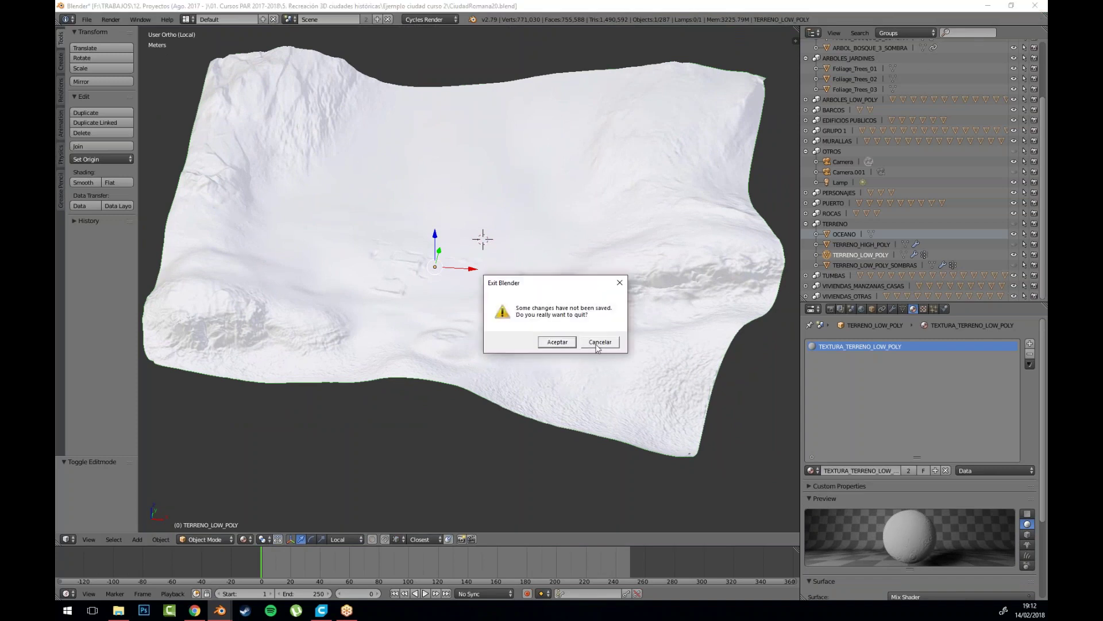
left_click(564, 345)
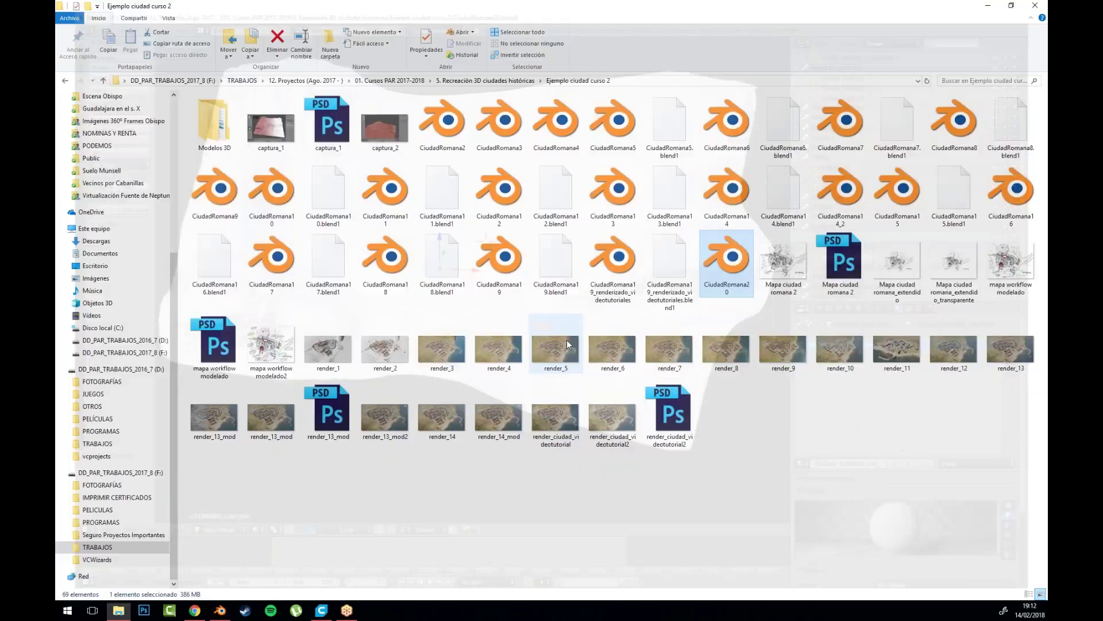
left_click(376, 520)
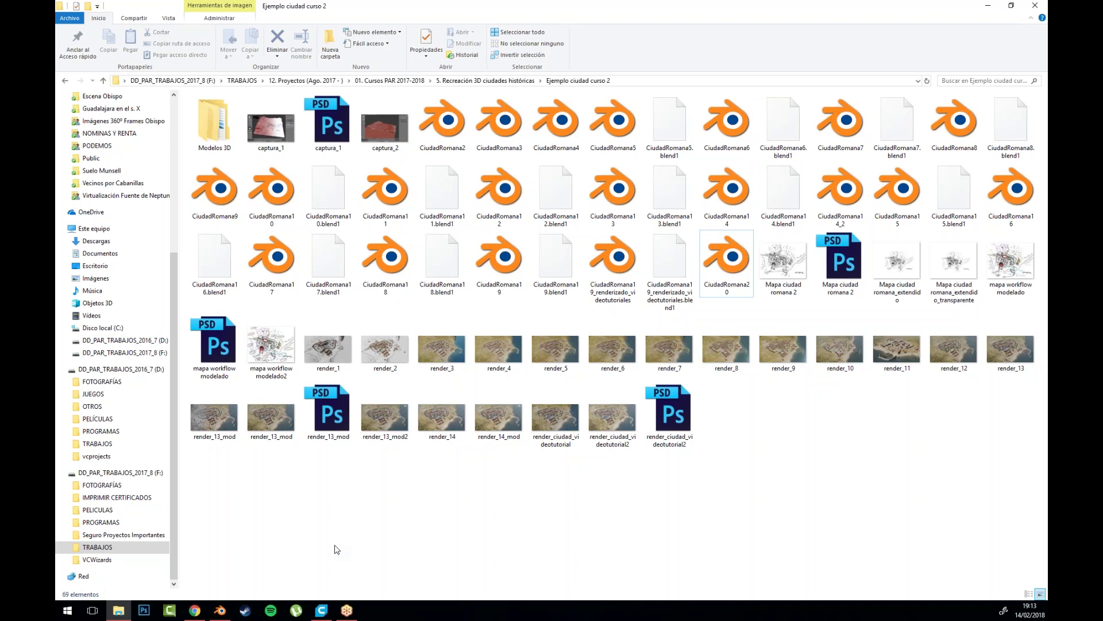
Step: Switch to Chrome and go from the Foro - Bloque II page to the Ciudades Blender (1ªEd.) course page
left_click(195, 610)
left_click(117, 7)
scroll(425, 157, "up", 3)
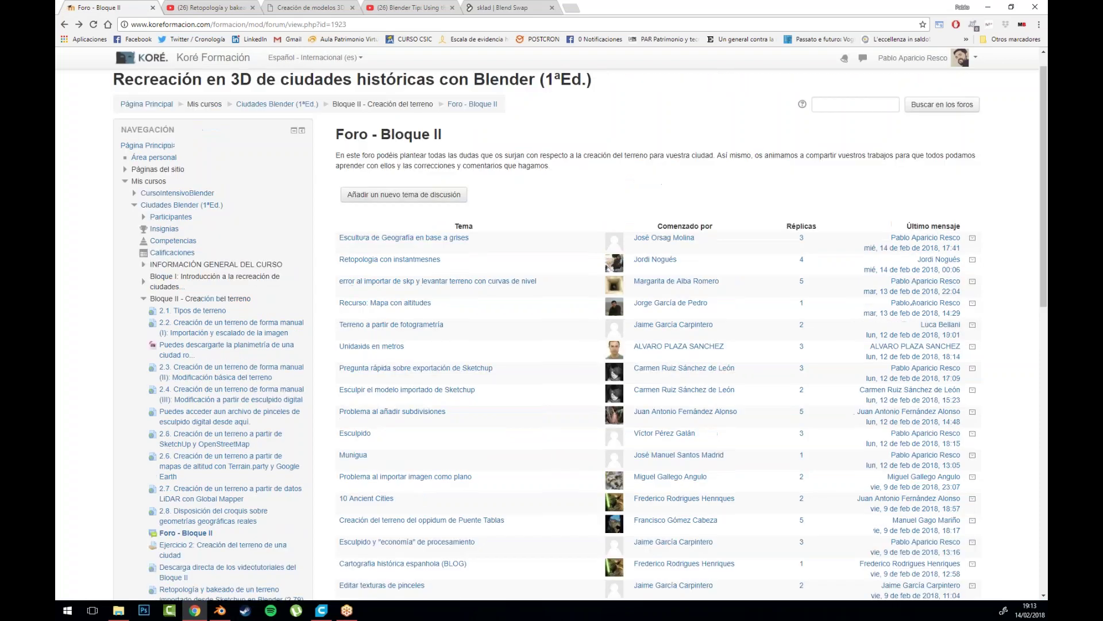
left_click(277, 129)
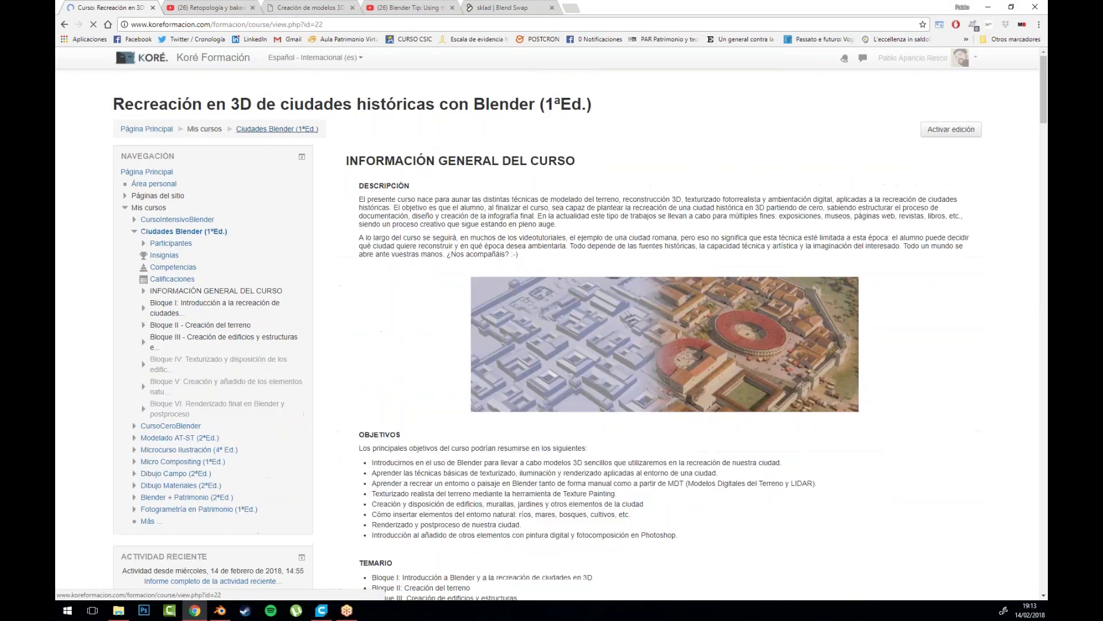
Step: Look through the course page's block materials, focusing on the Bloque IV lessons about texturing and placing buildings on the terrain
scroll(509, 291, "down", 10)
scroll(509, 294, "down", 20)
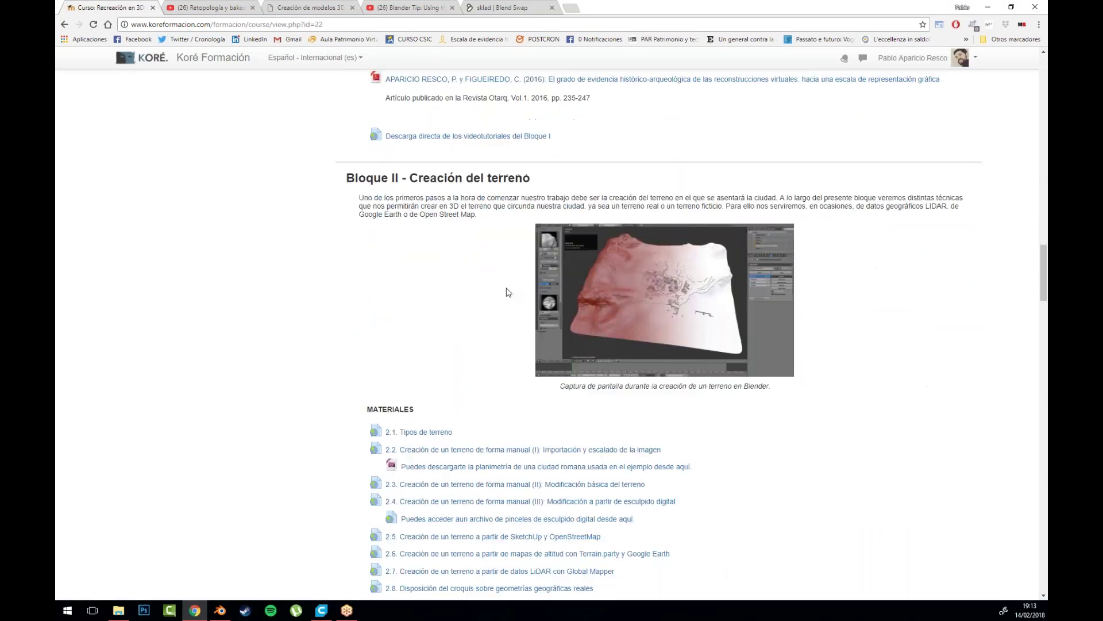
scroll(508, 299, "down", 10)
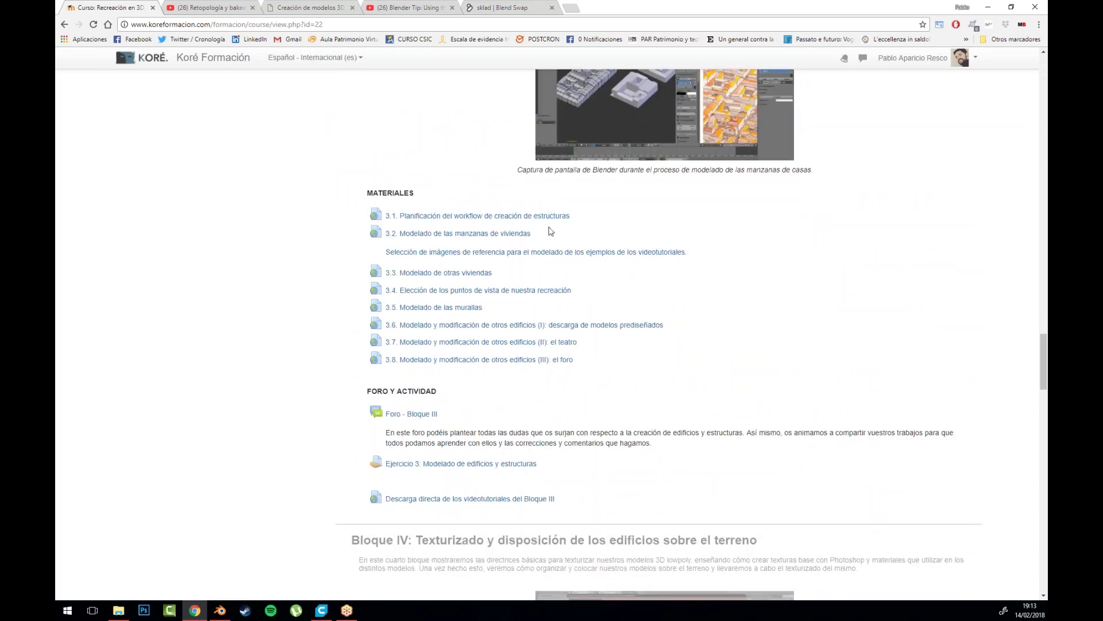
scroll(546, 218, "down", 9)
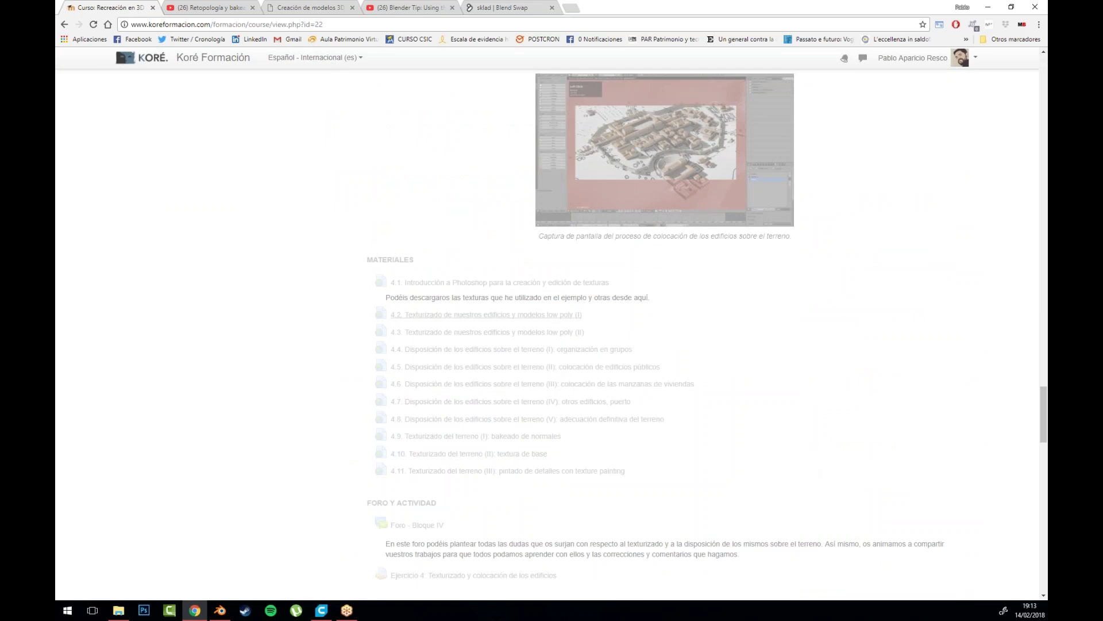
scroll(694, 322, "down", 3)
scroll(693, 323, "up", 3)
scroll(693, 323, "down", 10)
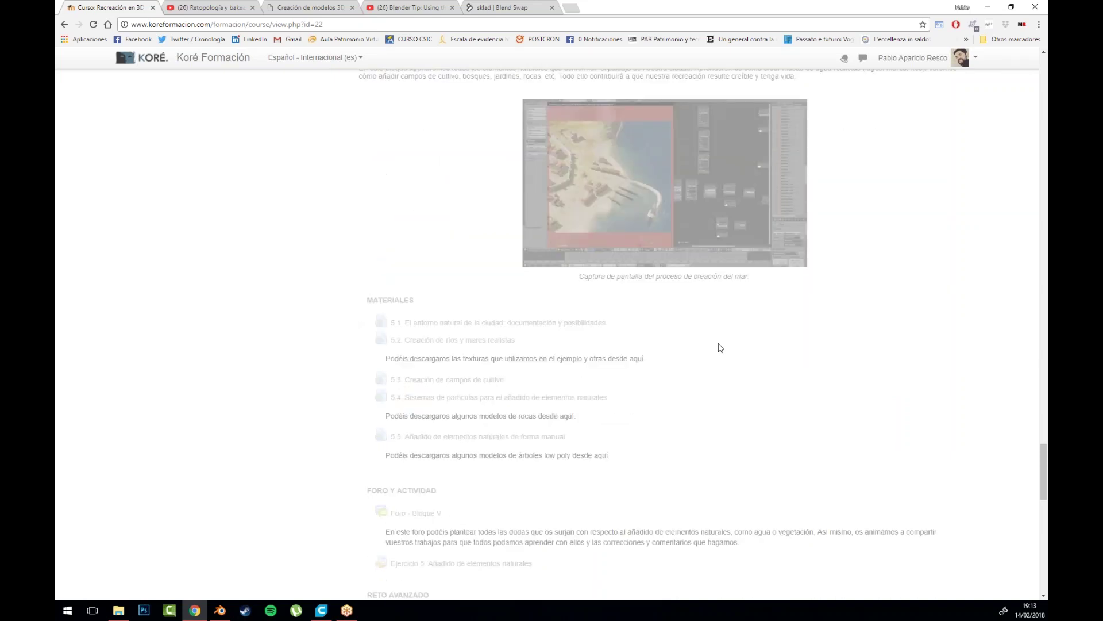
scroll(717, 342, "up", 10)
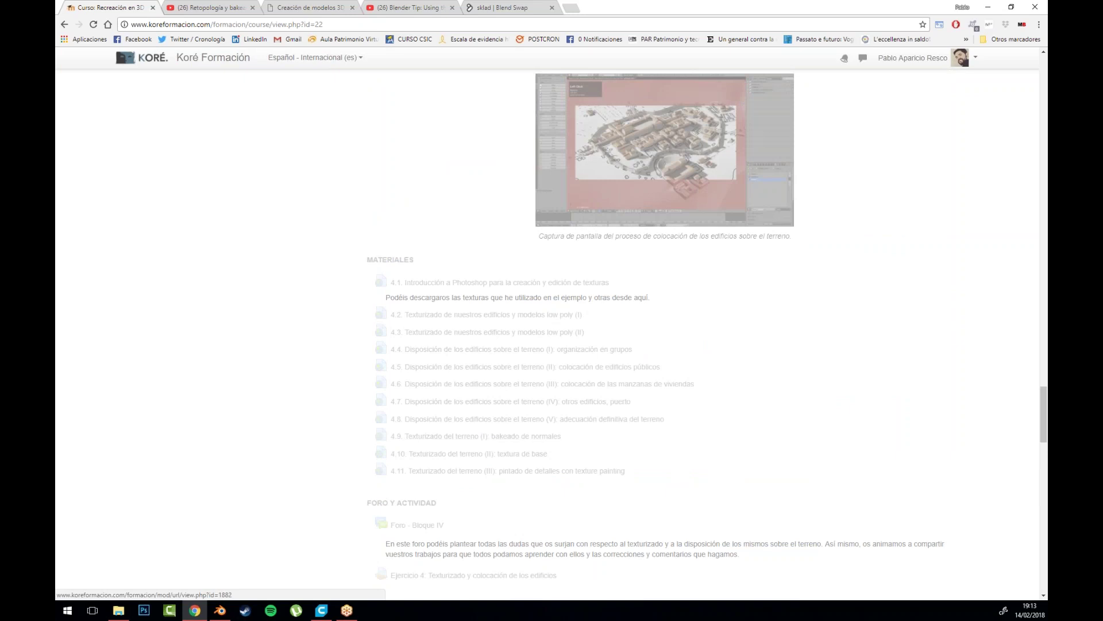
scroll(498, 300, "up", 2)
scroll(497, 301, "down", 2)
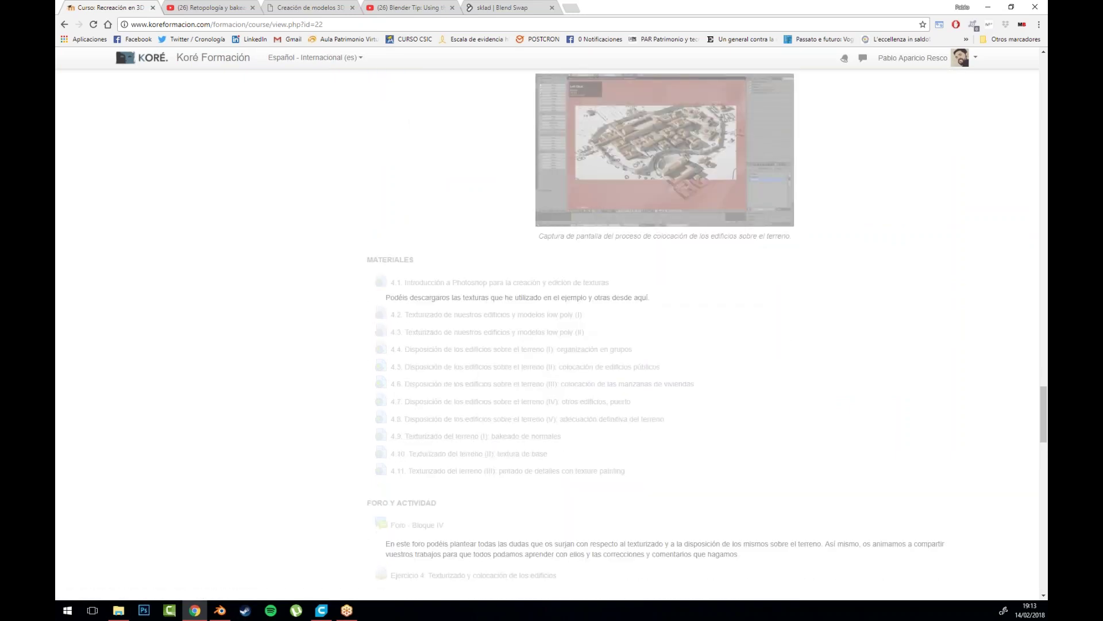
Step: Look back through the course page's material lists from Bloque IV up to the Bloque I lessons and optional material
scroll(640, 271, "up", 3)
scroll(463, 178, "up", 7)
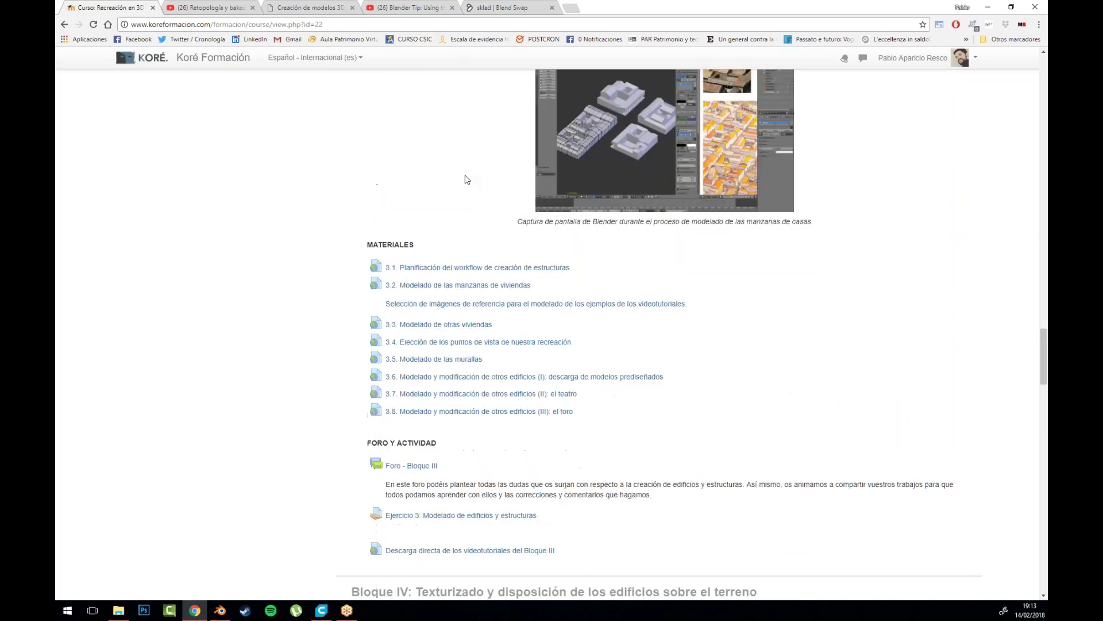
scroll(520, 158, "up", 6)
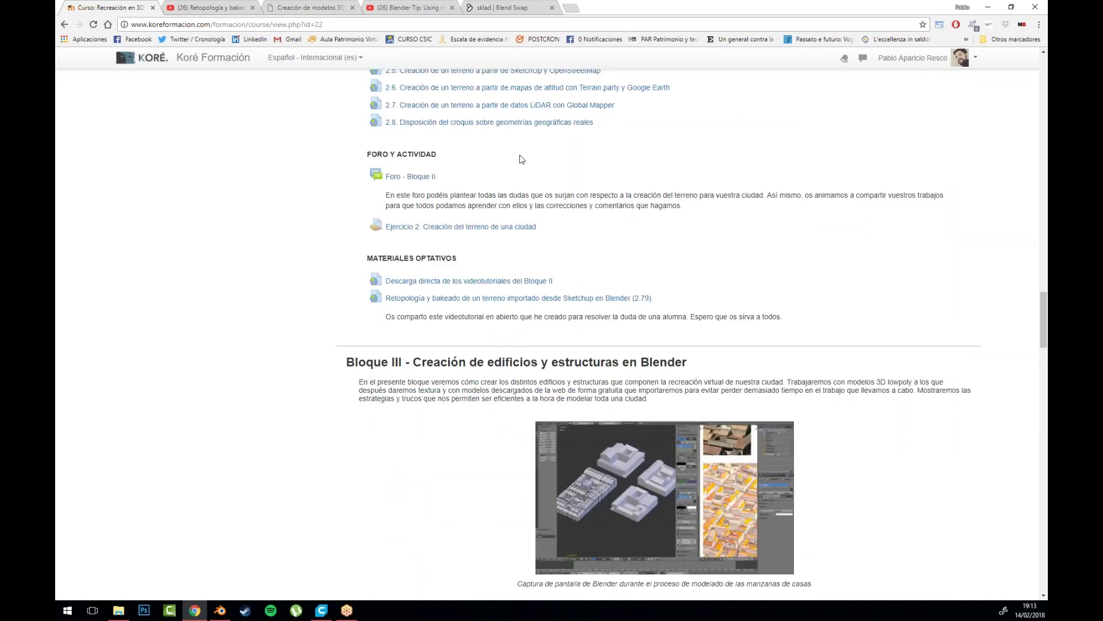
scroll(522, 159, "up", 4)
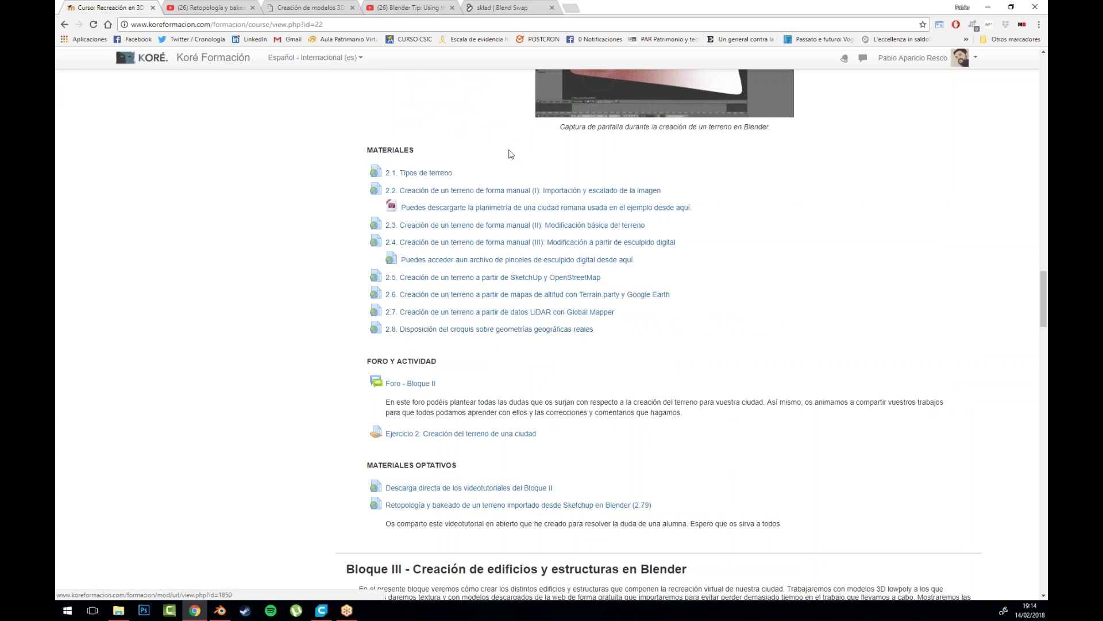
scroll(499, 187, "down", 1)
scroll(500, 187, "down", 1)
scroll(497, 189, "up", 2)
scroll(495, 194, "down", 6)
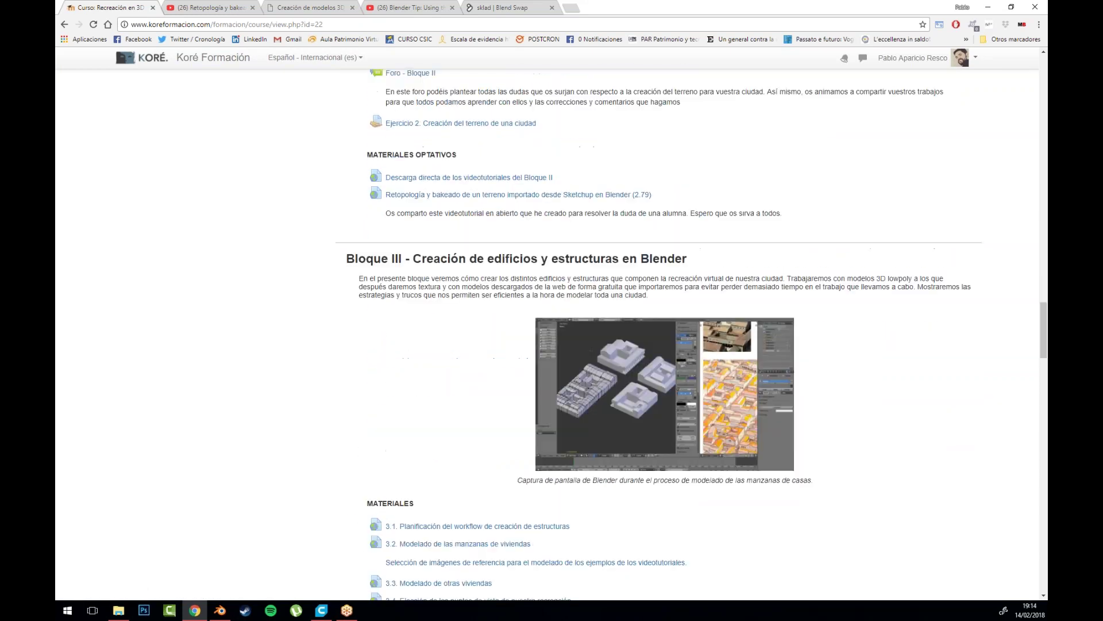
scroll(491, 195, "up", 5)
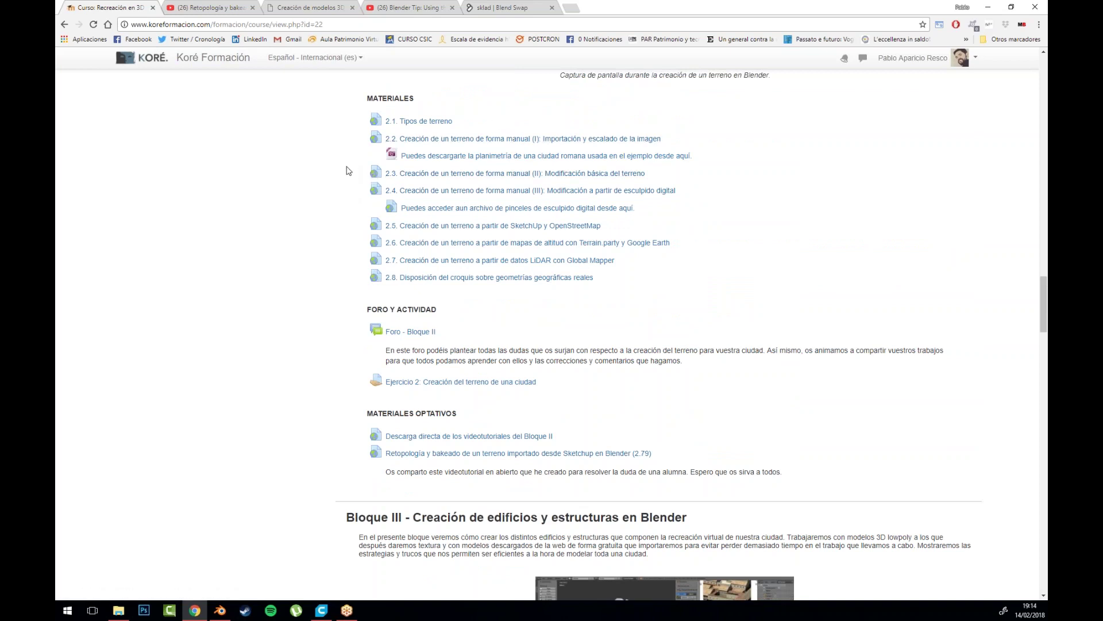
scroll(347, 171, "up", 12)
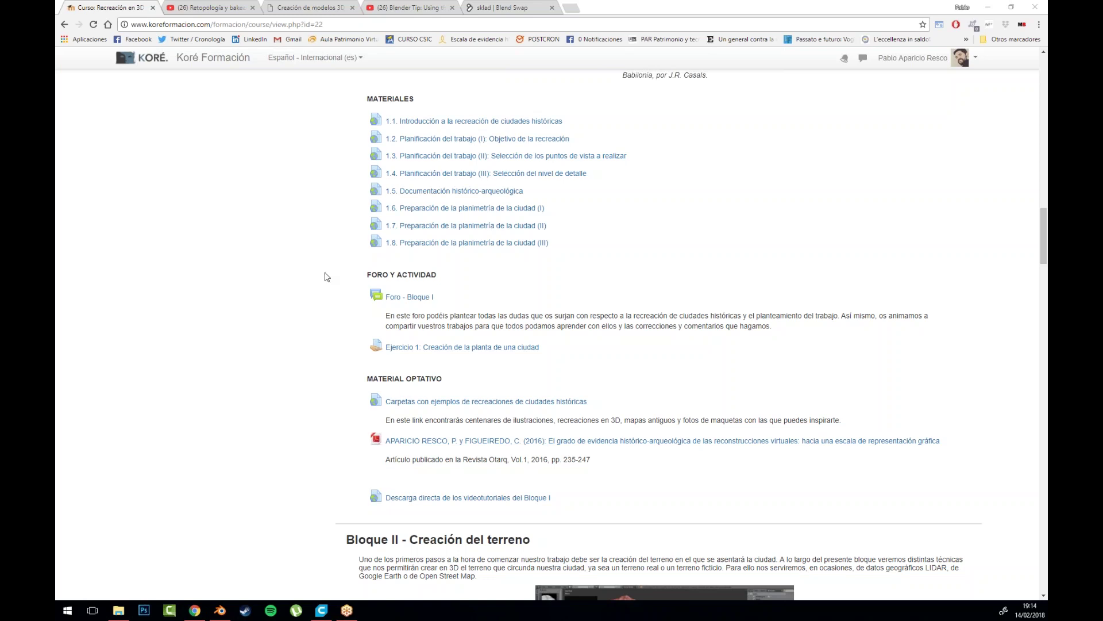
Step: Search Google Images for "muro ciclopeo" in a new browser tab
left_click(570, 7)
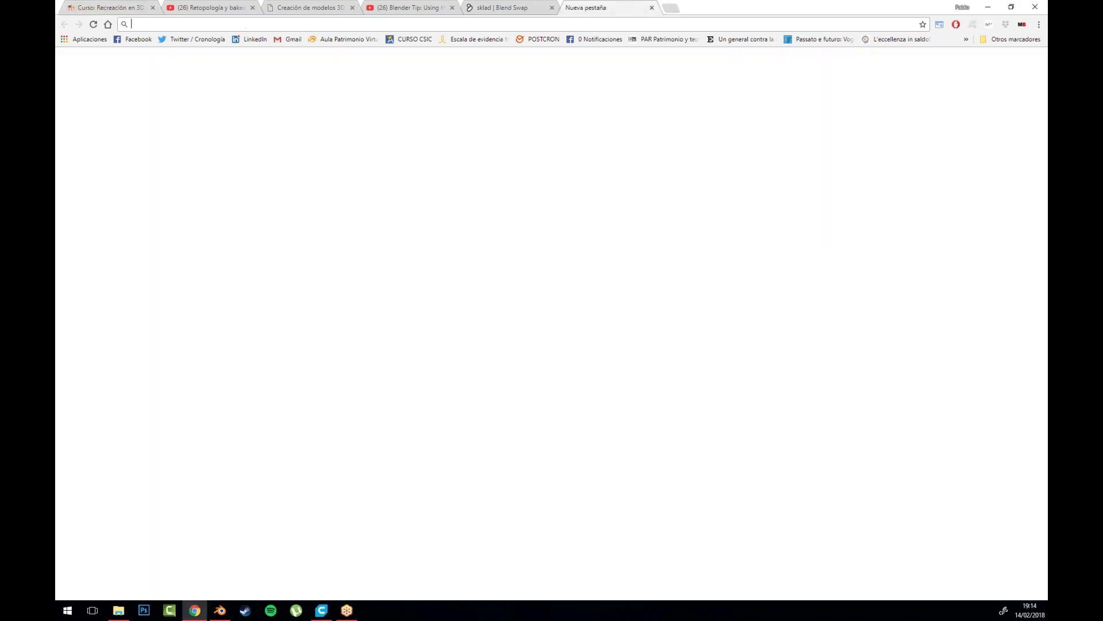
type("muro ciclopeo")
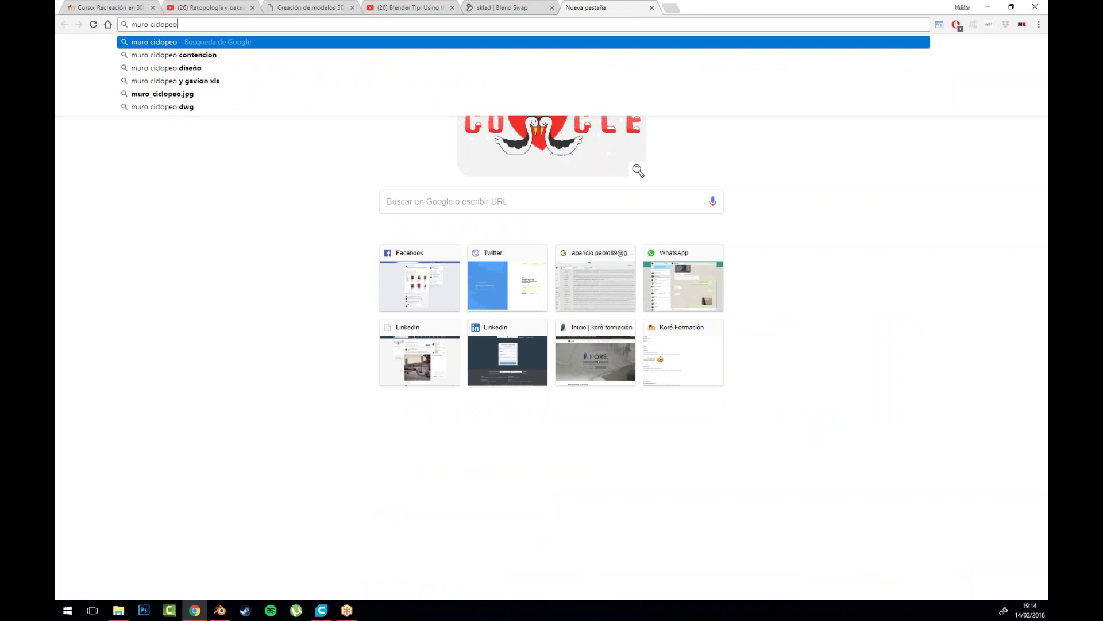
key("Return")
left_click(188, 98)
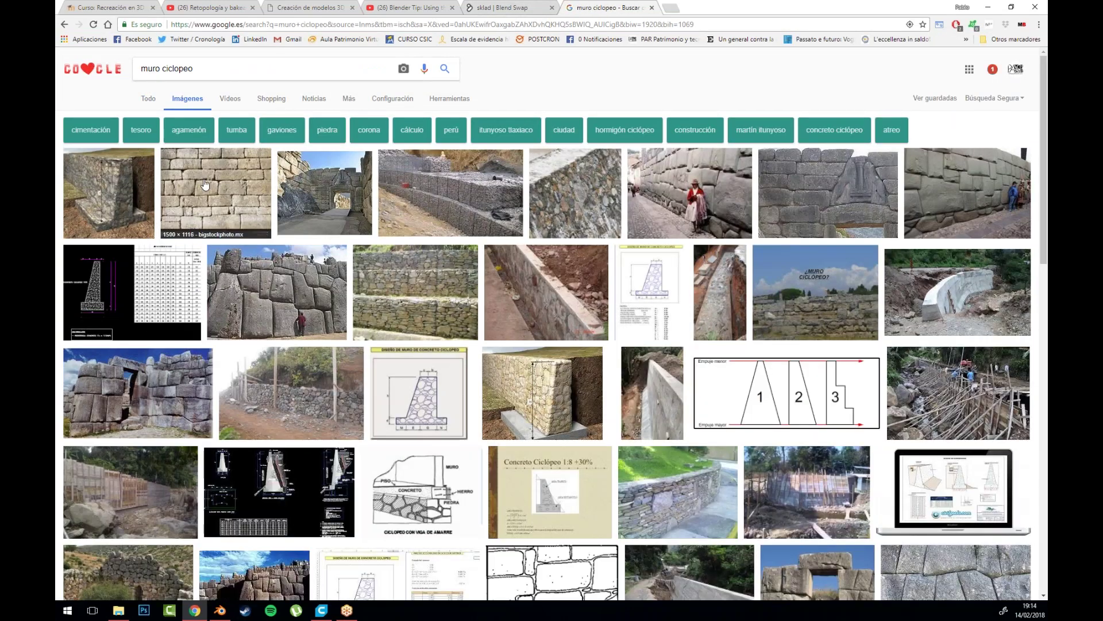
Step: Preview several cyclopean wall photos, including the Inca stone wall and the lion gate, to examine their blocks
left_click(324, 197)
left_click(325, 125)
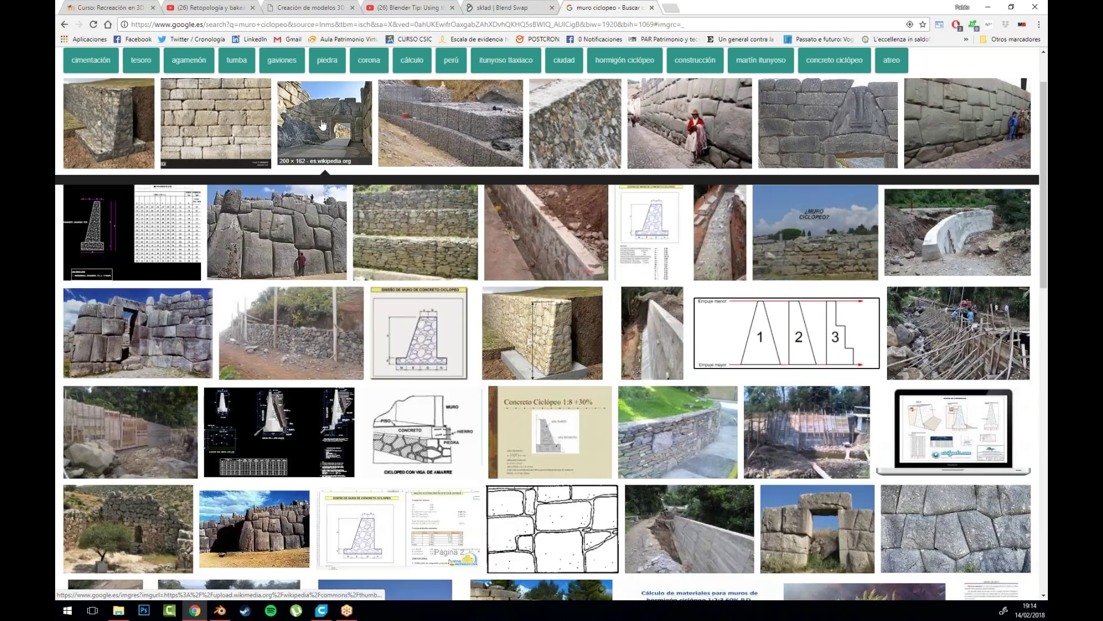
left_click(951, 122)
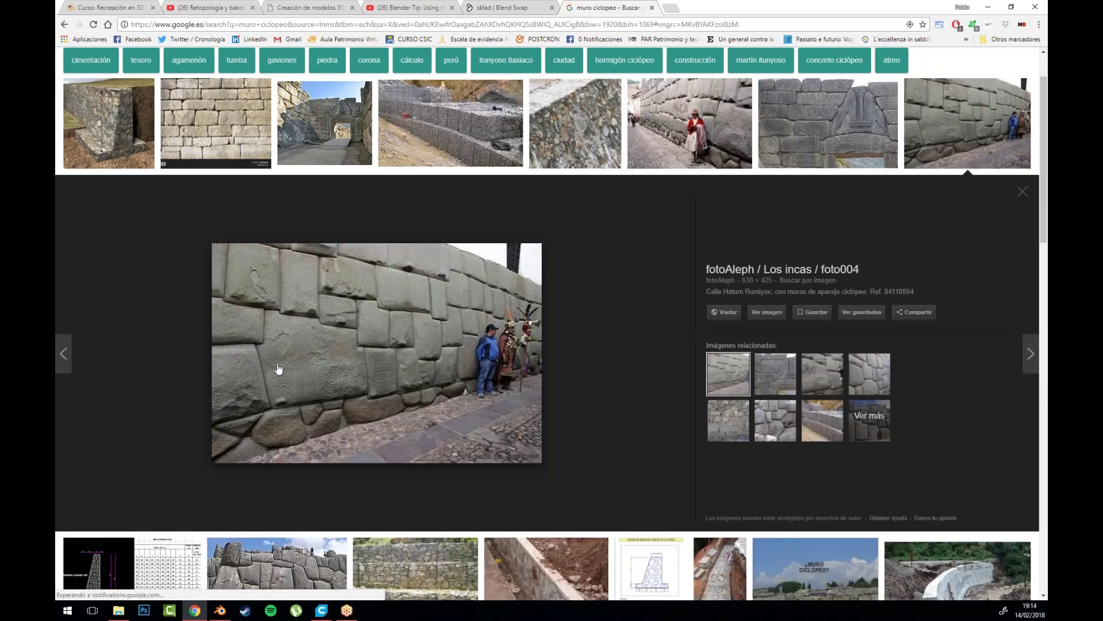
left_click(816, 125)
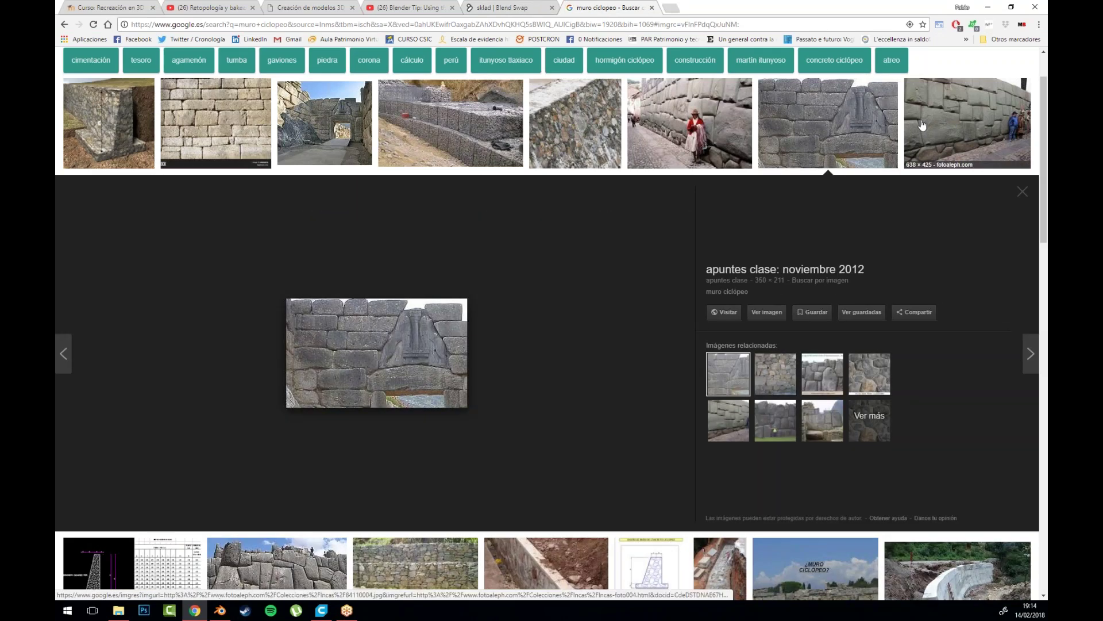
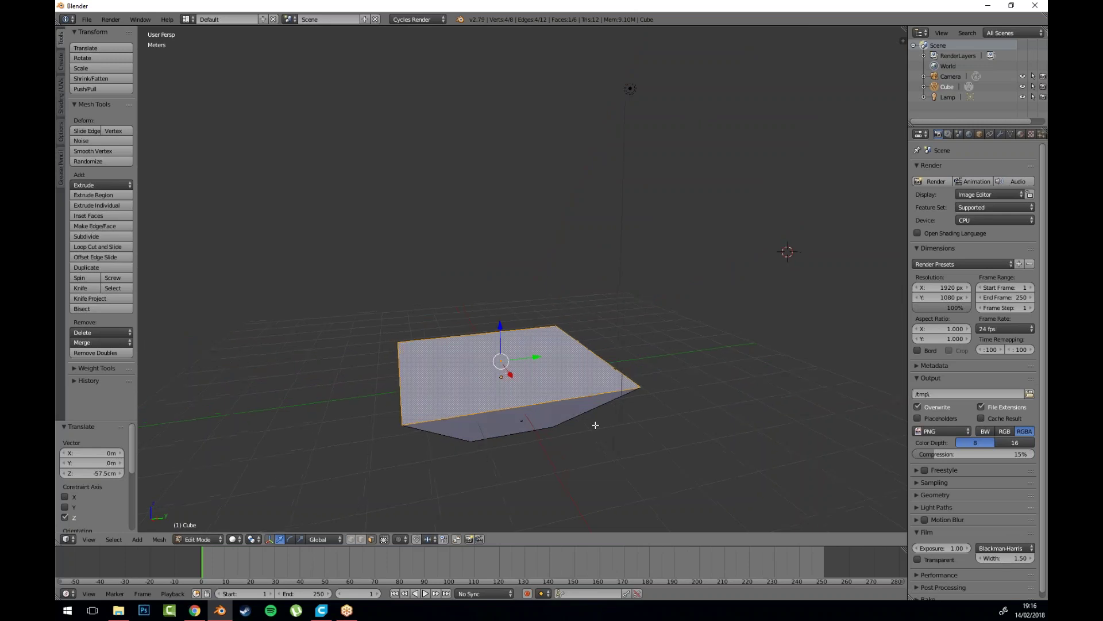
Step: Extrude the cube's top face upward twice, about 2.85 m and 3.7 m, narrowing the face after each extrusion
key("e")
left_click(741, 352)
key("s")
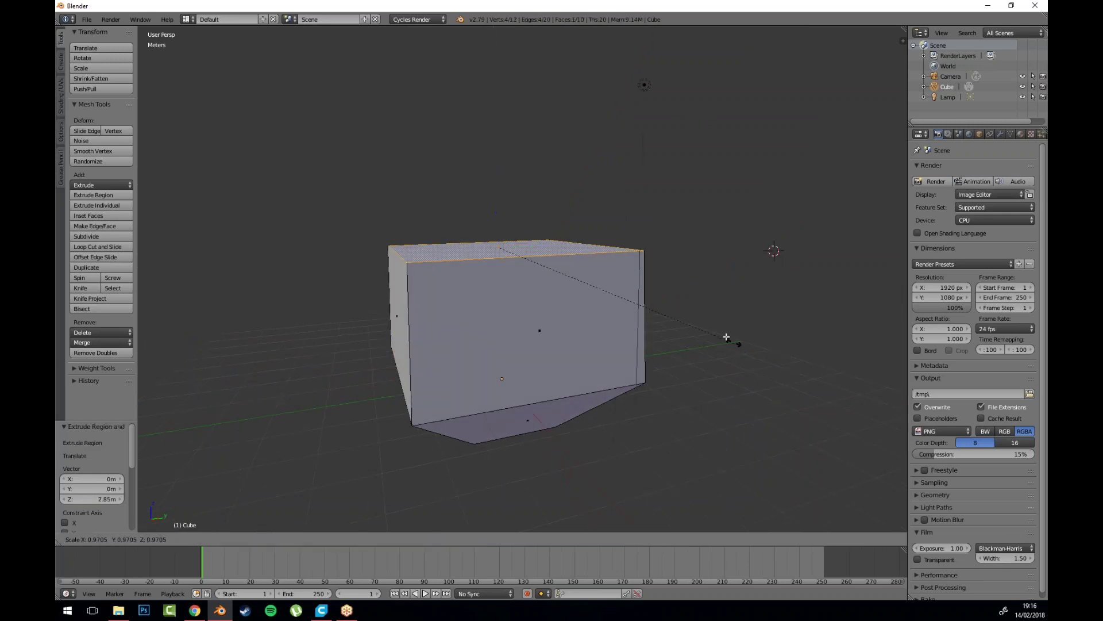
left_click(713, 334)
scroll(632, 331, "down", 3)
key("e")
left_click(609, 244)
key("s")
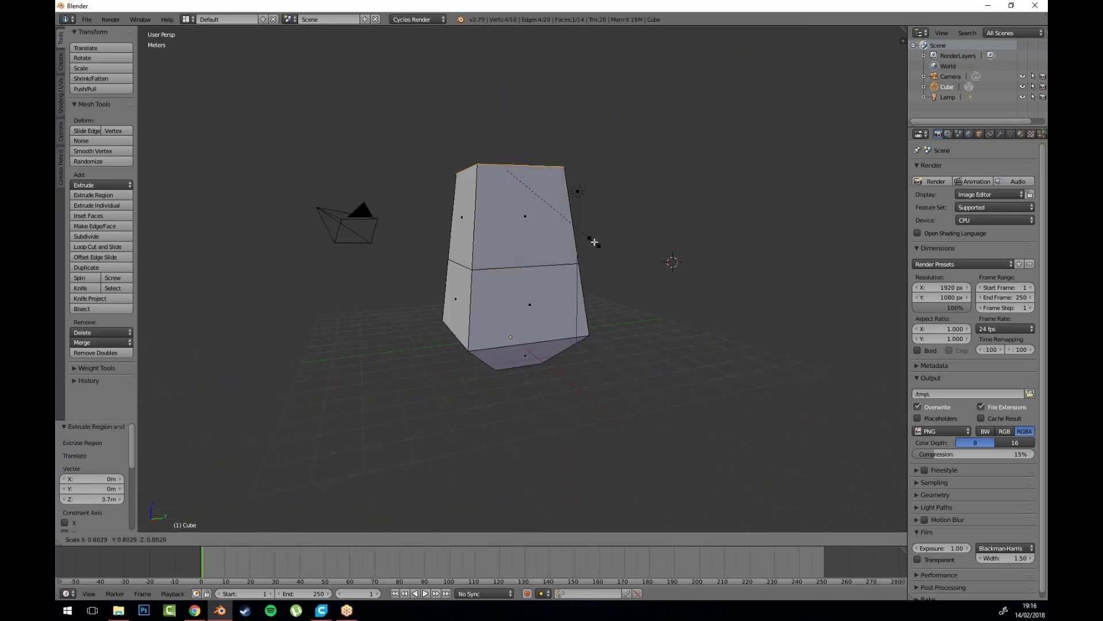
left_click(595, 242)
left_click_drag(605, 262, 603, 371)
Step: Extrude the top face twice more, narrow it to a small tip, and lower the tip by about 72 cm
key("e")
left_click(598, 283)
key("s")
left_click(586, 256)
left_click_drag(586, 256, 591, 314)
key("e")
left_click(607, 284)
key("s")
left_click(535, 225)
left_click_drag(512, 168, 516, 186)
Step: Add a centred vertical loop cut to the tapered block and scale it outward along X
scroll(556, 284, "down", 3)
mouse_move(557, 283)
left_mouse_down()
mouse_move(561, 251)
mouse_move(549, 289)
left_mouse_up()
scroll(524, 305, "up", 3)
key("ctrl+r")
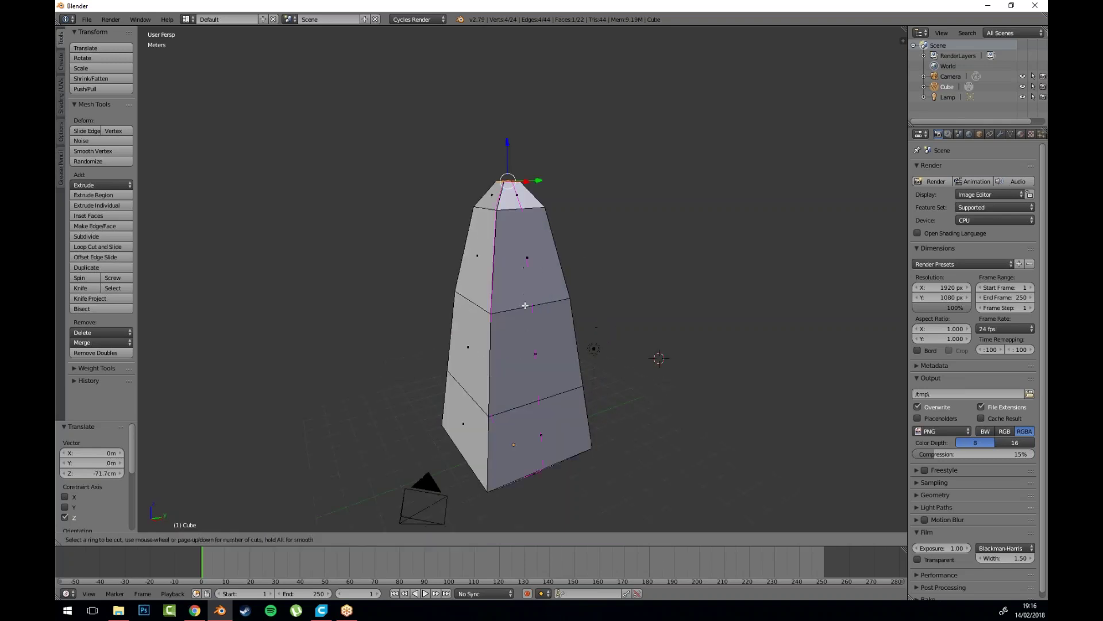
left_click(524, 305)
right_click(525, 305)
left_click_drag(432, 310, 487, 327)
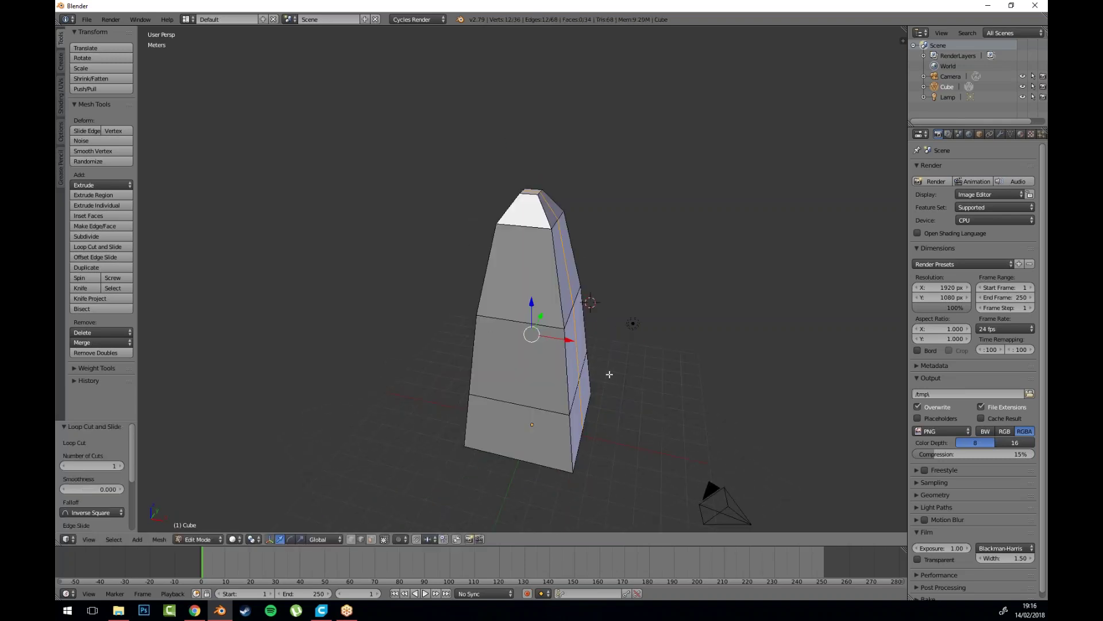
key("s")
key("x")
left_click(628, 381)
Step: Add a second centred vertical loop cut across the adjacent sides and scale it outward along Y
key("ctrl+r")
left_click(509, 321)
right_click(508, 321)
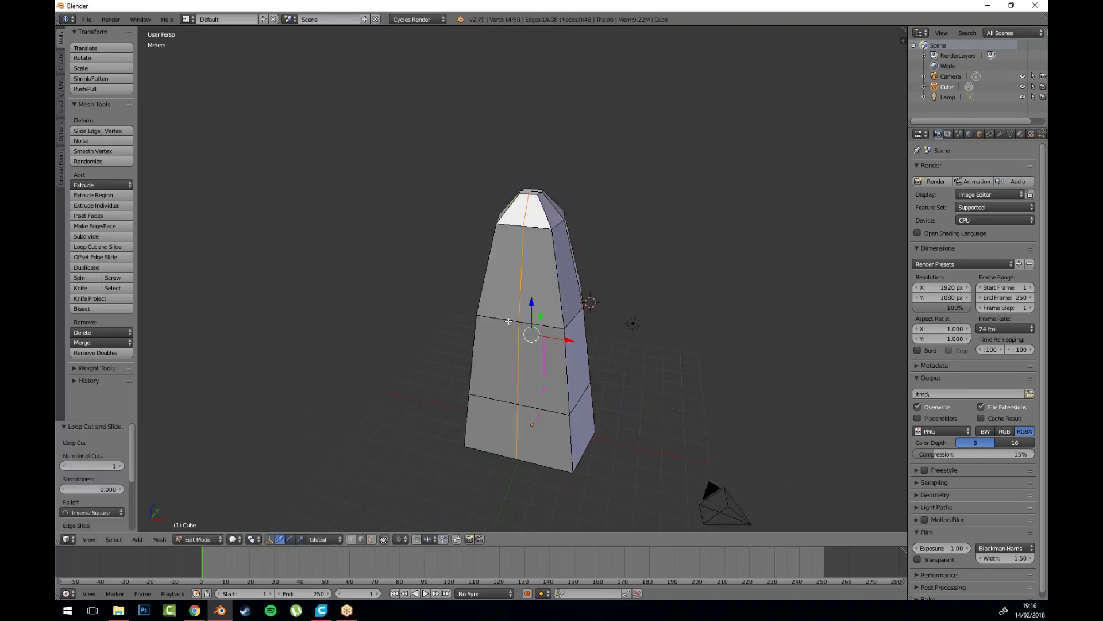
left_click_drag(509, 321, 638, 387)
key("s")
key("y")
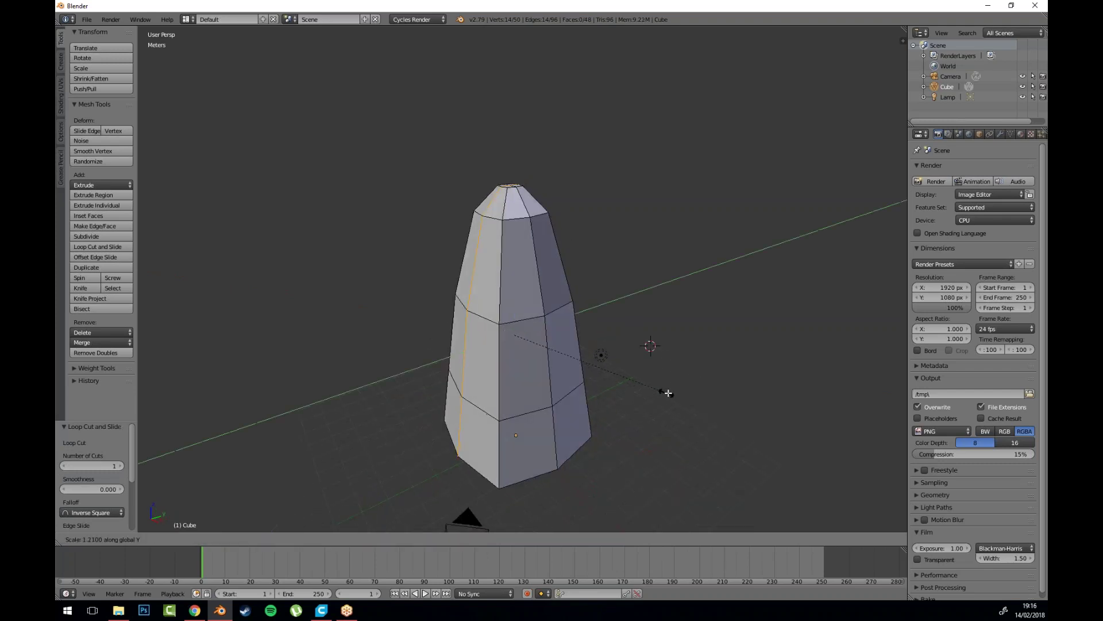
left_click(653, 391)
key("a")
left_click_drag(504, 389, 549, 402)
Step: Return to Object Mode and add a Subdivision Surface modifier with 2 view subdivisions to the block
key("Tab")
scroll(583, 369, "down", 1)
scroll(583, 369, "down", 1)
scroll(653, 318, "up", 3)
left_click_drag(653, 317, 649, 291)
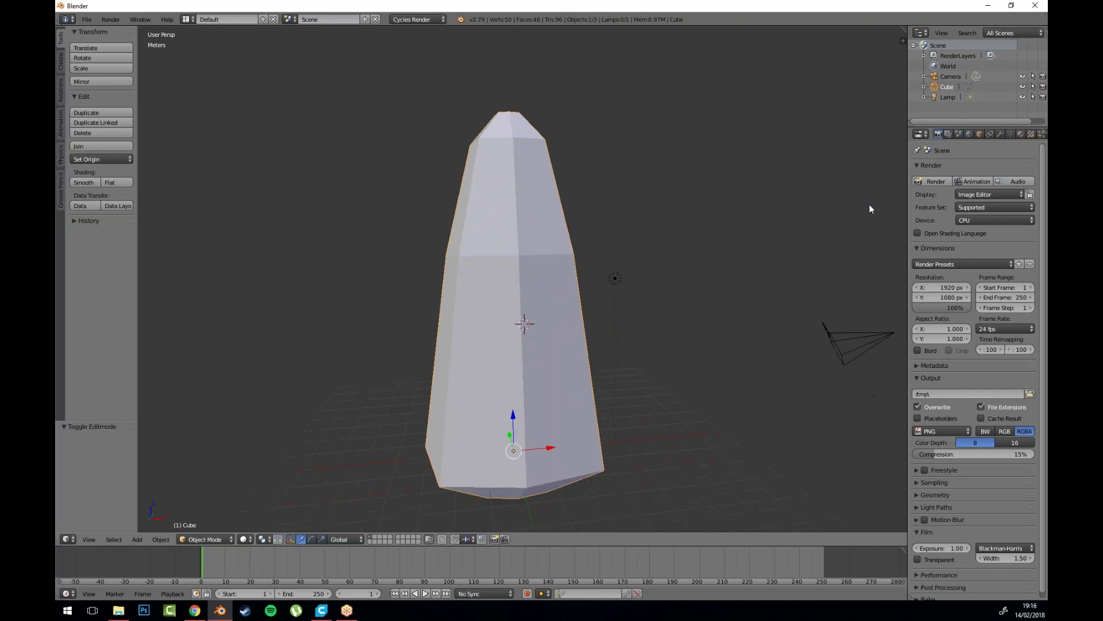
left_click(1000, 134)
left_click(962, 169)
left_click(849, 343)
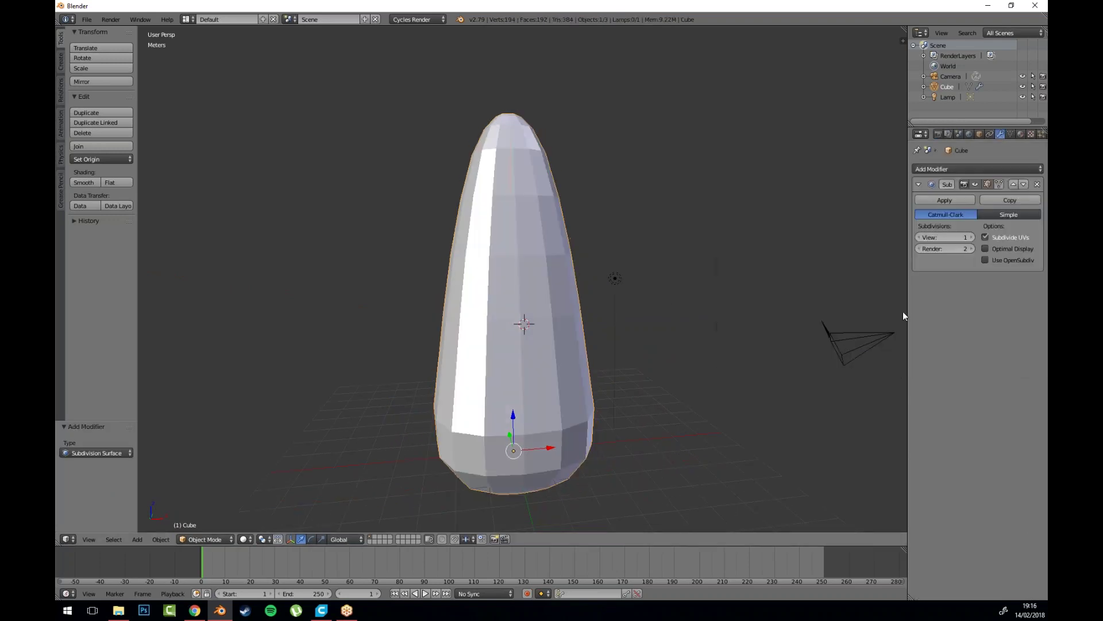
left_click(972, 237)
mouse_move(603, 322)
left_mouse_down()
mouse_move(628, 339)
mouse_move(602, 336)
left_mouse_up()
Step: Enter Edit Mode and add a horizontal loop cut around the middle of the block, leaving nothing selected
key("Tab")
scroll(602, 336, "down", 2)
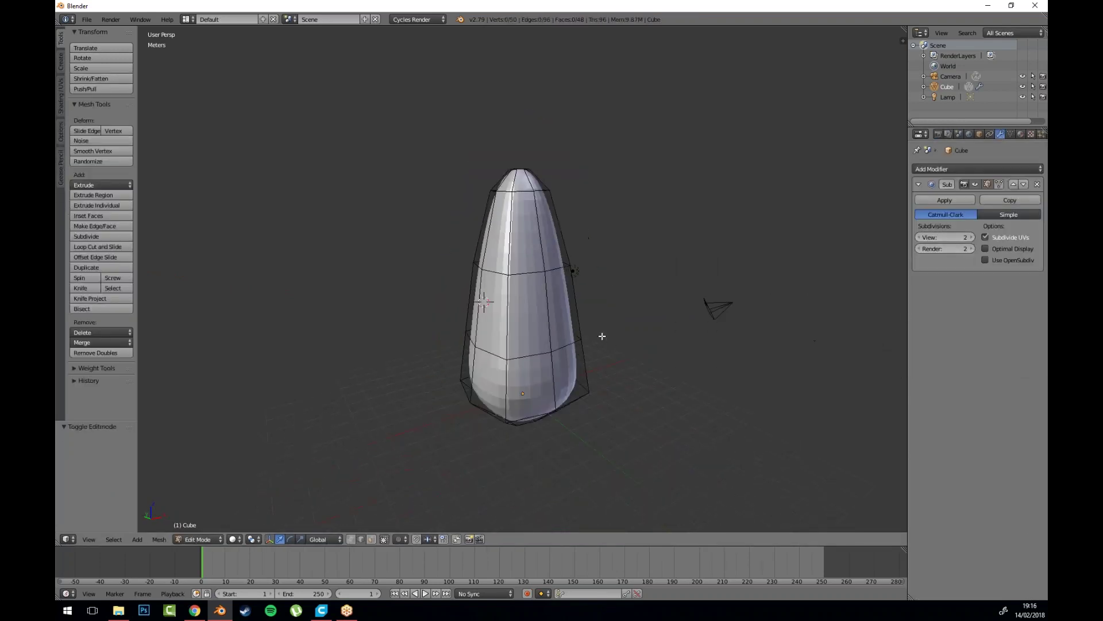
scroll(522, 214, "up", 2)
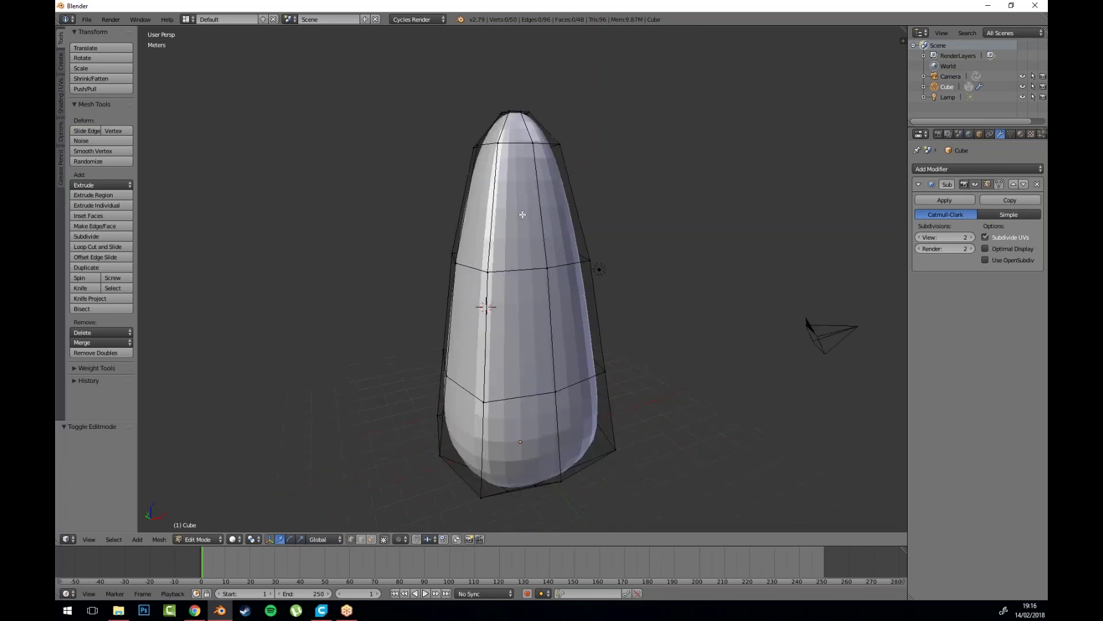
key("ctrl+r")
left_click(489, 327)
left_click(490, 327)
key("a")
Step: Enable proportional editing and push a vertex on the side of the new middle loop inward with a small influence radius
right_click(460, 333)
right_click(444, 296)
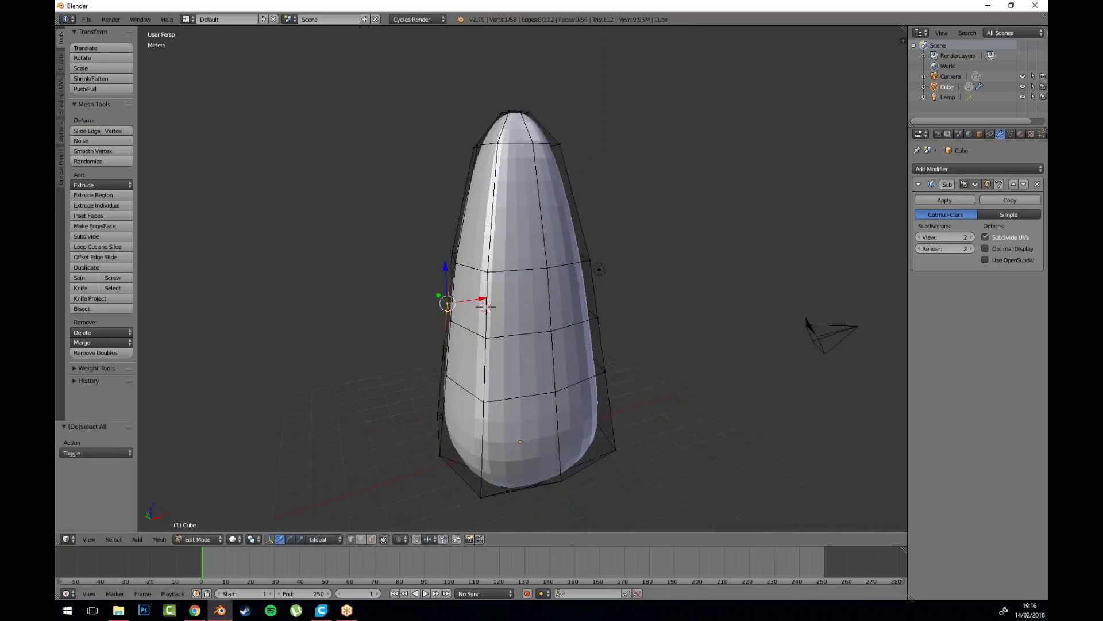
left_click(401, 539)
left_click(418, 517)
left_click_drag(427, 329, 488, 345)
key("g")
scroll(499, 352, "down", 6)
left_click(501, 353)
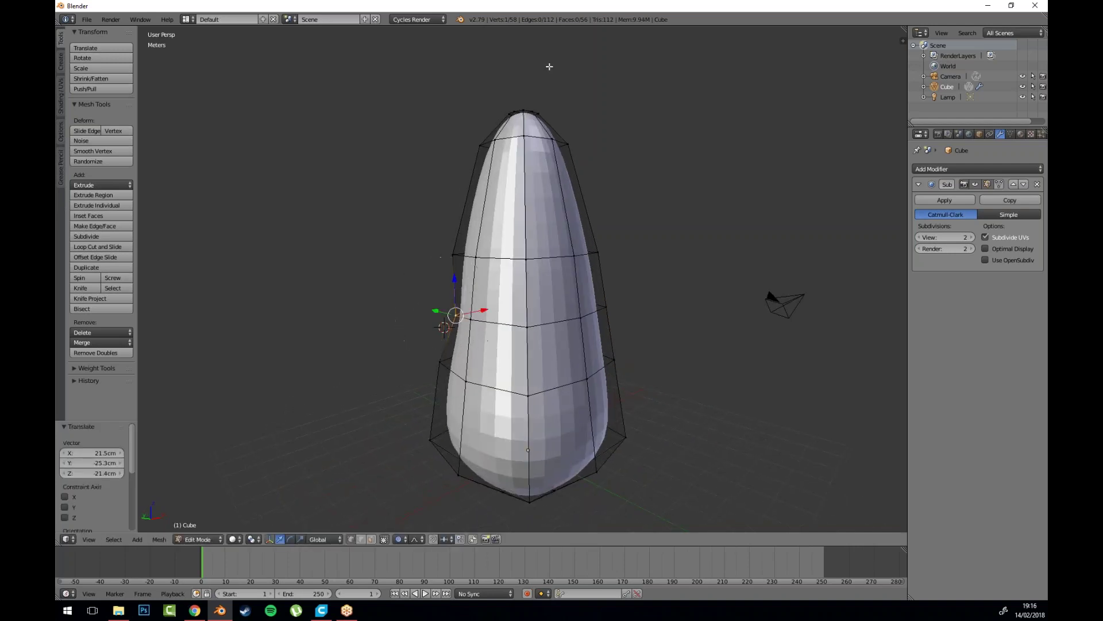
Step: With proportional editing, move a vertex near the tip down about 1 m and push a lower side vertex inward
right_click(481, 141)
key("g")
scroll(485, 166, "down", 4)
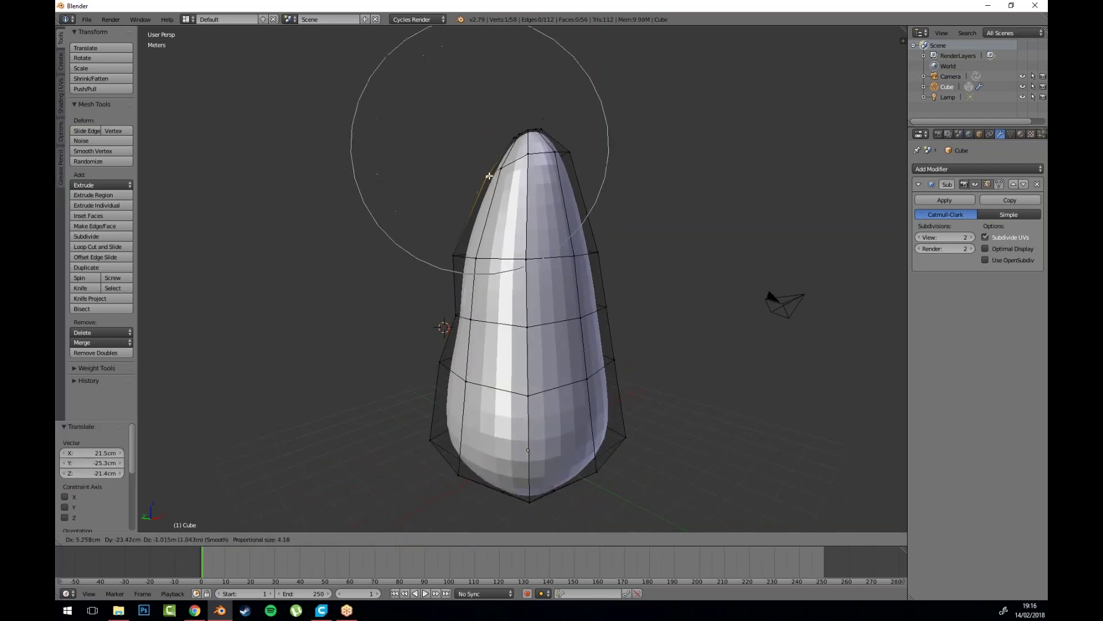
left_click(488, 175)
right_click(600, 393)
key("g")
left_click(579, 394)
Step: Pull several vertices around the block's base inward with proportional editing to make the bottom irregular
left_click_drag(579, 394, 655, 463)
right_click(653, 464)
key("g")
left_click(618, 465)
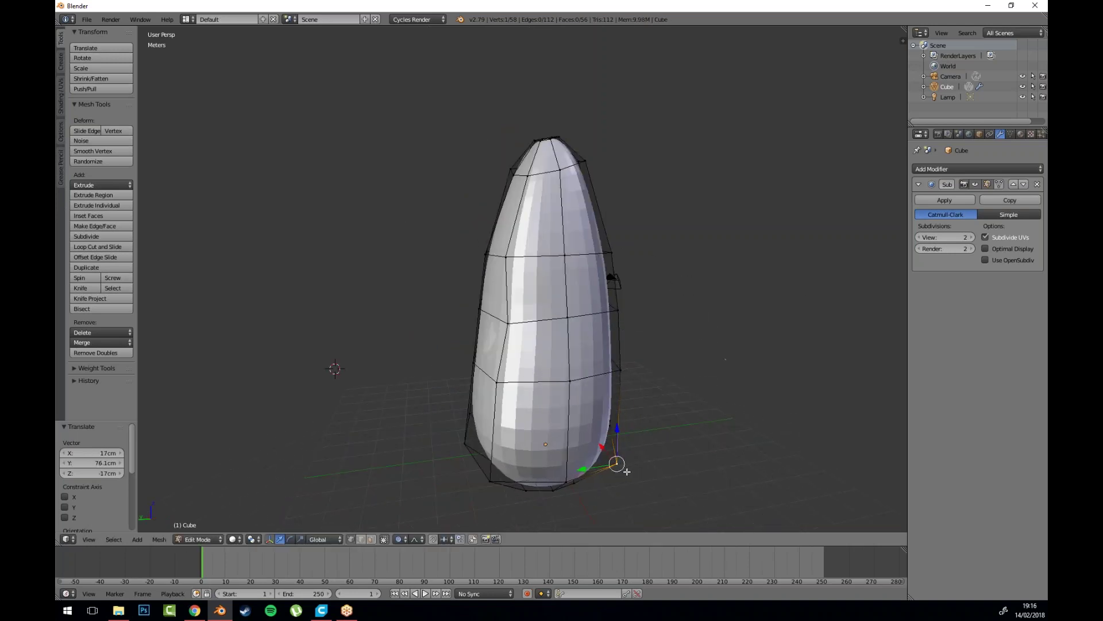
right_click(489, 480)
left_click_drag(532, 494, 506, 492)
key("g")
left_click(532, 493)
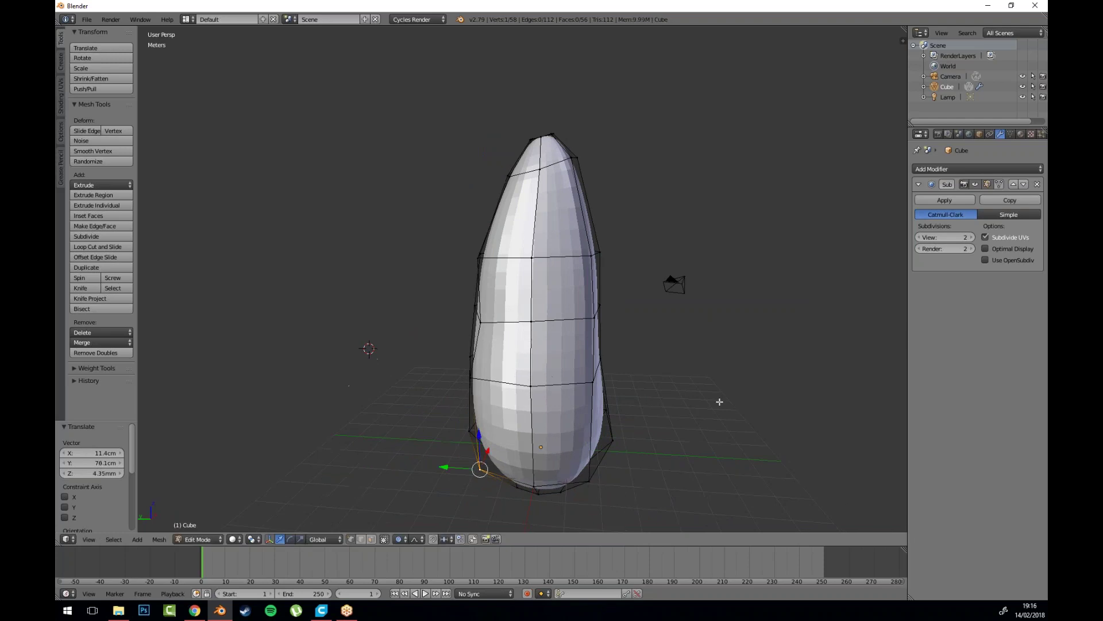
left_click_drag(719, 402, 592, 410)
left_click_drag(592, 460, 674, 475)
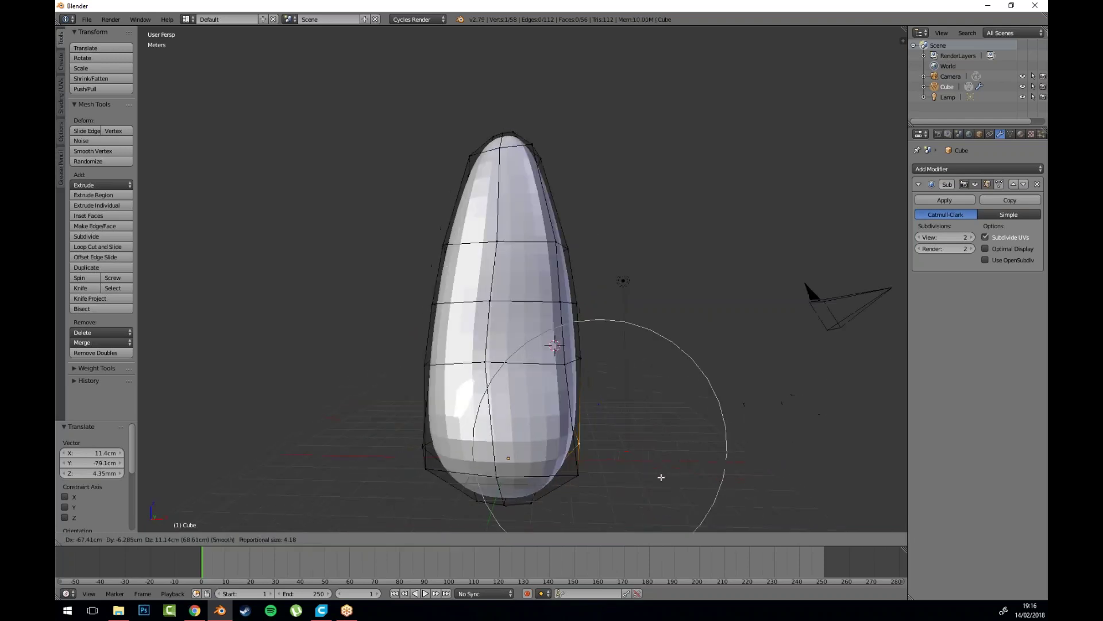
Step: Return to Object Mode and apply smooth shading to the stone-like shape
key("Tab")
left_click_drag(488, 304, 534, 301)
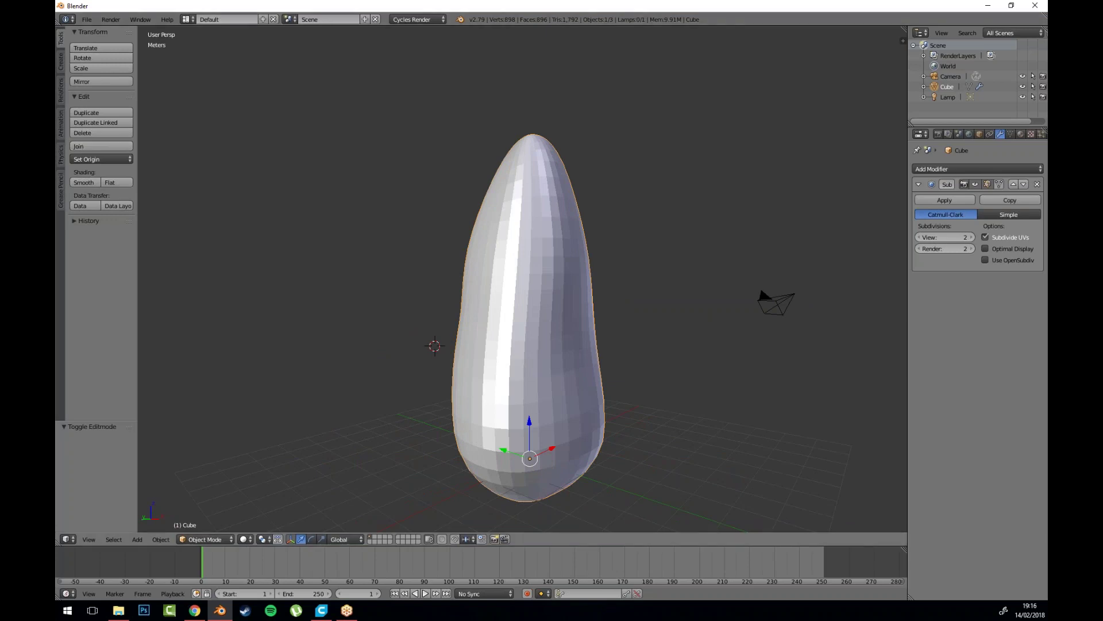
left_click(89, 182)
mouse_move(464, 295)
left_mouse_down()
mouse_move(625, 350)
mouse_move(545, 299)
mouse_move(552, 308)
left_mouse_up()
scroll(607, 339, "down", 7)
scroll(544, 299, "up", 7)
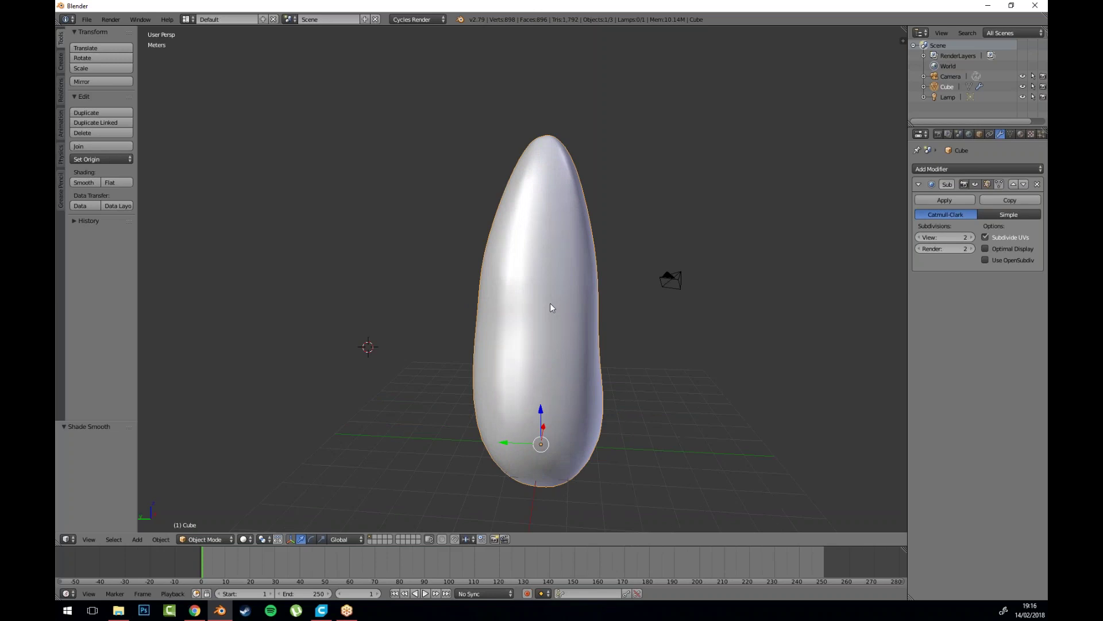
Step: Scale the whole stone-like shape down to about 0.337 of its size
scroll(550, 308, "down", 3)
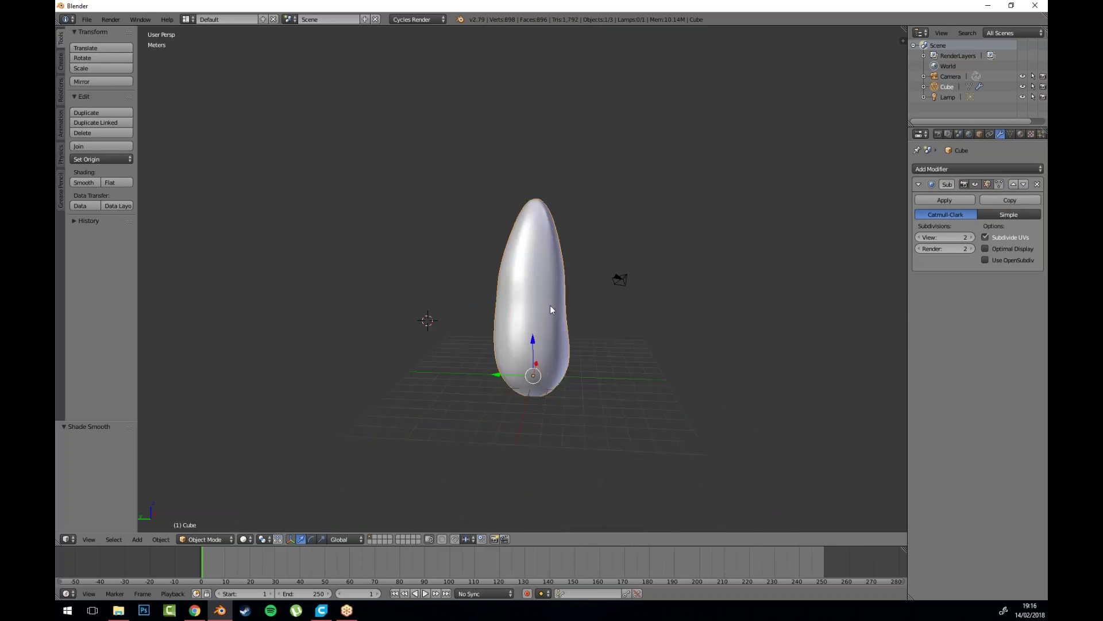
key("s")
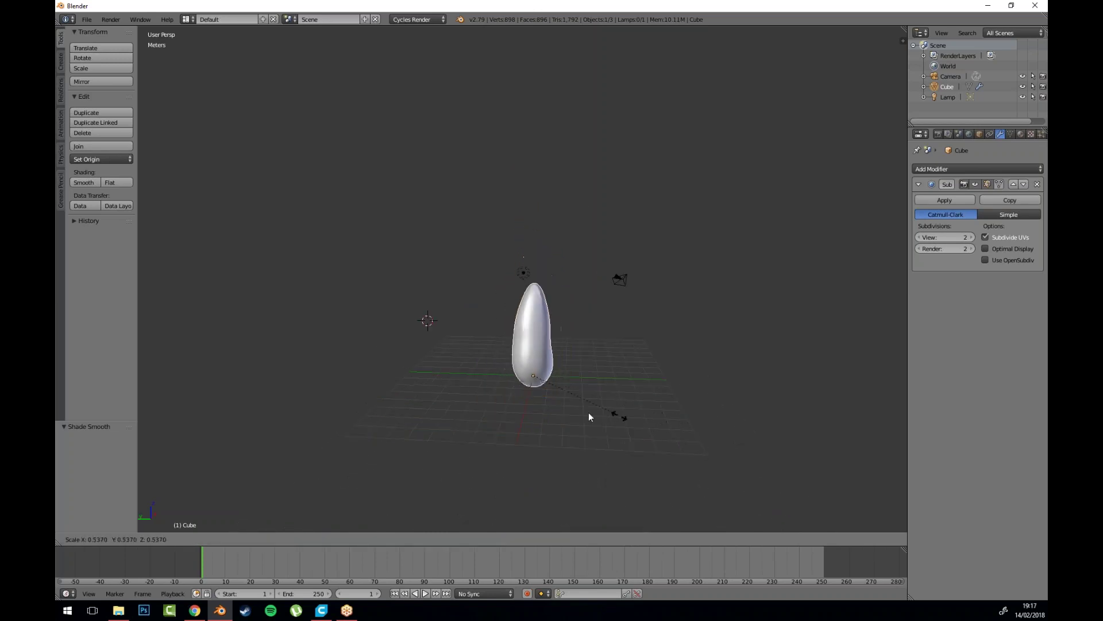
left_click(580, 410)
scroll(569, 384, "up", 4)
left_click_drag(567, 382, 513, 324)
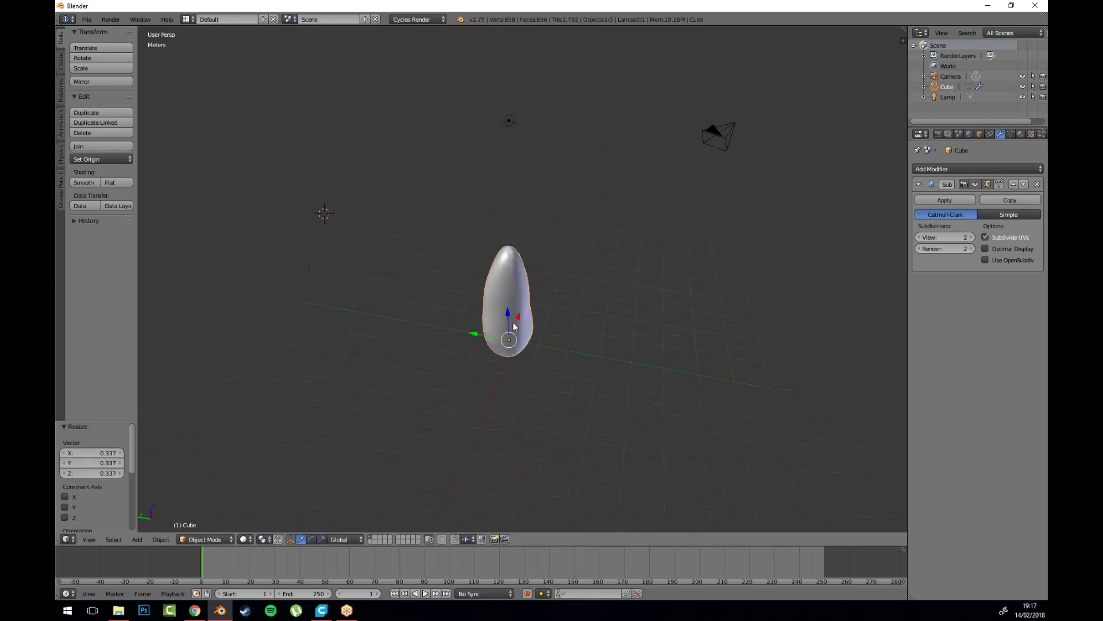
scroll(513, 326, "up", 3)
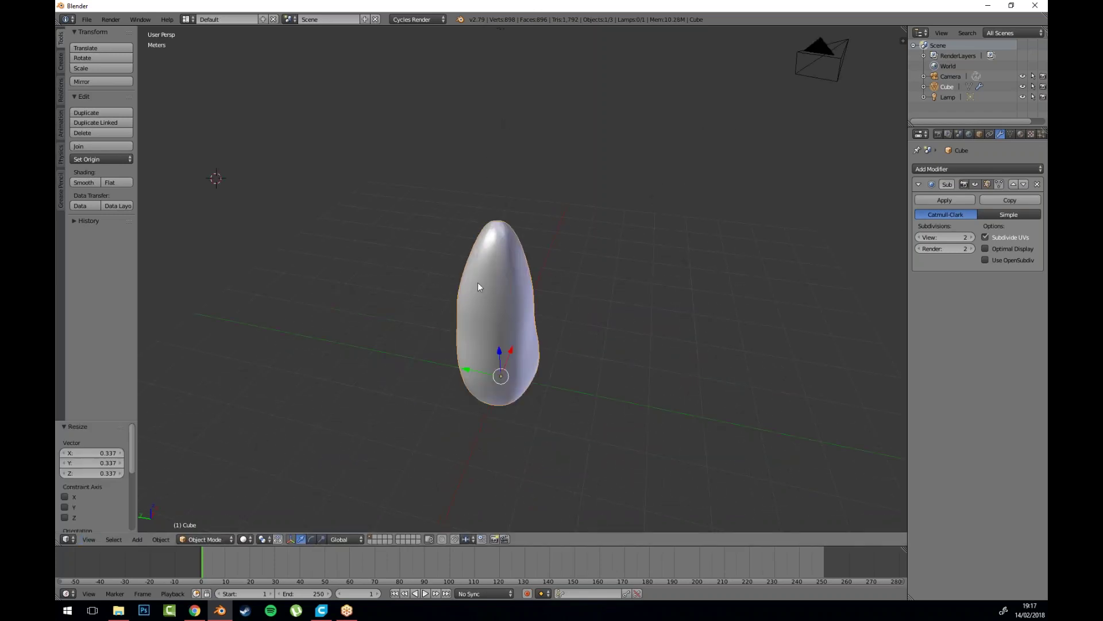
Step: Replace the stone shape's Subdivision Surface modifier with a Multiresolution modifier
key("Tab")
key("Tab")
mouse_move(509, 313)
left_mouse_down()
mouse_move(519, 337)
mouse_move(497, 326)
mouse_move(513, 333)
left_mouse_up()
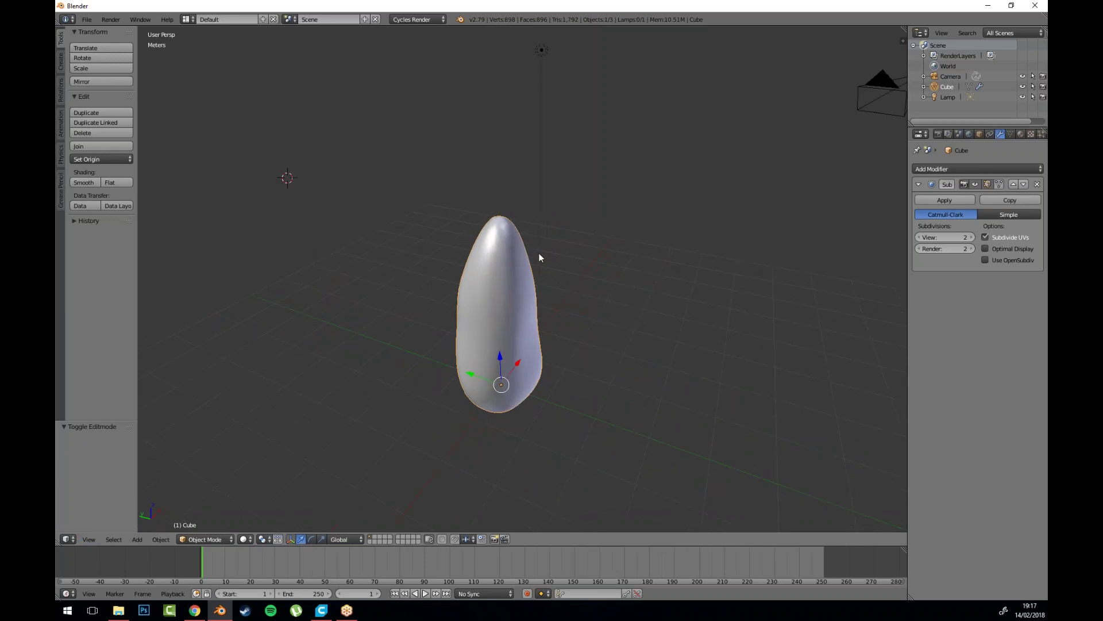
key("Tab")
left_click_drag(539, 257, 525, 268)
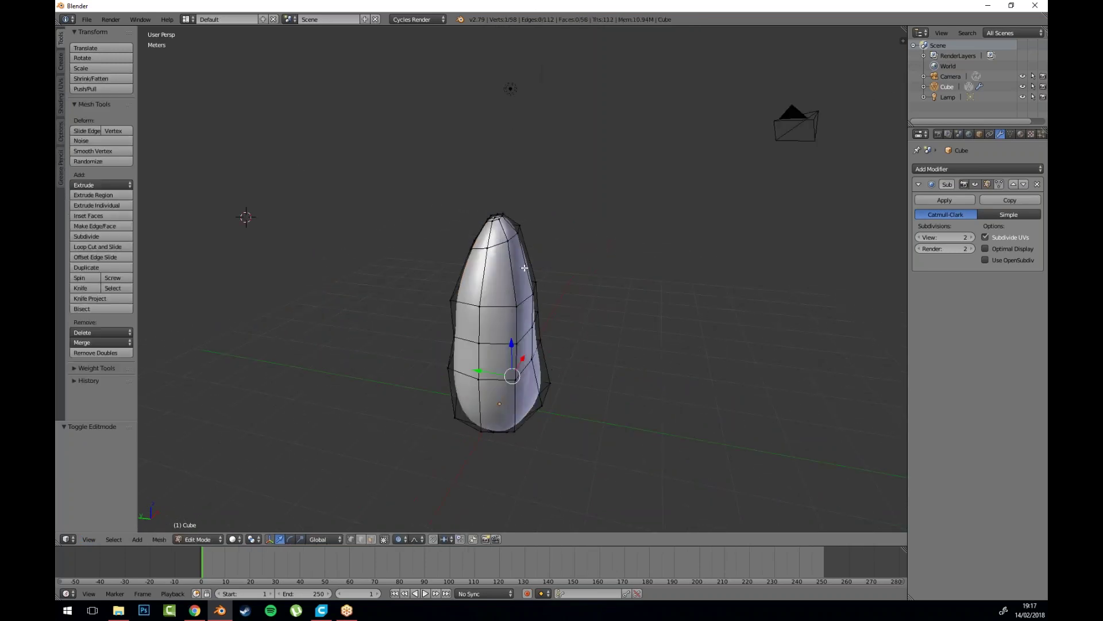
left_click_drag(910, 293, 806, 292)
left_click(1036, 185)
left_click(1011, 169)
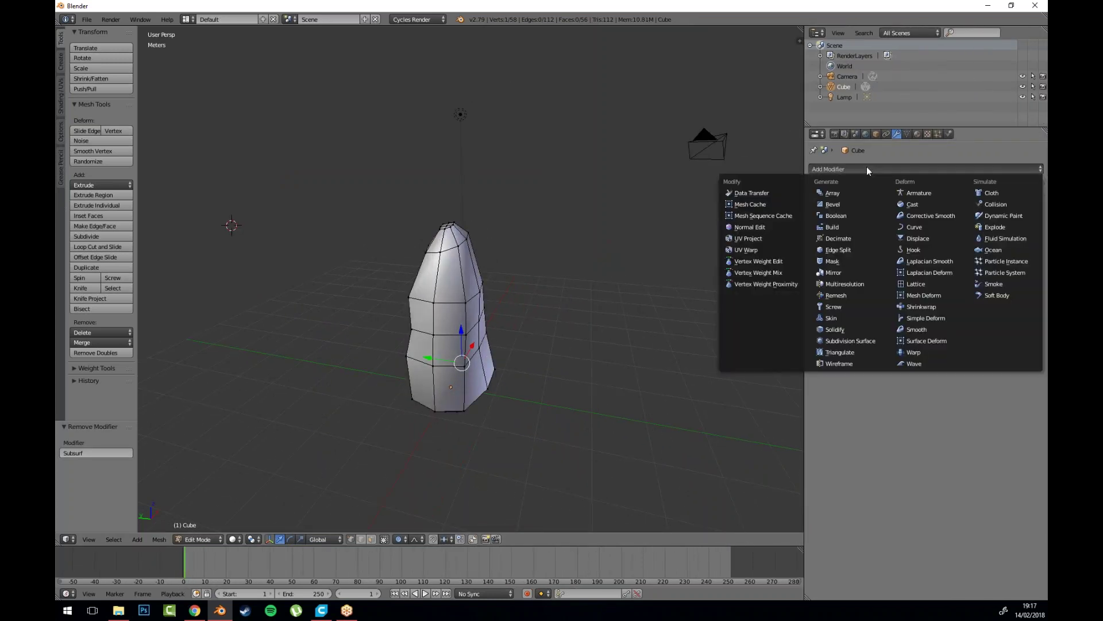
left_click(860, 285)
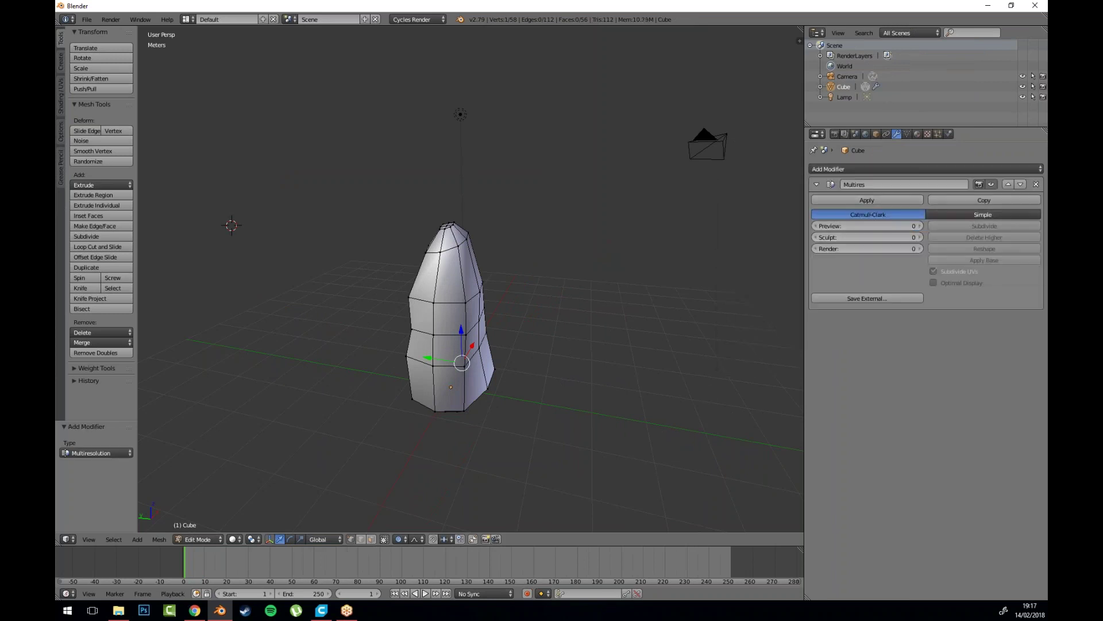
Step: In Object Mode, subdivide the stone six times with the Multiresolution modifier using Catmull-Clark
key("Tab")
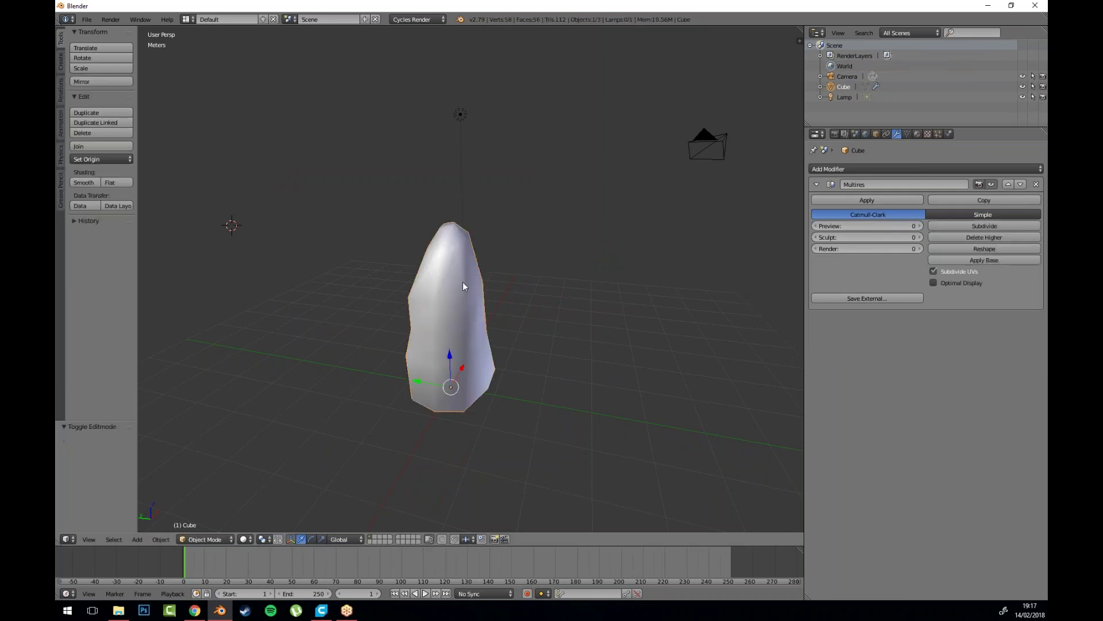
left_click(953, 226)
left_click(953, 226)
left_click(953, 226)
left_click(953, 226)
left_click(952, 226)
left_click(953, 226)
Step: Switch the stone to Sculpt Mode, choose the Clay brush, and widen the brush settings area so they are readable
scroll(457, 366, "up", 3)
left_click_drag(495, 361, 470, 384)
left_click(207, 539)
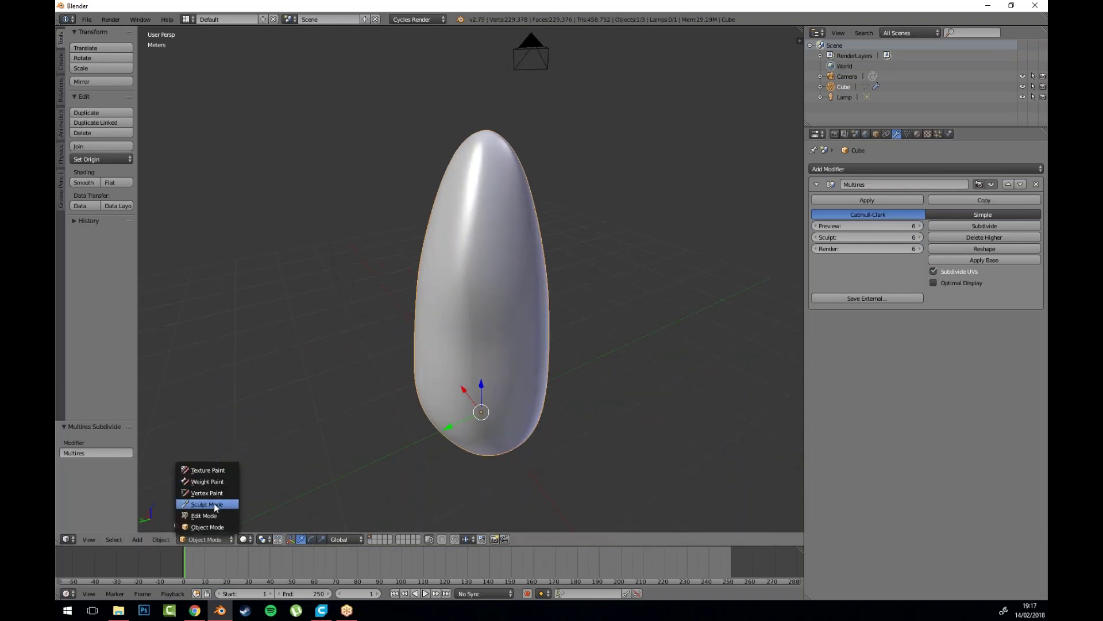
left_click(221, 505)
left_click(88, 87)
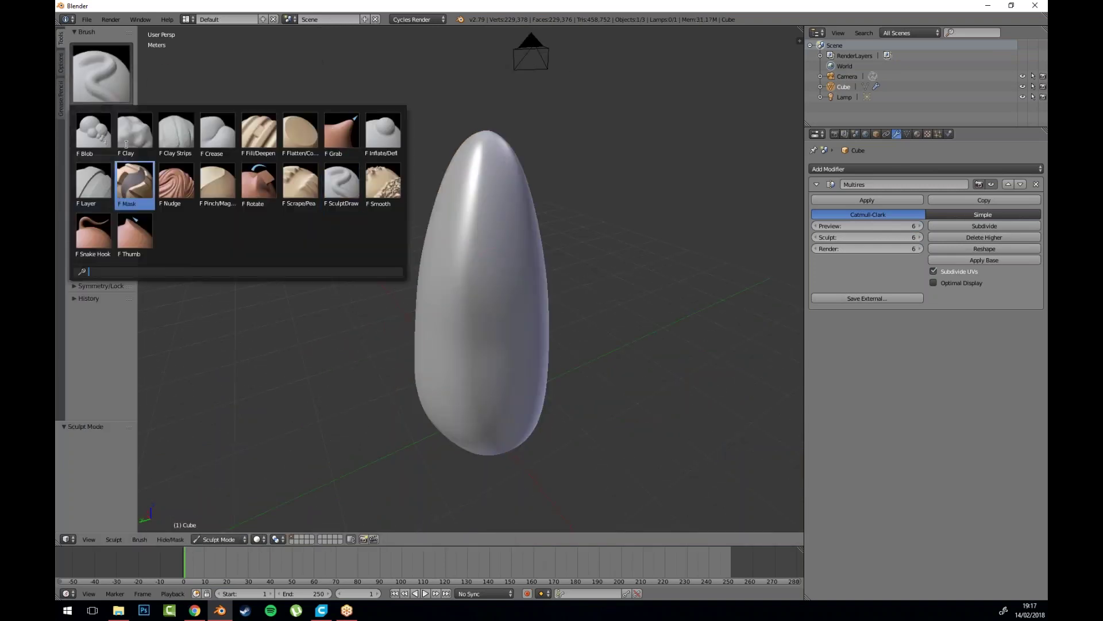
left_click(125, 132)
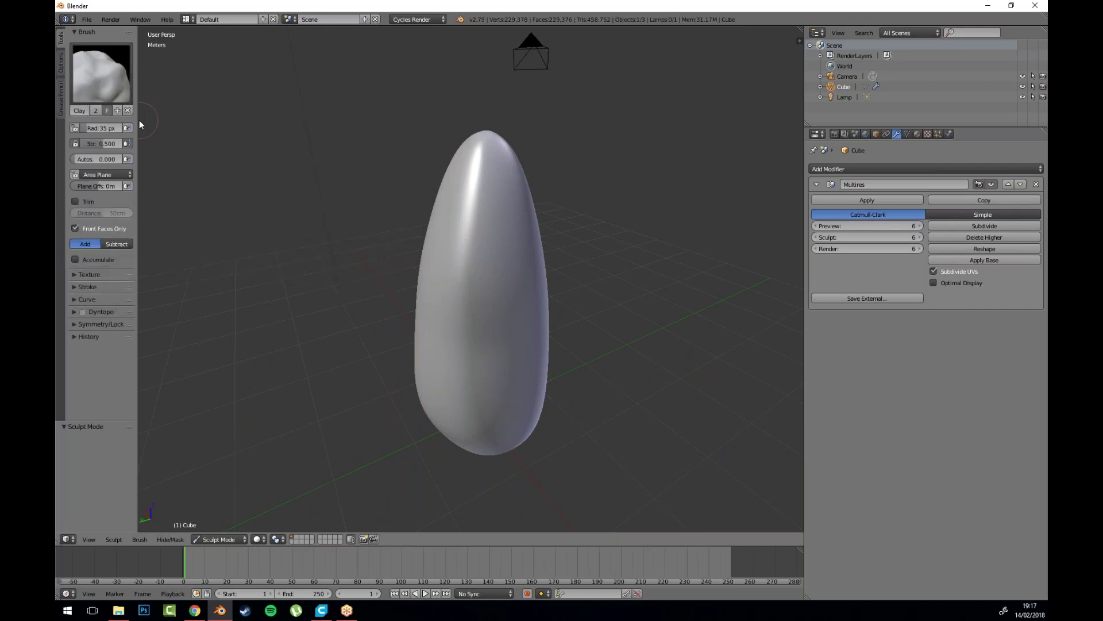
left_click_drag(137, 230, 173, 230)
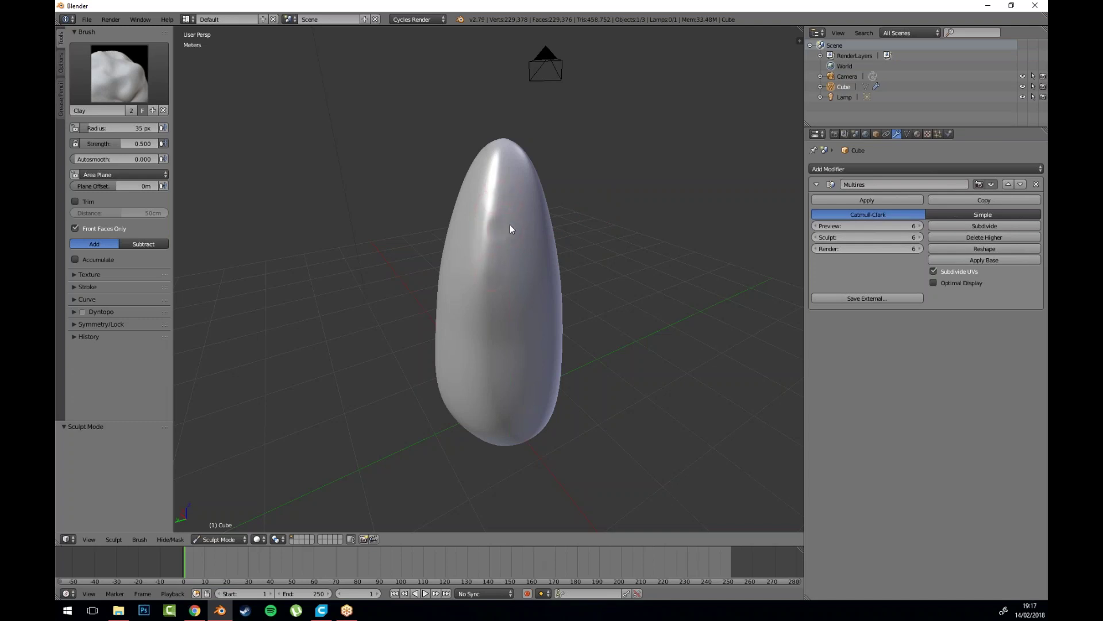
Step: Sculpt irregular lengthwise bumps over the stone's front and adjoining side with the Clay brush at 35 px radius and 0.500 strength
mouse_move(490, 220)
left_mouse_down()
mouse_move(512, 225)
mouse_move(461, 307)
mouse_move(520, 177)
mouse_move(540, 301)
mouse_move(523, 411)
mouse_move(543, 293)
mouse_move(516, 300)
left_mouse_up()
mouse_move(495, 378)
left_mouse_down()
mouse_move(558, 254)
mouse_move(541, 259)
mouse_move(493, 399)
left_mouse_up()
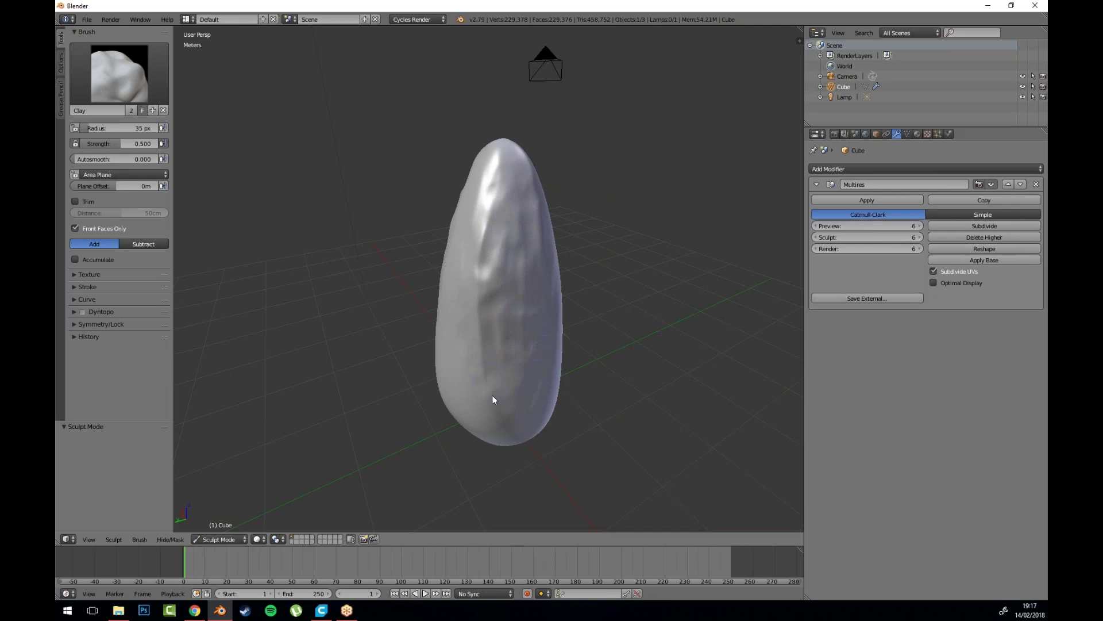
mouse_move(555, 364)
left_mouse_down()
mouse_move(618, 349)
mouse_move(605, 346)
left_mouse_up()
mouse_move(485, 252)
left_mouse_down()
mouse_move(486, 221)
mouse_move(486, 447)
left_mouse_up()
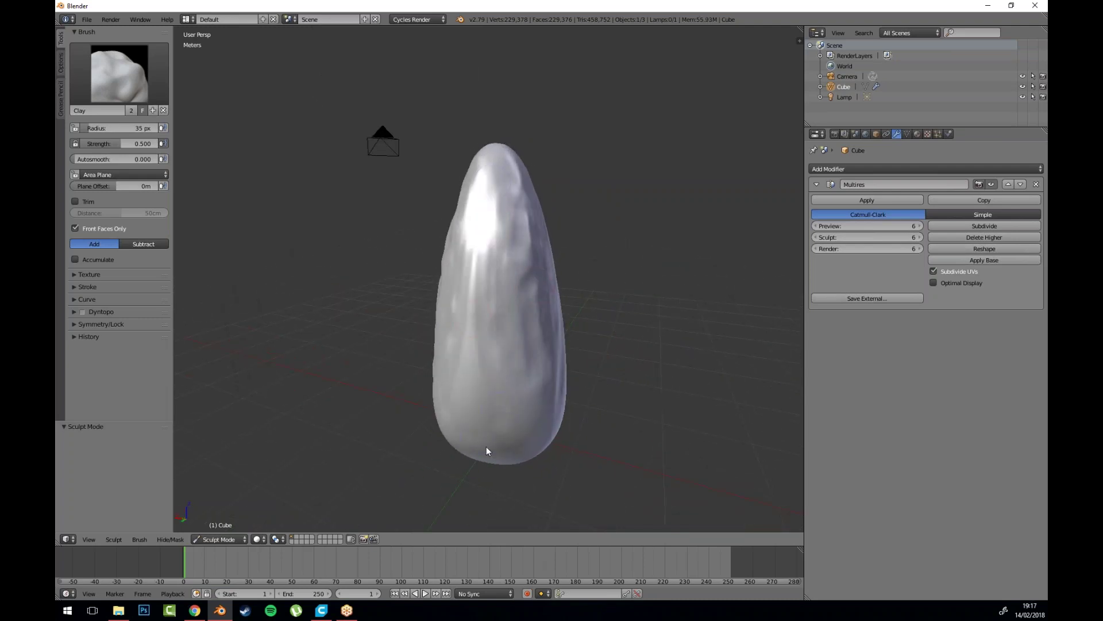
left_click_drag(502, 397, 520, 390)
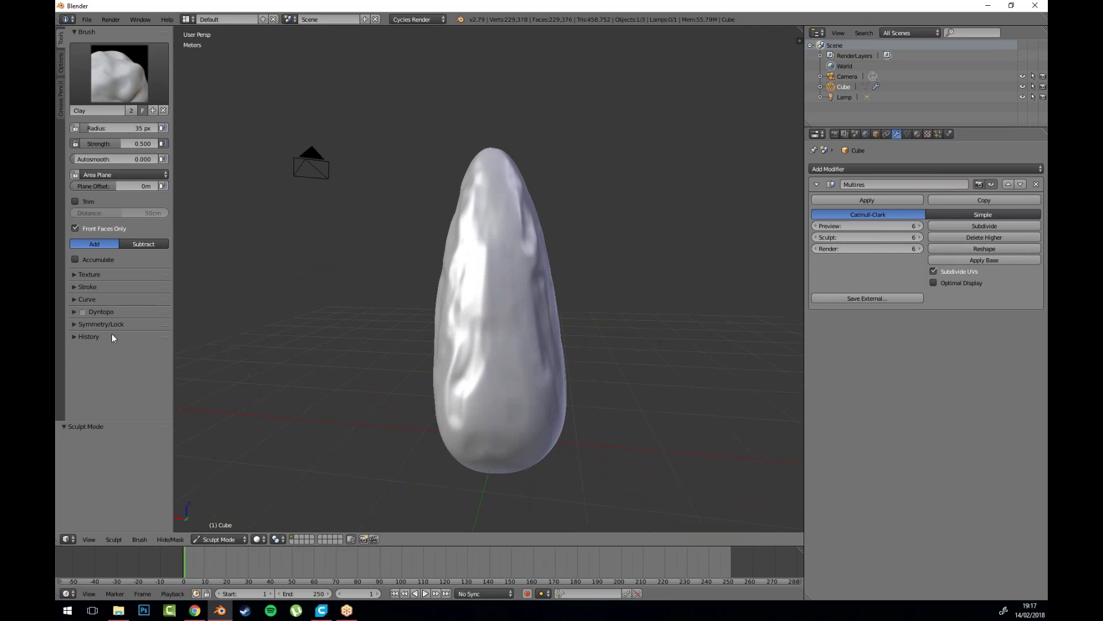
Step: Reveal the sculpt symmetry settings and add uneven Clay strokes down two further sides of the stone
left_click(77, 324)
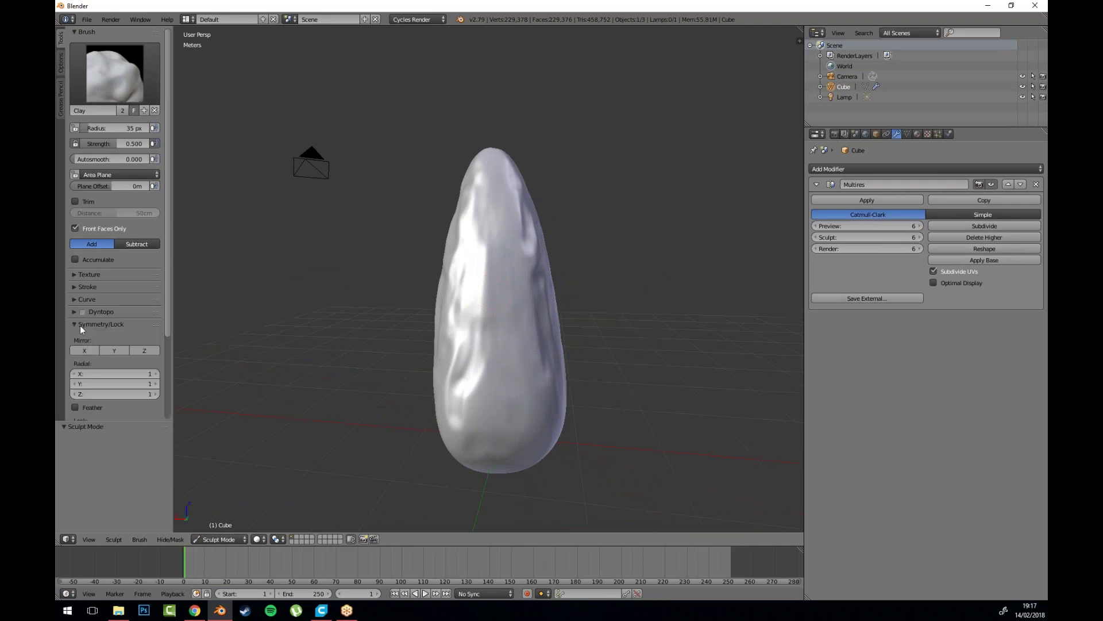
mouse_move(503, 340)
left_mouse_down()
mouse_move(633, 345)
mouse_move(519, 365)
left_mouse_up()
mouse_move(462, 190)
left_mouse_down()
mouse_move(483, 315)
mouse_move(463, 382)
mouse_move(464, 362)
left_mouse_up()
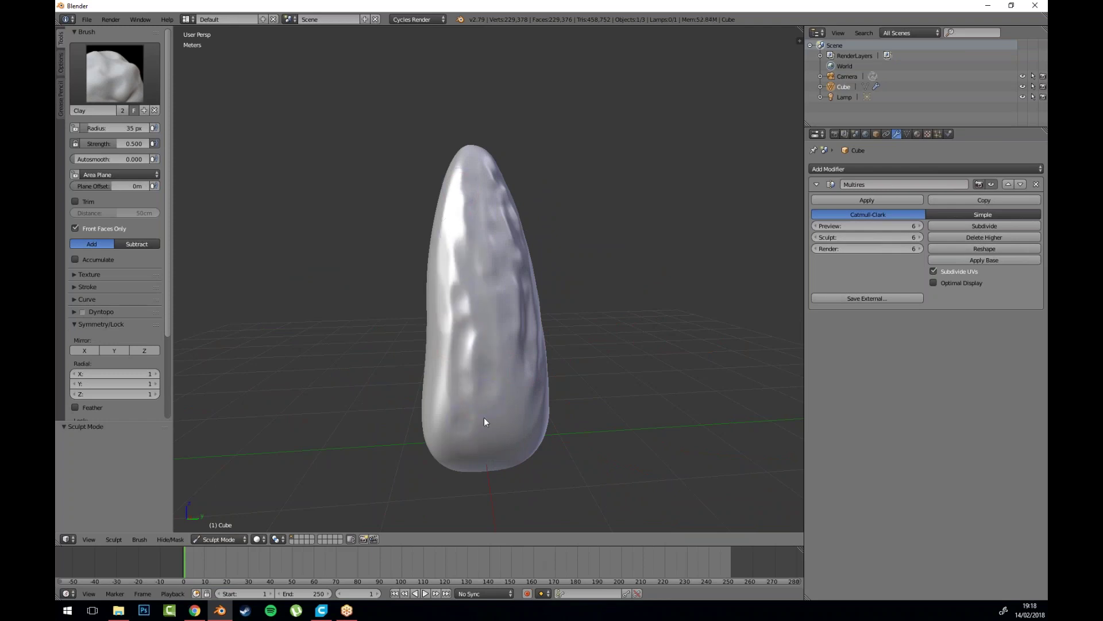
mouse_move(512, 401)
left_mouse_down()
mouse_move(505, 414)
mouse_move(560, 403)
left_mouse_up()
mouse_move(490, 329)
left_mouse_down()
mouse_move(475, 195)
mouse_move(460, 362)
mouse_move(407, 347)
left_mouse_up()
mouse_move(468, 222)
left_mouse_down()
mouse_move(460, 323)
mouse_move(451, 234)
mouse_move(466, 199)
mouse_move(460, 319)
mouse_move(481, 442)
left_mouse_up()
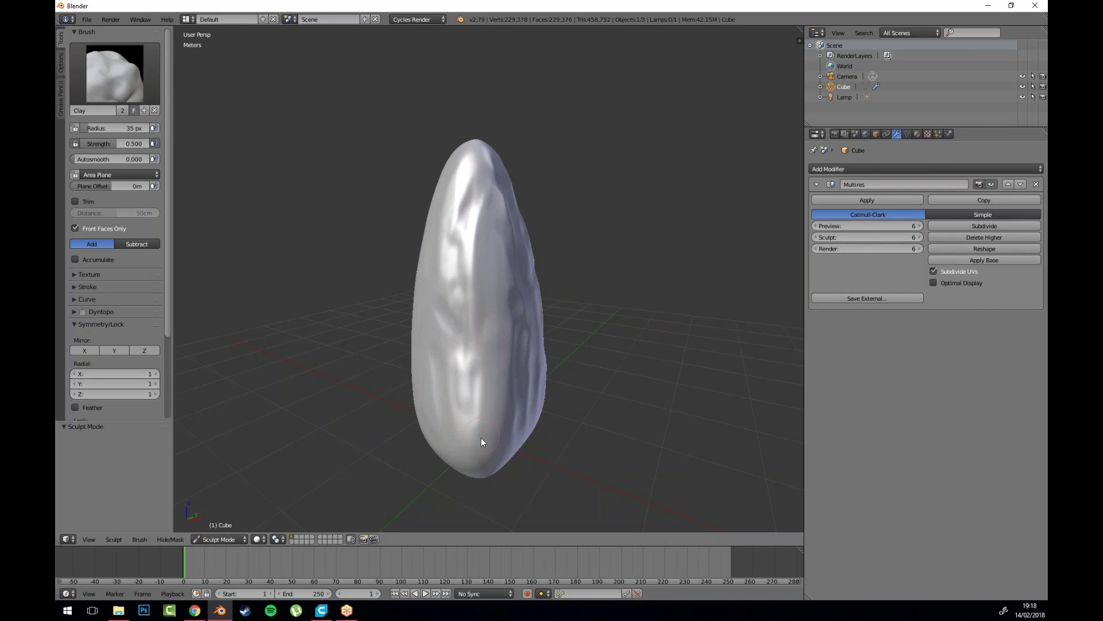
Step: Cover the stone's remaining smooth faces with Clay strokes running from tip to base
mouse_move(488, 330)
left_mouse_down()
mouse_move(475, 456)
mouse_move(465, 338)
mouse_move(525, 326)
left_mouse_up()
left_click_drag(474, 181, 476, 226)
mouse_move(478, 158)
left_mouse_down()
mouse_move(456, 349)
mouse_move(467, 441)
left_mouse_up()
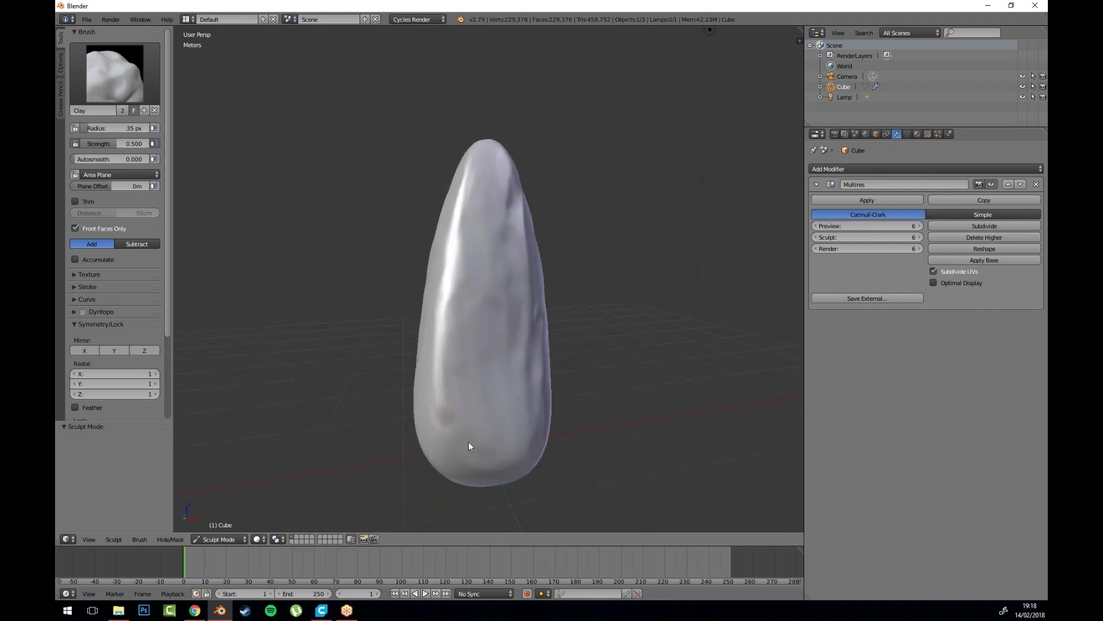
left_click_drag(441, 355, 491, 350)
left_click_drag(506, 283, 510, 384)
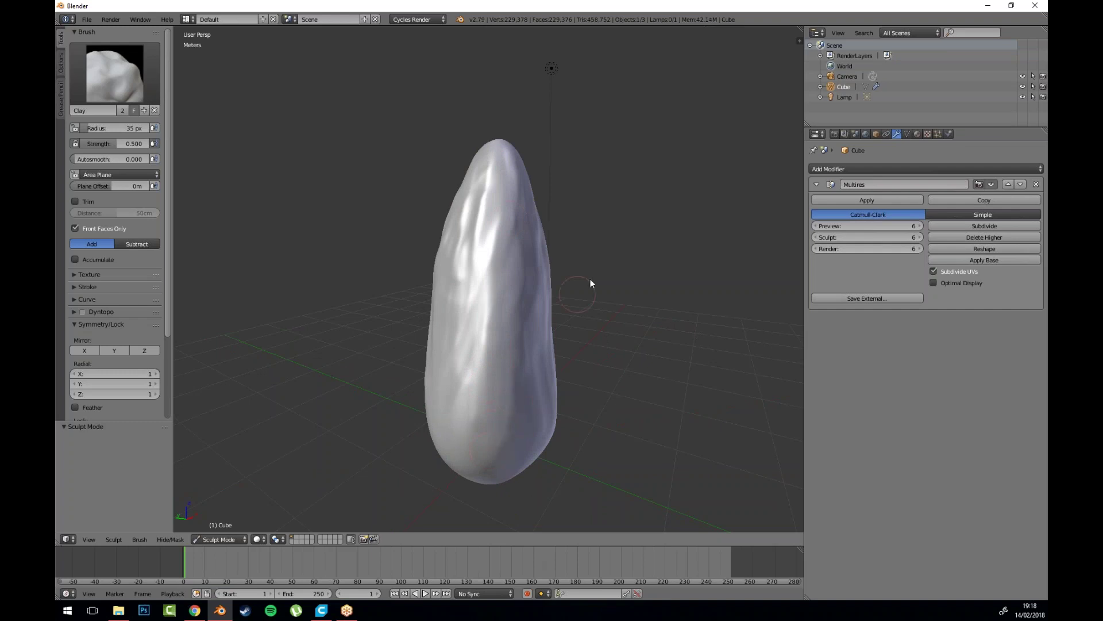
Step: Review the sculpted stone from several angles and distances, and return it to Object Mode
scroll(577, 273, "down", 4)
left_click_drag(575, 271, 515, 308)
scroll(515, 337, "up", 3)
scroll(510, 332, "down", 5)
scroll(522, 313, "up", 4)
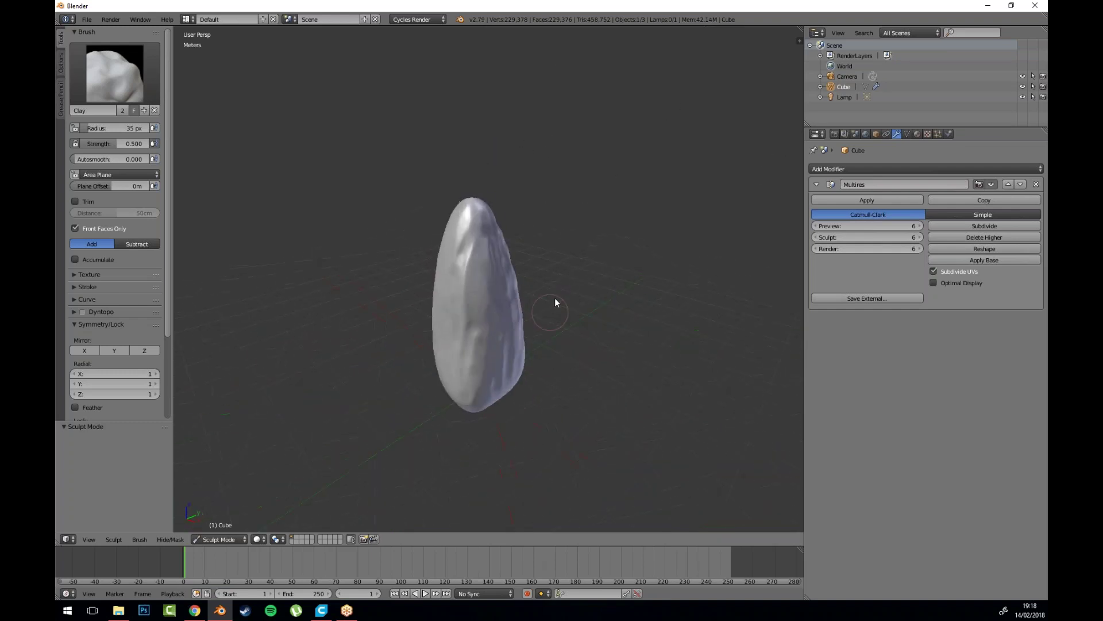
scroll(541, 288, "down", 2)
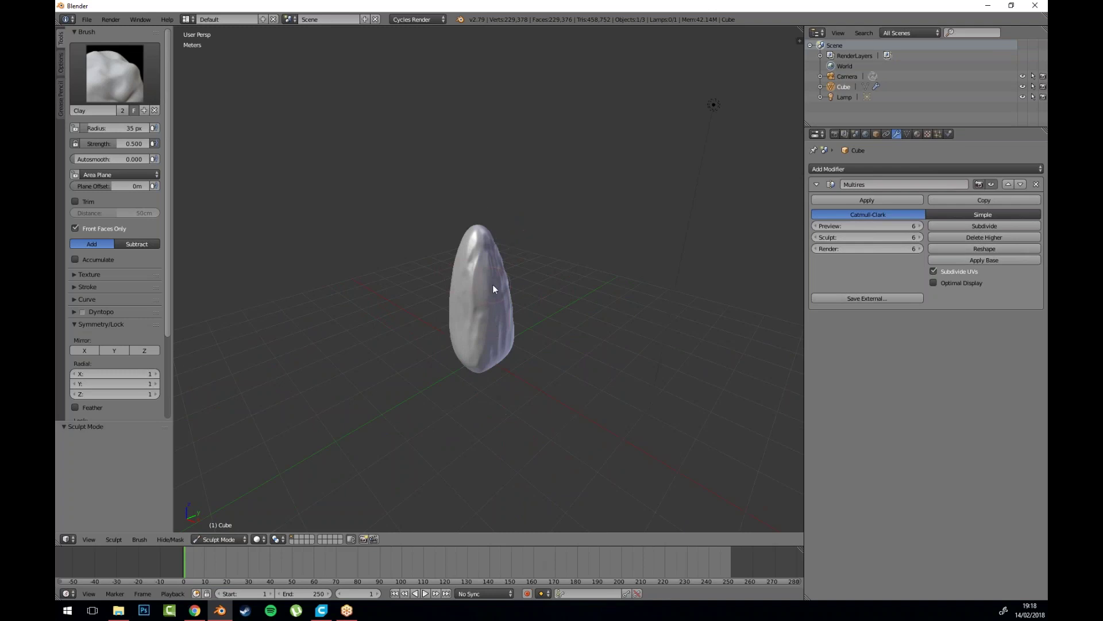
left_click(218, 539)
left_click(222, 527)
Step: Compare the stone's low-poly base mesh in Edit Mode with its sculpted surface in Object Mode
left_click_drag(454, 267, 536, 307)
scroll(530, 294, "up", 2)
key("Tab")
key("Tab")
key("Tab")
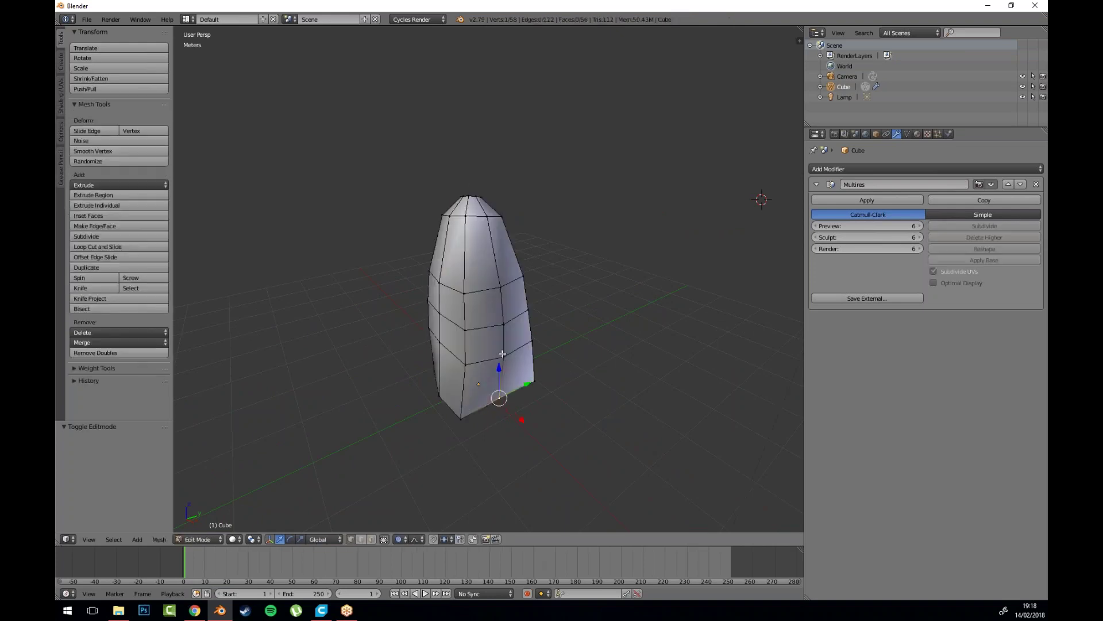
key("Tab")
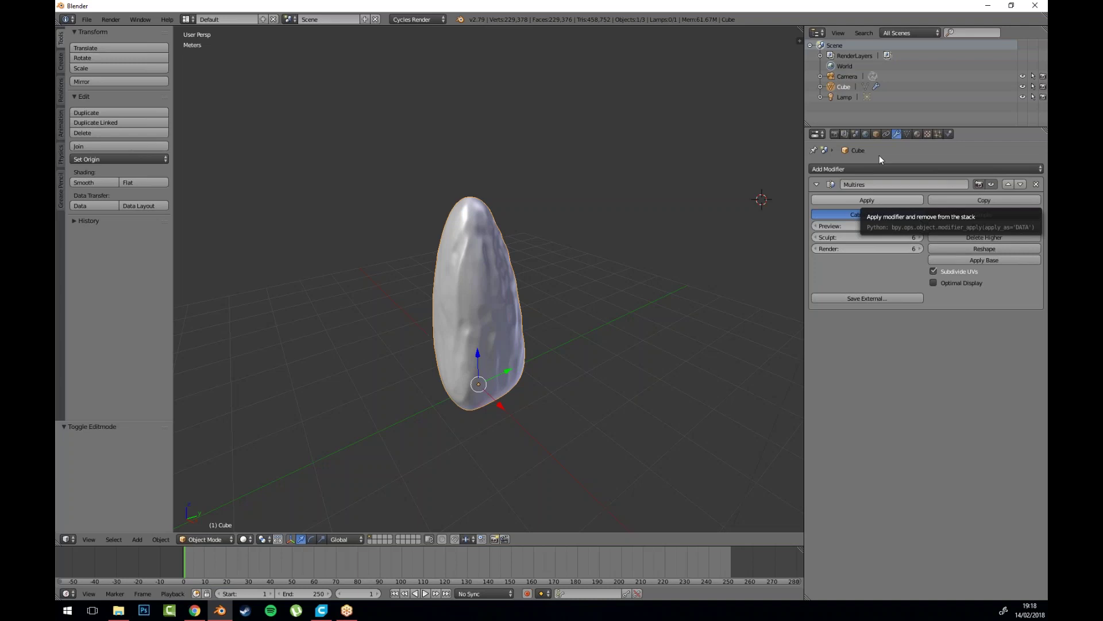
left_click_drag(529, 409, 555, 391)
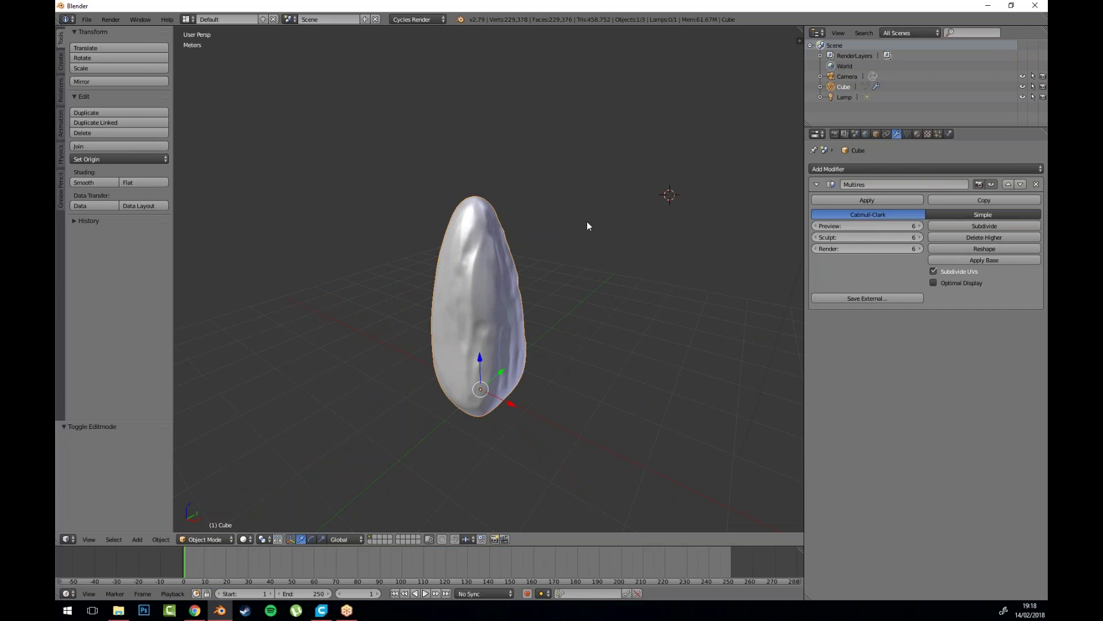
Step: Rename the Cube object to ROCA LOW POLY
double_click(850, 86)
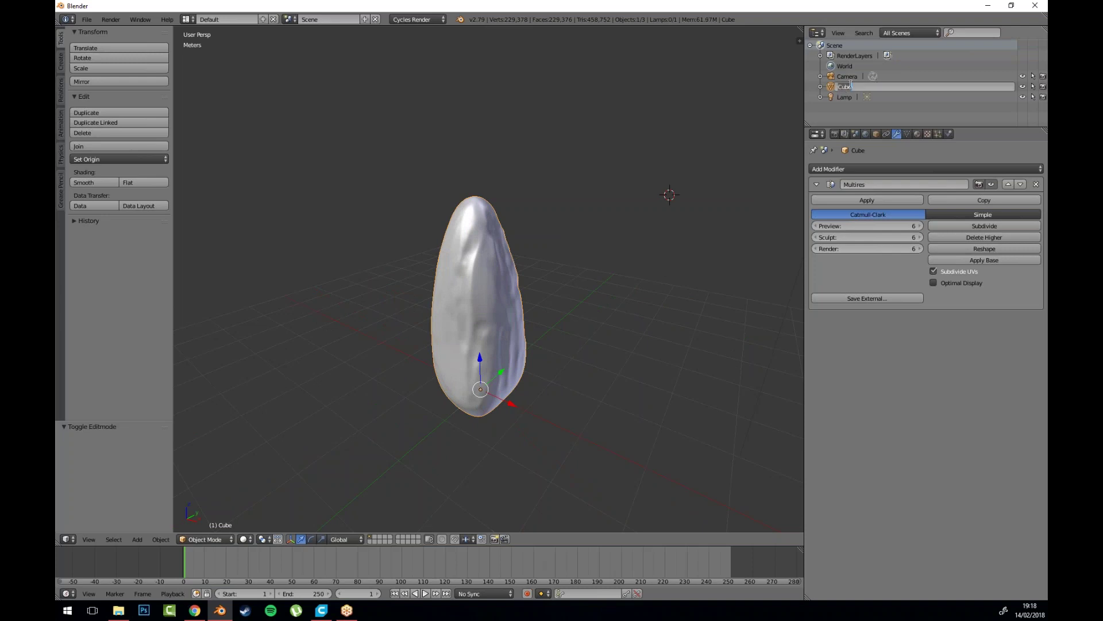
type("ROCA LOW POLY")
key("Return")
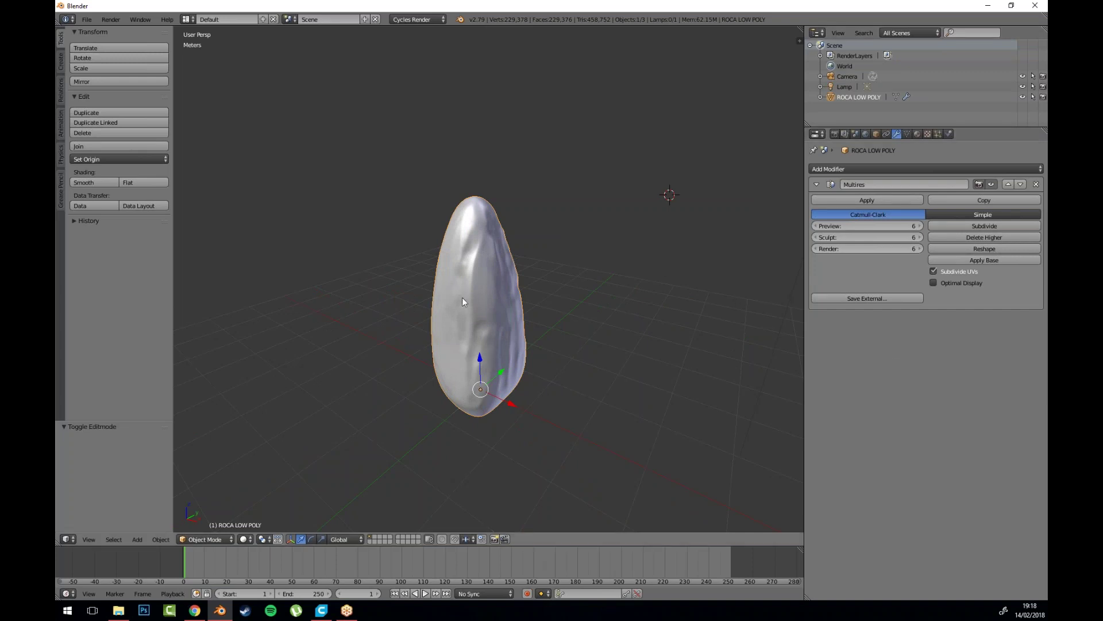
Step: Duplicate the rock in place and rename the copy ROCA HIGH POLY
key("shift+d")
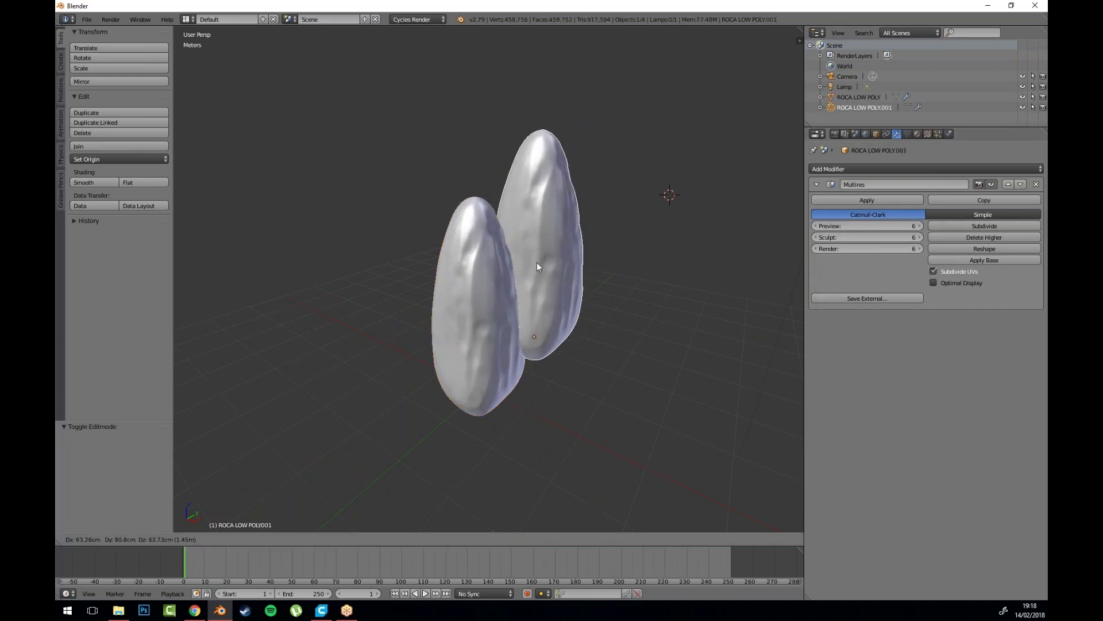
right_click(530, 261)
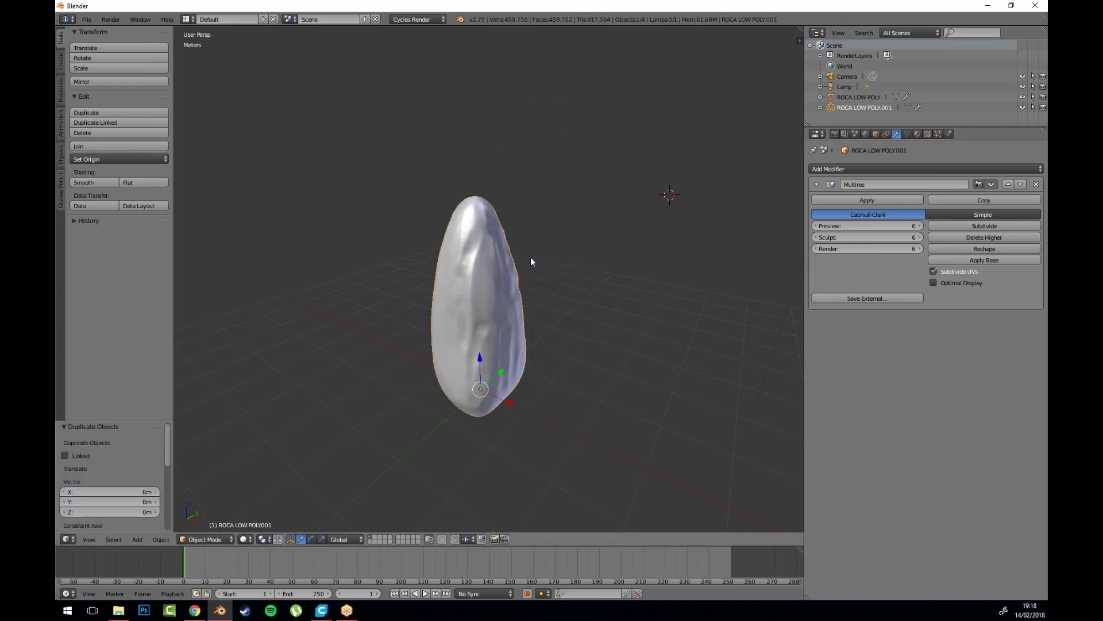
double_click(857, 108)
left_click_drag(854, 107, 916, 107)
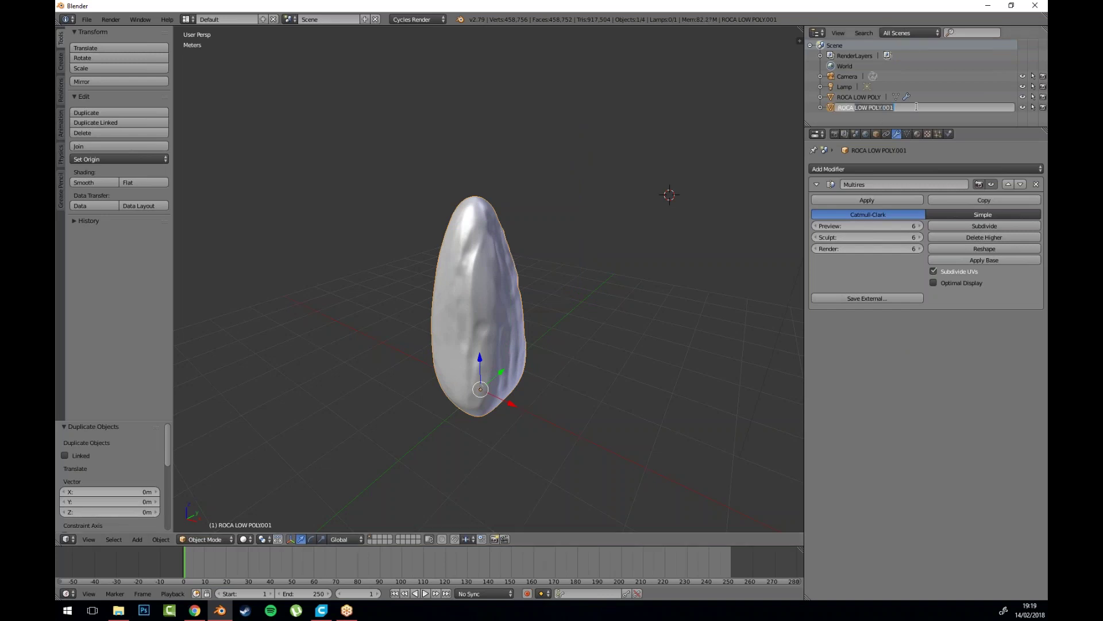
type("HIGH POLY")
key("Return")
Step: Hide ROCA LOW POLY from the viewport, selection and rendering, and make ROCA HIGH POLY the active object
left_click(878, 109)
left_click_drag(907, 126, 908, 175)
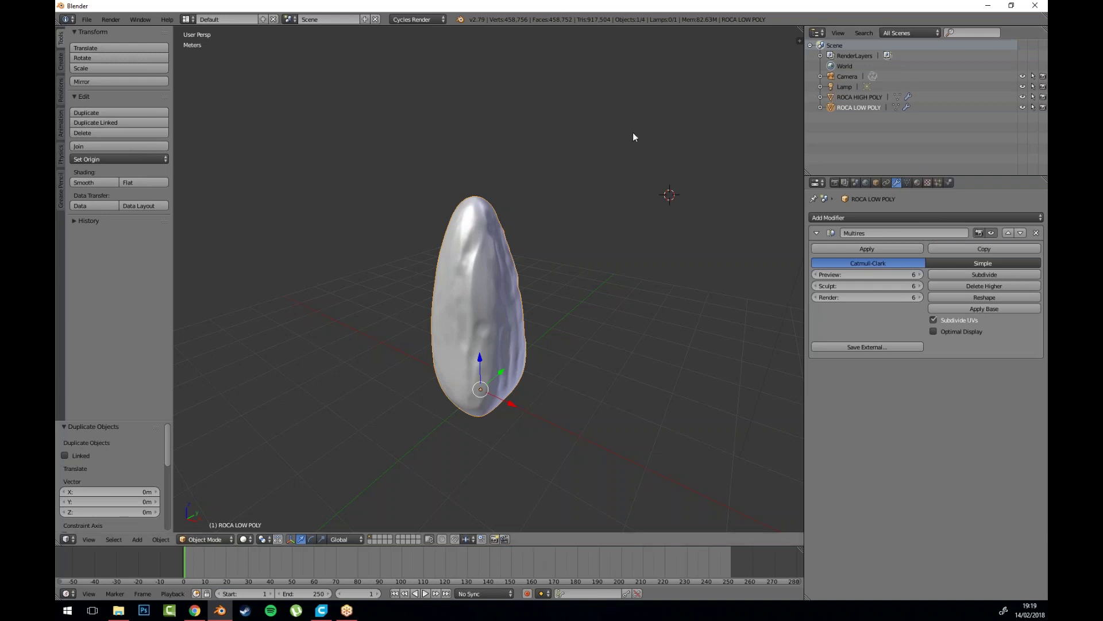
left_click(1022, 108)
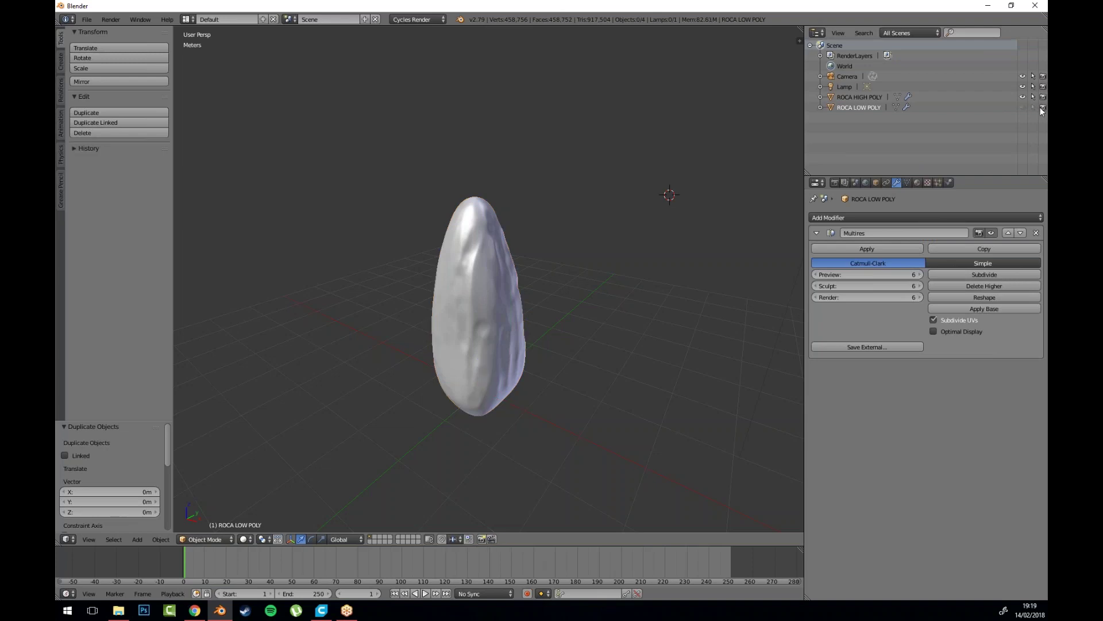
left_click(1017, 97)
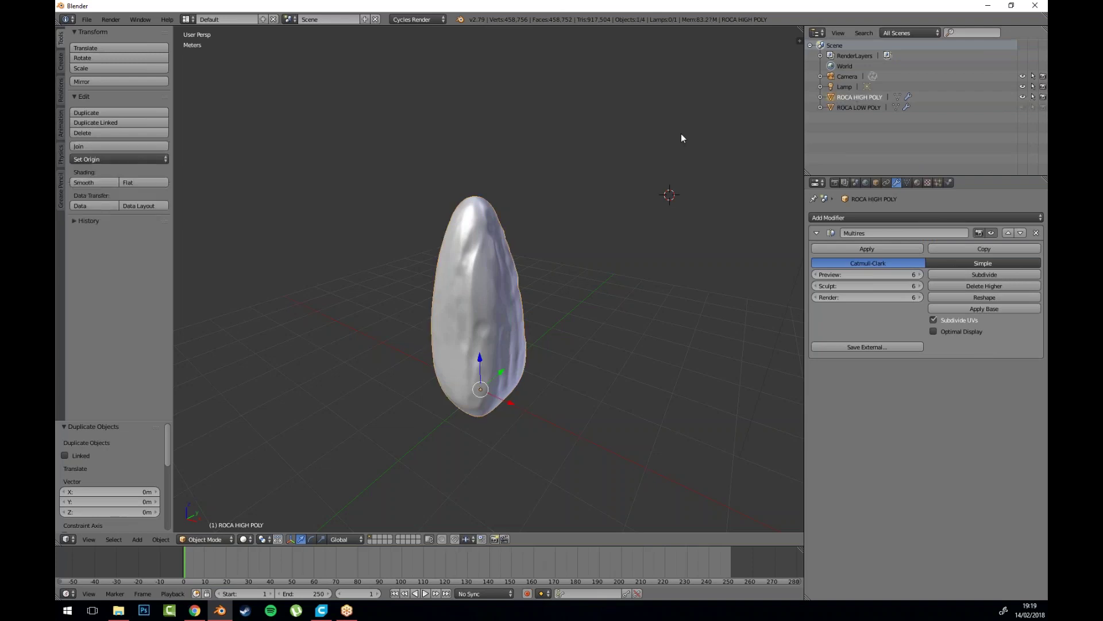
Step: Try applying the level-6 Multiresolution modifier to ROCA HIGH POLY, inspect its mesh in Edit Mode, and undo the application
left_click(869, 248)
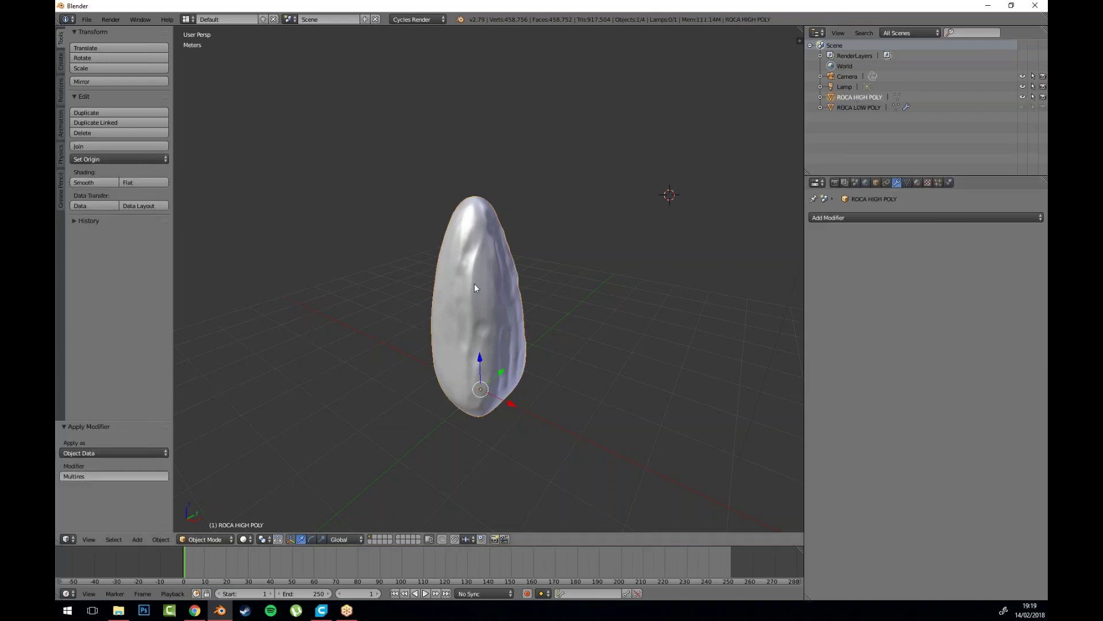
key("Tab")
left_click_drag(472, 290, 525, 312)
key("Tab")
scroll(523, 311, "down", 5)
key("ctrl+z")
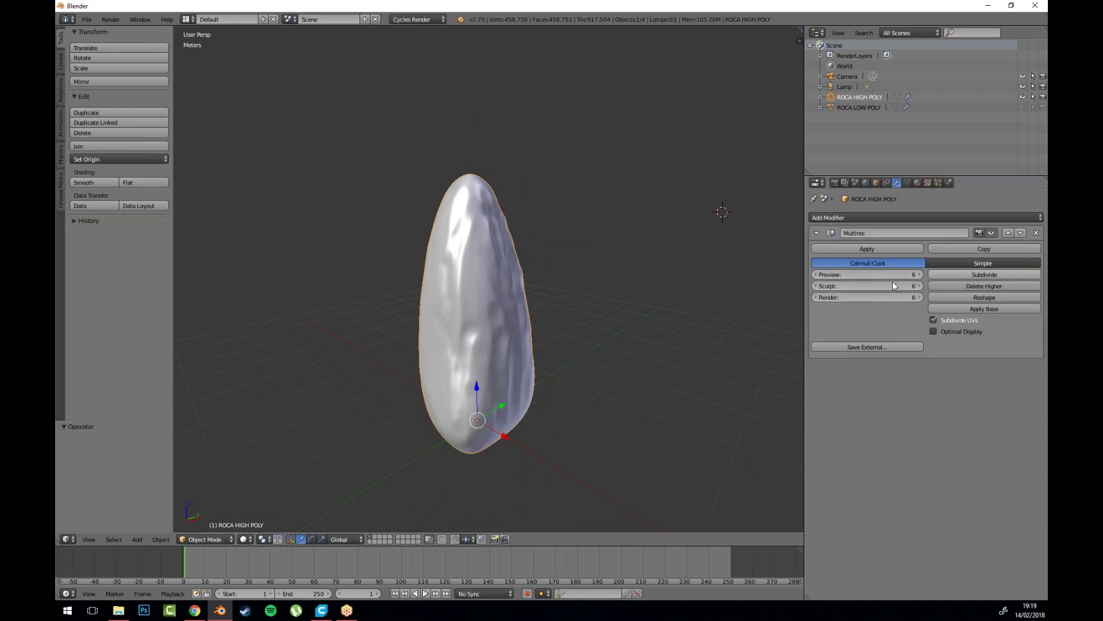
Step: Set the Multiresolution Preview, Sculpt and Render levels of ROCA HIGH POLY to 4 and apply the modifier
left_click(815, 286)
left_click(816, 297)
left_click(816, 274)
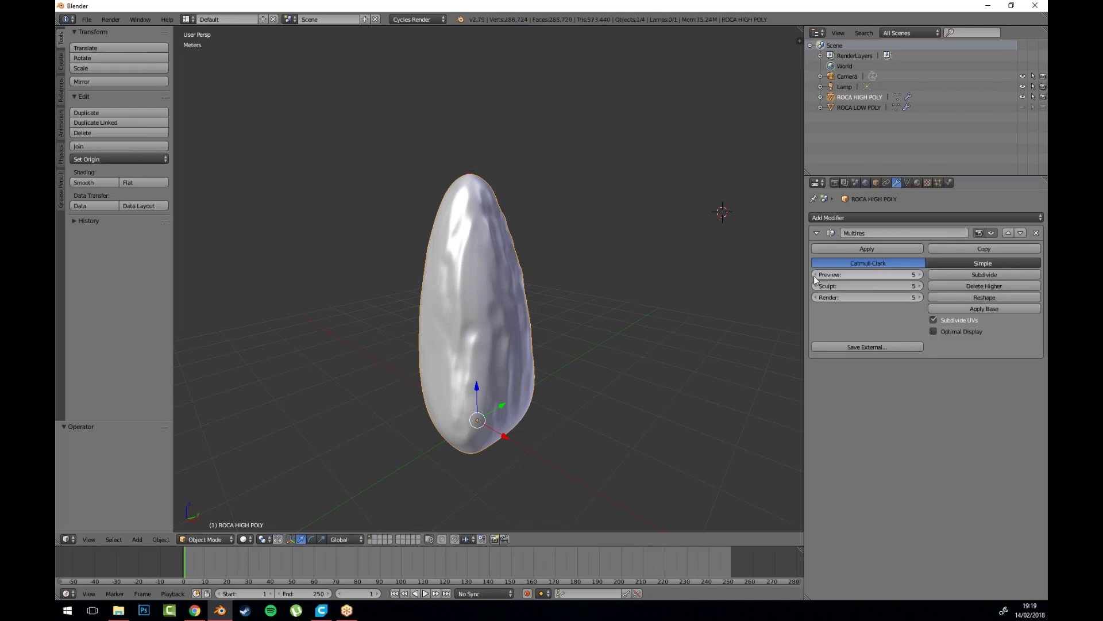
left_click(816, 275)
left_click(816, 286)
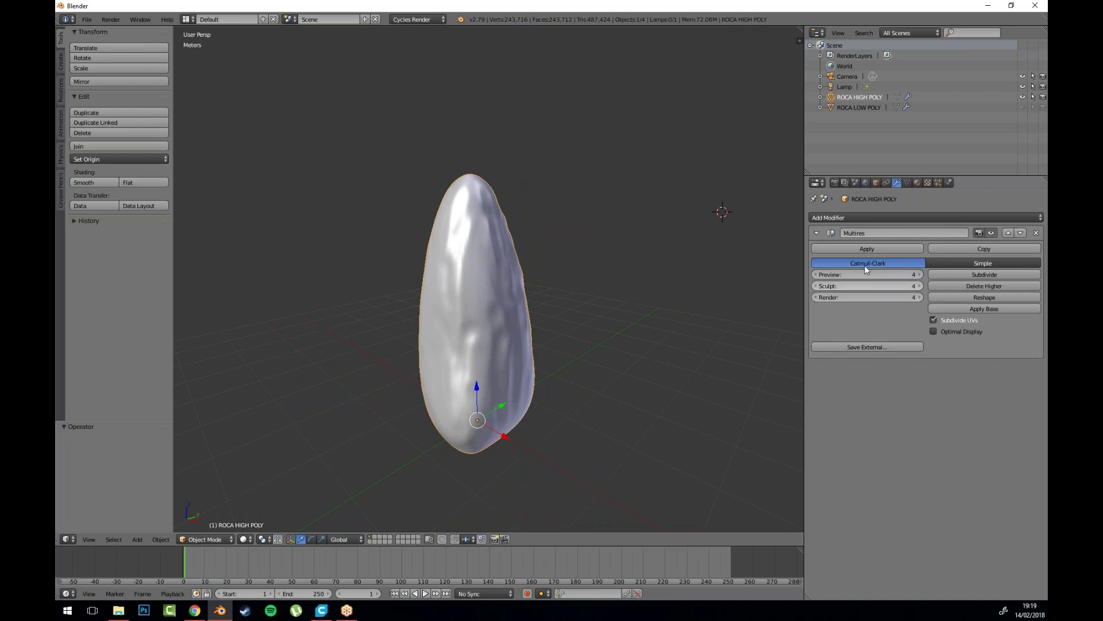
left_click(816, 297)
left_click(866, 250)
Step: Raise the bottom vertex of ROCA HIGH POLY about 30 cm along Z with proportional editing to flatten the rock's base
scroll(482, 276, "up", 2)
key("Tab")
key("Tab")
scroll(550, 334, "down", 3)
left_click_drag(538, 326, 482, 435)
key("Tab")
right_click(482, 435)
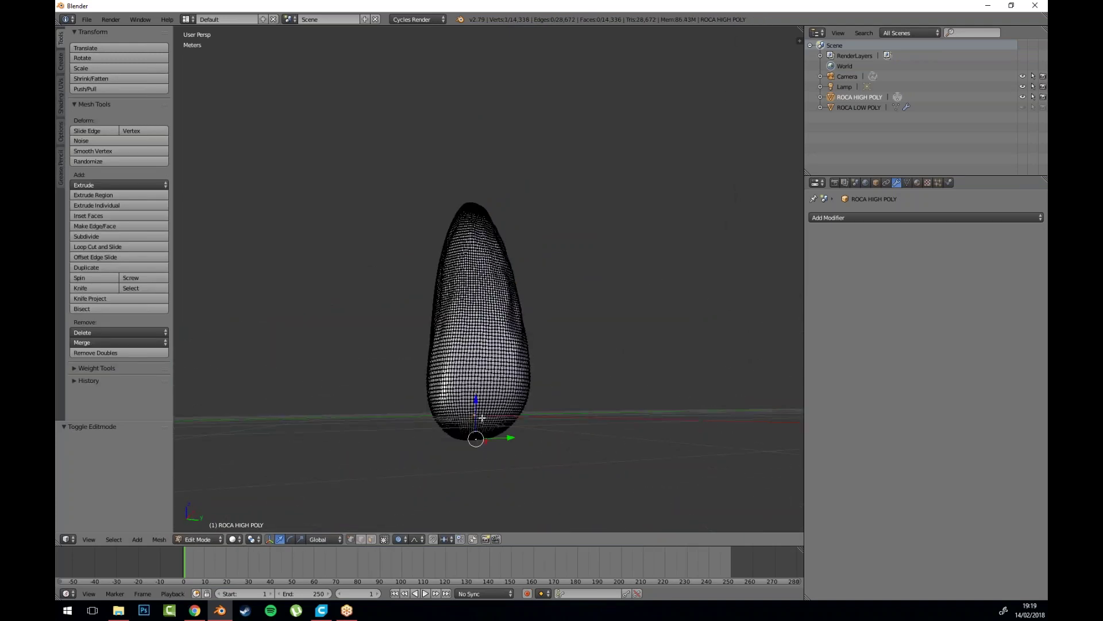
key("g")
key("z")
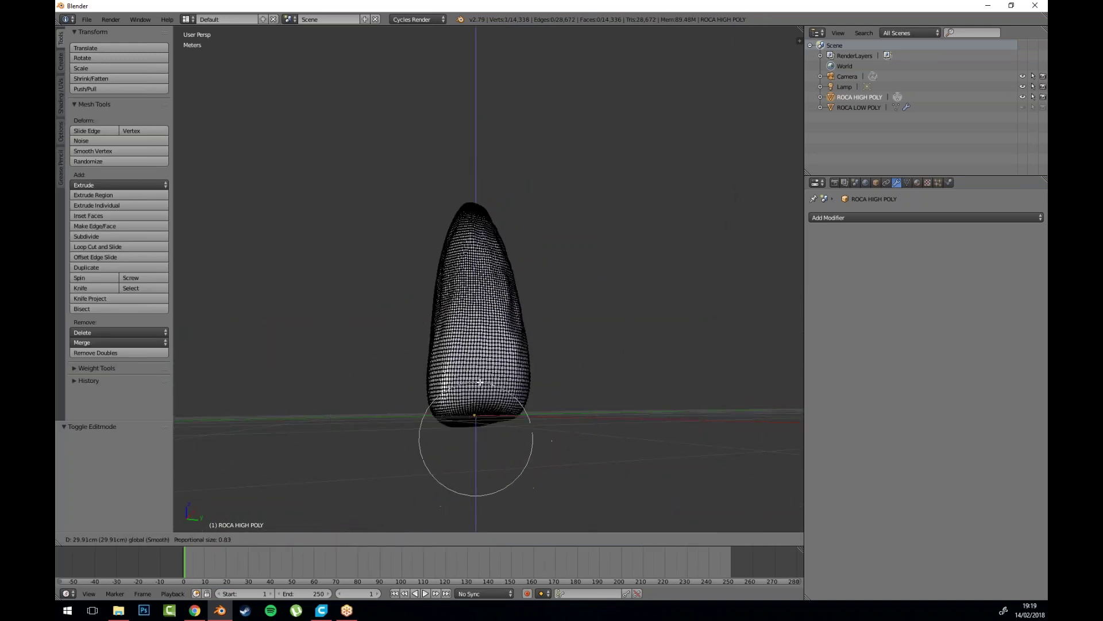
left_click(481, 381)
key("Tab")
Step: Move the base vertex of ROCA HIGH POLY along Z again with proportional editing to refine the flattened underside
mouse_move(484, 383)
left_mouse_down()
mouse_move(561, 391)
mouse_move(519, 391)
mouse_move(525, 357)
left_mouse_up()
key("Tab")
key("g")
key("z")
left_click(485, 379)
key("Tab")
scroll(522, 380, "up", 2)
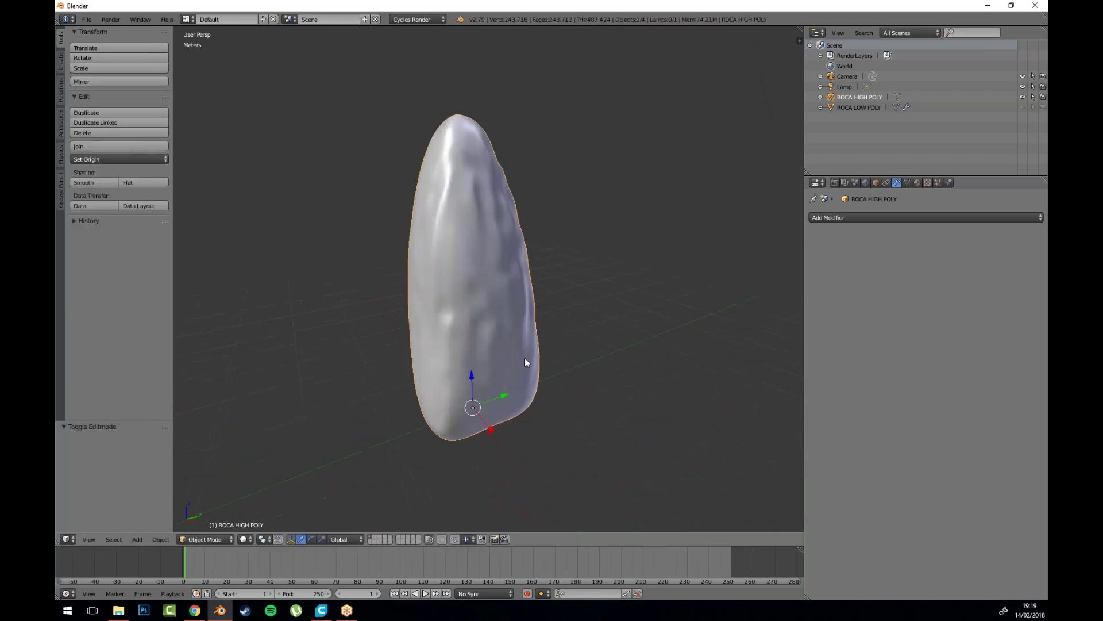
Step: Duplicate ROCA HIGH POLY and place the copy beside the original along the Y axis
scroll(502, 268, "down", 2)
left_click_drag(631, 319, 536, 334)
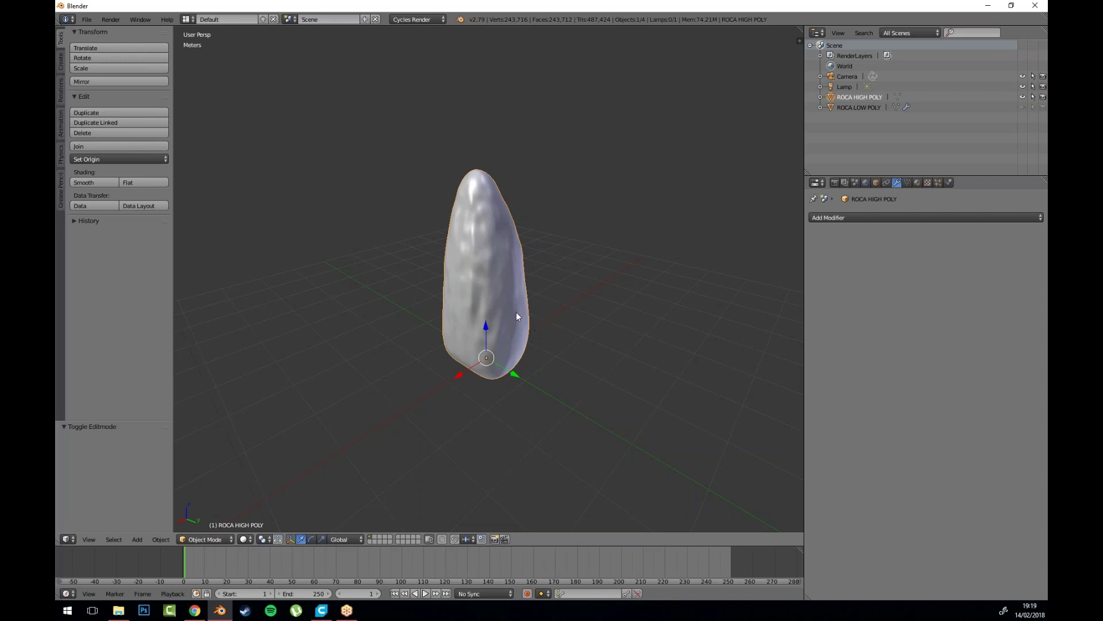
key("shift+d")
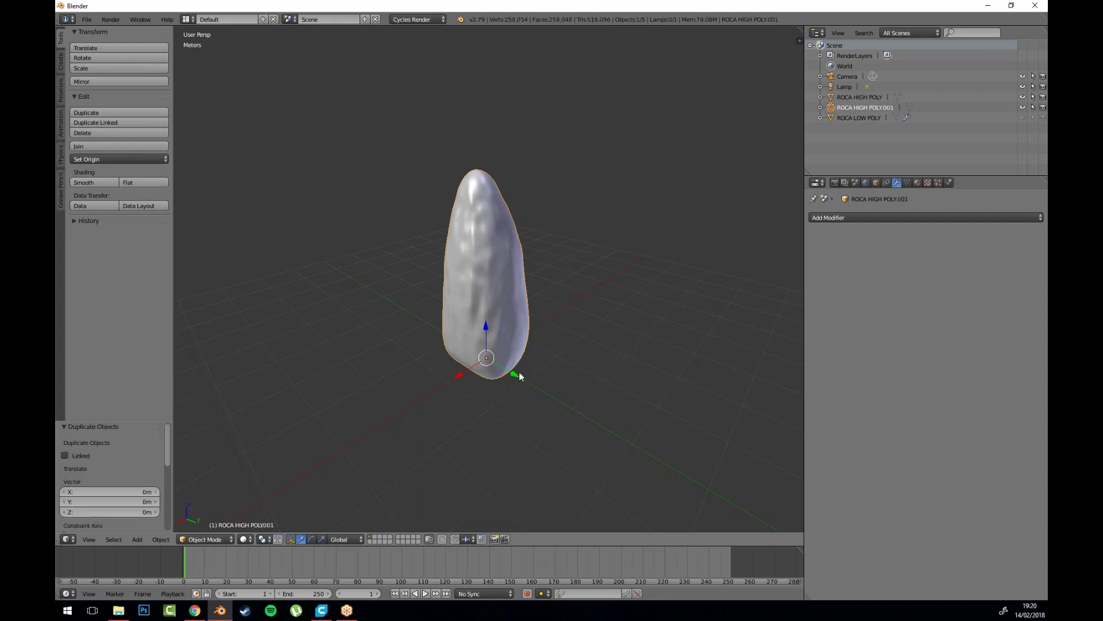
left_click_drag(621, 427, 637, 438)
left_click_drag(636, 439, 641, 409)
Step: Bend the upper part of the copied rock by moving its top vertex about 47 cm with a proportional size of about 3.45
key("Tab")
right_click(583, 142)
key("g")
scroll(627, 141, "down", 6)
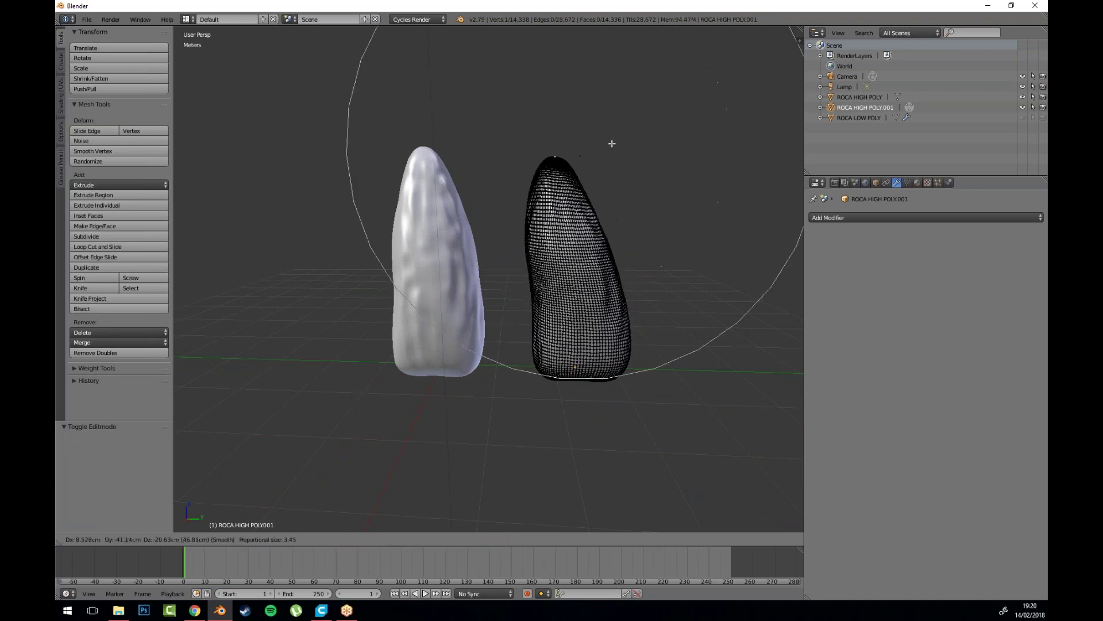
left_click(612, 142)
key("Tab")
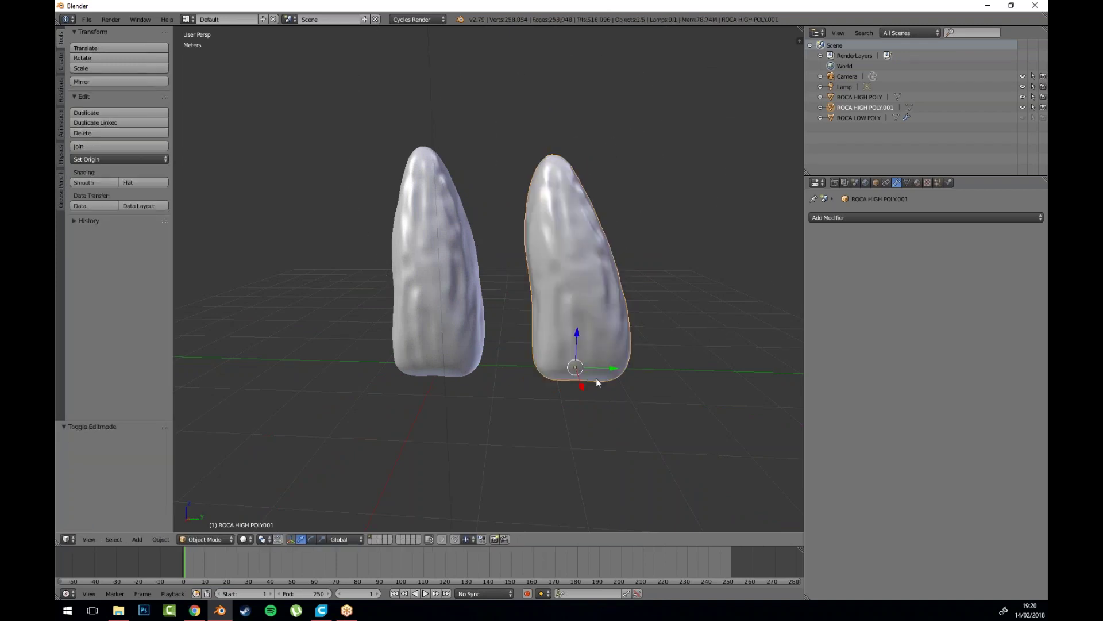
Step: Rotate the copied rock around Z to show another face, and tilt it by about 10.6°
key("r")
key("z")
left_click(736, 198)
key("r")
left_click(509, 363)
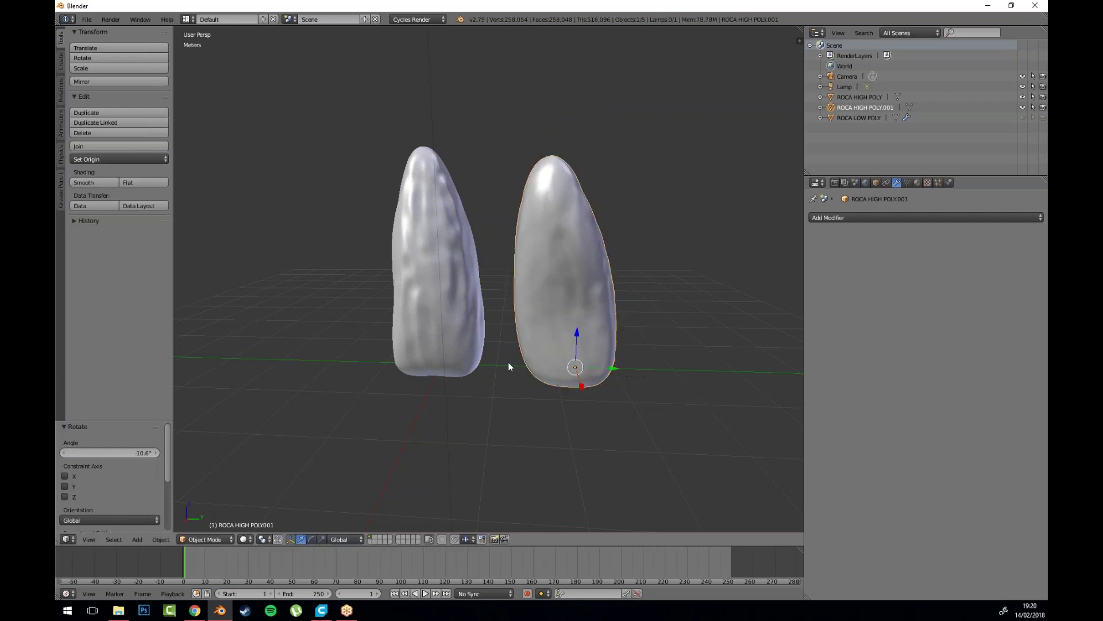
Step: Push a side vertex of the copied rock about 51 cm along Y with proportional editing to curve its flank
key("Tab")
right_click(514, 307)
key("g")
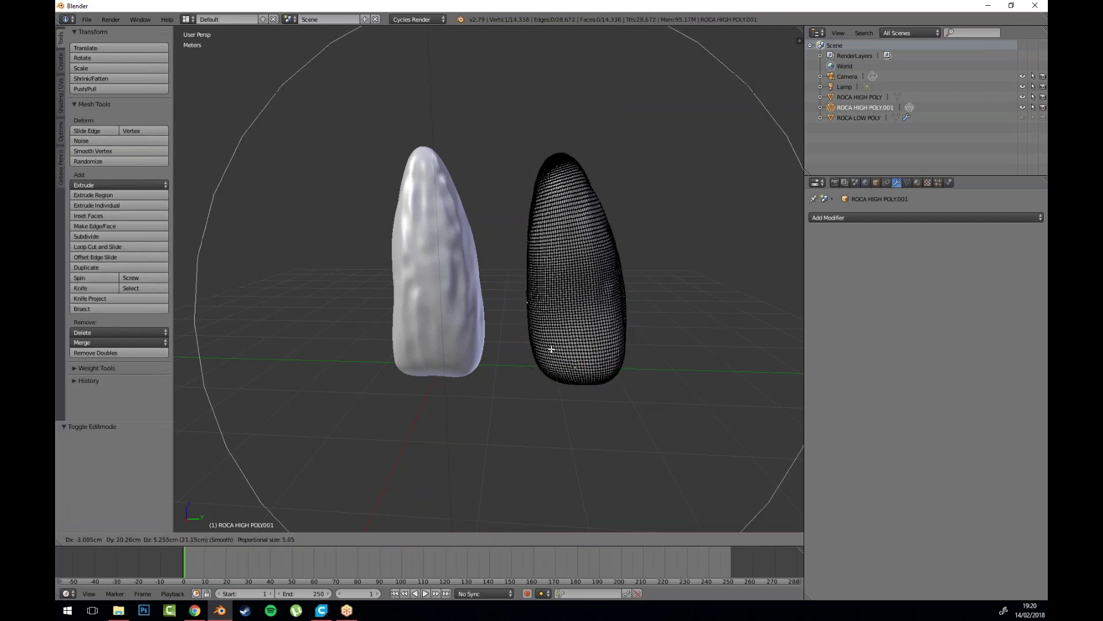
scroll(551, 349, "up", 4)
left_click(570, 350)
Step: Flatten the tip of the copied rock by moving its top vertex downward with a proportional size of about 0.56
right_click(563, 145)
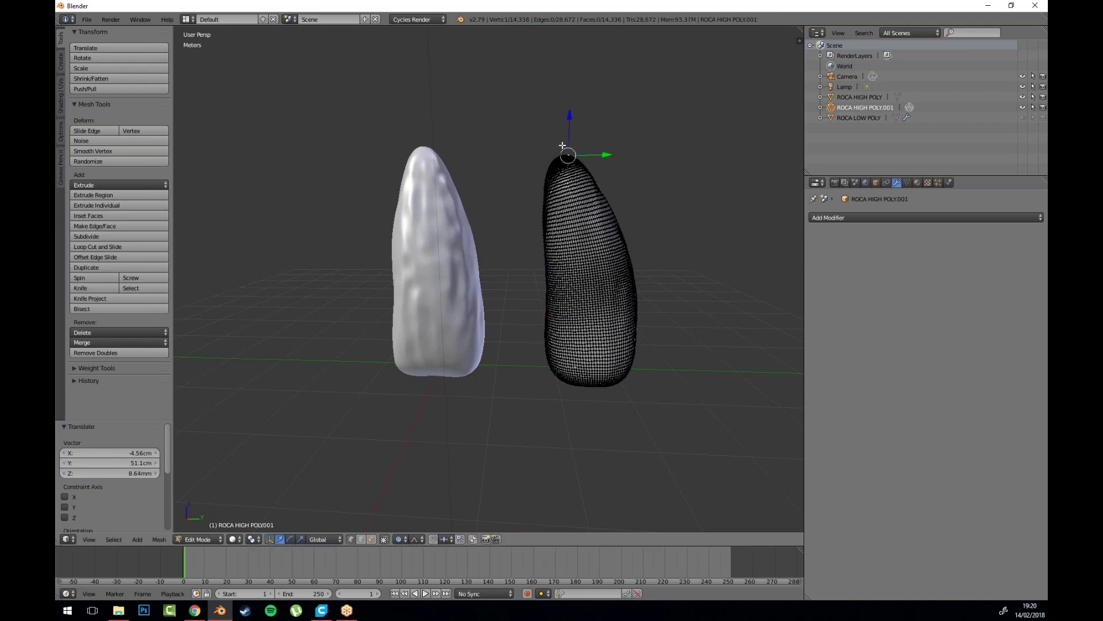
key("g")
scroll(565, 150, "up", 10)
scroll(571, 158, "down", 3)
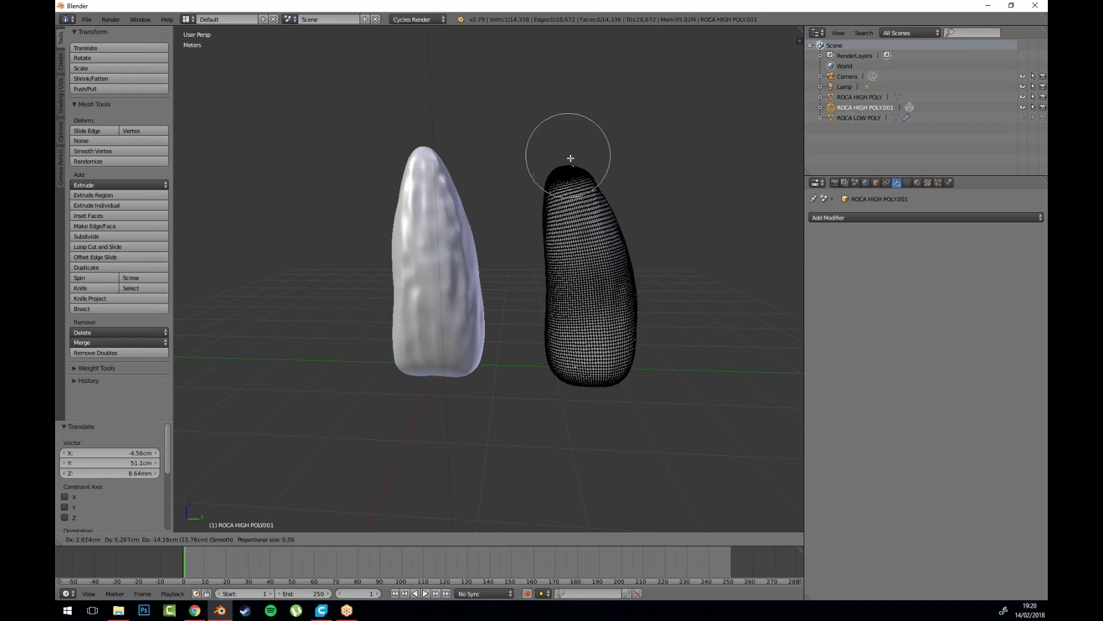
left_click(569, 163)
key("Tab")
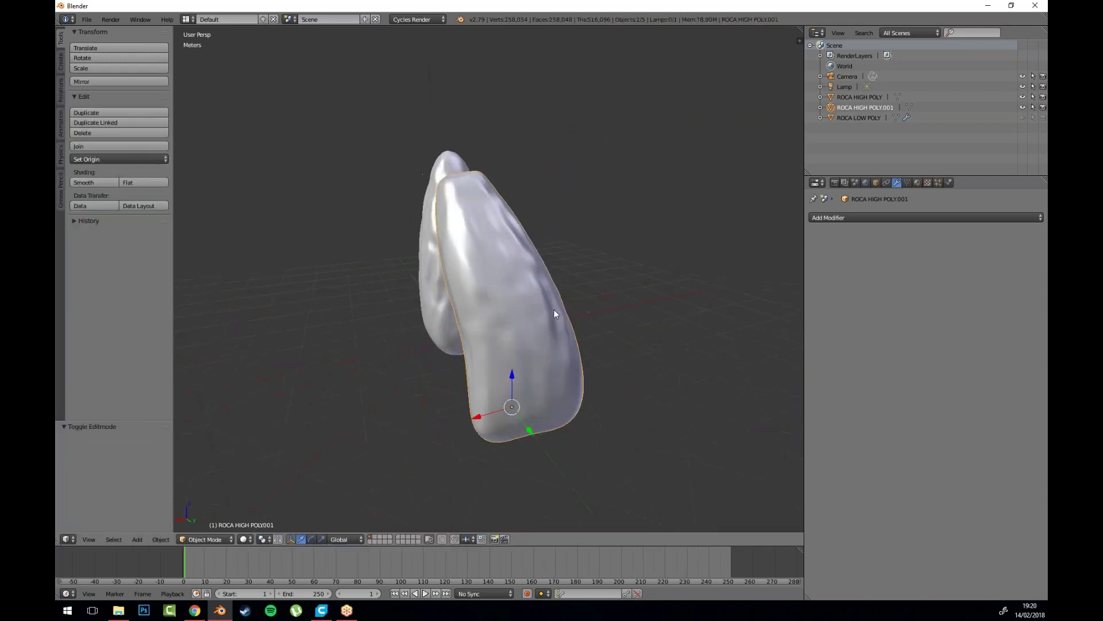
Step: Move the top vertex of the copied rock again with a much wider proportional influence to reshape its upper half
key("Tab")
key("g")
scroll(488, 177, "down", 20)
left_click(569, 220)
key("Tab")
left_click_drag(430, 312, 537, 279)
scroll(527, 286, "down", 3)
scroll(536, 279, "up", 3)
Step: Duplicate the second rock about 1.07 m back along Y and 2.57 m up, and rotate the copy about 83.4° to lie horizontally
key("shift+d")
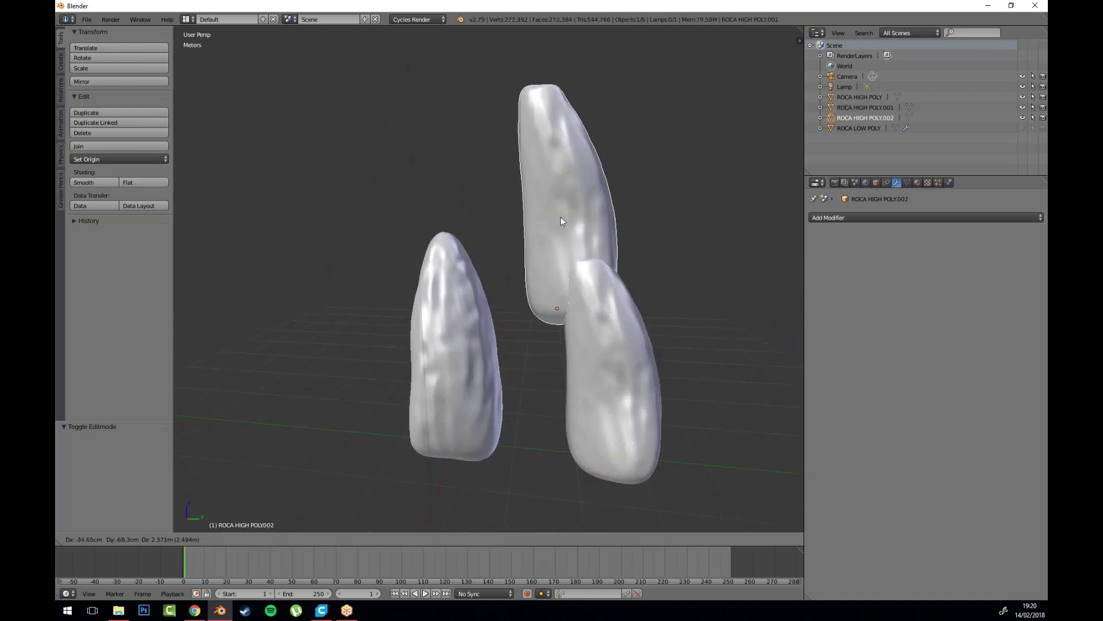
left_click(547, 212)
left_click_drag(580, 333, 731, 366)
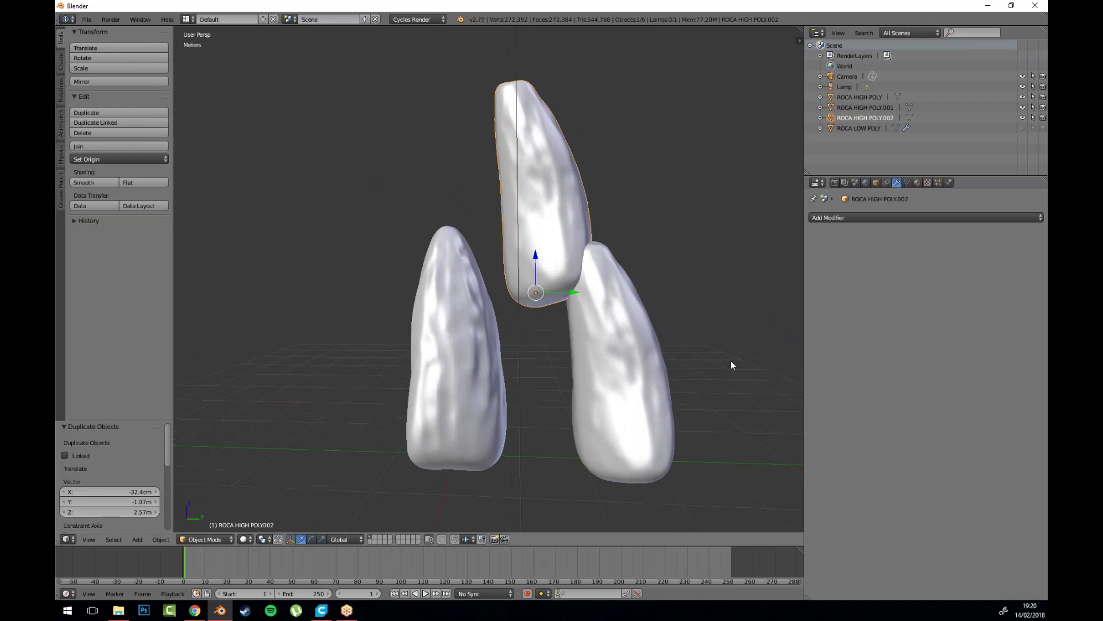
key("r")
left_click(686, 198)
Step: In the right orthographic view, move the horizontal rock about 1.25 m along Y and 1.05 m up onto the two uprights
left_click(91, 539)
left_click(143, 415)
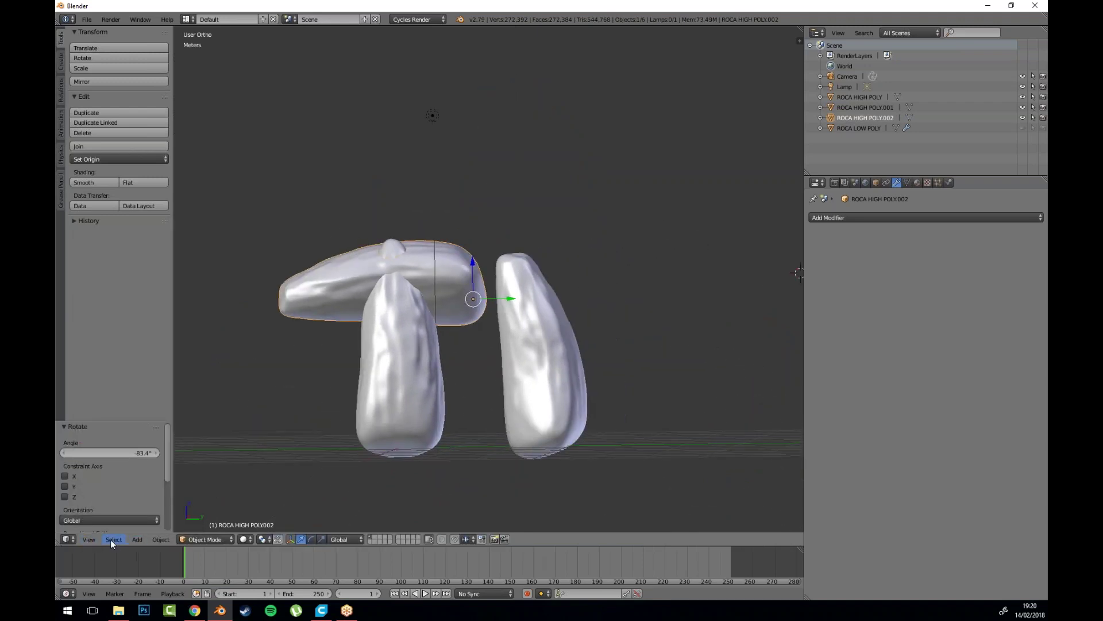
left_click(94, 537)
left_click(114, 468)
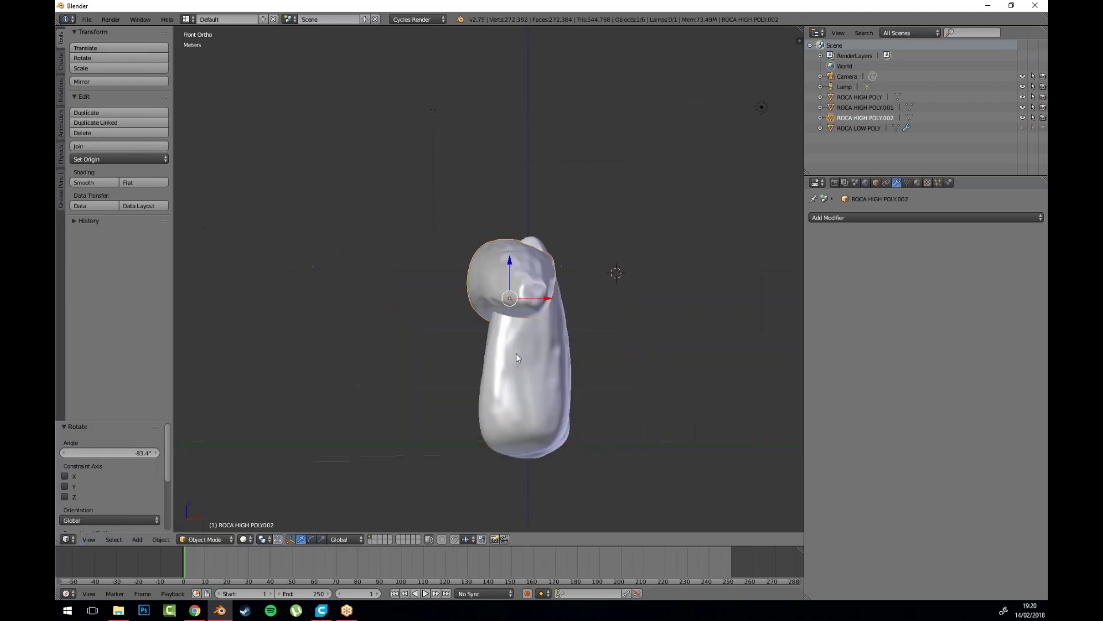
left_click(89, 539)
left_click(115, 488)
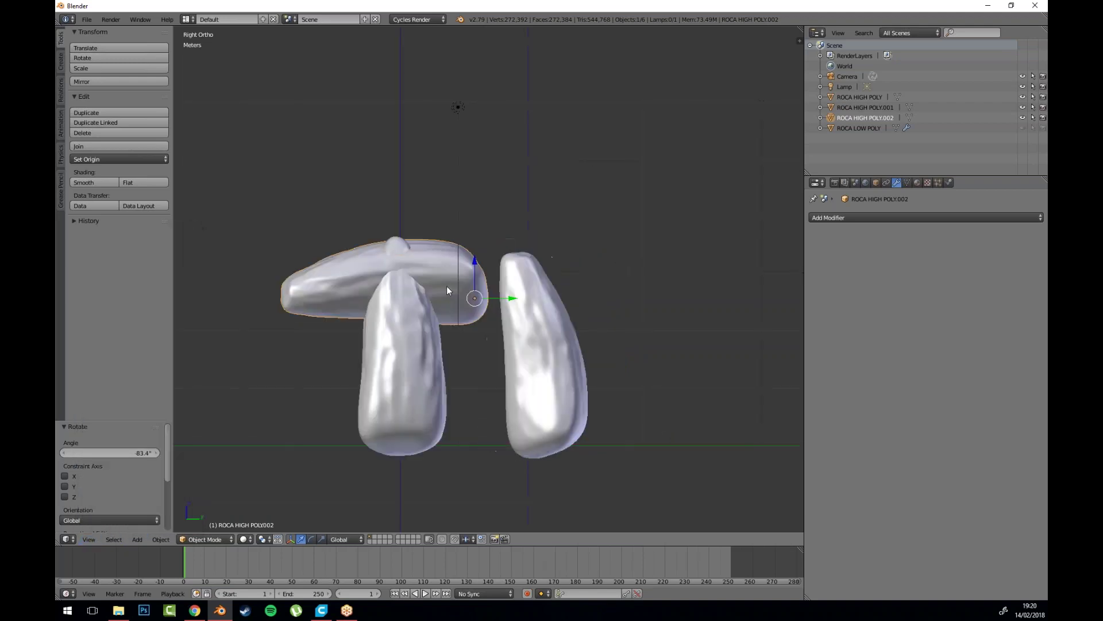
key("g")
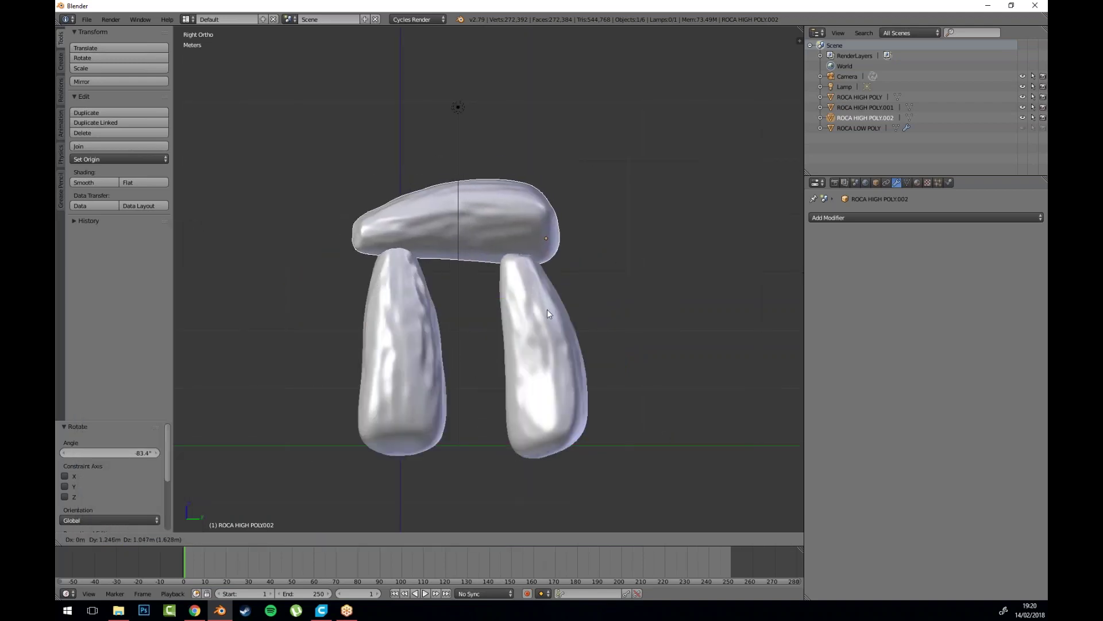
left_click(547, 309)
Step: Flatten the lintel rock by scaling it along Z, and rotate it by about 7.11°
scroll(465, 343, "up", 2)
key("s")
key("z")
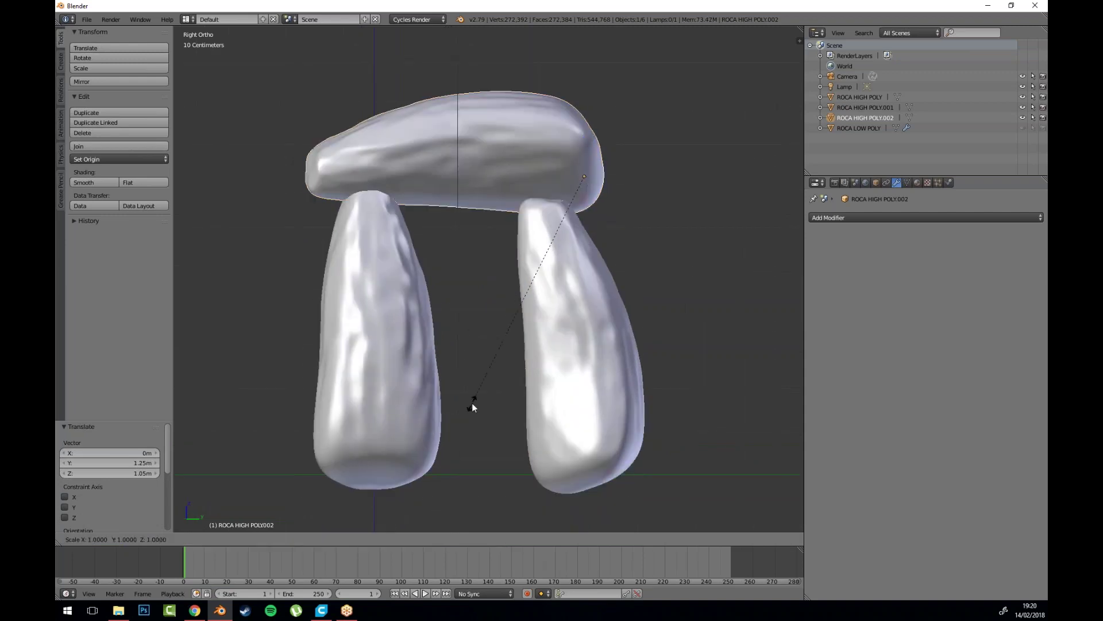
left_click(564, 229)
key("r")
left_click(649, 236)
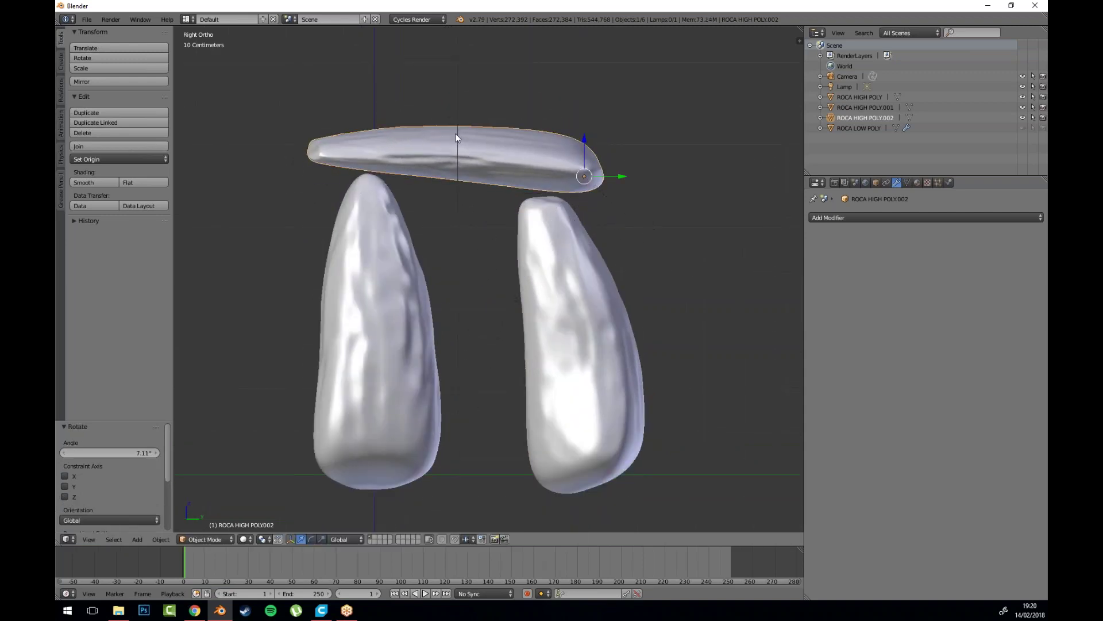
Step: Adjust the lintel rock's position and rotation so it rests across both upright rocks
left_click_drag(585, 139, 590, 167)
left_click_drag(539, 256, 613, 291)
left_click_drag(574, 173, 597, 181)
left_click_drag(598, 271, 622, 325)
key("r")
left_click(638, 252)
left_click_drag(638, 252, 543, 254)
Step: Deselect the rocks, place the 3D cursor near the base of the uprights, and add a plane there
key("a")
left_click_drag(594, 207, 460, 393)
scroll(649, 214, "down", 3)
left_click(475, 387)
left_click(61, 63)
left_click(98, 58)
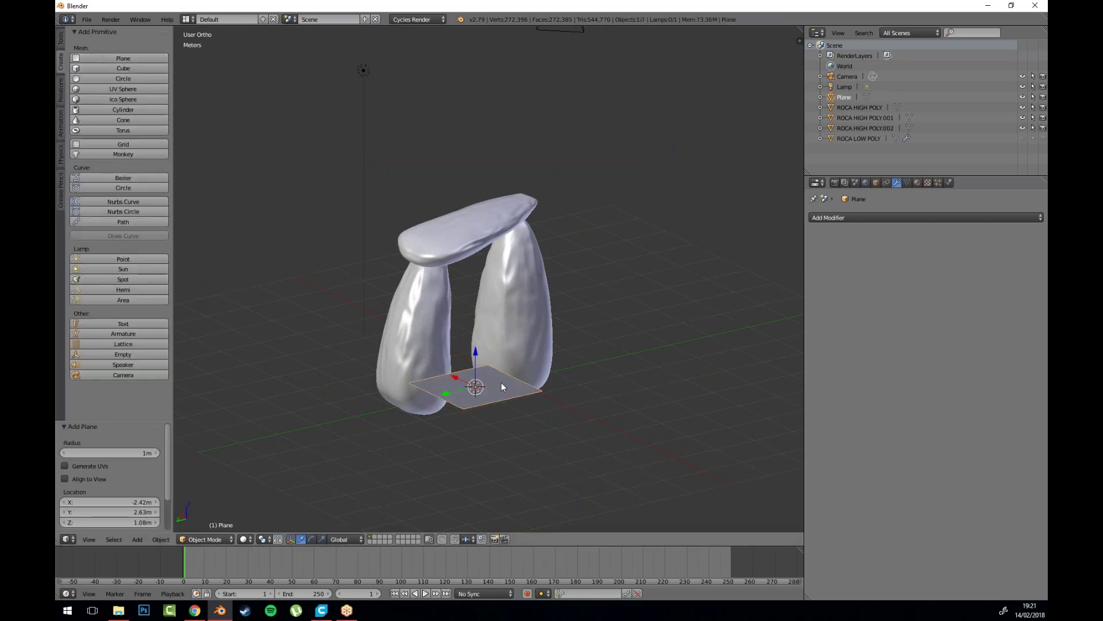
Step: Scale the plane up into a large ground surface, position it across the bases of the uprights, and deselect it
key("s")
left_click(659, 478)
left_click_drag(658, 477, 628, 443)
left_click_drag(457, 341, 459, 349)
left_click_drag(459, 350, 502, 383)
left_click_drag(572, 367, 485, 361)
key("a")
Step: Select the two uprights and the lintel in turn and inspect each high-poly mesh in Edit Mode
left_click_drag(670, 370, 619, 372)
right_click(518, 262)
right_click(463, 317)
key("a")
scroll(508, 401, "down", 5)
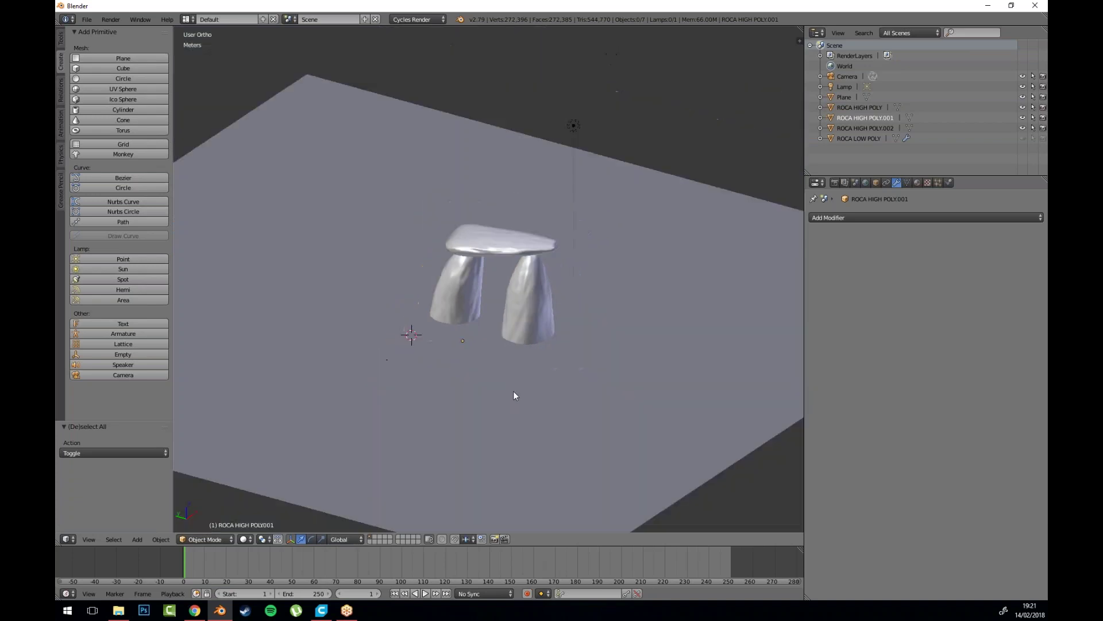
scroll(533, 373, "up", 5)
right_click(531, 267)
key("Tab")
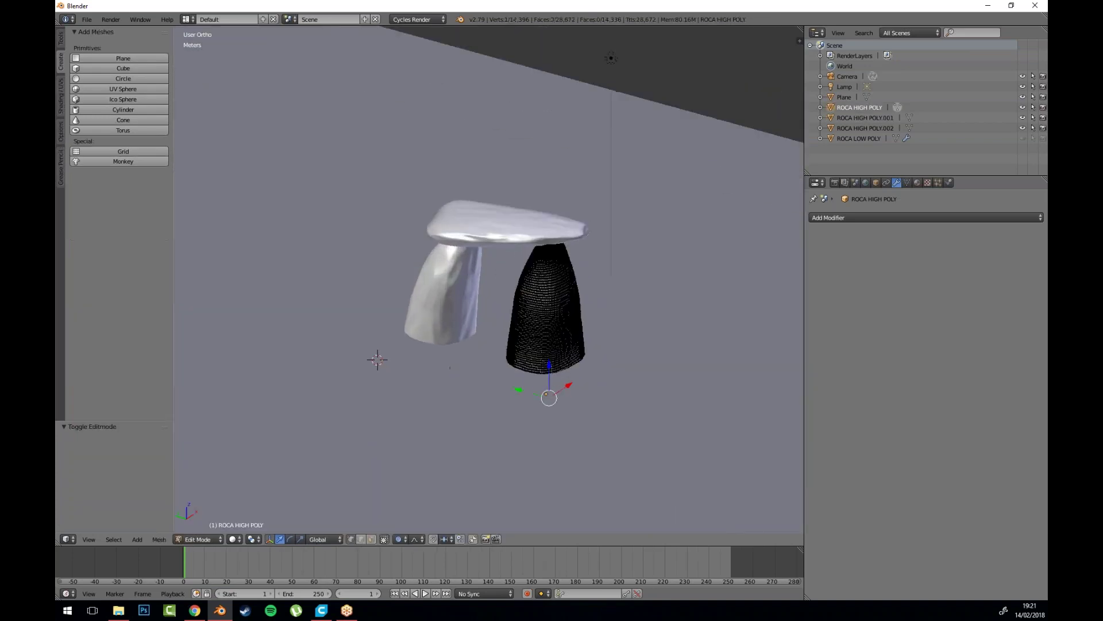
scroll(531, 269, "up", 2)
key("Tab")
right_click(453, 267)
key("Tab")
key("Tab")
right_click(495, 219)
key("Tab")
key("Tab")
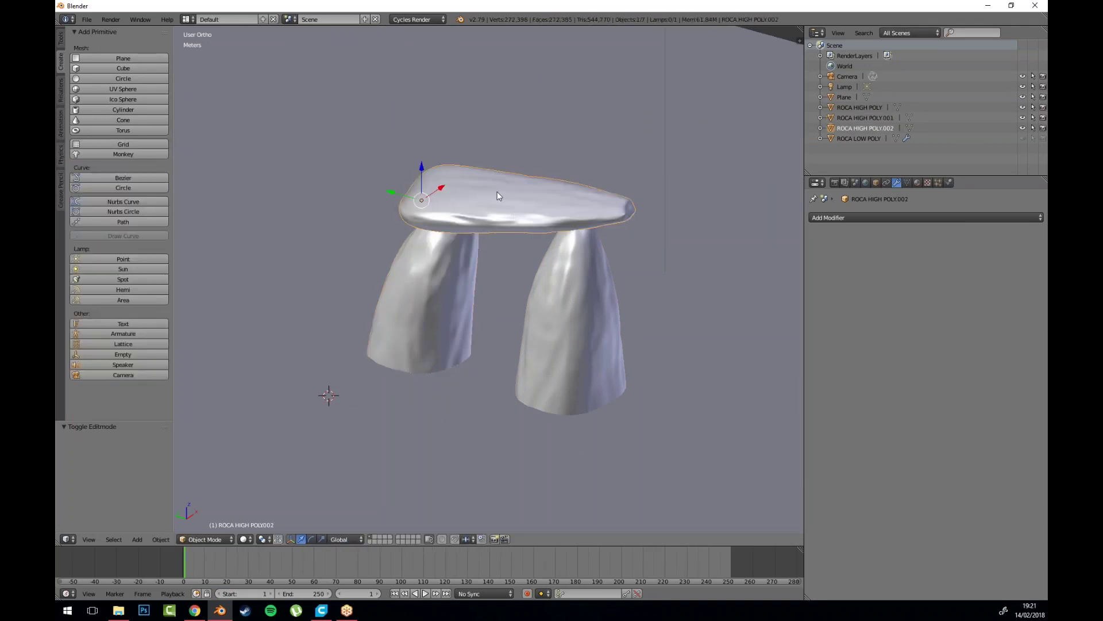
Step: Hide the plane and the three high-poly rocks, make ROCA LOW POLY visible, and select it
left_click(872, 110)
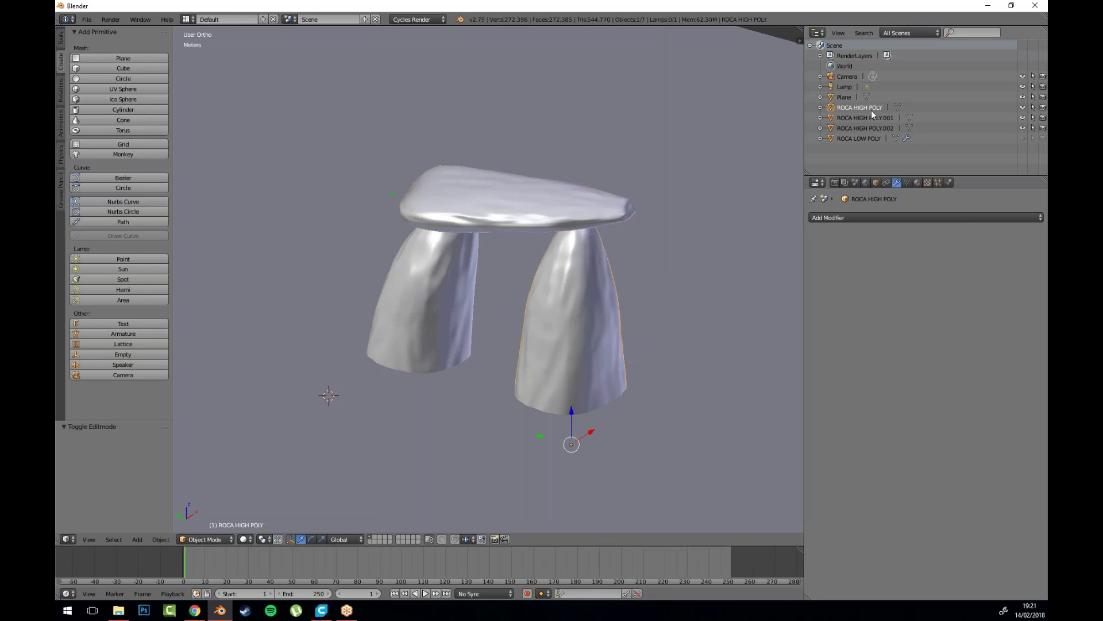
left_click(863, 138)
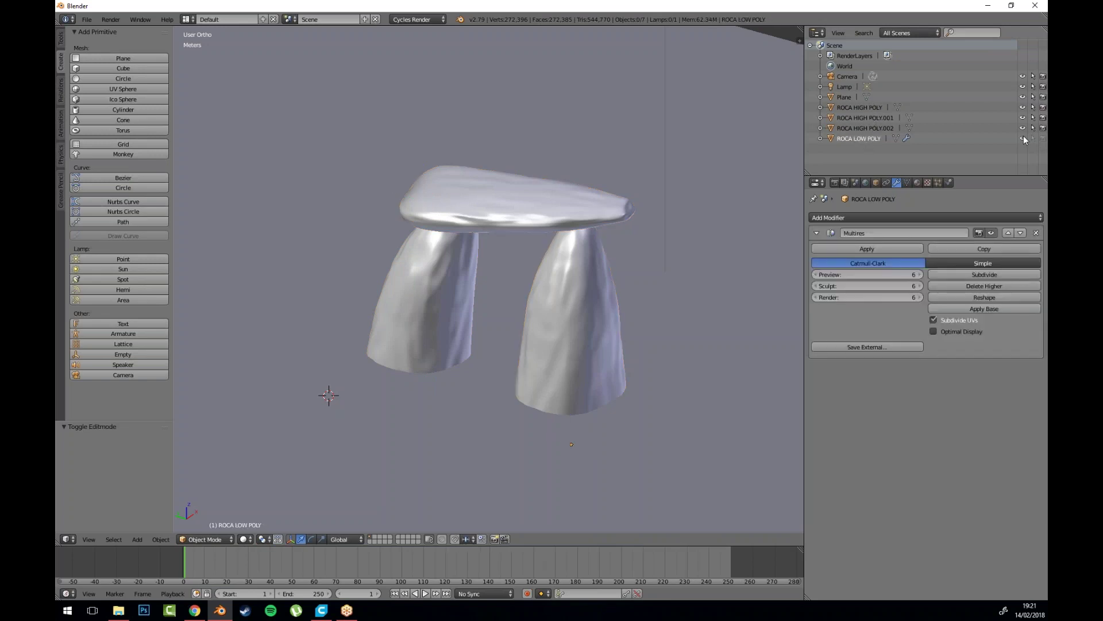
scroll(429, 320, "down", 6)
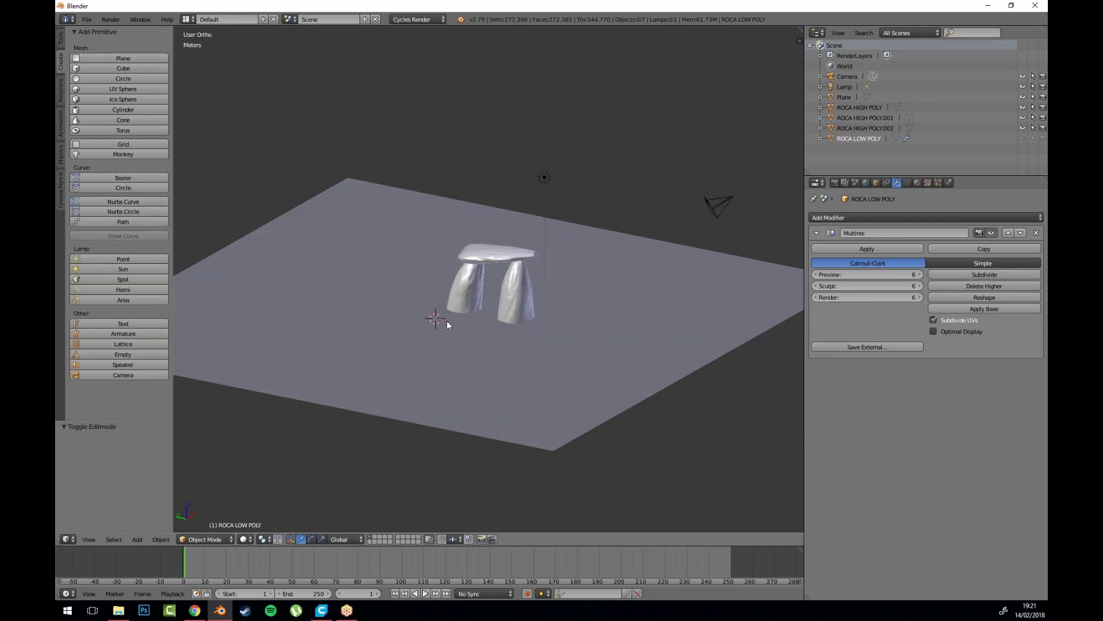
scroll(633, 331, "up", 5)
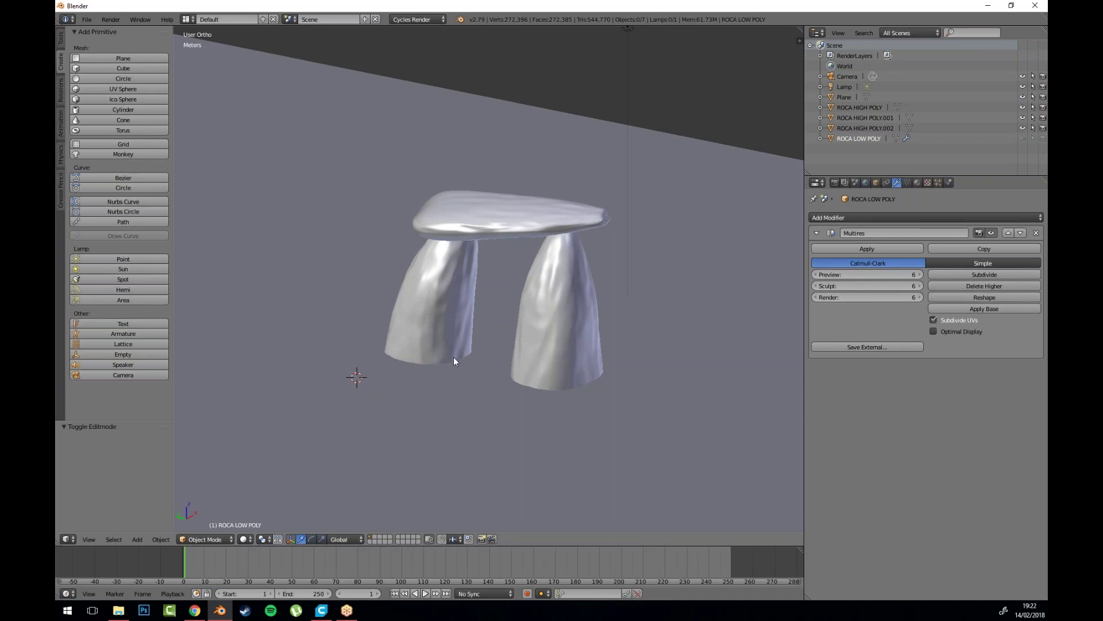
scroll(456, 318, "down", 5)
scroll(554, 212, "up", 5)
left_click(1023, 128)
left_click(1022, 117)
left_click(1022, 96)
left_click(1022, 106)
left_click(1022, 138)
right_click(572, 354)
Step: Compare ROCA LOW POLY's base mesh in Edit Mode with its sculpted Multiresolution surface, and try moving a top vertex
scroll(575, 356, "up", 4)
key("Tab")
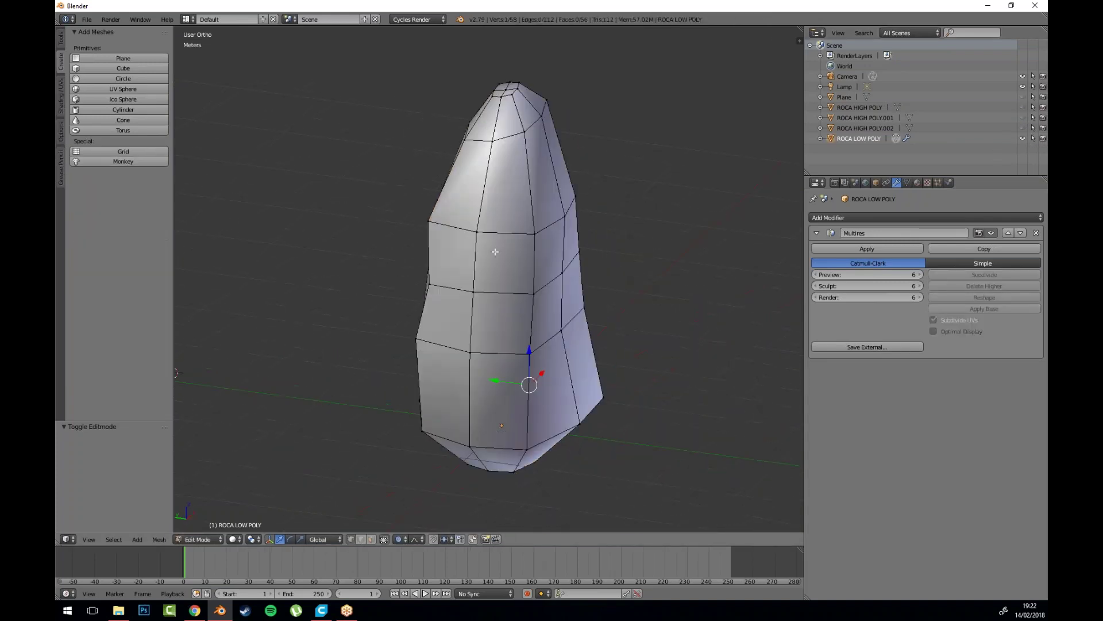
key("Tab")
mouse_move(487, 255)
left_mouse_down()
mouse_move(515, 250)
mouse_move(470, 244)
left_mouse_up()
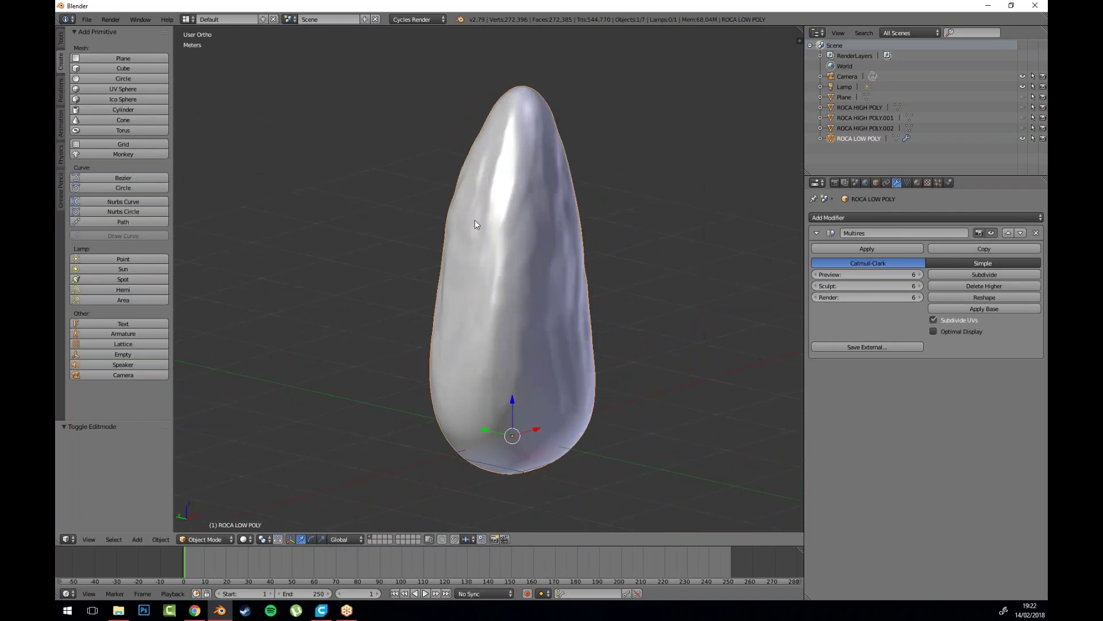
key("Tab")
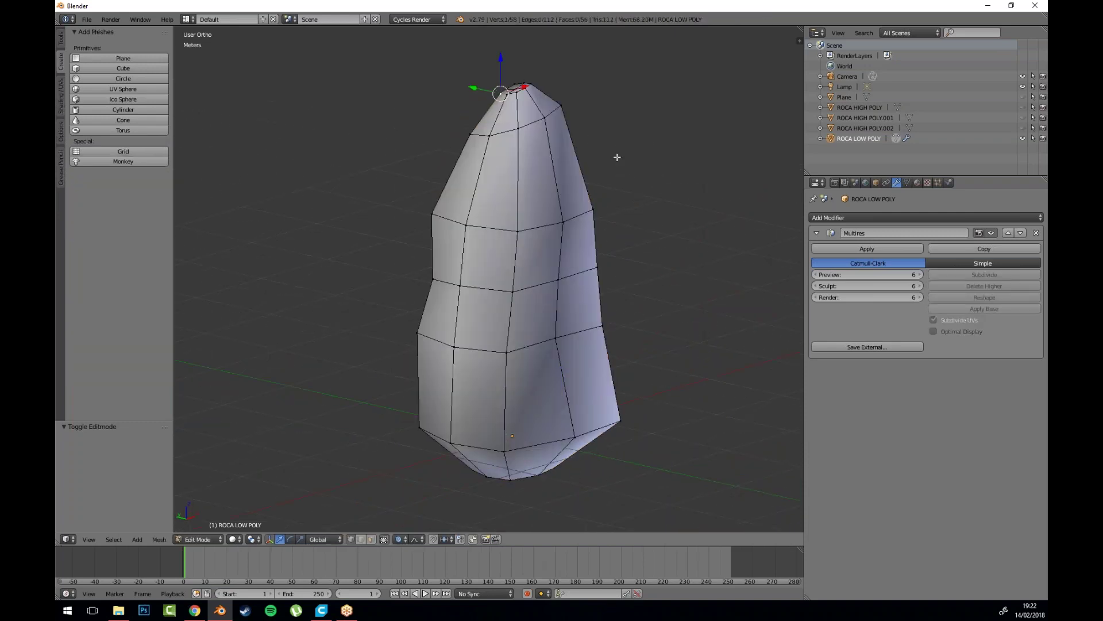
key("g")
left_click(635, 236)
key("Tab")
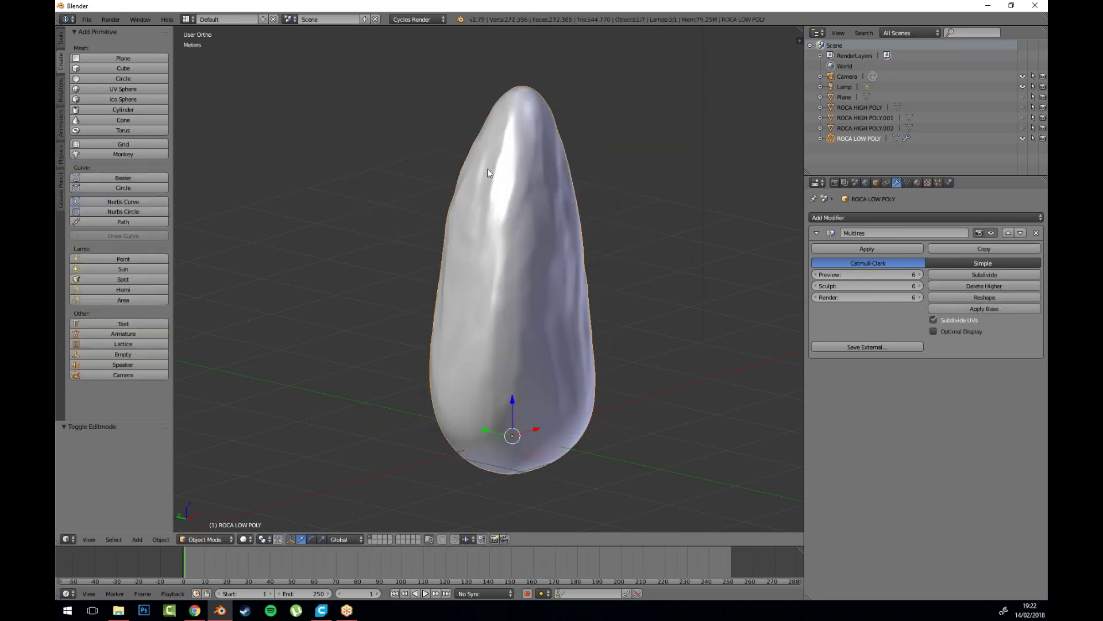
scroll(495, 175, "down", 1)
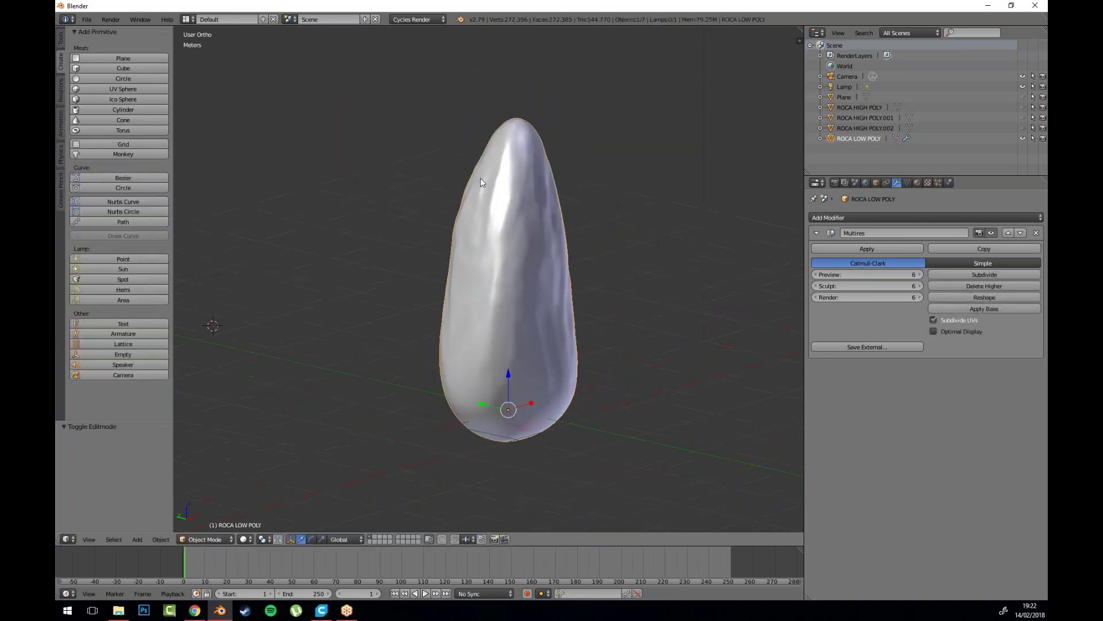
key("Tab")
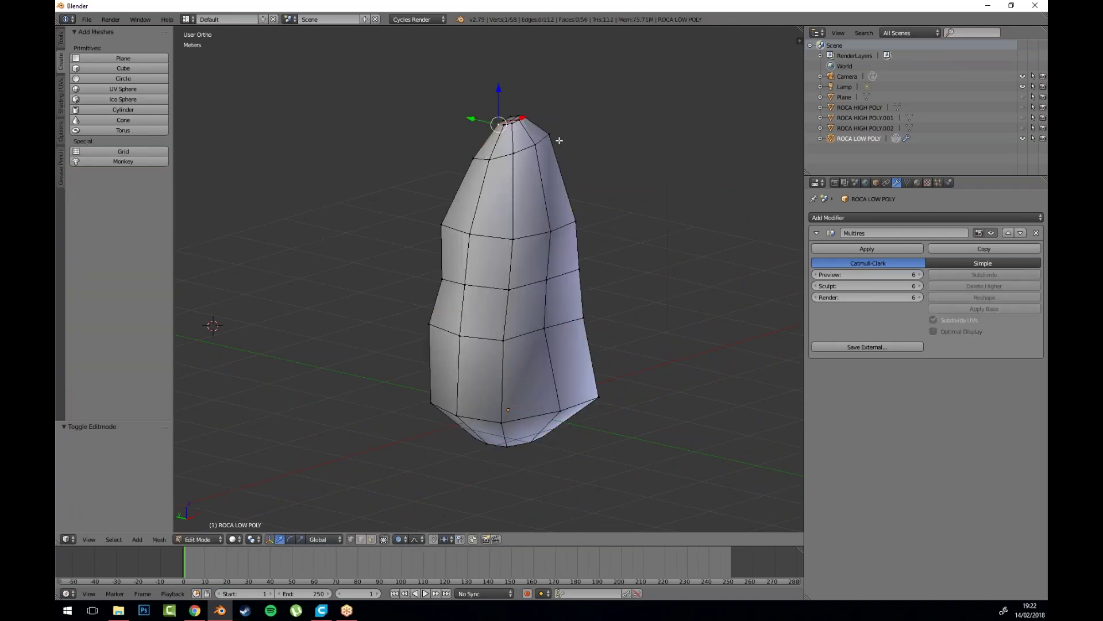
key("Tab")
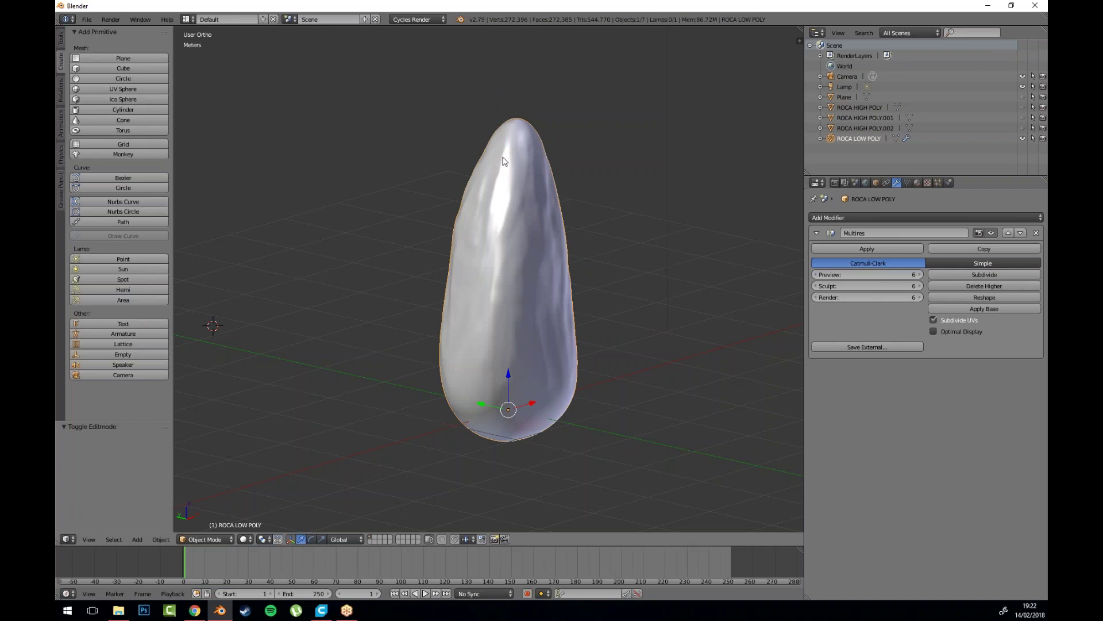
Step: Compare ROCA LOW POLY's base mesh in Edit Mode with its sculpted Multiresolution surface in Object Mode
key("Tab")
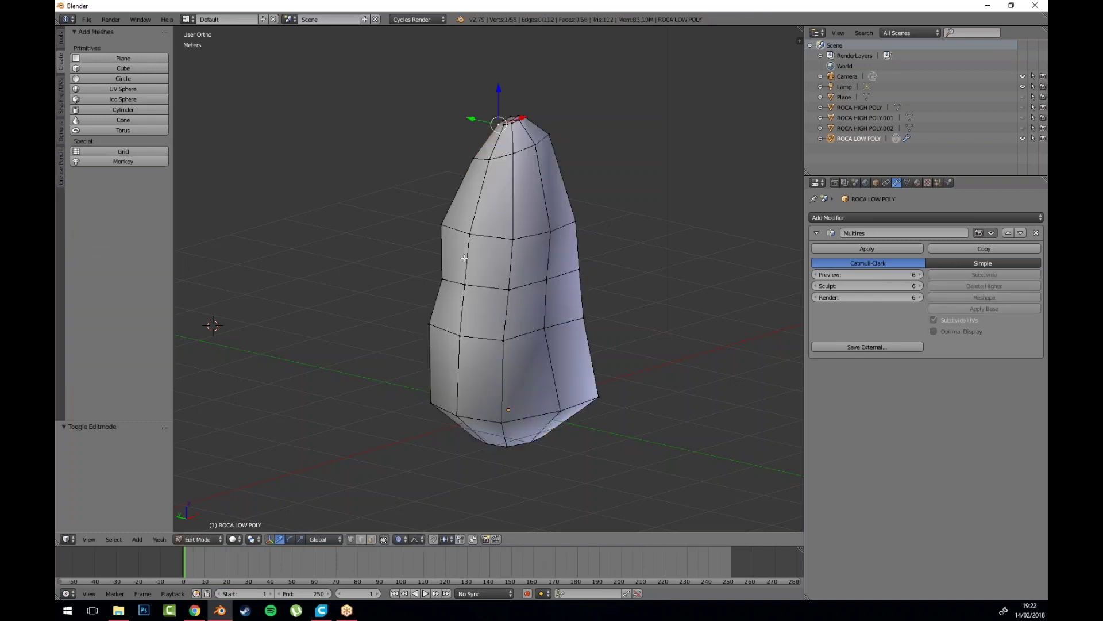
mouse_move(501, 180)
left_mouse_down()
mouse_move(574, 178)
mouse_move(492, 177)
mouse_move(523, 178)
left_mouse_up()
scroll(492, 177, "up", 2)
key("Tab")
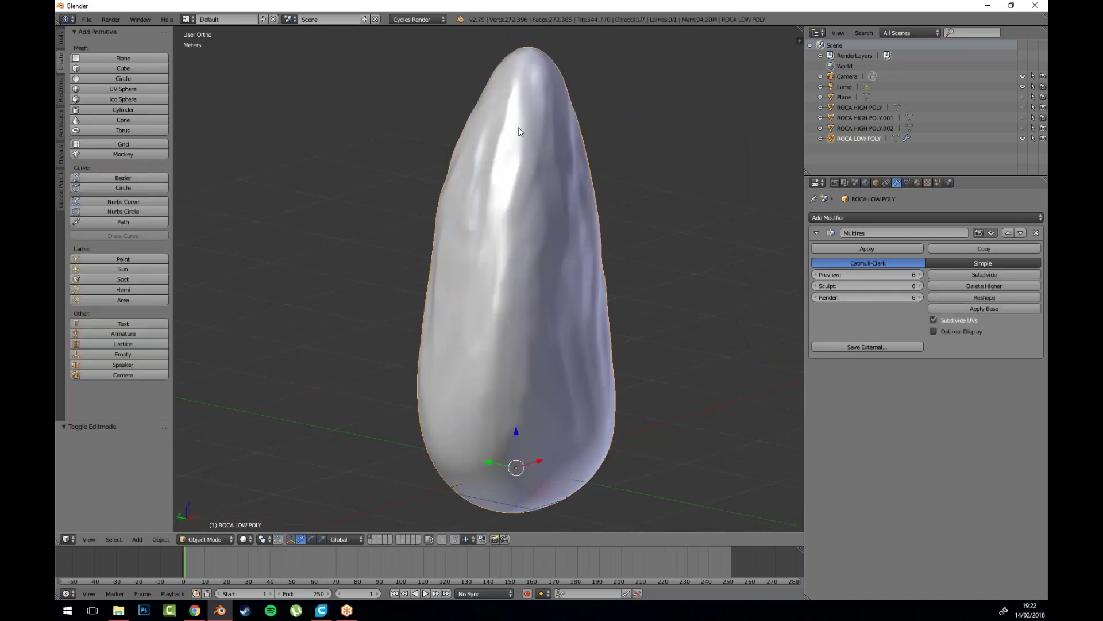
scroll(498, 145, "down", 2)
left_click_drag(492, 168, 518, 171)
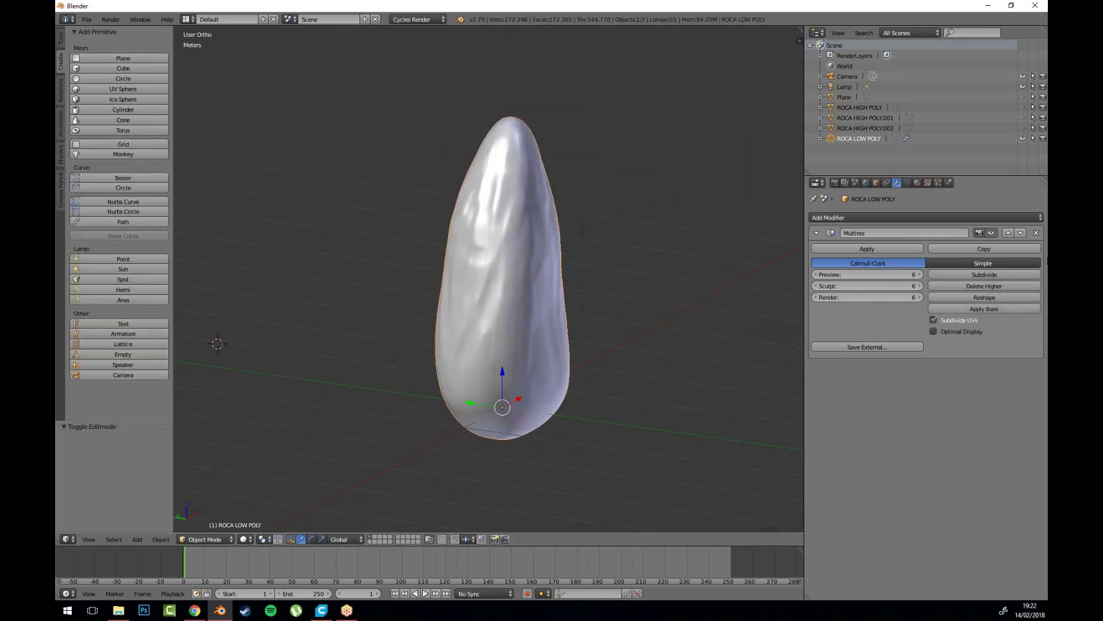
Step: Remove ROCA LOW POLY's Multires modifier and add a Subdivision Surface modifier with View subdivisions set to 4
left_click(1037, 232)
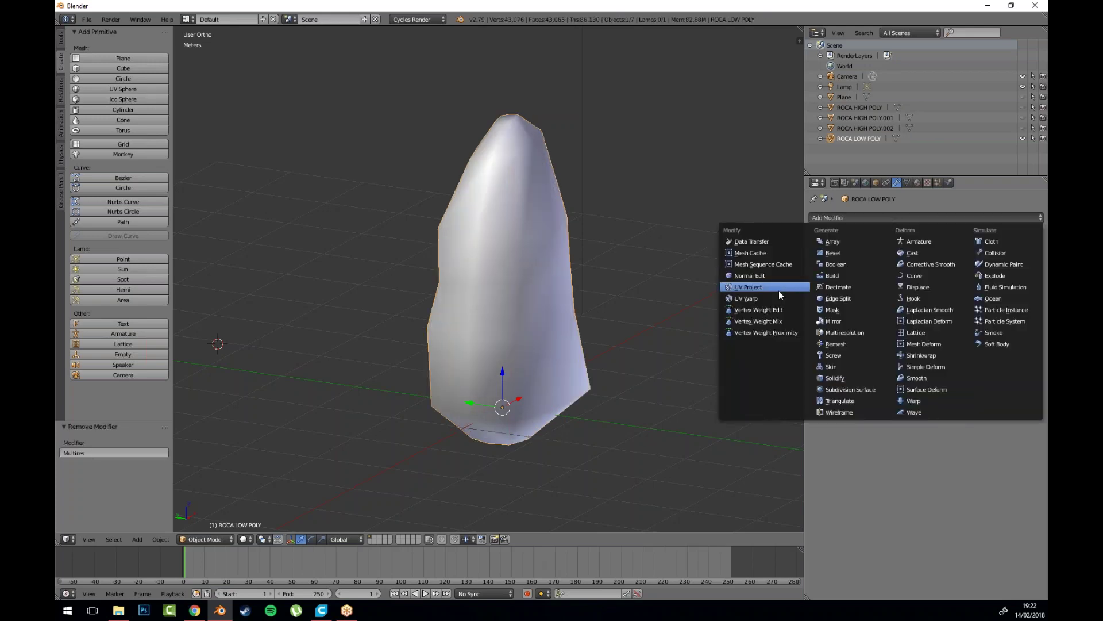
left_click(848, 389)
left_click(920, 286)
left_click(920, 286)
left_click(920, 286)
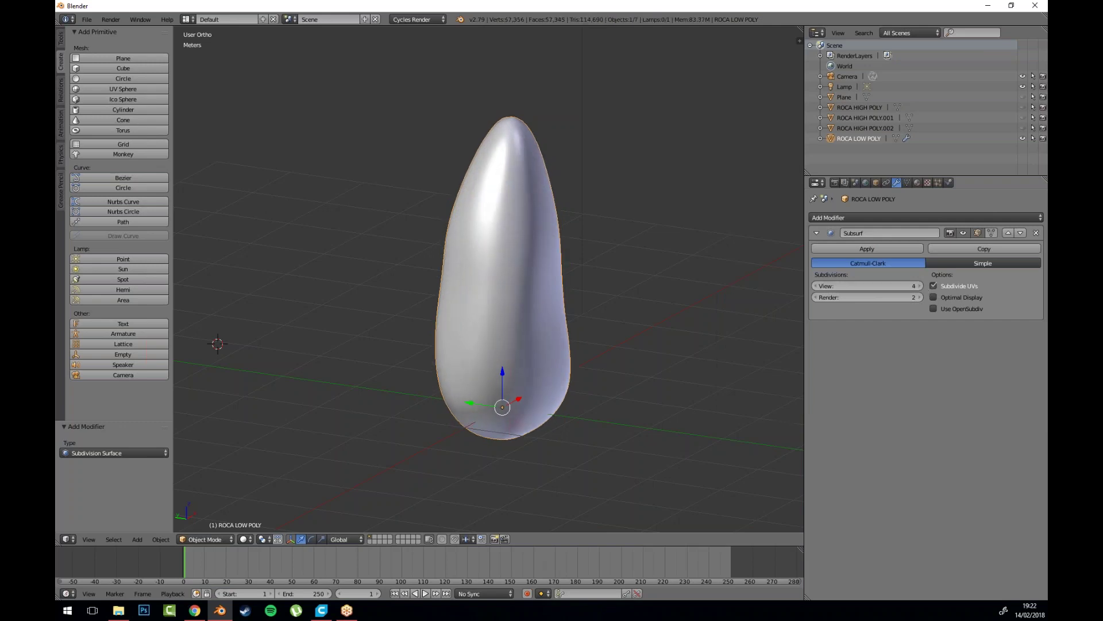
Step: Enter Edit Mode on ROCA LOW POLY, toggle the Subsurf's edit-mode display, and fit the editing cage to the modifier result
key("Tab")
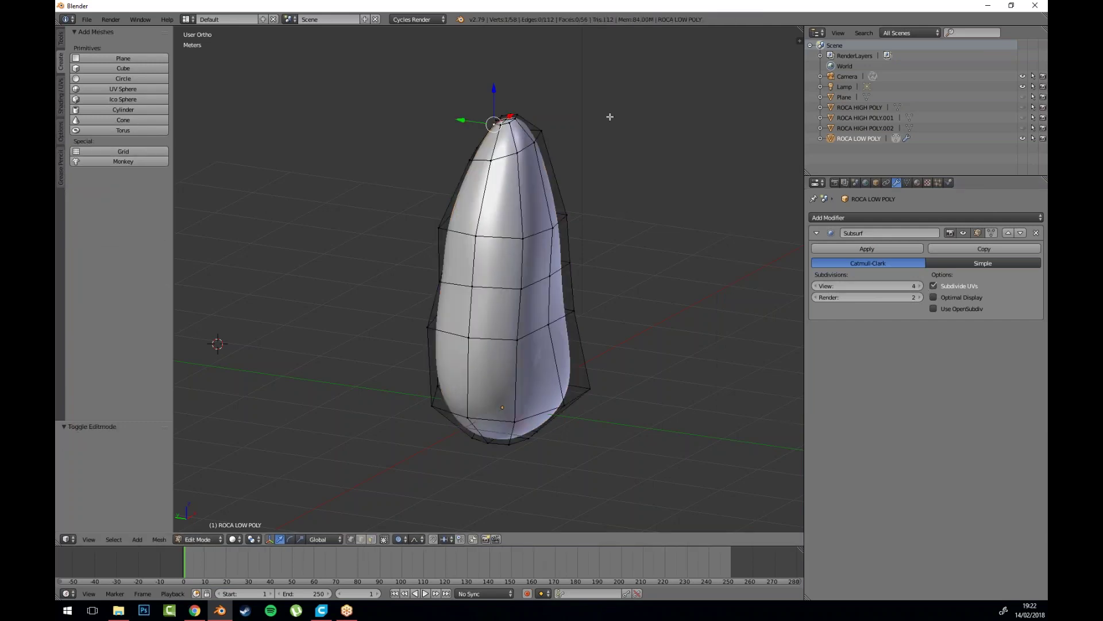
left_click(977, 233)
left_click(977, 232)
left_click(991, 235)
left_click(990, 233)
left_click(991, 233)
Step: Try pulling a side vertex outward with proportional editing, cancel the move, and return to Object Mode
left_click_drag(525, 236, 451, 267)
scroll(451, 267, "up", 2)
right_click(432, 275)
key("g")
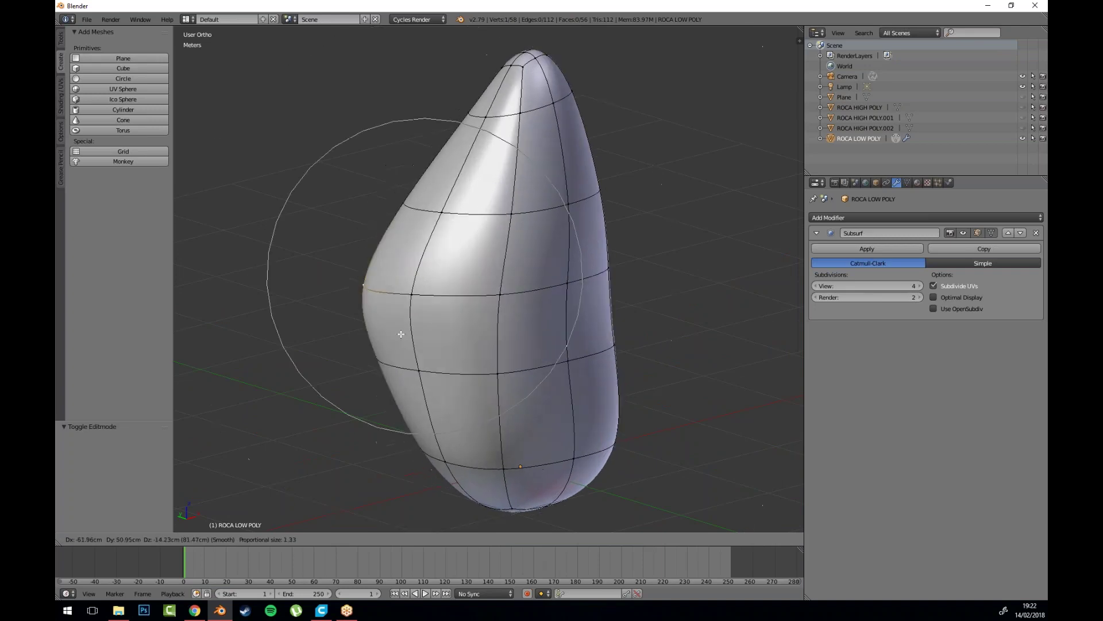
key("Escape")
scroll(297, 306, "down", 4)
key("Tab")
left_click_drag(509, 289, 526, 223)
key("ctrl+3")
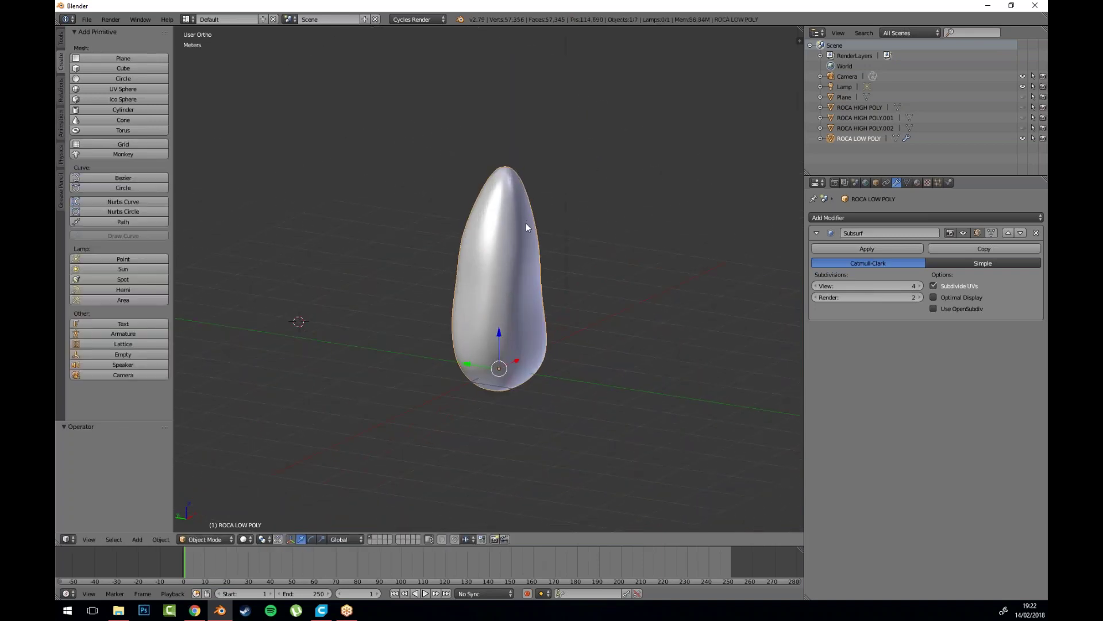
Step: Undo the Subsurf changes and the Multires removal, and inspect the sculpted rock
key("ctrl+z")
key("ctrl+z")
key("ctrl+z")
key("ctrl+z")
left_click_drag(511, 270, 465, 282)
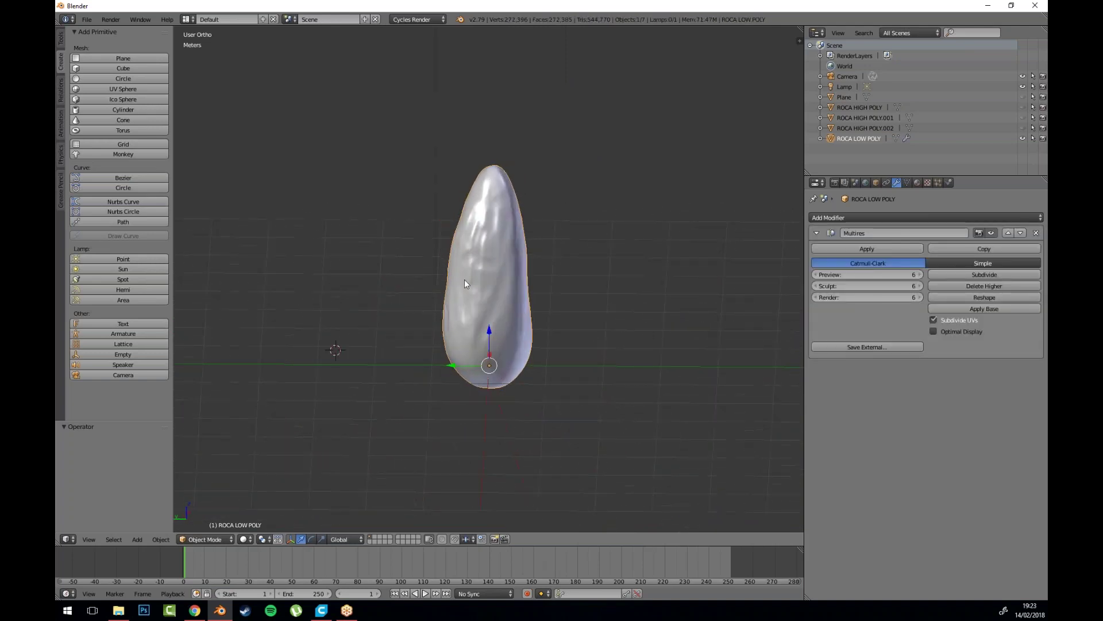
left_click_drag(464, 276, 520, 304)
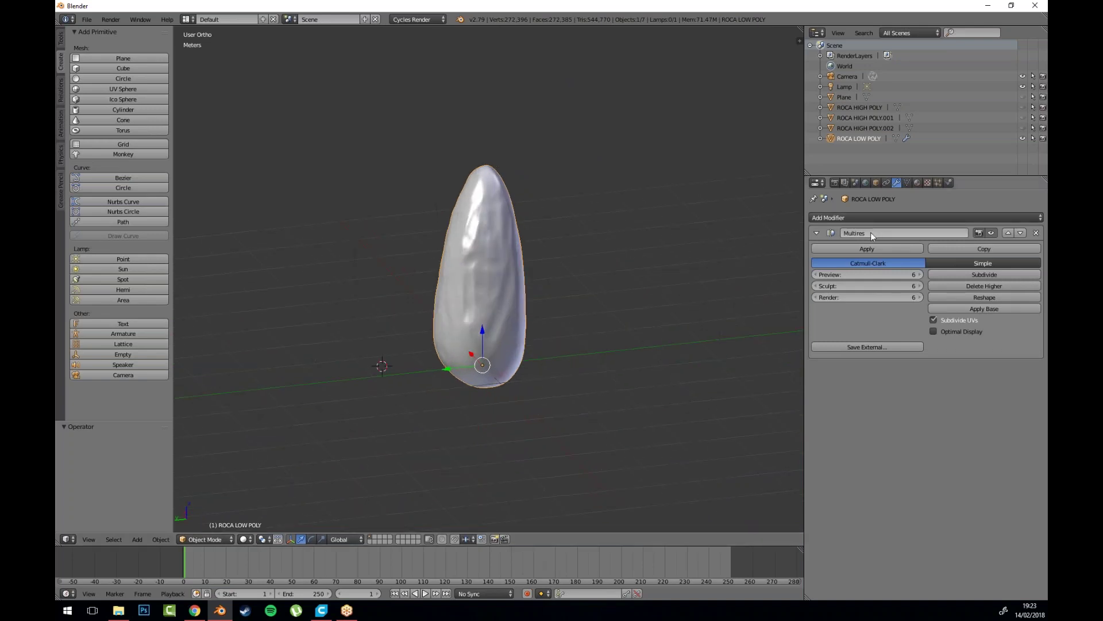
Step: Hide the Multires modifier in the viewport and add a Subdivision Surface modifier with View subdivisions set to 2
scroll(523, 284, "up", 3)
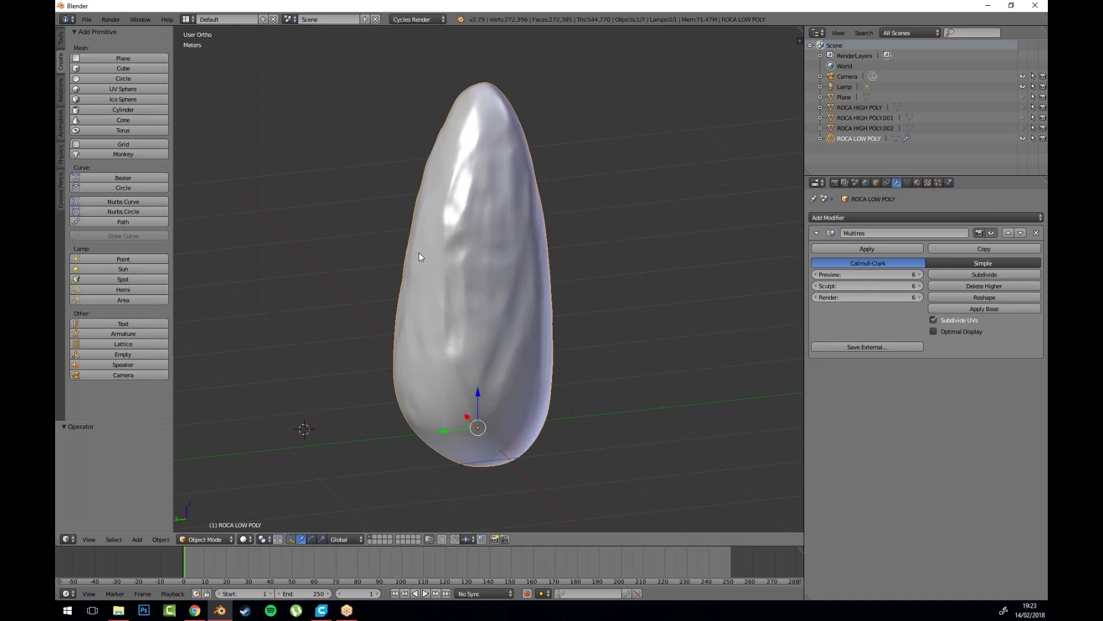
left_click_drag(457, 222, 482, 221)
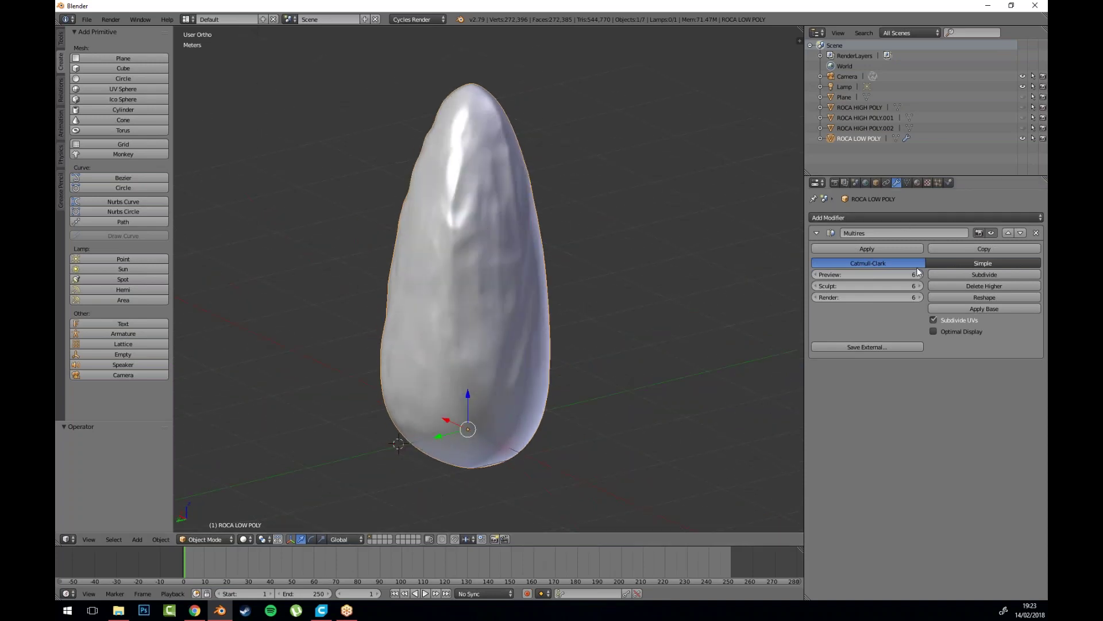
left_click(991, 233)
left_click(963, 217)
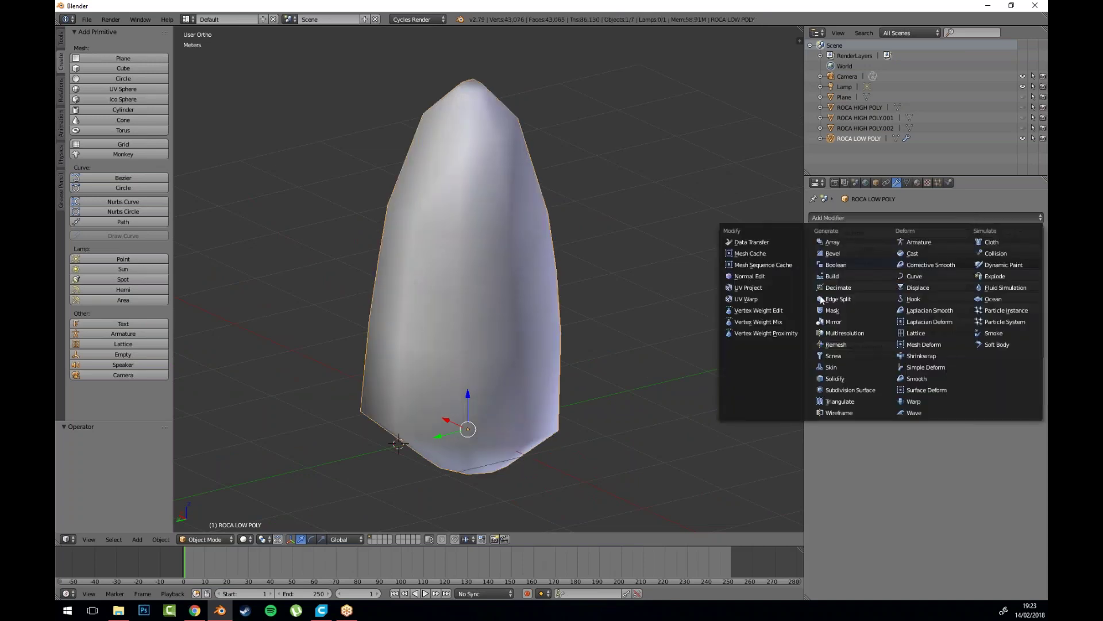
left_click(844, 389)
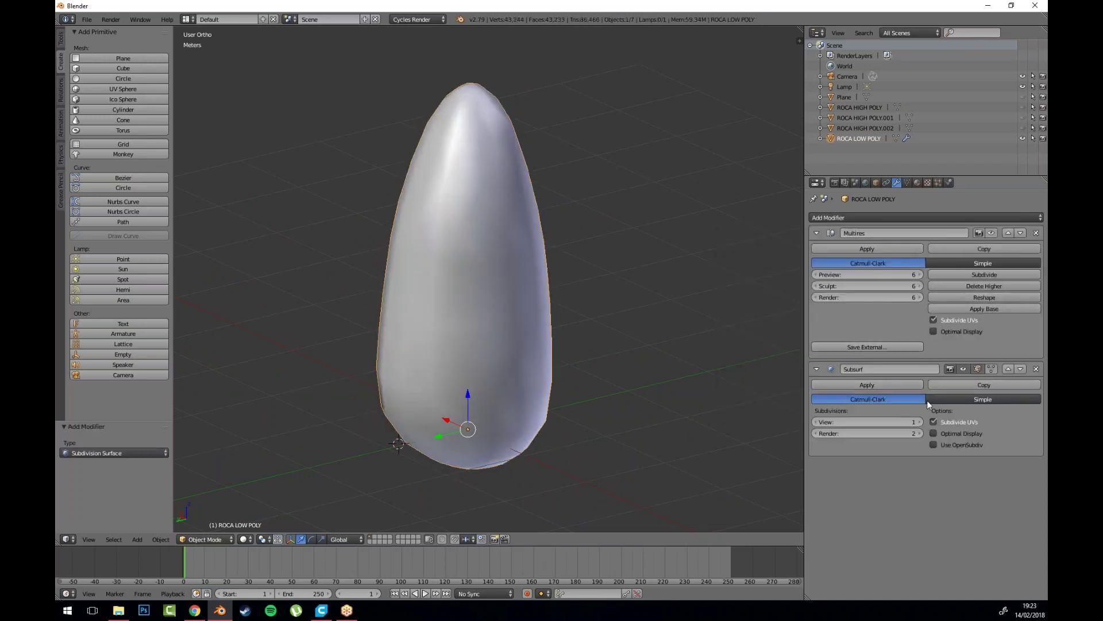
left_click(919, 422)
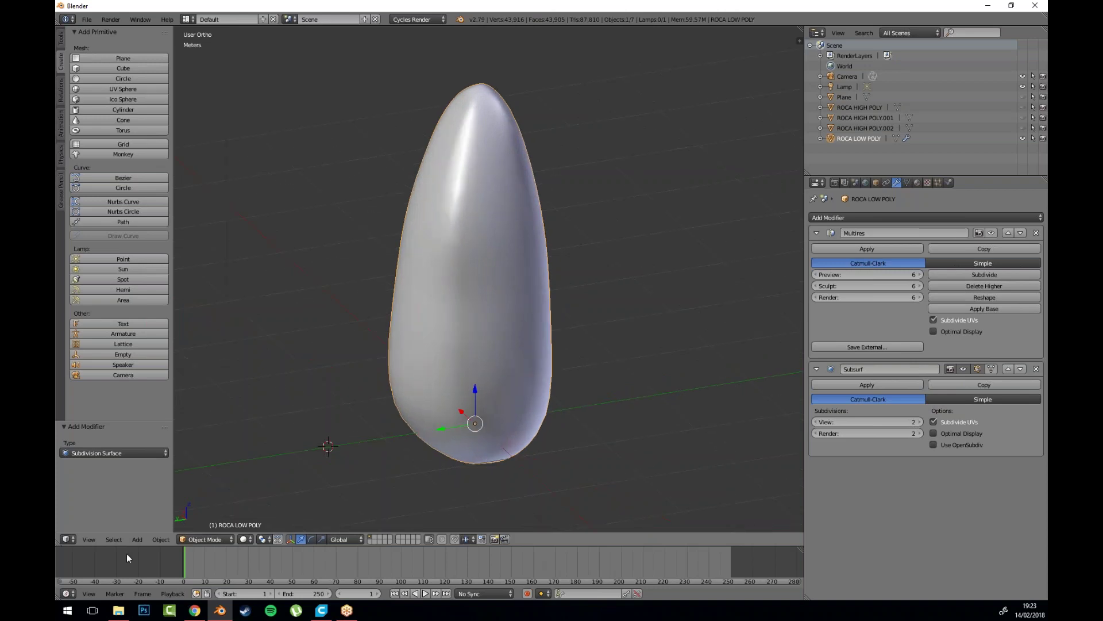
Step: Switch the rock to Sculpt Mode to check sculpting with Subsurf, and return to Object Mode
left_click(205, 539)
left_click(206, 504)
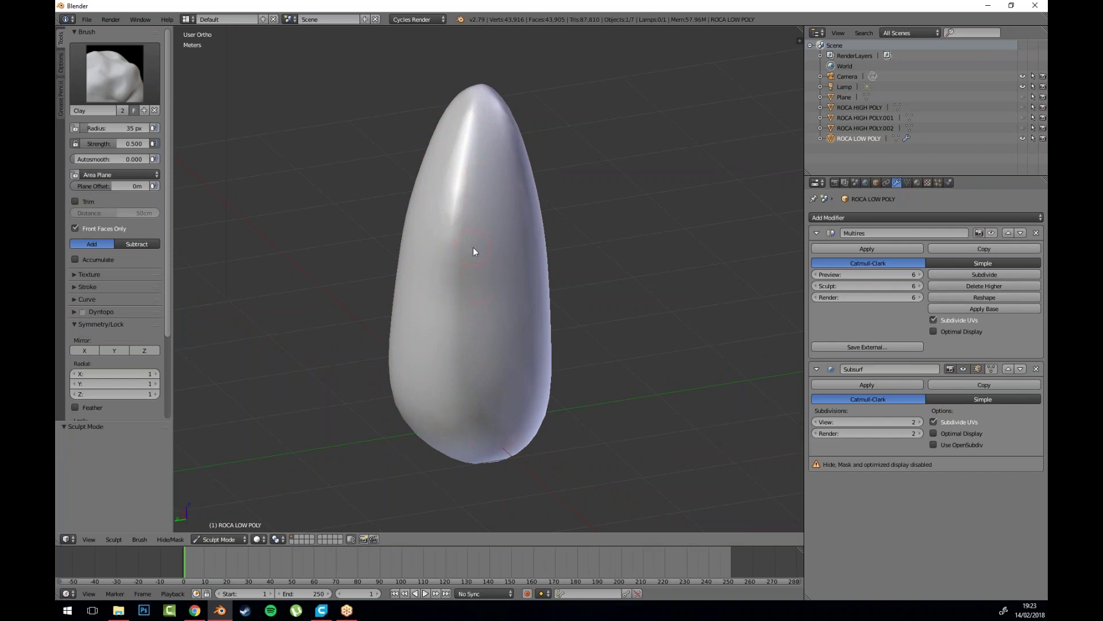
left_click(219, 539)
left_click(219, 529)
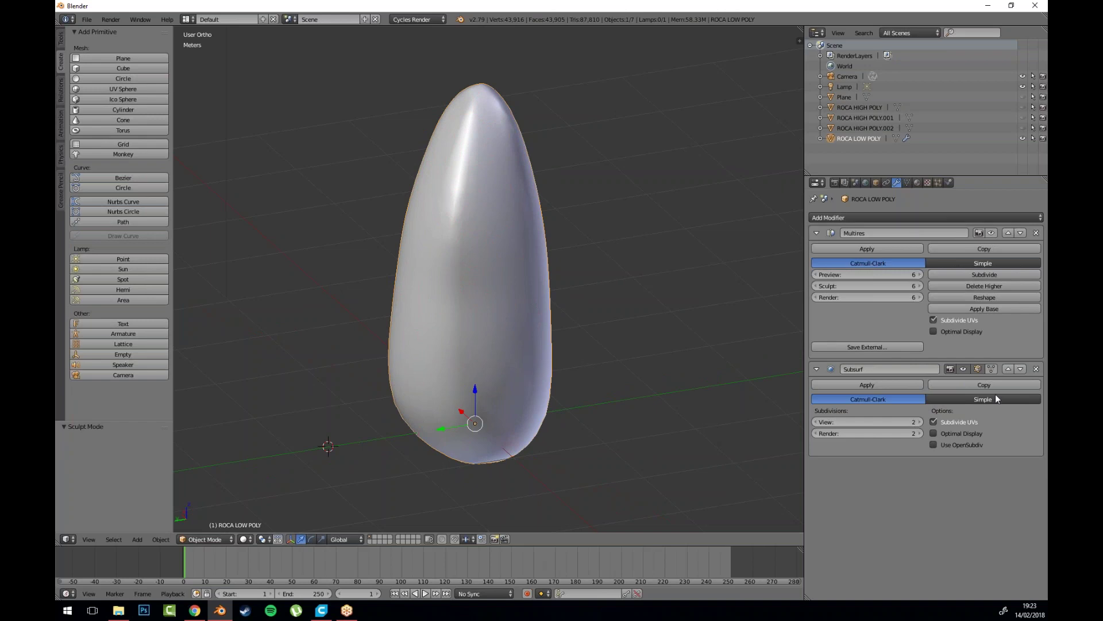
Step: Remove the Subsurf modifier and show the Multires modifier in the viewport again
left_click(1036, 368)
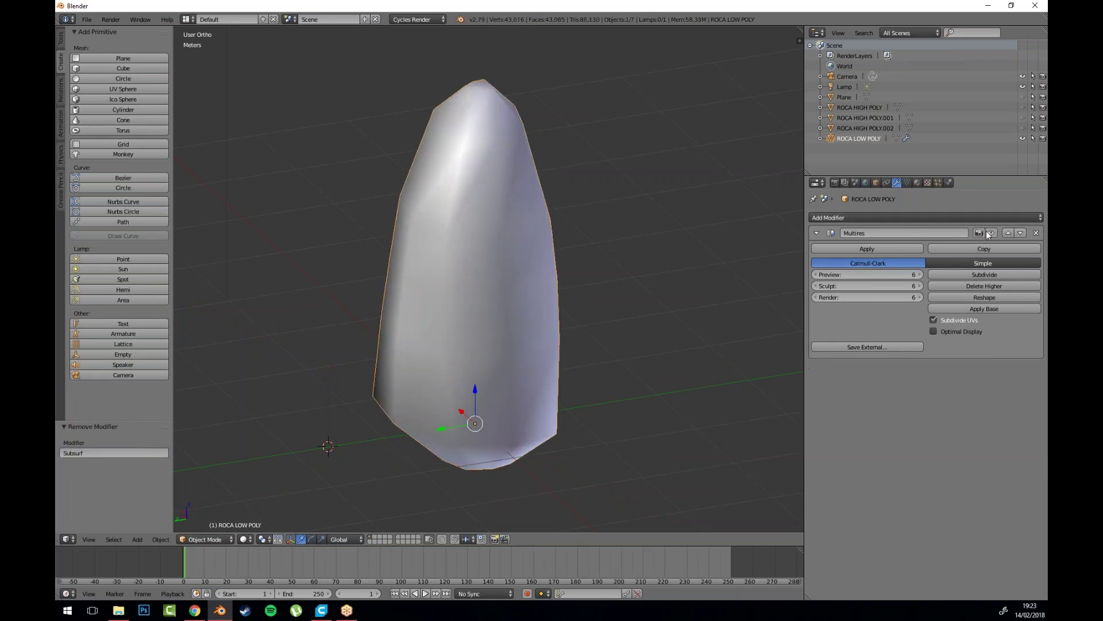
left_click(991, 233)
left_click_drag(424, 219, 467, 292)
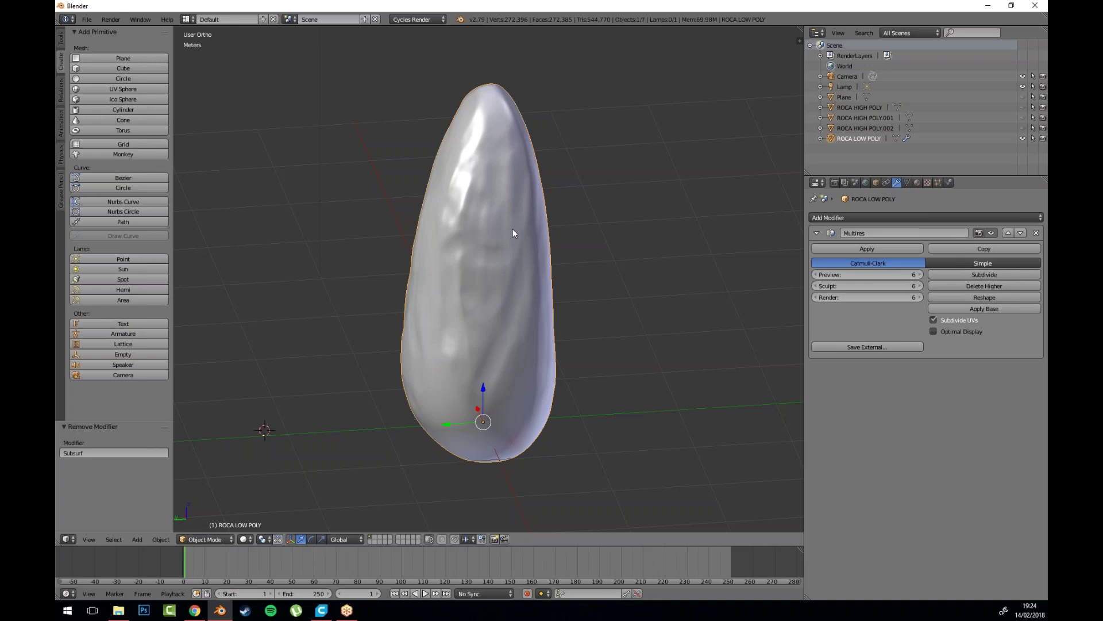
Step: Start a new file from the startup scene and view the default cube
left_click(87, 19)
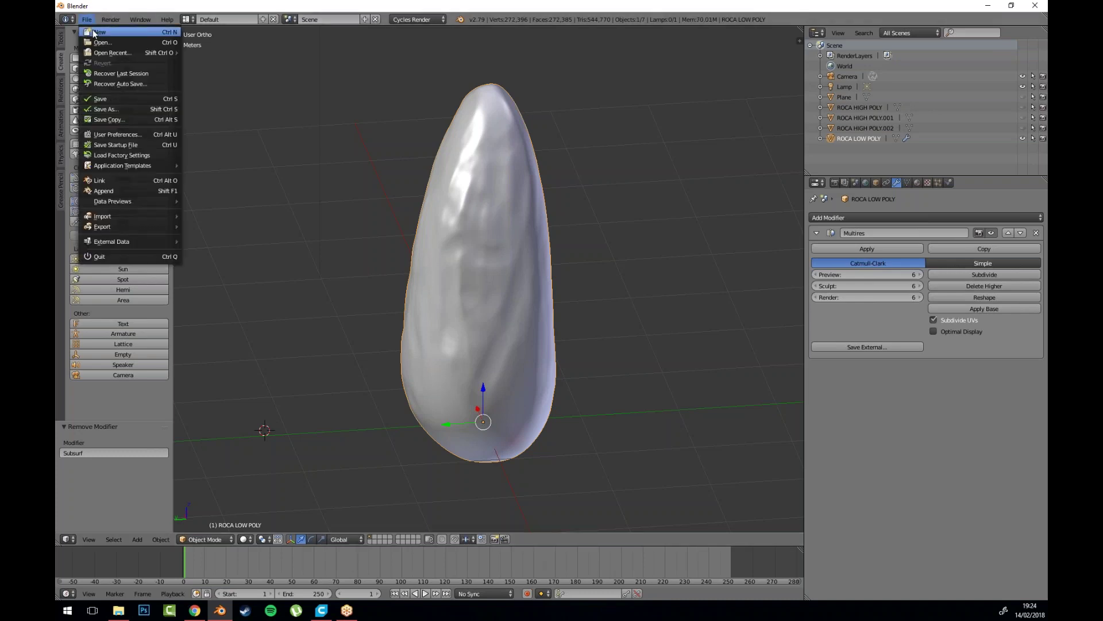
left_click(92, 30)
left_click(95, 40)
scroll(499, 294, "up", 4)
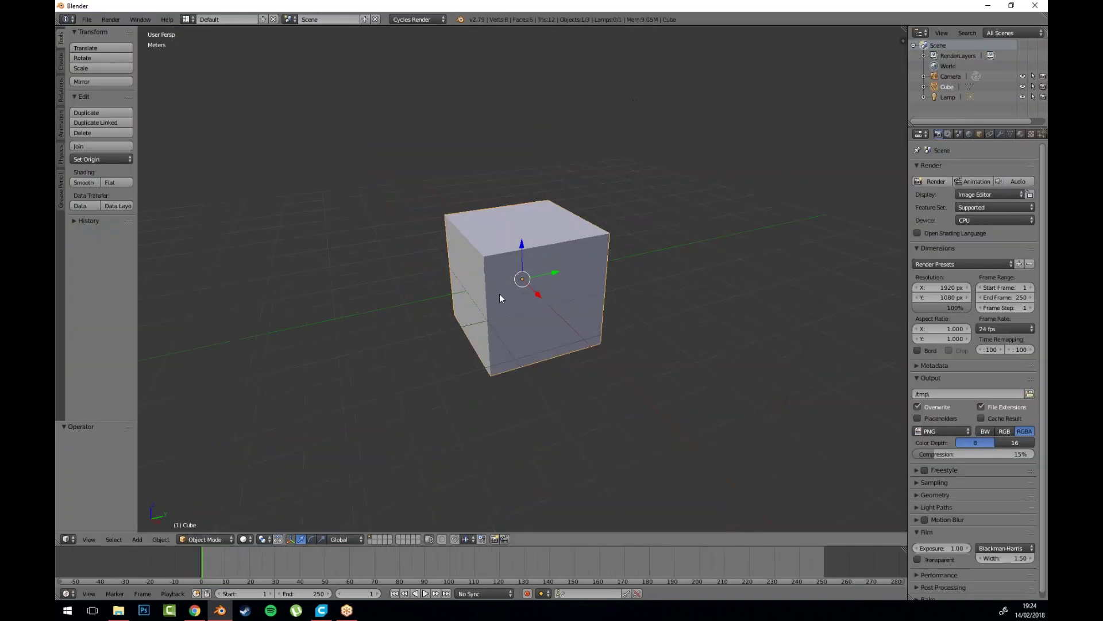
left_click_drag(531, 298, 617, 316)
scroll(593, 318, "up", 1)
scroll(605, 319, "down", 1)
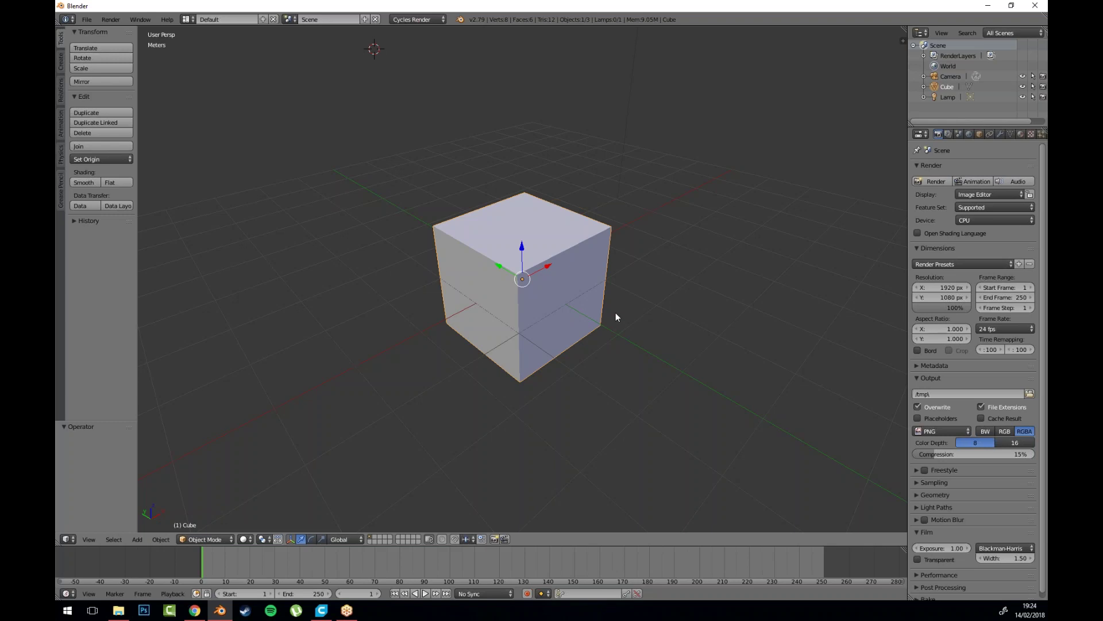
Step: Delete the default cube and reset the 3D cursor to the world origin
left_click_drag(521, 286, 544, 291)
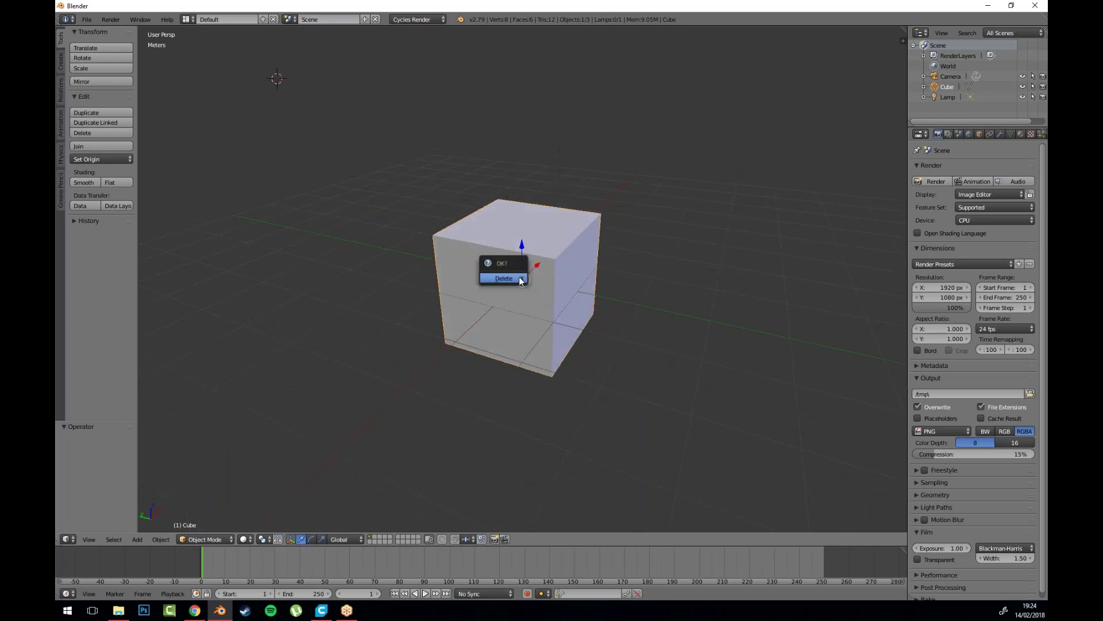
key("x")
left_click(522, 277)
key("shift+c")
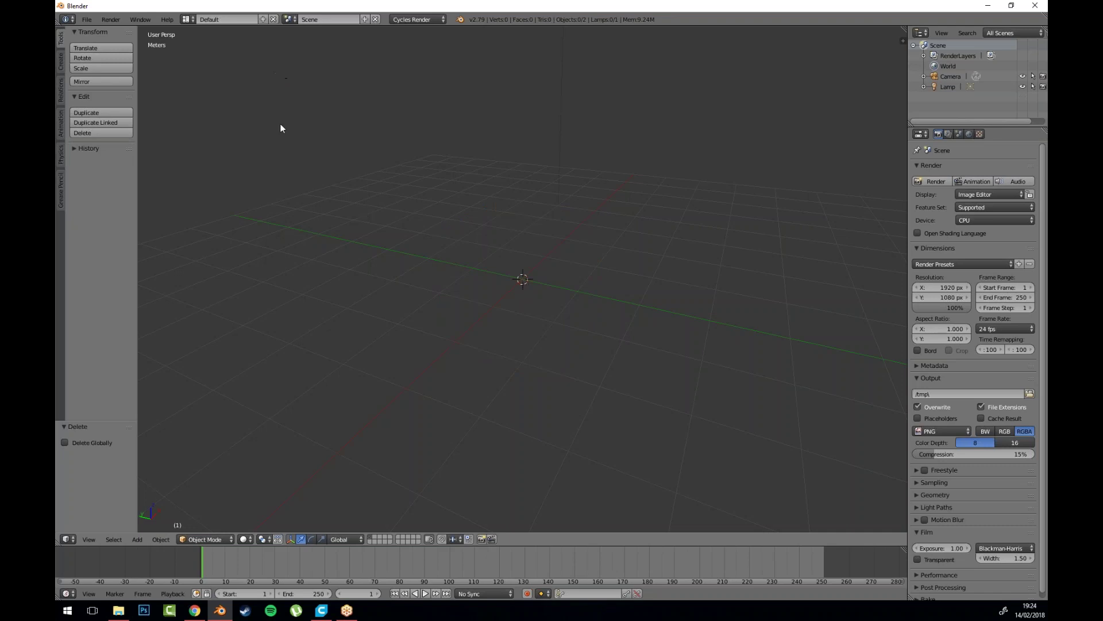
Step: Add a 32-vertex cylinder at the origin, scale it up, and raise it about 3.28 m along Z
left_click(57, 61)
left_click(95, 110)
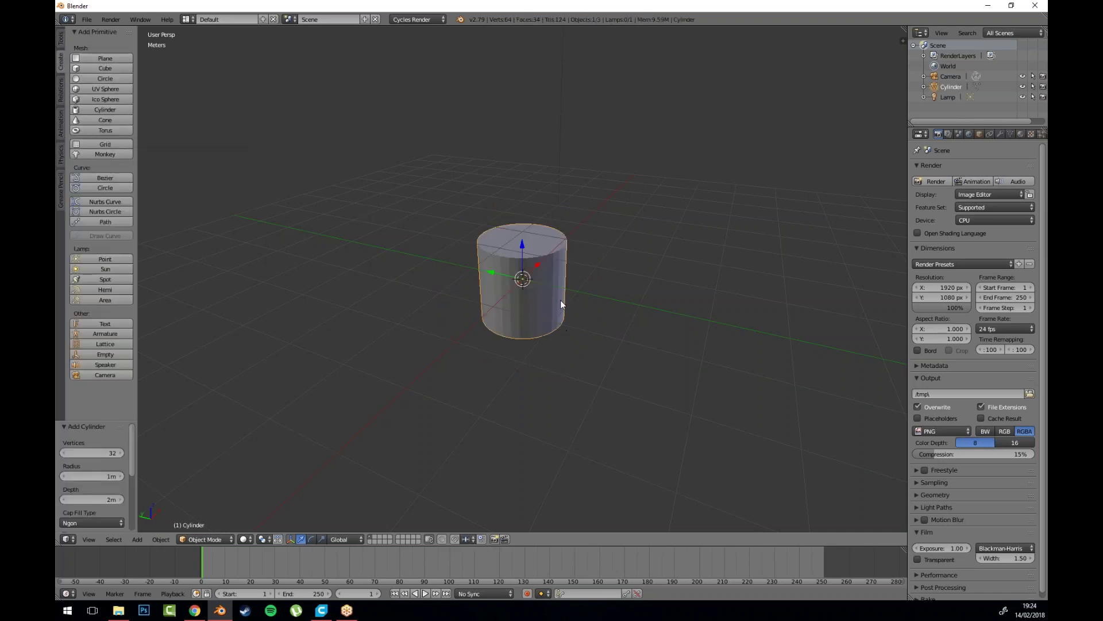
key("s")
left_click(598, 333)
key("g")
key("z")
left_click_drag(514, 125, 513, 111)
left_click_drag(550, 210, 557, 352)
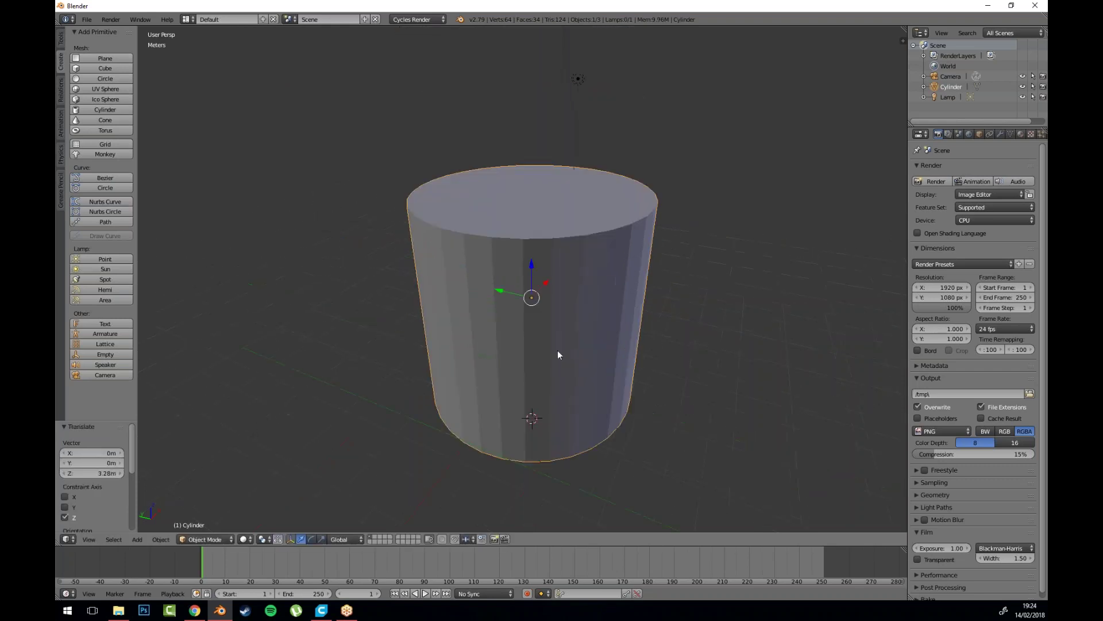
Step: Scale down the cylinder's top face slightly in Edit Mode and return to Object Mode
key("Tab")
left_click(372, 539)
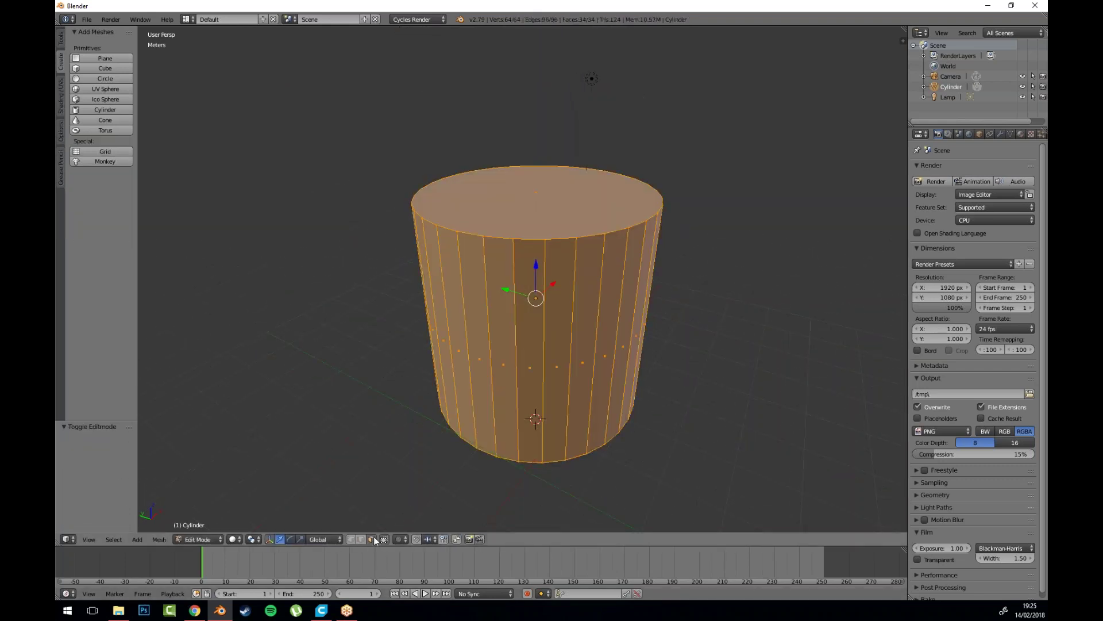
right_click(554, 201)
key("s")
left_click(760, 286)
key("Tab")
left_click_drag(670, 415, 581, 360)
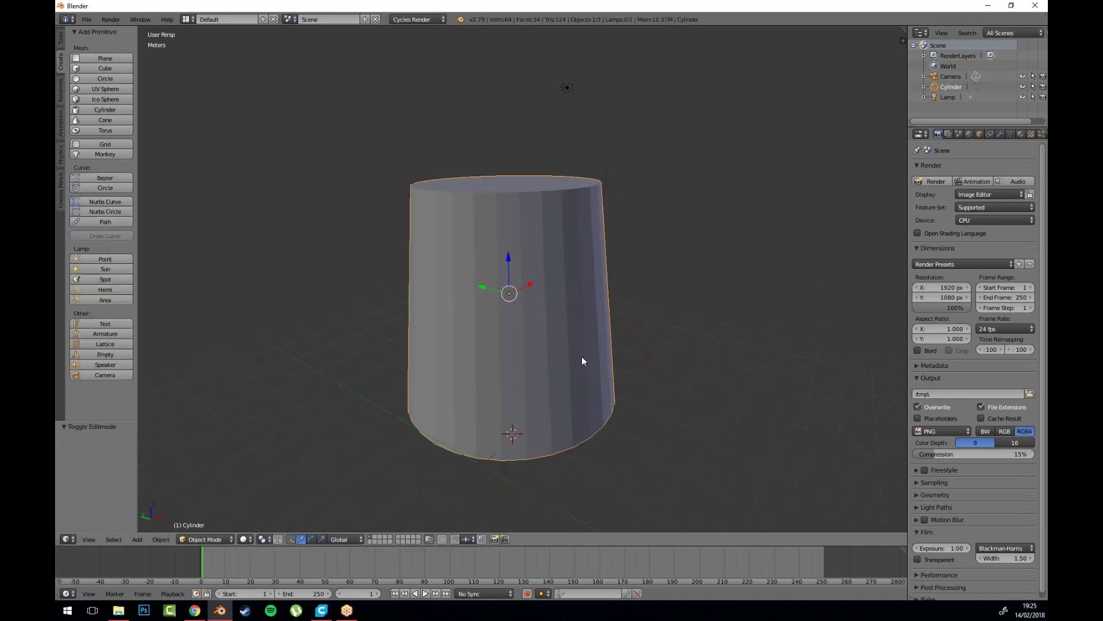
Step: Apply smooth shading to the cylinder and inspect how its edges are shaded
left_click(60, 40)
left_click(86, 182)
scroll(561, 354, "down", 4)
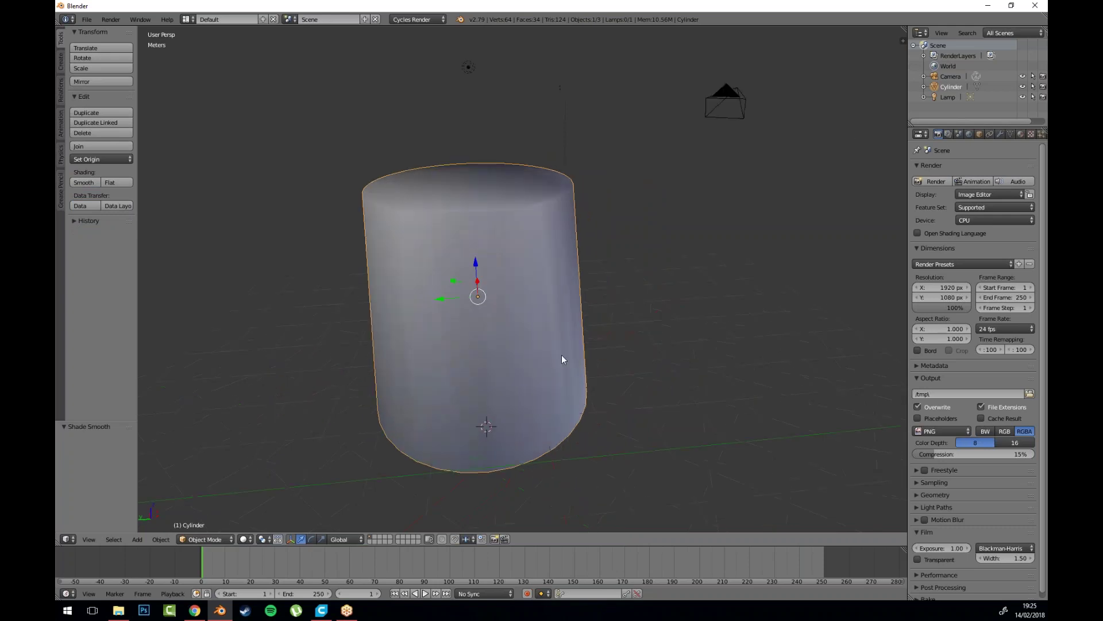
scroll(543, 280, "up", 5)
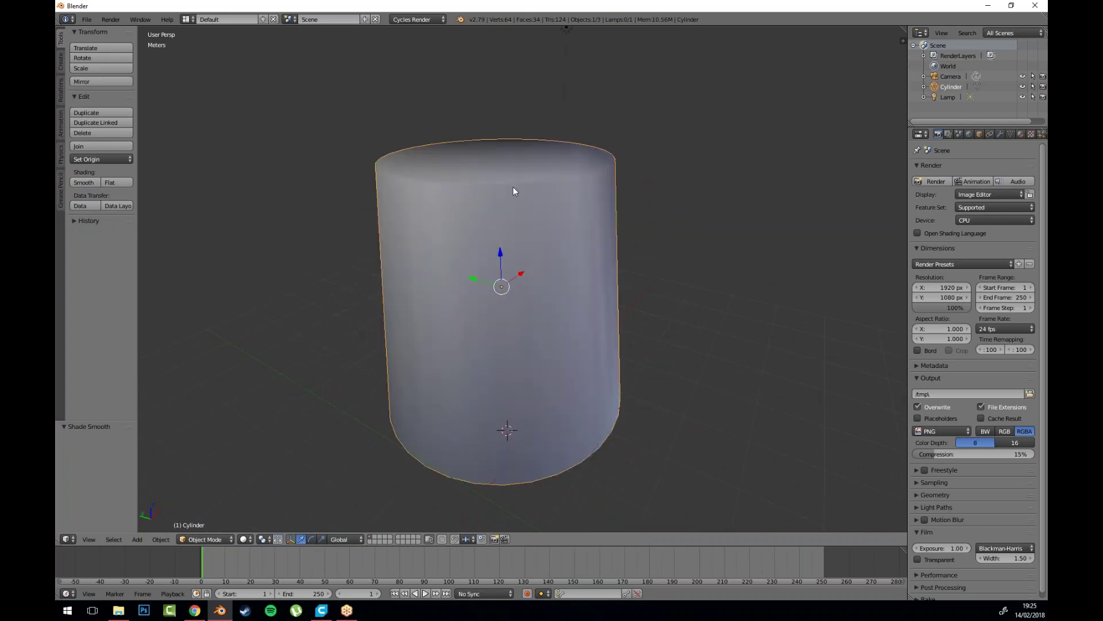
left_click_drag(519, 208, 518, 209)
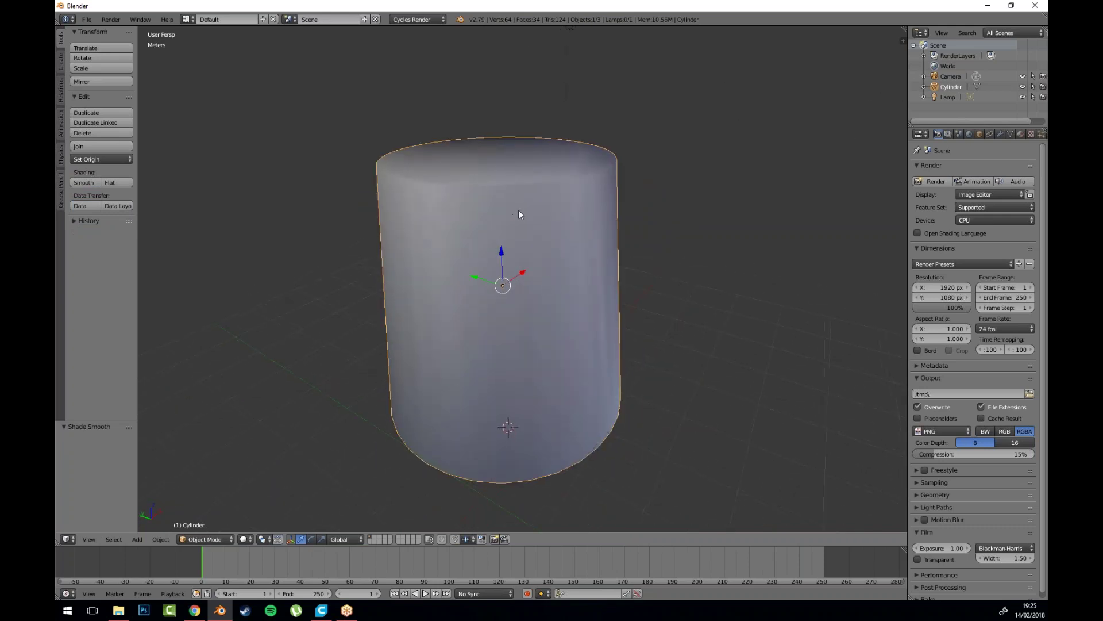
Step: Add two horizontal loop cuts to the cylinder, sliding one close to the top edge and the other toward the base
key("Tab")
key("ctrl+r")
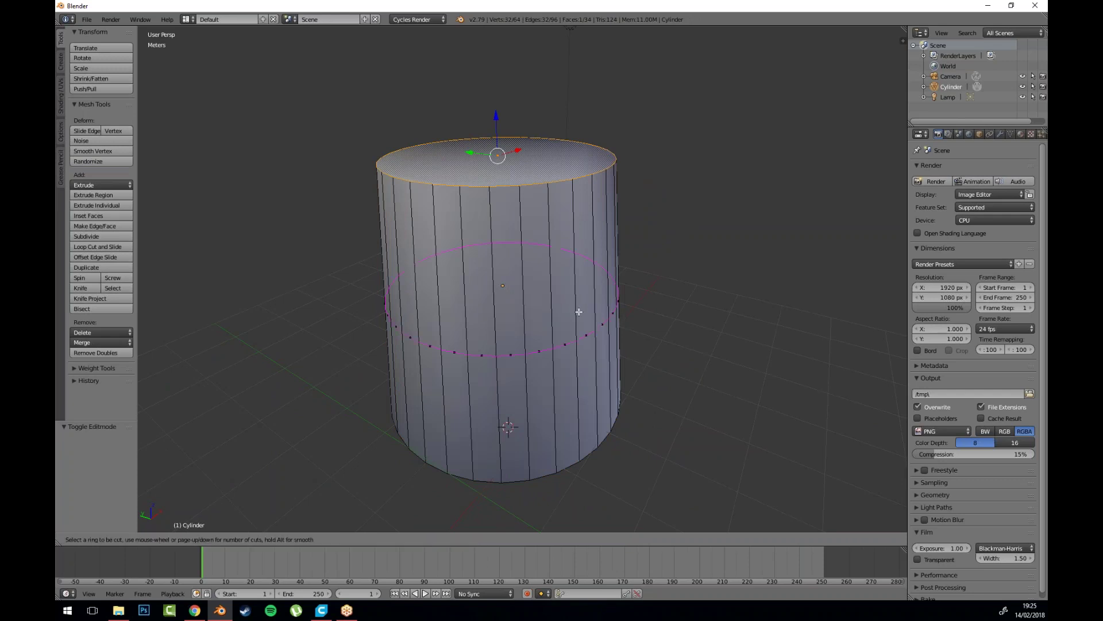
left_click(581, 310)
left_click(495, 152)
key("ctrl+r")
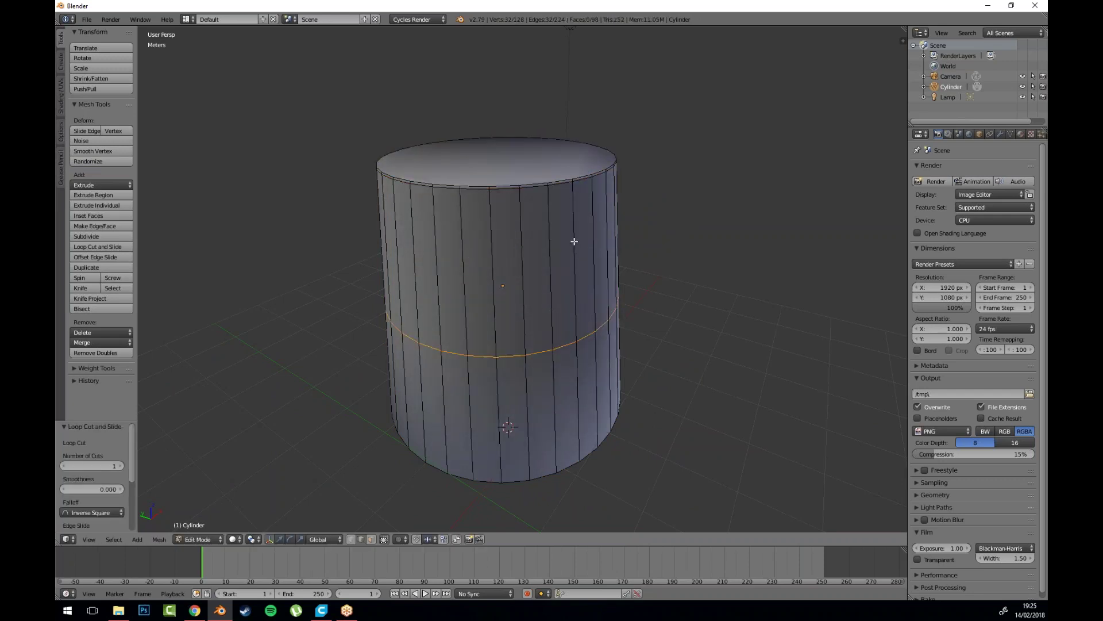
left_click(574, 239)
left_click(592, 372)
Step: Inspect the cylinder's smooth shading in Object Mode and undo the two loop cuts
key("Tab")
scroll(551, 293, "down", 3)
left_click_drag(531, 301, 519, 165)
scroll(517, 297, "up", 2)
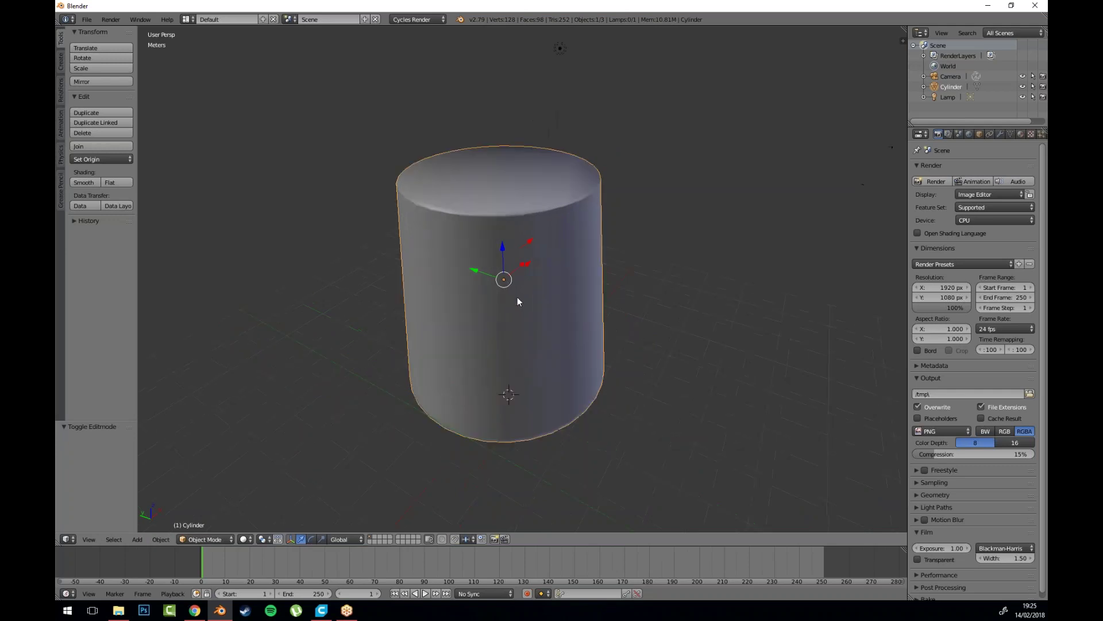
key("ctrl+z")
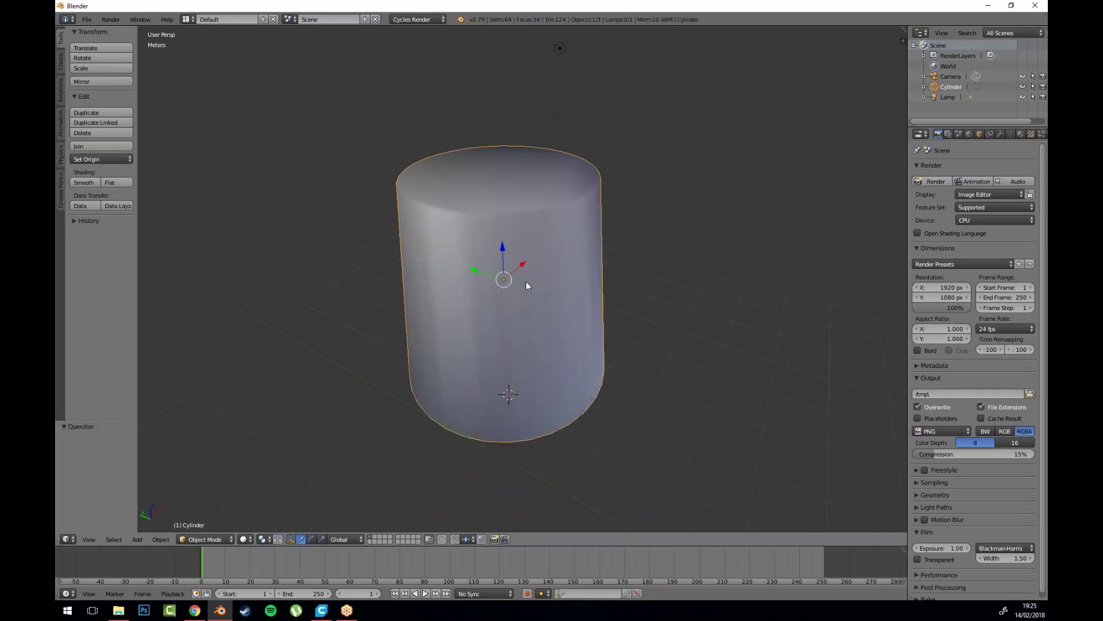
Step: Widen the Properties editor and collapse its Render and Dimensions sections
left_click(911, 166)
left_click_drag(908, 168, 822, 168)
left_click(834, 178)
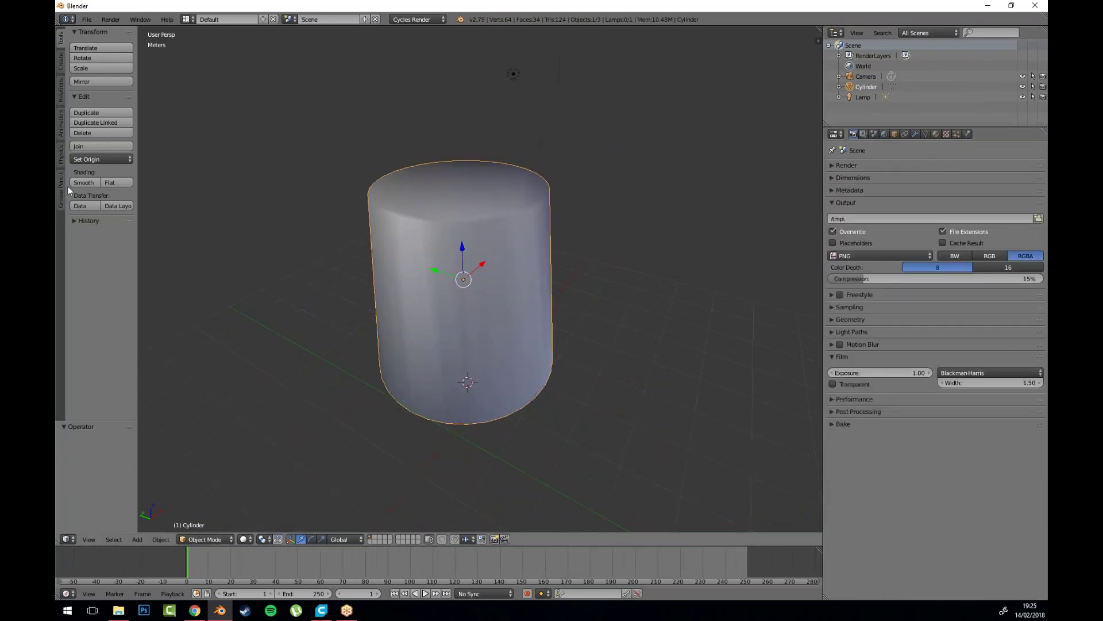
Step: Reapply smooth shading to the cylinder and enable Auto Smooth for its mesh normals
left_click(93, 182)
left_click(926, 134)
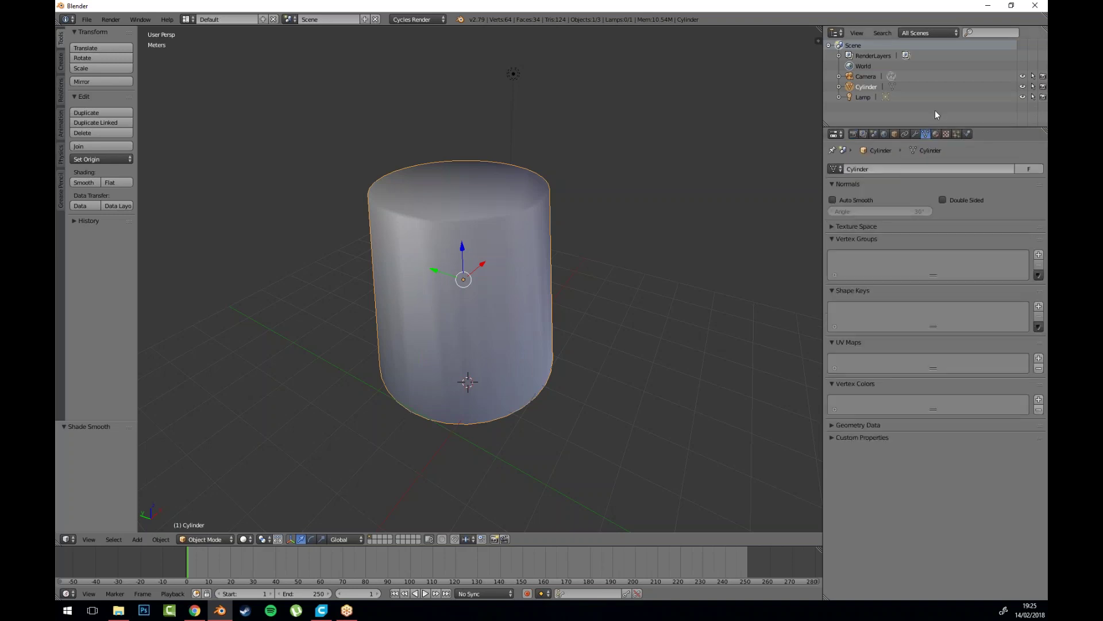
left_click(832, 200)
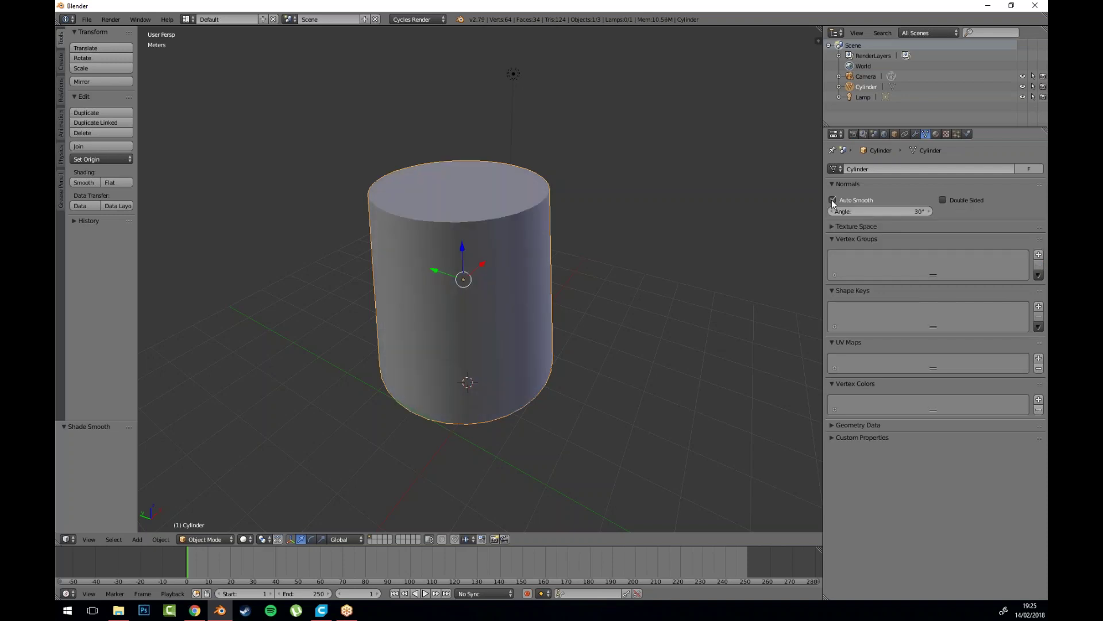
left_click(832, 200)
left_click(832, 200)
Step: Try Auto Smooth angles of 1.5° and 46.1° on the cylinder and examine how its edges are shaded
left_click_drag(908, 209, 900, 208)
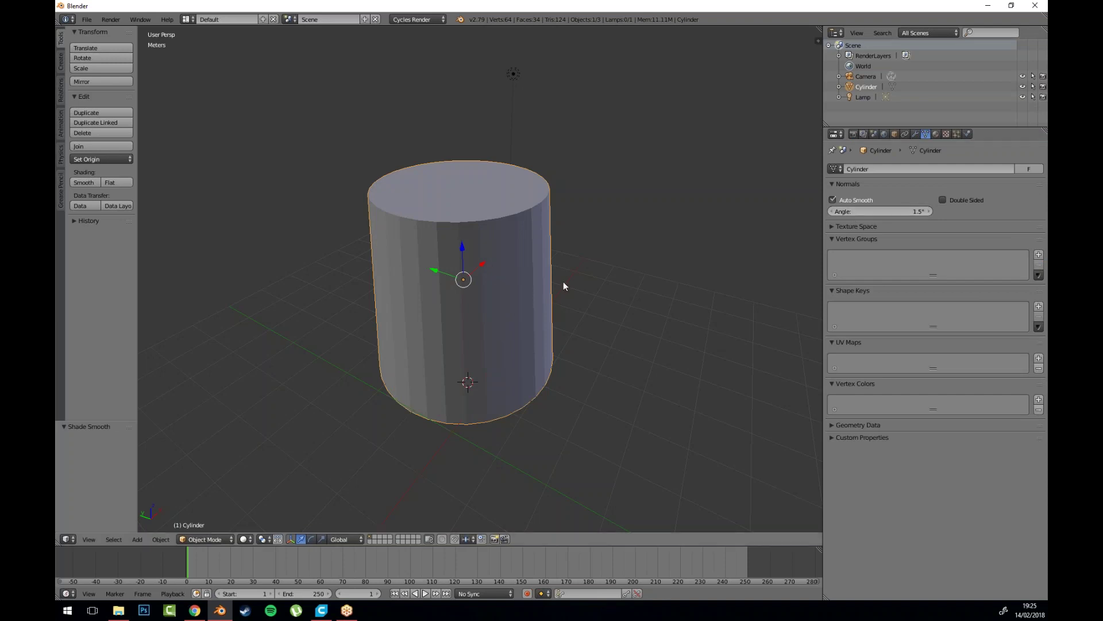
left_click_drag(915, 211, 917, 211)
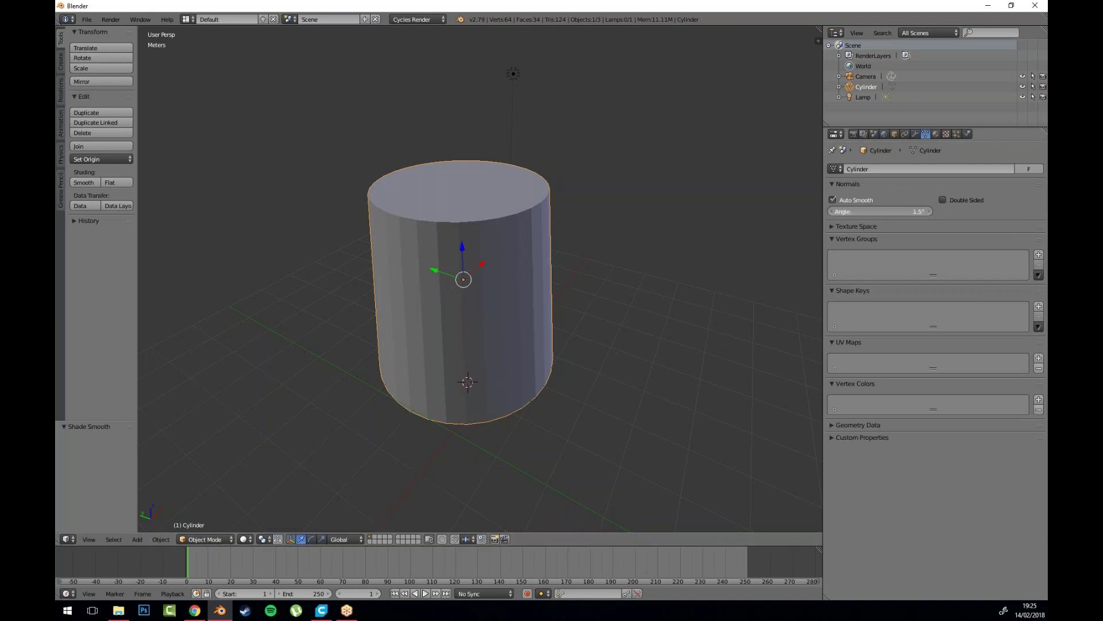
left_click_drag(574, 317, 642, 303)
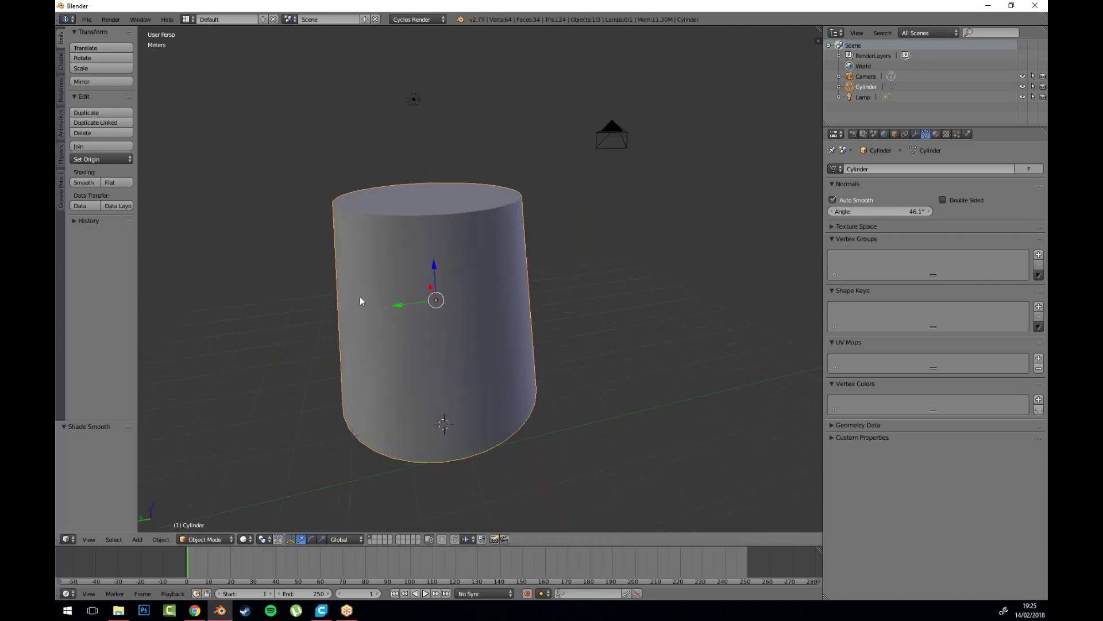
left_click_drag(357, 266, 379, 224)
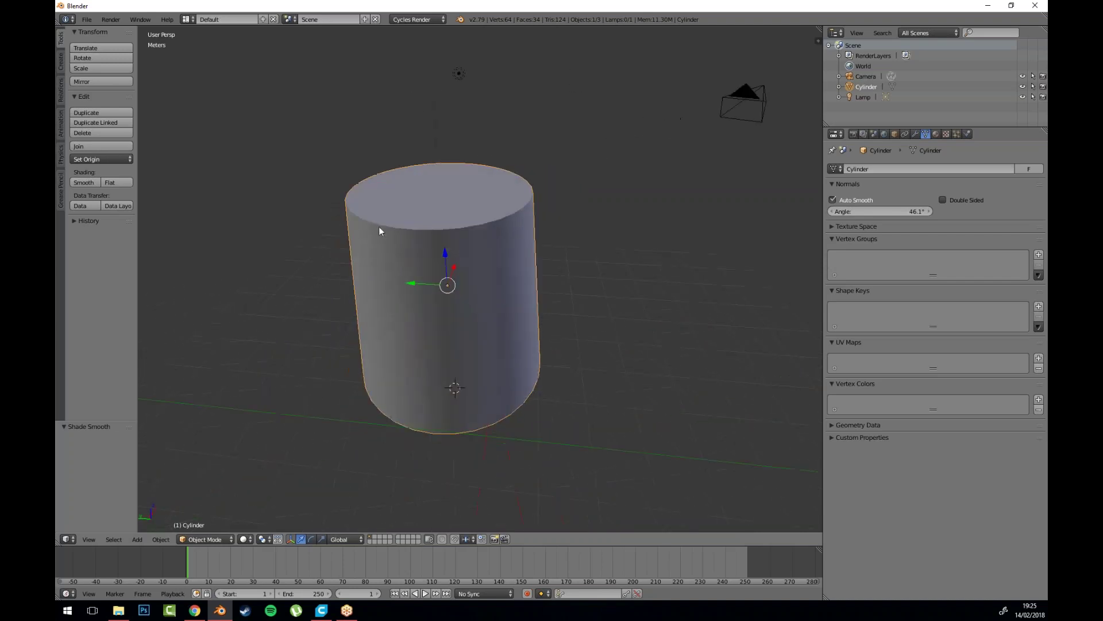
scroll(362, 222, "up", 2)
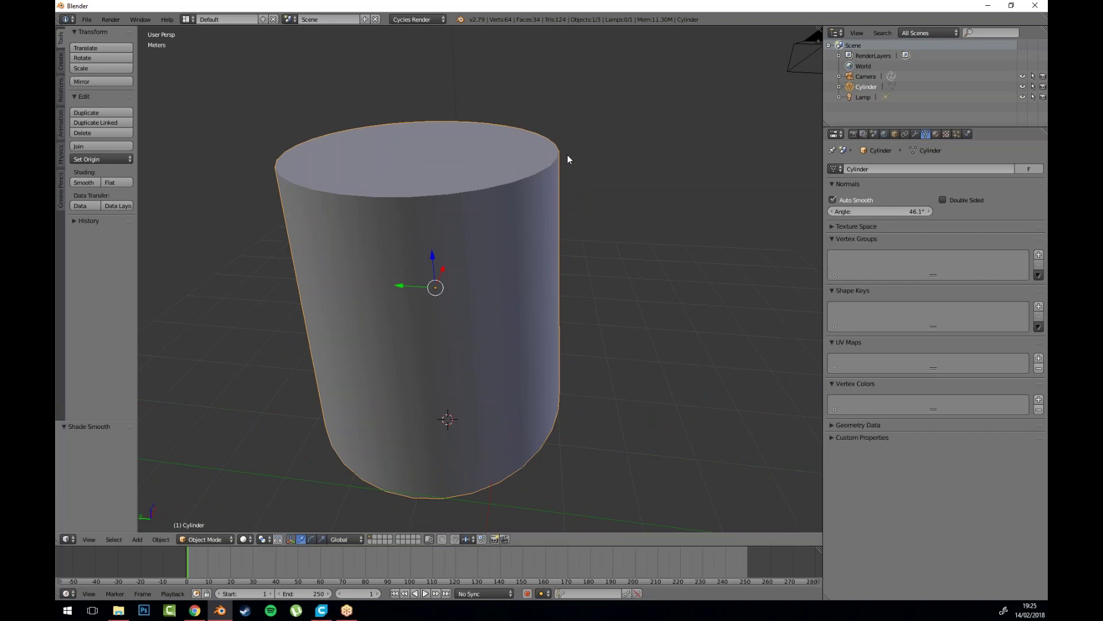
scroll(328, 168, "down", 1)
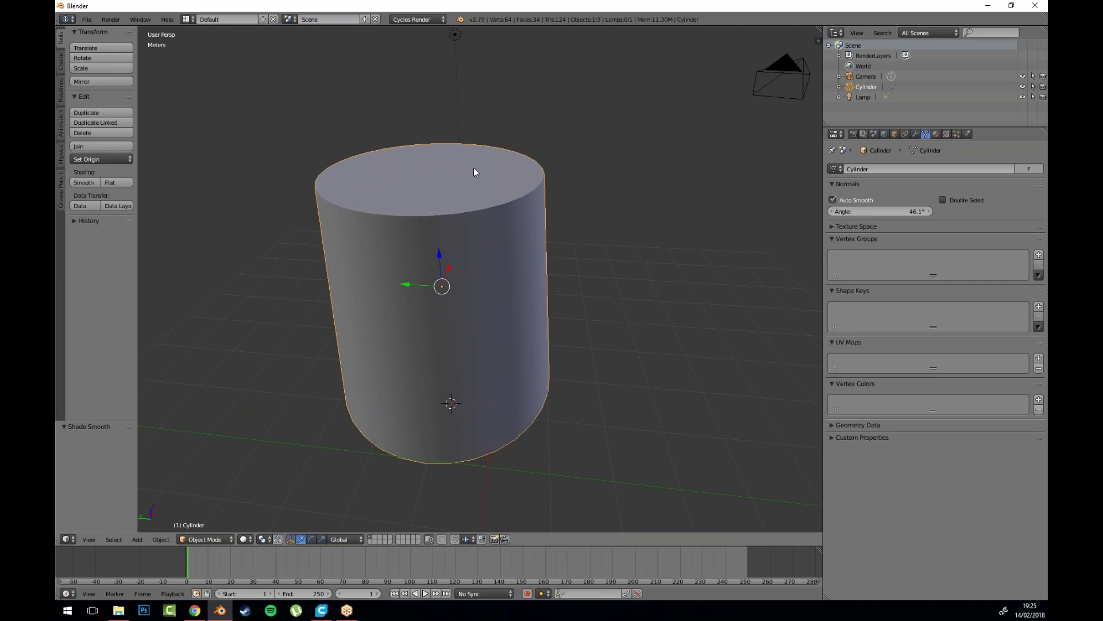
Step: Test a much larger Auto Smooth angle on the cylinder, and set the angle to 22.1°
left_click_drag(897, 211, 948, 211)
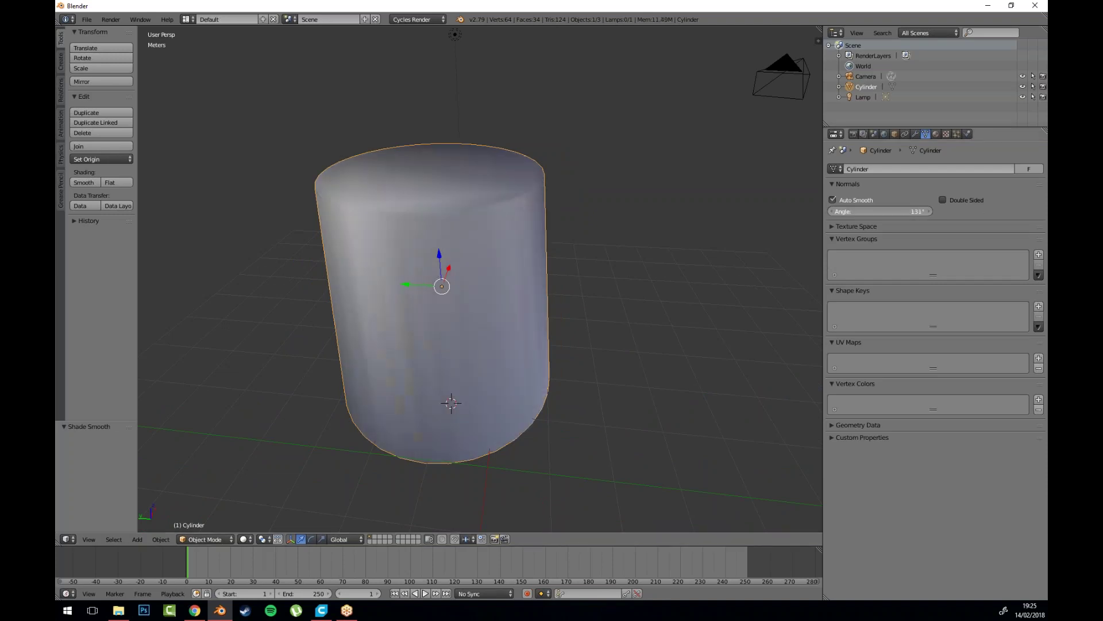
mouse_move(908, 211)
left_mouse_down()
mouse_move(840, 211)
mouse_move(850, 211)
left_mouse_up()
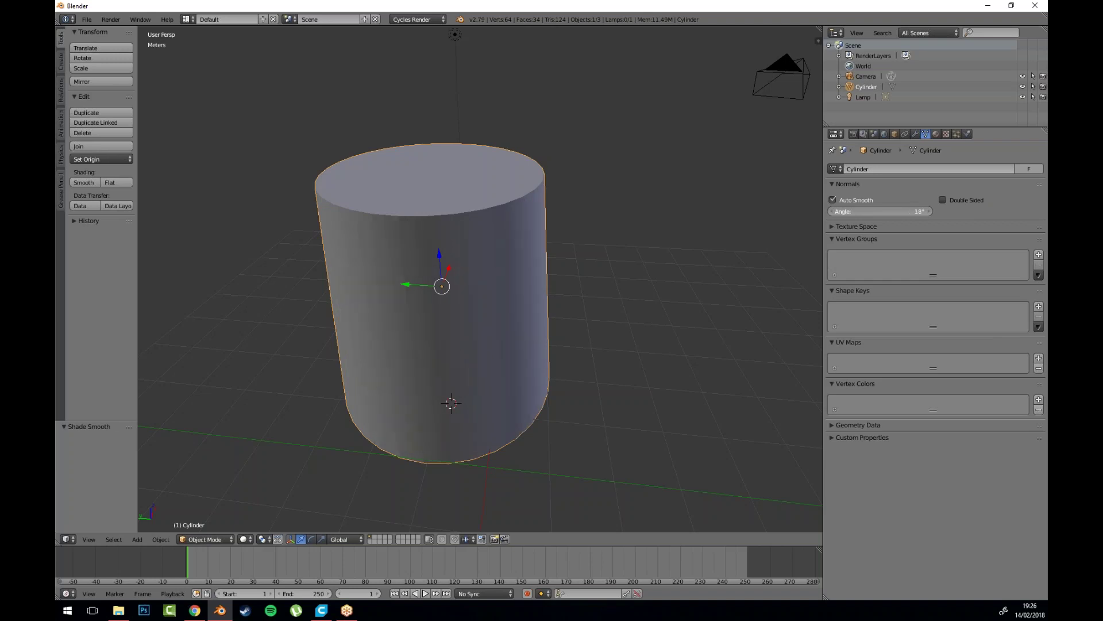
scroll(478, 251, "down", 8)
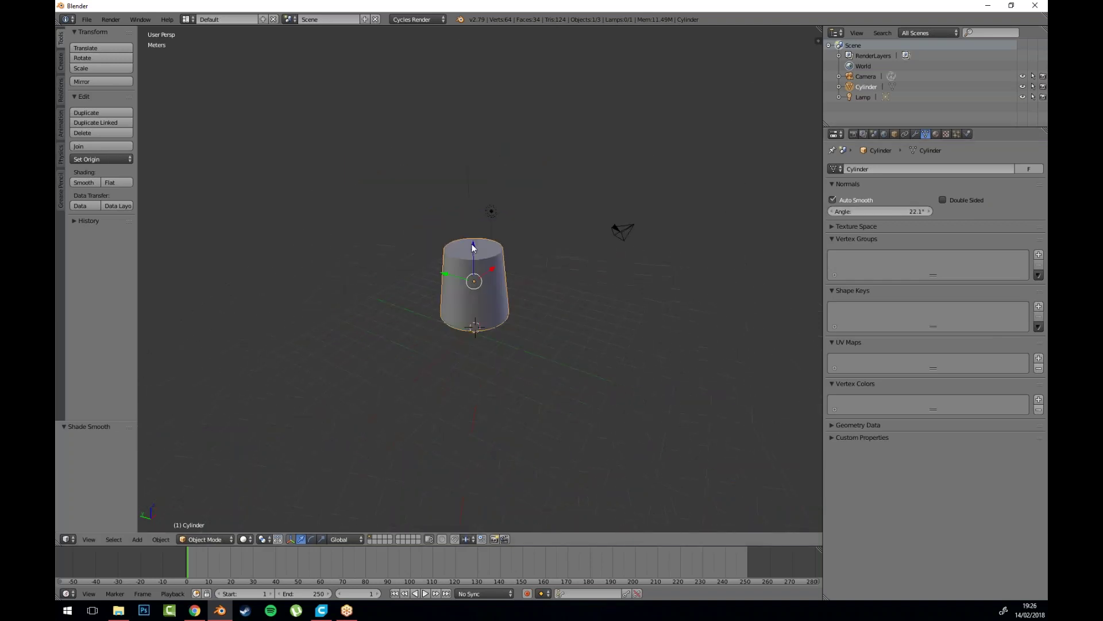
scroll(479, 251, "up", 5)
scroll(495, 237, "down", 4)
scroll(510, 263, "up", 2)
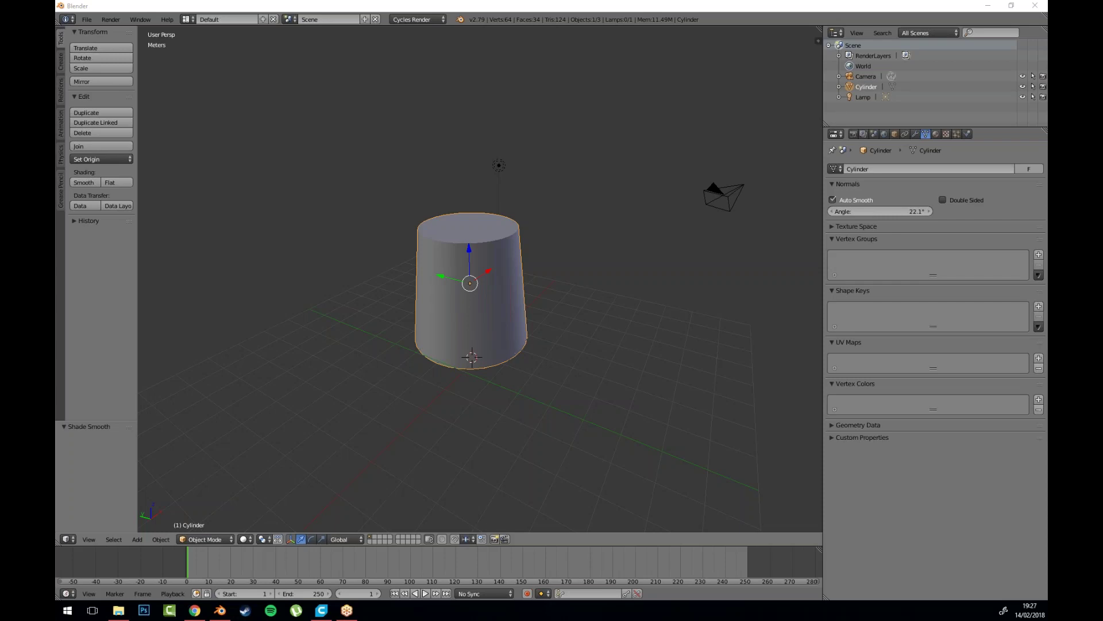
mouse_move(472, 304)
left_mouse_down()
mouse_move(453, 298)
mouse_move(463, 298)
left_mouse_up()
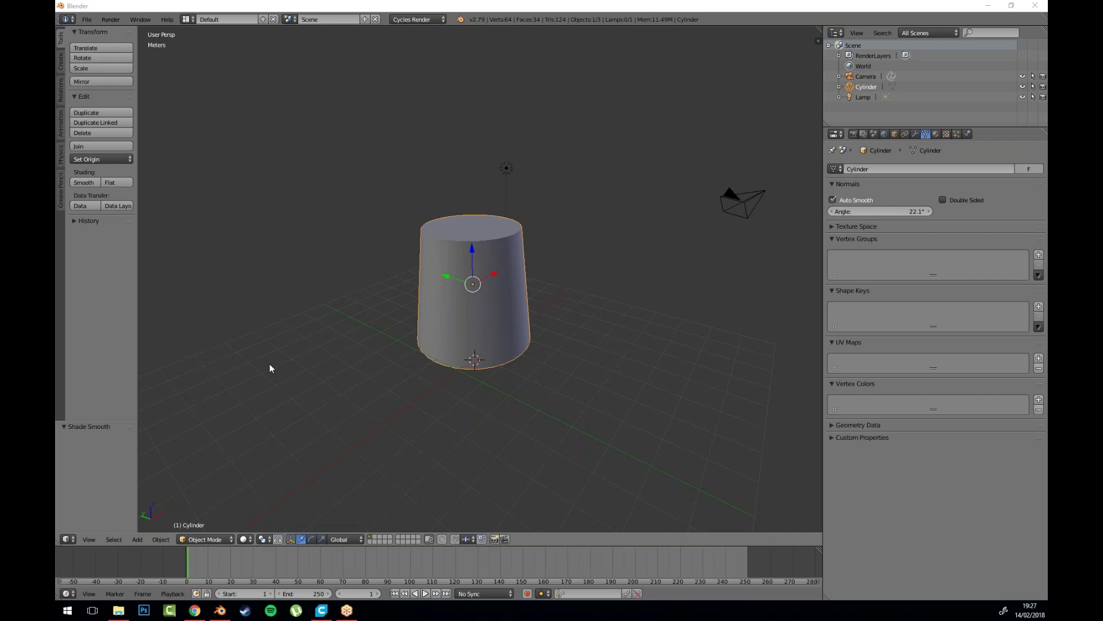
Step: Switch to Chrome, search the web for QGIS and open the official Spanish QGIS site
left_click(195, 610)
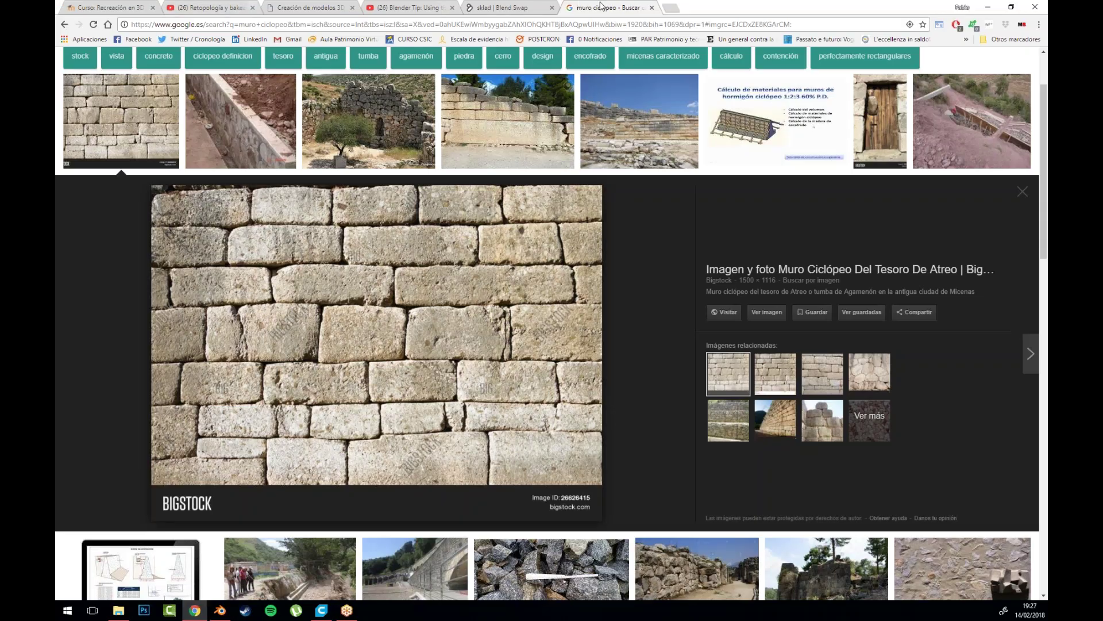
left_click(623, 23)
type("QGIS")
key("Return")
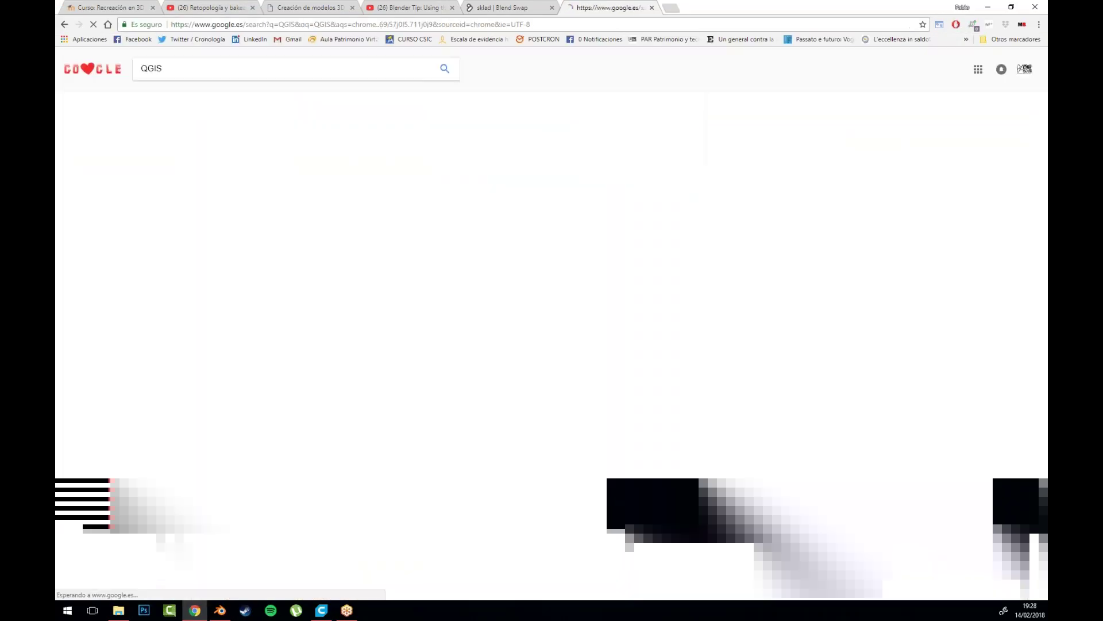
left_click(195, 233)
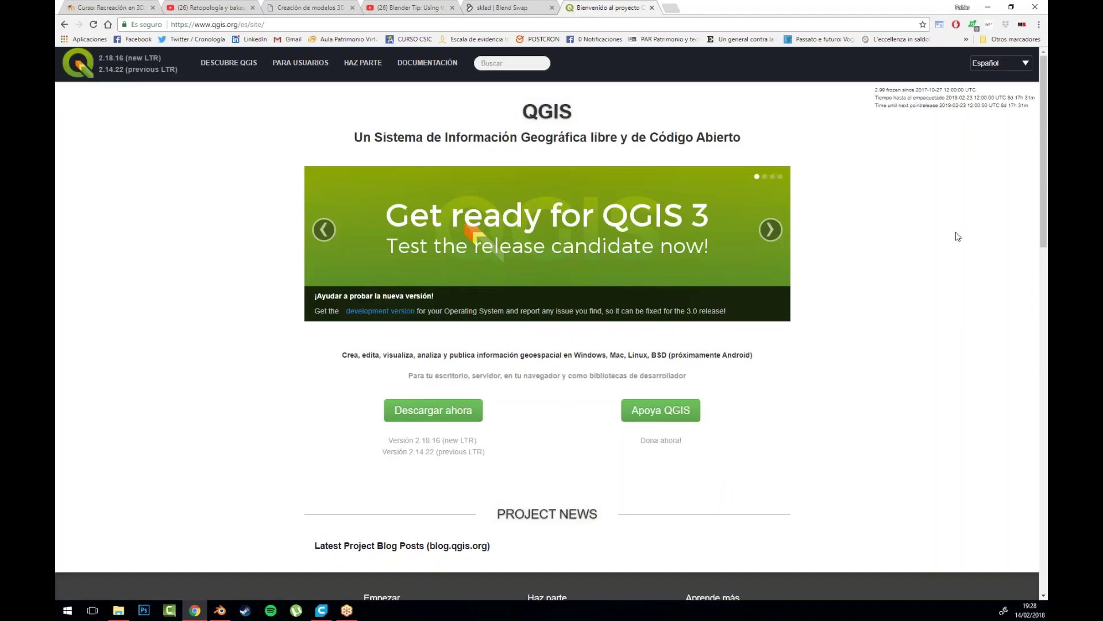
Step: Search for DEMTO3D in a new browser tab, open demto3d.com and skim its front page
left_click(670, 8)
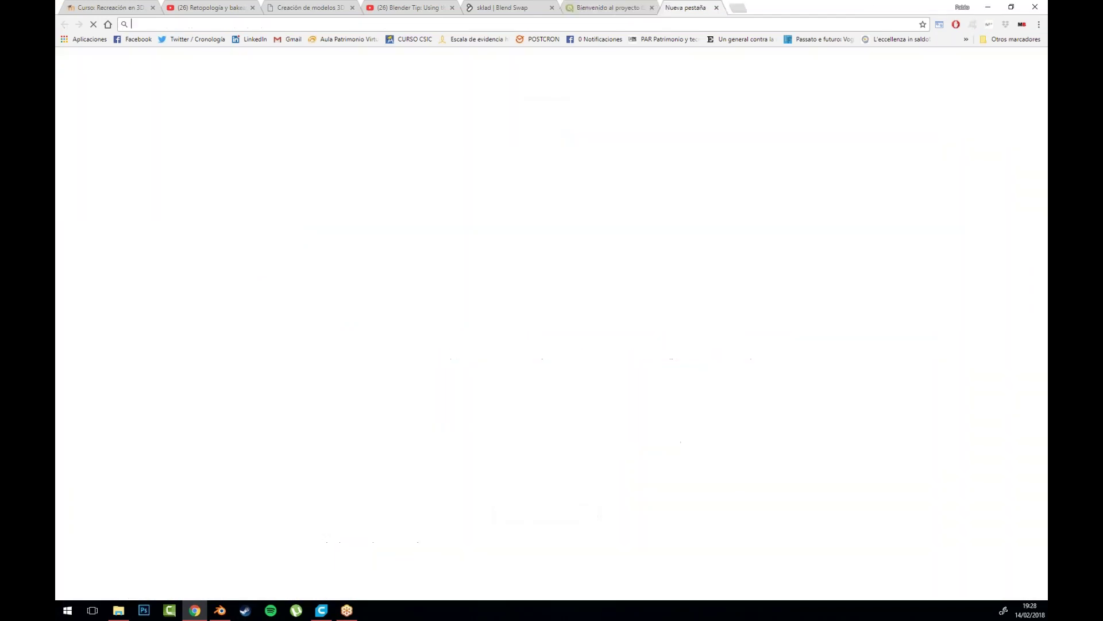
type("DEMTO3D")
key("Return")
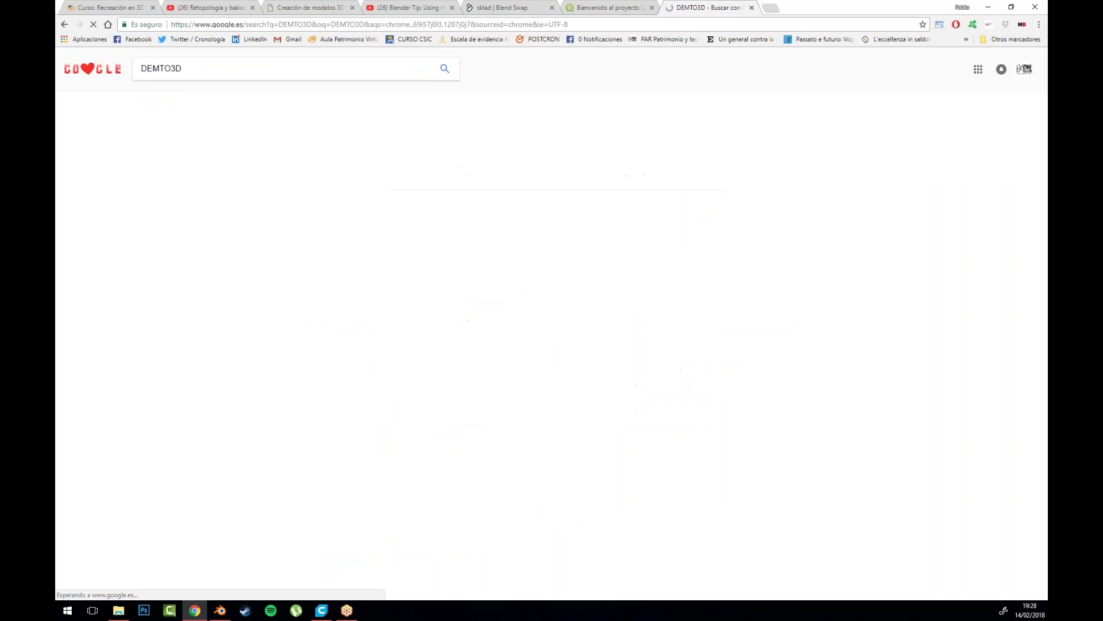
left_click(287, 143)
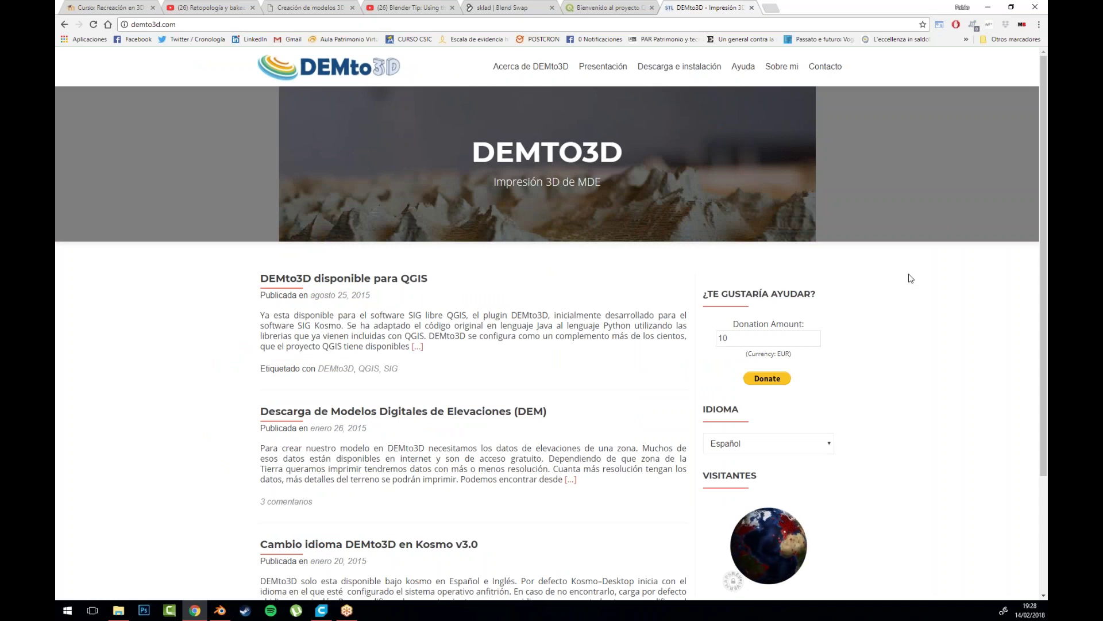
scroll(863, 325, "down", 3)
scroll(865, 325, "up", 3)
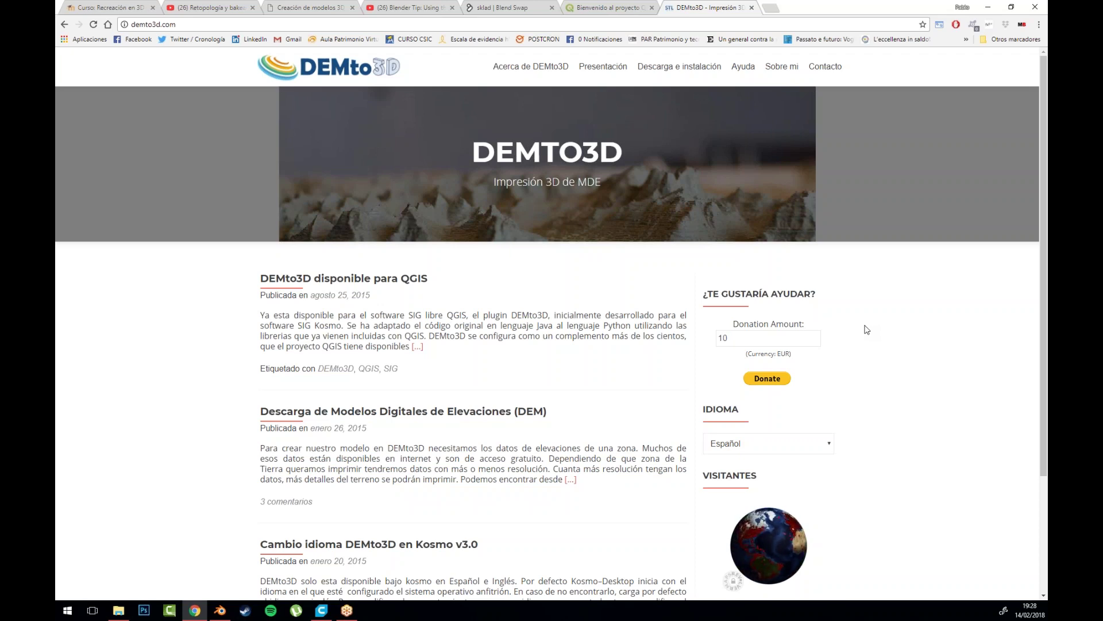
Step: Compare the QGIS and DEMto3D home pages, showing the QGIS 3 release candidate banner
left_click(635, 7)
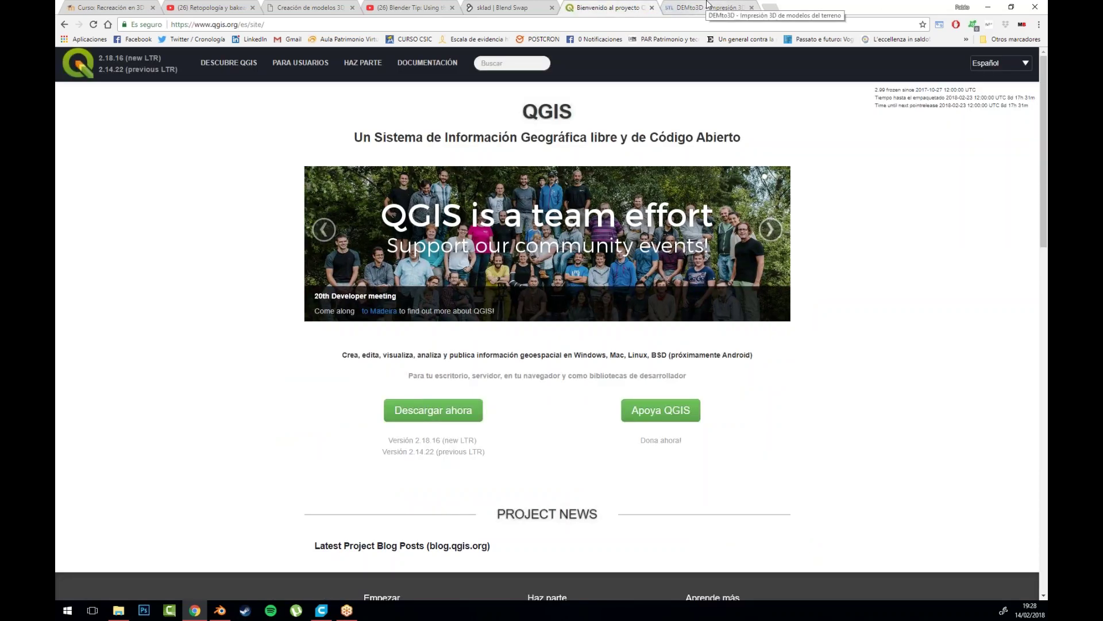
left_click(324, 230)
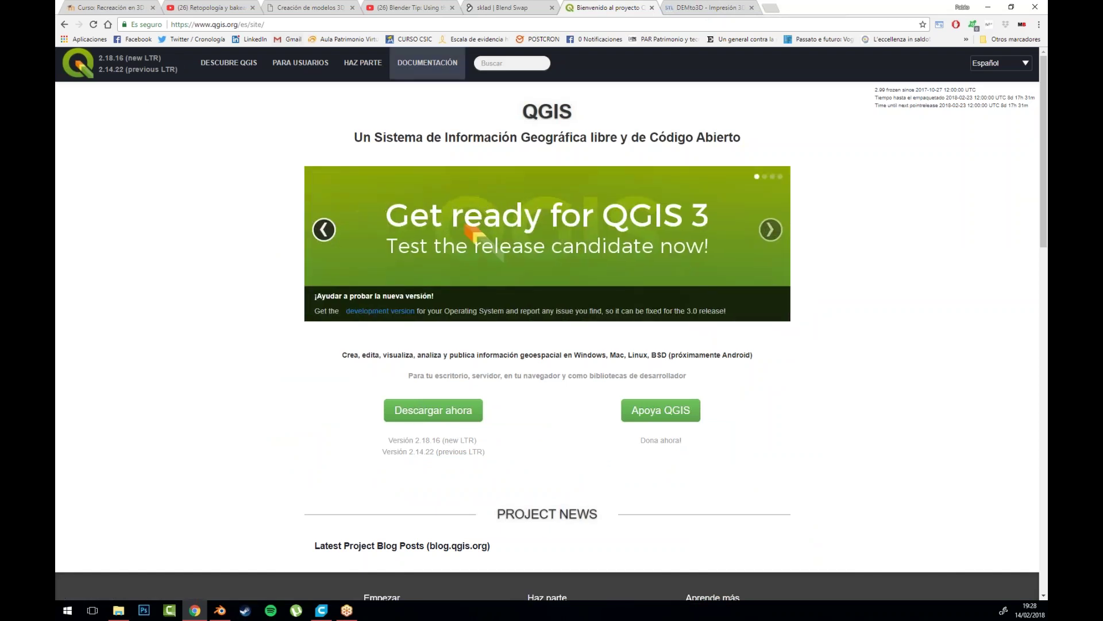
left_click(711, 6)
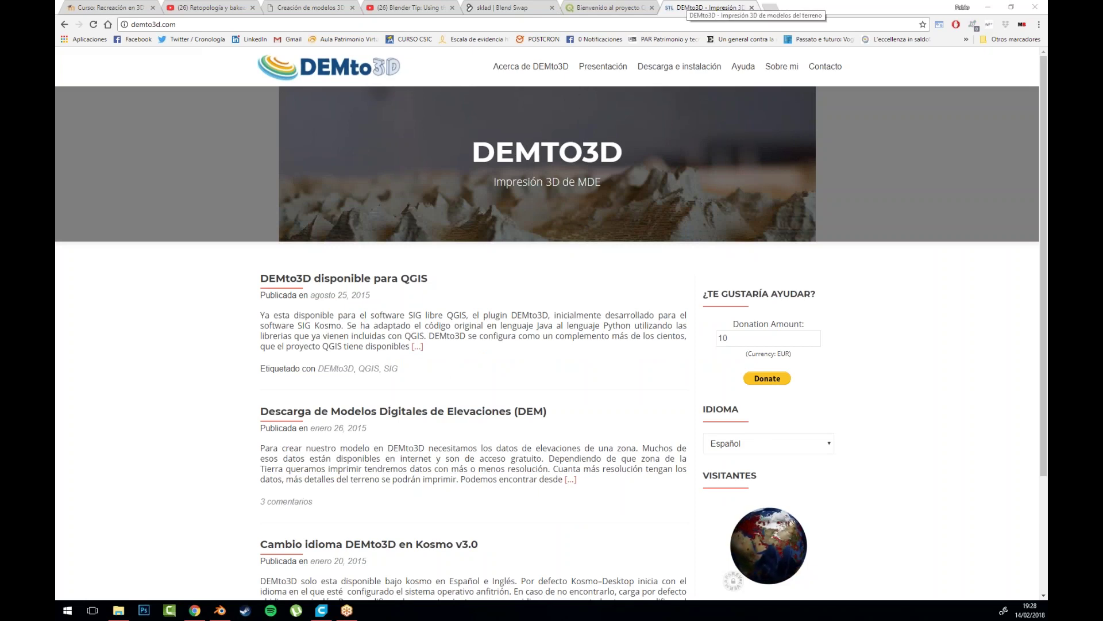
key("ctrl+shift+Tab")
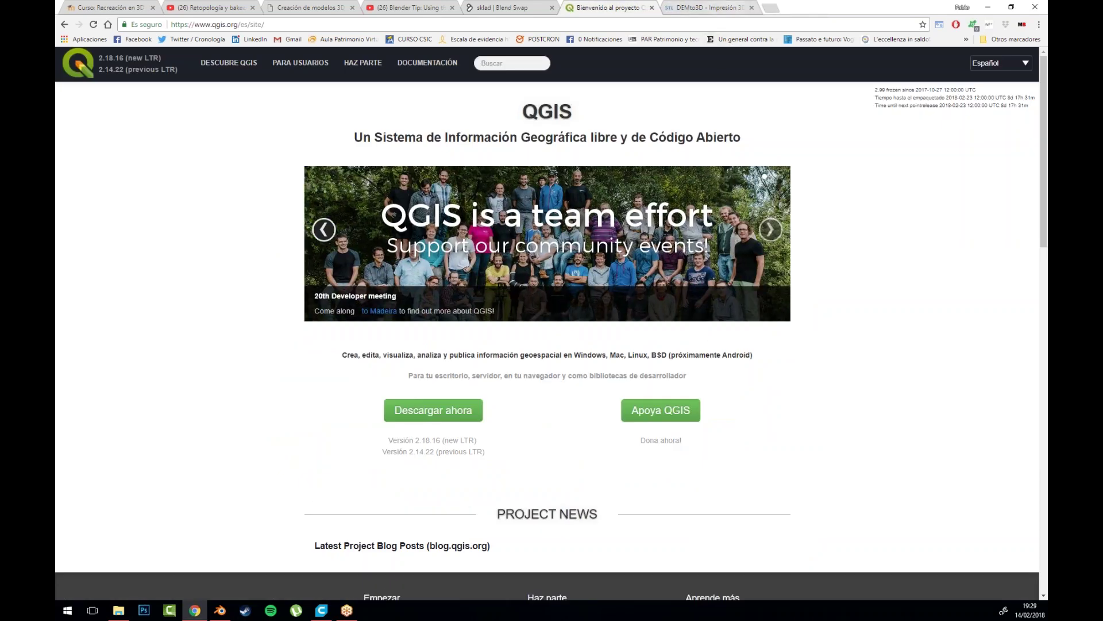
key("ctrl+Tab")
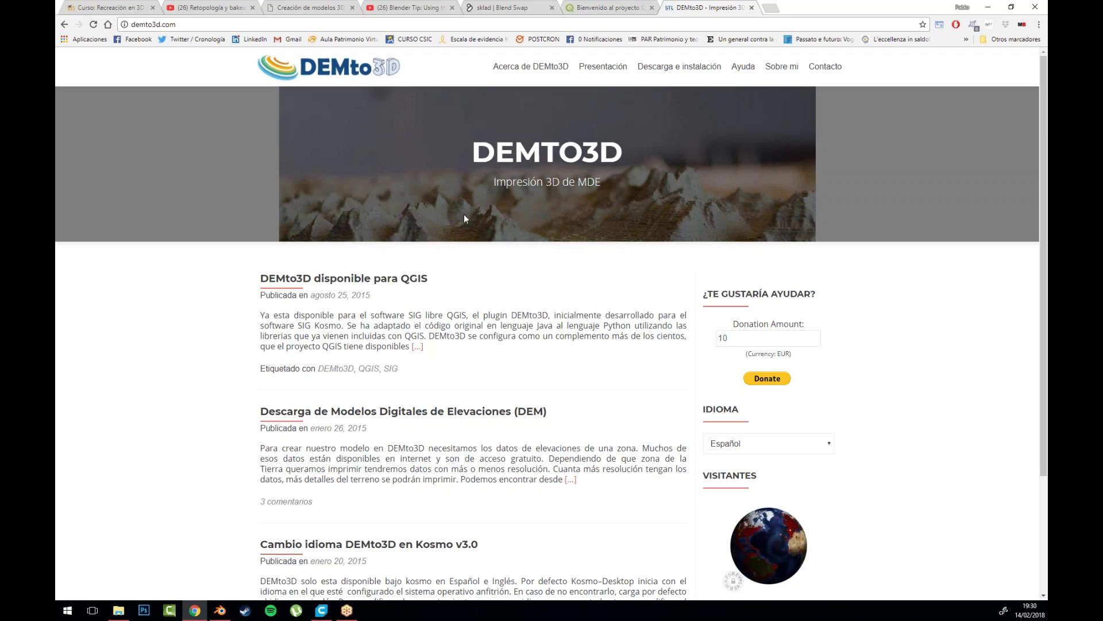
Step: Go to the Koré Formación course page and review its Bloque II terrain and Bloque III building sections
key("ctrl+Tab")
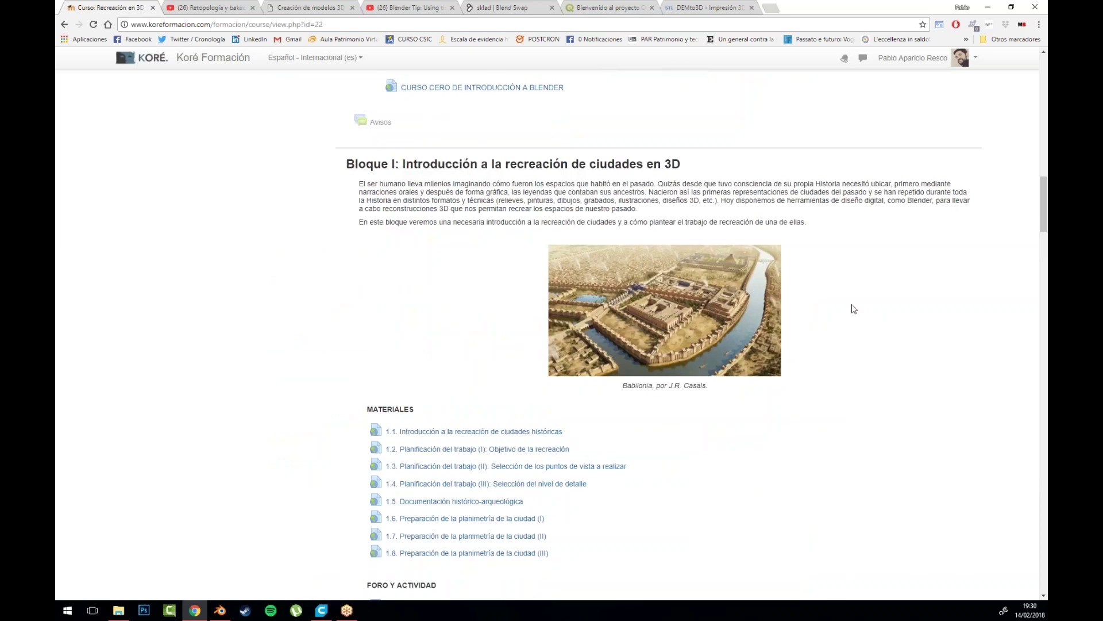
left_click_drag(1044, 228, 1046, 304)
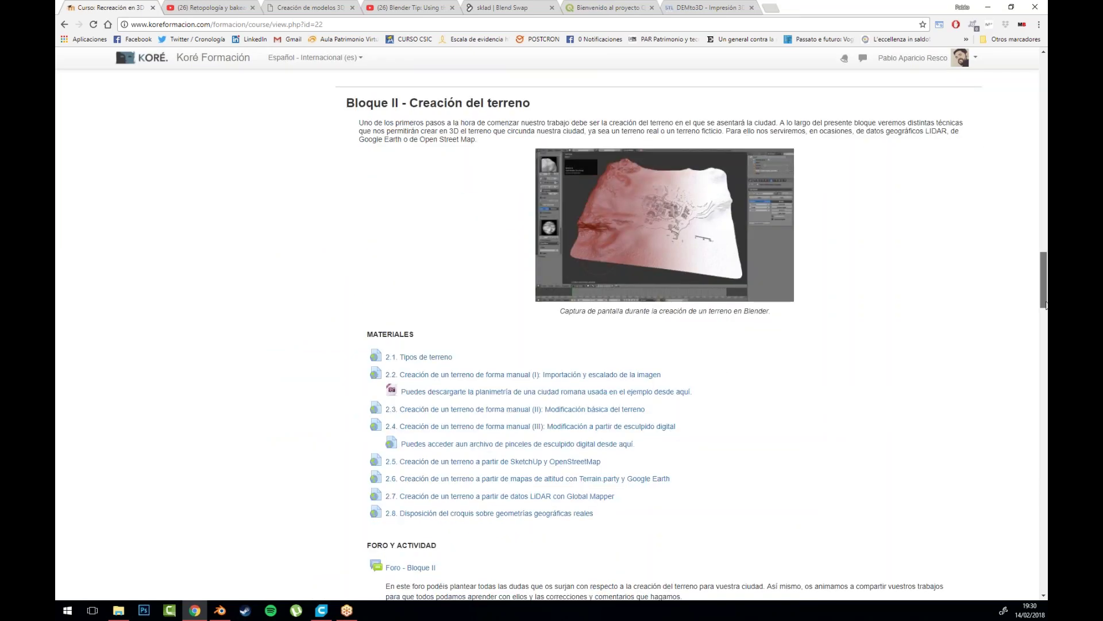
scroll(747, 241, "down", 10)
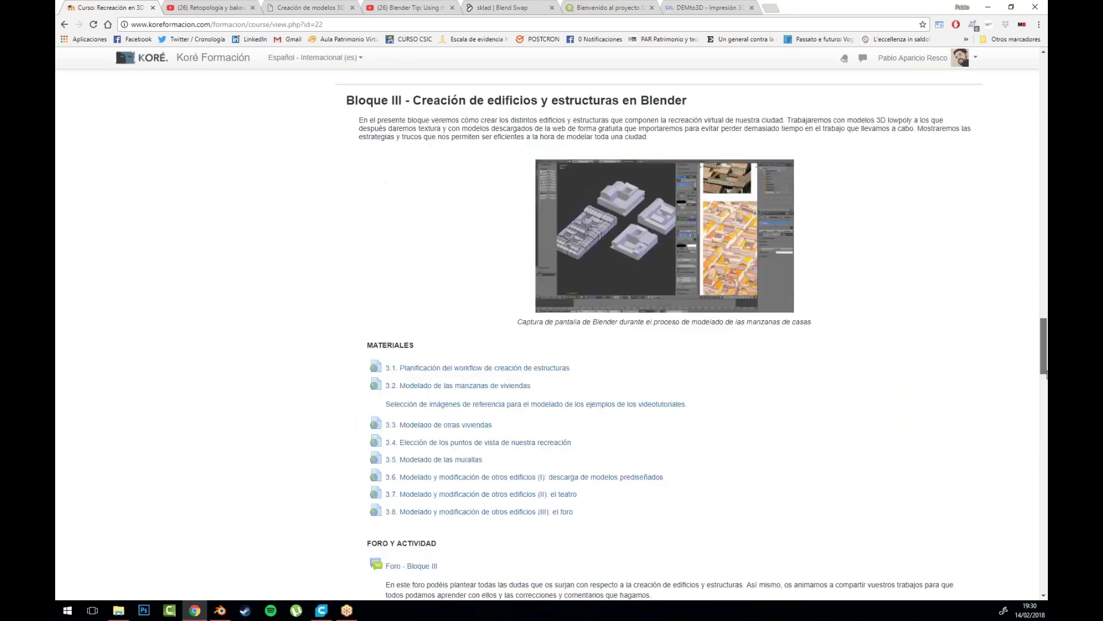
left_click_drag(389, 101, 708, 108)
left_click(708, 108)
Step: Examine the Bloque III materials and exercise, and the Bloque IV section on texturing and placing buildings
scroll(684, 382, "down", 2)
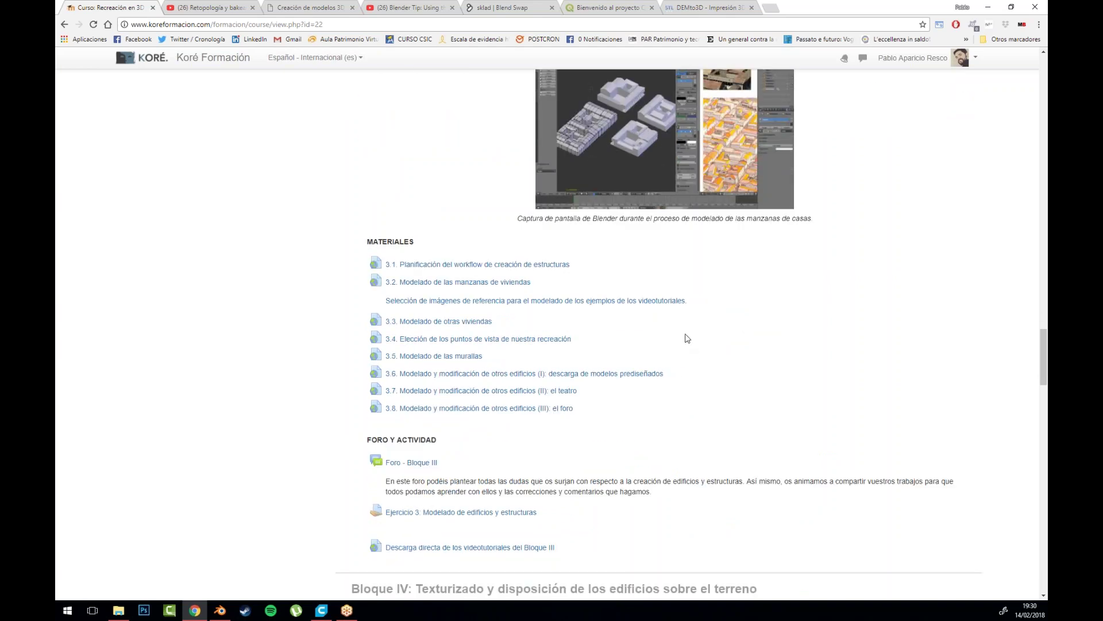
scroll(687, 337, "up", 1)
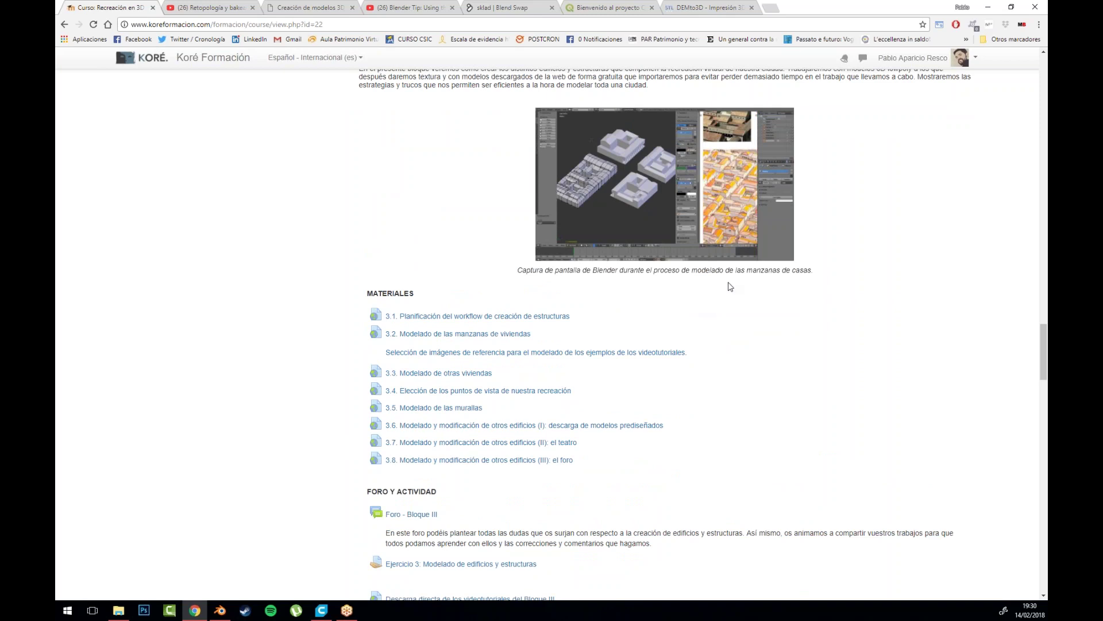
scroll(830, 347, "down", 3)
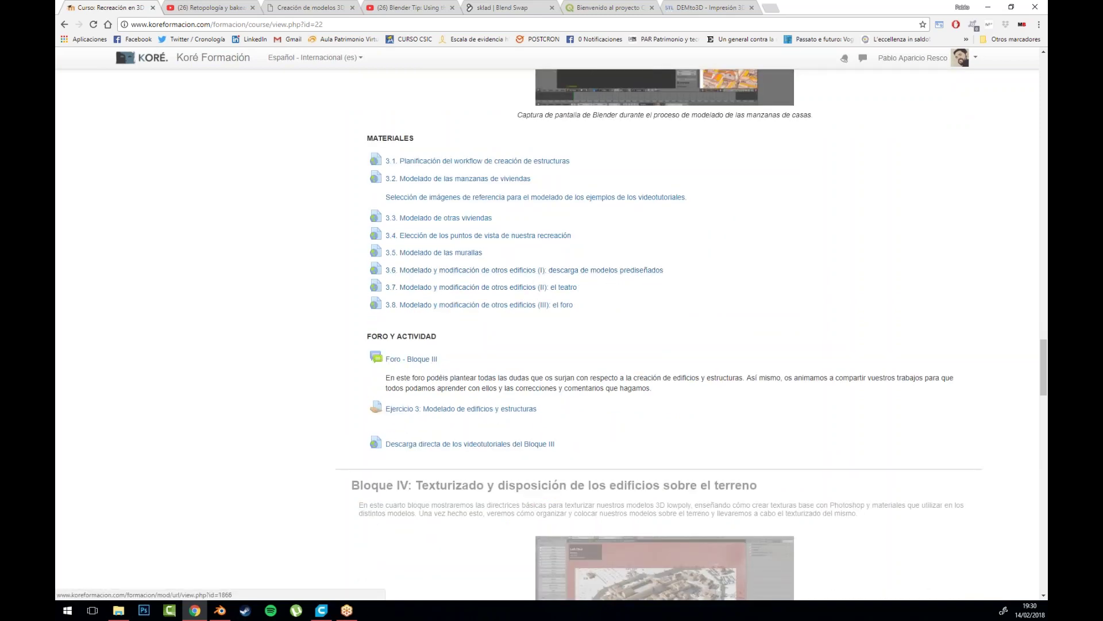
scroll(778, 235, "down", 3)
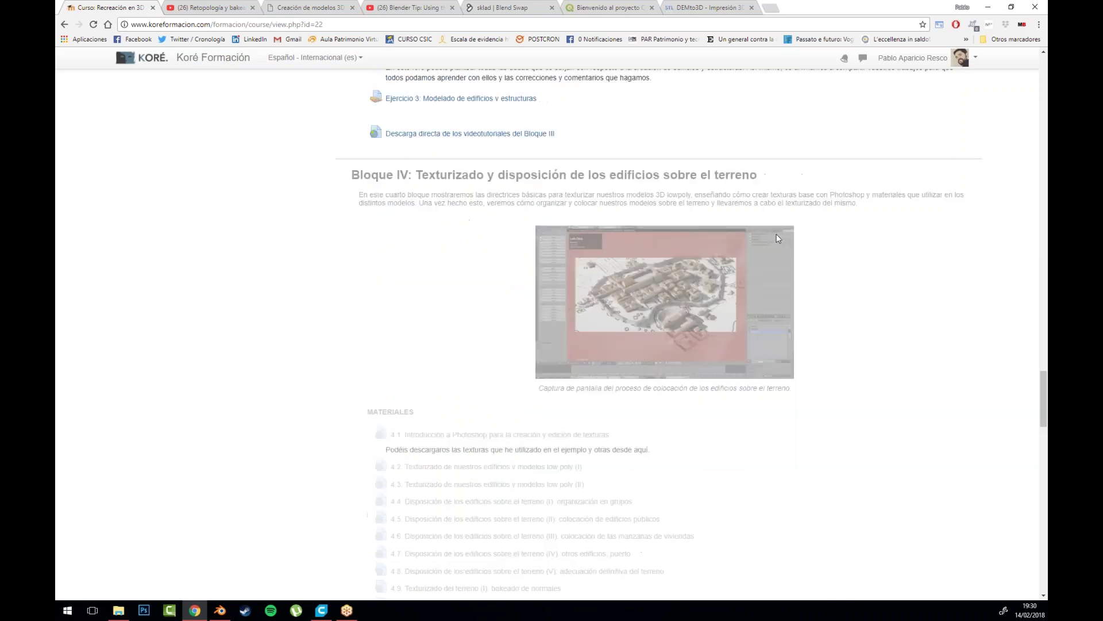
scroll(777, 238, "up", 3)
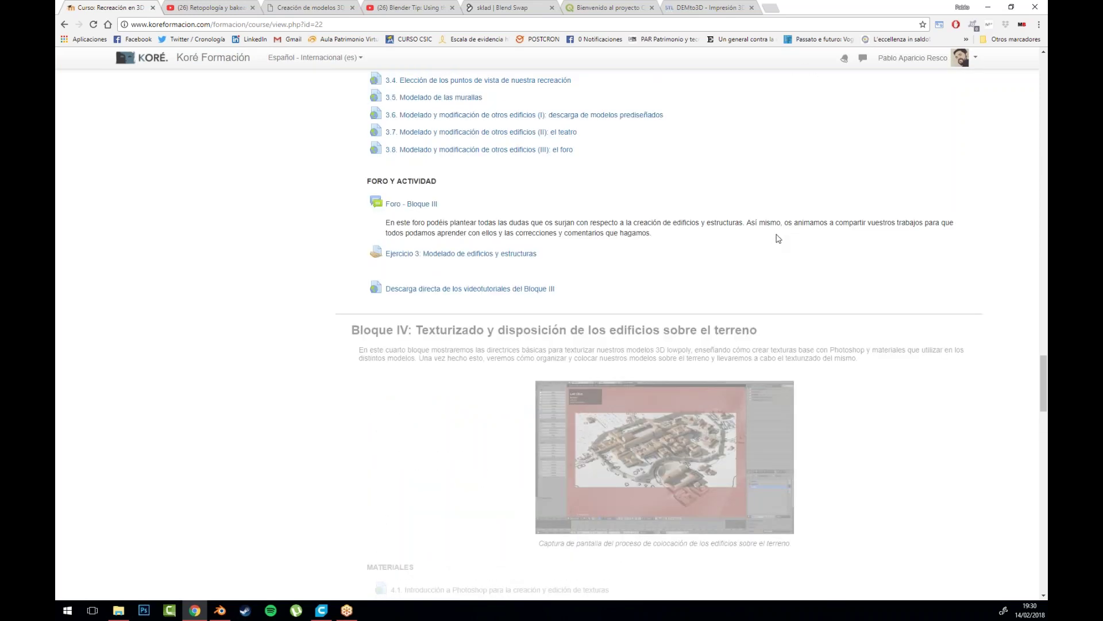
scroll(778, 237, "down", 3)
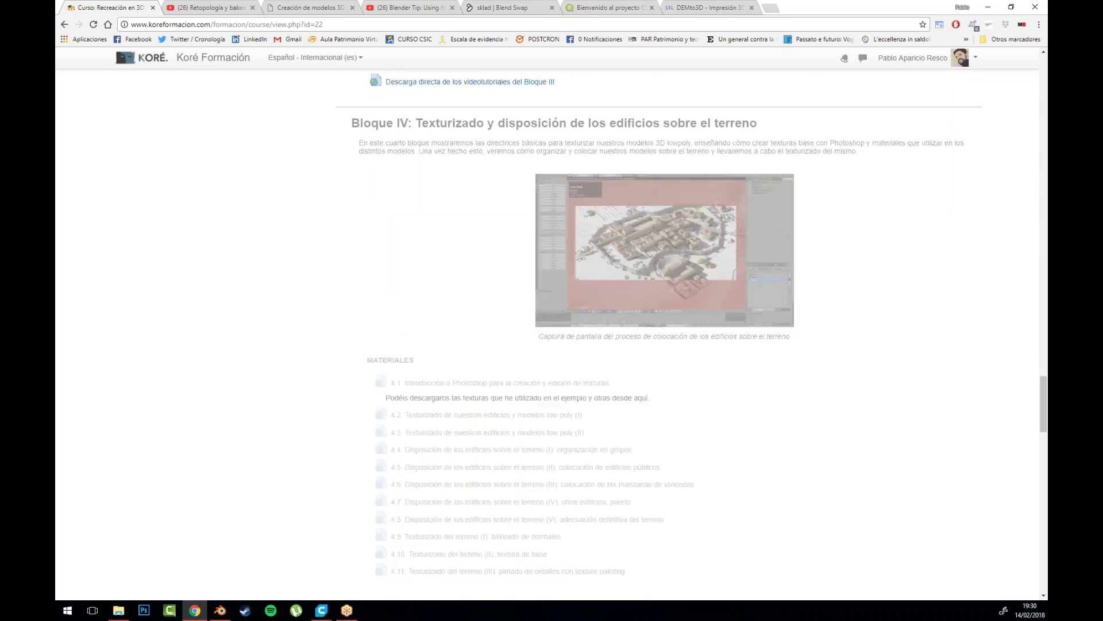
Step: Examine the Bloque IV introduction, its screenshot and the list of lessons on texturing and placing buildings on the terrain
scroll(910, 419, "down", 1)
scroll(909, 419, "up", 3)
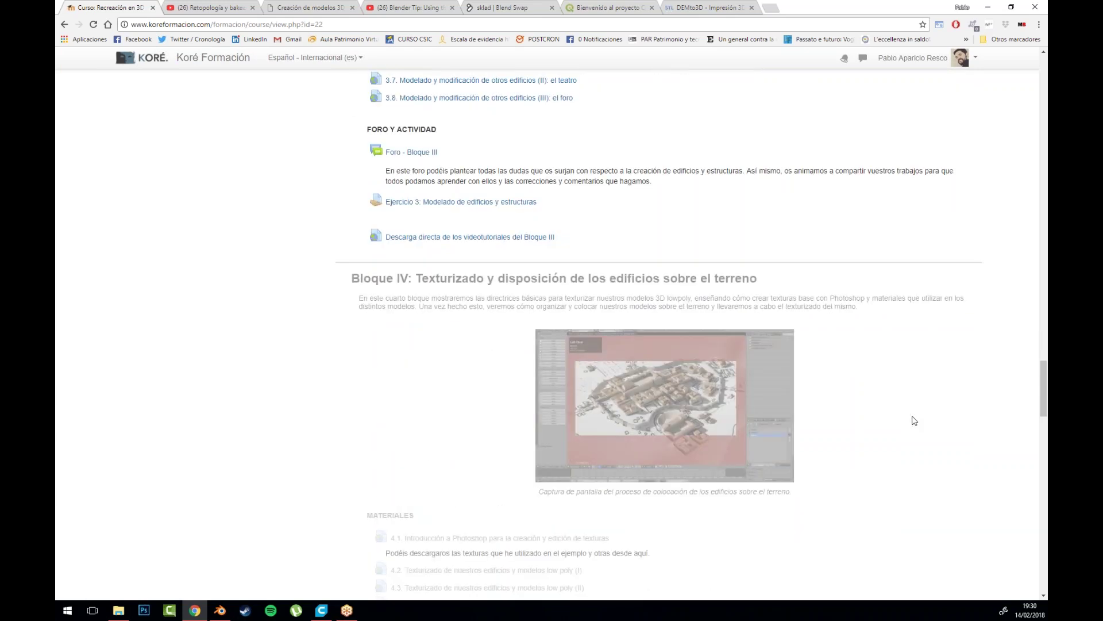
scroll(911, 419, "down", 4)
scroll(914, 420, "up", 1)
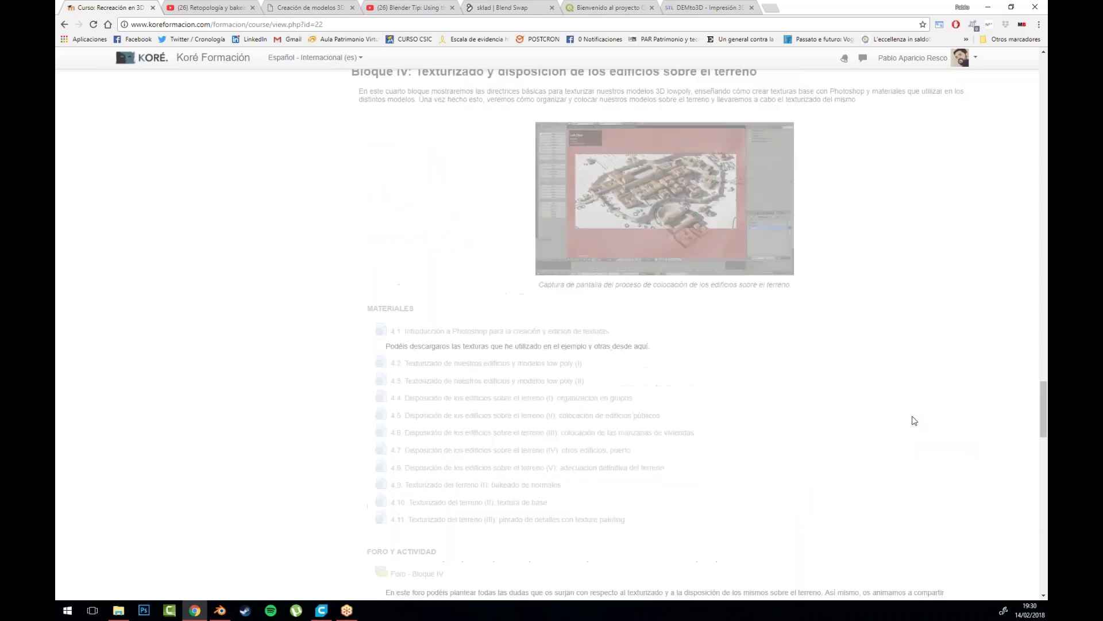
scroll(914, 417, "up", 1)
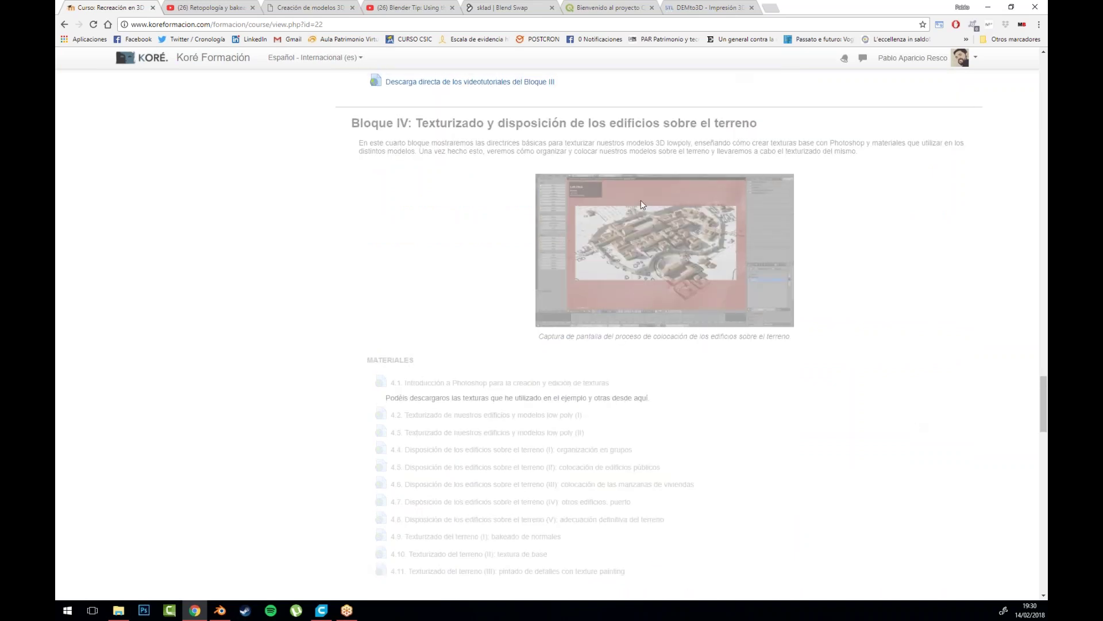
scroll(756, 247, "down", 1)
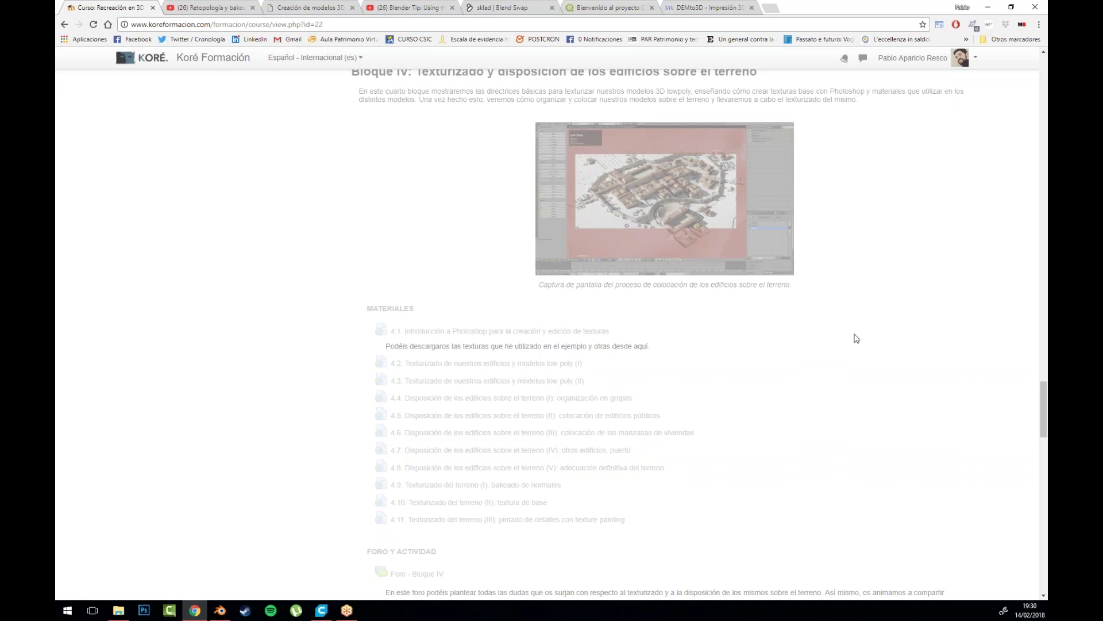
Step: Review the Bloque III lessons alongside the Bloque IV materials and exercise, and return to the course's general information at the page start
scroll(854, 339, "up", 10)
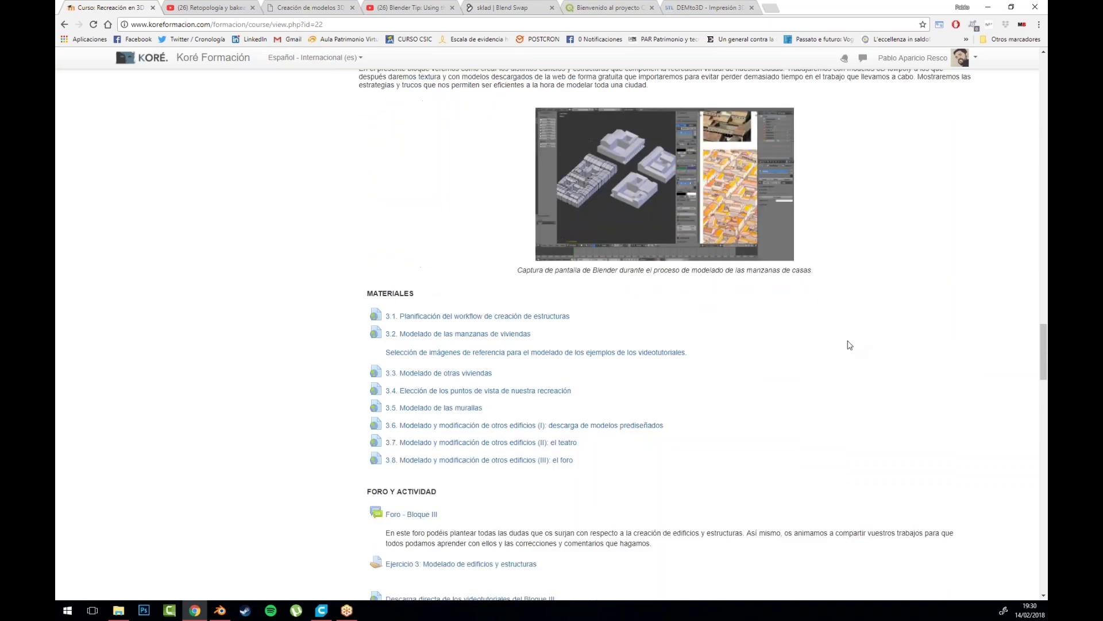
scroll(811, 313, "down", 5)
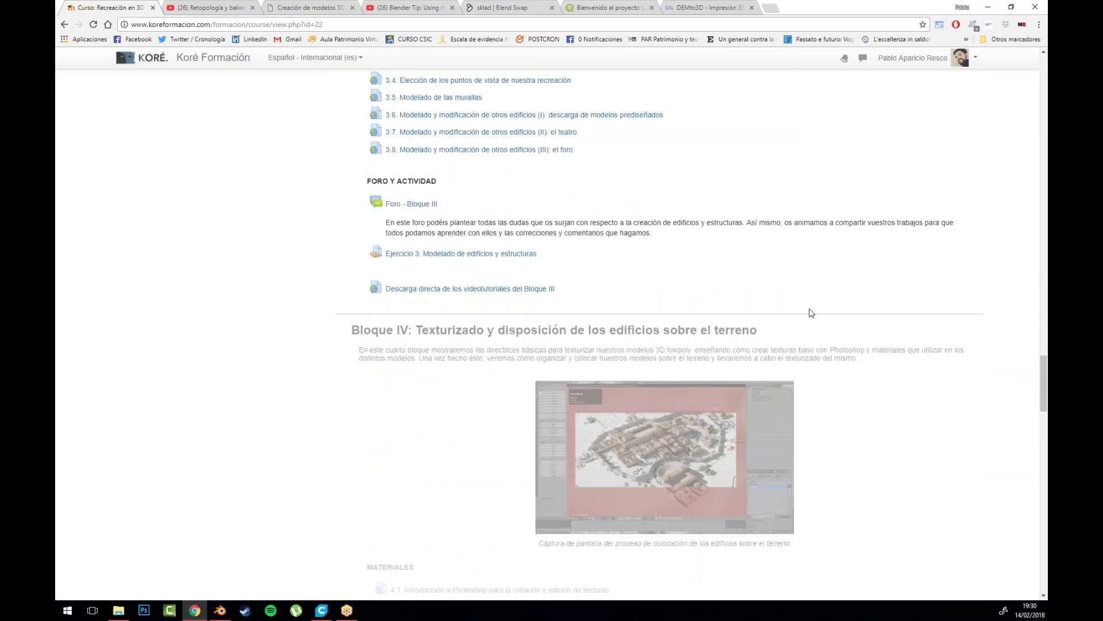
scroll(811, 313, "down", 4)
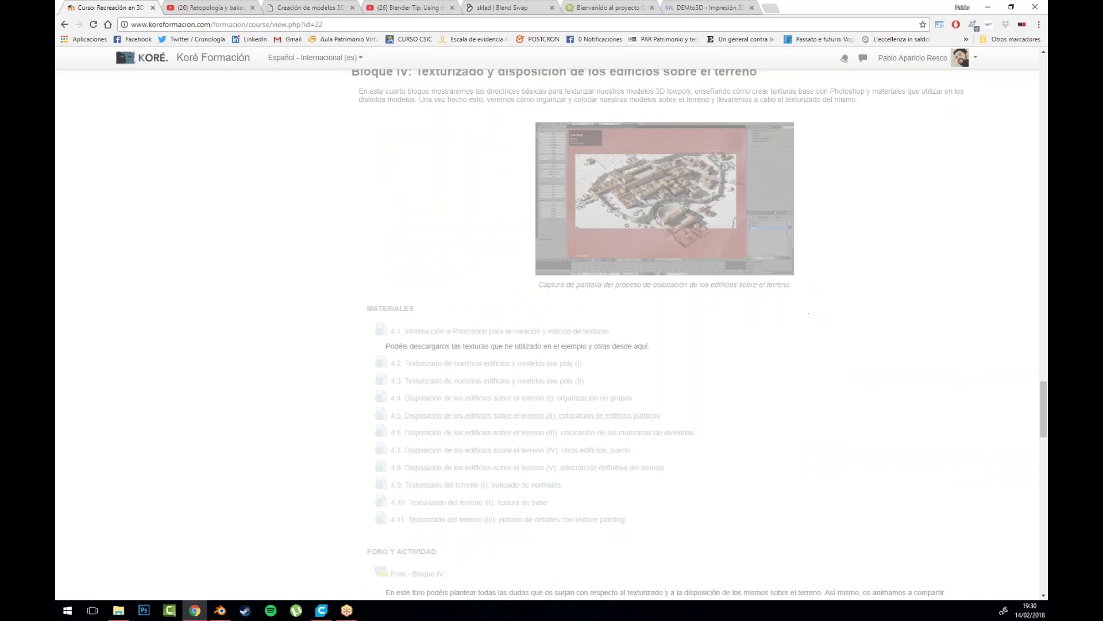
scroll(536, 177, "up", 1)
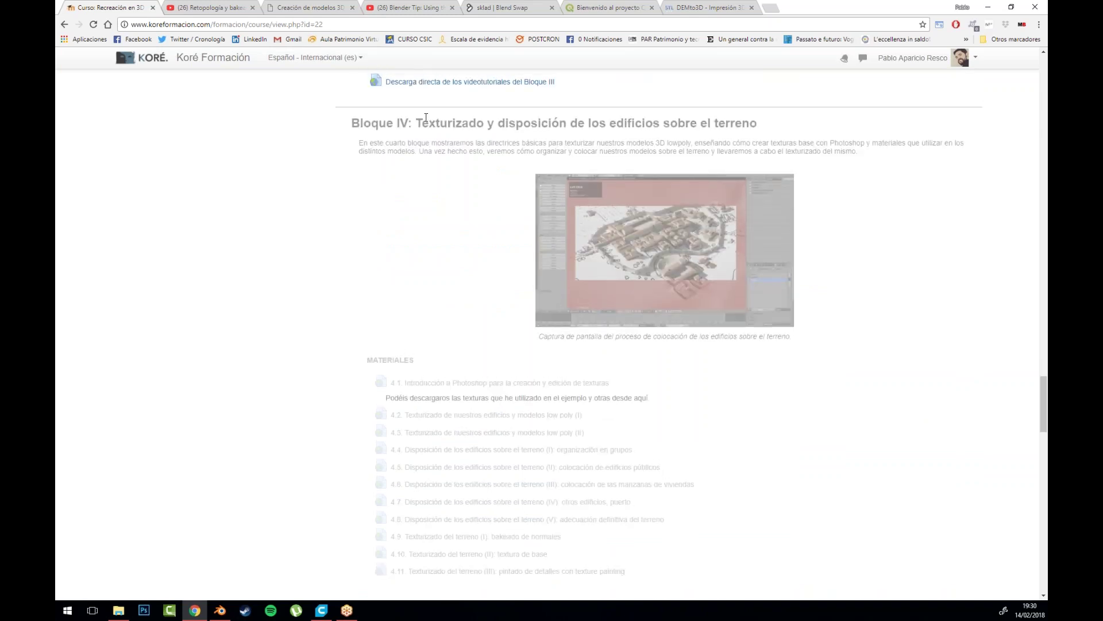
scroll(699, 194, "down", 2)
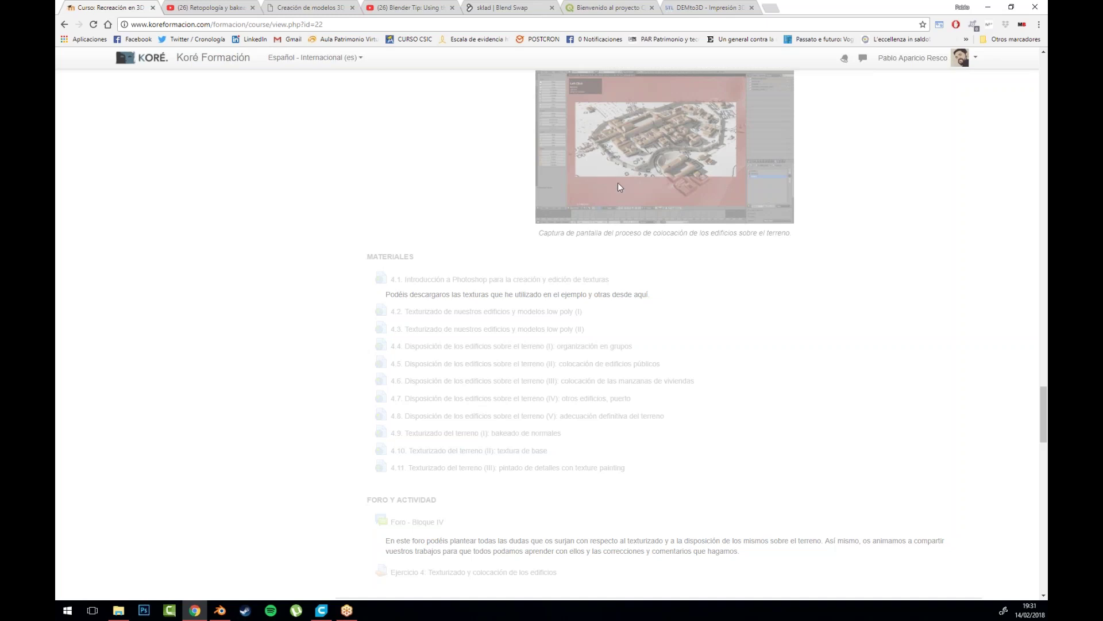
scroll(655, 305, "down", 3)
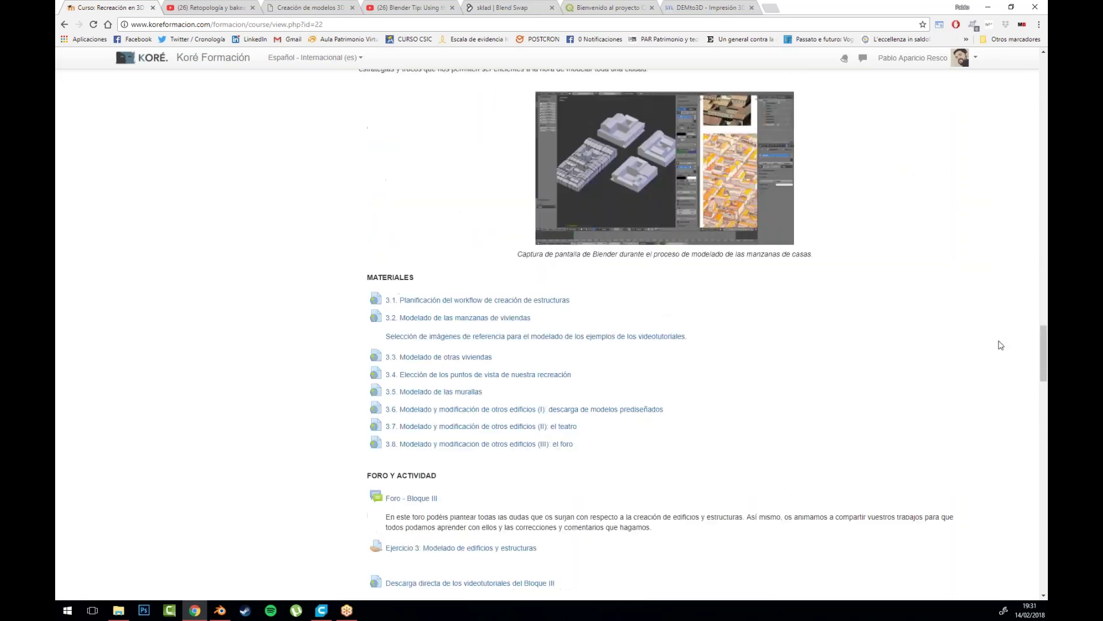
scroll(1001, 345, "up", 20)
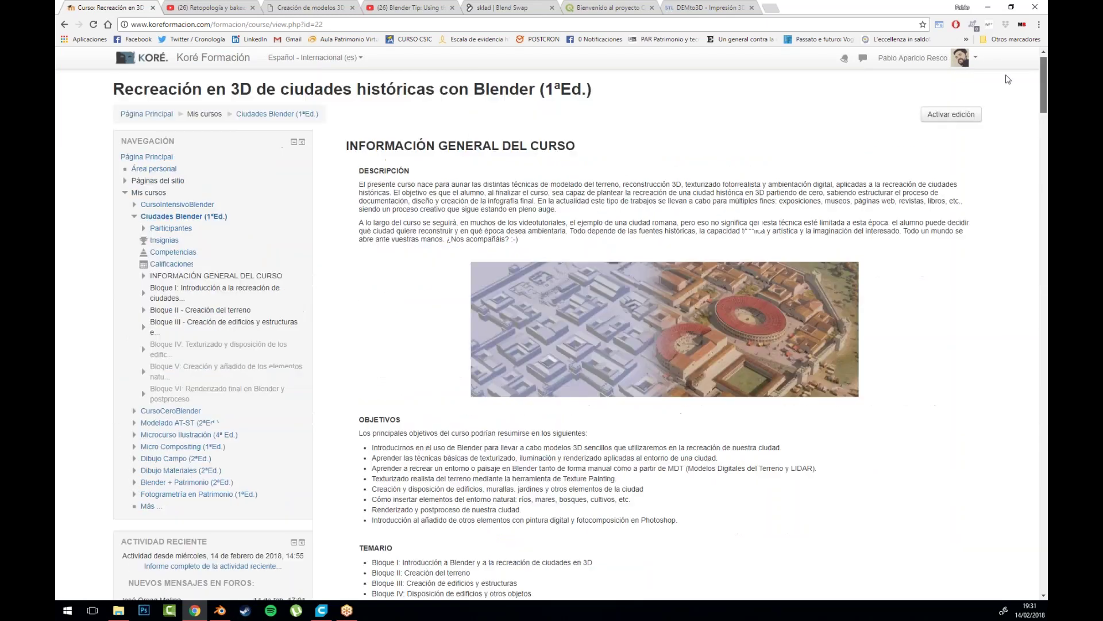